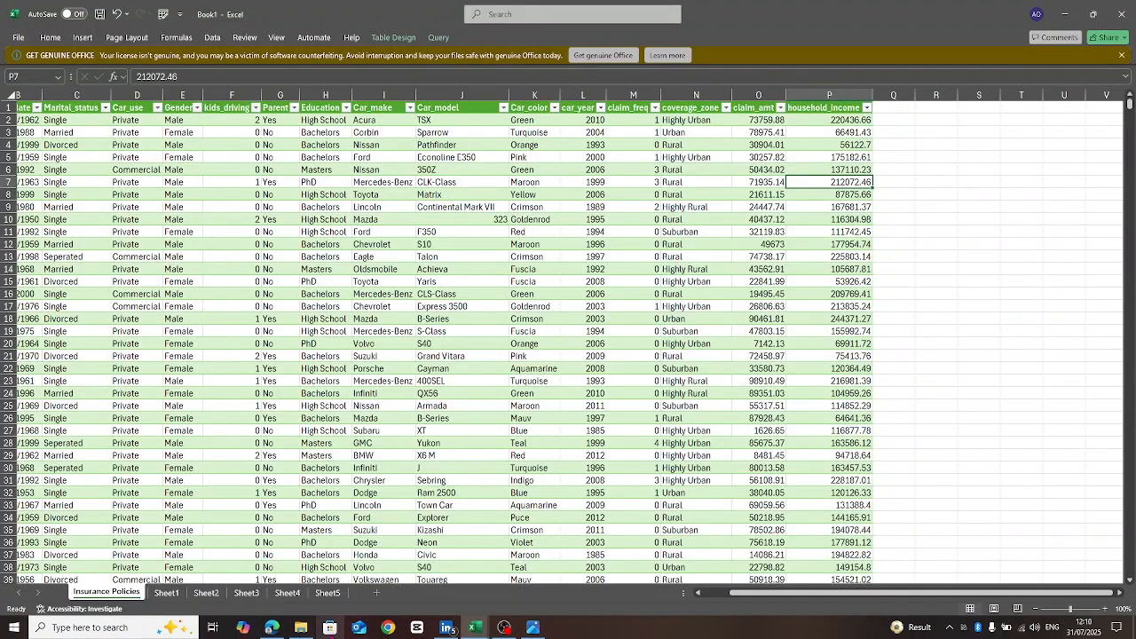
- Open Car Insurance questions.pdf from the Car Insurance Policies folder inside Downloads in File Explorer
{"action": "left_click", "coordinate": [302, 628]}
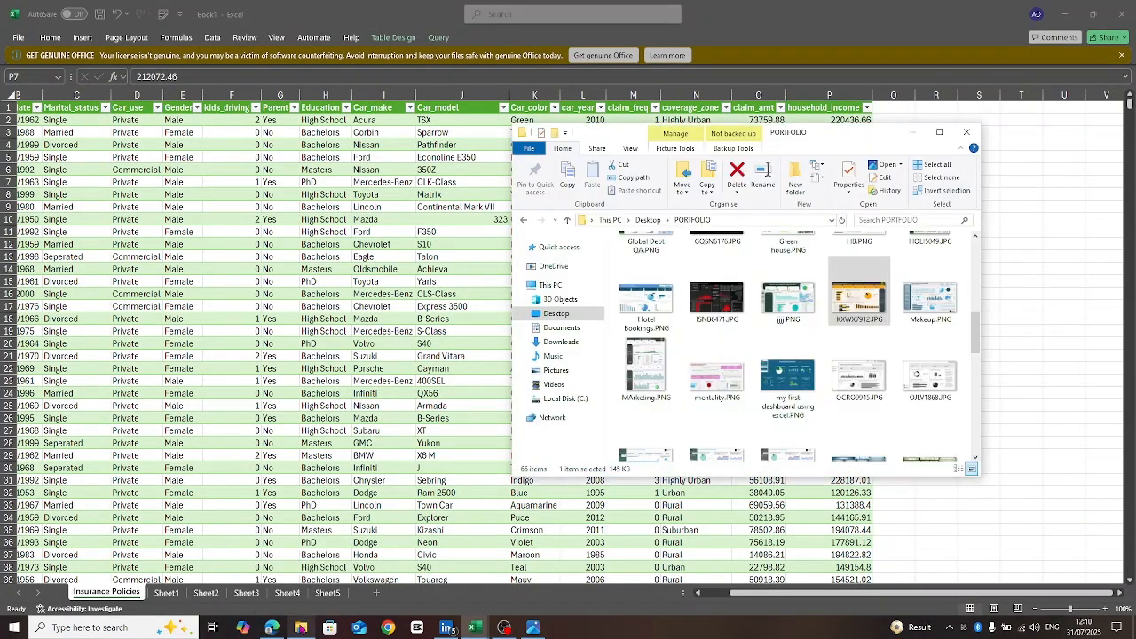
{"action": "left_click", "coordinate": [561, 345]}
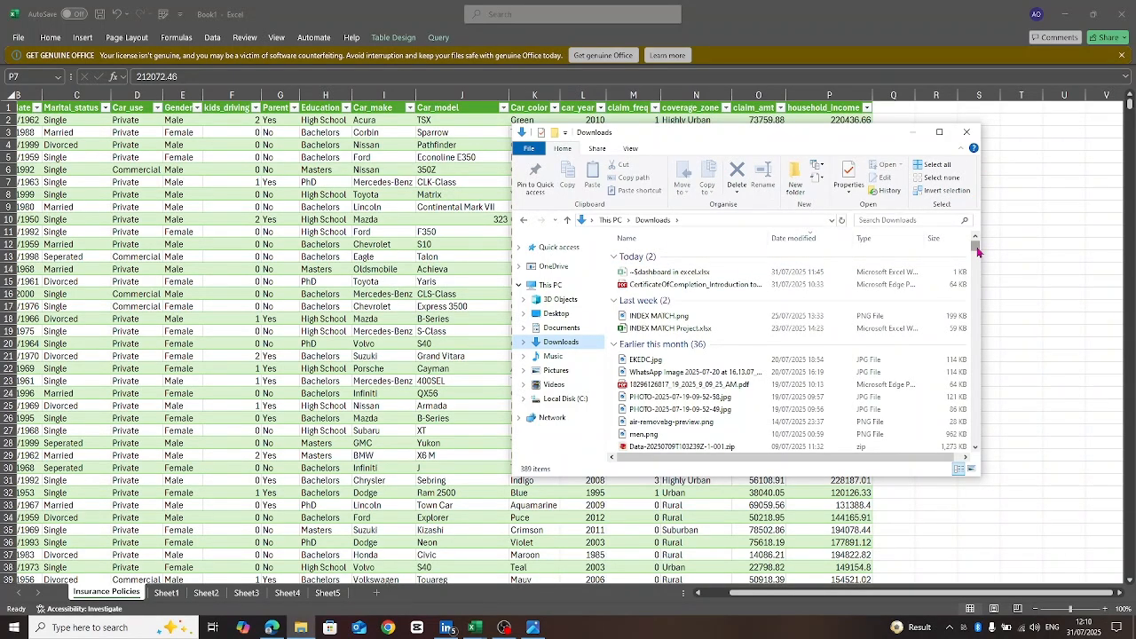
{"action": "left_click_drag", "start_coordinate": [977, 250], "coordinate": [984, 304]}
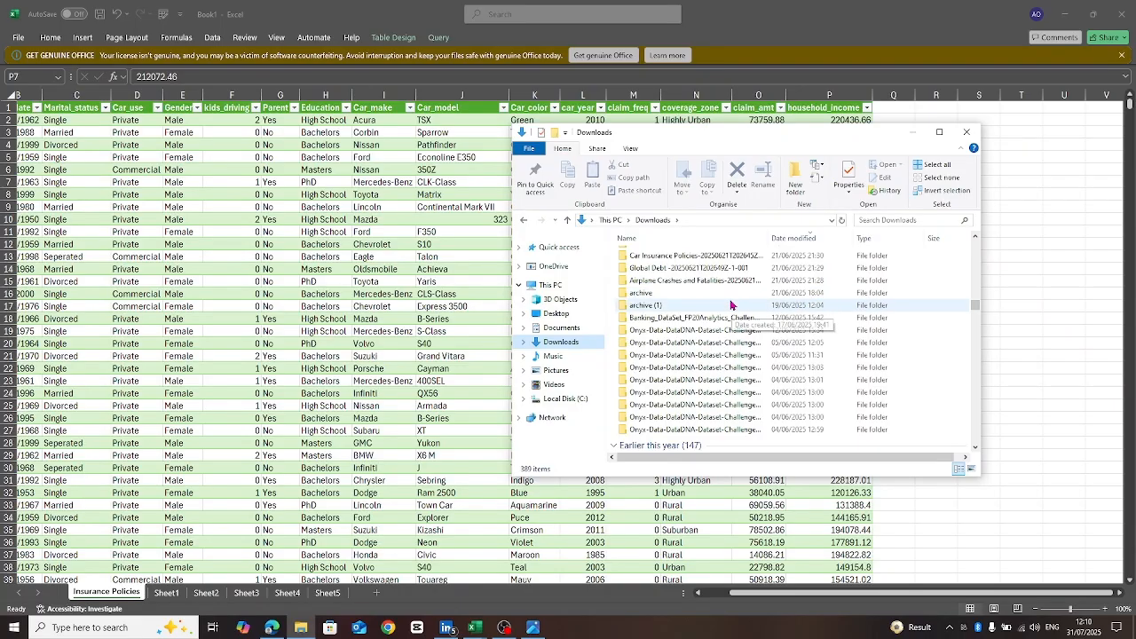
{"action": "double_click", "coordinate": [666, 258]}
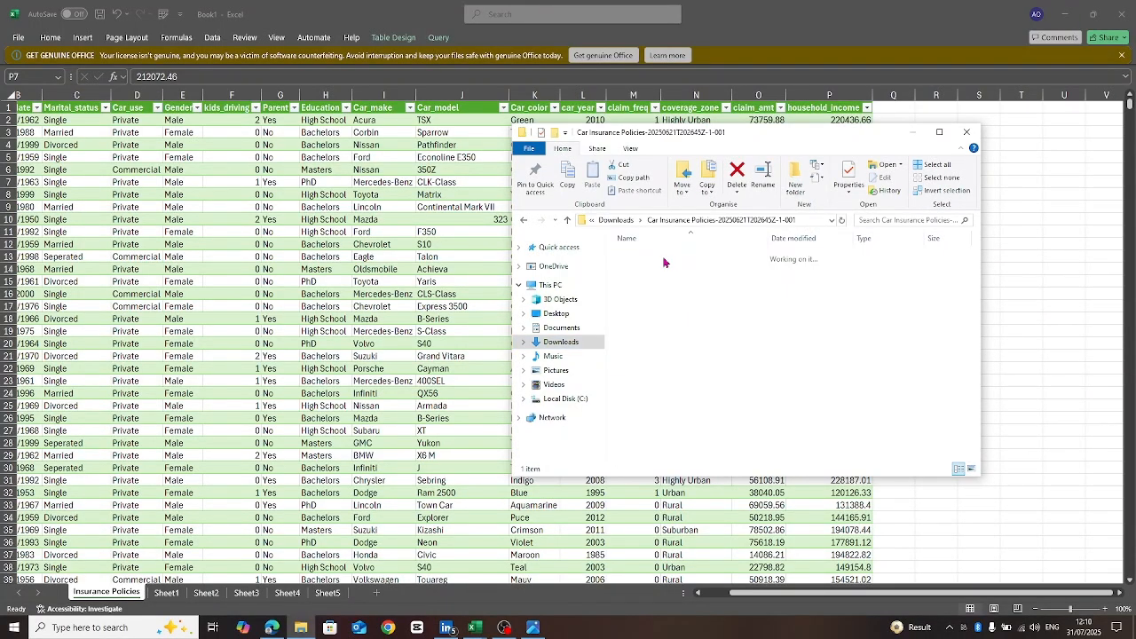
{"action": "double_click", "coordinate": [664, 257]}
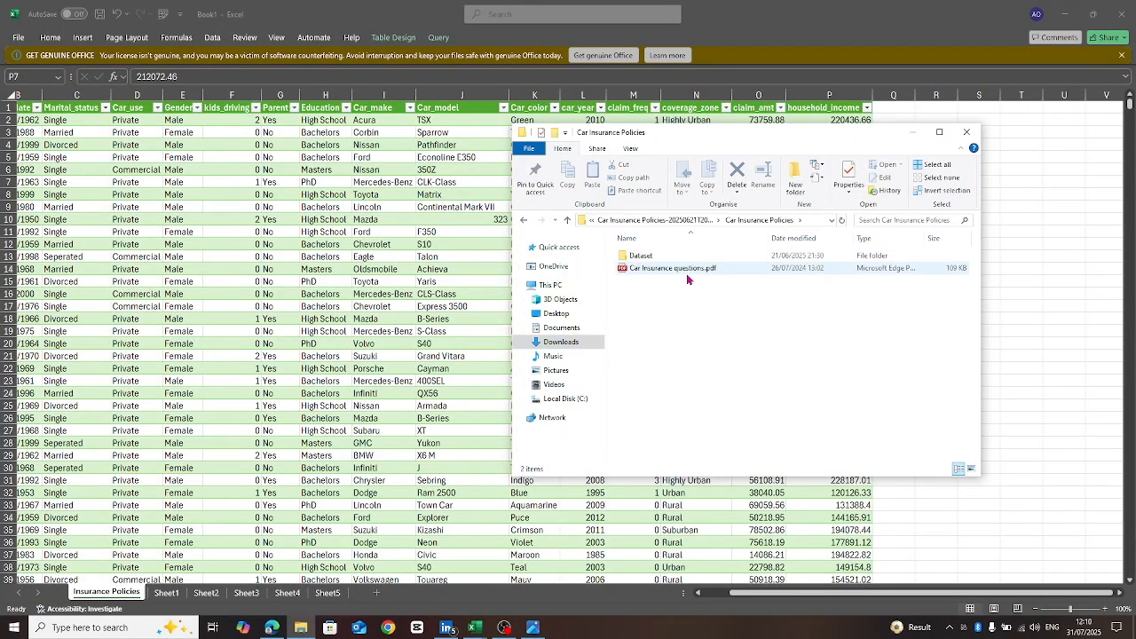
{"action": "double_click", "coordinate": [662, 269]}
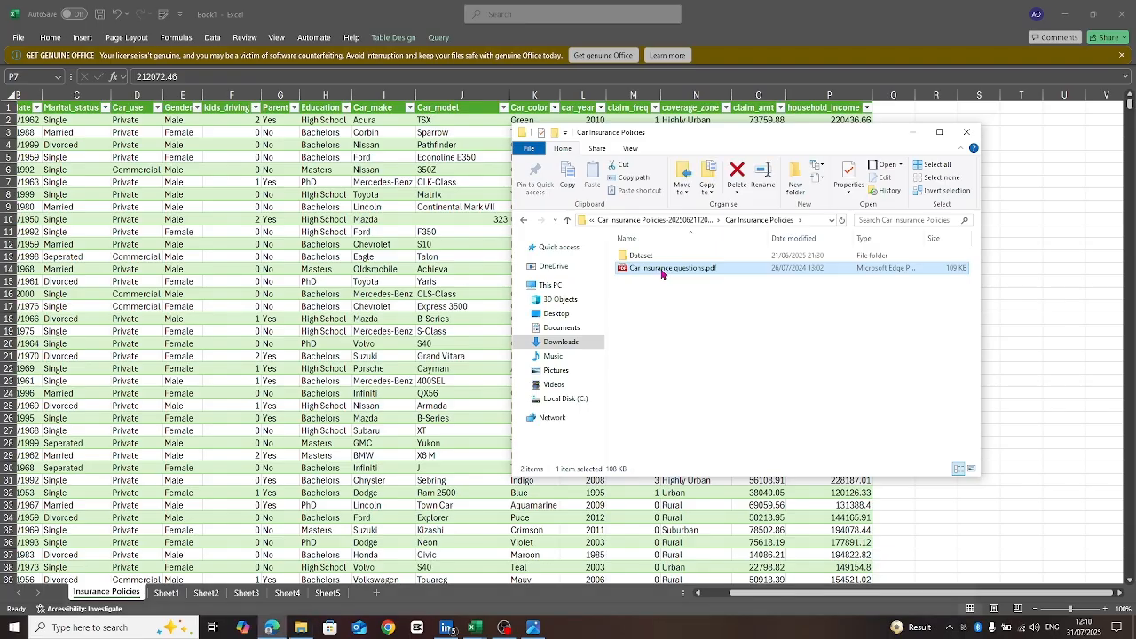
- Read the analysis questions under "What you are to explore" in the PDF and return to the Excel workbook
{"action": "scroll", "coordinate": [701, 257], "scroll_direction": "down", "scroll_amount": 5}
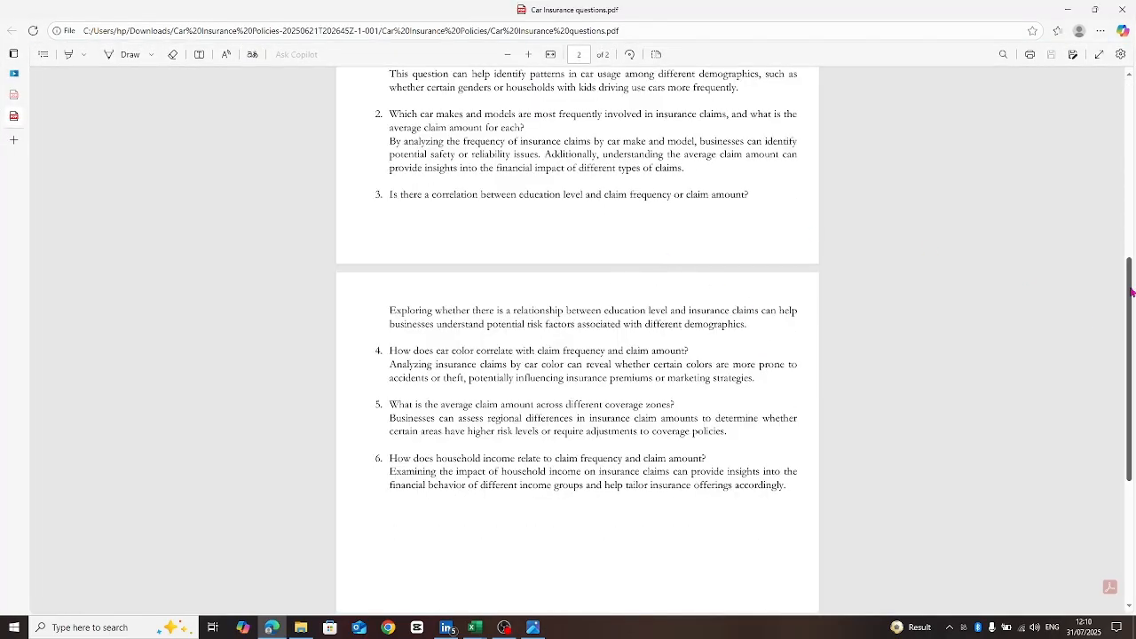
{"action": "left_click_drag", "start_coordinate": [1131, 293], "coordinate": [1122, 253]}
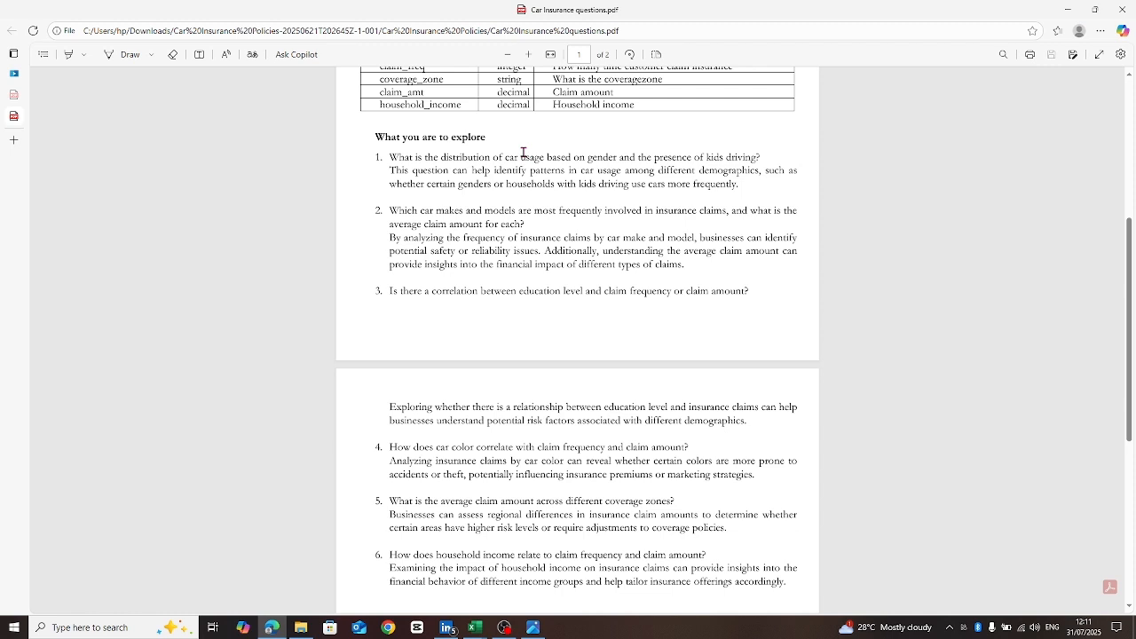
{"action": "left_click", "coordinate": [1070, 13]}
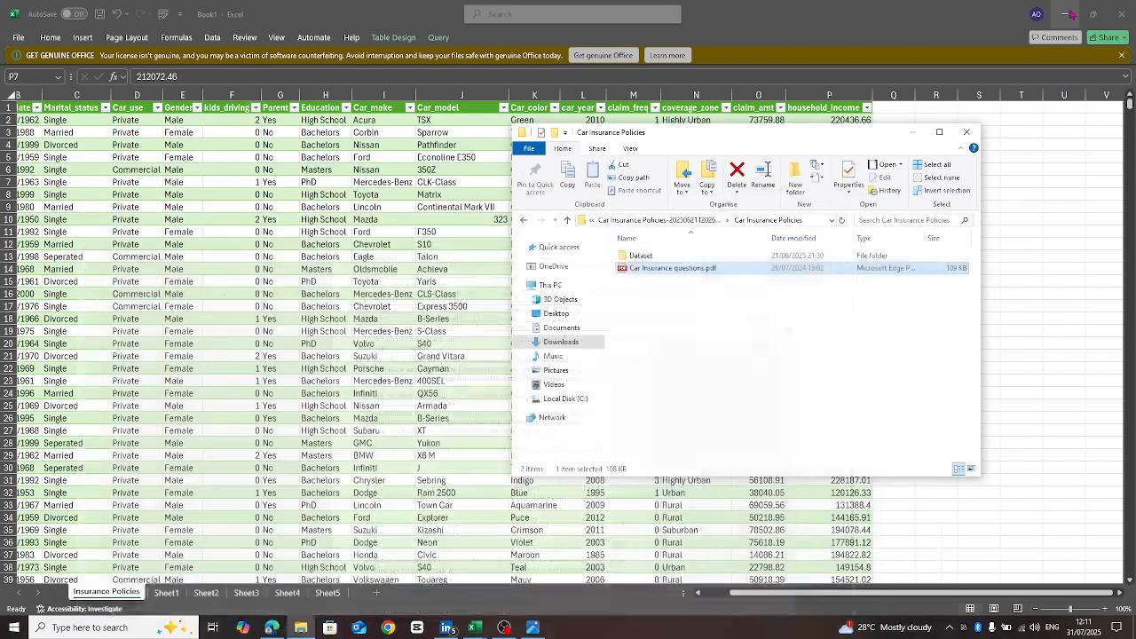
{"action": "left_click", "coordinate": [910, 136]}
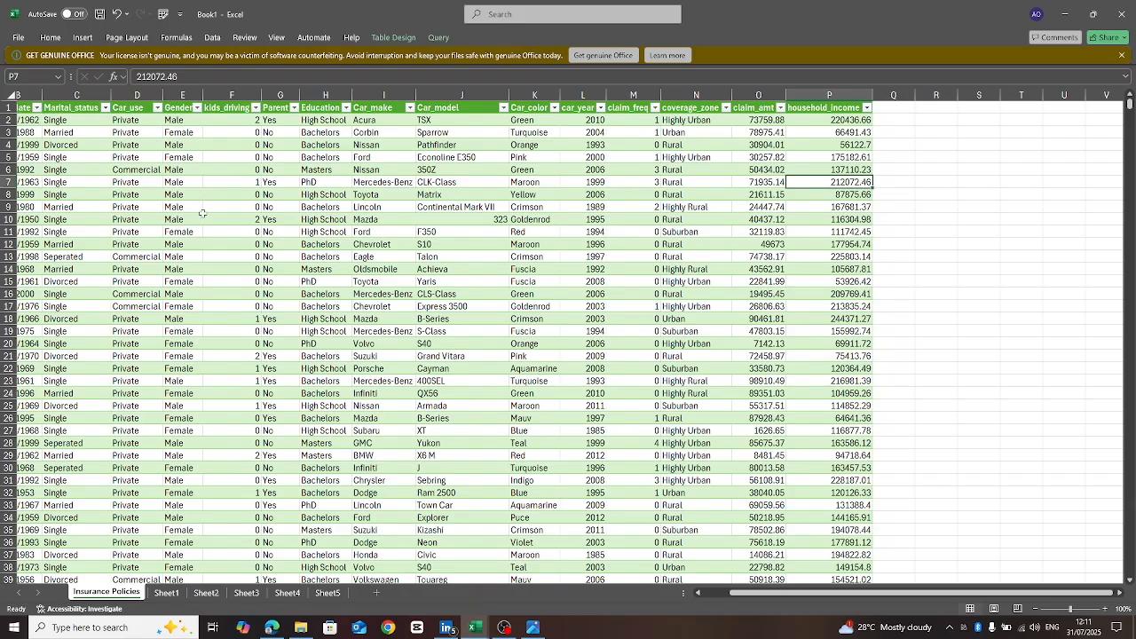
- Create a PivotTable from the whole Insurance_Policies table on a new worksheet and move that sheet directly after Insurance Policies
{"action": "left_click", "coordinate": [252, 168]}
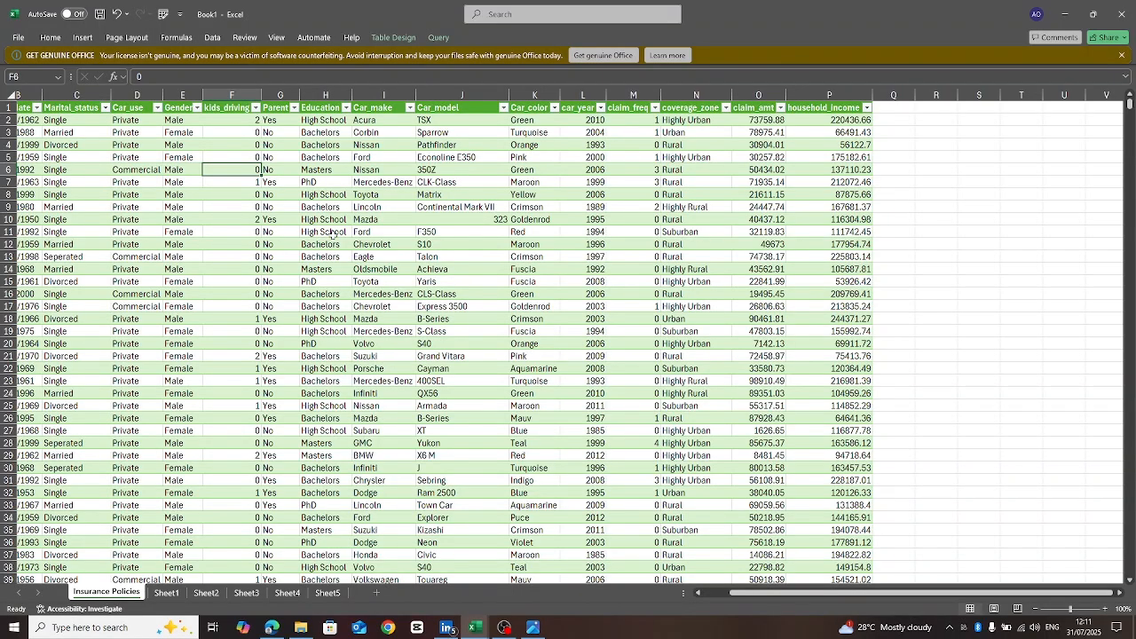
{"action": "key", "text": "ctrl+a"}
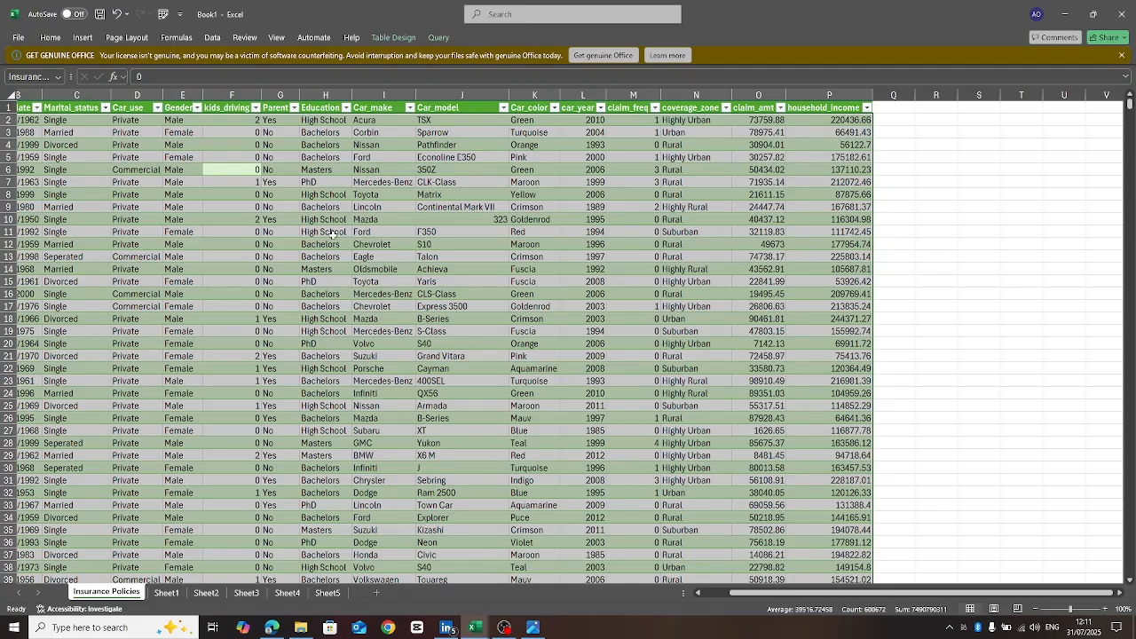
{"action": "left_click", "coordinate": [82, 39]}
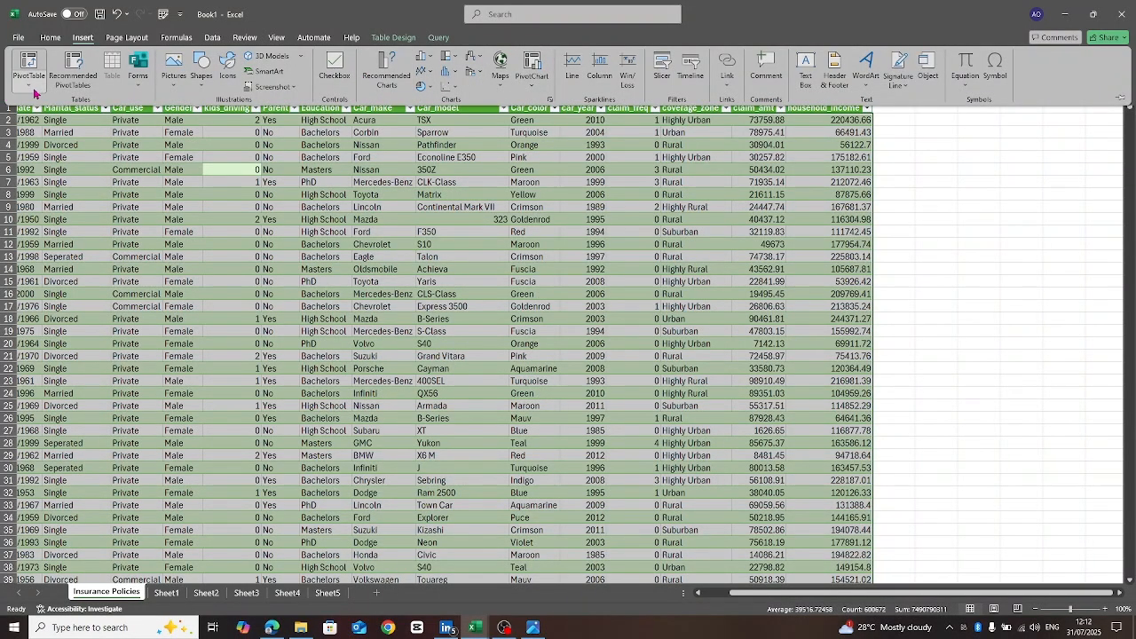
{"action": "left_click", "coordinate": [873, 594]}
{"action": "left_click_drag", "start_coordinate": [873, 595], "coordinate": [876, 595]}
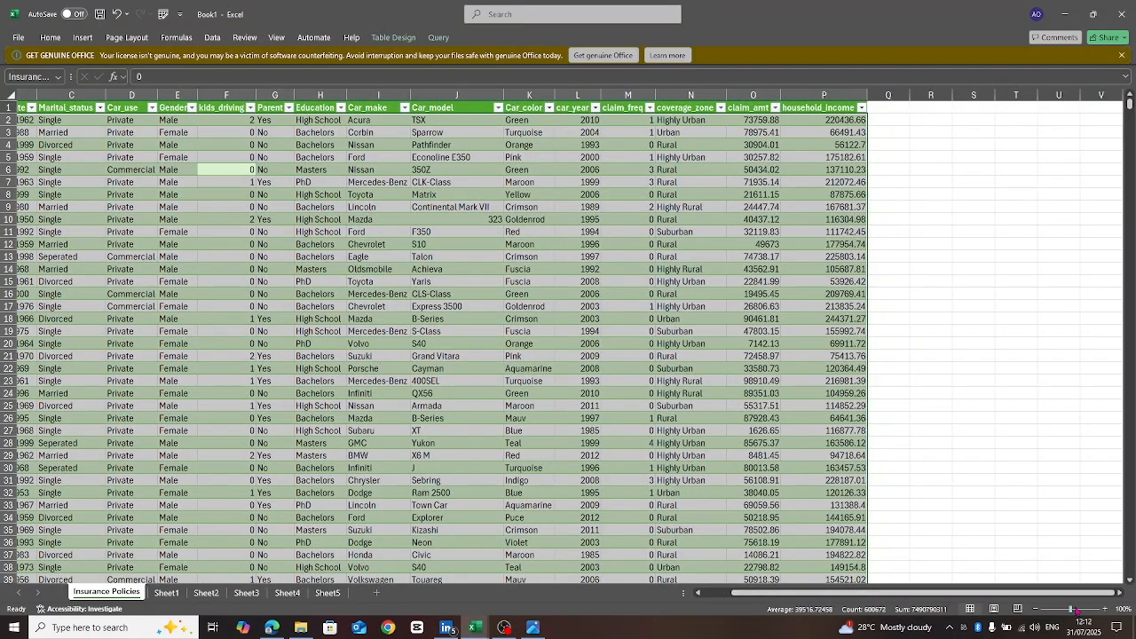
{"action": "left_click_drag", "start_coordinate": [1071, 610], "coordinate": [1074, 610]}
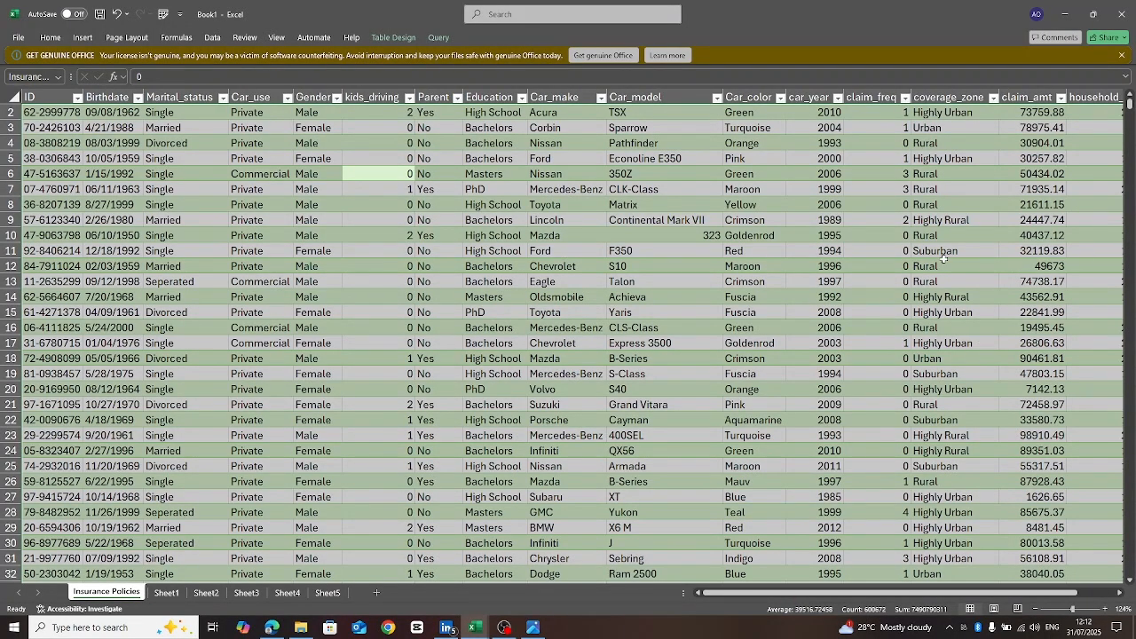
{"action": "left_click", "coordinate": [82, 39]}
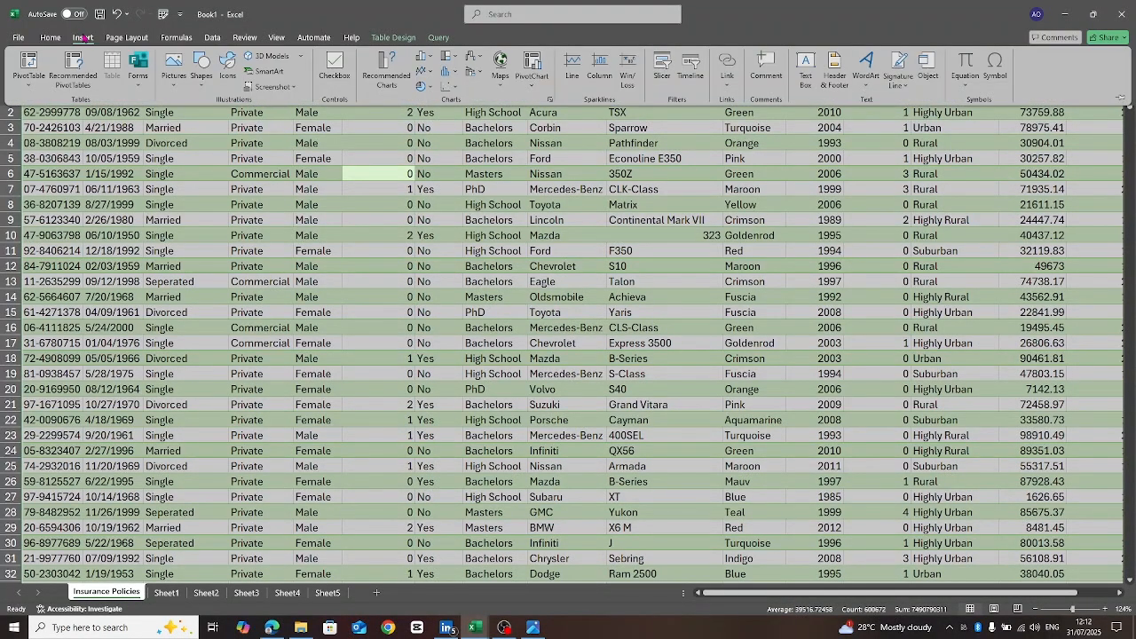
{"action": "left_click", "coordinate": [22, 89]}
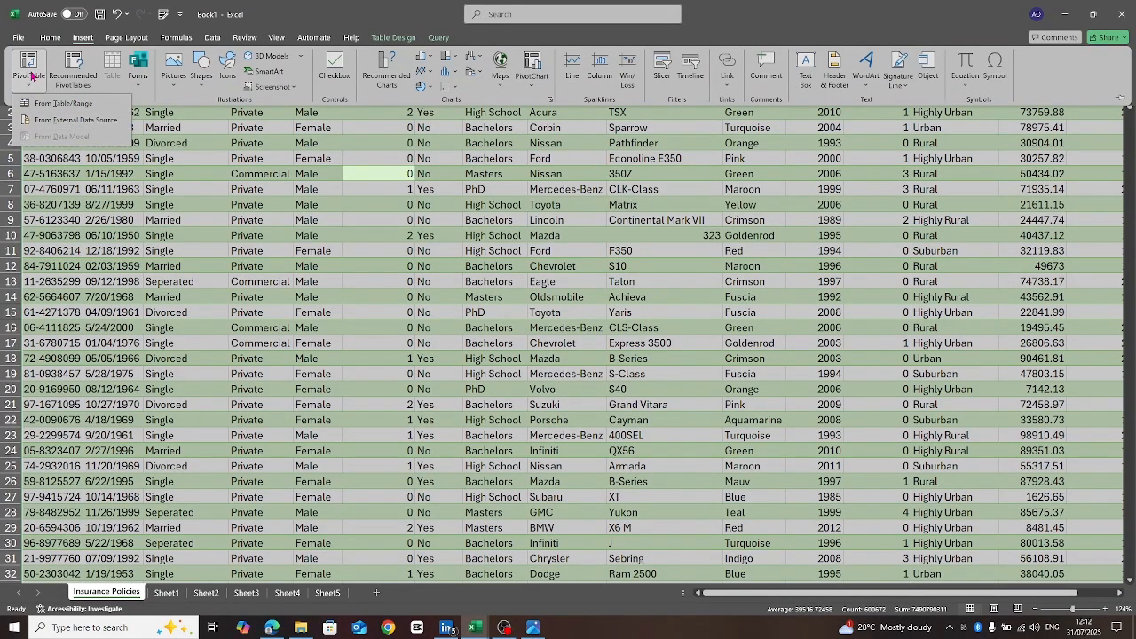
{"action": "left_click", "coordinate": [63, 104]}
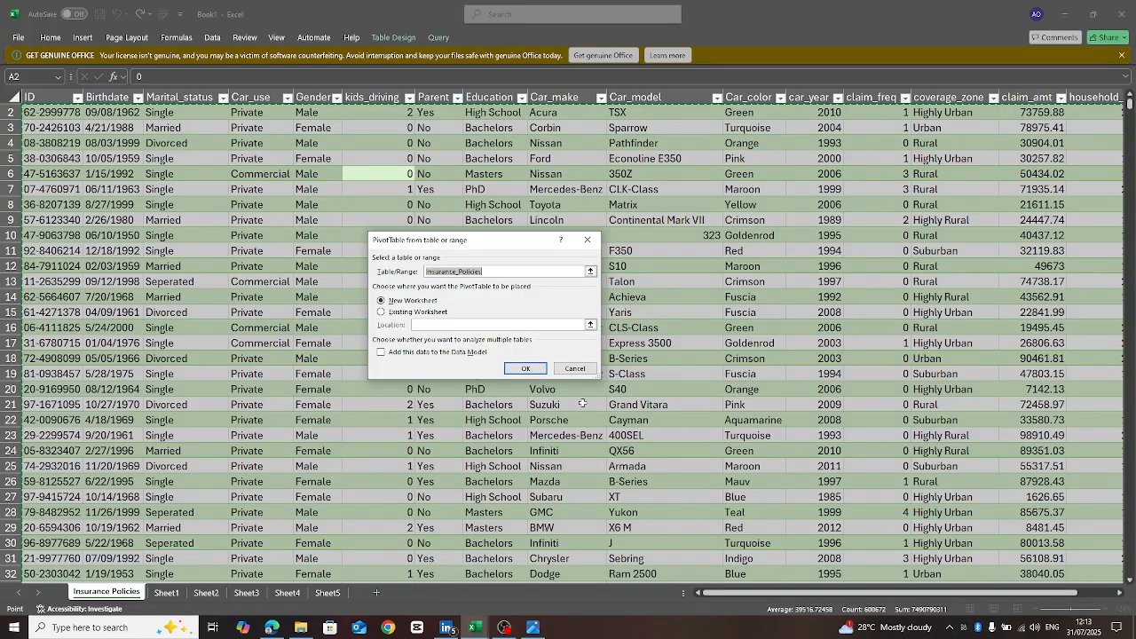
{"action": "left_click", "coordinate": [523, 371]}
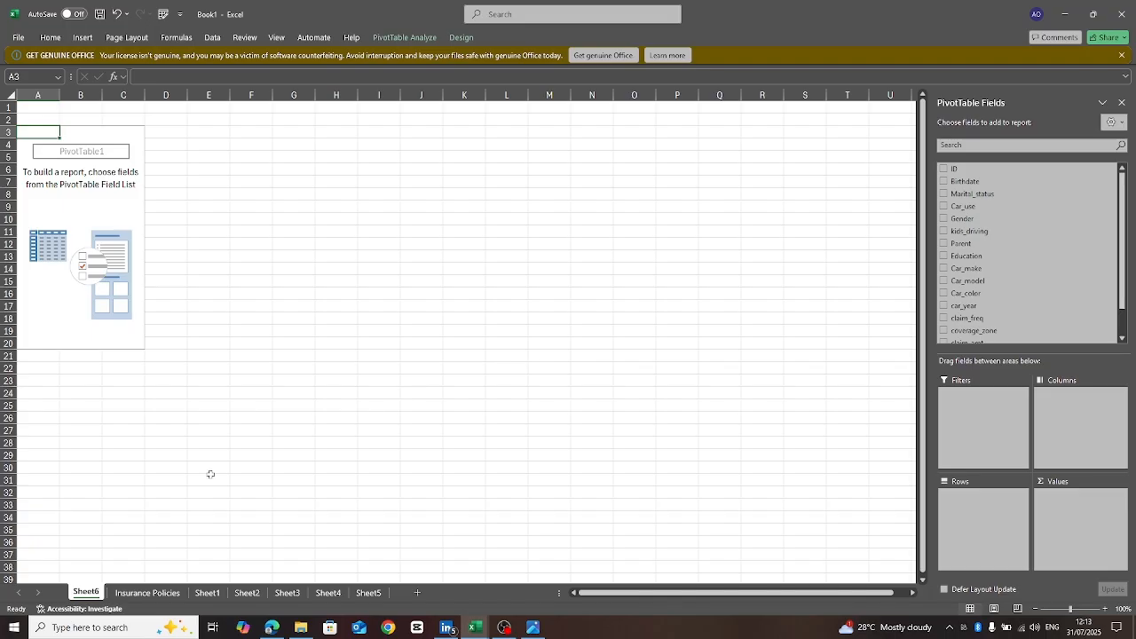
{"action": "left_click_drag", "start_coordinate": [91, 598], "coordinate": [198, 601]}
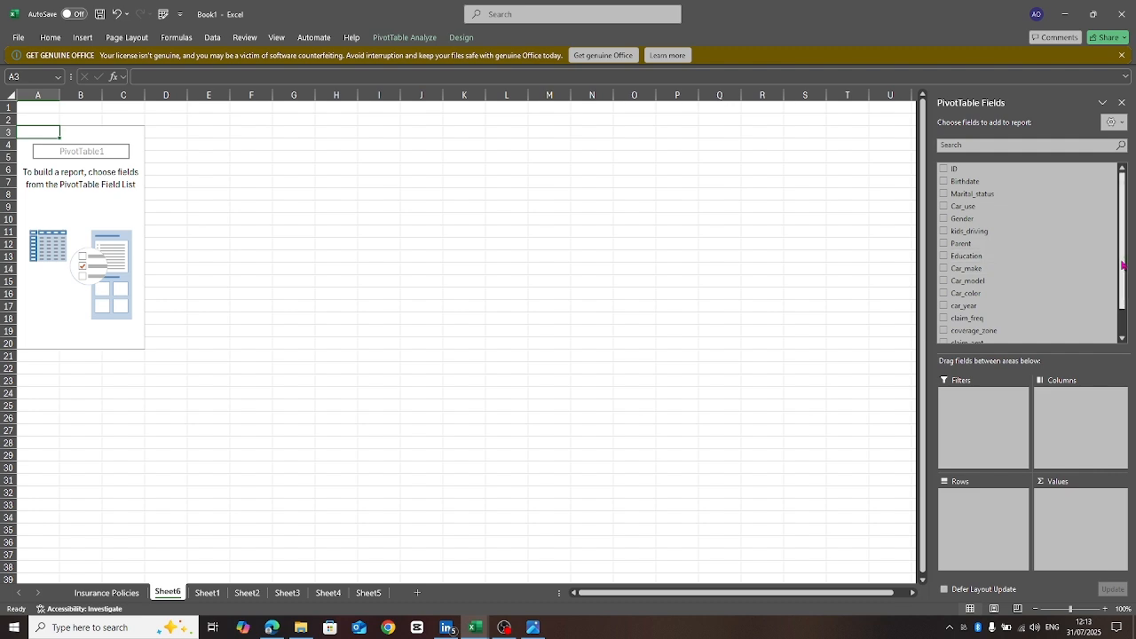
- Add Car_use and Gender as the PivotTable's rows and kids_driving as its values
{"action": "left_click_drag", "start_coordinate": [1124, 265], "coordinate": [1123, 227]}
{"action": "mouse_move", "coordinate": [1124, 215]}
{"action": "left_mouse_down"}
{"action": "mouse_move", "coordinate": [1124, 261]}
{"action": "mouse_move", "coordinate": [1129, 215]}
{"action": "left_mouse_up"}
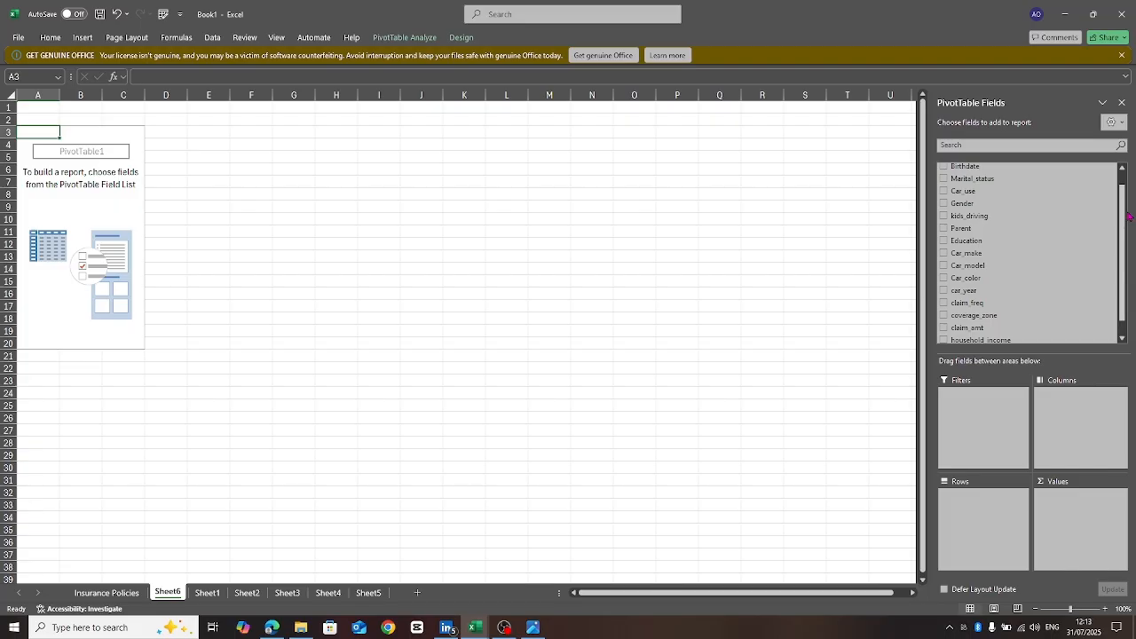
{"action": "left_click", "coordinate": [945, 193]}
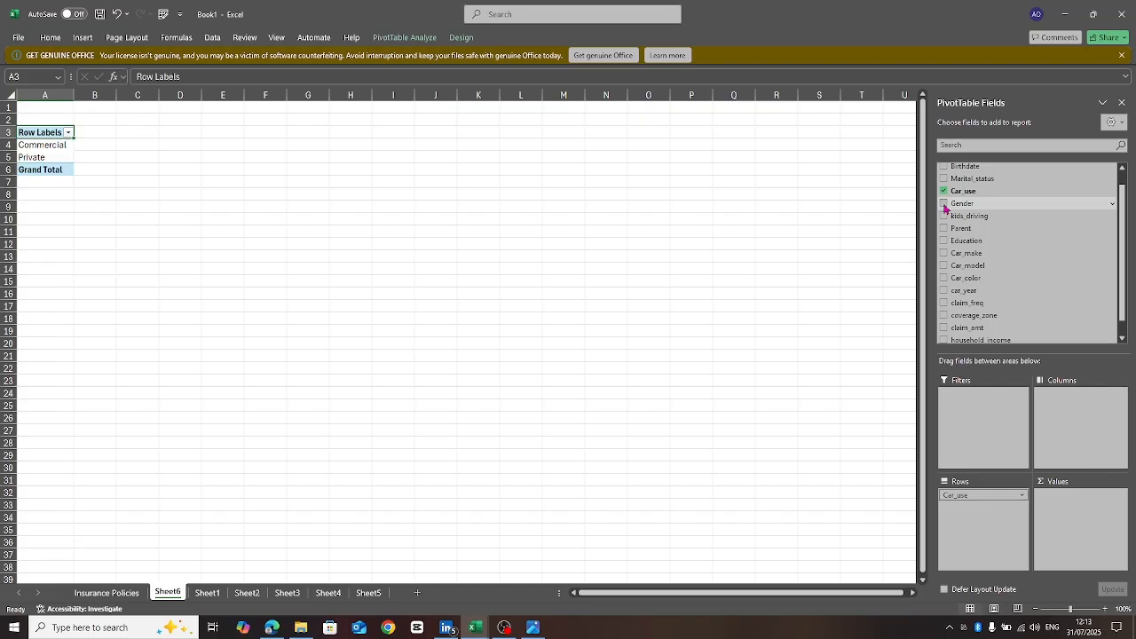
{"action": "left_click", "coordinate": [945, 205]}
{"action": "left_click", "coordinate": [945, 218]}
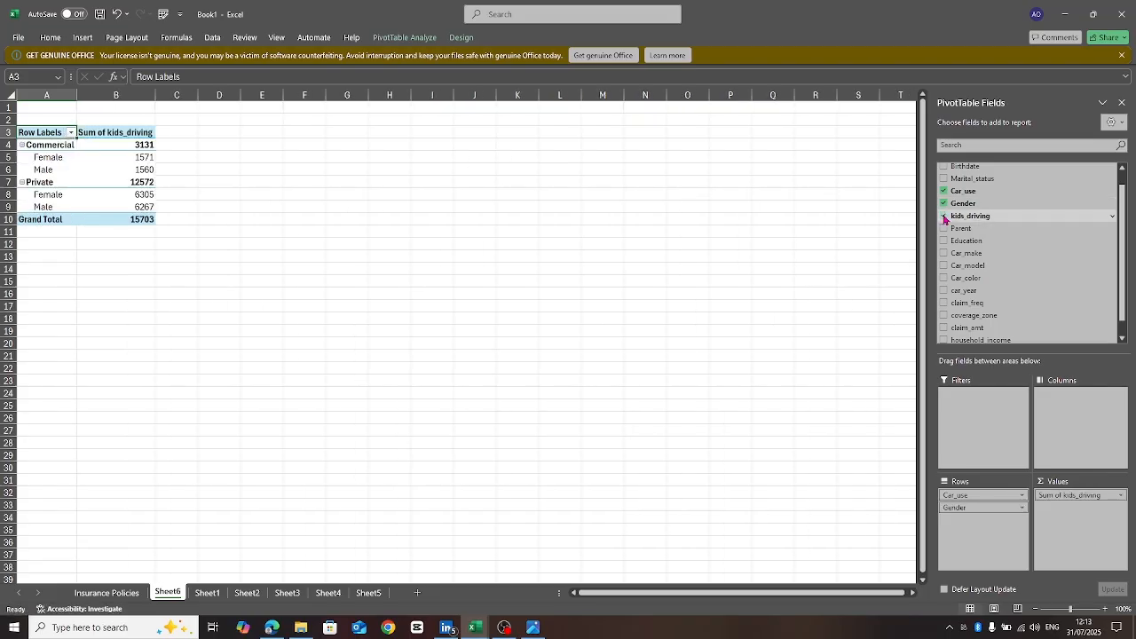
- Rename the PivotTable's row labels header in A3 to "Car Usage"
{"action": "double_click", "coordinate": [47, 131]}
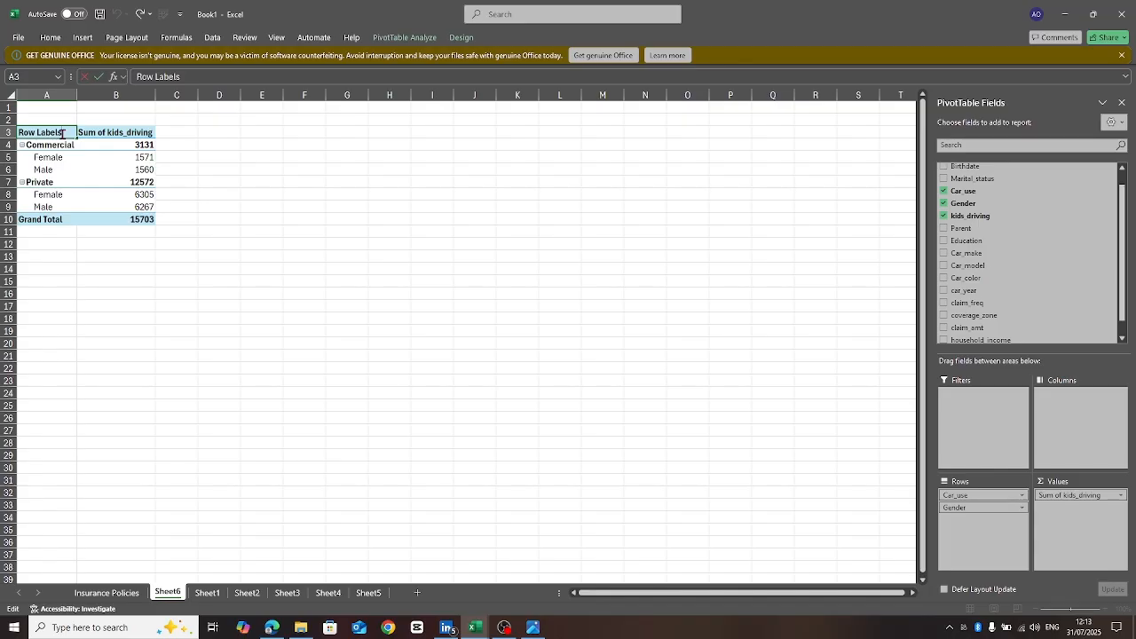
{"action": "key", "text": "BackSpace"}
{"action": "key", "text": "BackSpace"}
{"action": "key", "text": "BackSpace"}
{"action": "key", "text": "BackSpace"}
{"action": "key", "text": "BackSpace"}
{"action": "key", "text": "BackSpace"}
{"action": "key", "text": "BackSpace"}
{"action": "key", "text": "BackSpace"}
{"action": "key", "text": "BackSpace"}
{"action": "key", "text": "BackSpace"}
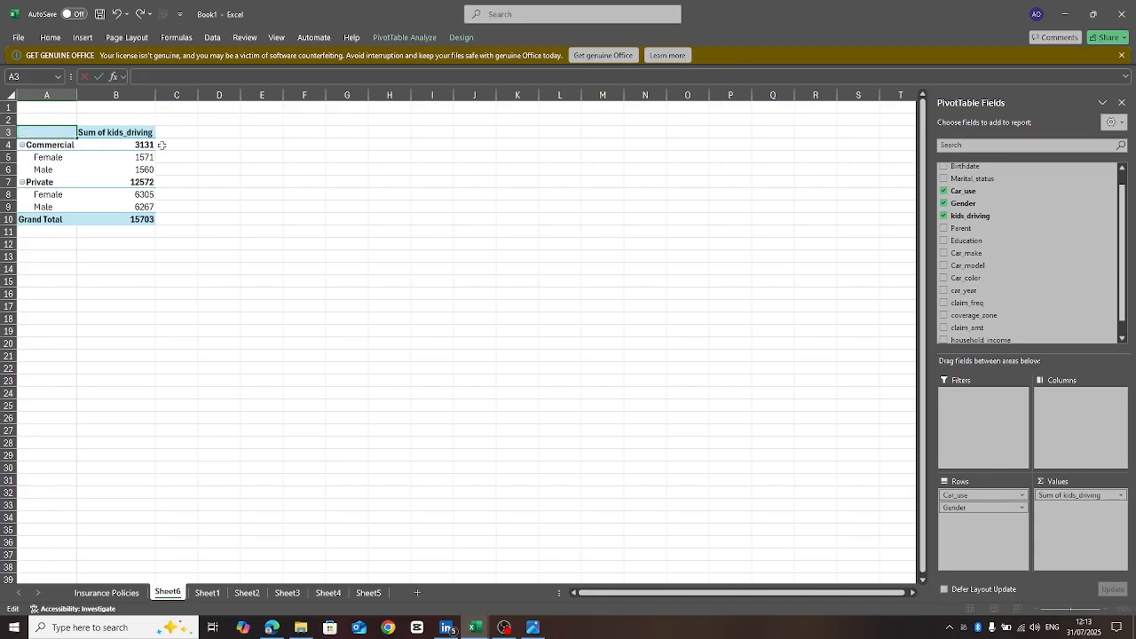
{"action": "type", "text": "Car Usage"}
{"action": "key", "text": "Return"}
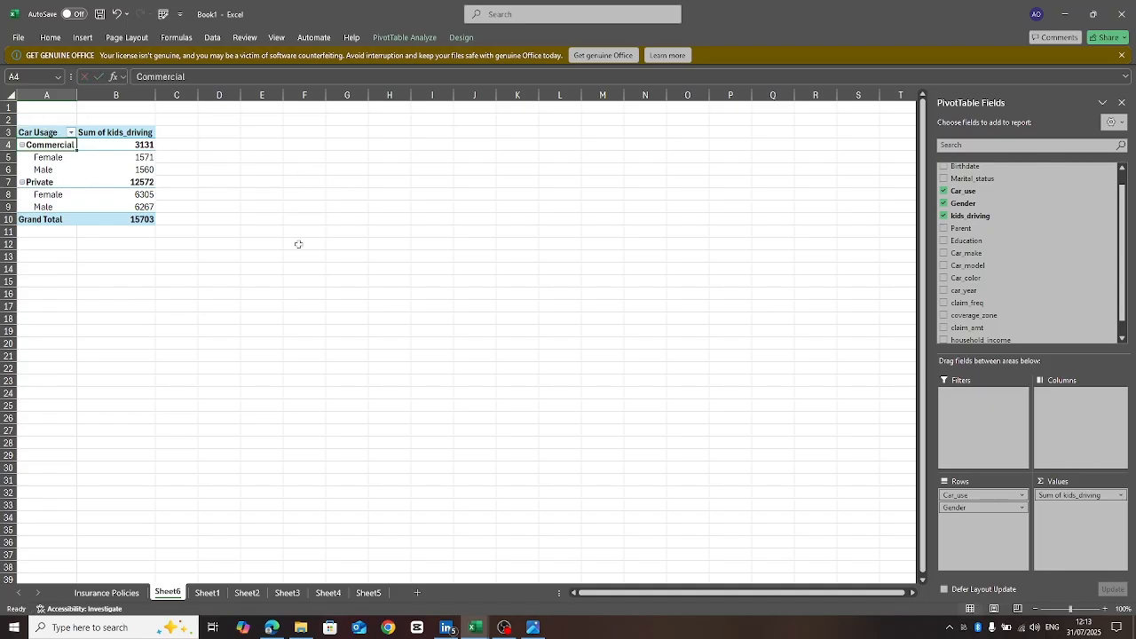
- Try the custom name "Presence of kids_driving" for the kids_driving value field and summarize it by Count
{"action": "double_click", "coordinate": [120, 135]}
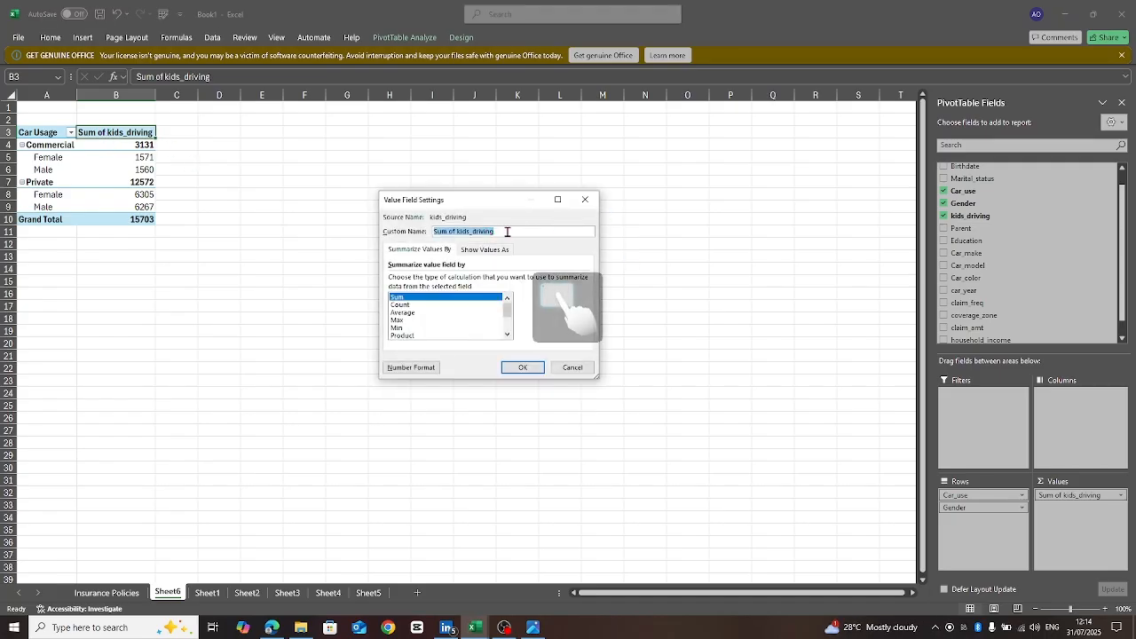
{"action": "left_click", "coordinate": [449, 230]}
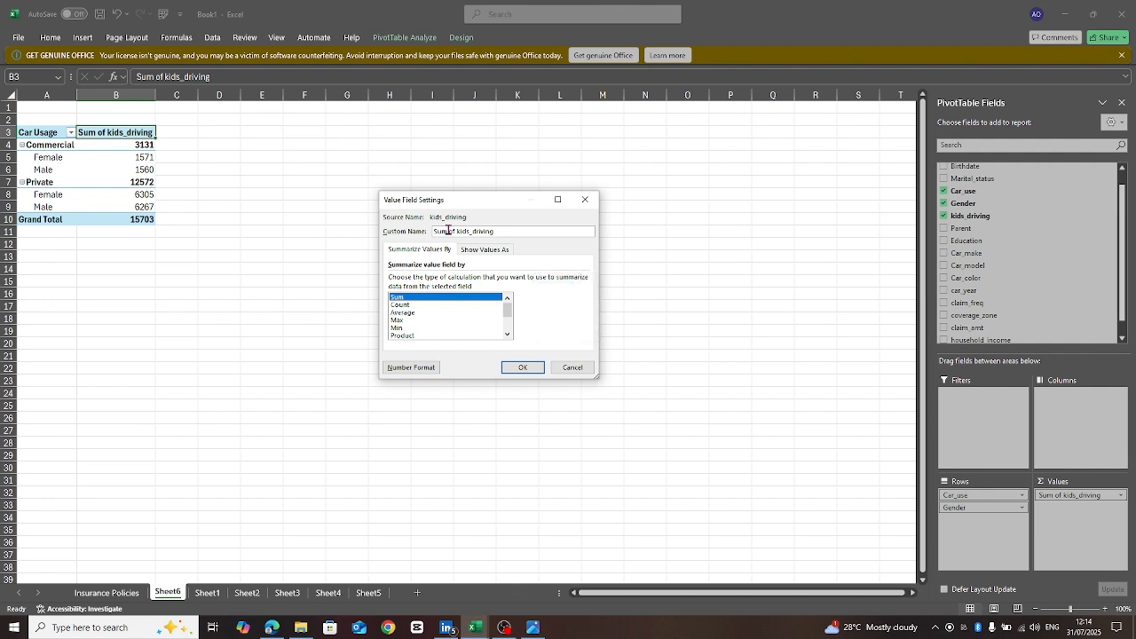
{"action": "key", "text": "BackSpace"}
{"action": "key", "text": "BackSpace"}
{"action": "key", "text": "BackSpace"}
{"action": "key", "text": "BackSpace"}
{"action": "type", "text": "presence"}
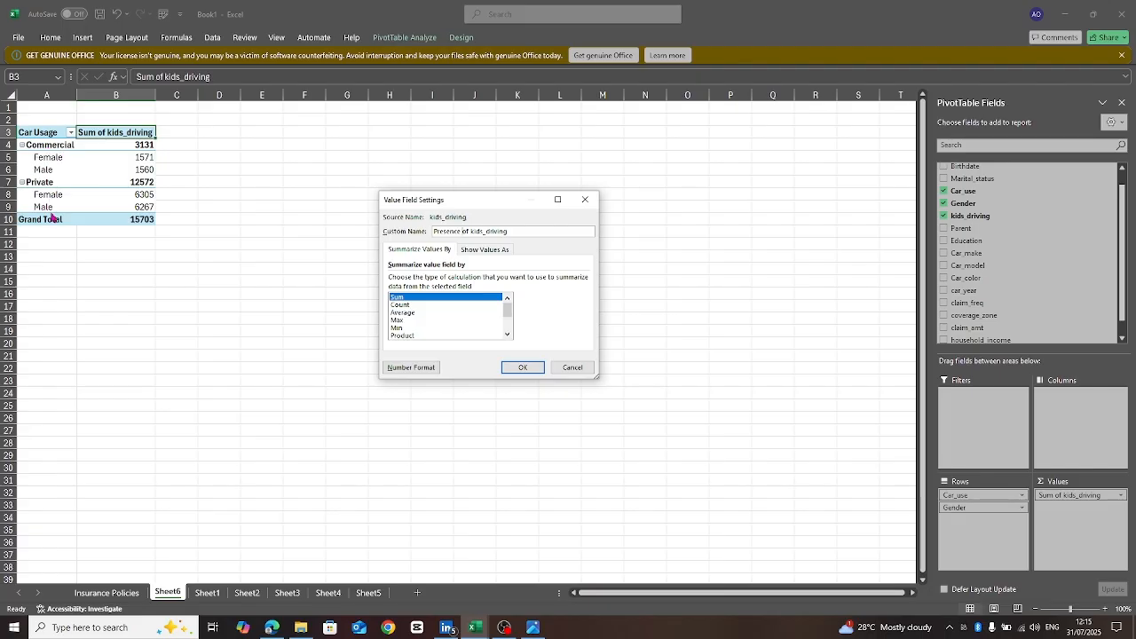
{"action": "left_click", "coordinate": [402, 306]}
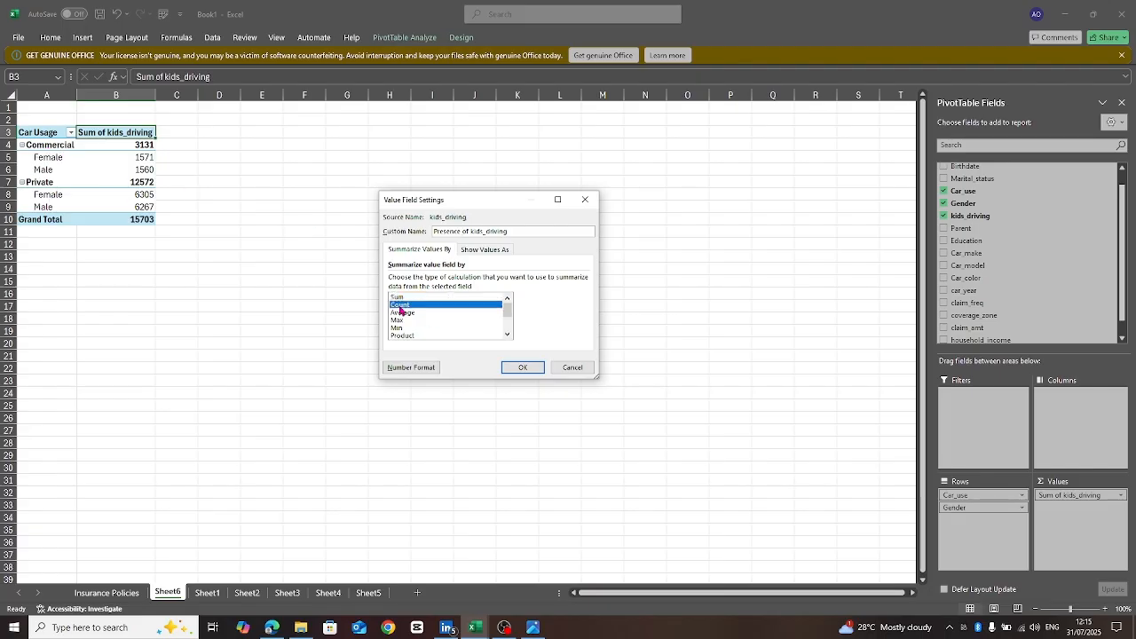
{"action": "left_click", "coordinate": [522, 368]}
{"action": "left_click", "coordinate": [523, 370]}
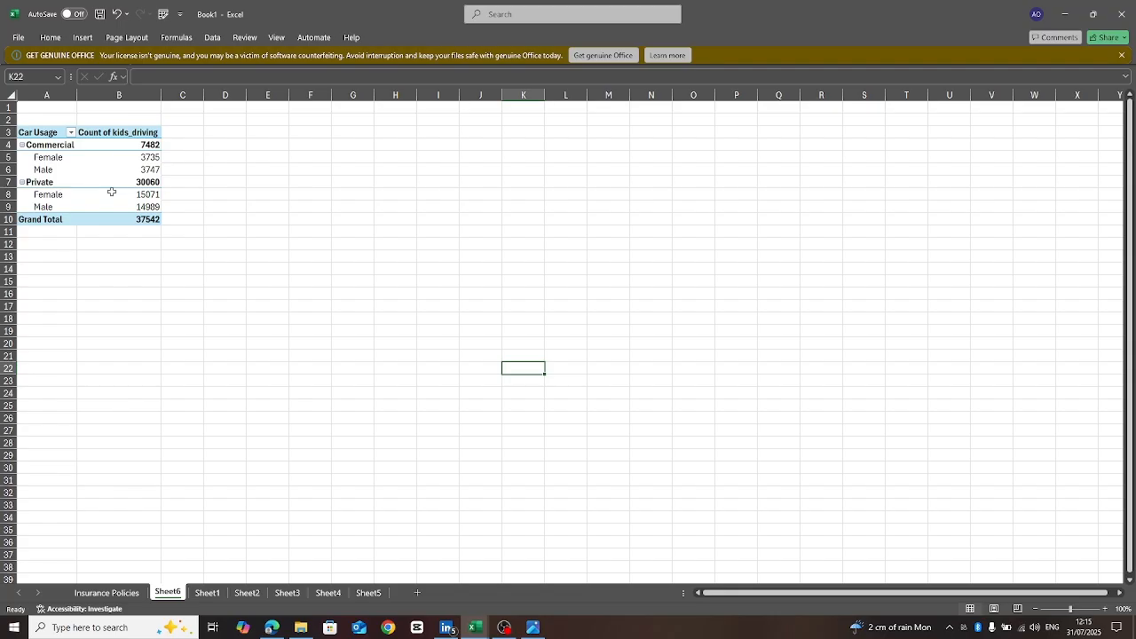
- Insert a 2-D pie PivotChart from the Car Usage PivotTable and enlarge it by extending its upper edge to row 5
{"action": "mouse_move", "coordinate": [94, 159]}
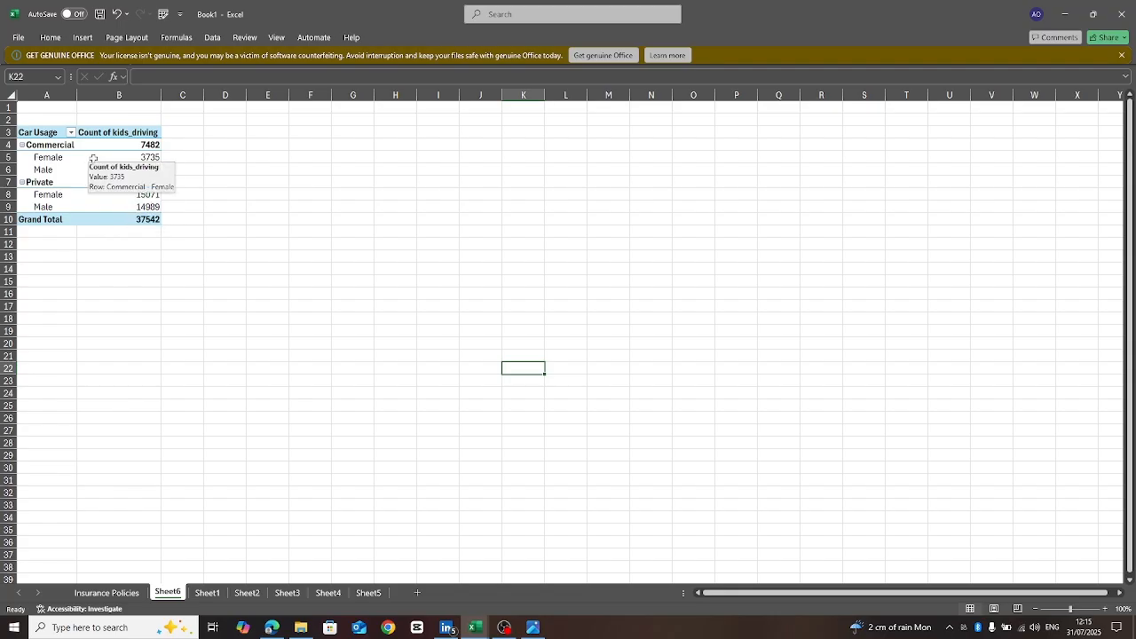
{"action": "left_click", "coordinate": [112, 161]}
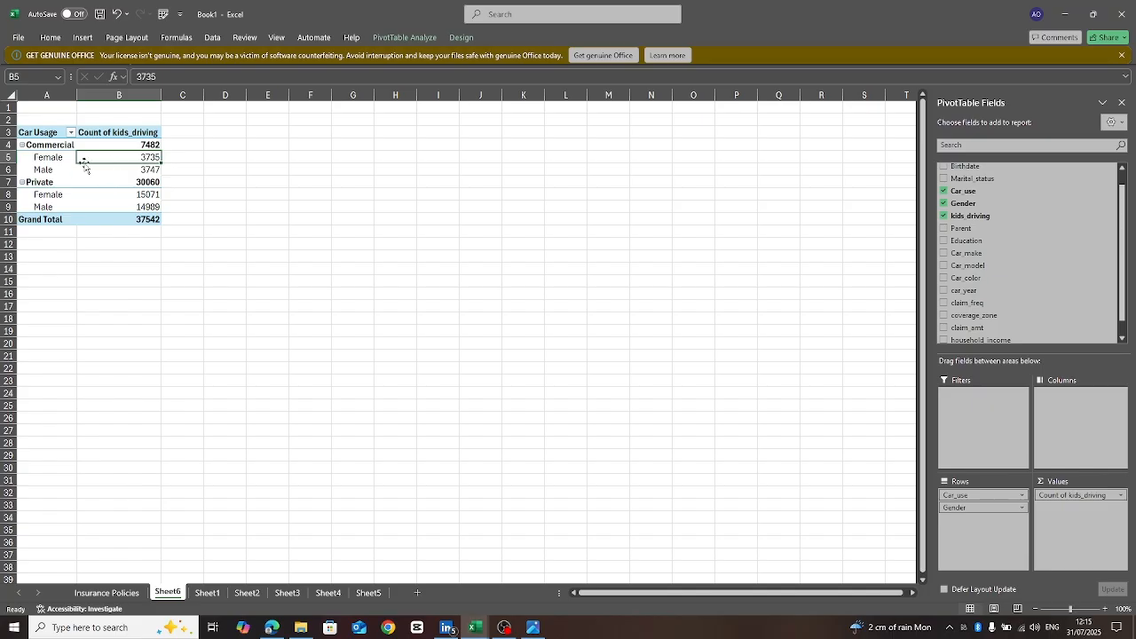
{"action": "mouse_move", "coordinate": [85, 198]}
{"action": "left_click", "coordinate": [52, 37]}
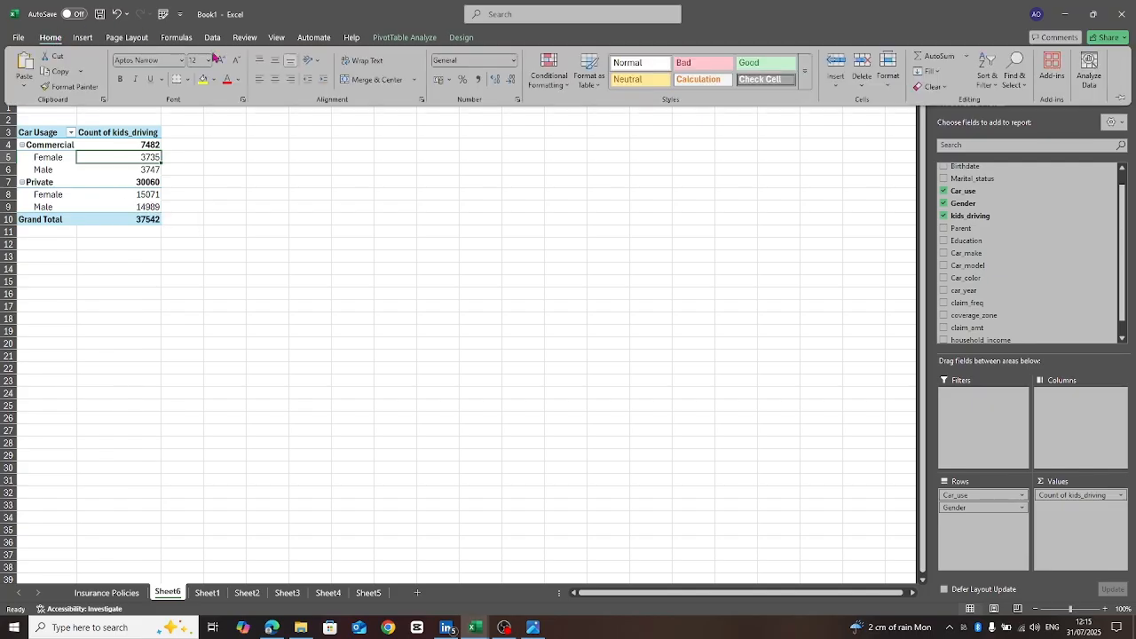
{"action": "left_click", "coordinate": [82, 39]}
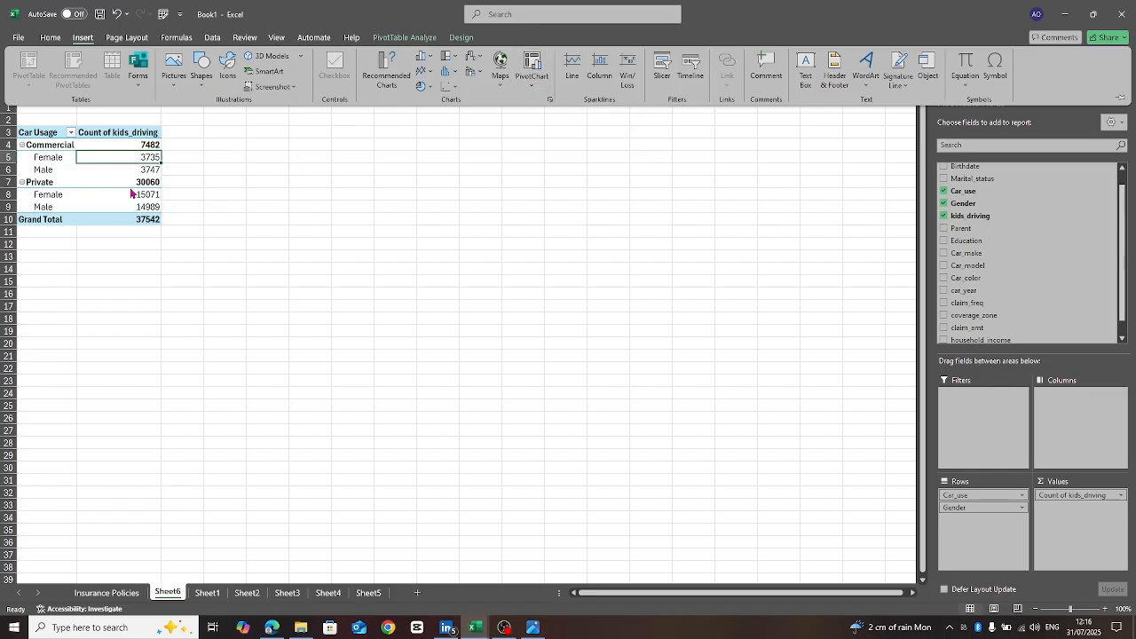
{"action": "mouse_move", "coordinate": [131, 194]}
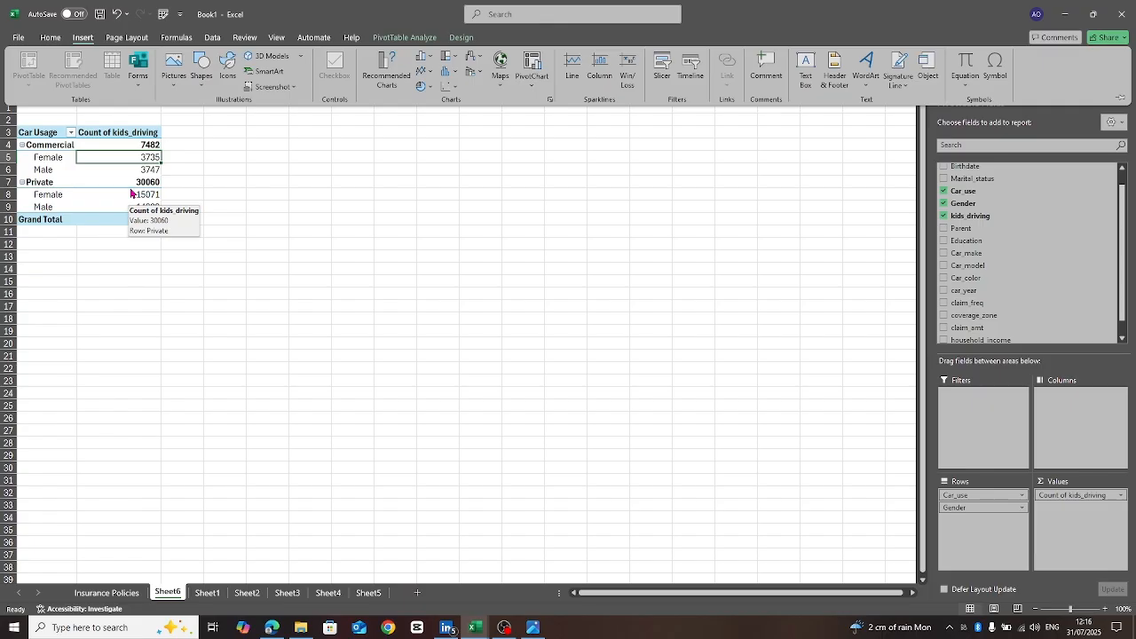
{"action": "left_click", "coordinate": [422, 90]}
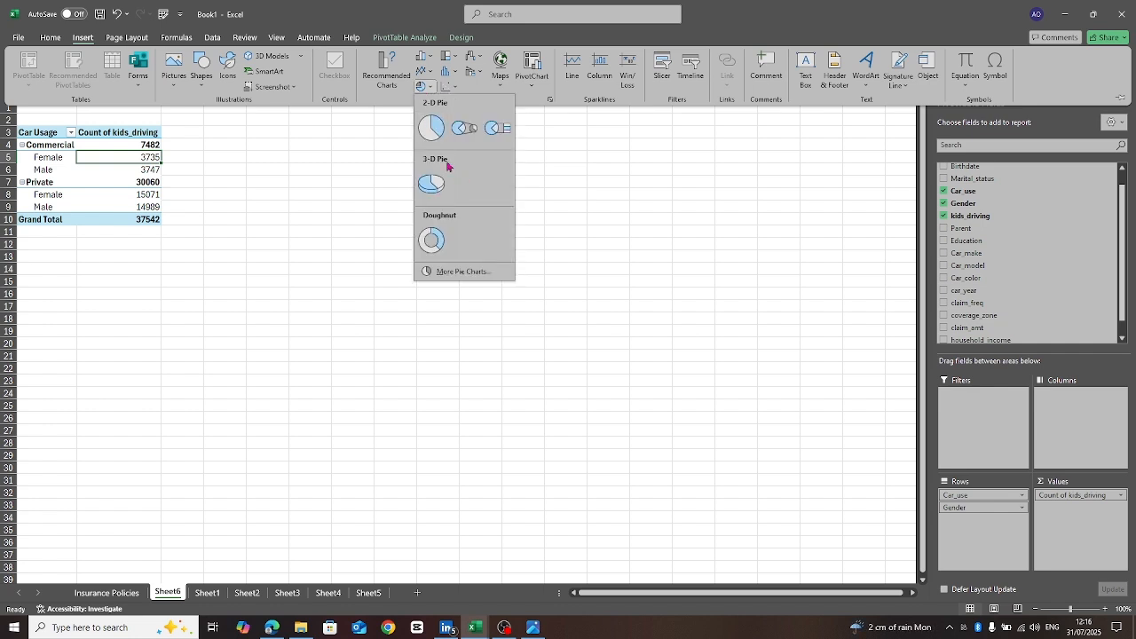
{"action": "left_click", "coordinate": [431, 128]}
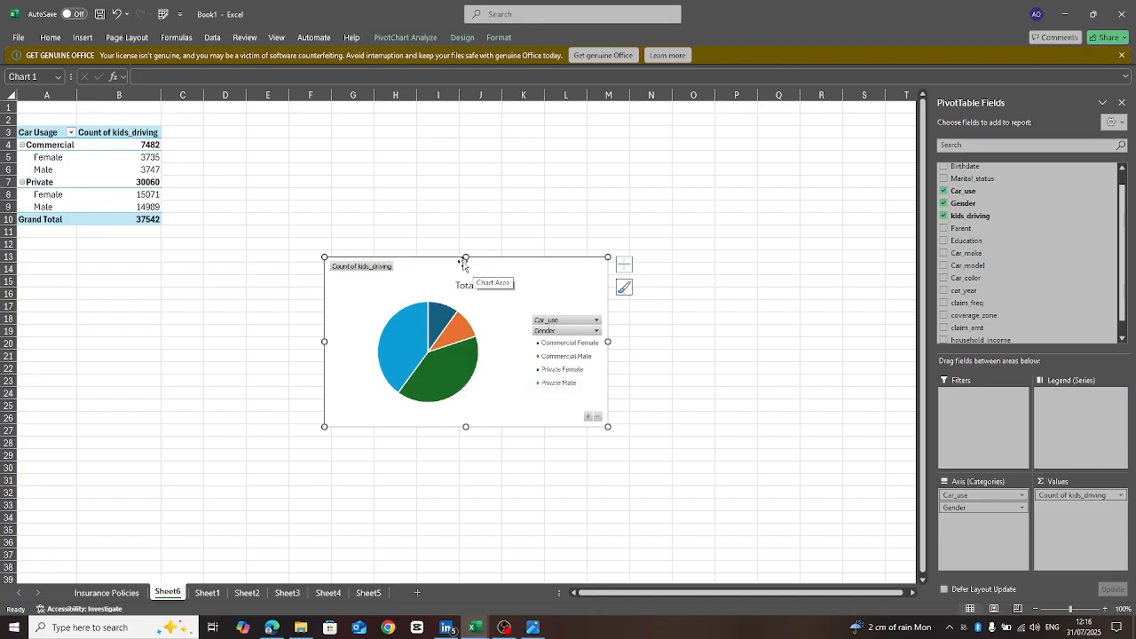
{"action": "left_click_drag", "start_coordinate": [466, 257], "coordinate": [466, 152]}
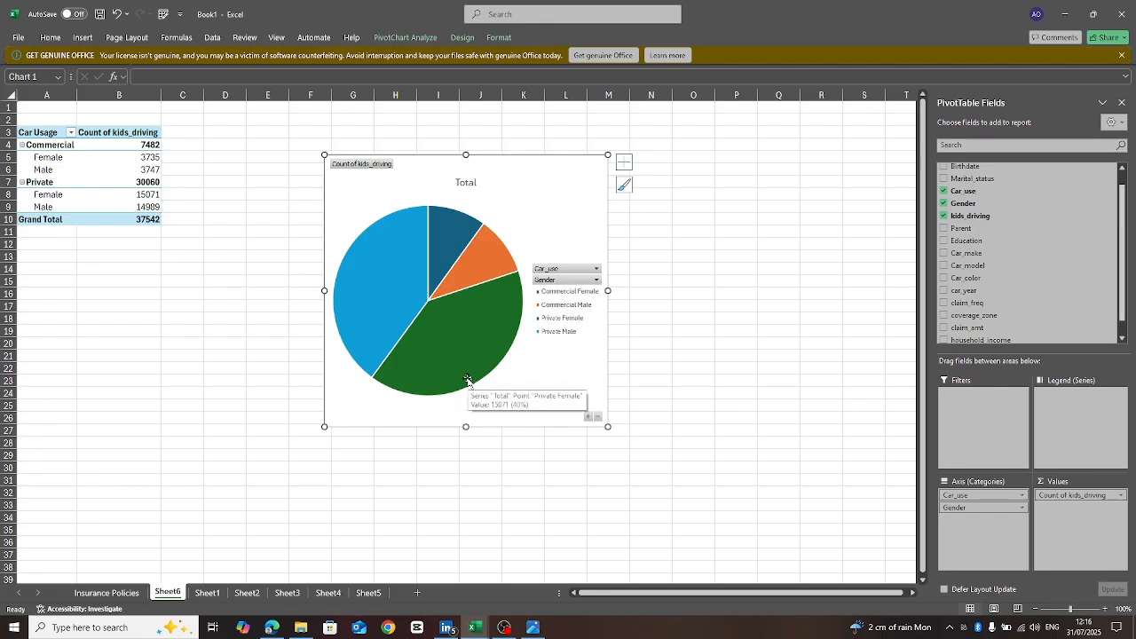
- Change the pie PivotChart to a 2-D clustered bar chart
{"action": "mouse_move", "coordinate": [352, 309]}
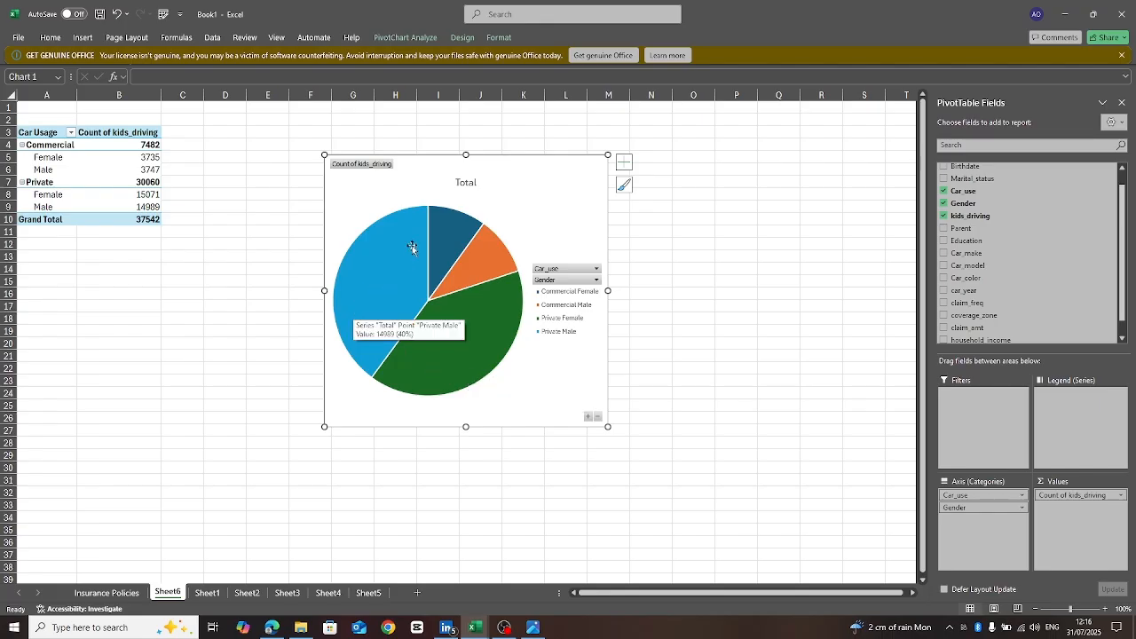
{"action": "mouse_move", "coordinate": [447, 228]}
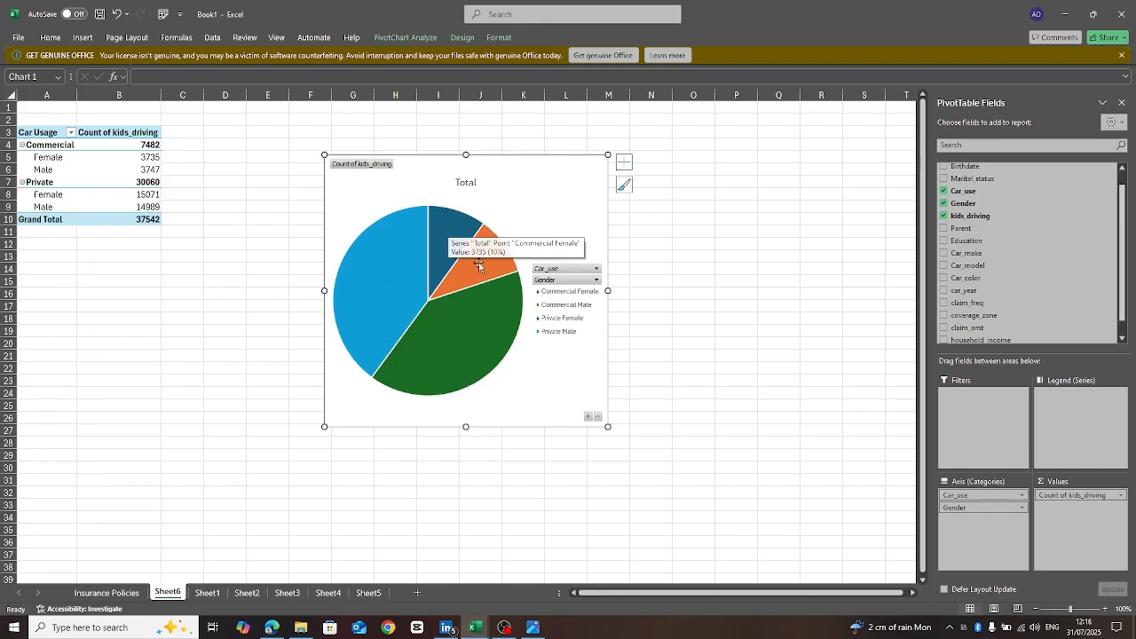
{"action": "mouse_move", "coordinate": [482, 273]}
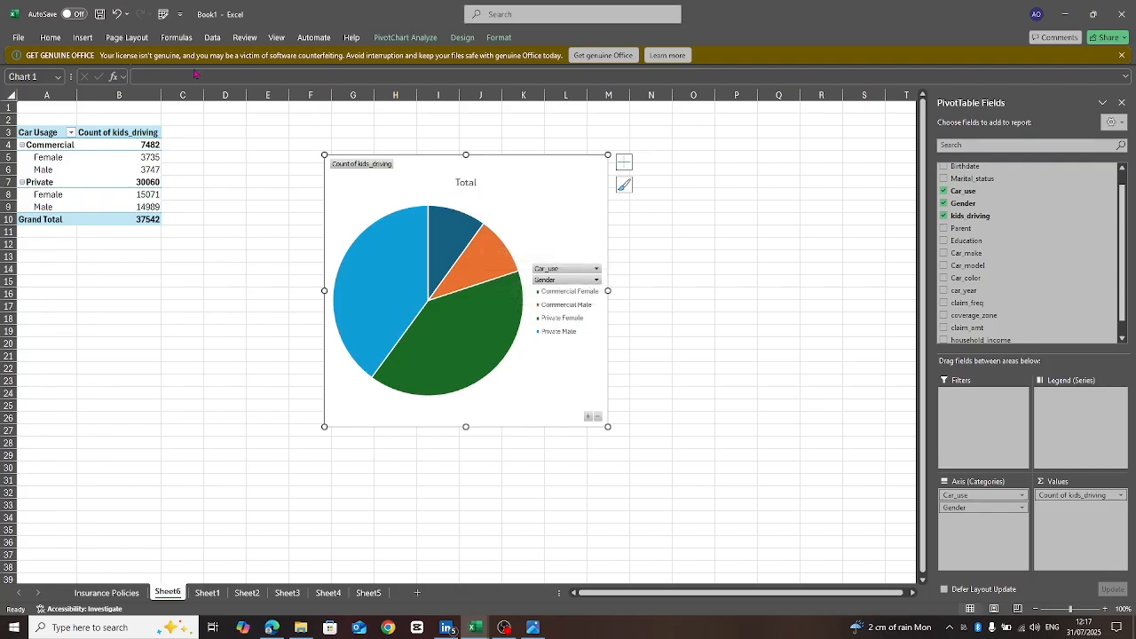
{"action": "left_click", "coordinate": [84, 39]}
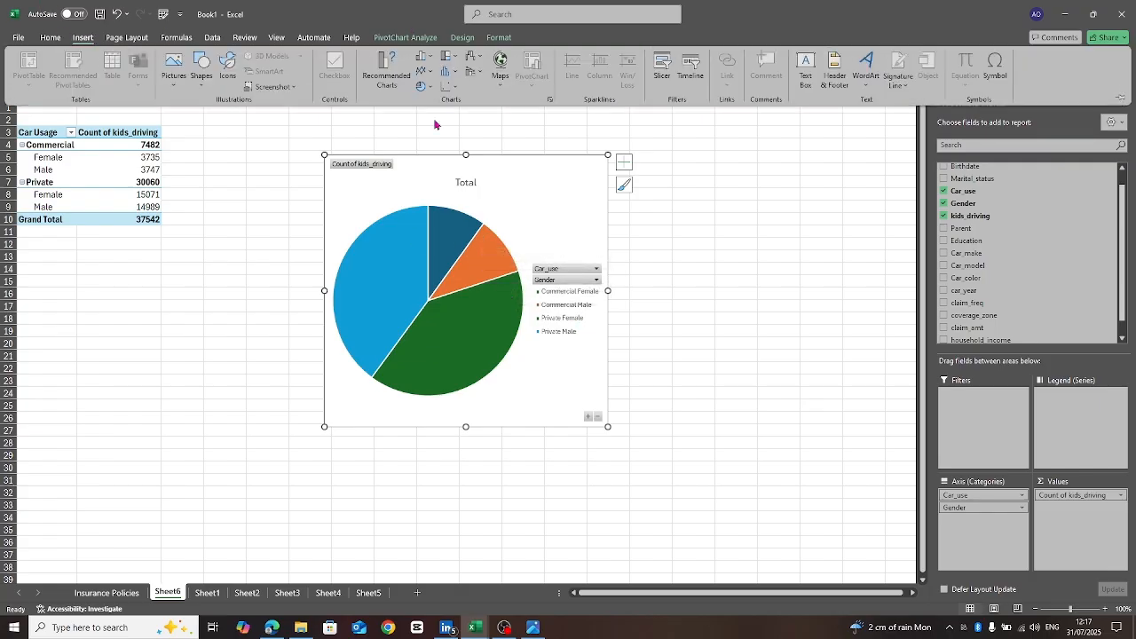
{"action": "left_click", "coordinate": [425, 58]}
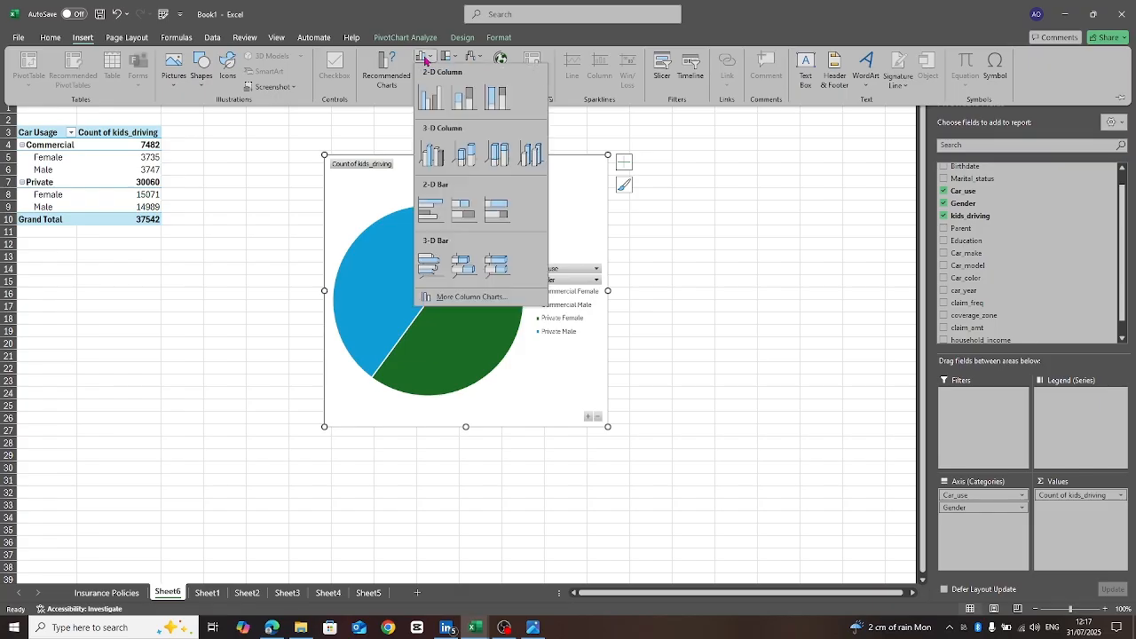
{"action": "left_click", "coordinate": [428, 206]}
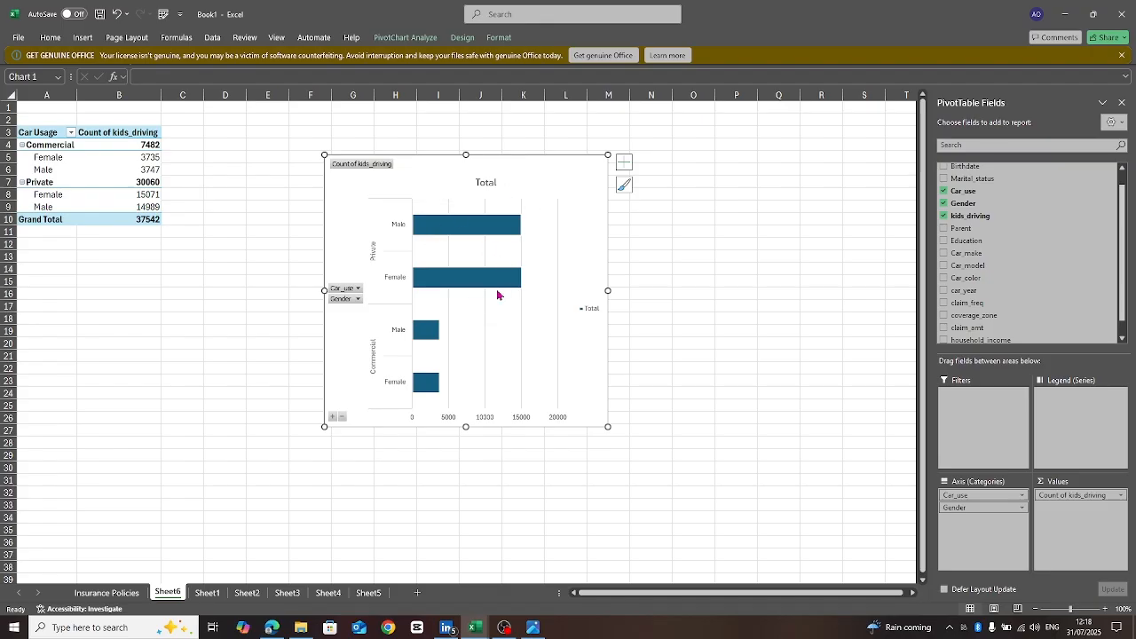
- Replace the bar chart's title with "Car usage on Gender, Presence of Kids Driving"
{"action": "double_click", "coordinate": [494, 184]}
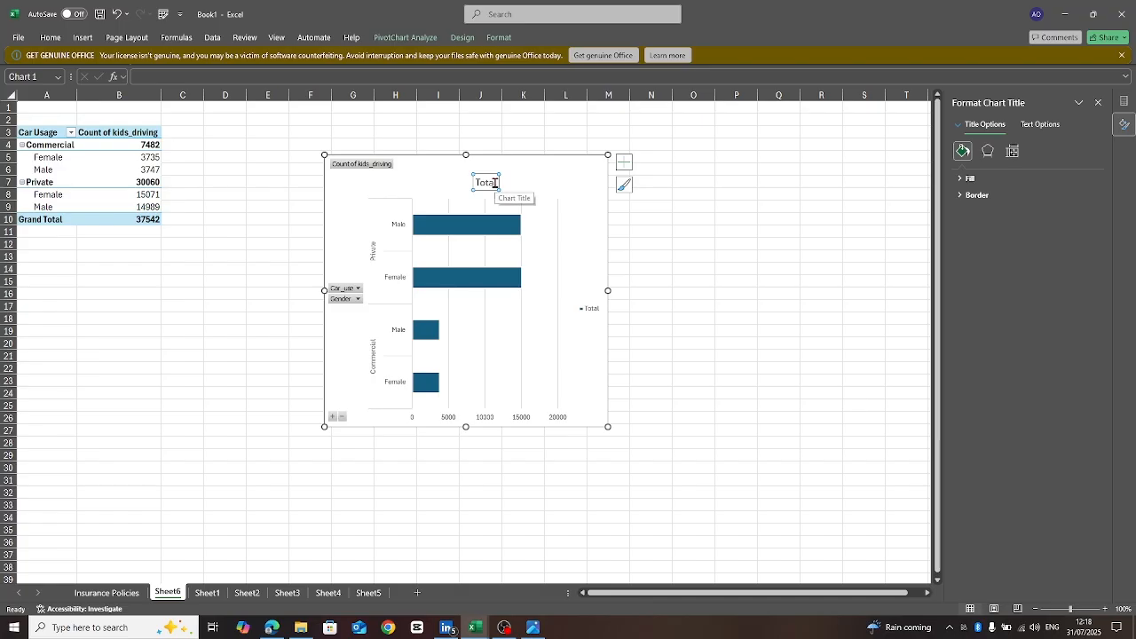
{"action": "left_click", "coordinate": [497, 183]}
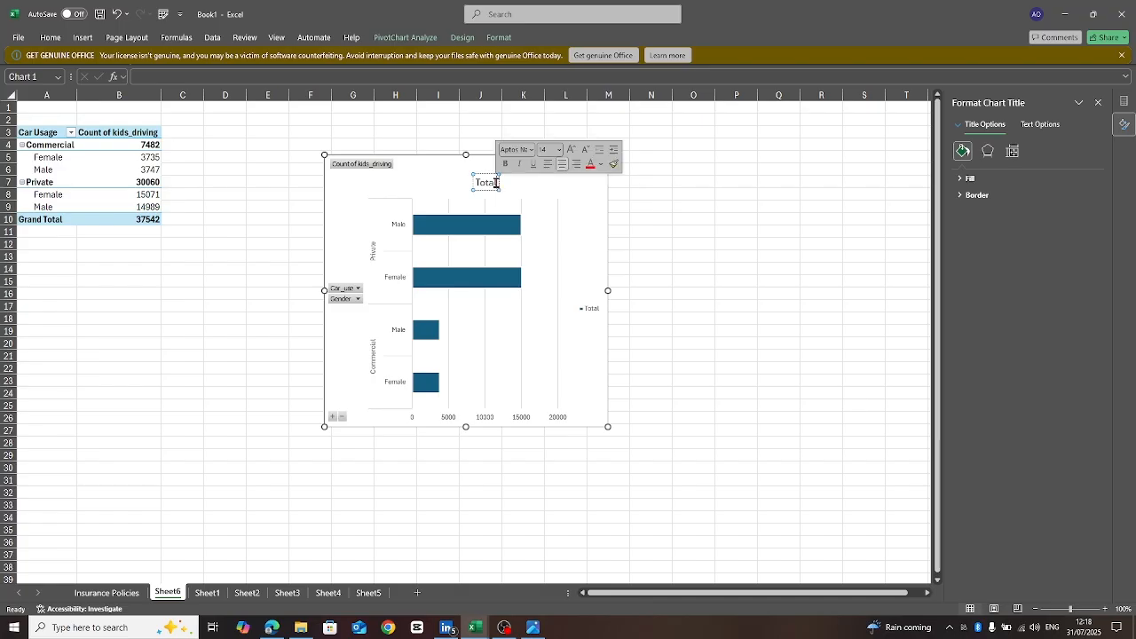
{"action": "key", "text": "BackSpace"}
{"action": "key", "text": "BackSpace"}
{"action": "key", "text": "BackSpace"}
{"action": "key", "text": "BackSpace"}
{"action": "key", "text": "BackSpace"}
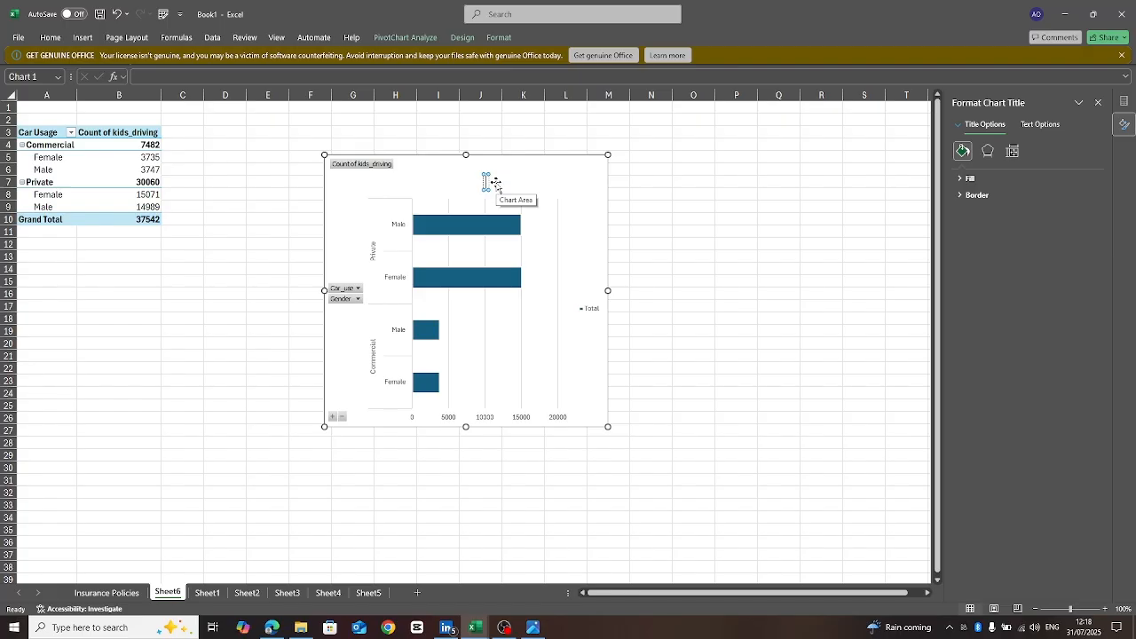
{"action": "type", "text": "Car usag"}
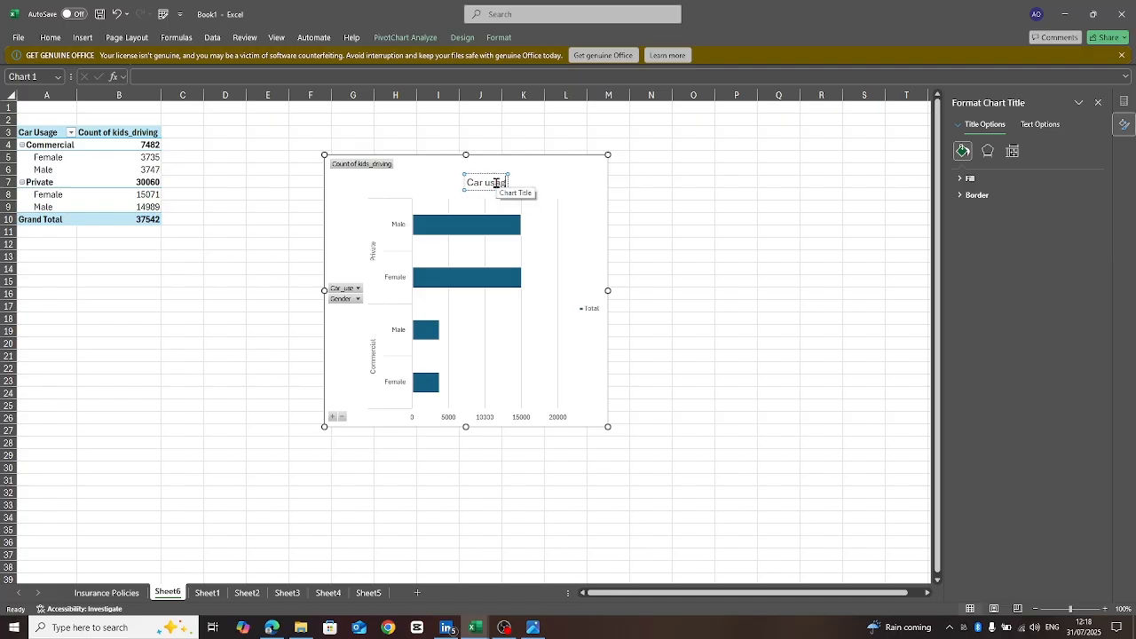
{"action": "type", "text": "e on Geend"}
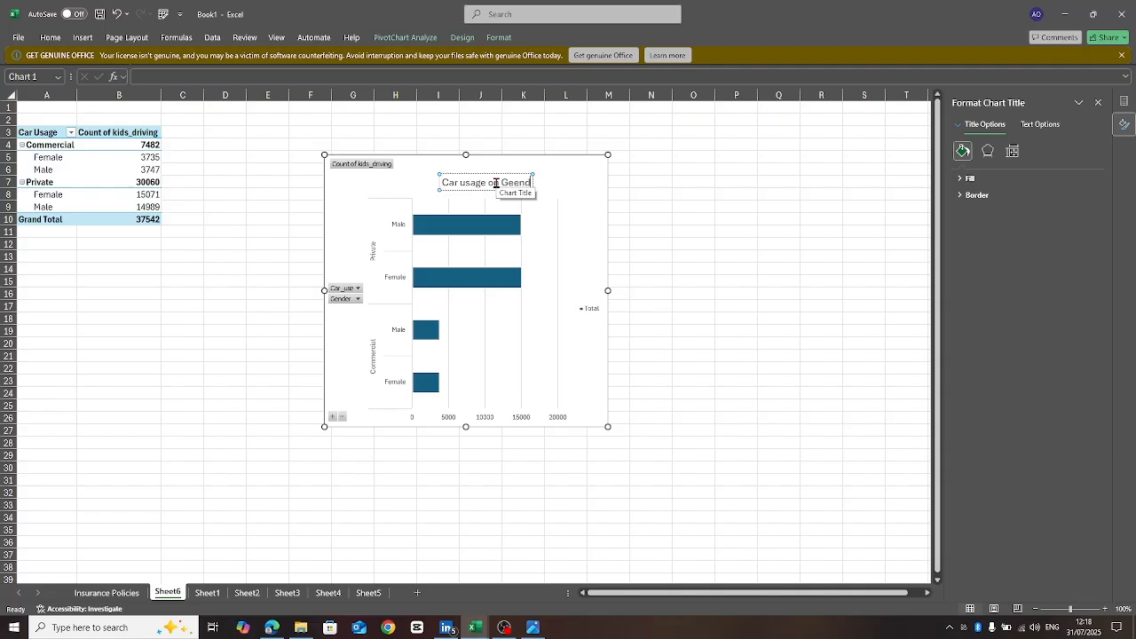
{"action": "key", "text": "BackSpace"}
{"action": "key", "text": "BackSpace"}
{"action": "key", "text": "BackSpace"}
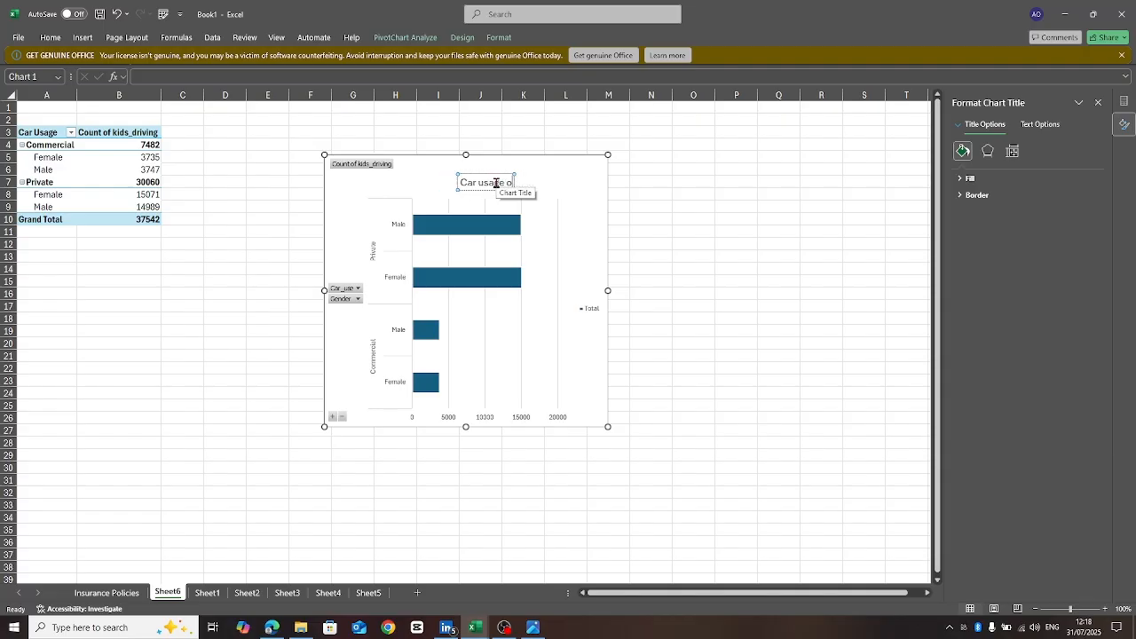
{"action": "type", "text": "Gender PResen"}
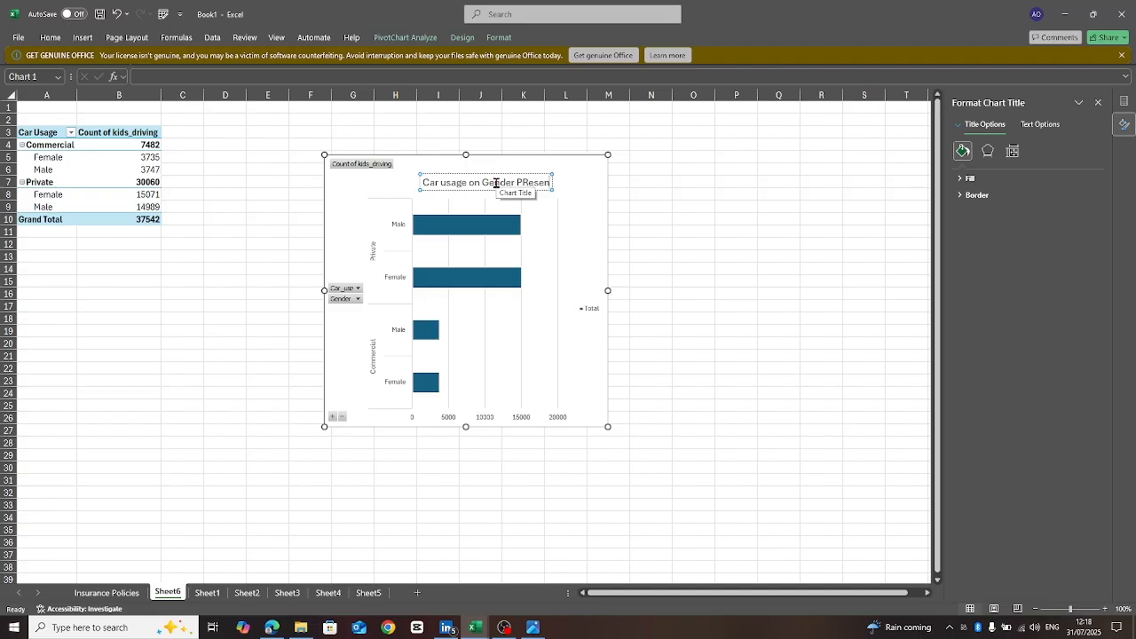
{"action": "key", "text": "BackSpace"}
{"action": "key", "text": "BackSpace"}
{"action": "key", "text": "BackSpace"}
{"action": "key", "text": "BackSpace"}
{"action": "key", "text": "BackSpace"}
{"action": "type", "text": "e"}
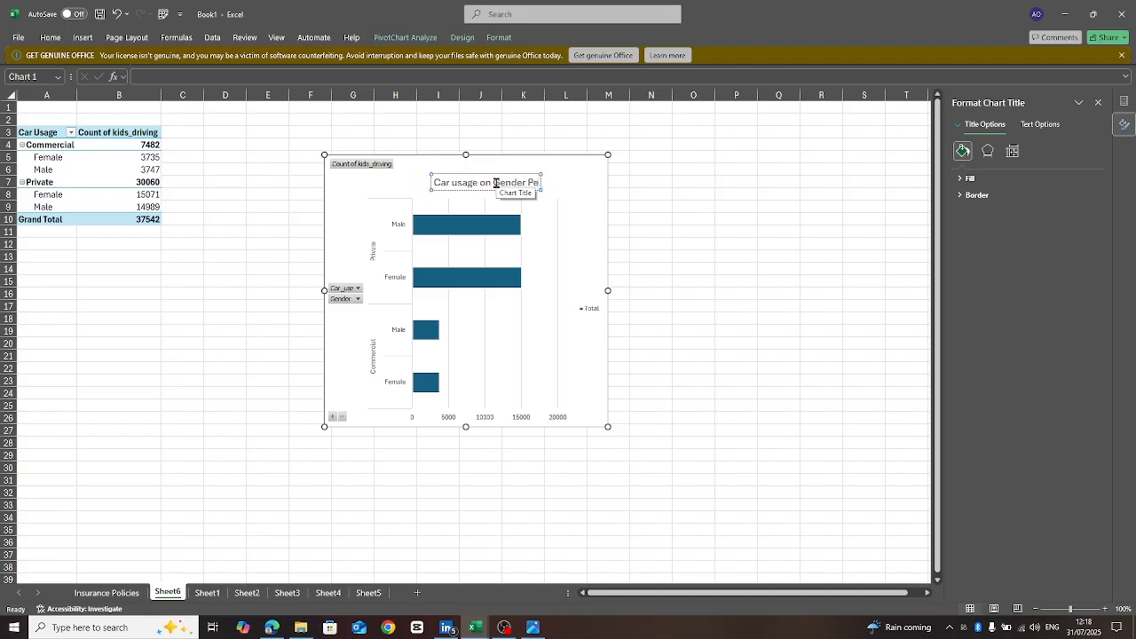
{"action": "key", "text": "BackSpace"}
{"action": "key", "text": "BackSpace"}
{"action": "key", "text": "BackSpace"}
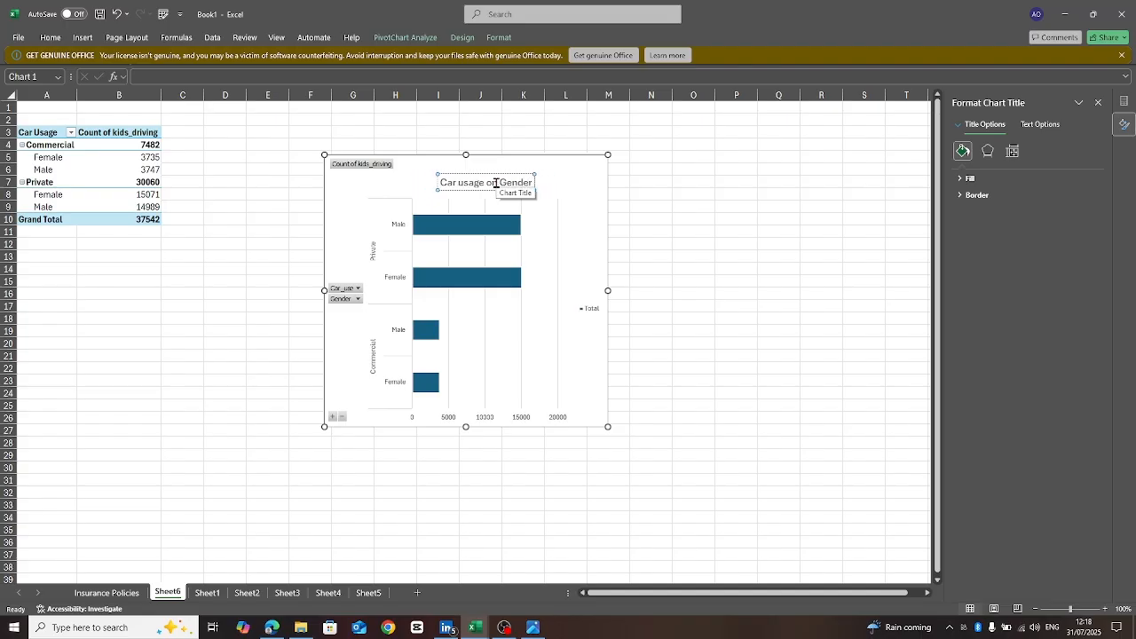
{"action": "type", "text": ", Presence of"}
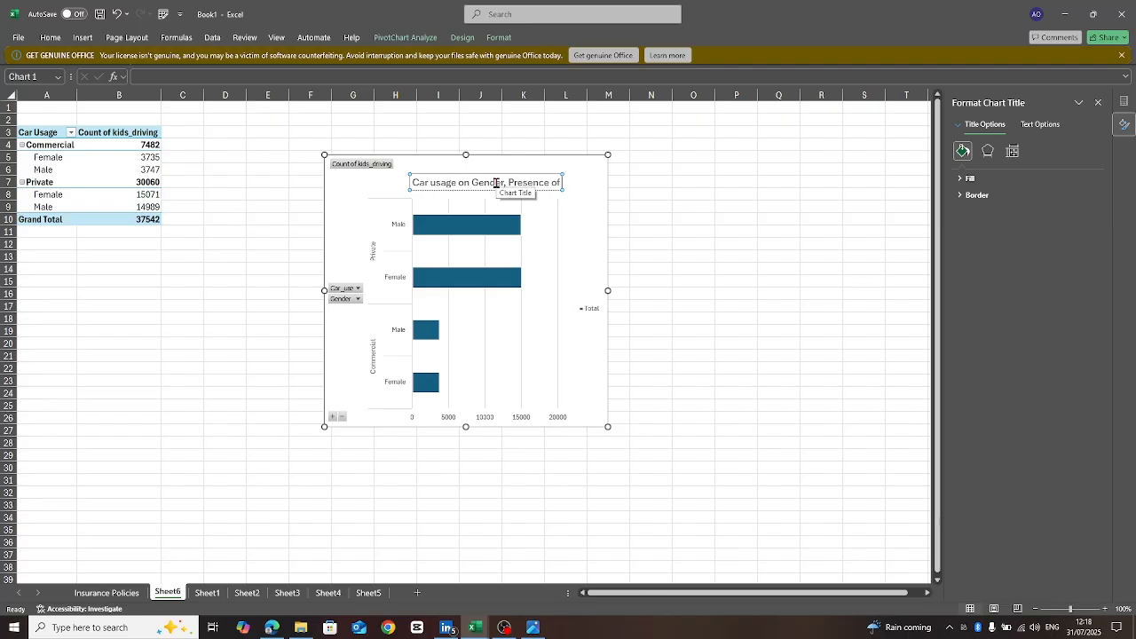
{"action": "type", "text": "Kids Drivi"}
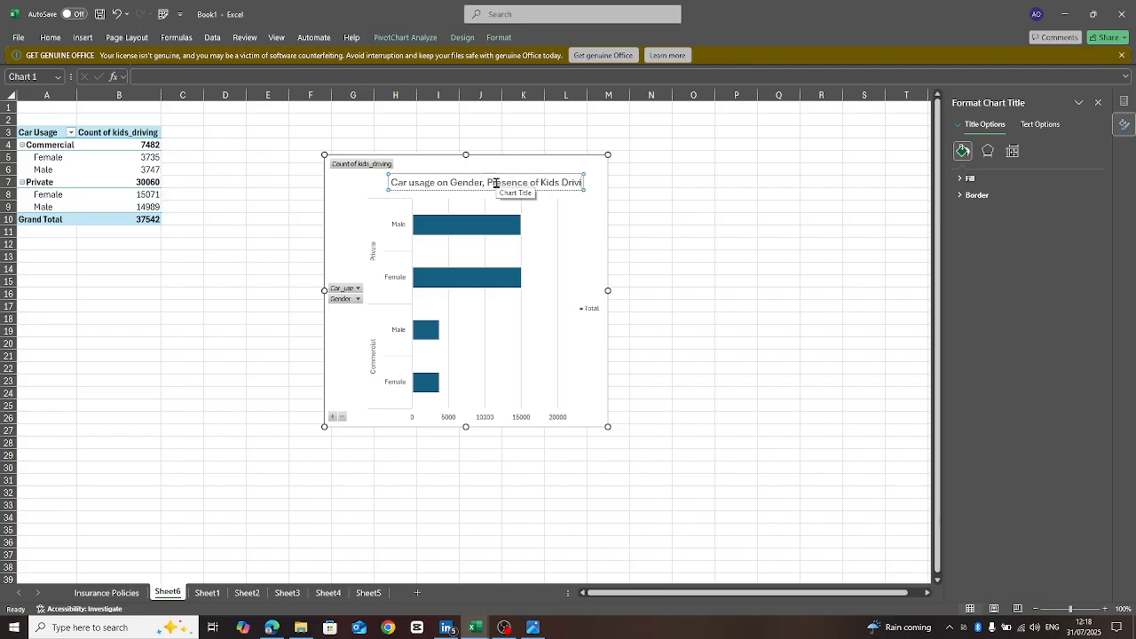
{"action": "type", "text": "ng"}
{"action": "key", "text": "Return"}
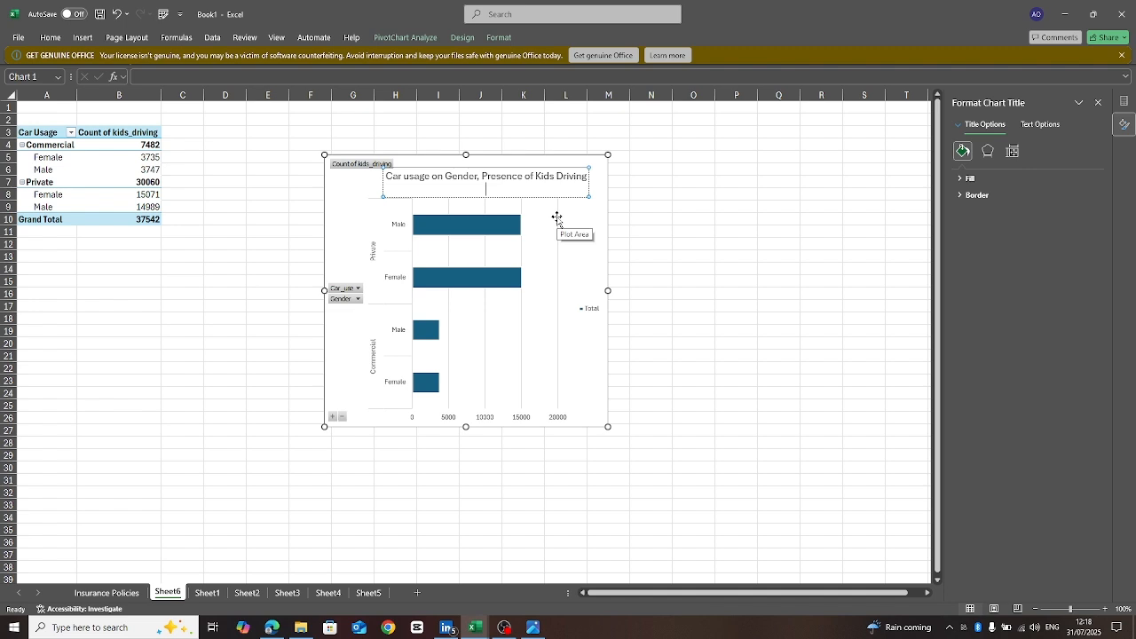
{"action": "key", "text": "Escape"}
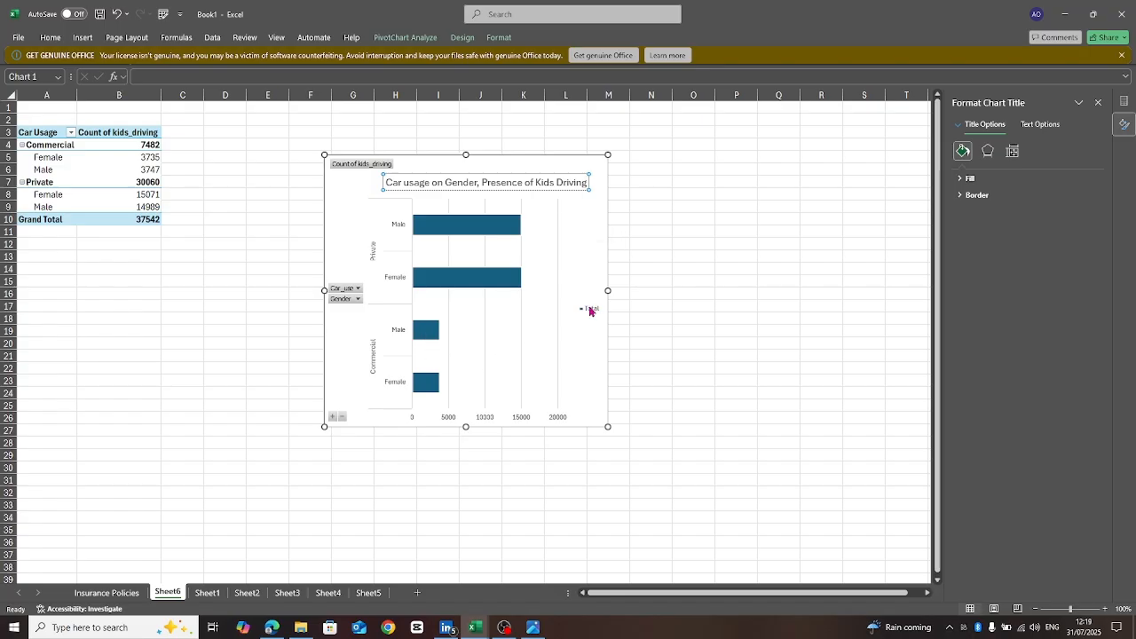
{"action": "left_click", "coordinate": [647, 217]}
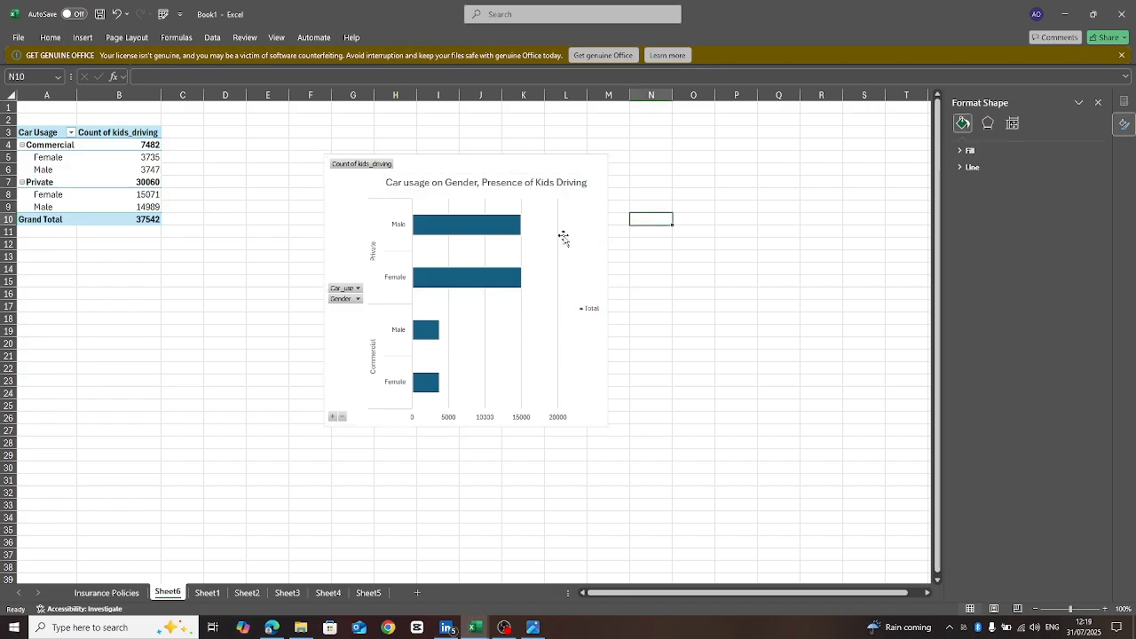
- Remove the gridlines from the bar chart
{"action": "left_click", "coordinate": [545, 236]}
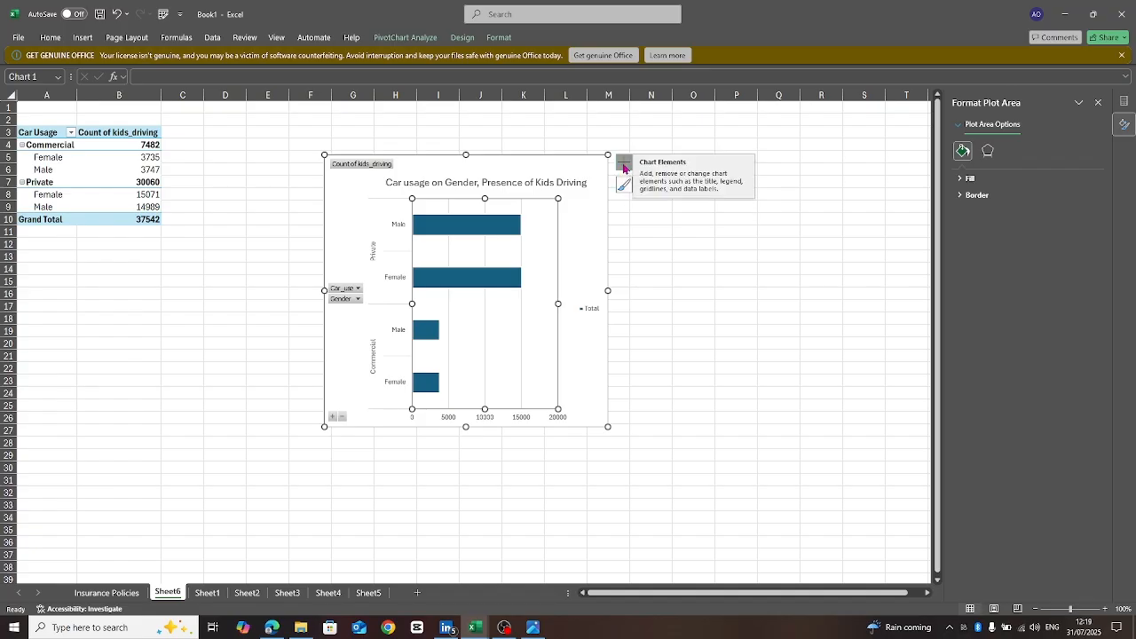
{"action": "left_click", "coordinate": [625, 166]}
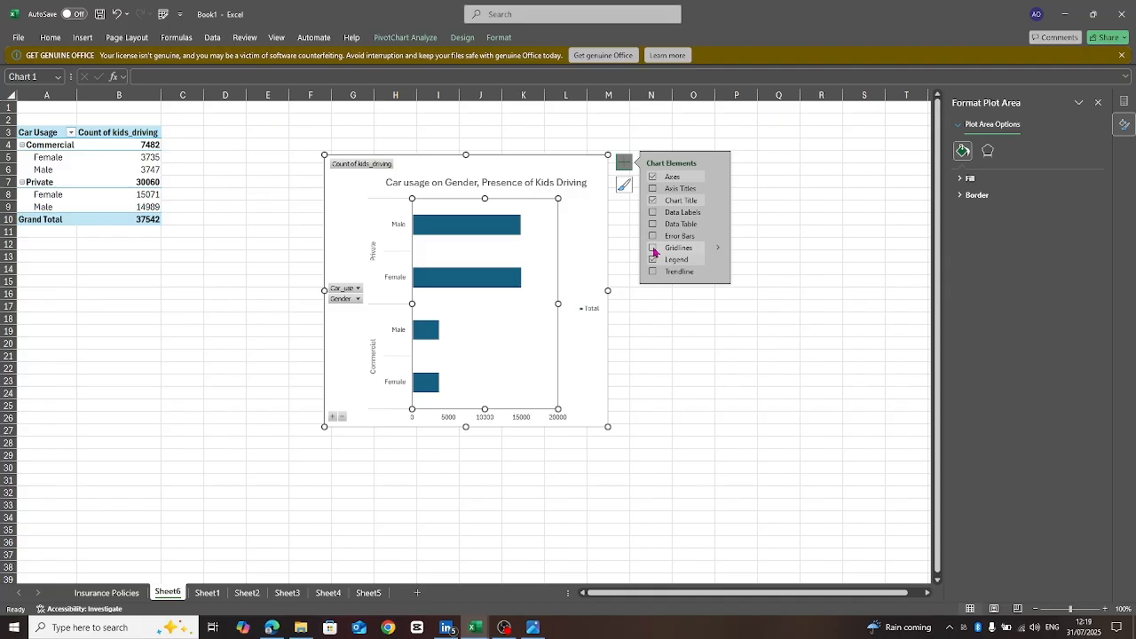
{"action": "left_click", "coordinate": [656, 272]}
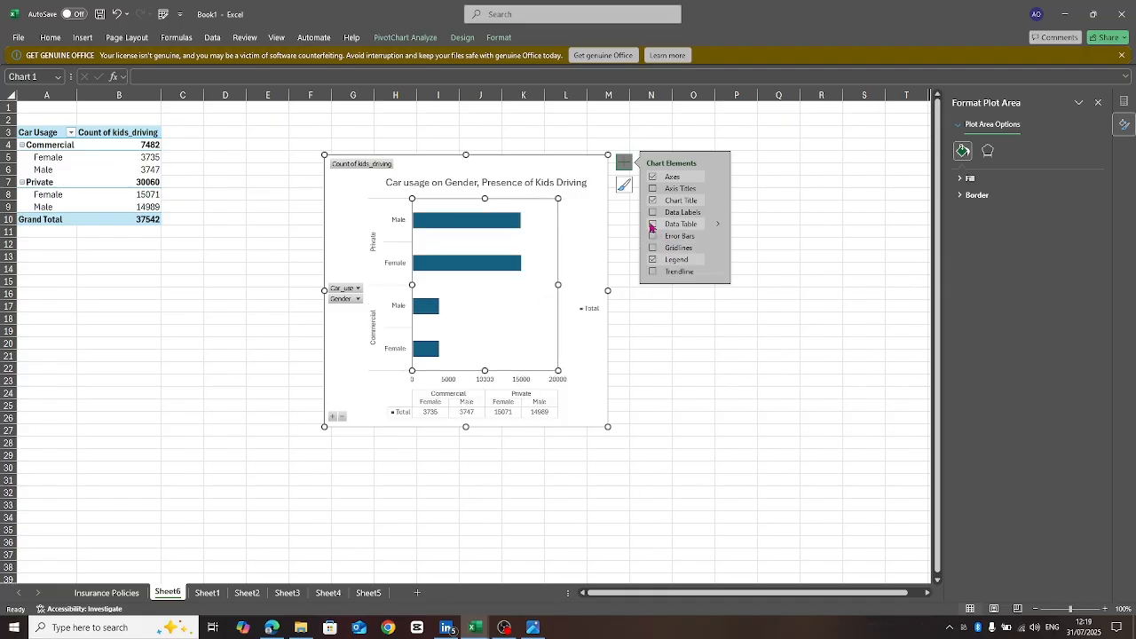
- Add data labels to the chart's bars and delete the Total legend
{"action": "mouse_move", "coordinate": [515, 238]}
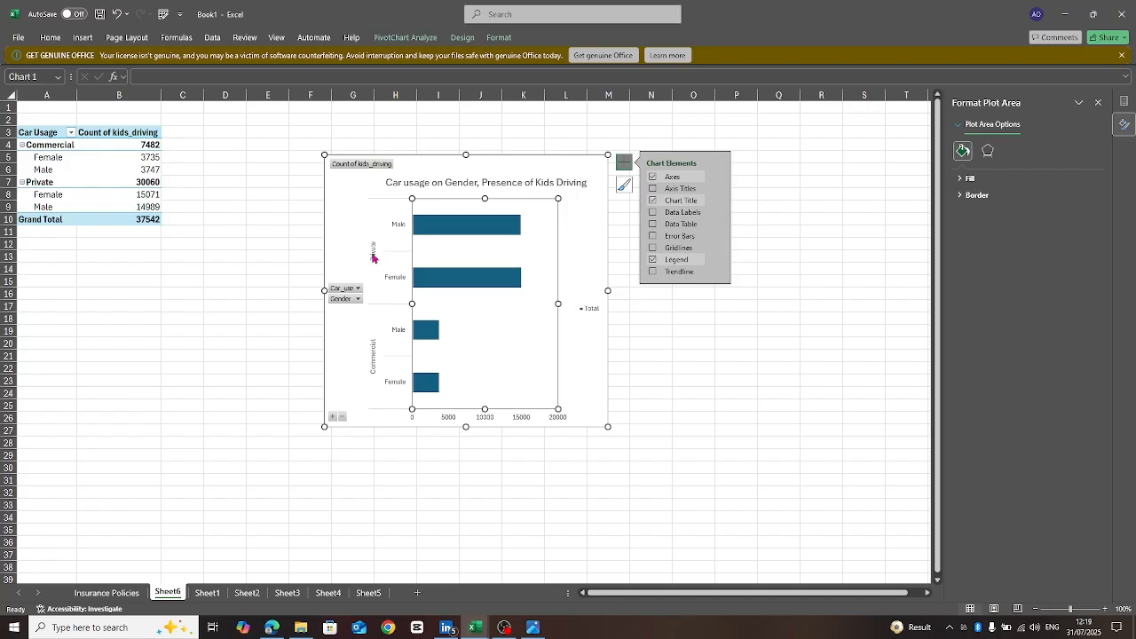
{"action": "mouse_move", "coordinate": [519, 290]}
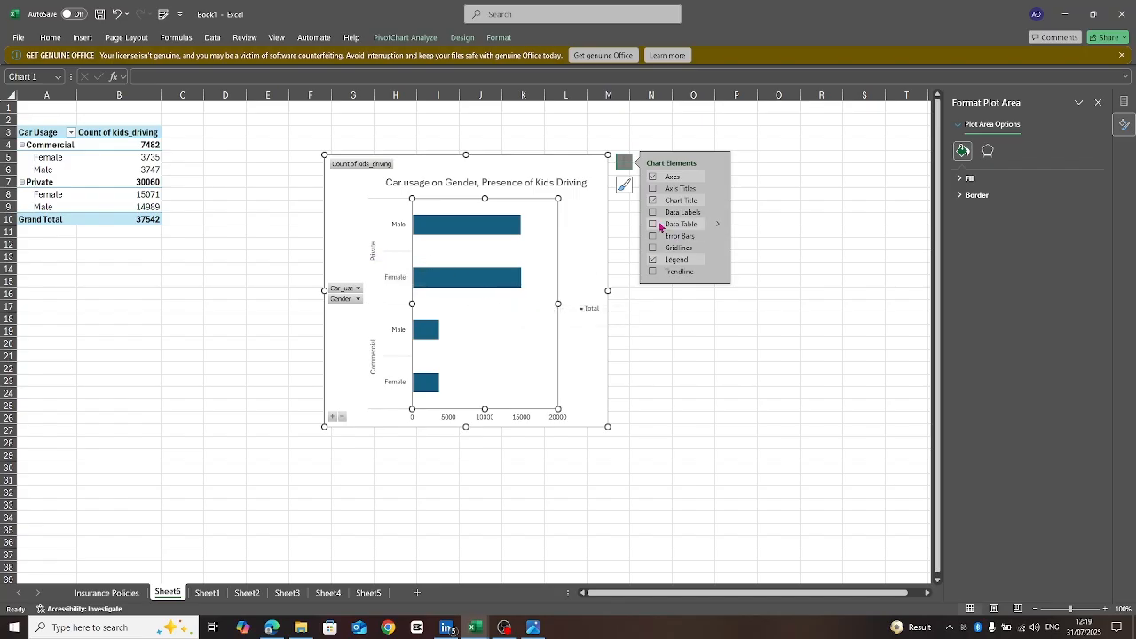
{"action": "left_click", "coordinate": [652, 213]}
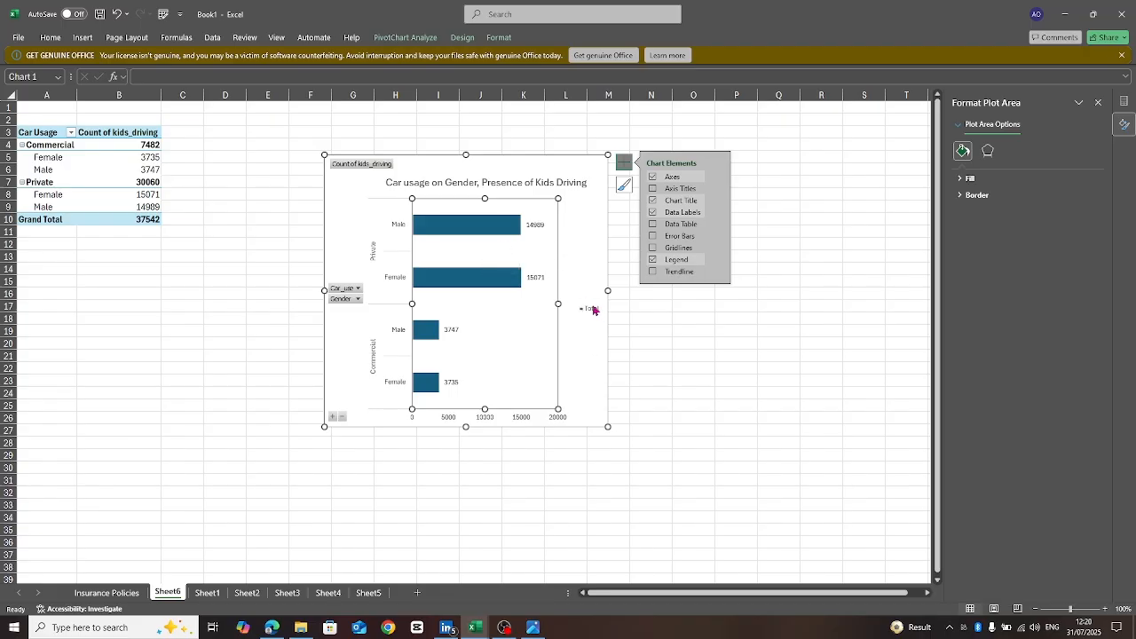
{"action": "left_click", "coordinate": [595, 310]}
{"action": "key", "text": "Delete"}
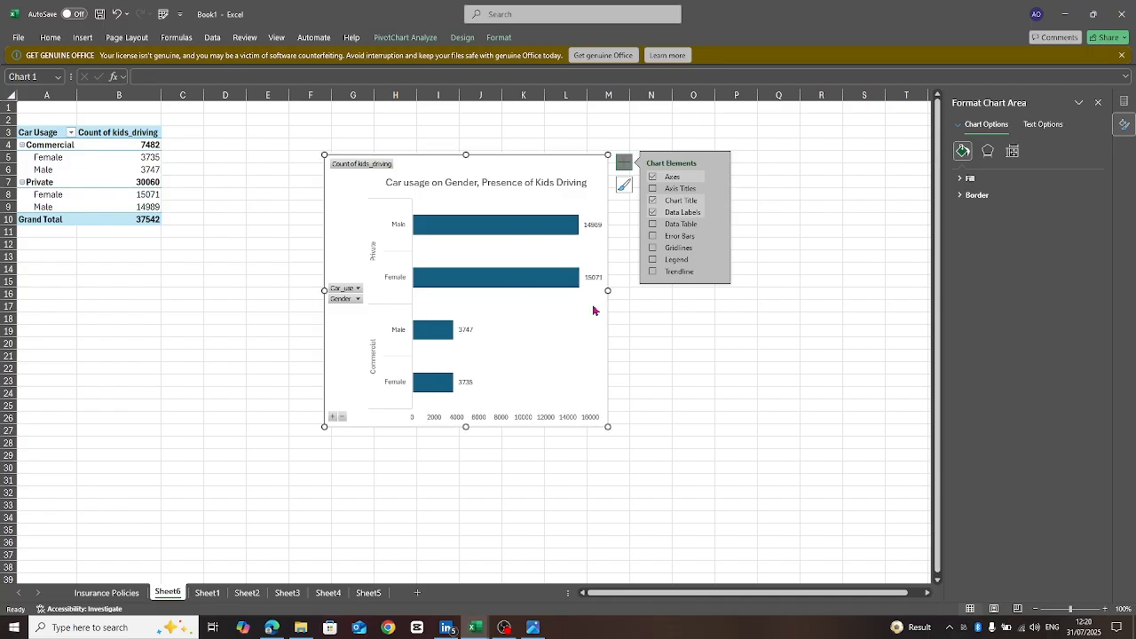
- Delete the bar chart's horizontal value axis and hide all field buttons on the chart
{"action": "left_click", "coordinate": [458, 419]}
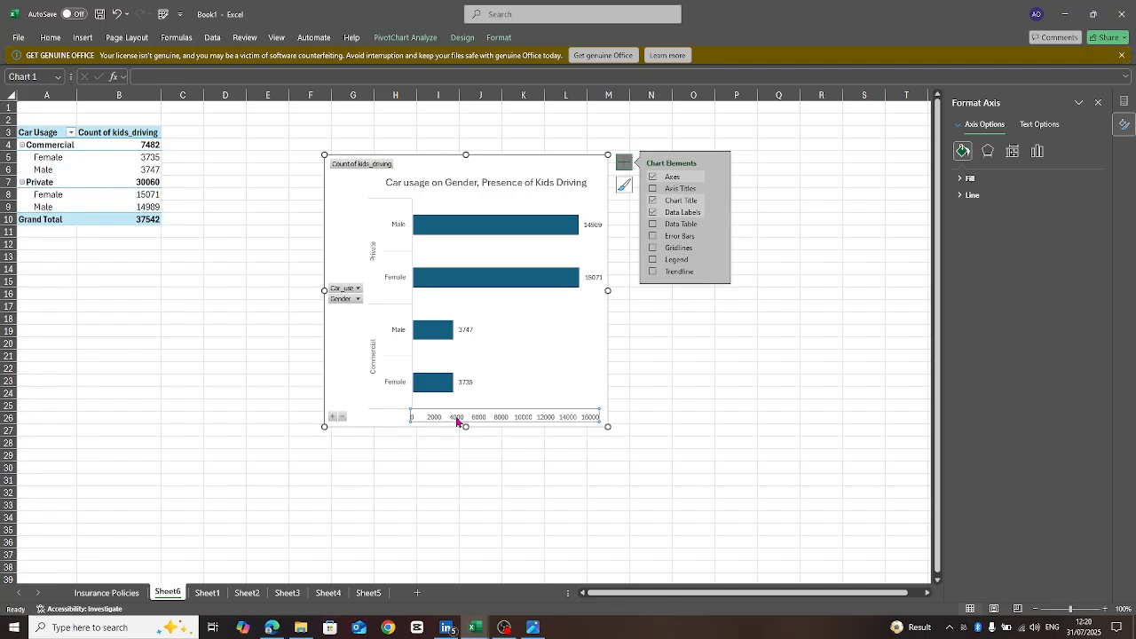
{"action": "key", "text": "Delete"}
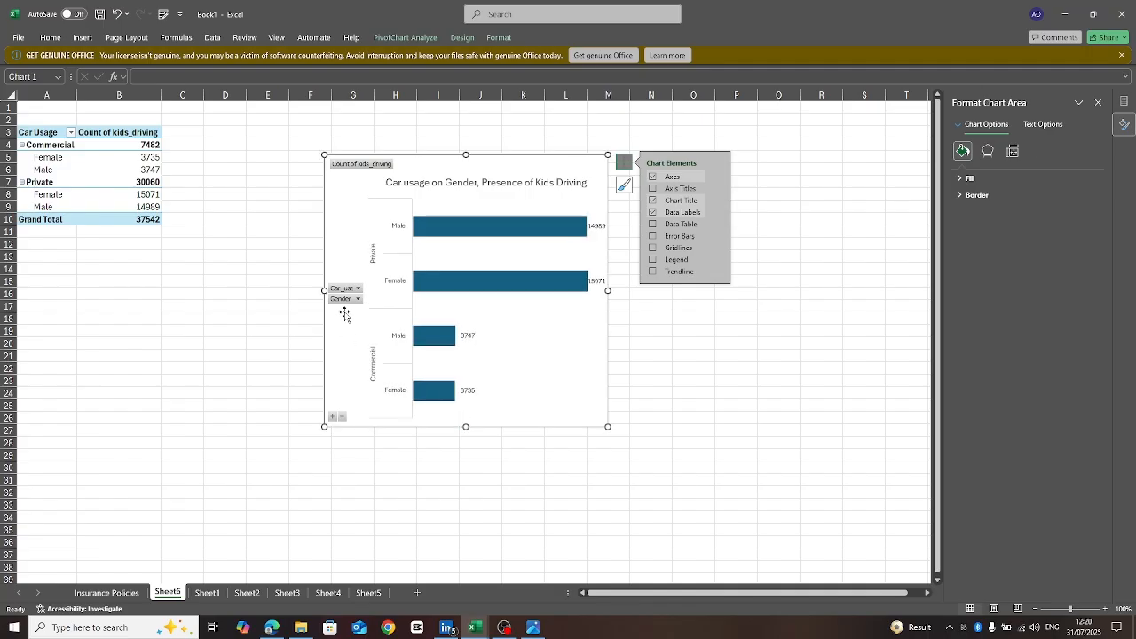
{"action": "right_click", "coordinate": [351, 167]}
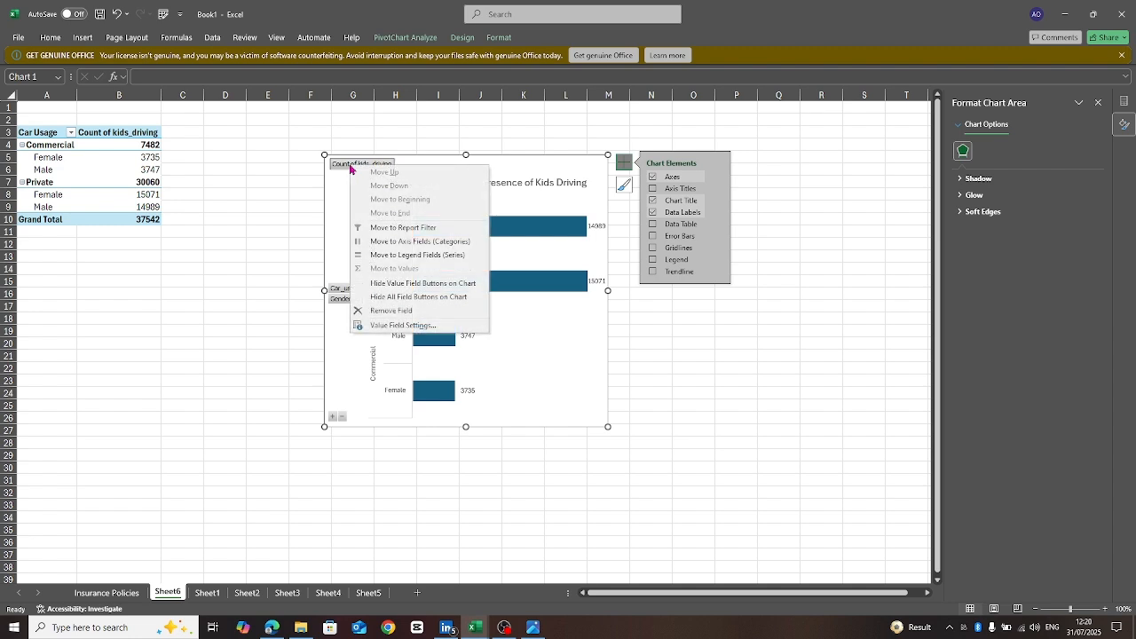
{"action": "left_click", "coordinate": [438, 298]}
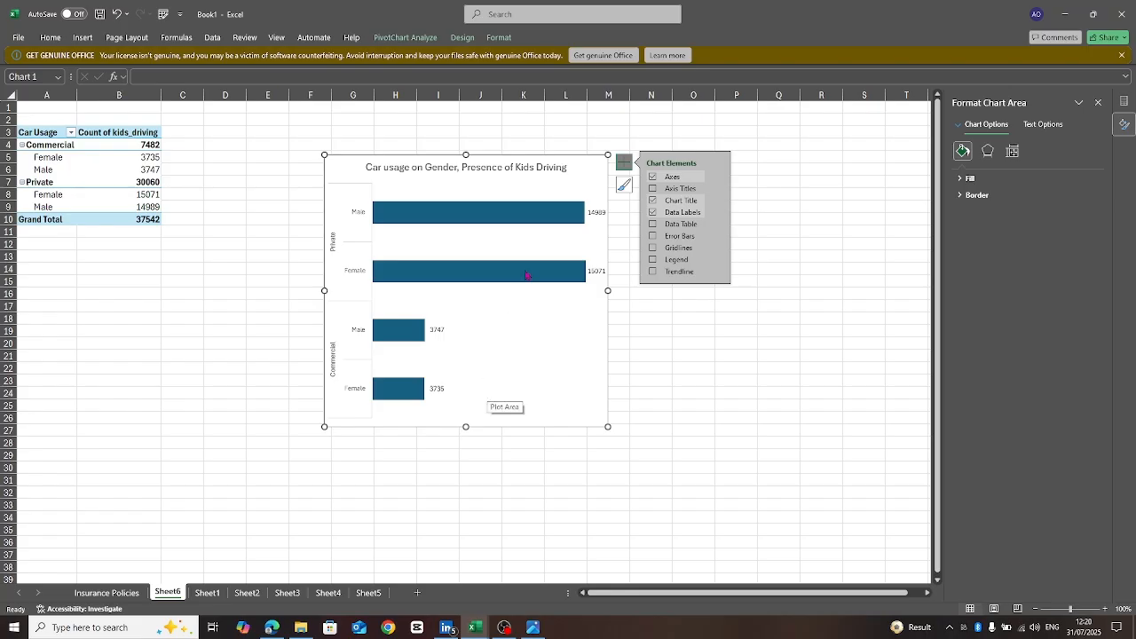
{"action": "mouse_move", "coordinate": [498, 227]}
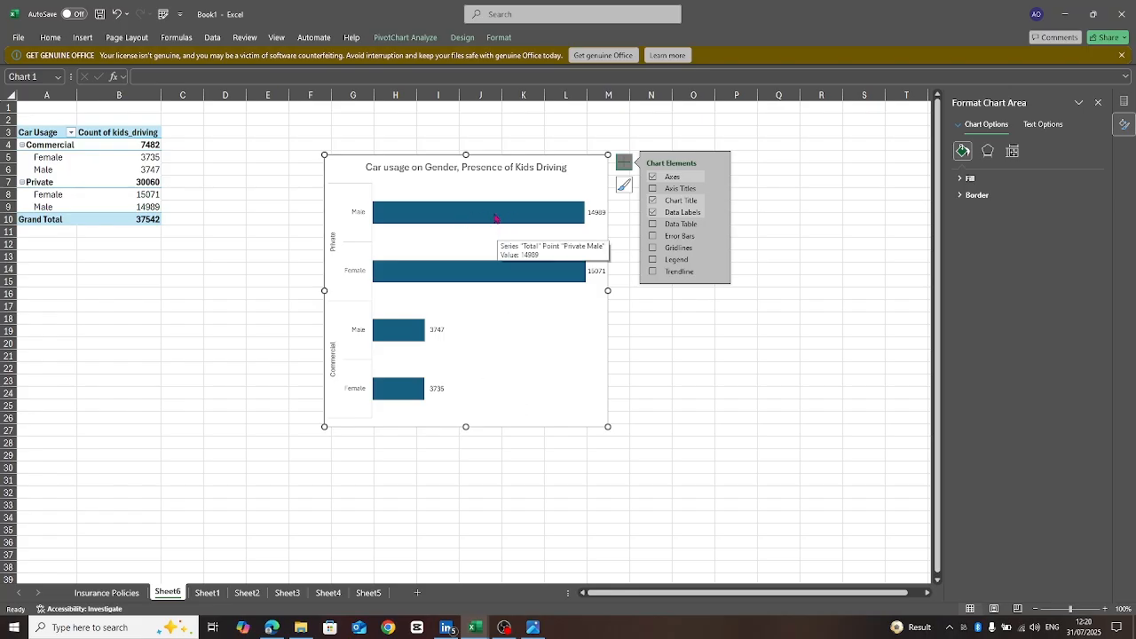
{"action": "left_click", "coordinate": [627, 191]}
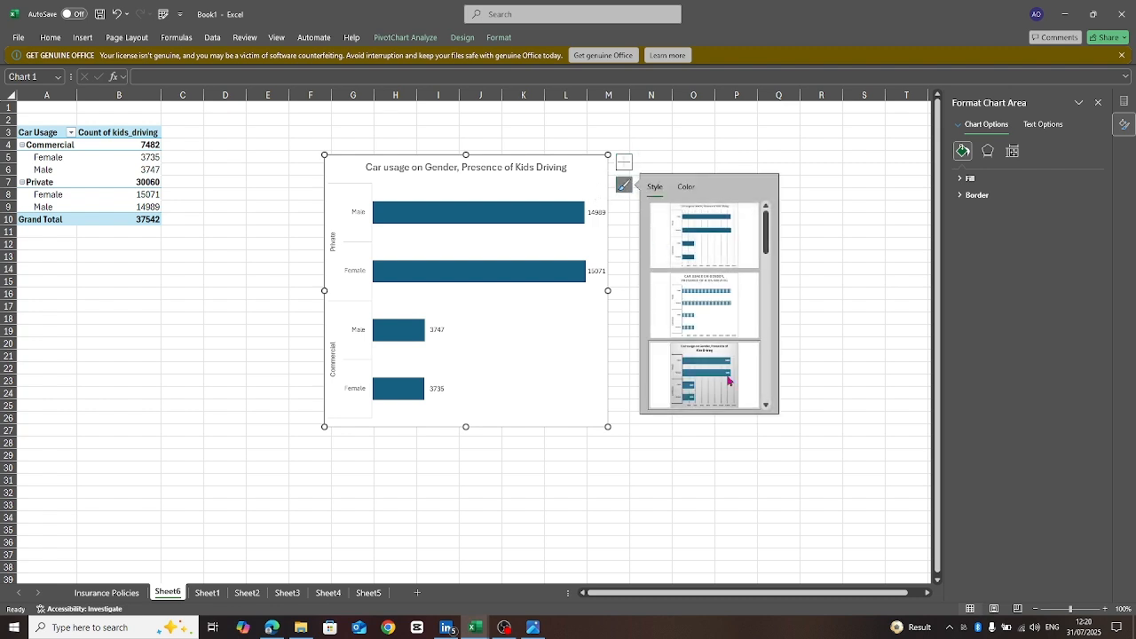
{"action": "left_click_drag", "start_coordinate": [768, 238], "coordinate": [761, 348]}
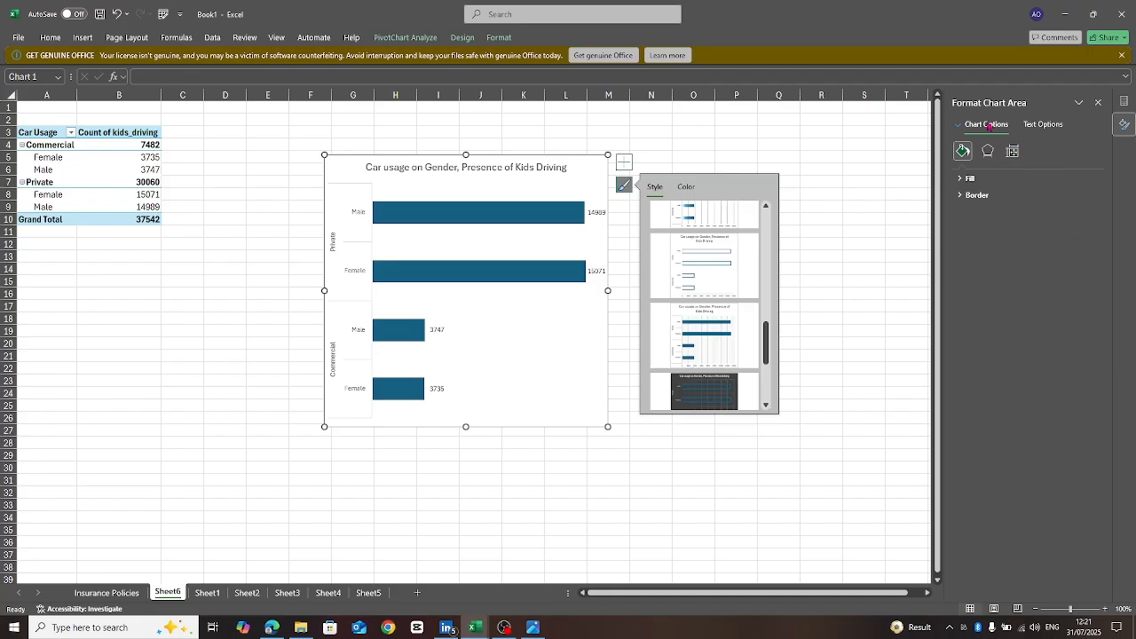
- Try a light gray solid fill on the chart area and set it back to white
{"action": "left_click", "coordinate": [959, 179]}
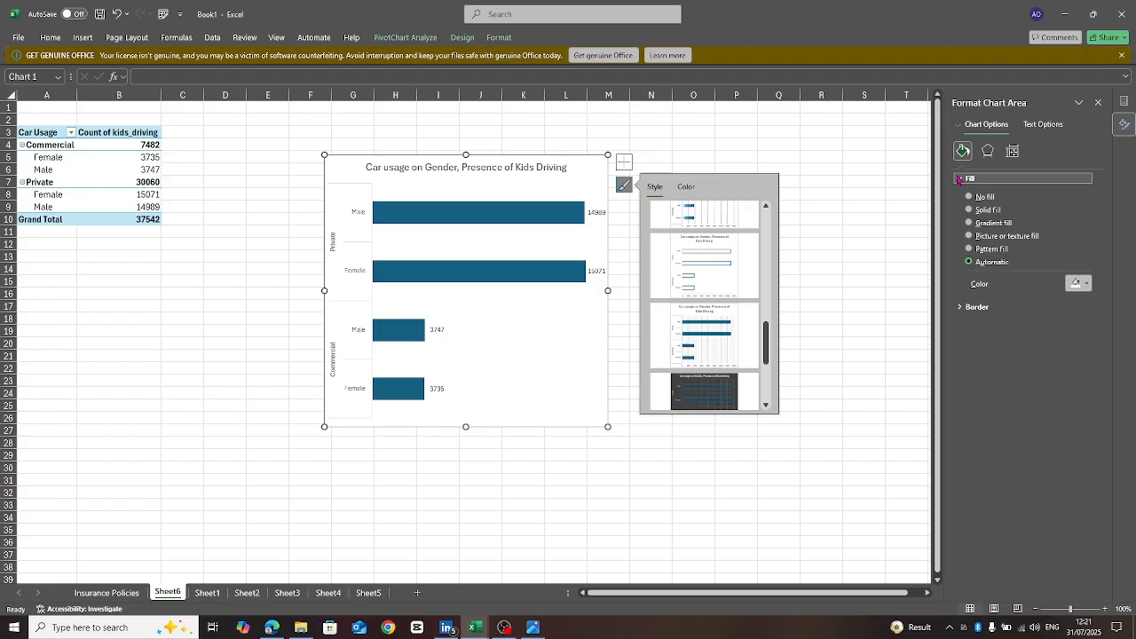
{"action": "left_click", "coordinate": [1088, 285]}
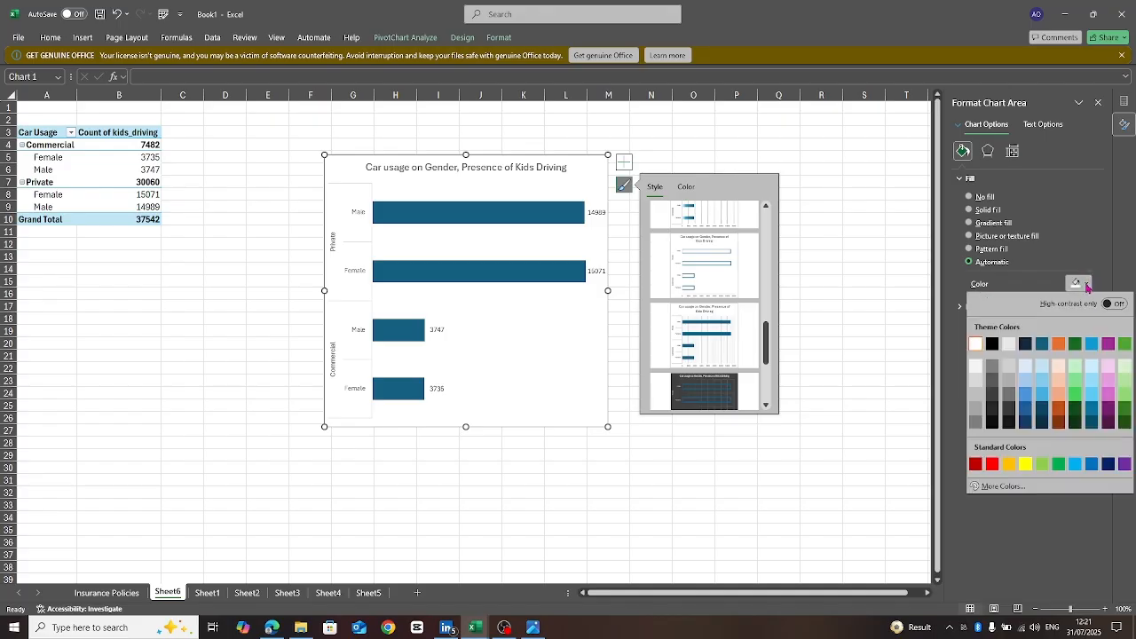
{"action": "left_click", "coordinate": [1010, 344]}
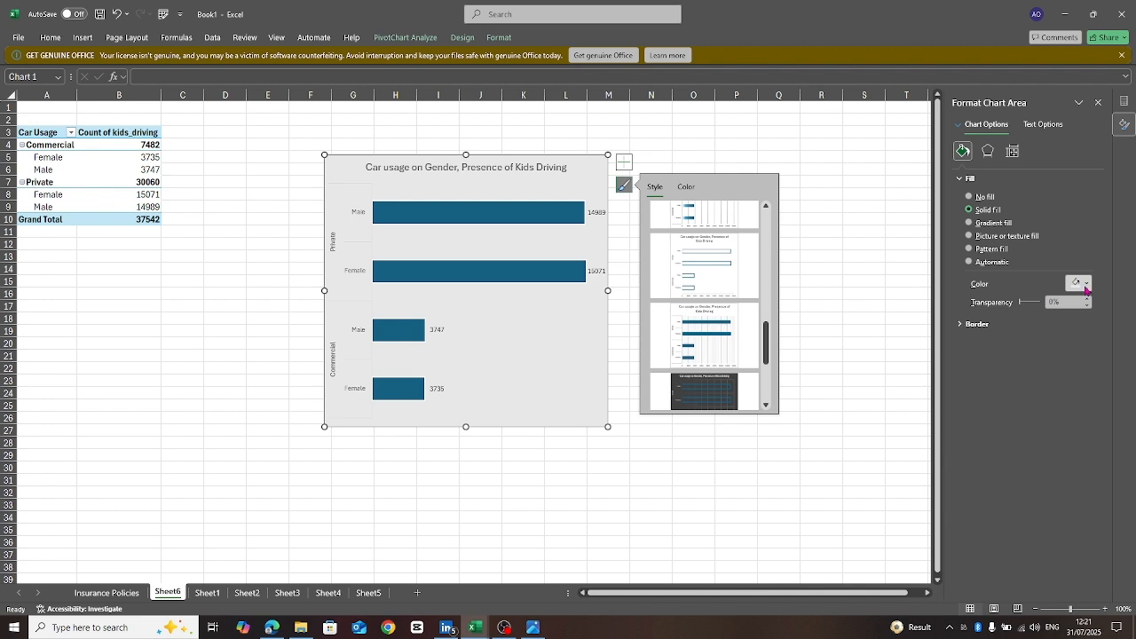
{"action": "left_click", "coordinate": [1088, 286]}
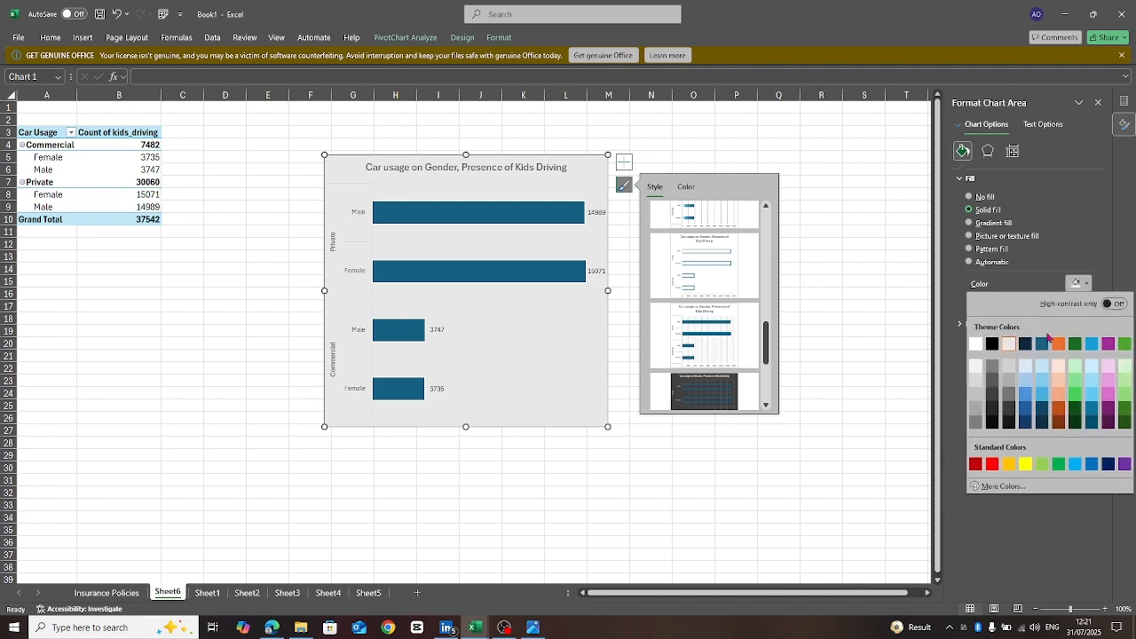
{"action": "left_click", "coordinate": [974, 347]}
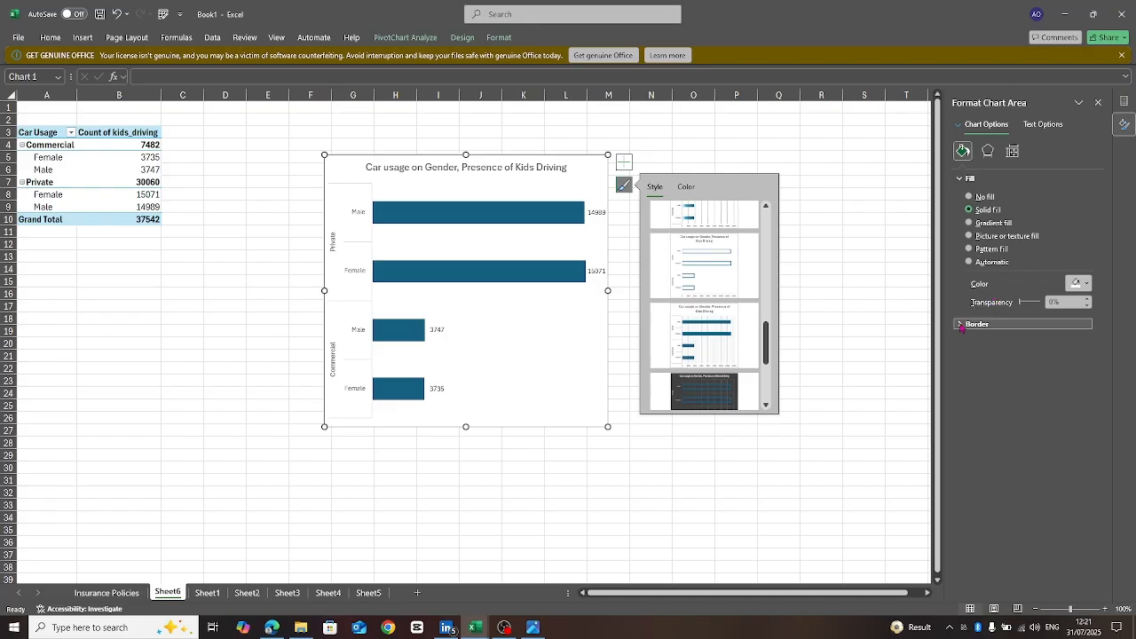
{"action": "left_click", "coordinate": [991, 153]}
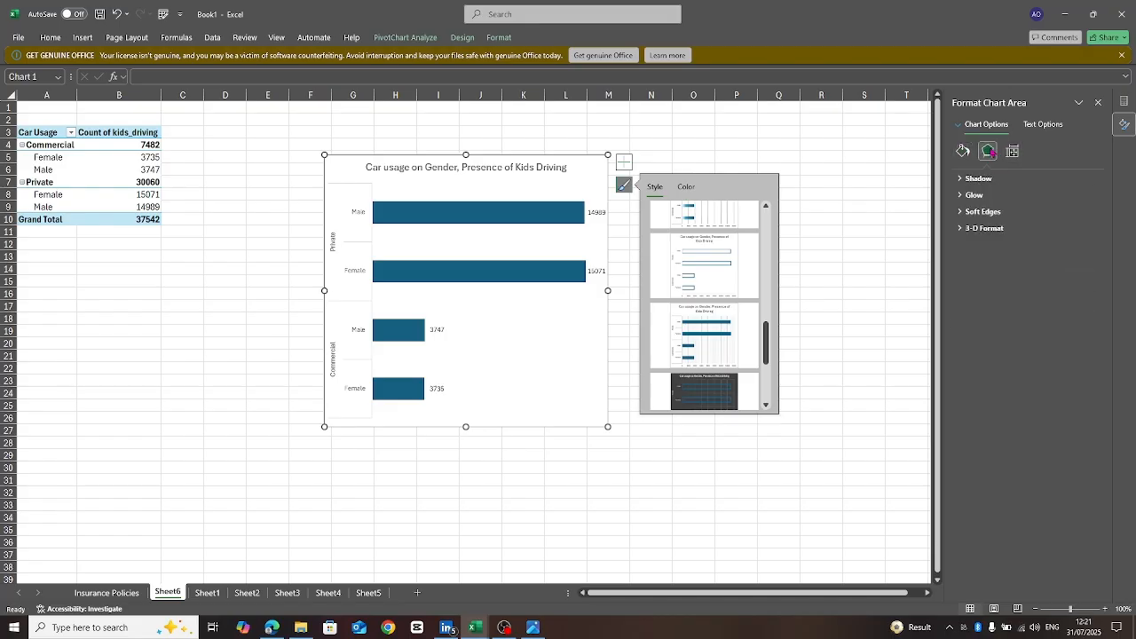
{"action": "left_click", "coordinate": [963, 151]}
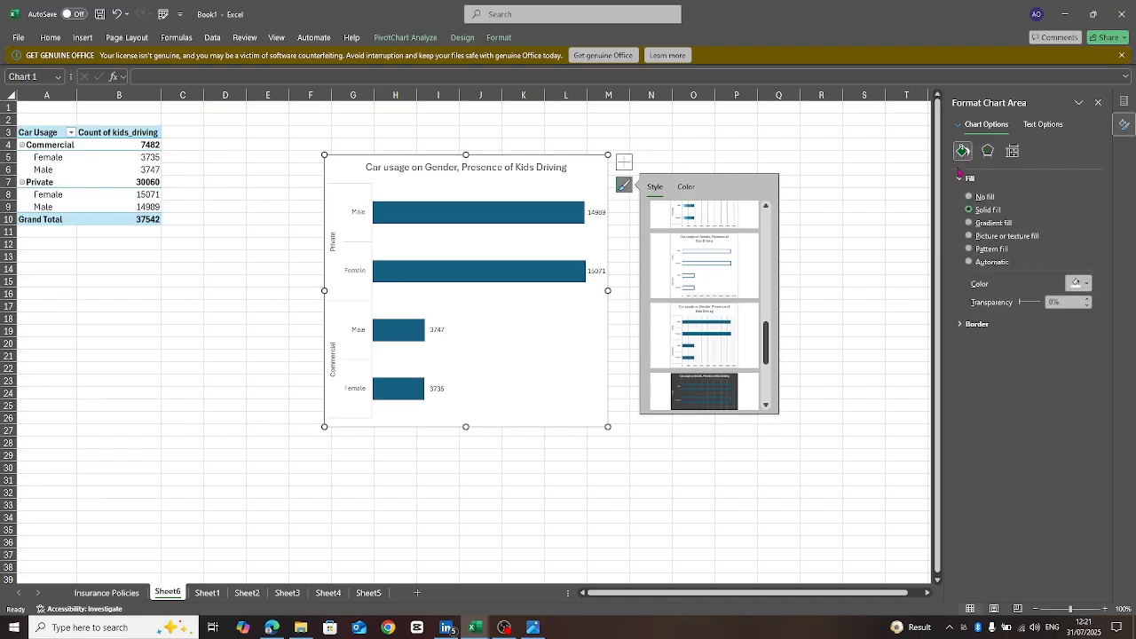
{"action": "left_click", "coordinate": [975, 324]}
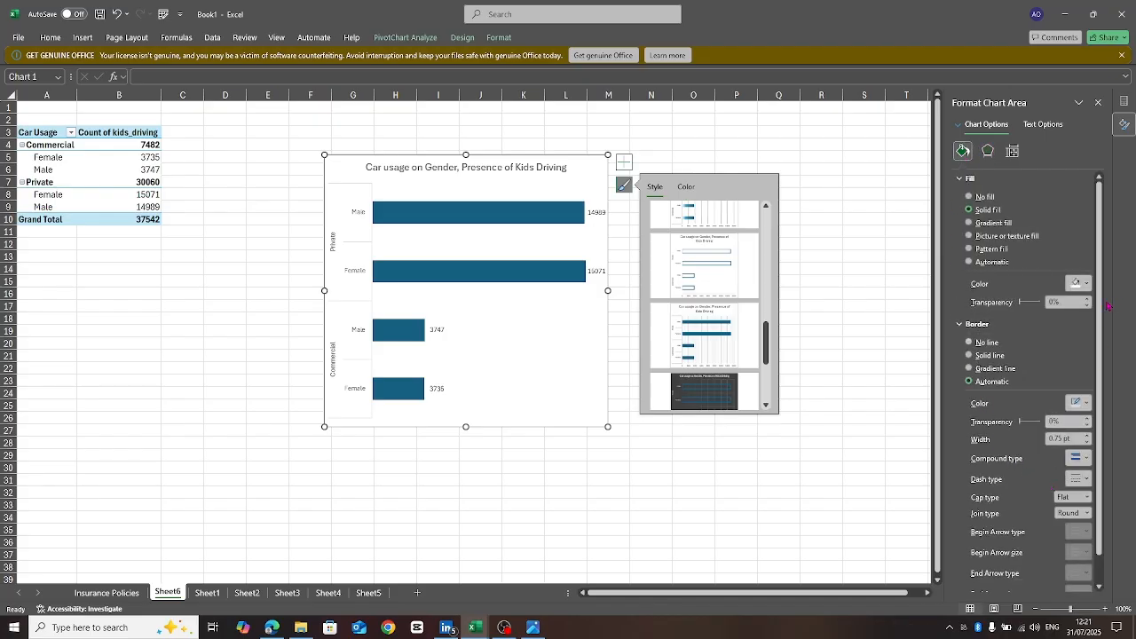
{"action": "left_click_drag", "start_coordinate": [1101, 303], "coordinate": [1112, 343]}
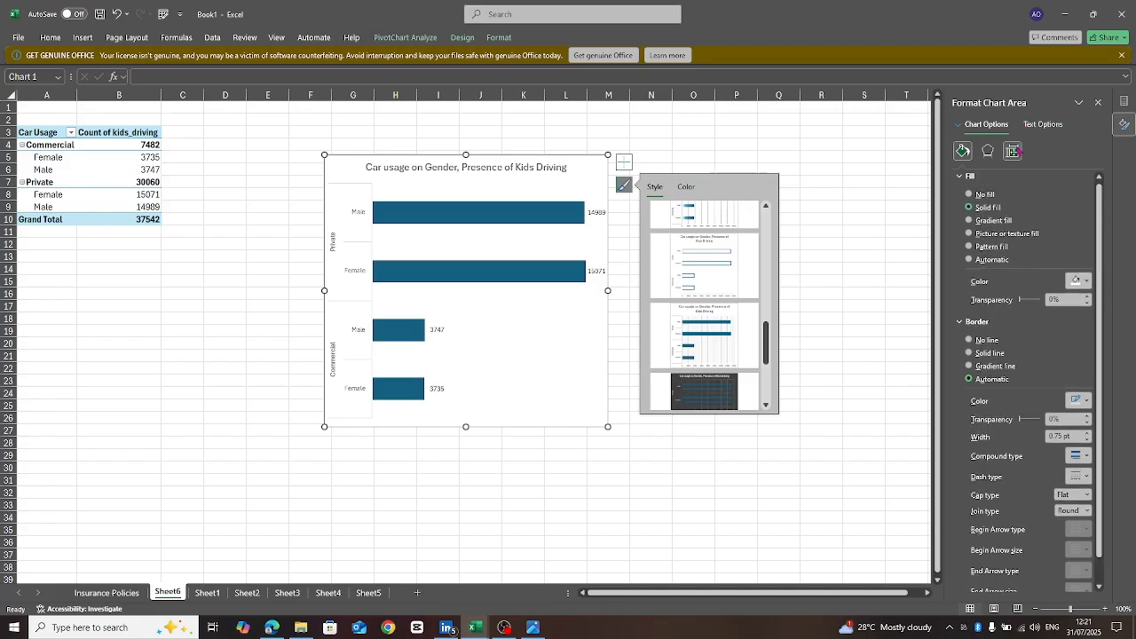
- Set the bar chart's height to 12.1 cm in its size settings
{"action": "left_click", "coordinate": [1013, 151]}
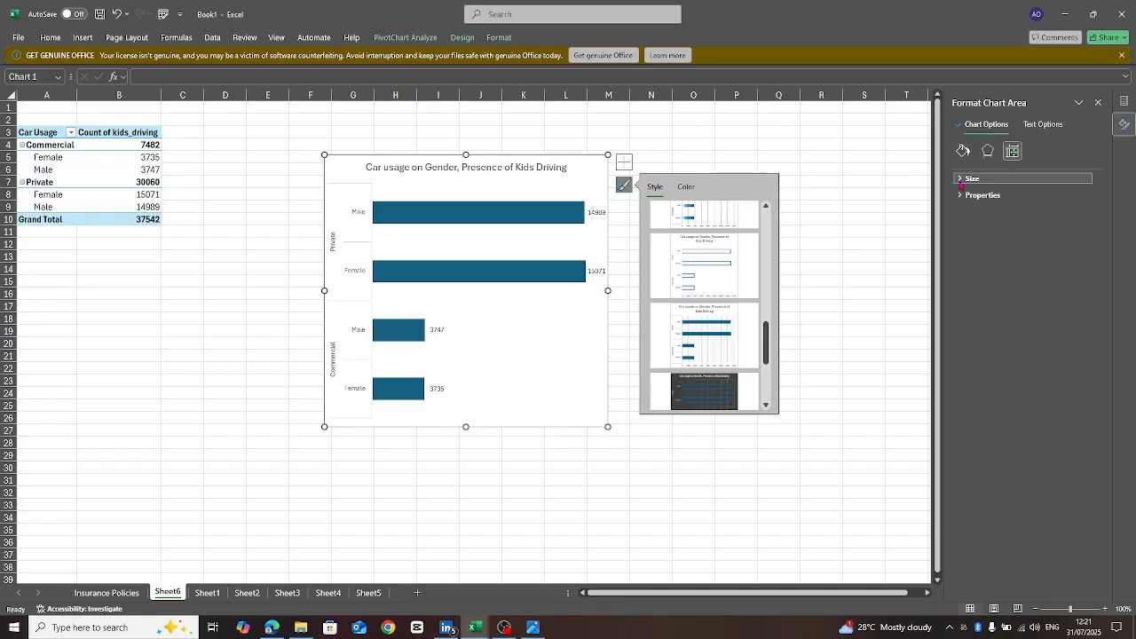
{"action": "left_click", "coordinate": [961, 179]}
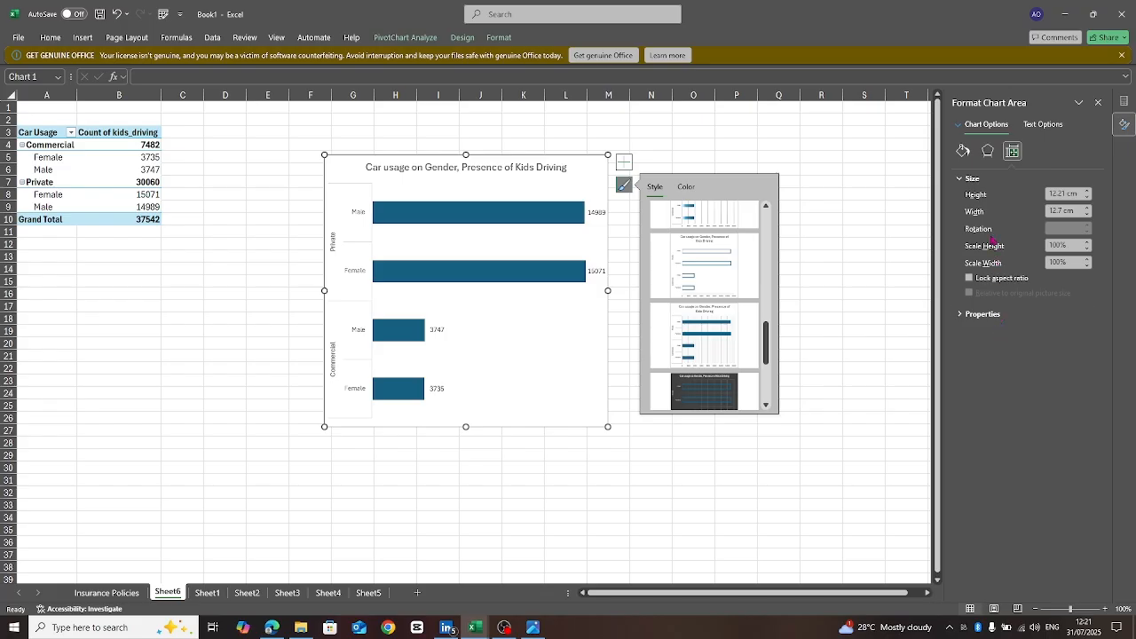
{"action": "left_click", "coordinate": [1088, 191]}
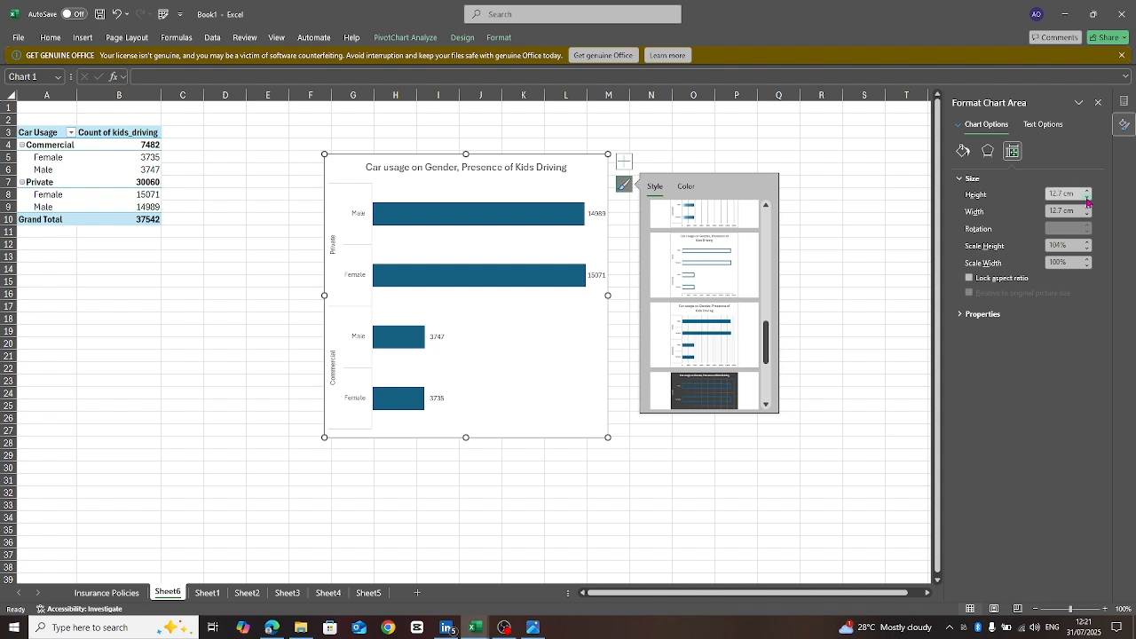
{"action": "left_click", "coordinate": [1087, 198]}
{"action": "left_click", "coordinate": [1088, 198]}
{"action": "left_click", "coordinate": [1088, 198]}
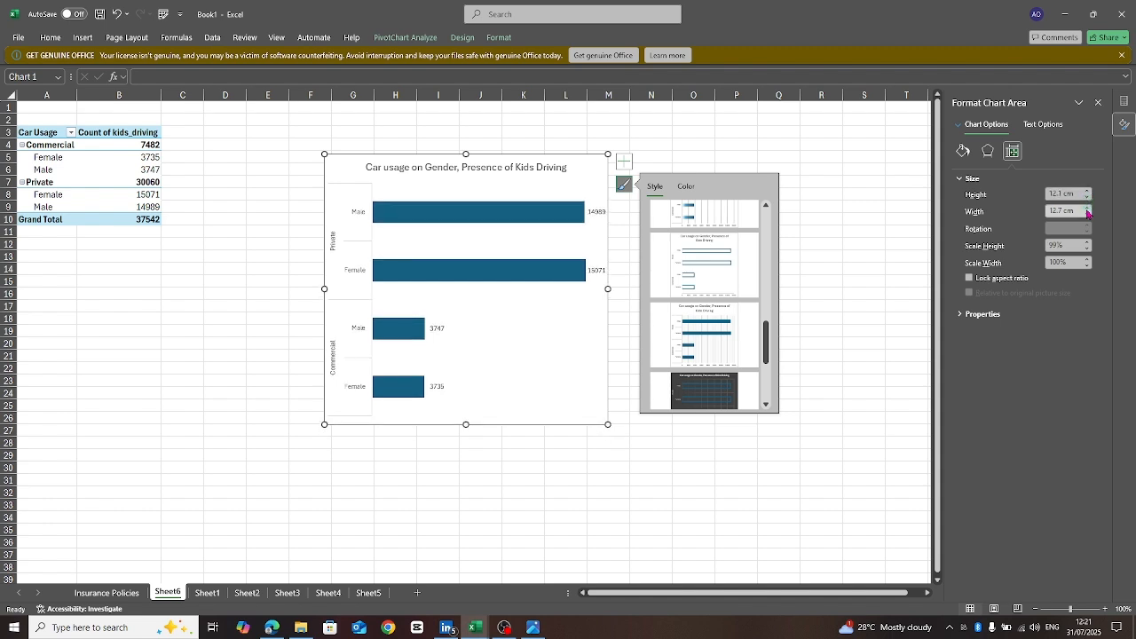
- Try narrowing the bar chart to 12.4 cm and return its width to 12.7 cm
{"action": "left_click", "coordinate": [1087, 215]}
{"action": "left_click", "coordinate": [1088, 215]}
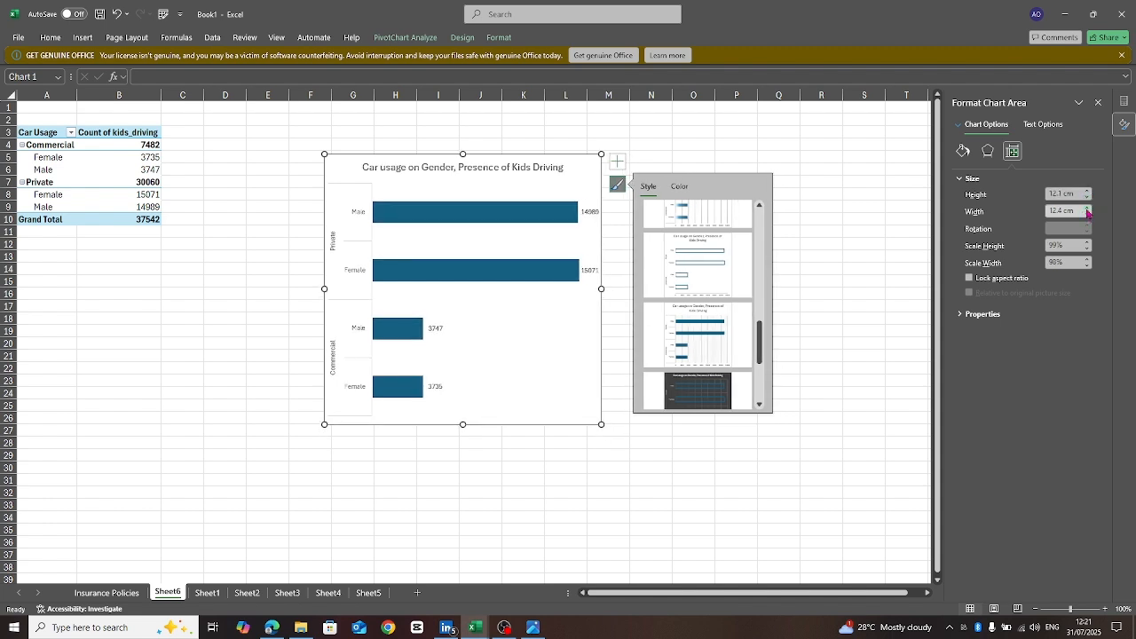
{"action": "left_click", "coordinate": [1088, 208]}
{"action": "left_click", "coordinate": [1088, 207]}
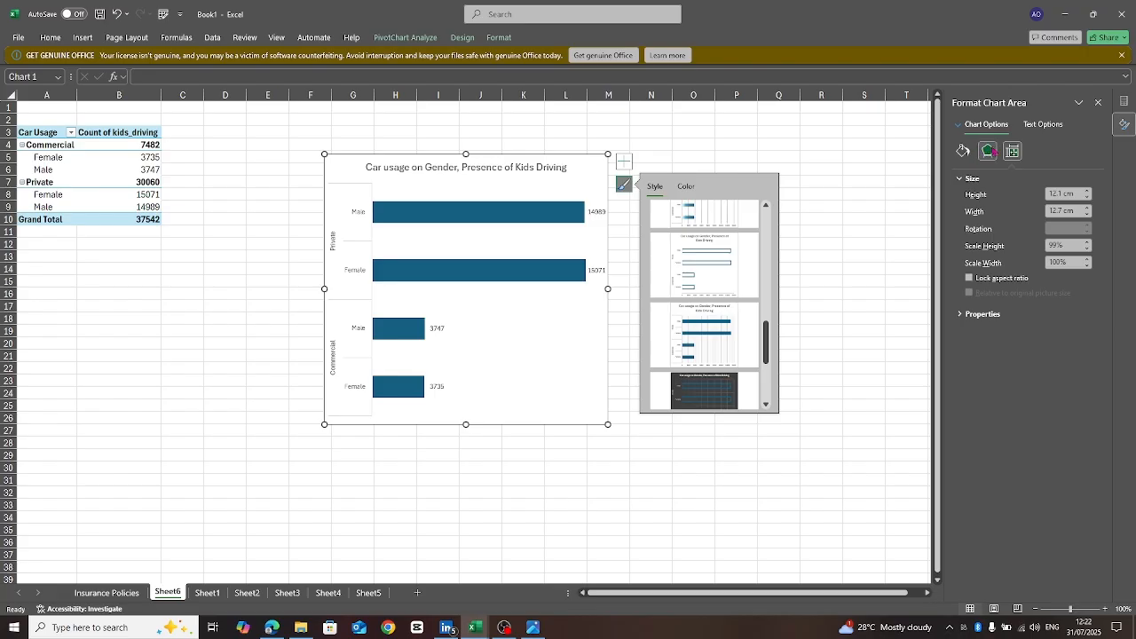
- Select the chart's bar series and show its fill and border settings
{"action": "left_click", "coordinate": [990, 151]}
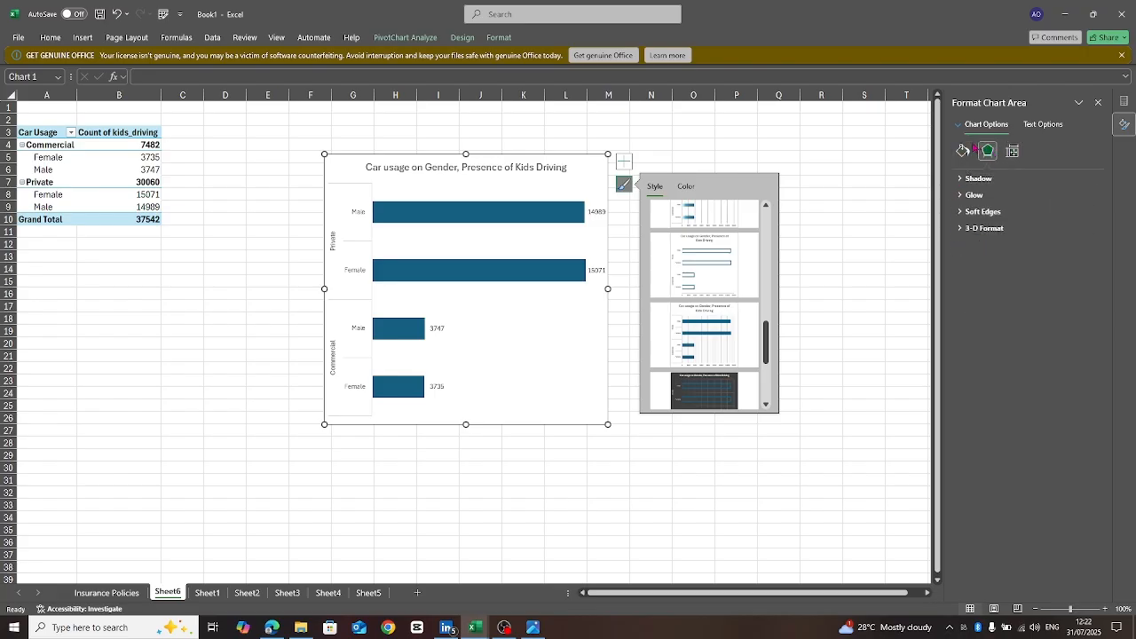
{"action": "left_click", "coordinate": [965, 151]}
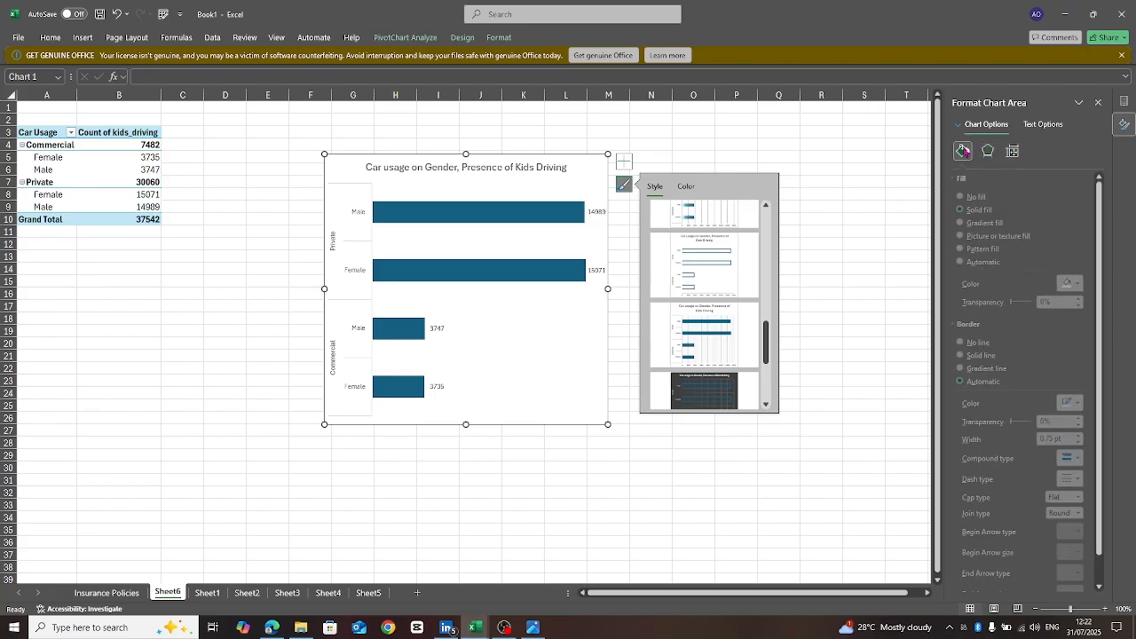
{"action": "left_click", "coordinate": [514, 221]}
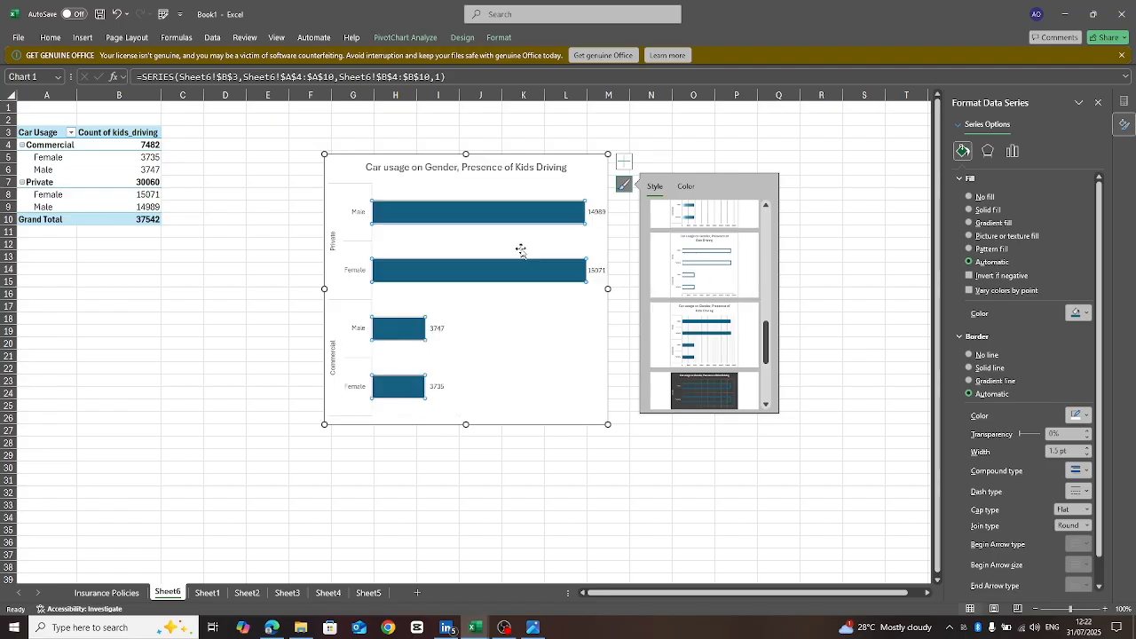
{"action": "left_click", "coordinate": [1087, 315]}
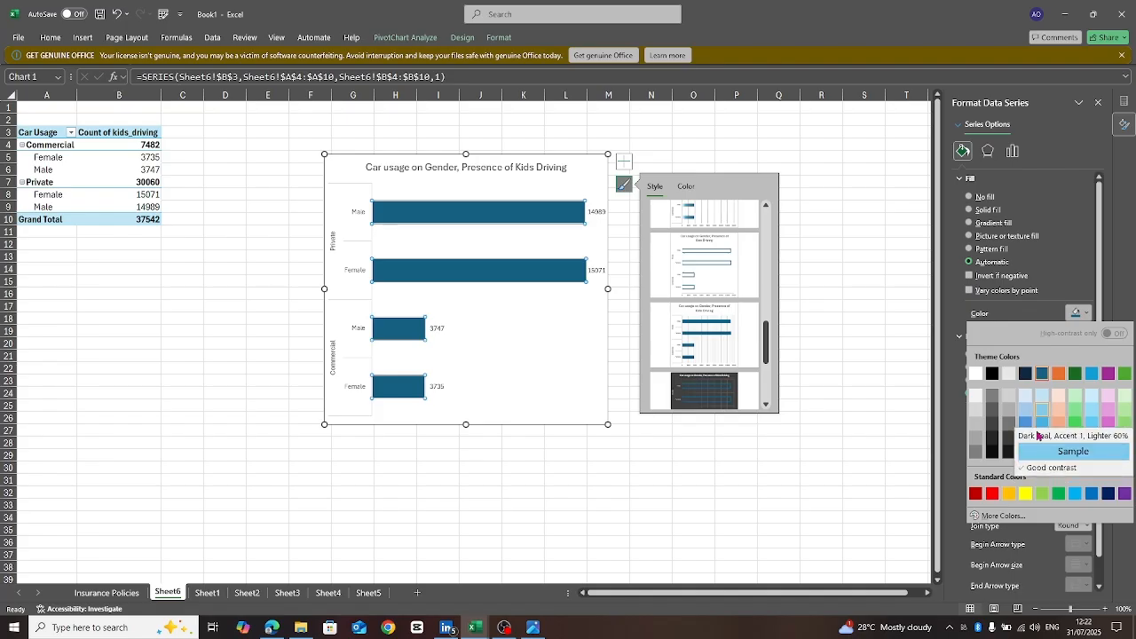
{"action": "left_click", "coordinate": [992, 518]}
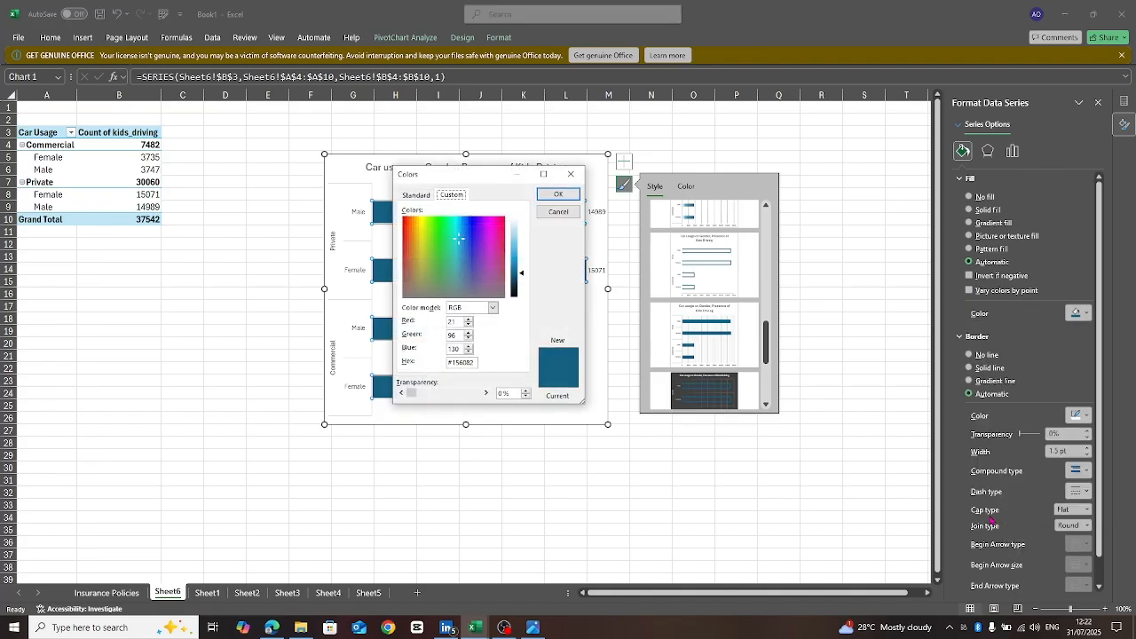
{"action": "left_click", "coordinate": [457, 225]}
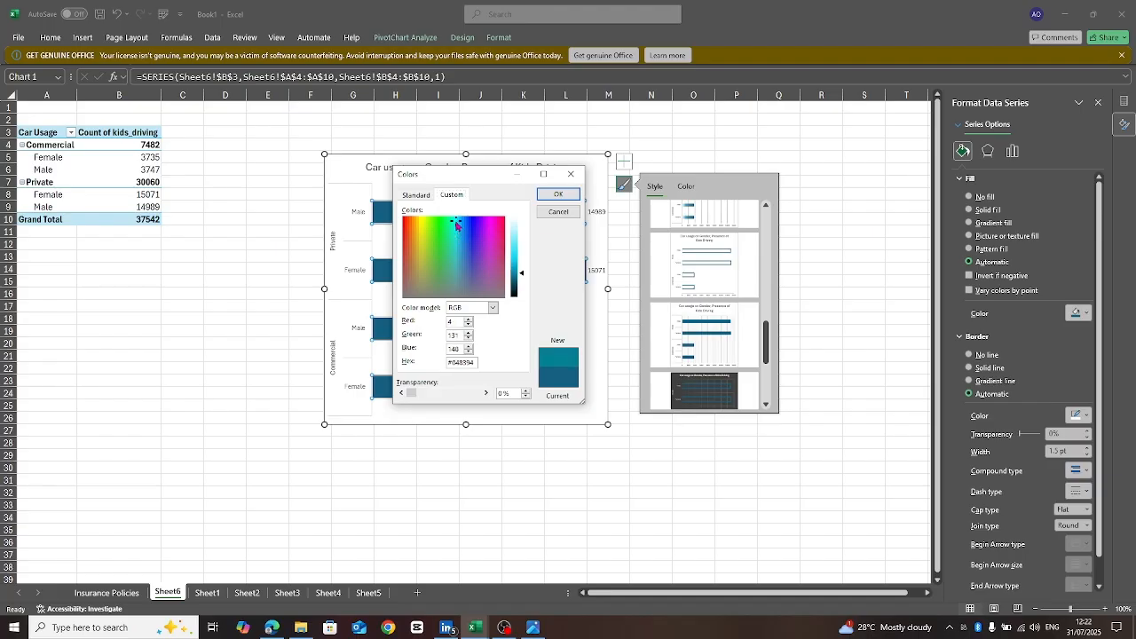
{"action": "left_click", "coordinate": [451, 221]}
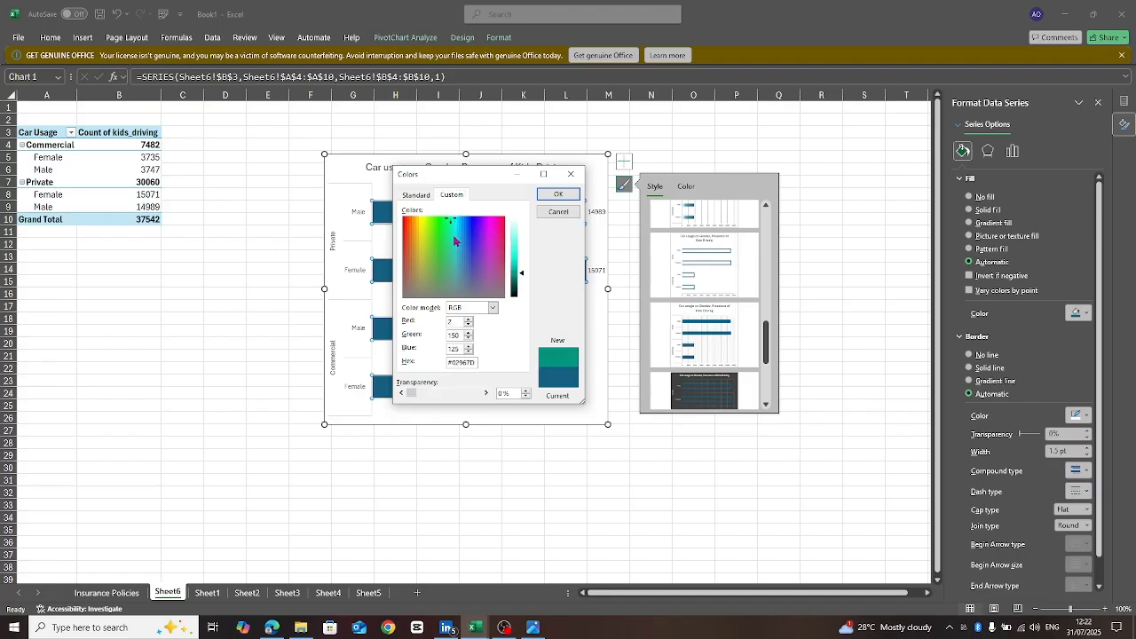
{"action": "left_click", "coordinate": [454, 236]}
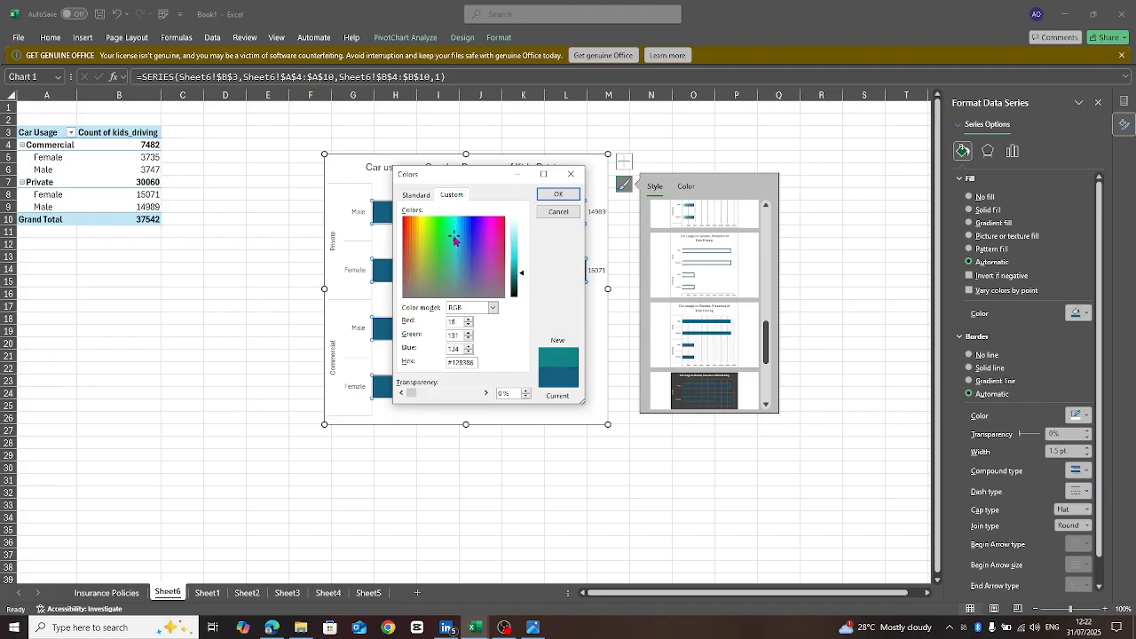
{"action": "left_click", "coordinate": [569, 175]}
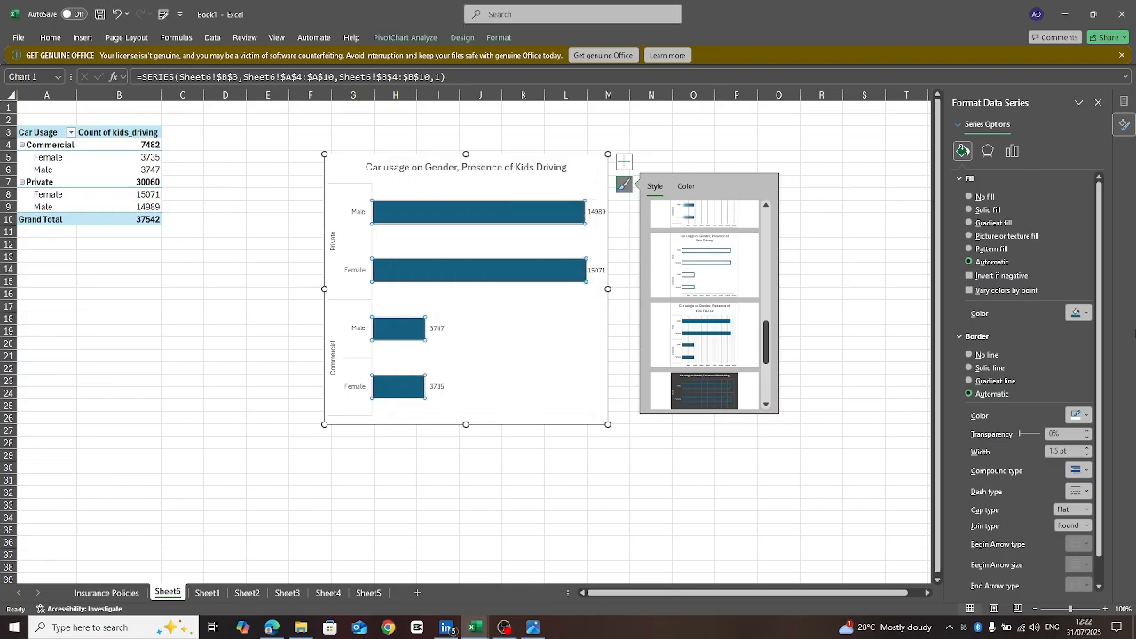
- Fill the chart's bars with solid light blue from the theme colors and set their border to no line
{"action": "left_click", "coordinate": [1088, 314]}
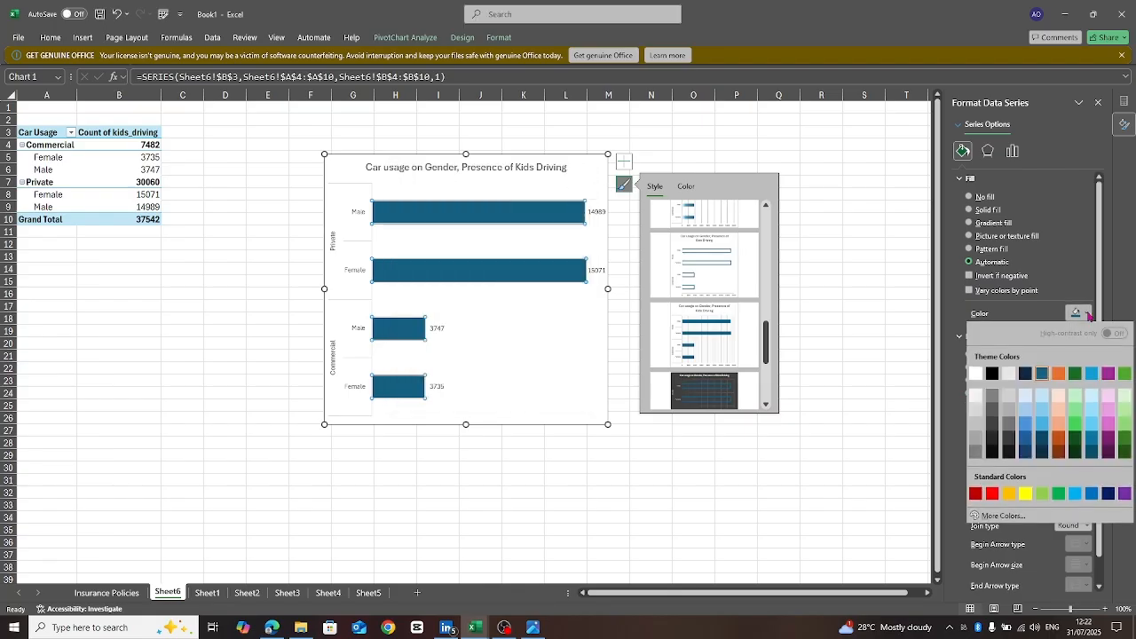
{"action": "left_click", "coordinate": [1095, 429]}
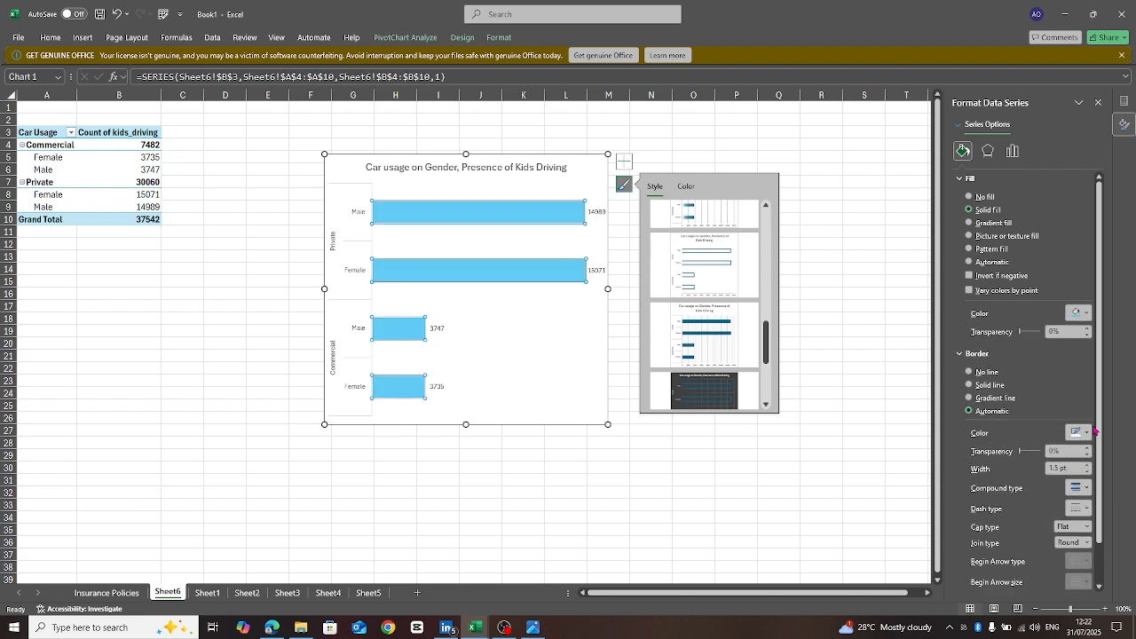
{"action": "left_click", "coordinate": [969, 373]}
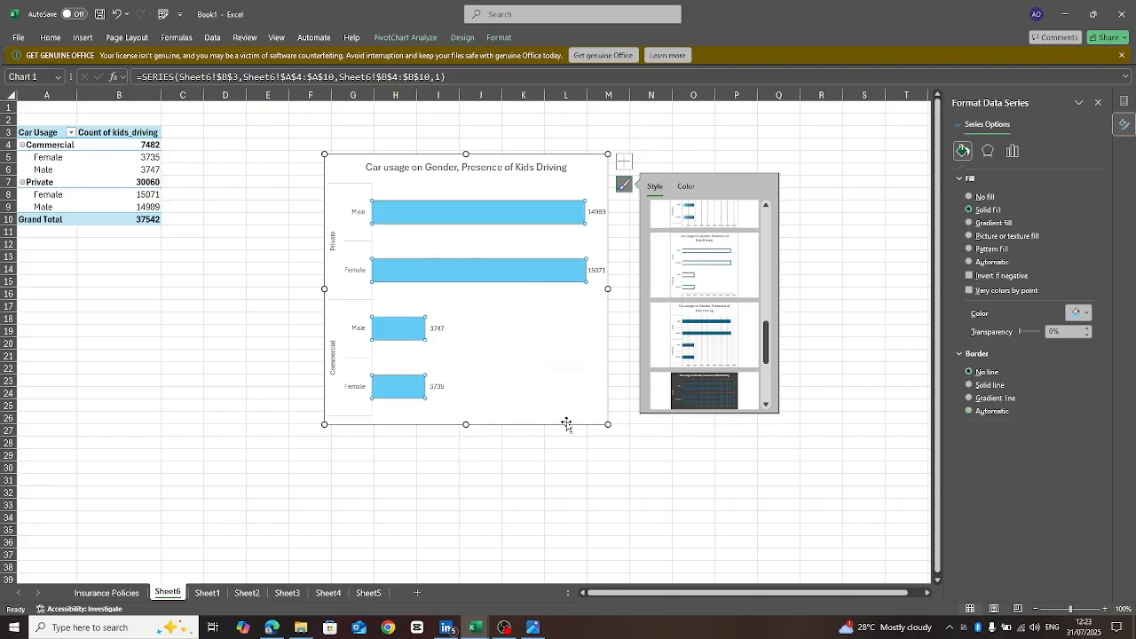
{"action": "left_click", "coordinate": [503, 484]}
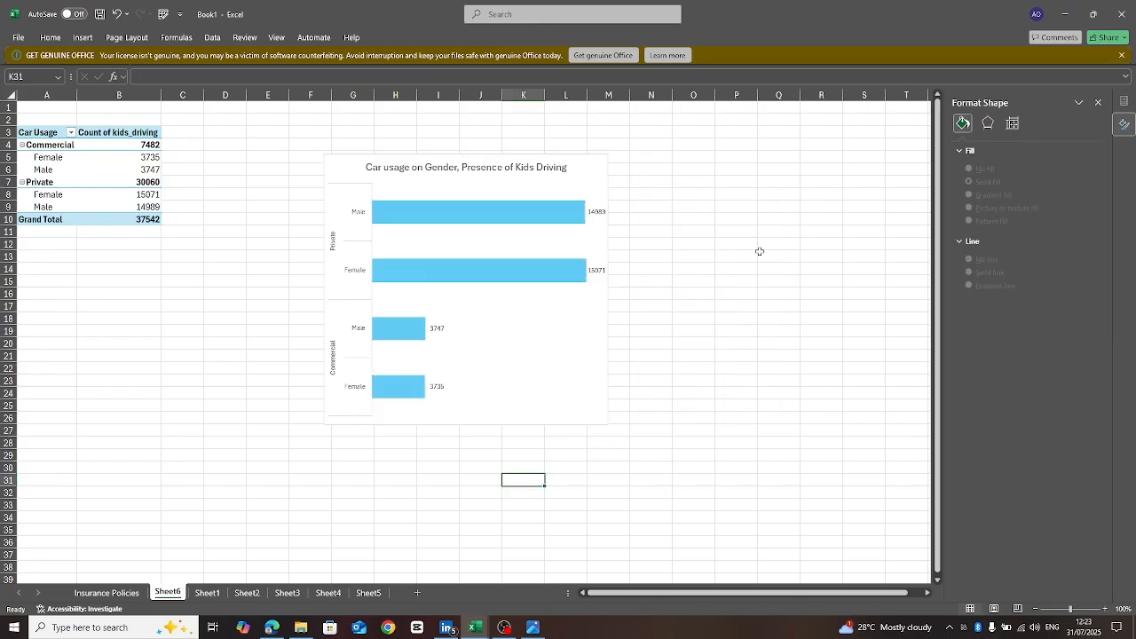
- Switch to the Car Insurance questions PDF, read the second question to explore, and return to the Book1 workbook
{"action": "left_click", "coordinate": [372, 174]}
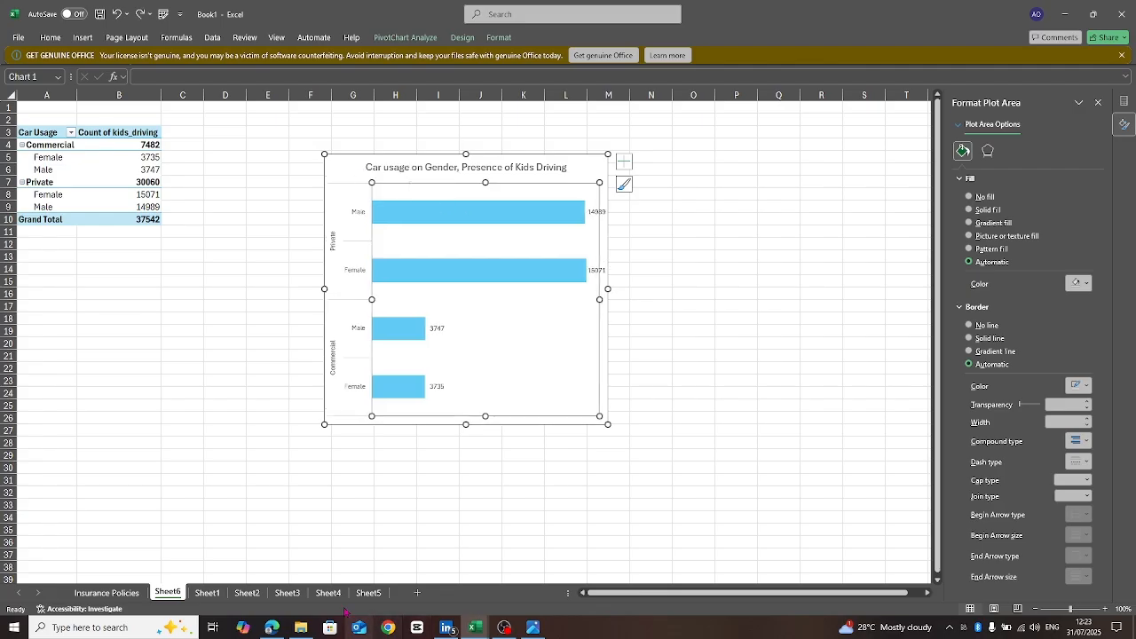
{"action": "mouse_move", "coordinate": [297, 632]}
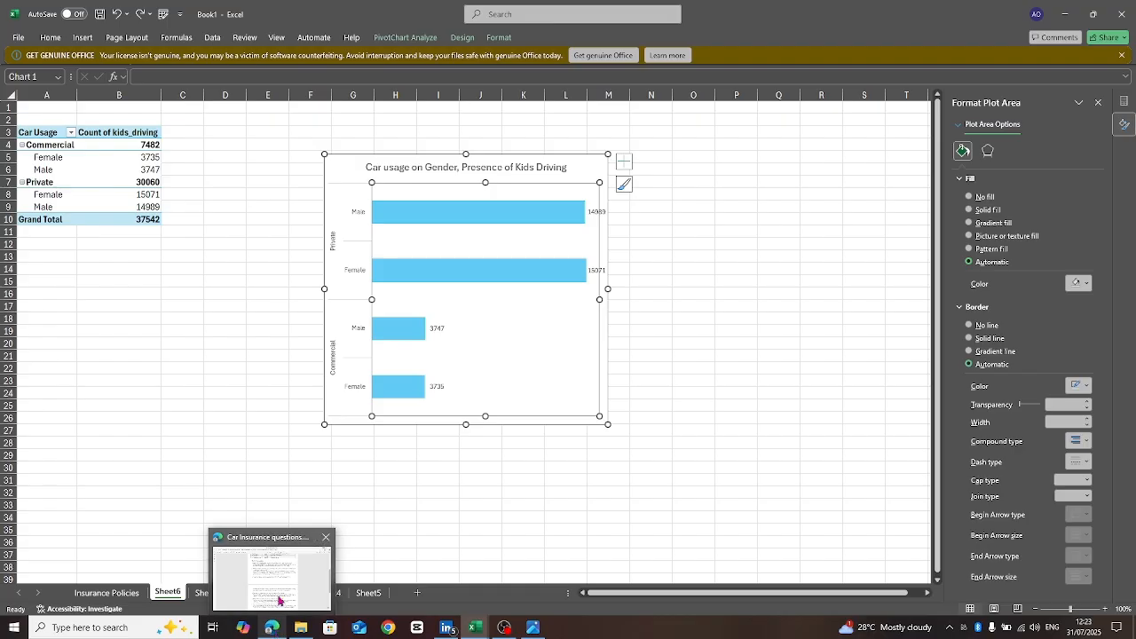
{"action": "left_click", "coordinate": [279, 597]}
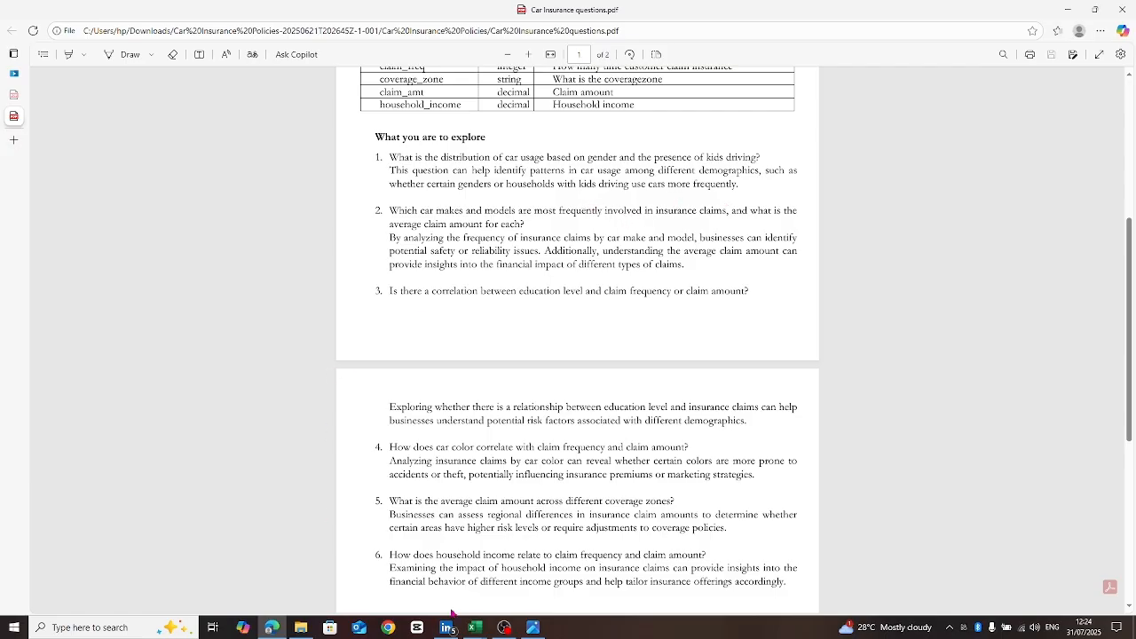
{"action": "left_click", "coordinate": [482, 631]}
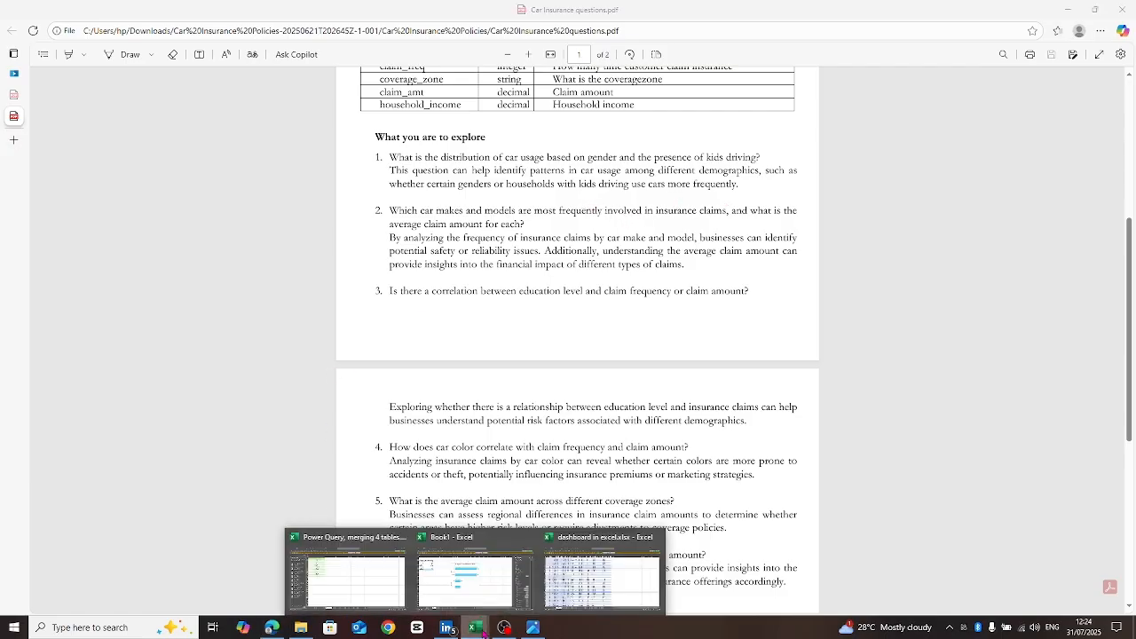
{"action": "left_click", "coordinate": [468, 593]}
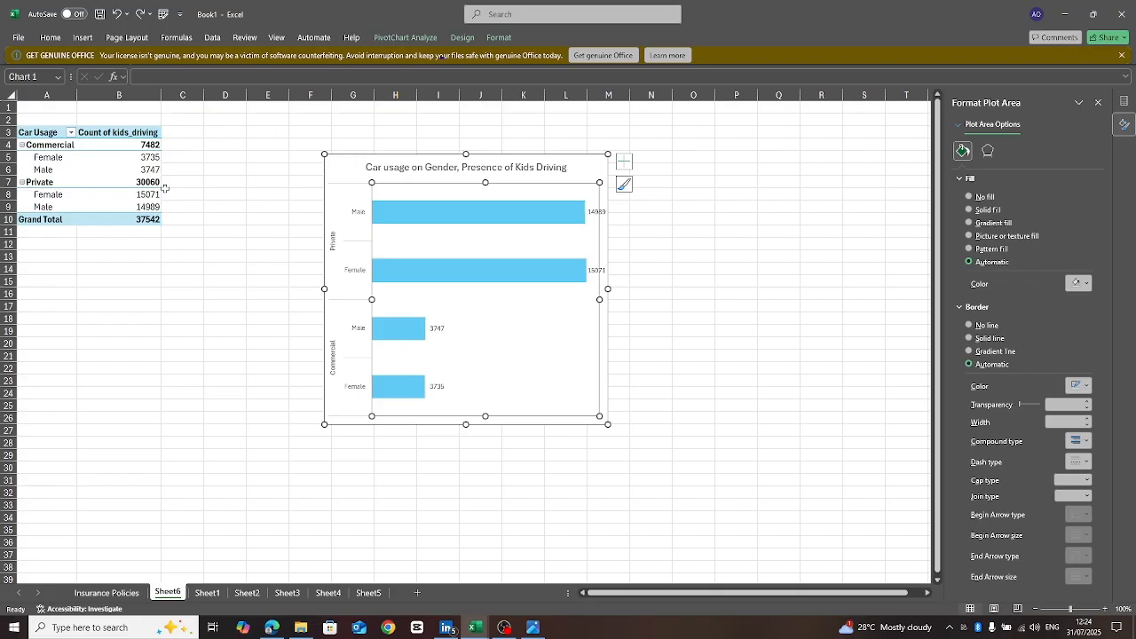
- Copy the whole car usage PivotTable to cell A14 on the same sheet and show the copy's field list
{"action": "left_click", "coordinate": [99, 181]}
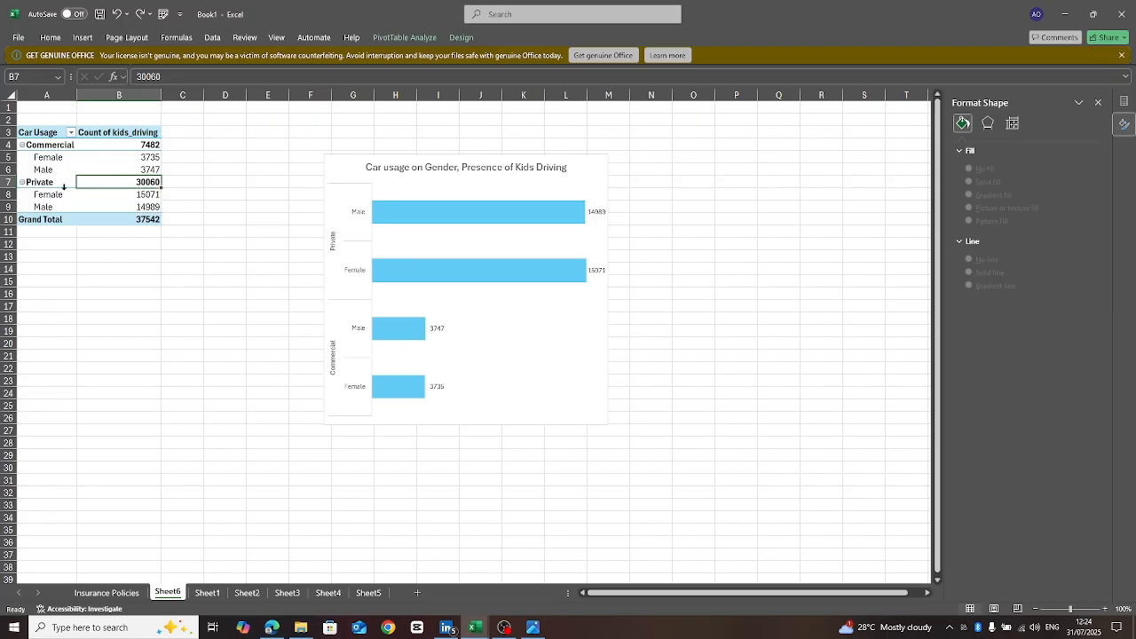
{"action": "key", "text": "ctrl+a"}
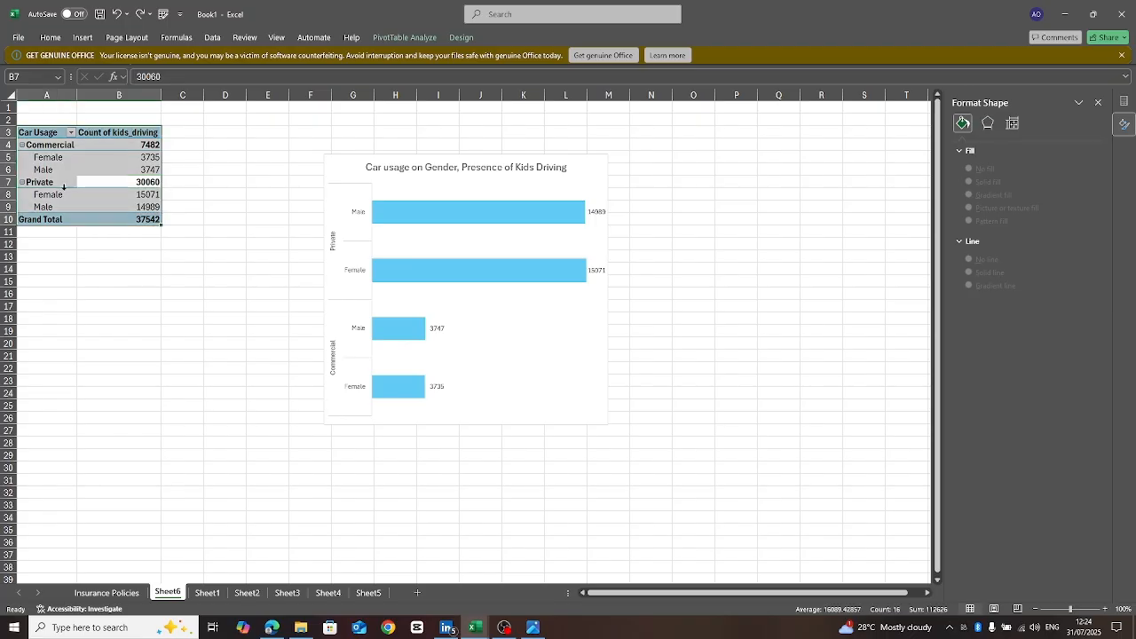
{"action": "key", "text": "ctrl+c"}
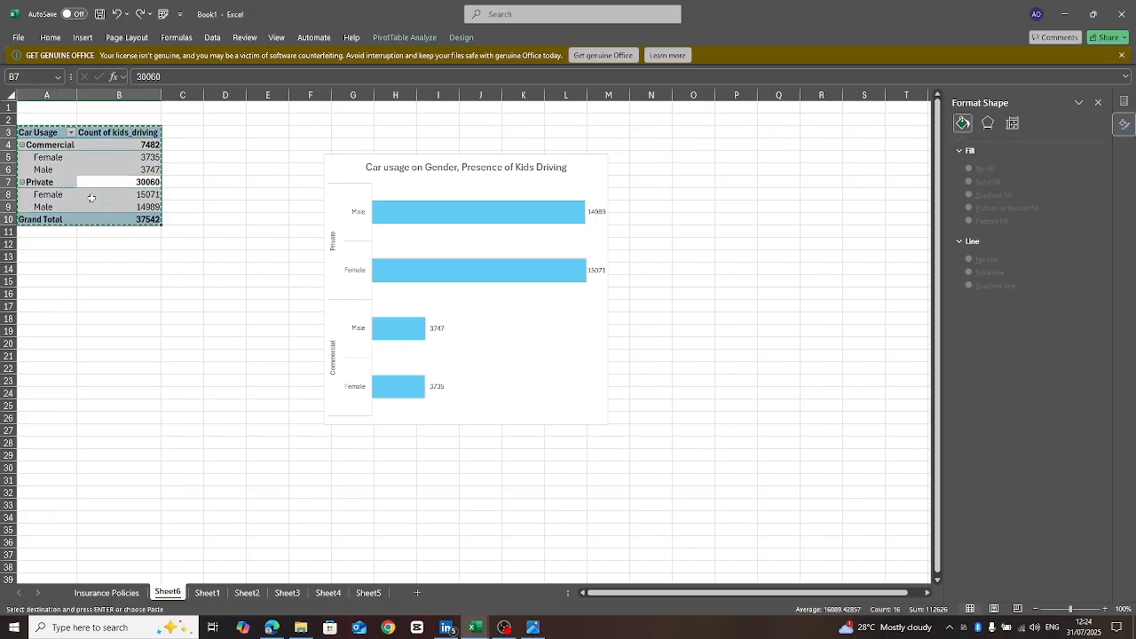
{"action": "left_click", "coordinate": [46, 268]}
{"action": "key", "text": "ctrl+v"}
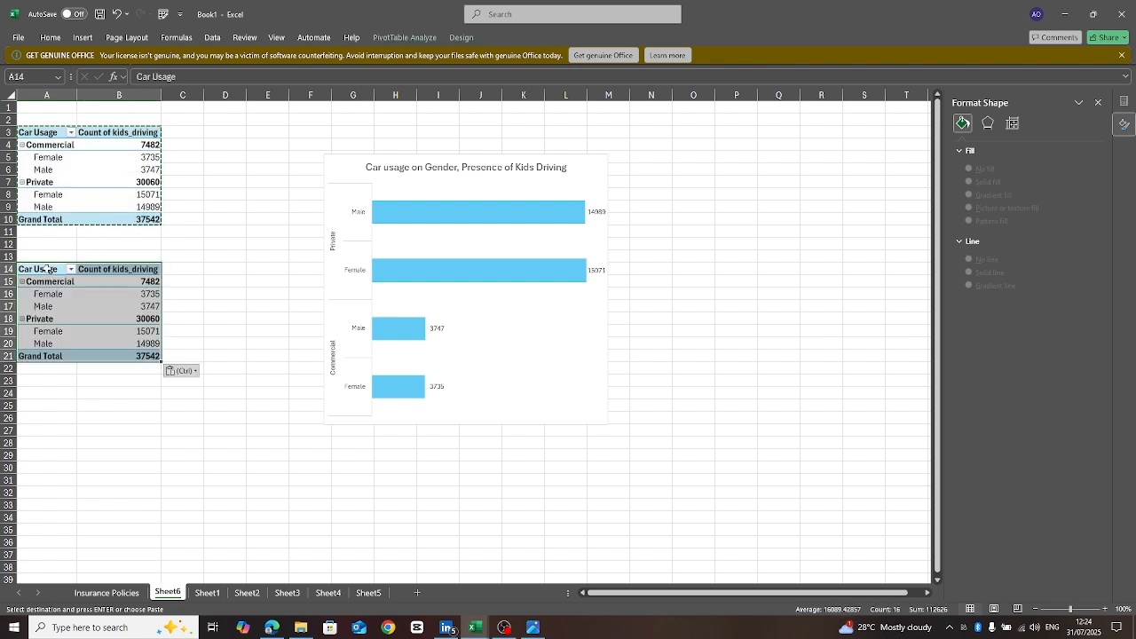
{"action": "left_click", "coordinate": [122, 309]}
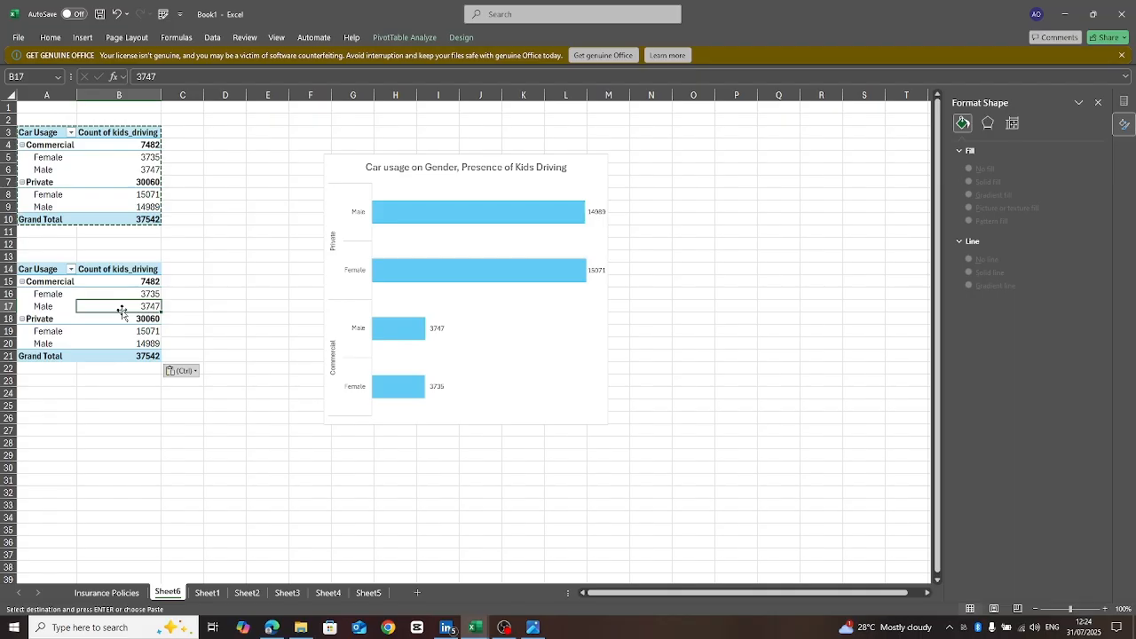
{"action": "left_click", "coordinate": [1128, 103]}
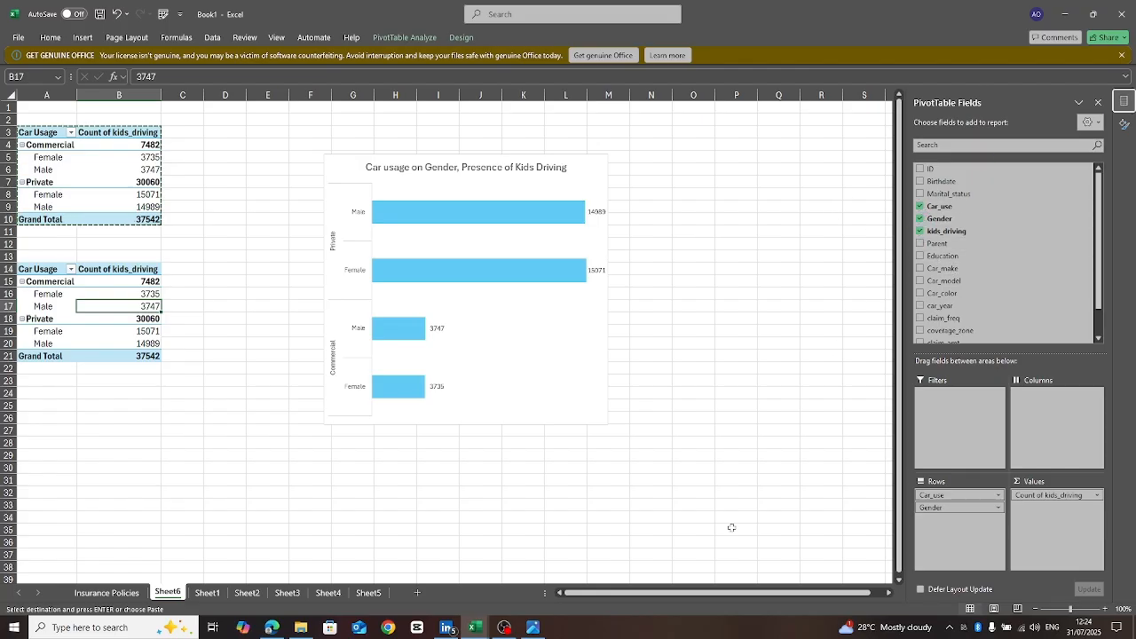
- Recheck the second question about car makes and models in the questions PDF and return to the Book1 workbook
{"action": "left_click", "coordinate": [271, 628]}
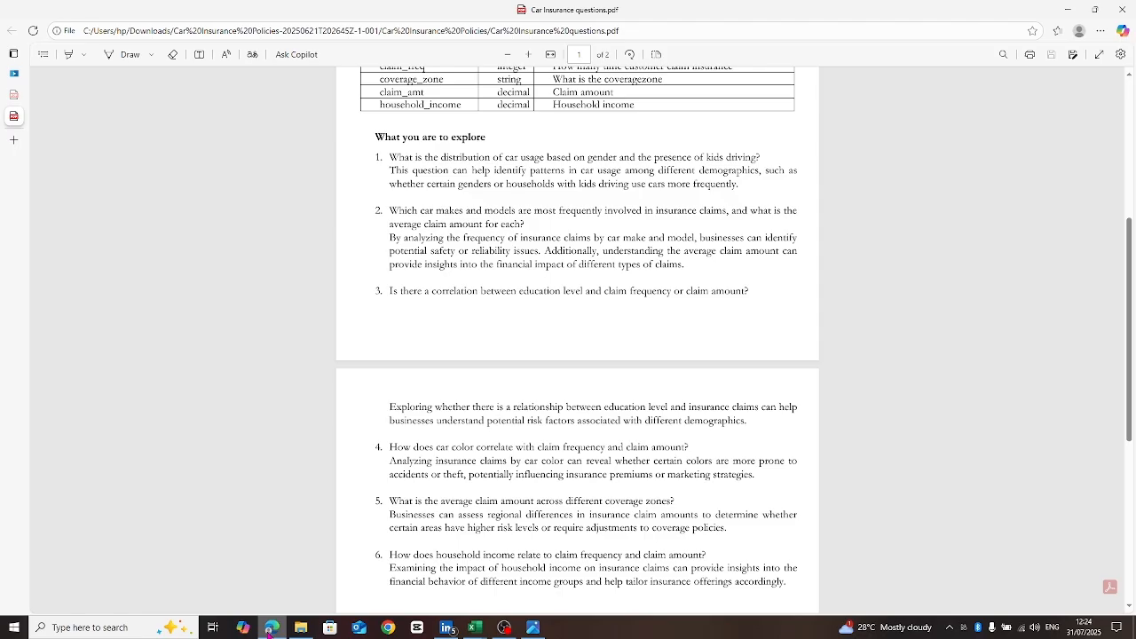
{"action": "left_click", "coordinate": [480, 630]}
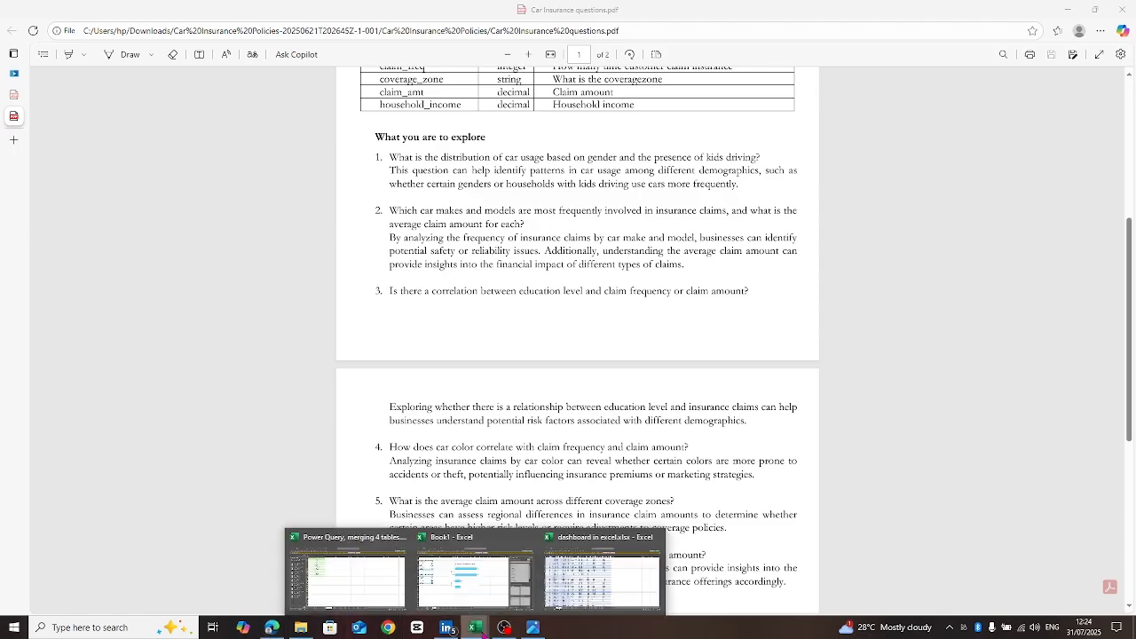
{"action": "left_click", "coordinate": [468, 577]}
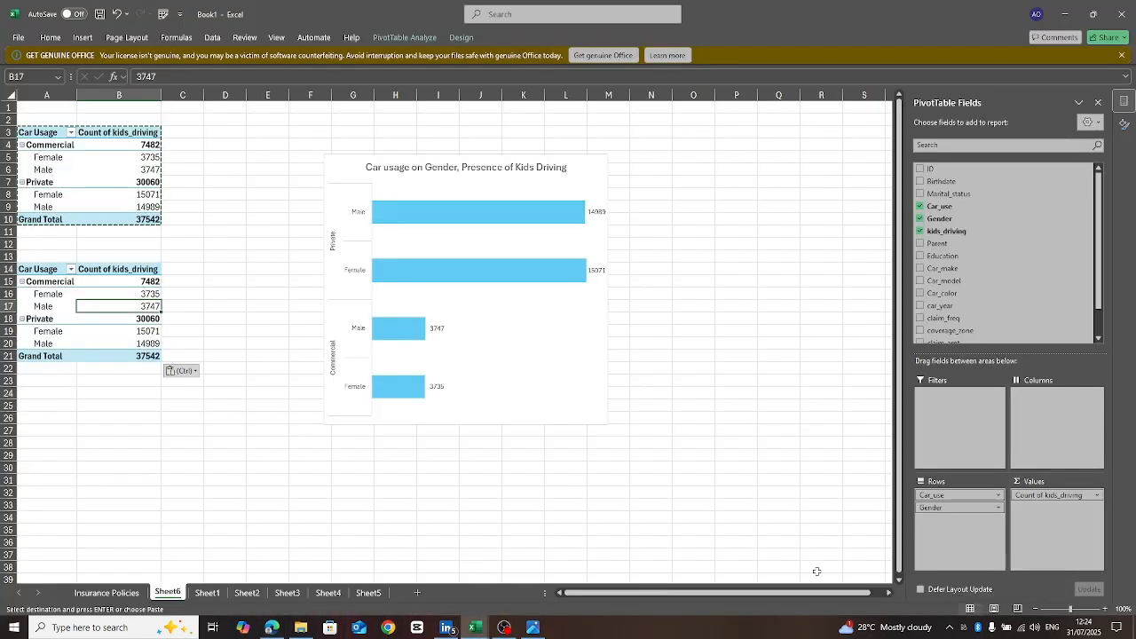
- Replace Car_use, Gender and kids_driving in the copied PivotTable with Car_make and Car_model as row fields
{"action": "left_click", "coordinate": [921, 206]}
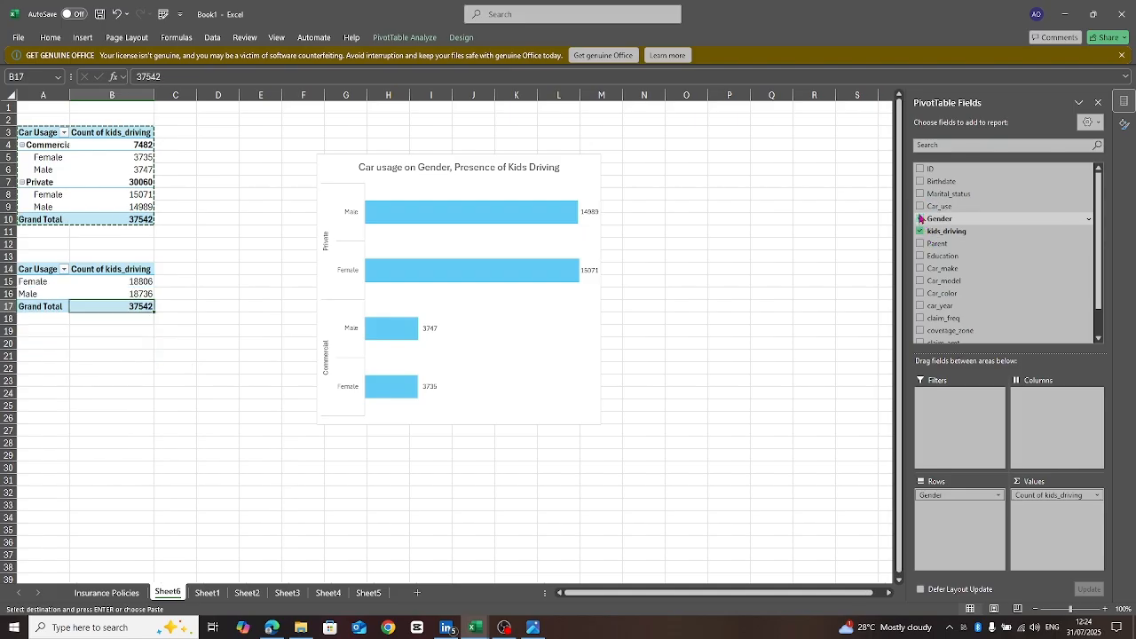
{"action": "left_click", "coordinate": [920, 218]}
{"action": "left_click", "coordinate": [921, 231]}
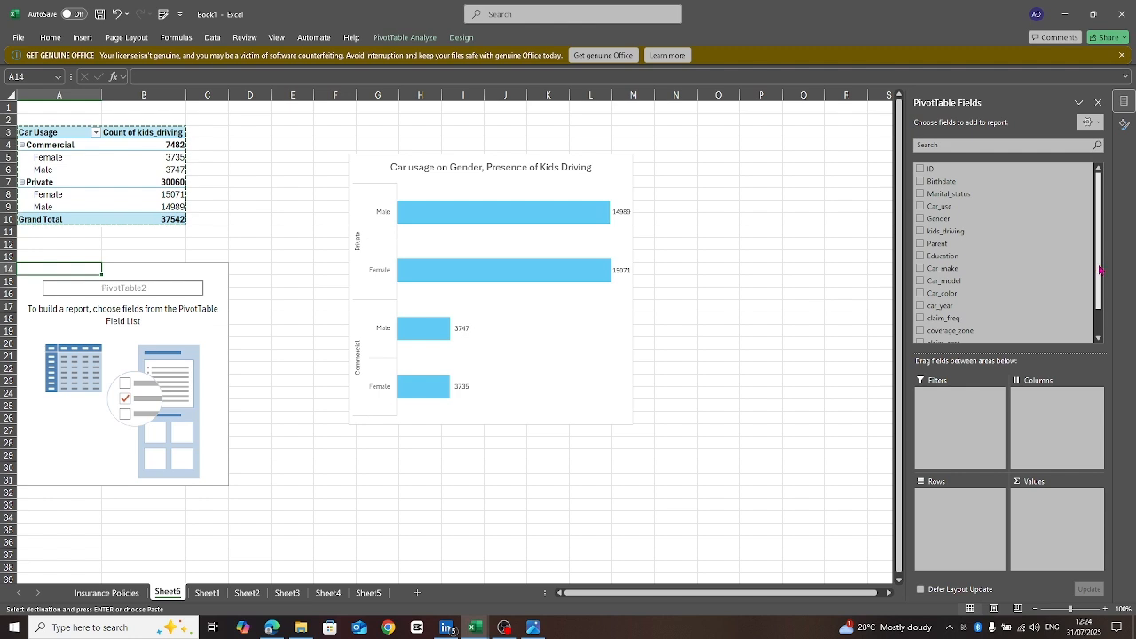
{"action": "left_click", "coordinate": [920, 269]}
{"action": "left_click", "coordinate": [921, 281]}
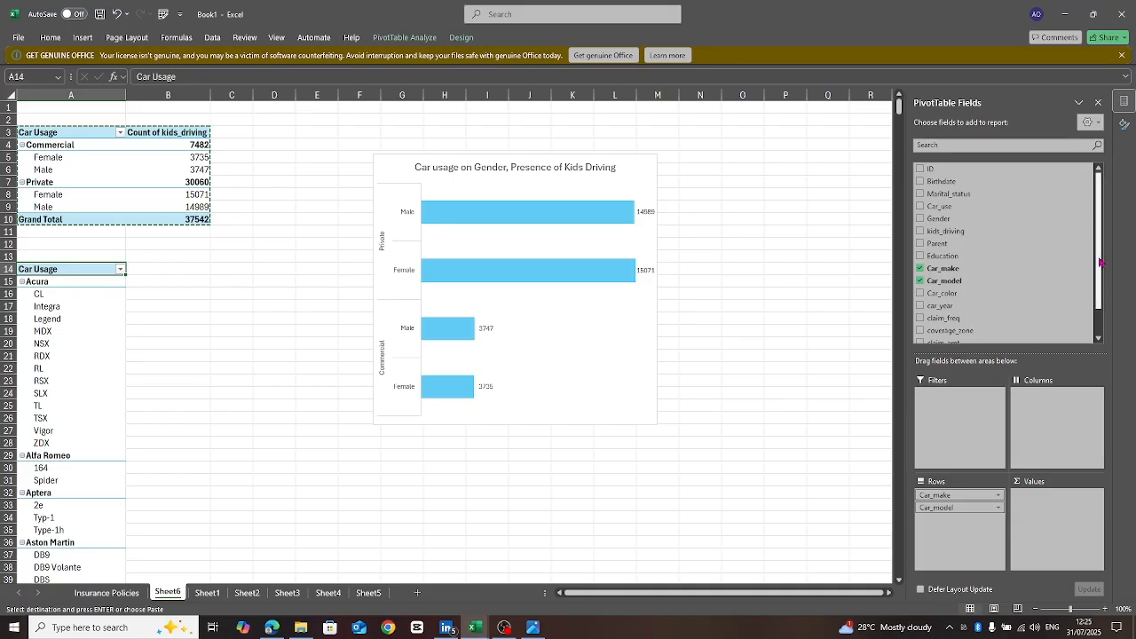
- Check in the questions PDF which claim measure is needed per car make and model, and return to Book1
{"action": "scroll", "coordinate": [1101, 263], "scroll_direction": "down", "scroll_amount": 1}
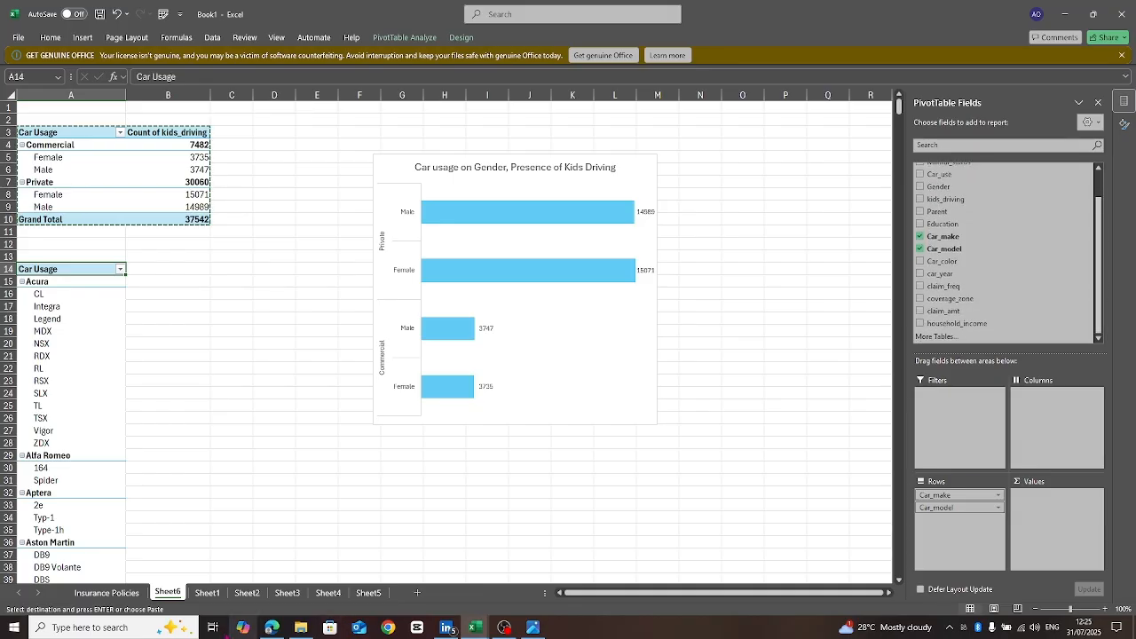
{"action": "left_click", "coordinate": [273, 629]}
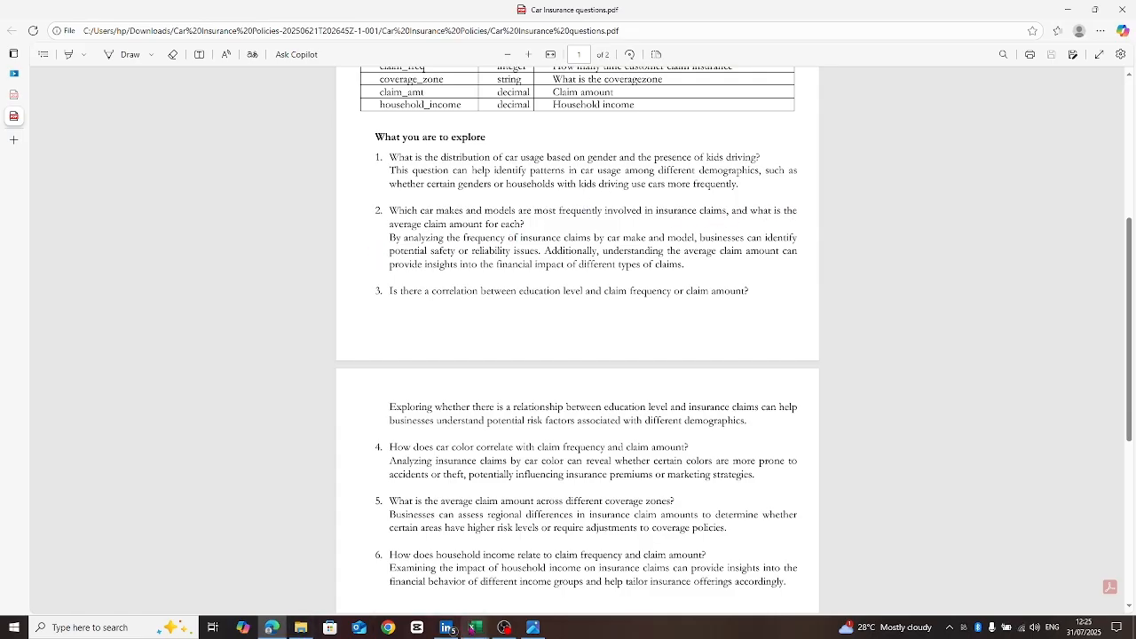
{"action": "mouse_move", "coordinate": [475, 629]}
{"action": "left_click", "coordinate": [475, 599]}
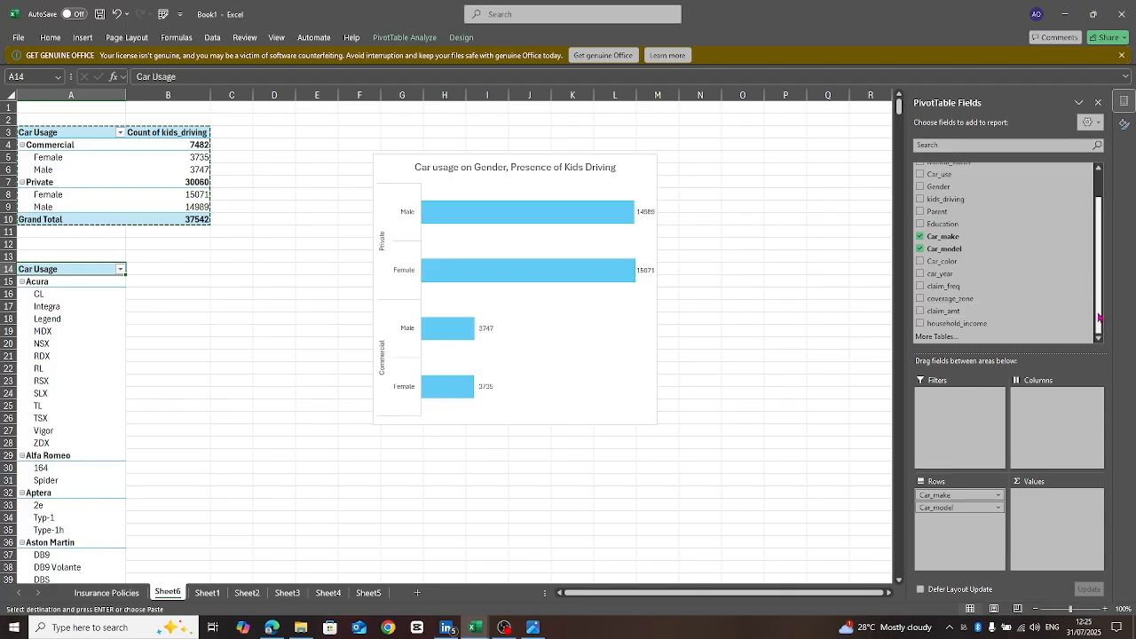
- Add claim_amt as the value field of the car make and model PivotTable
{"action": "left_click_drag", "start_coordinate": [1099, 318], "coordinate": [1099, 268]}
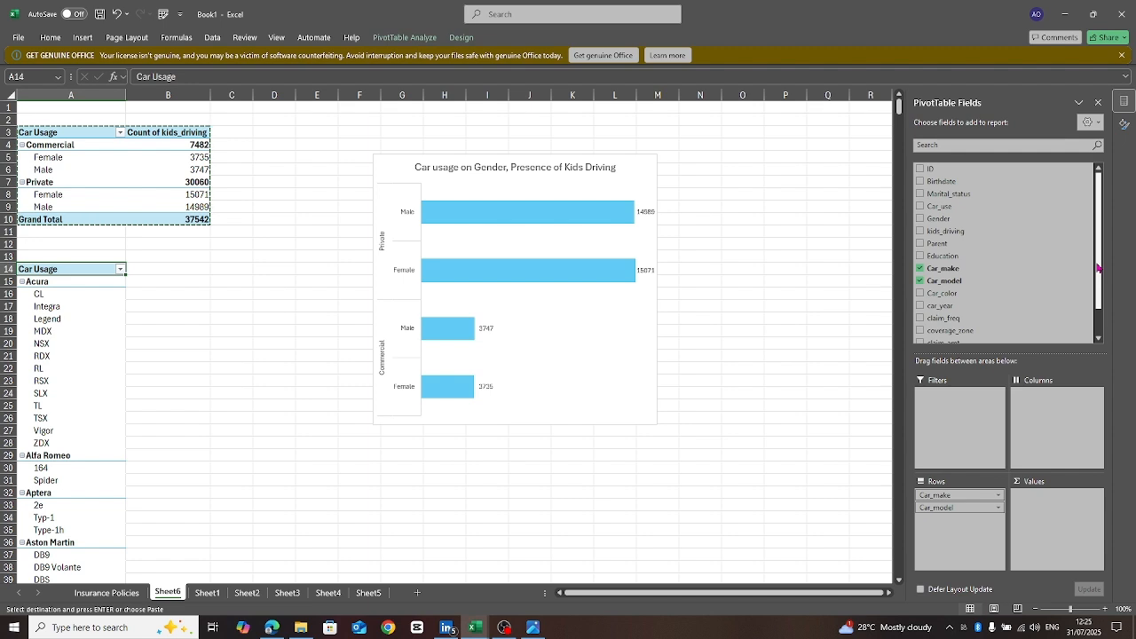
{"action": "scroll", "coordinate": [1099, 268], "scroll_direction": "down", "scroll_amount": 1}
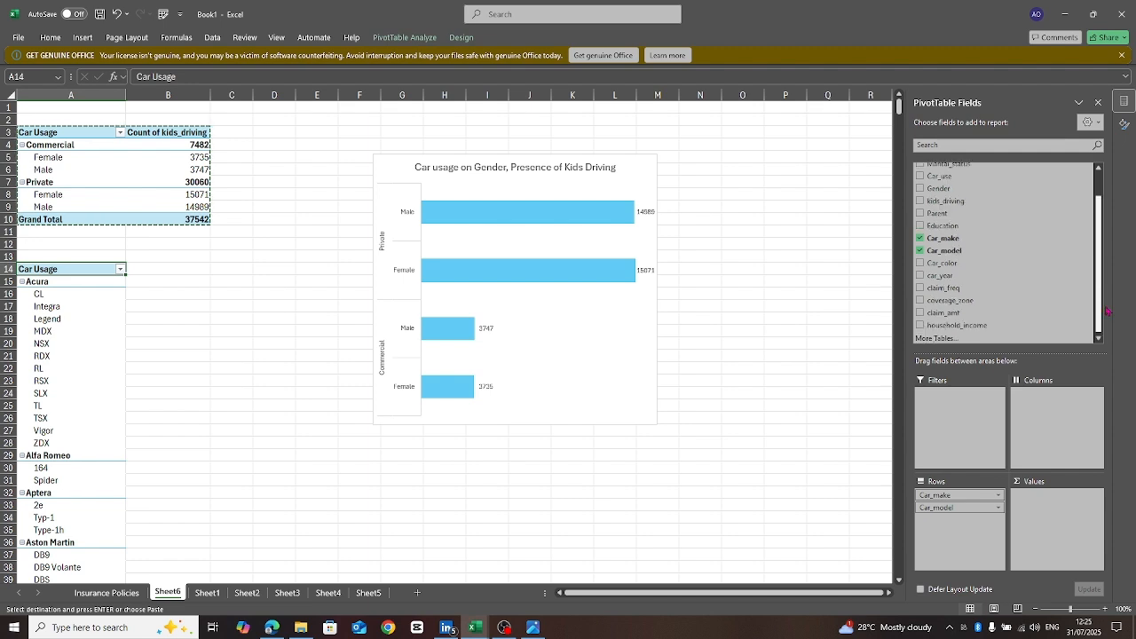
{"action": "left_click", "coordinate": [921, 312]}
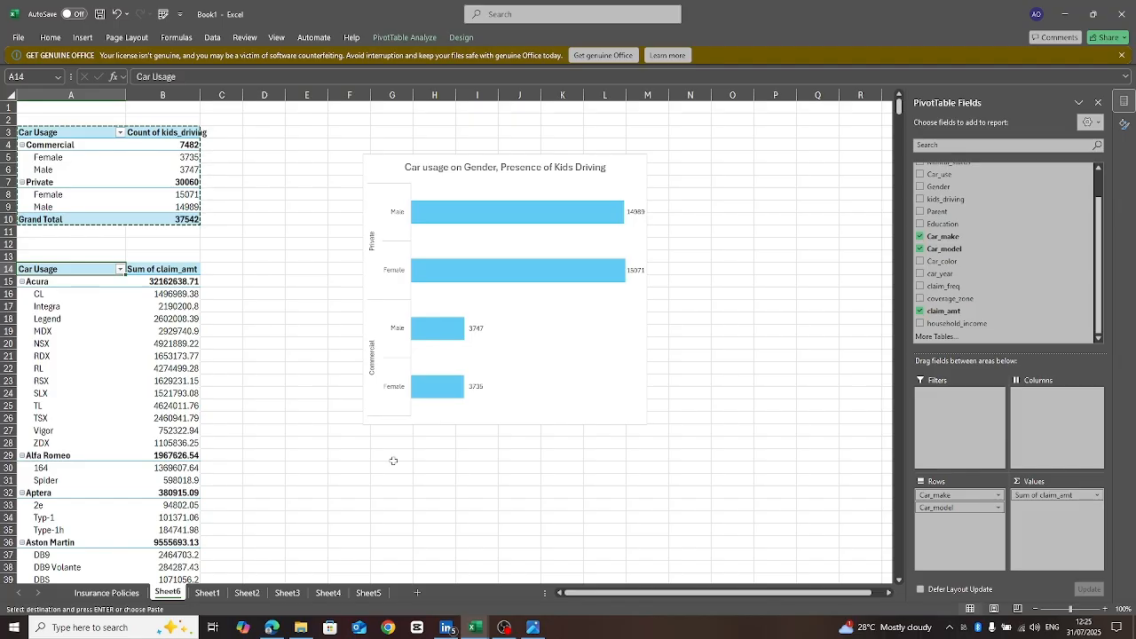
- Change the summary calculation of the claim_amt value field to Average
{"action": "mouse_move", "coordinate": [899, 108]}
{"action": "left_mouse_down"}
{"action": "mouse_move", "coordinate": [906, 135]}
{"action": "mouse_move", "coordinate": [897, 87]}
{"action": "left_mouse_up"}
{"action": "left_click", "coordinate": [1098, 497]}
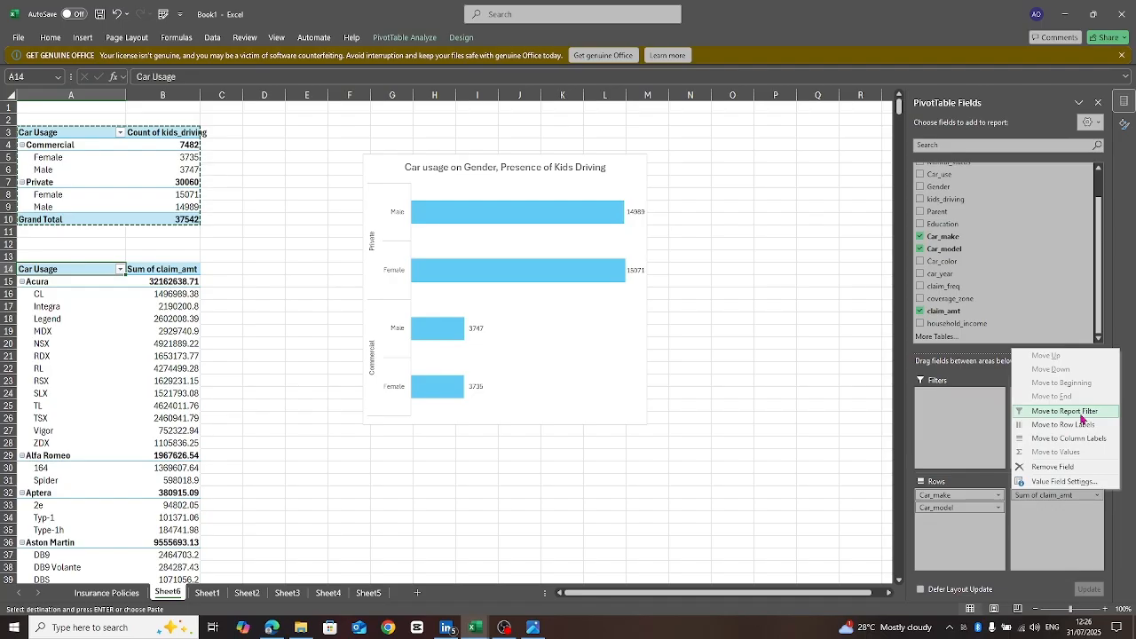
{"action": "left_click", "coordinate": [1044, 482]}
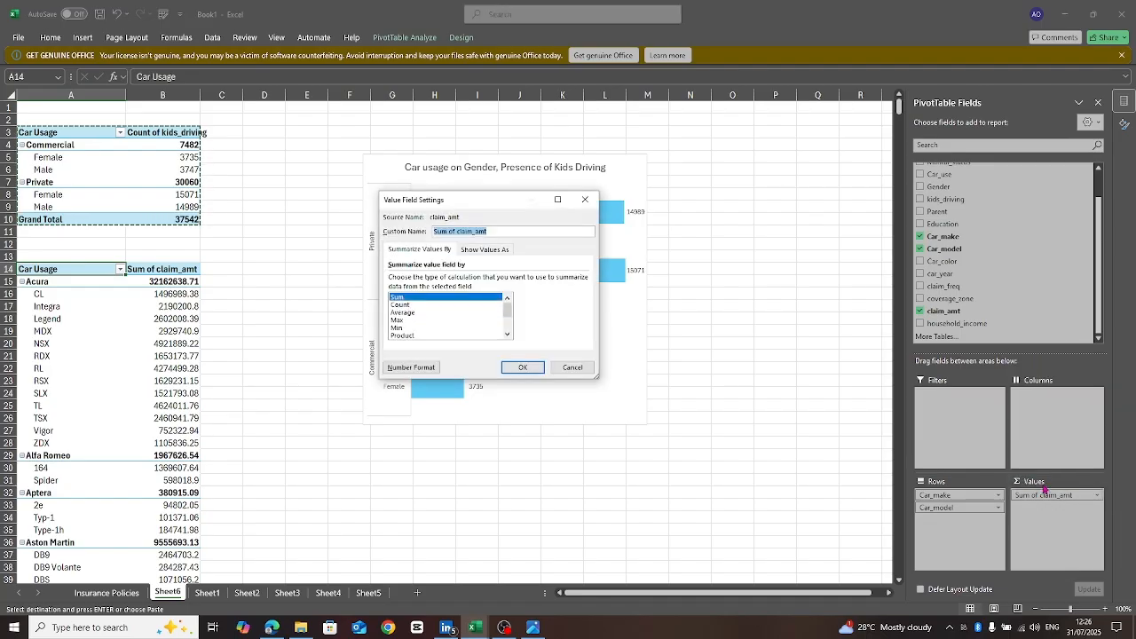
{"action": "left_click", "coordinate": [403, 312]}
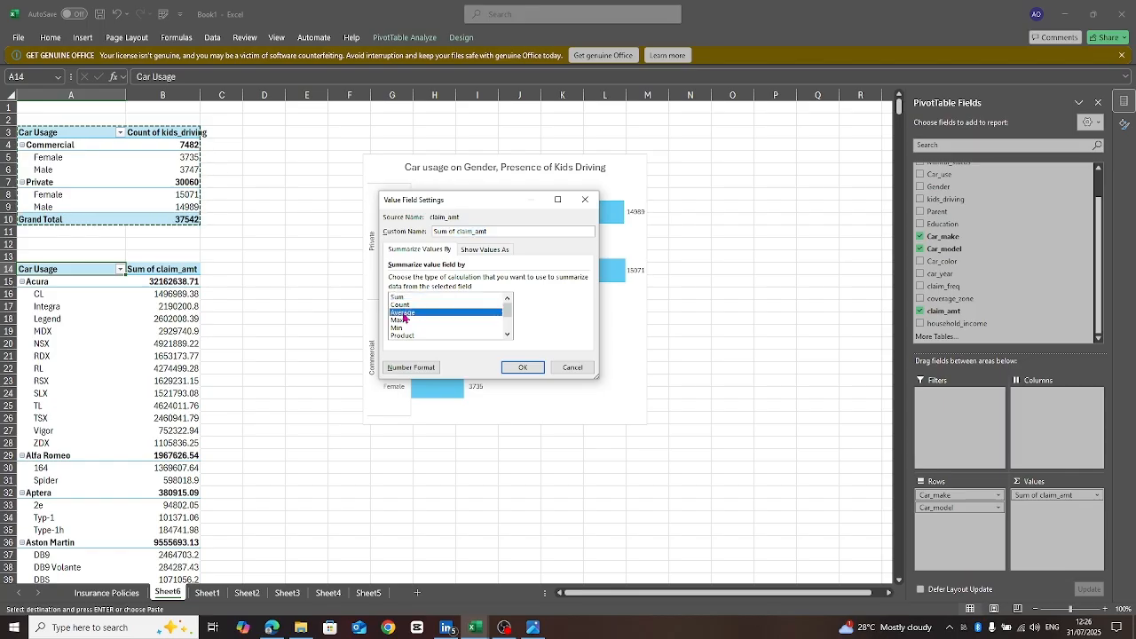
{"action": "left_click", "coordinate": [524, 369]}
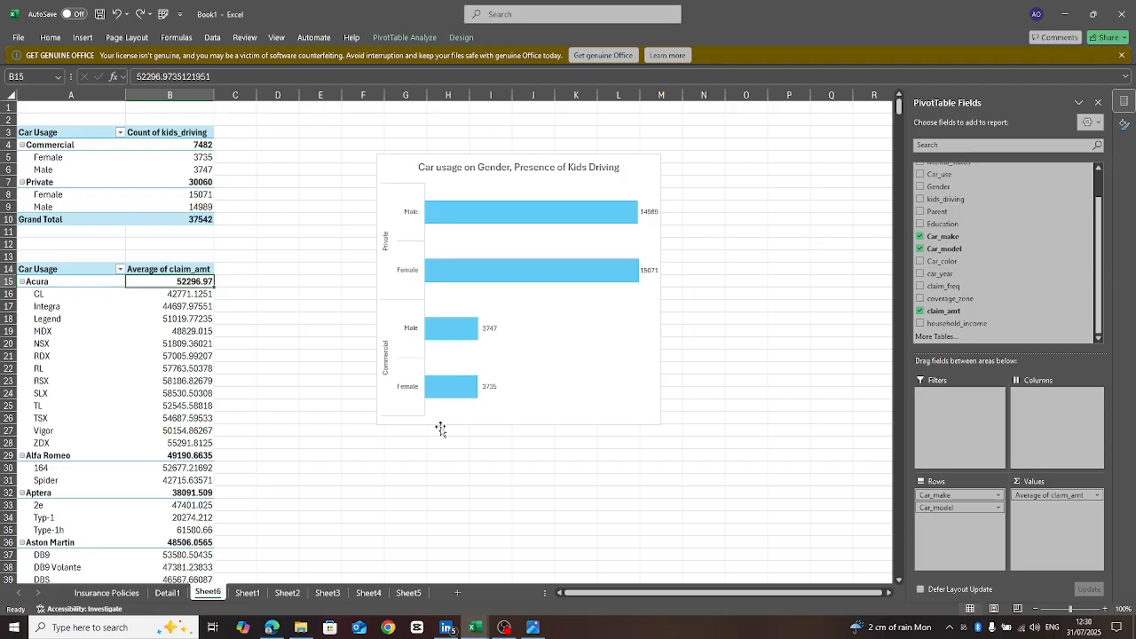
- Undo the decimal-place changes made to the Acura average in cell B15
{"action": "key", "text": "ctrl+z"}
{"action": "key", "text": "ctrl+z"}
{"action": "key", "text": "ctrl+z"}
- Apply the custom number format 0.00 to the Average of claim_amt value field
{"action": "left_click", "coordinate": [1098, 497]}
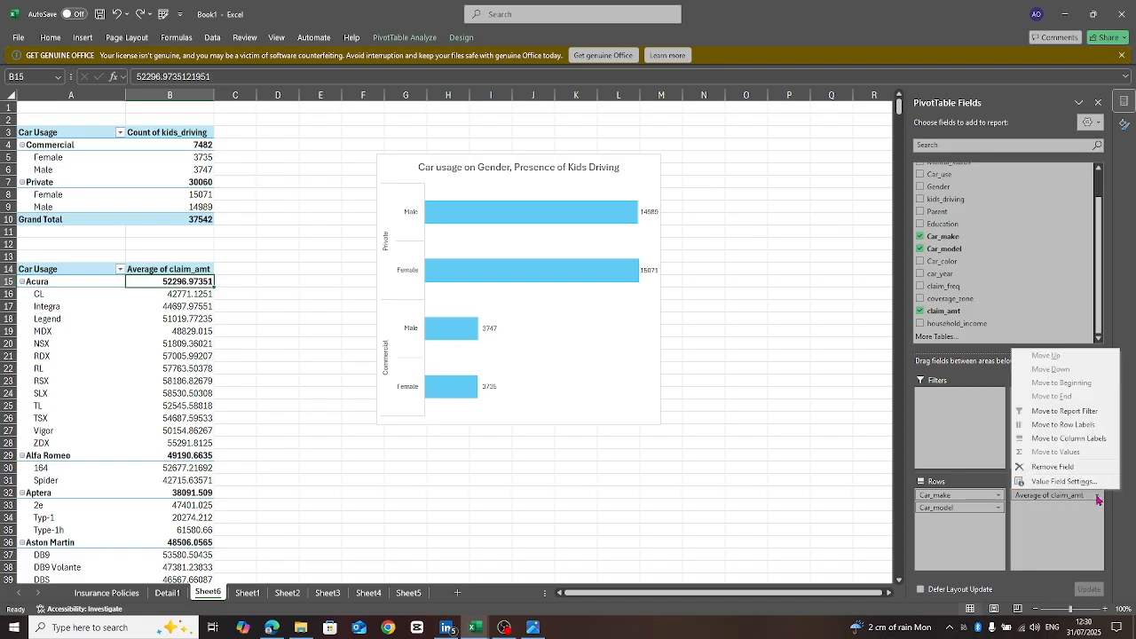
{"action": "left_click", "coordinate": [1054, 481]}
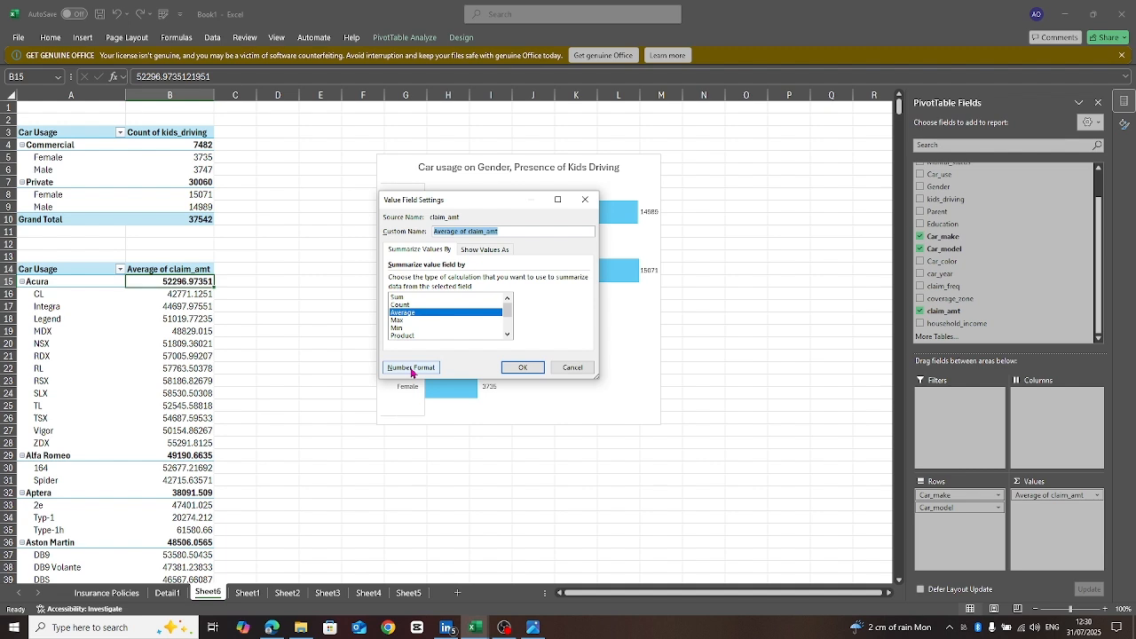
{"action": "left_click", "coordinate": [411, 369]}
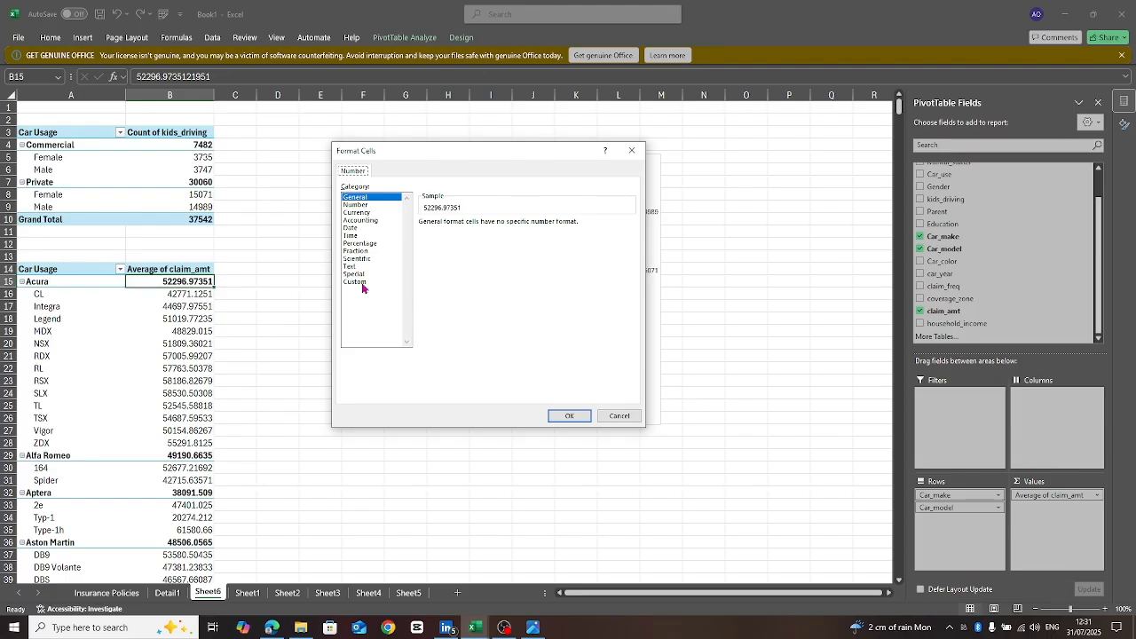
{"action": "left_click", "coordinate": [363, 282]}
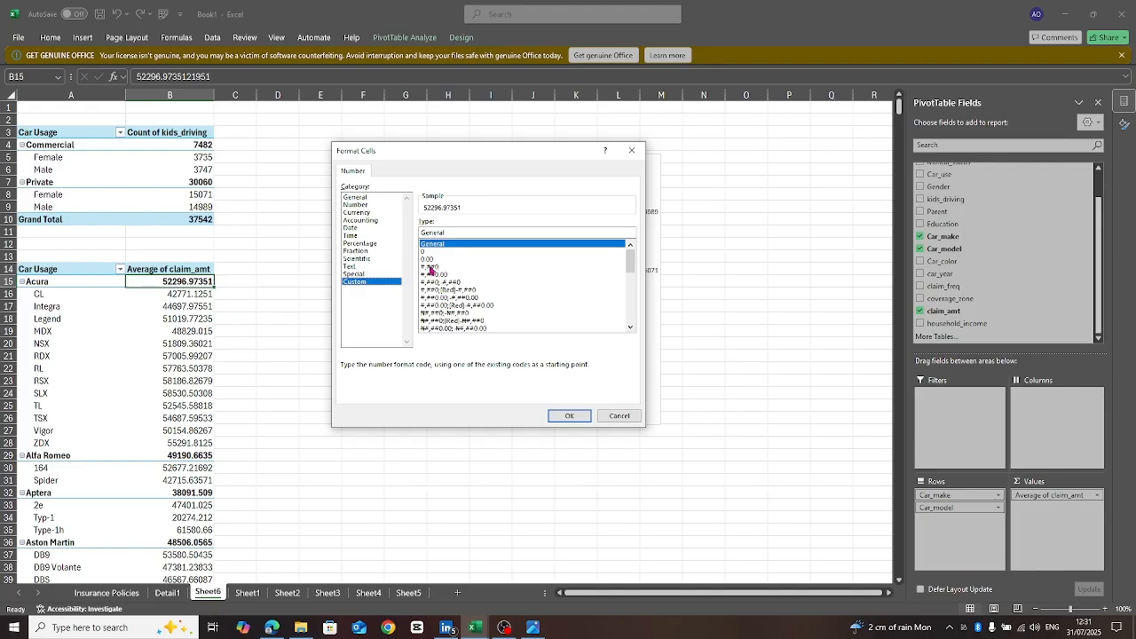
{"action": "left_click", "coordinate": [428, 259]}
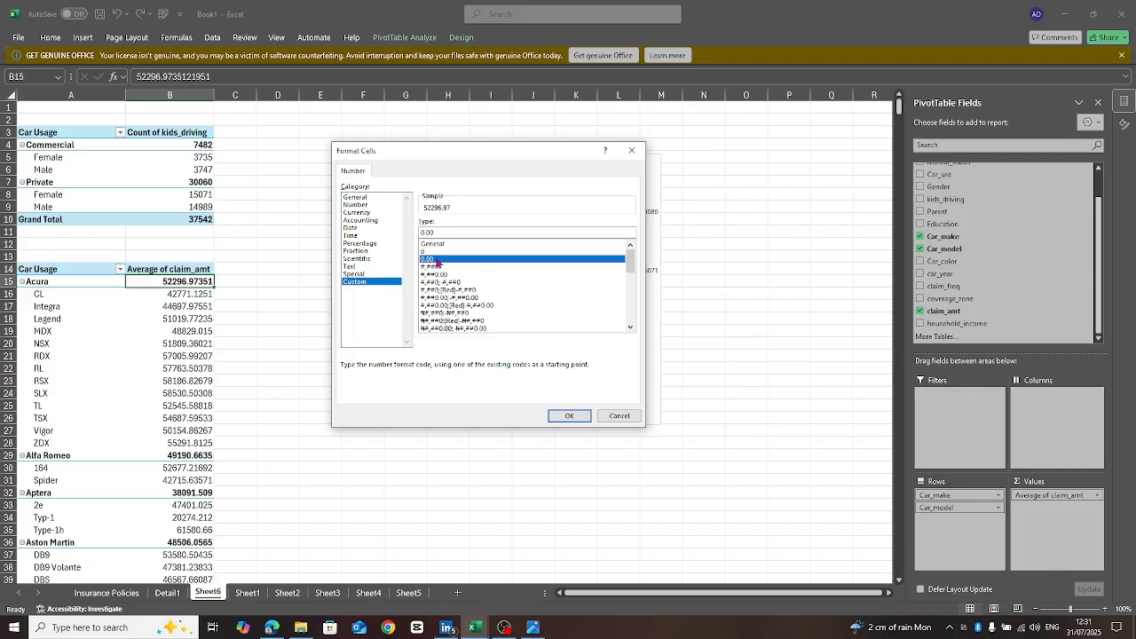
{"action": "left_click", "coordinate": [569, 415]}
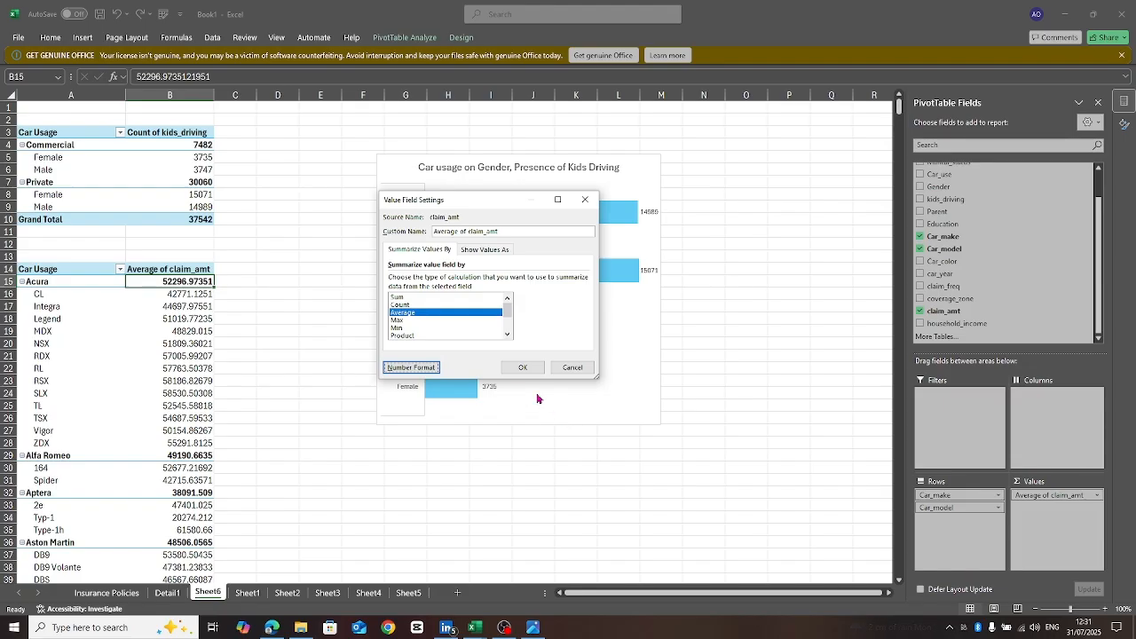
{"action": "left_click", "coordinate": [522, 365]}
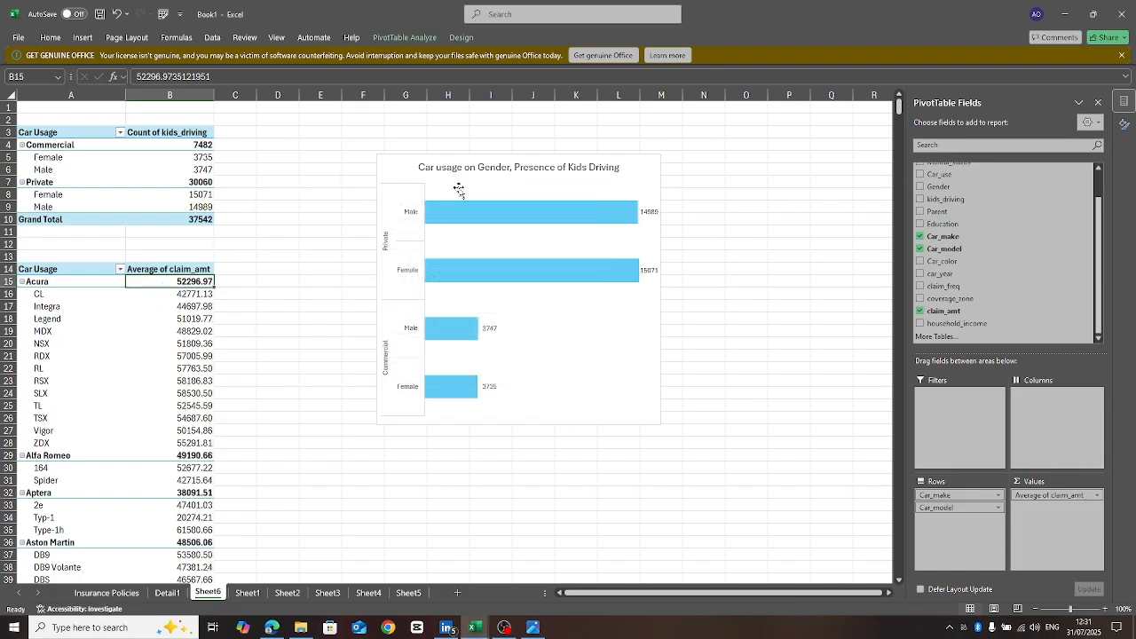
- Move the car usage chart beside the first PivotTable, starting near cell D2, and shorten it to end around row 13
{"action": "left_click", "coordinate": [430, 183]}
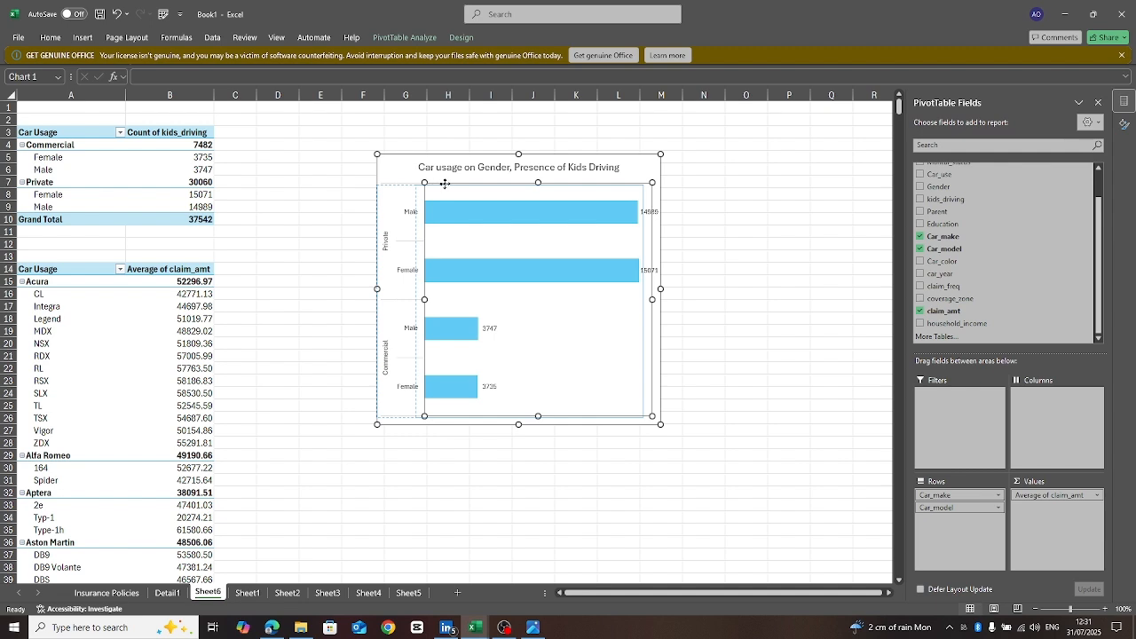
{"action": "left_click_drag", "start_coordinate": [449, 183], "coordinate": [275, 125]}
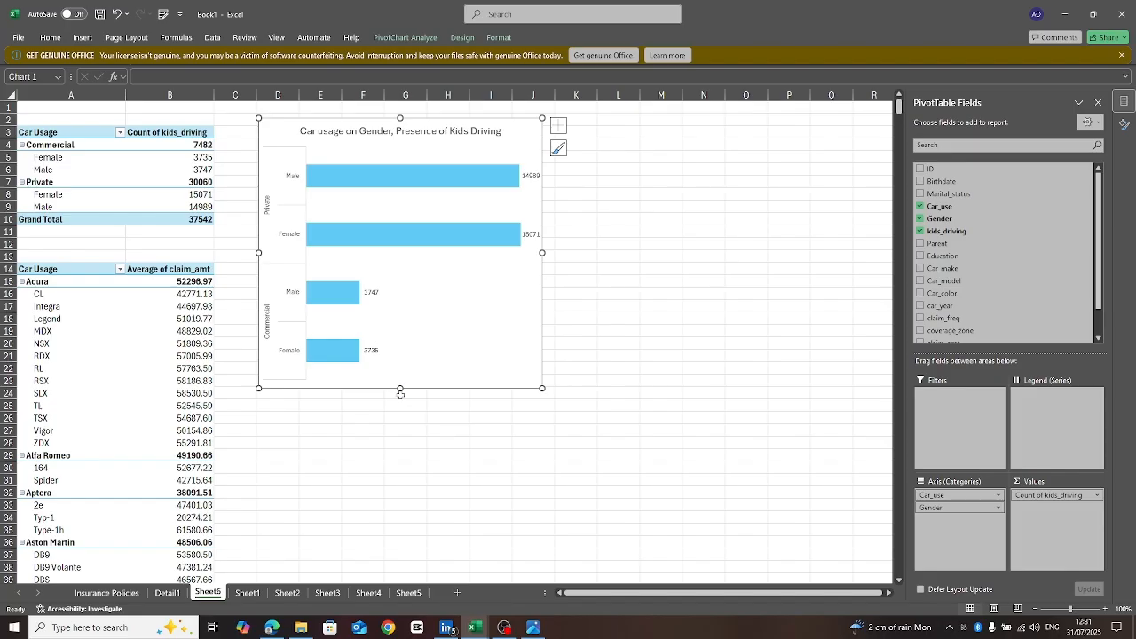
{"action": "left_click_drag", "start_coordinate": [400, 388], "coordinate": [411, 262]}
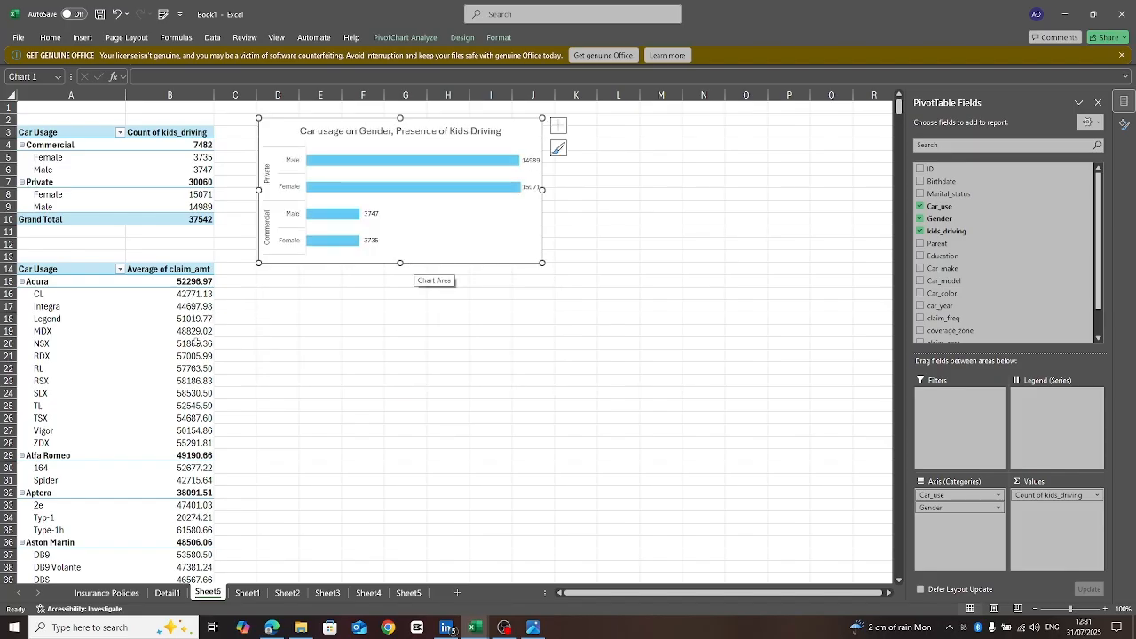
{"action": "left_click", "coordinate": [163, 393]}
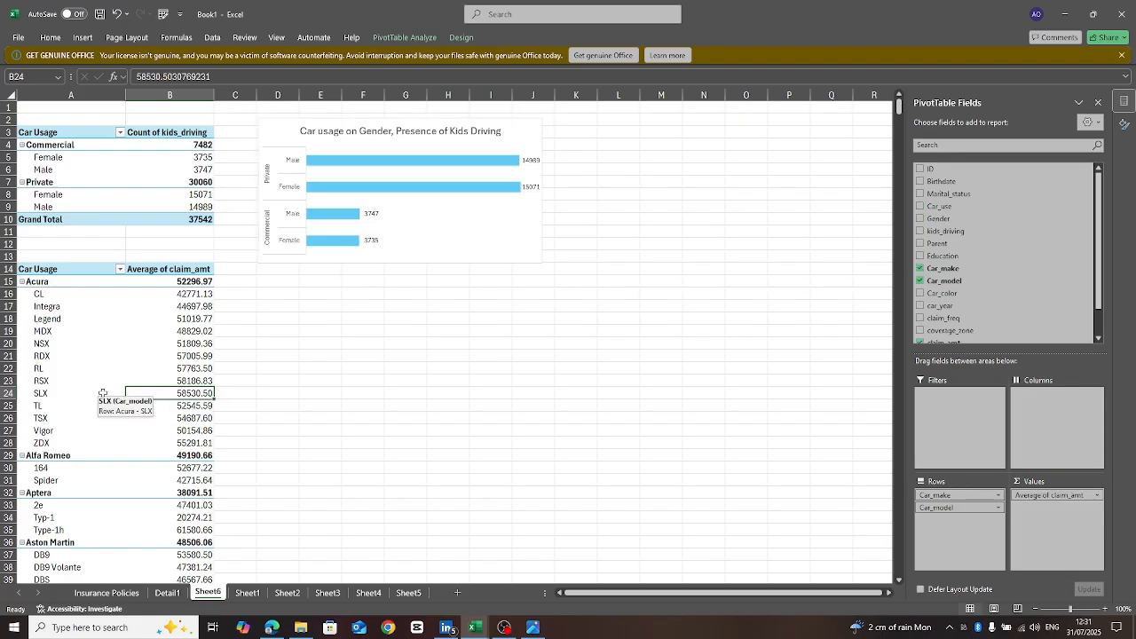
{"action": "left_click", "coordinate": [73, 383]}
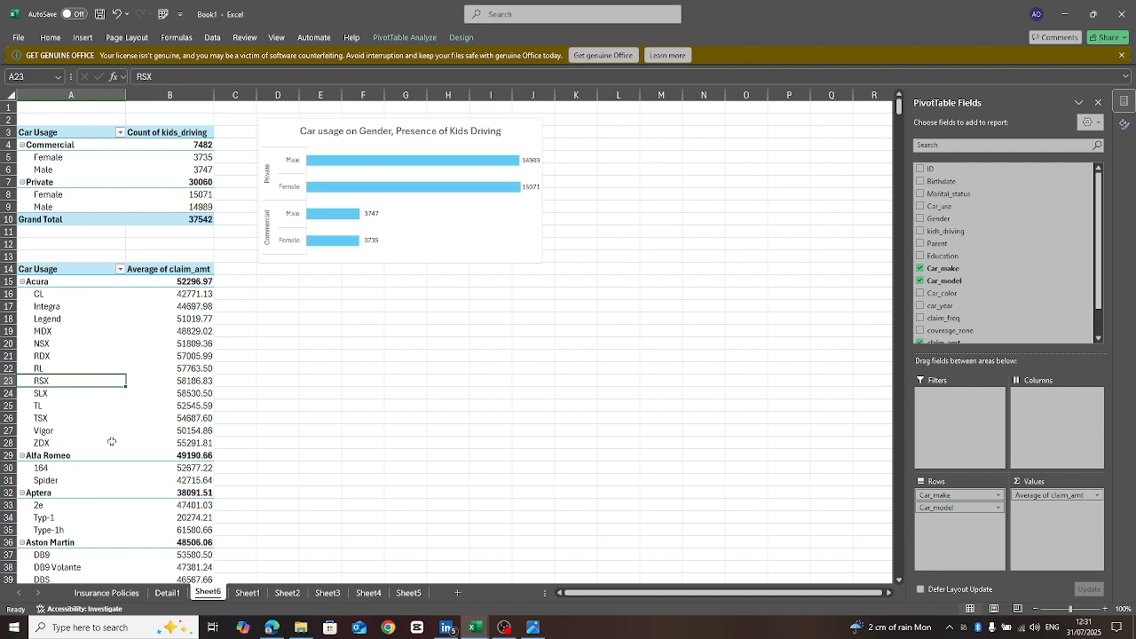
{"action": "left_click", "coordinate": [83, 38]}
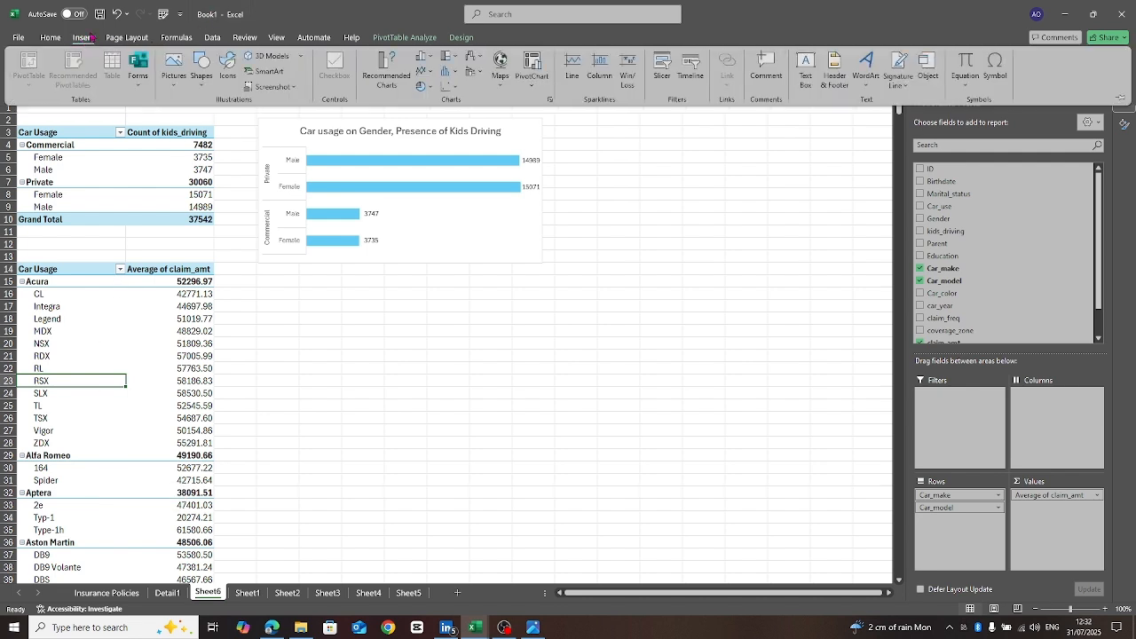
{"action": "left_click", "coordinate": [450, 72]}
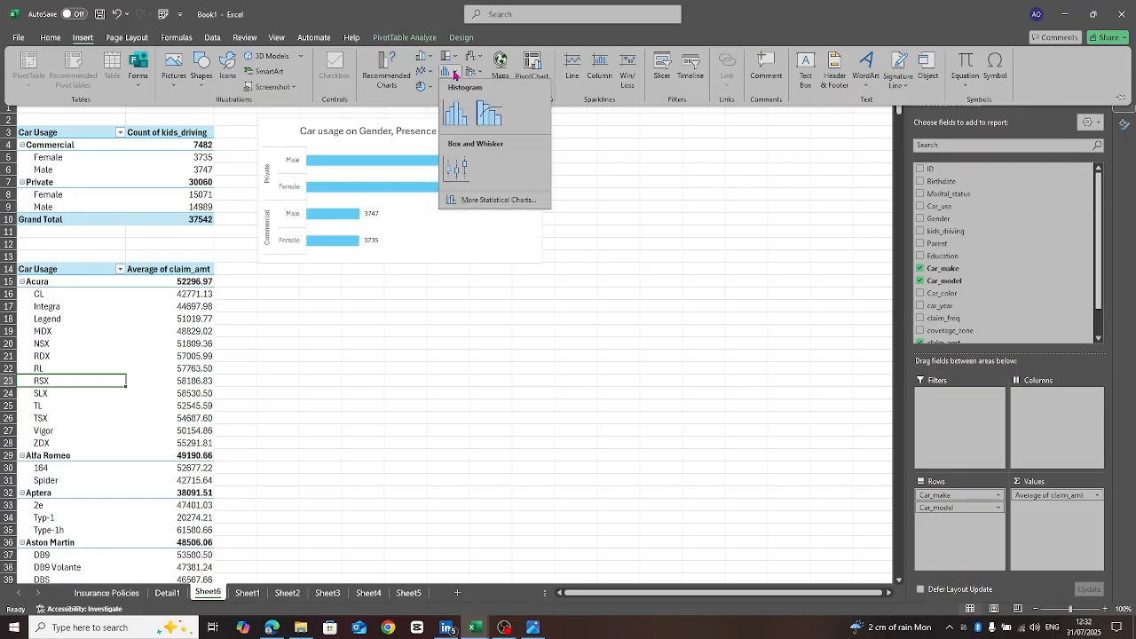
{"action": "left_click", "coordinate": [396, 76]}
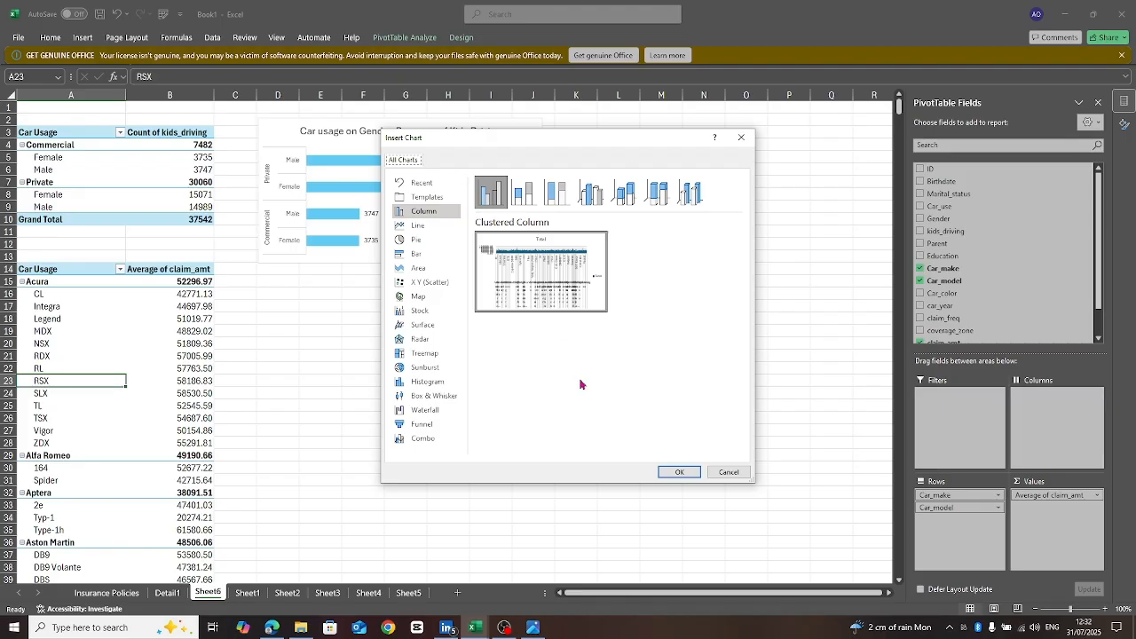
{"action": "left_click", "coordinate": [525, 202]}
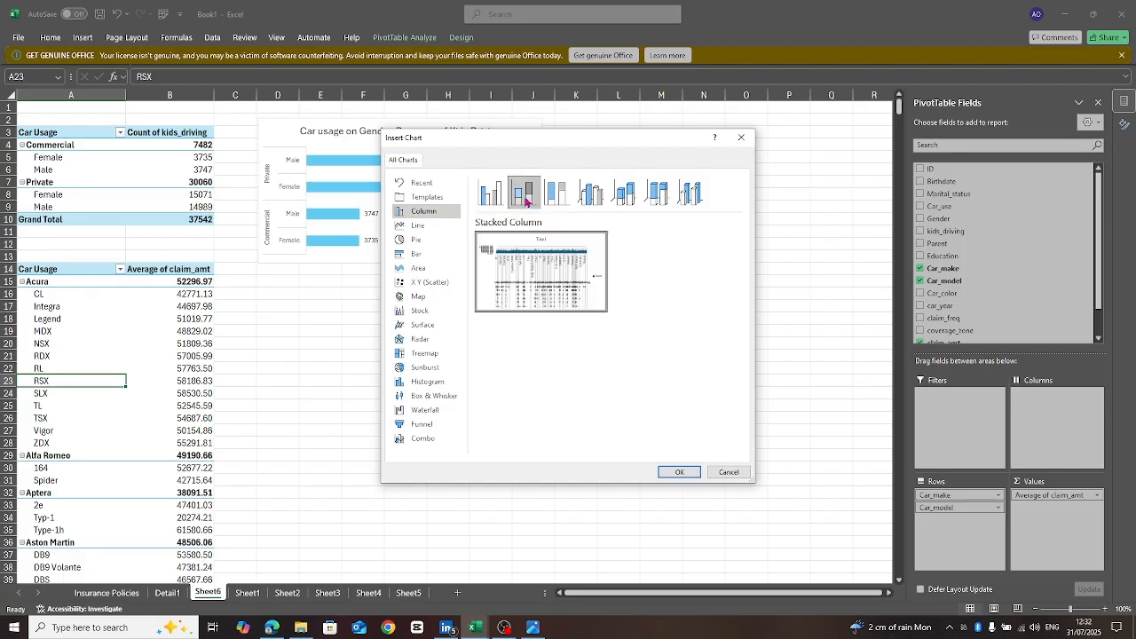
{"action": "left_click", "coordinate": [493, 202]}
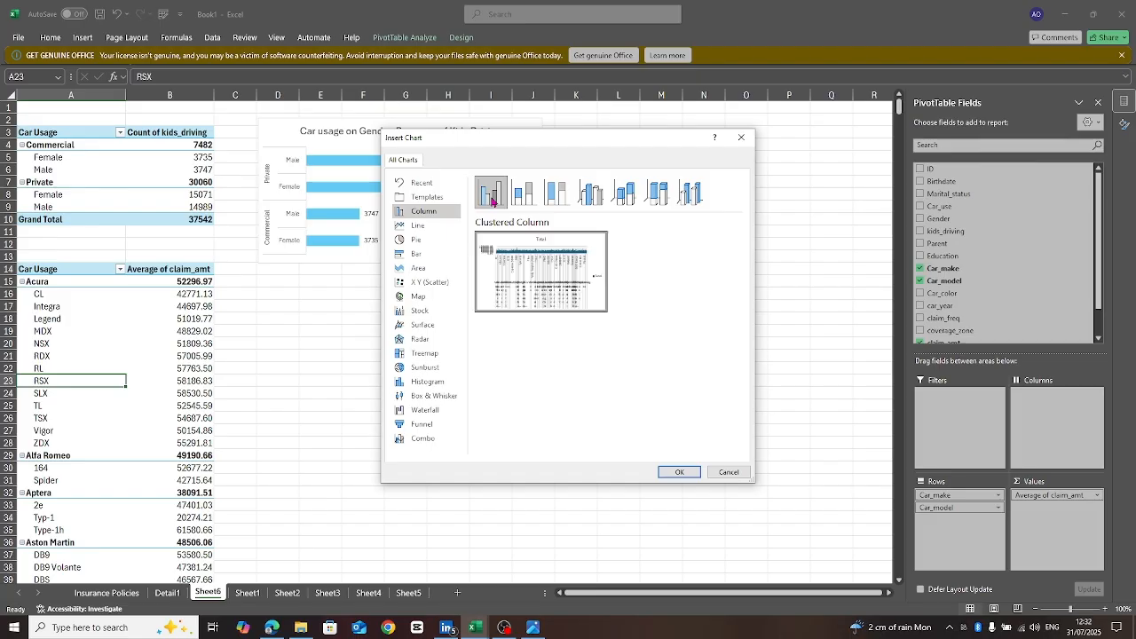
{"action": "mouse_move", "coordinate": [550, 259]}
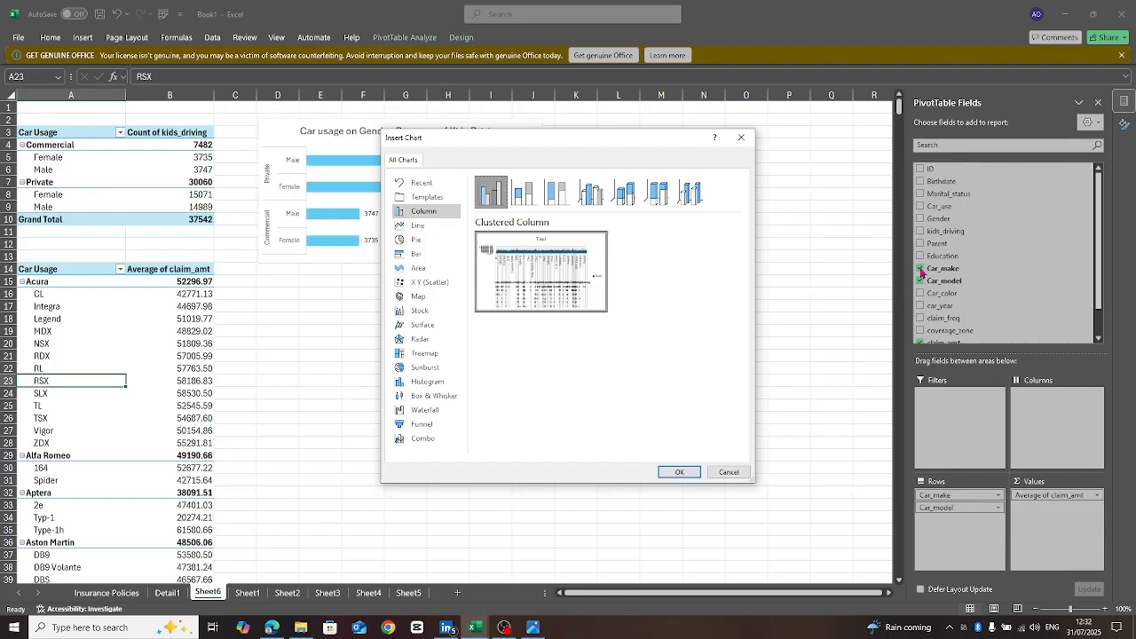
{"action": "left_click", "coordinate": [732, 473]}
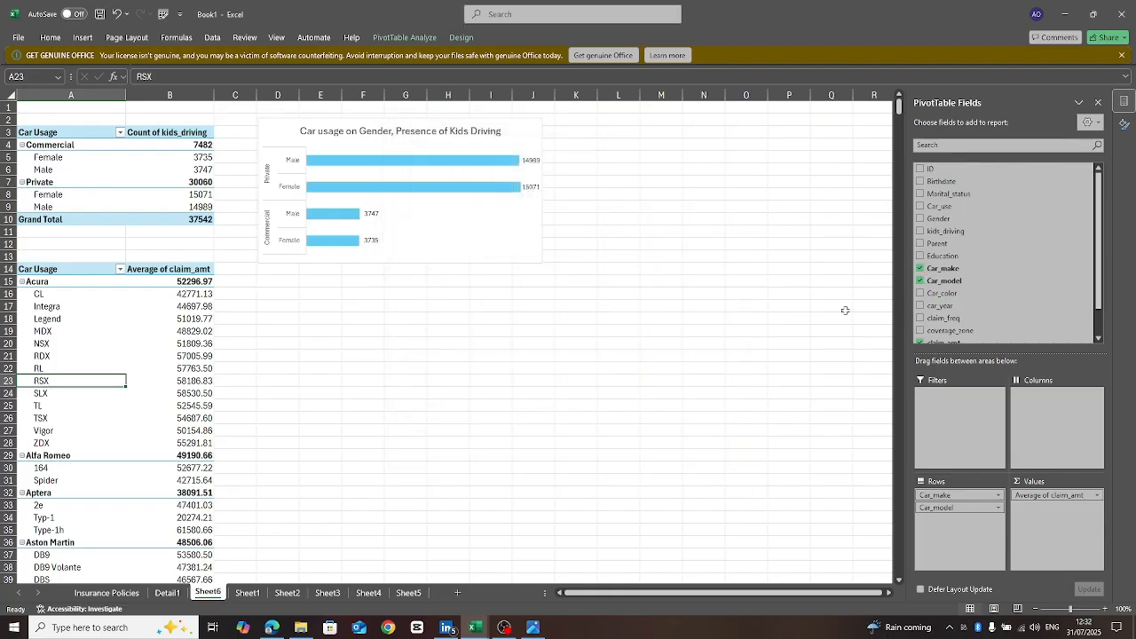
- Remove Car_model from the rows of the claim amount PivotTable, keeping only Car_make
{"action": "left_click", "coordinate": [921, 269]}
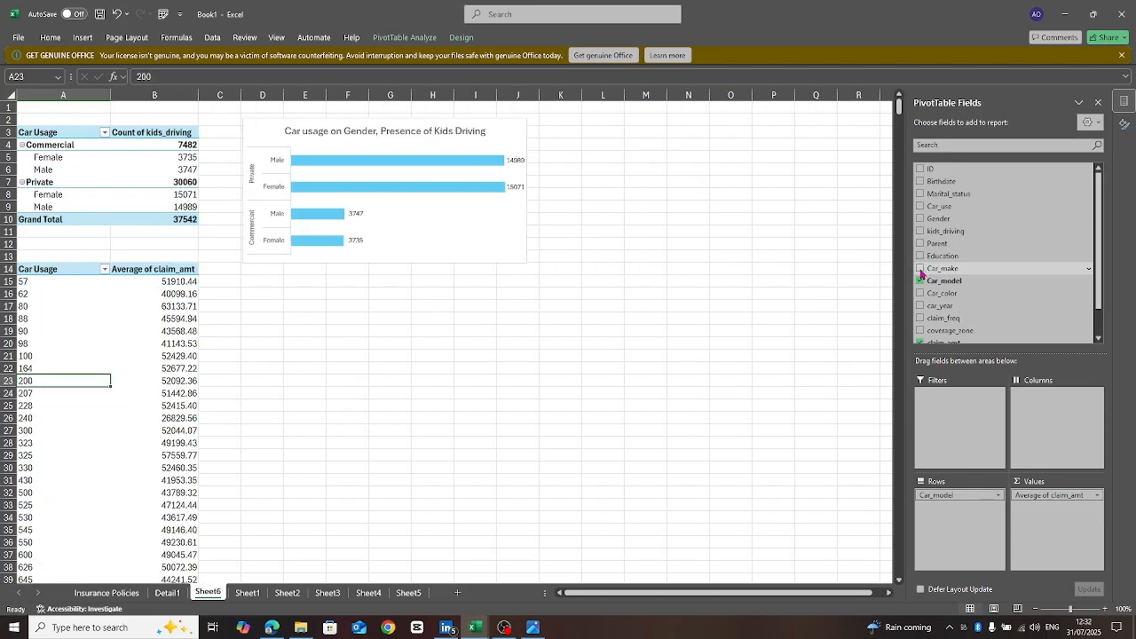
{"action": "left_click", "coordinate": [920, 270]}
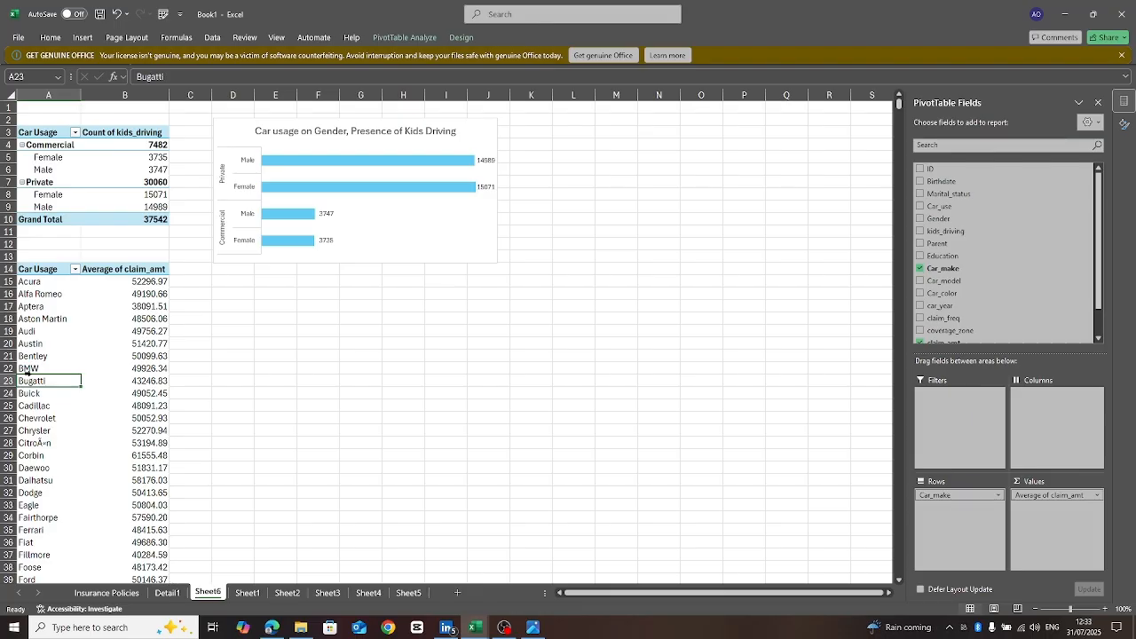
- Insert a clustered column chart of average claim_amt by Car_make and place it below the car usage chart
{"action": "left_click", "coordinate": [83, 39]}
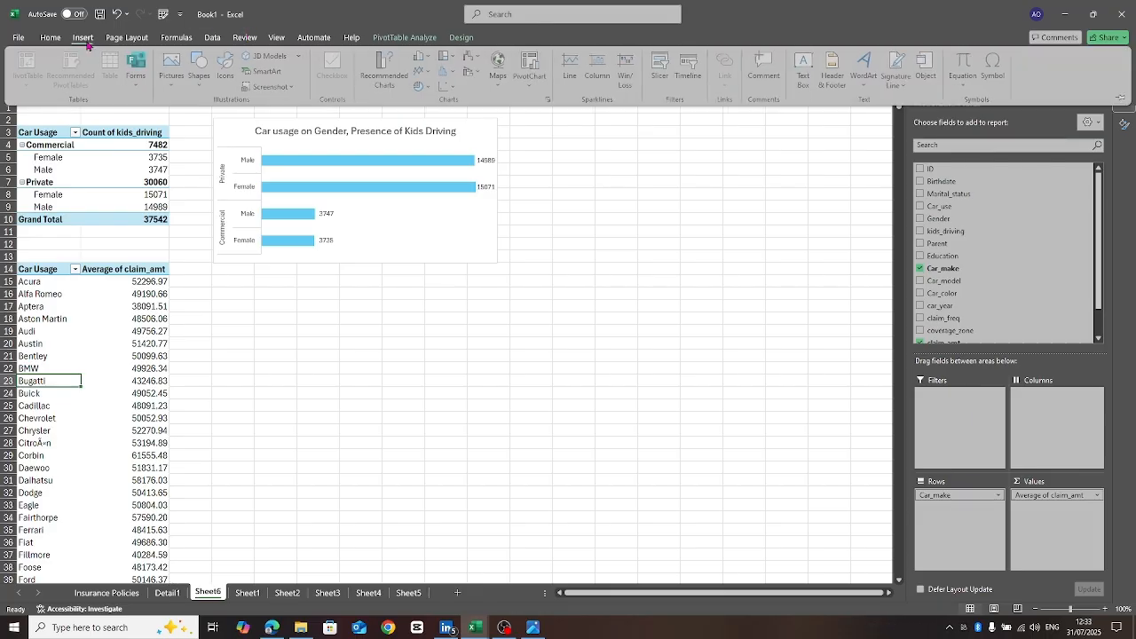
{"action": "left_click", "coordinate": [385, 67]}
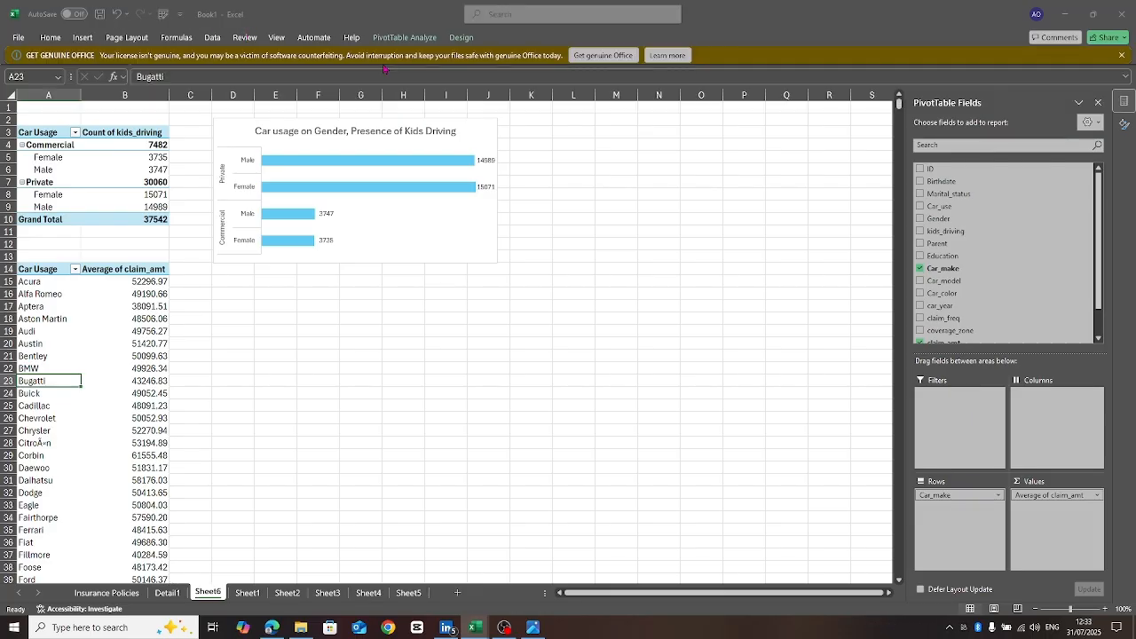
{"action": "mouse_move", "coordinate": [504, 256]}
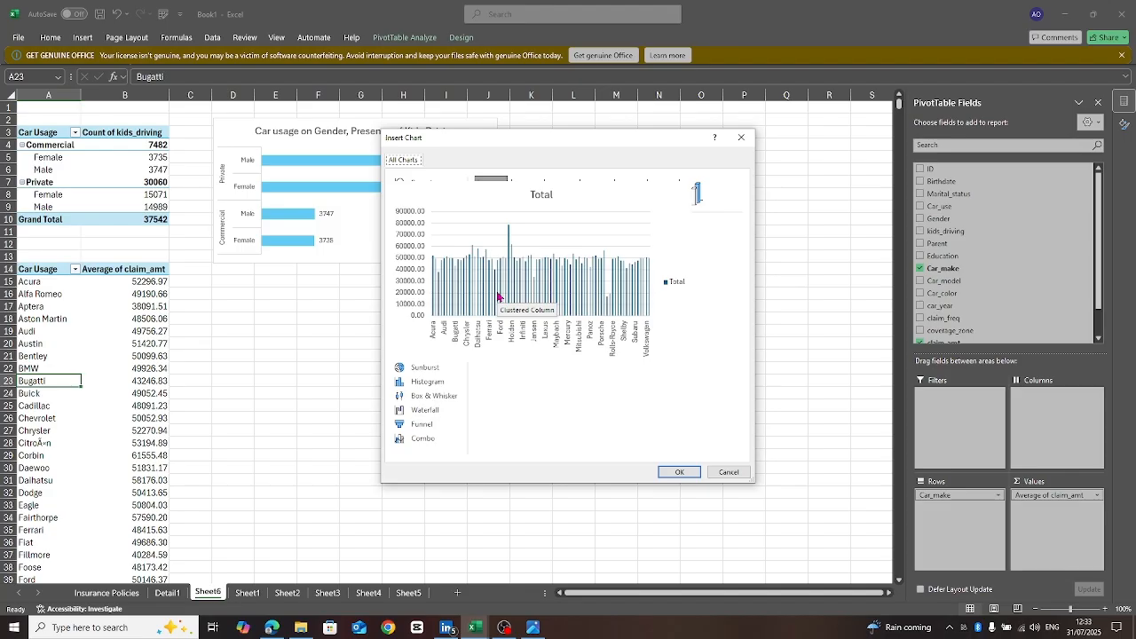
{"action": "left_click", "coordinate": [679, 473]}
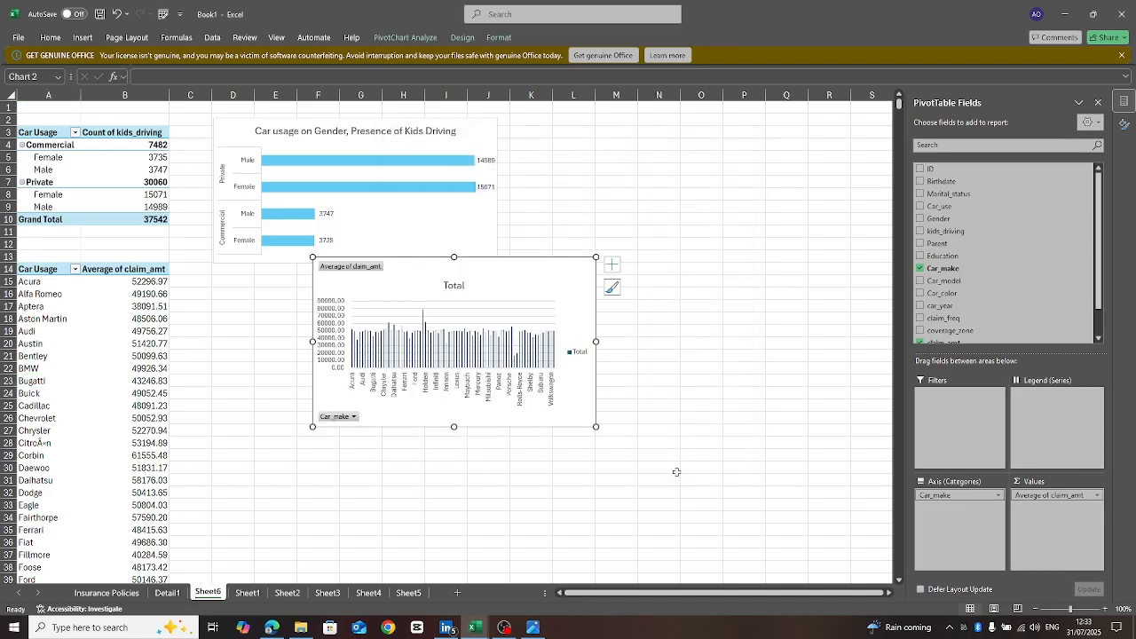
{"action": "left_click_drag", "start_coordinate": [539, 266], "coordinate": [444, 305]}
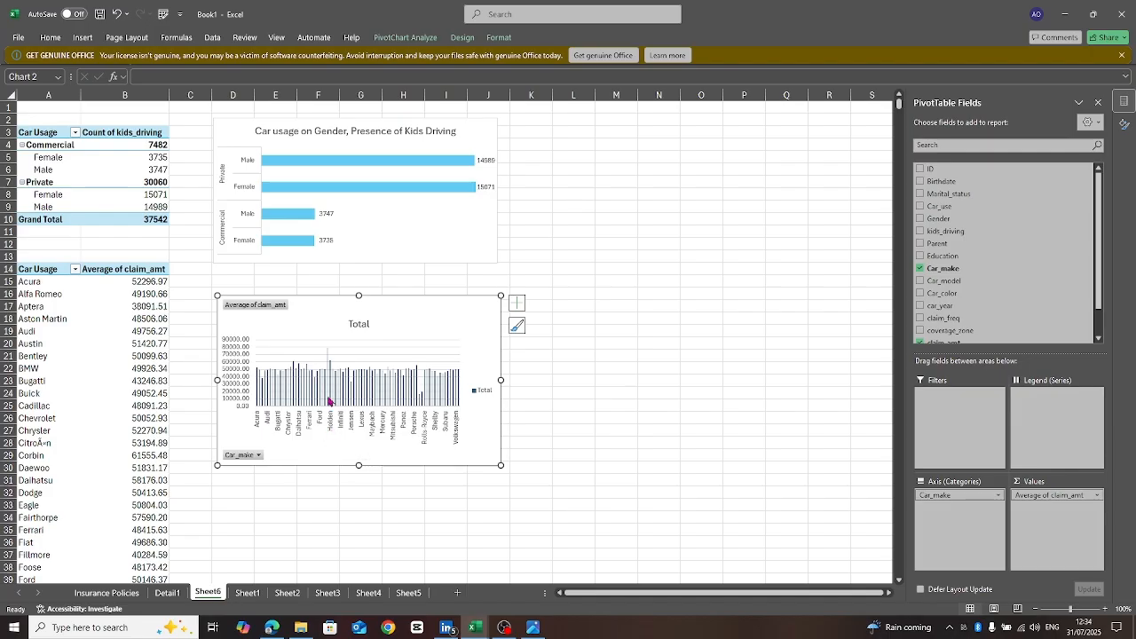
- Change the title of the new column chart to "Avg Claim Amount By Car Make"
{"action": "left_click", "coordinate": [364, 322]}
{"action": "double_click", "coordinate": [364, 322]}
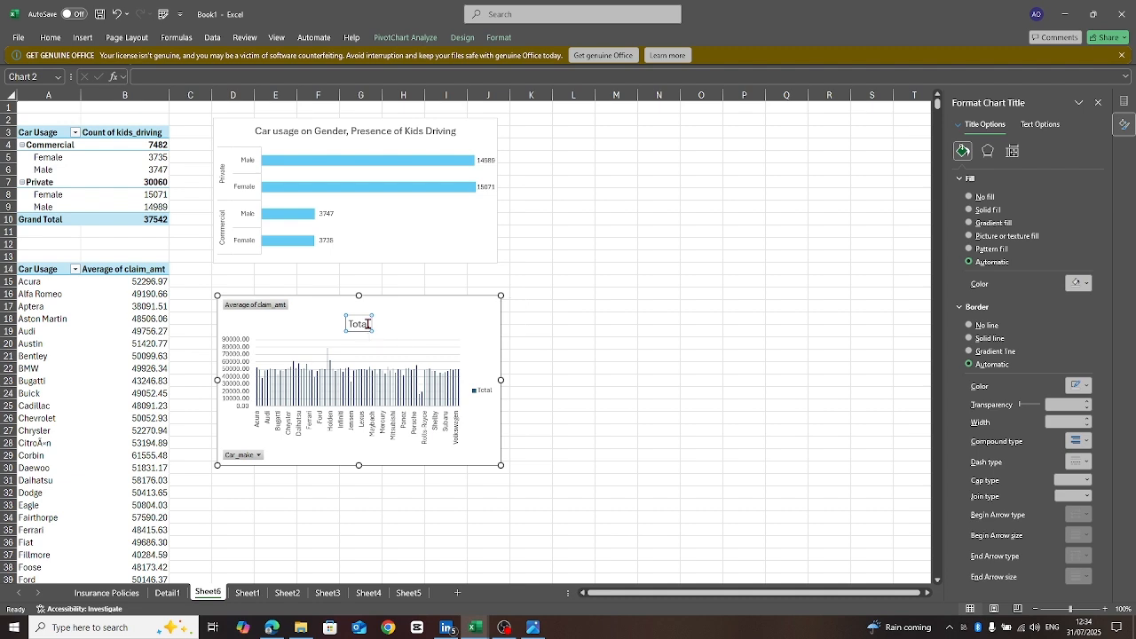
{"action": "key", "text": "BackSpace"}
{"action": "key", "text": "BackSpace"}
{"action": "key", "text": "BackSpace"}
{"action": "key", "text": "BackSpace"}
{"action": "key", "text": "BackSpace"}
{"action": "type", "text": "Car Usage"}
{"action": "key", "text": "BackSpace"}
{"action": "key", "text": "BackSpace"}
{"action": "key", "text": "BackSpace"}
{"action": "key", "text": "BackSpace"}
{"action": "key", "text": "BackSpace"}
{"action": "key", "text": "BackSpace"}
{"action": "type", "text": "make by"}
{"action": "key", "text": "BackSpace"}
{"action": "key", "text": "BackSpace"}
{"action": "key", "text": "BackSpace"}
{"action": "key", "text": "BackSpace"}
{"action": "key", "text": "BackSpace"}
{"action": "key", "text": "BackSpace"}
{"action": "key", "text": "BackSpace"}
{"action": "key", "text": "BackSpace"}
{"action": "key", "text": "BackSpace"}
{"action": "key", "text": "BackSpace"}
{"action": "type", "text": "laim Amount"}
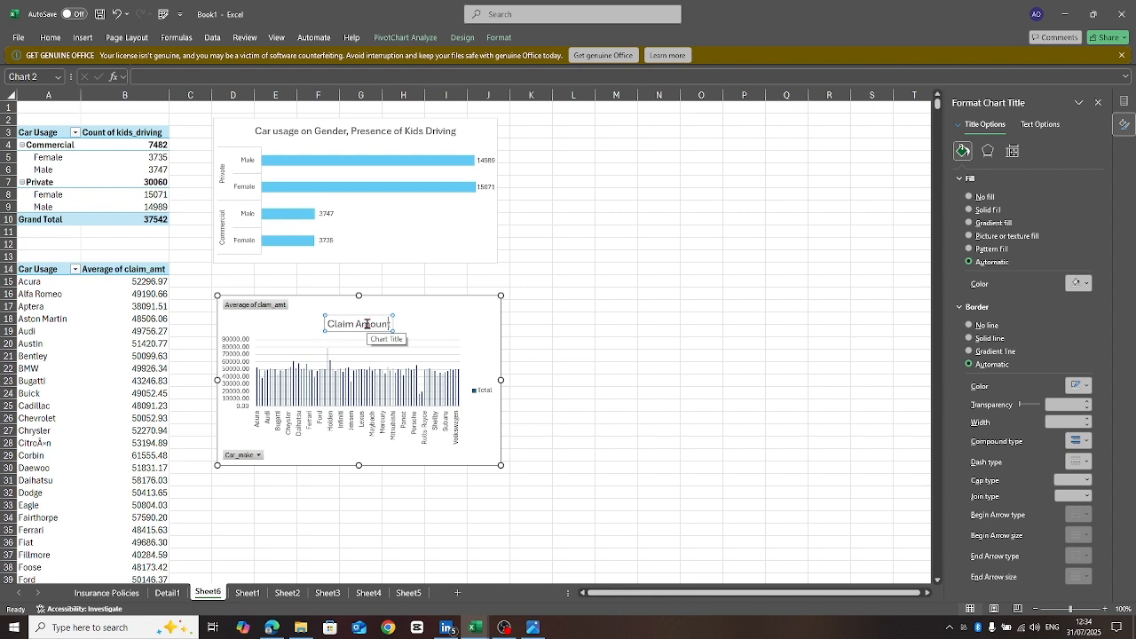
{"action": "type", "text": " By Ca"}
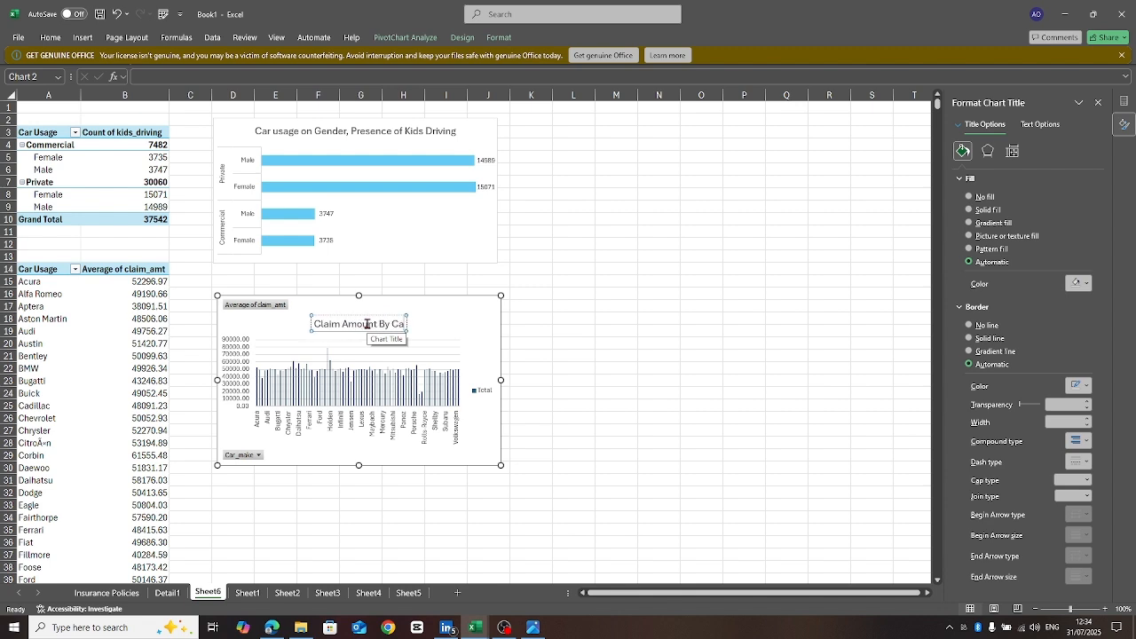
{"action": "type", "text": "r Make"}
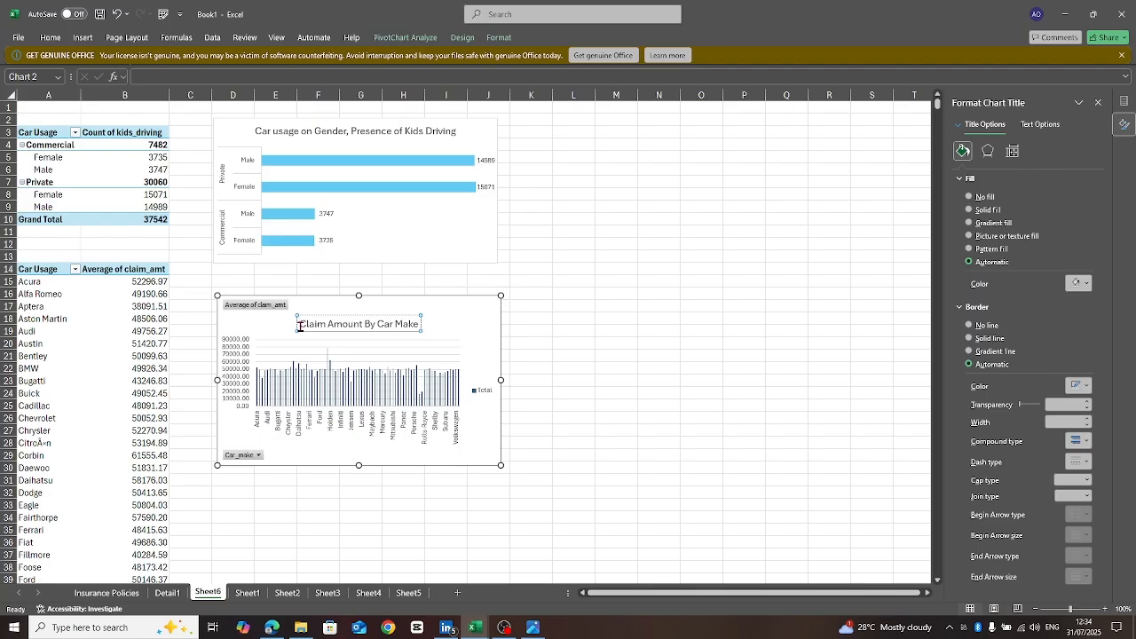
{"action": "type", "text": "Ave"}
{"action": "key", "text": "BackSpace"}
{"action": "type", "text": "g"}
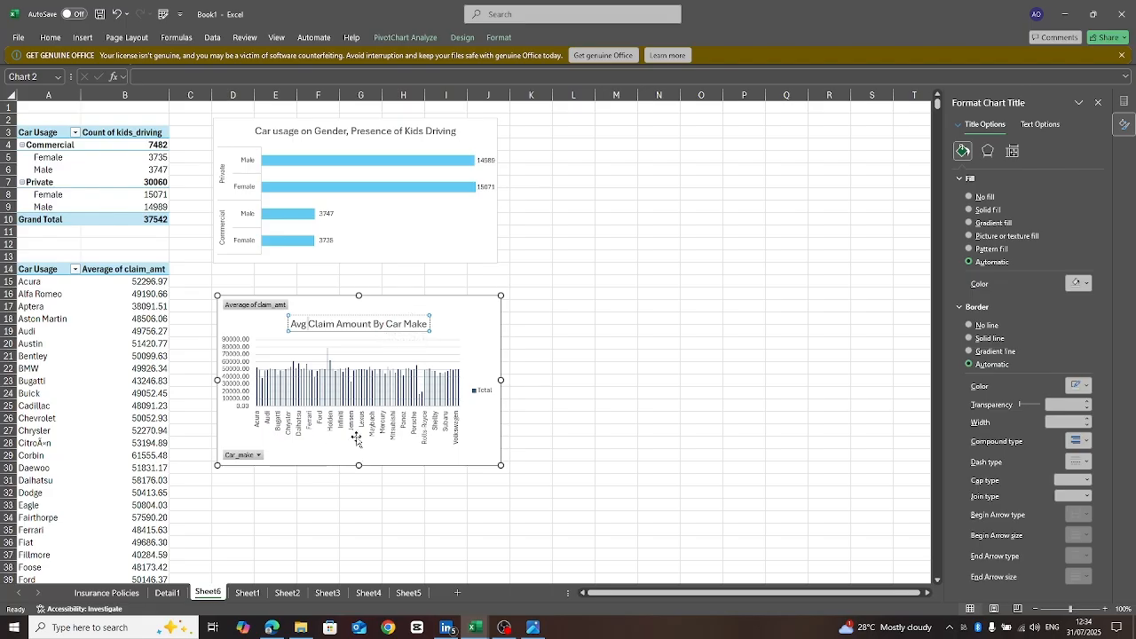
- Hide all field buttons on the average claim amount chart and delete its legend
{"action": "right_click", "coordinate": [253, 309]}
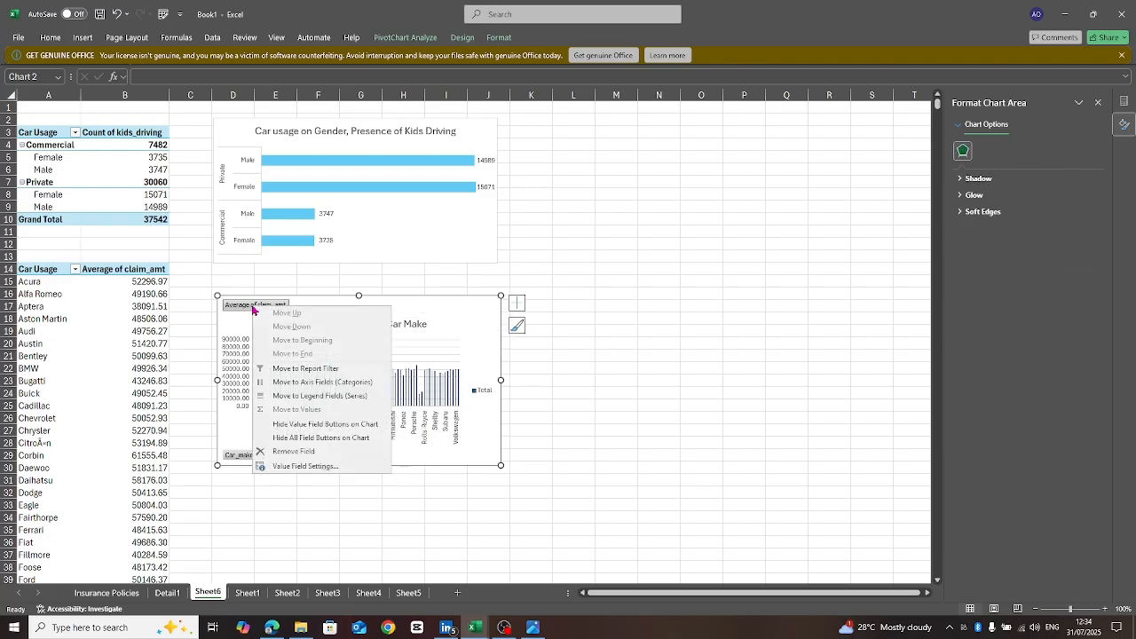
{"action": "left_click", "coordinate": [294, 443]}
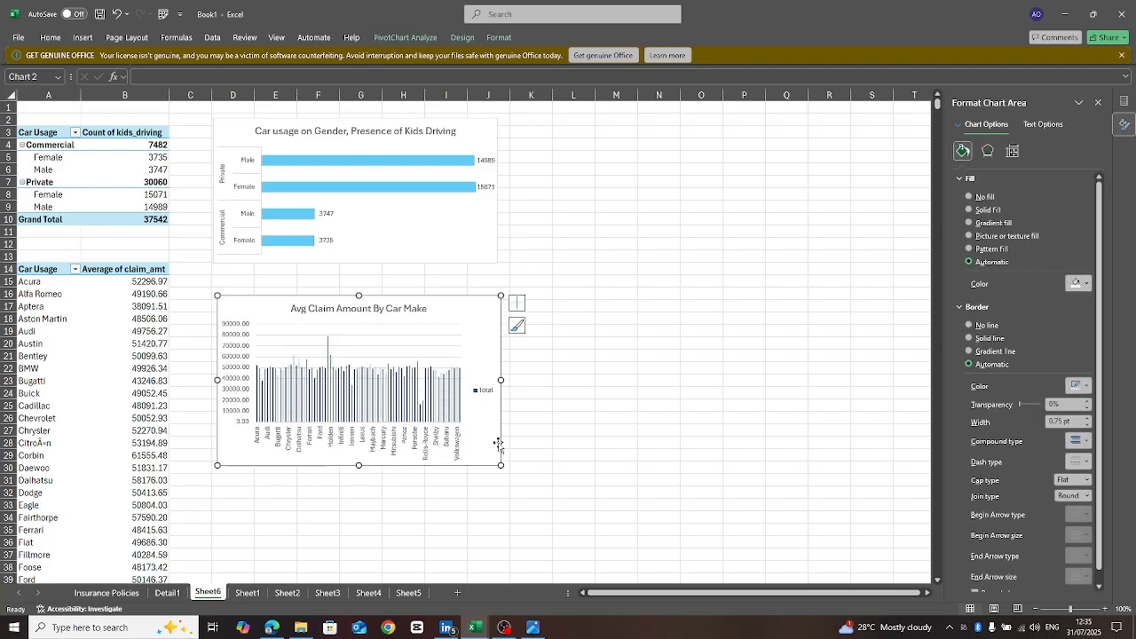
{"action": "left_click", "coordinate": [483, 397]}
{"action": "key", "text": "Delete"}
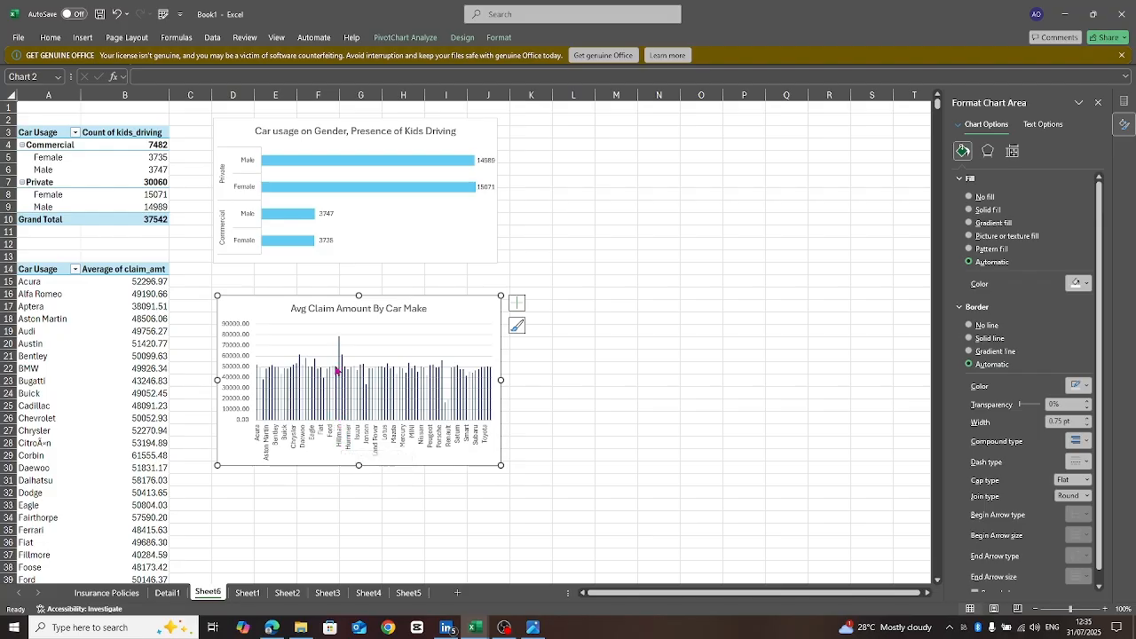
- Rename the row header in cell A14 of the claim amount PivotTable as "Car Make"
{"action": "mouse_move", "coordinate": [340, 348]}
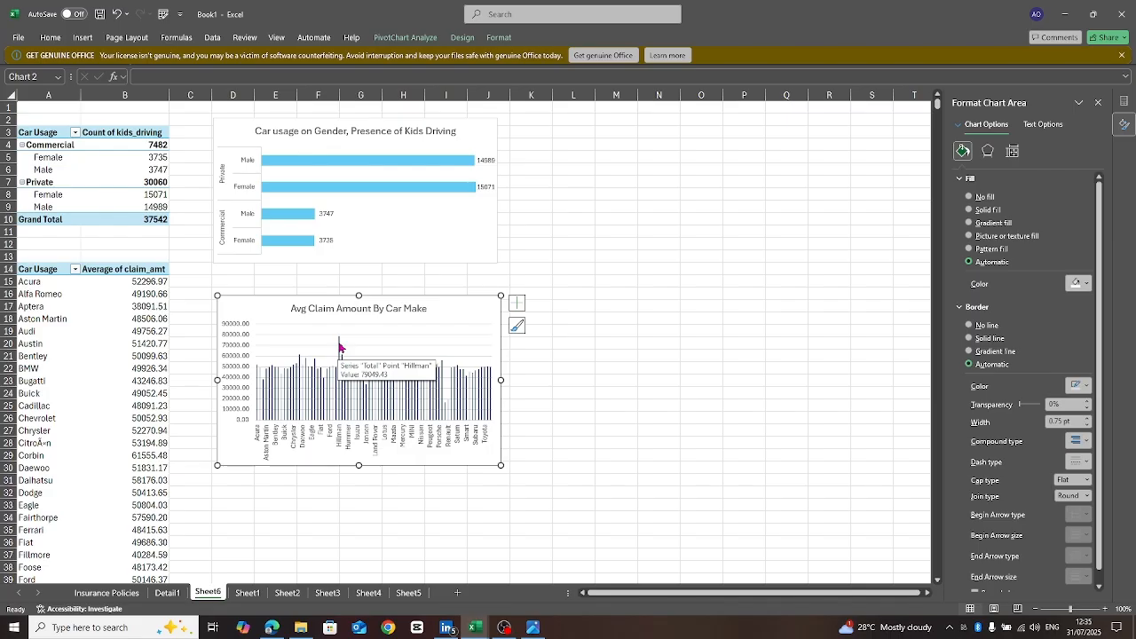
{"action": "mouse_move", "coordinate": [271, 389]}
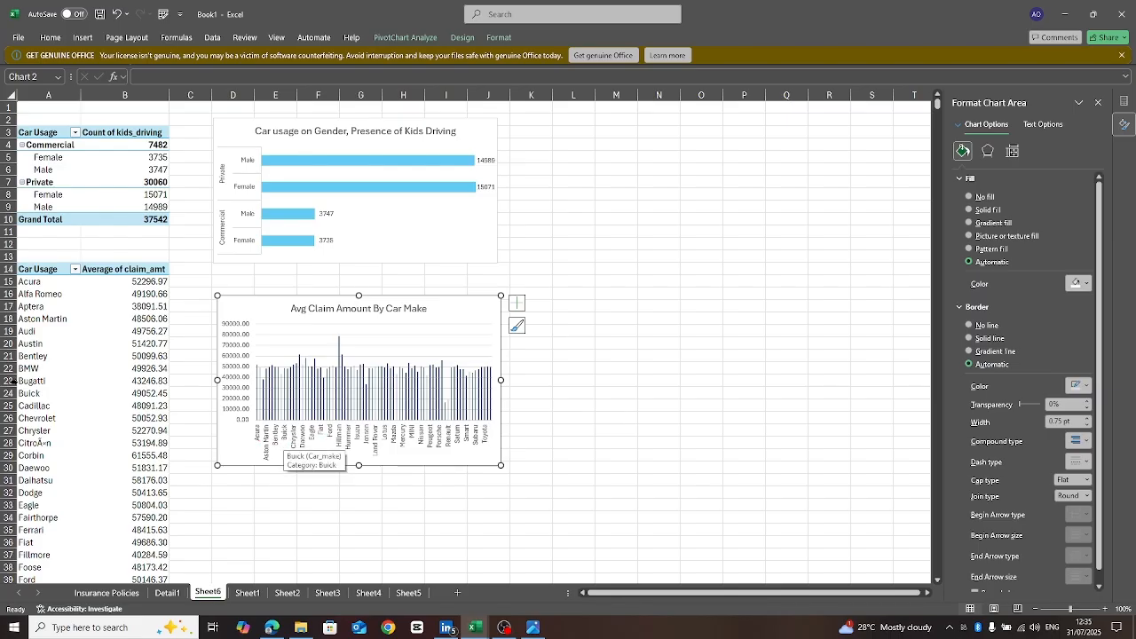
{"action": "double_click", "coordinate": [59, 269]}
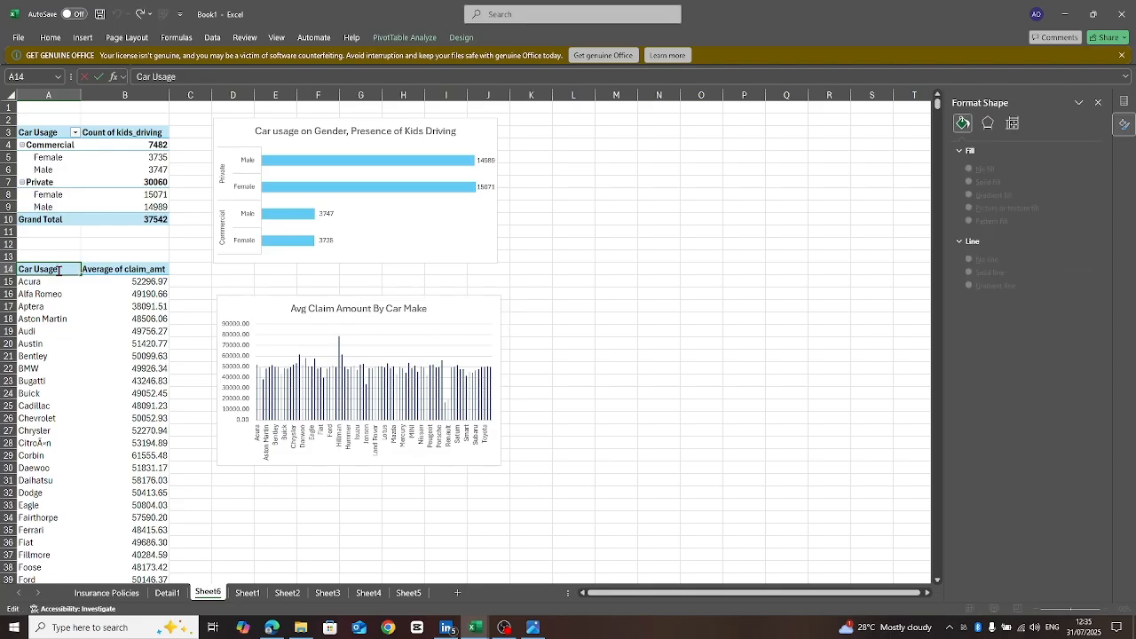
{"action": "key", "text": "BackSpace"}
{"action": "key", "text": "BackSpace"}
{"action": "key", "text": "BackSpace"}
{"action": "key", "text": "BackSpace"}
{"action": "type", "text": "M"}
{"action": "key", "text": "Return"}
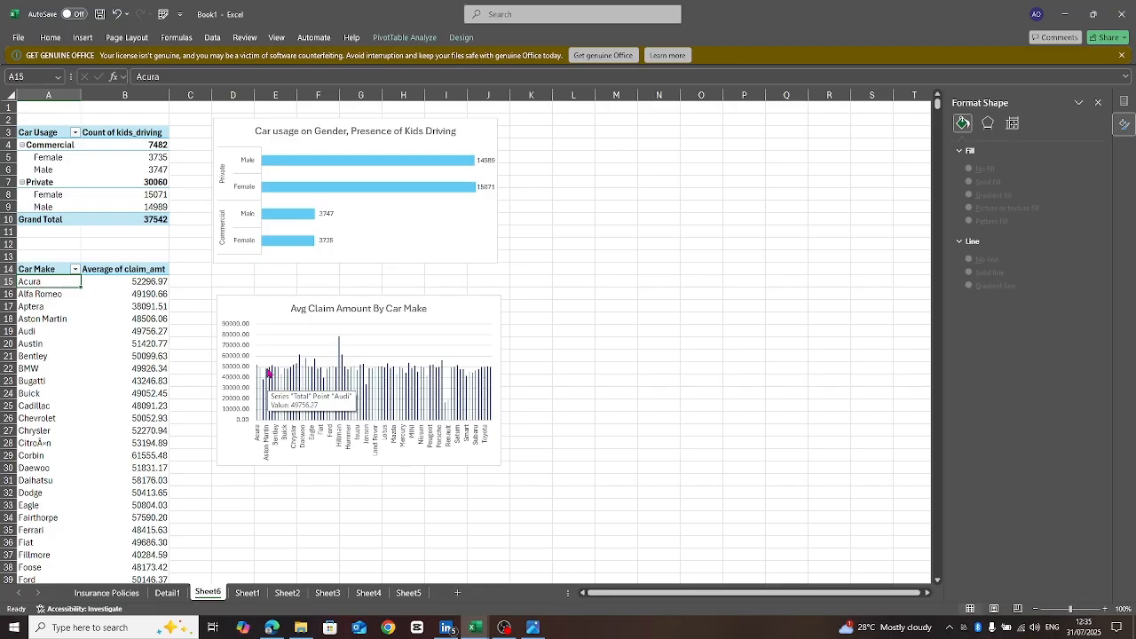
- Remove the gridlines from the Avg Claim Amount By Car Make chart
{"action": "left_click", "coordinate": [270, 373]}
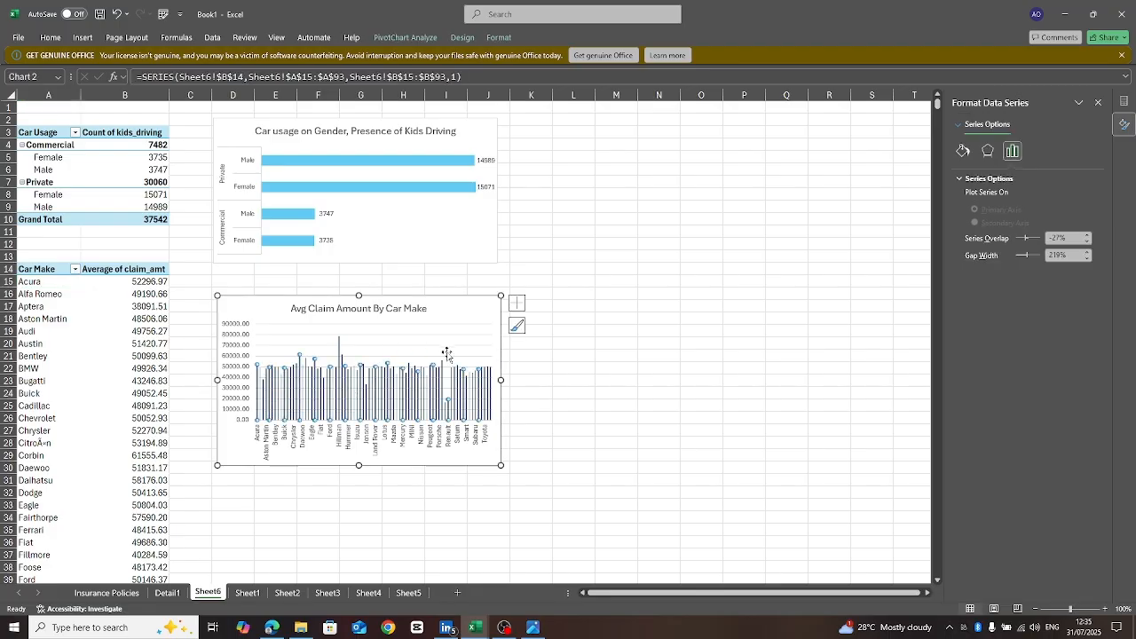
{"action": "left_click", "coordinate": [518, 417]}
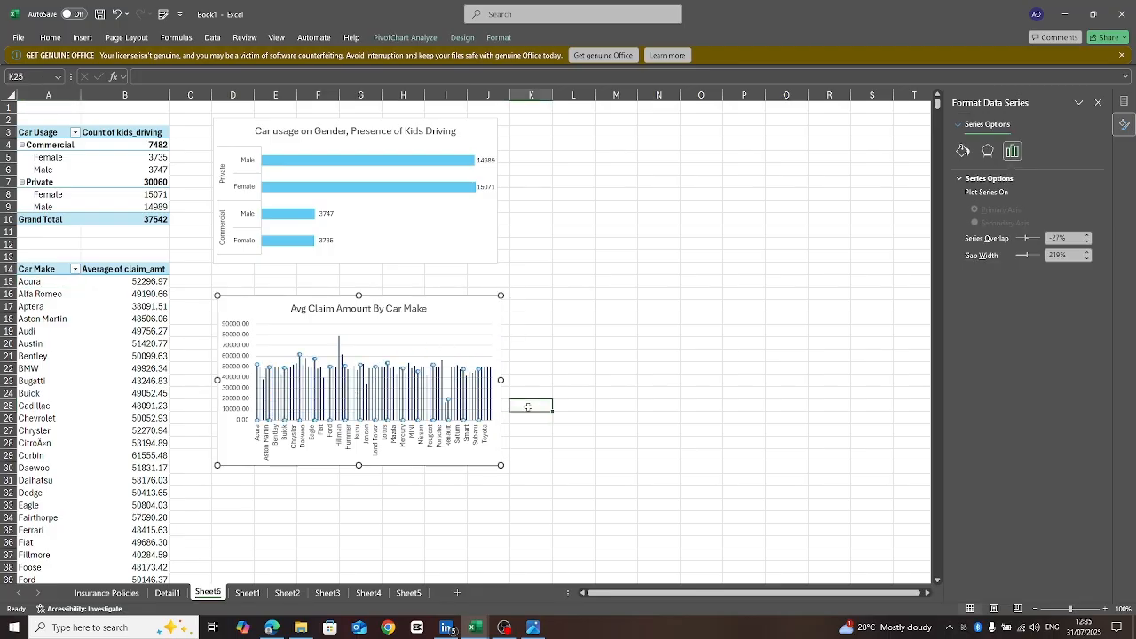
{"action": "left_click", "coordinate": [452, 353]}
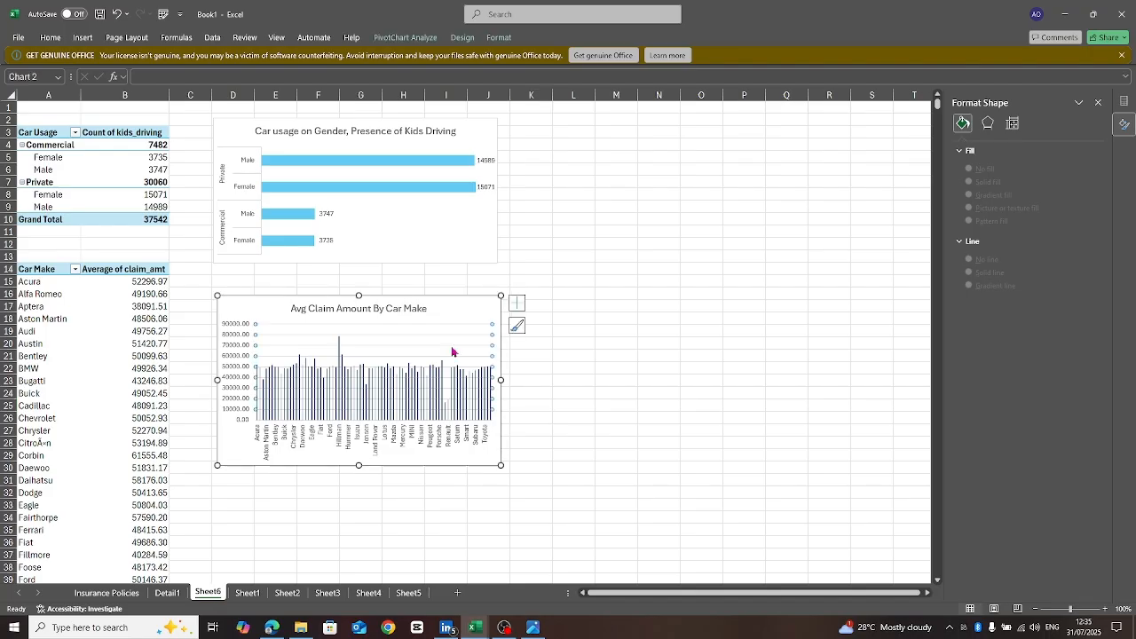
{"action": "left_click", "coordinate": [517, 302]}
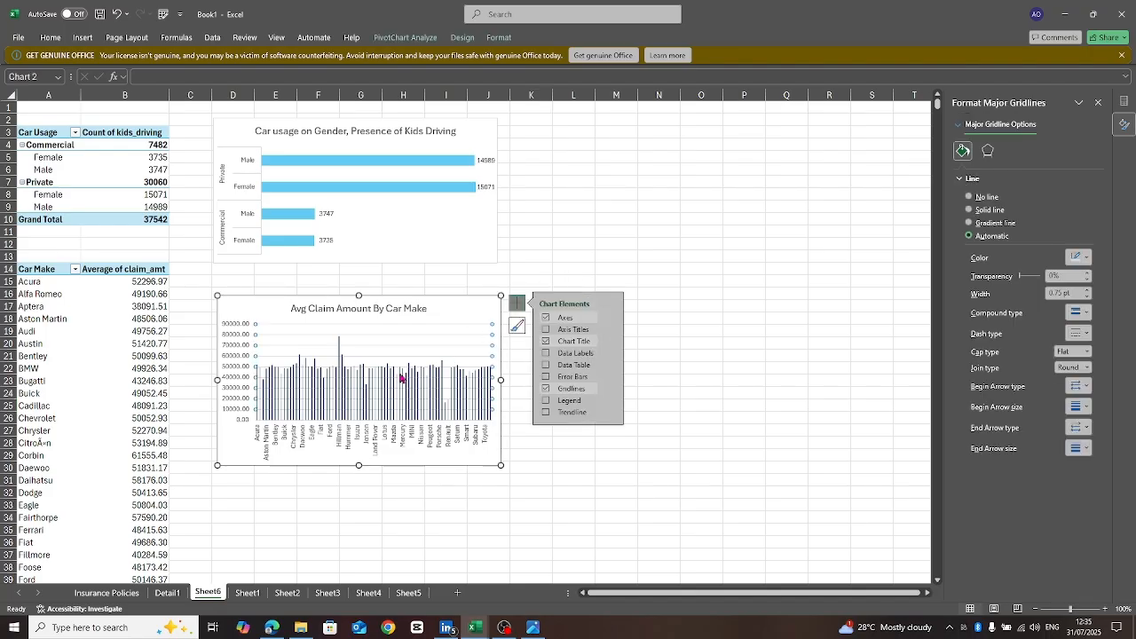
{"action": "left_click", "coordinate": [547, 391]}
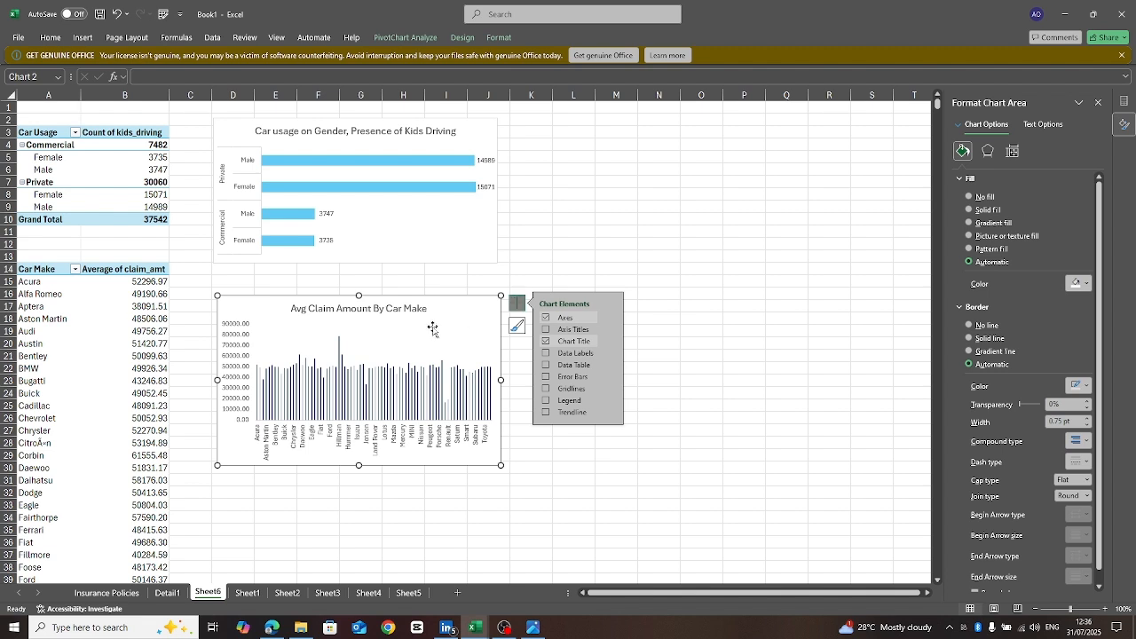
- Try Car_model in place of Car_make as the row field of the claim amount PivotTable and restore Car_make
{"action": "left_click", "coordinate": [97, 370]}
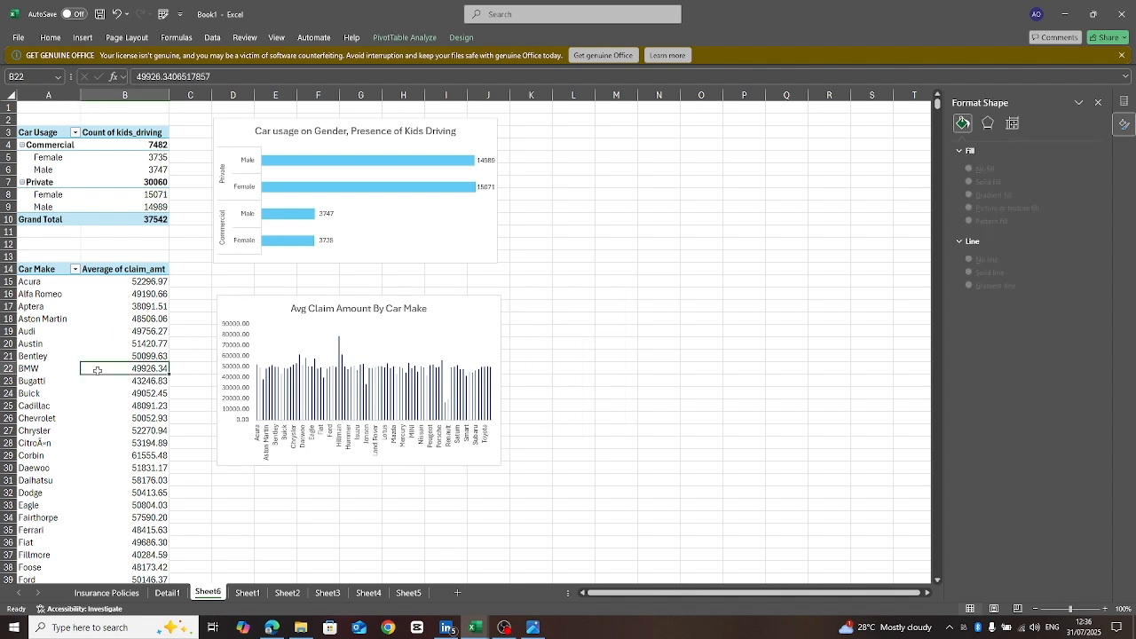
{"action": "left_click", "coordinate": [1125, 101]}
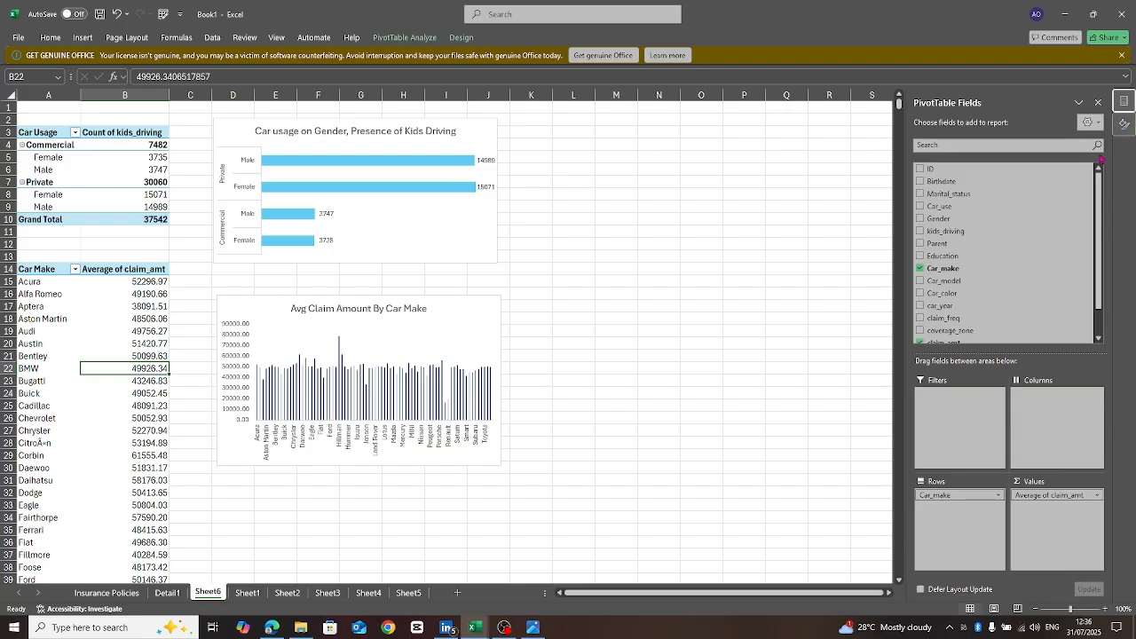
{"action": "left_click", "coordinate": [920, 269]}
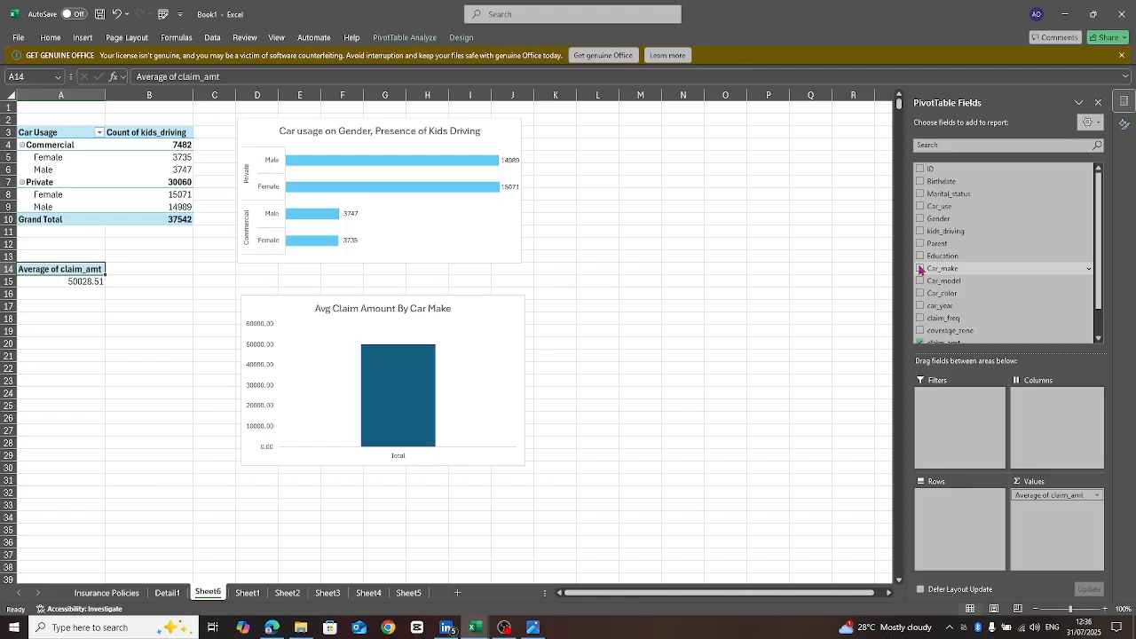
{"action": "left_click", "coordinate": [921, 281]}
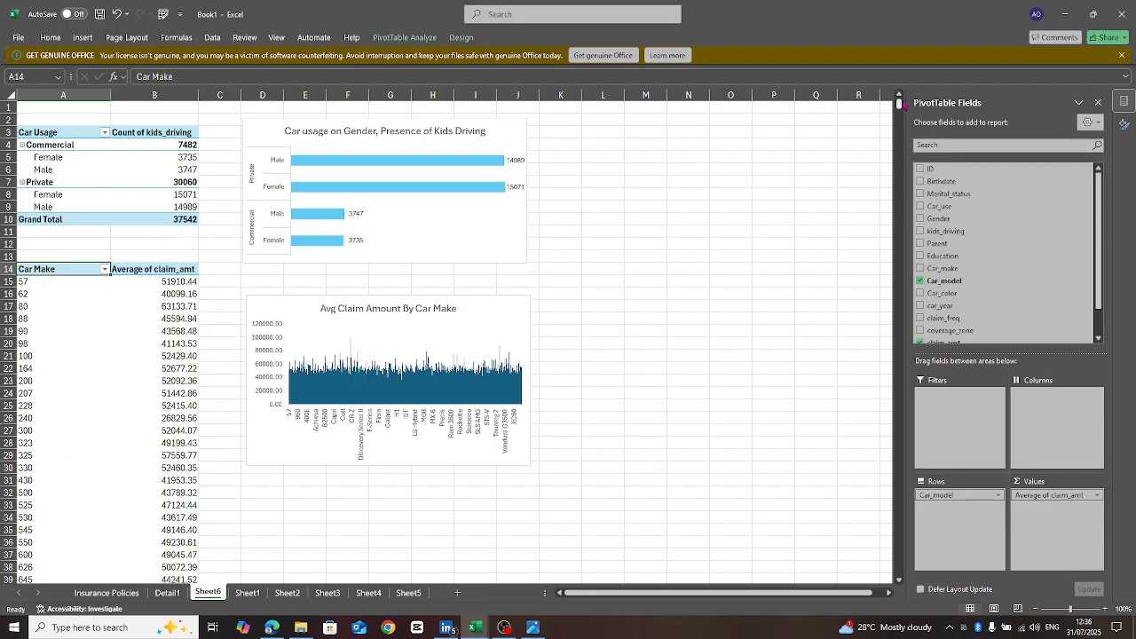
{"action": "mouse_move", "coordinate": [899, 103]}
{"action": "left_mouse_down"}
{"action": "mouse_move", "coordinate": [910, 191]}
{"action": "mouse_move", "coordinate": [890, 96]}
{"action": "left_mouse_up"}
{"action": "left_click", "coordinate": [921, 280]}
{"action": "left_click", "coordinate": [920, 268]}
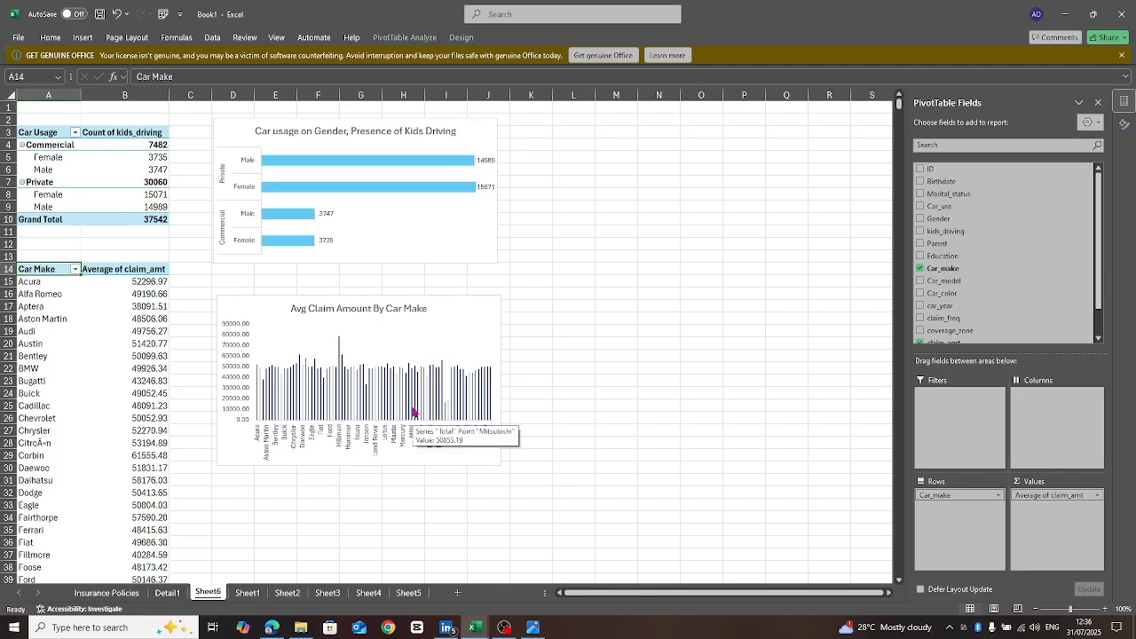
- Recolor the columns of the average claim amount chart with a light blue solid fill and deselect the chart
{"action": "left_click", "coordinate": [344, 406]}
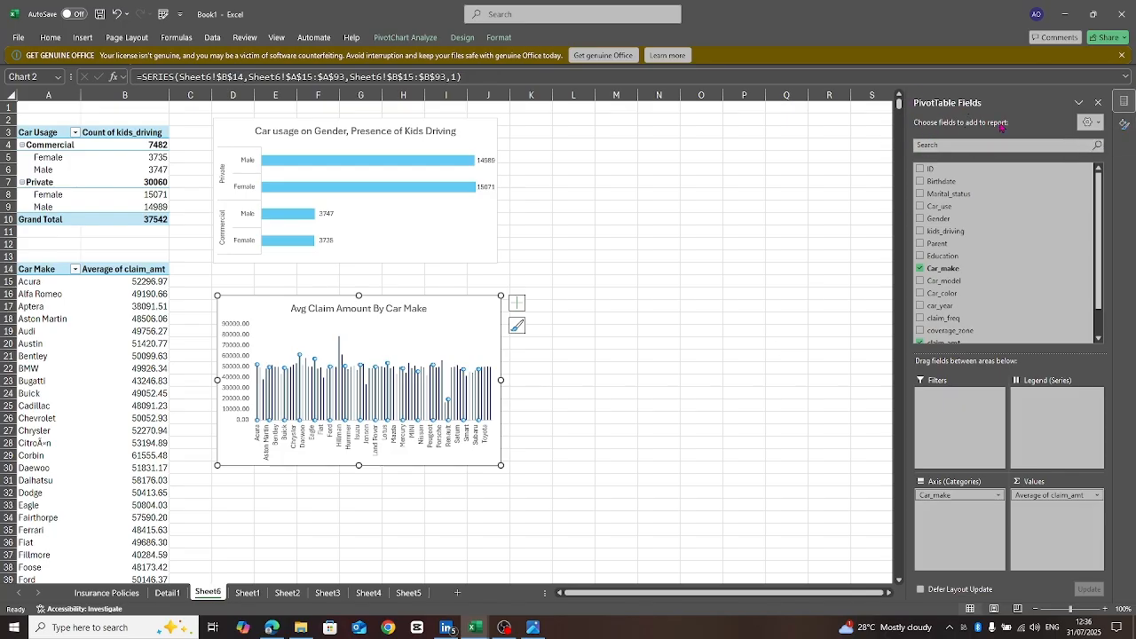
{"action": "left_click", "coordinate": [1124, 126]}
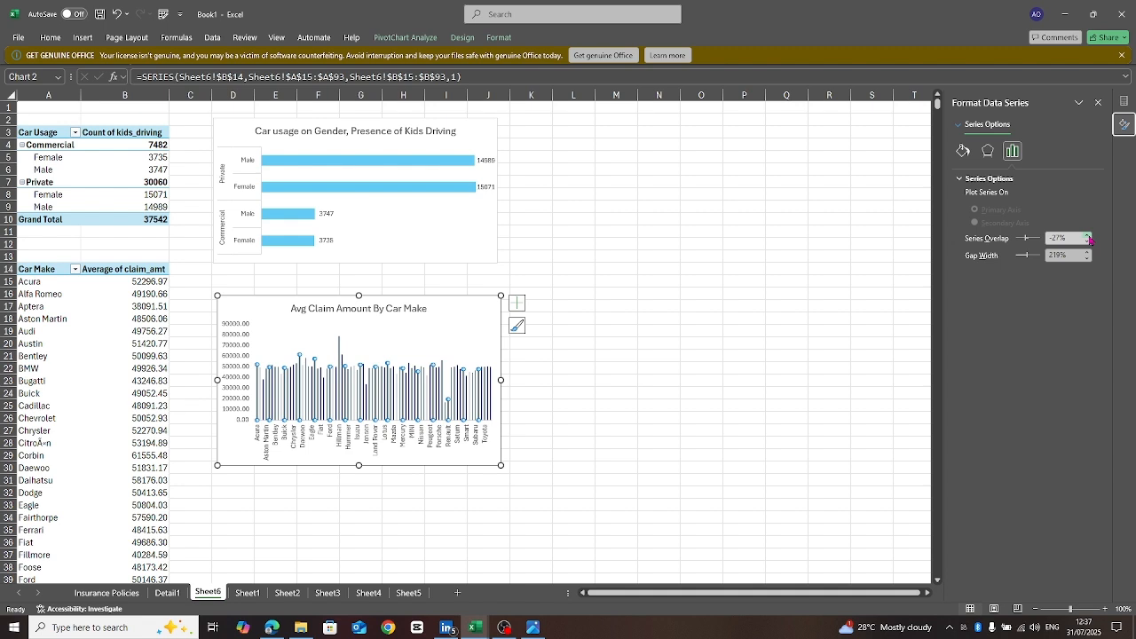
{"action": "left_click", "coordinate": [963, 151]}
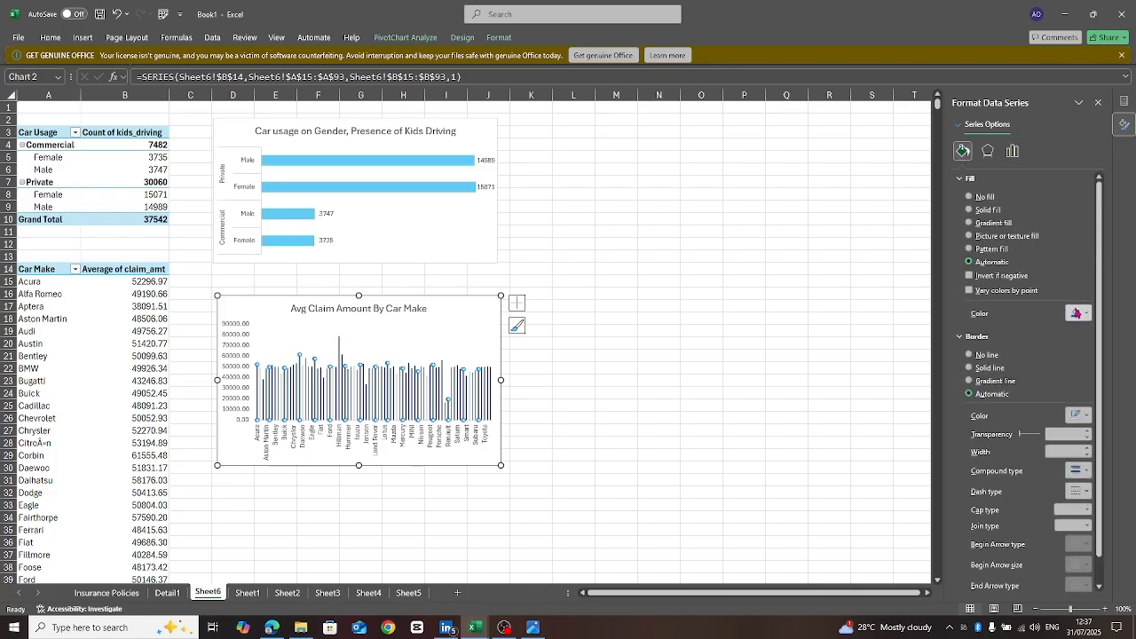
{"action": "left_click", "coordinate": [1090, 314]}
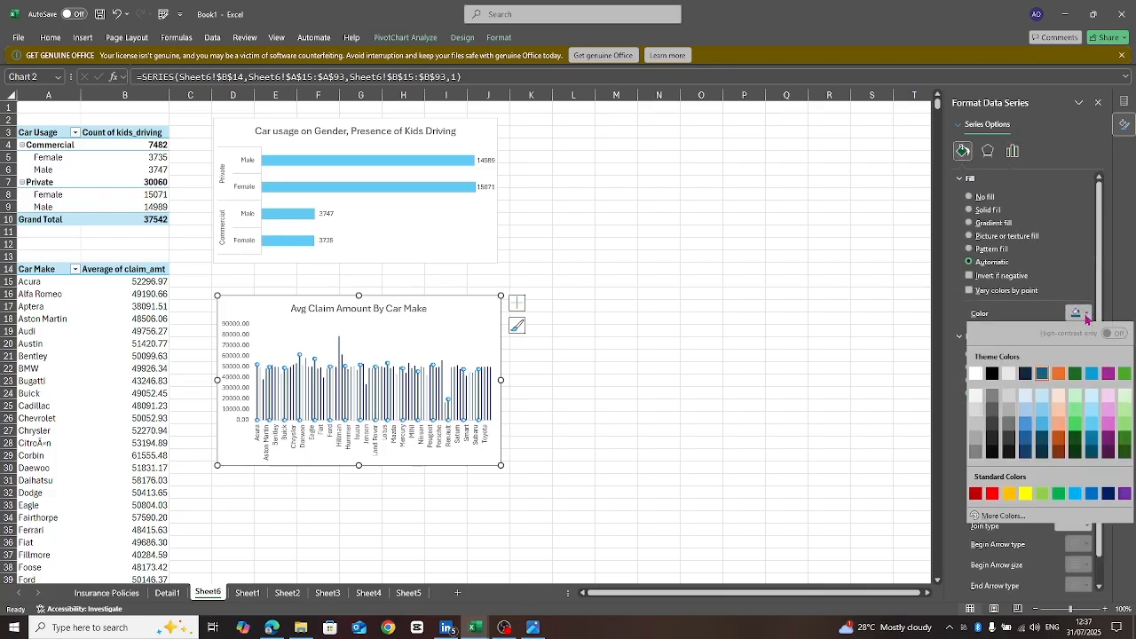
{"action": "left_click", "coordinate": [1045, 412]}
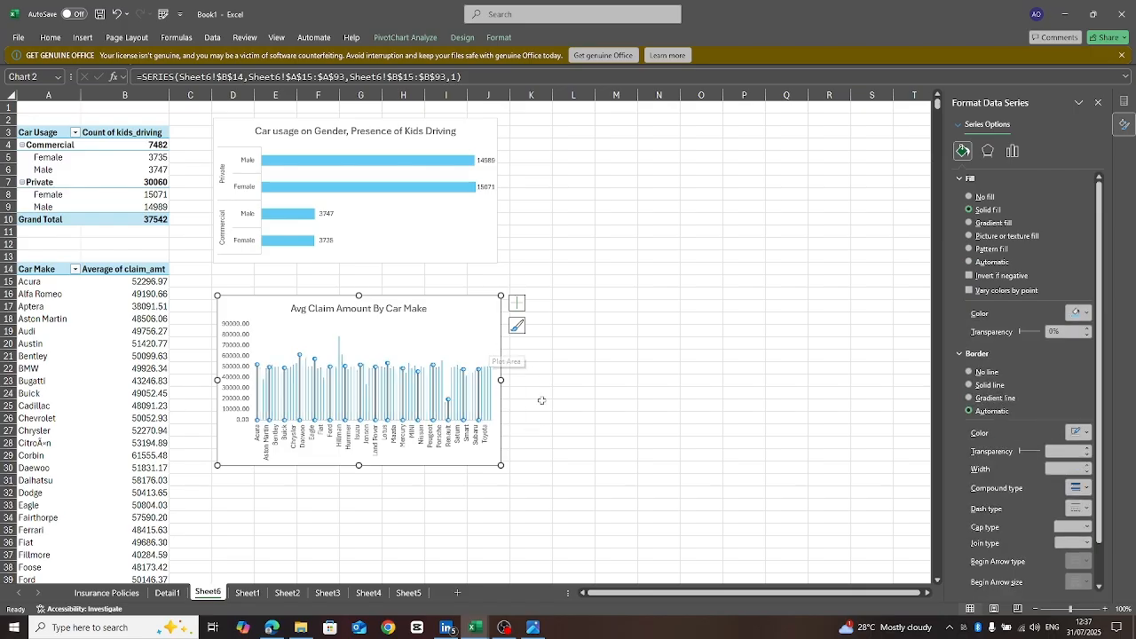
{"action": "left_click", "coordinate": [542, 402]}
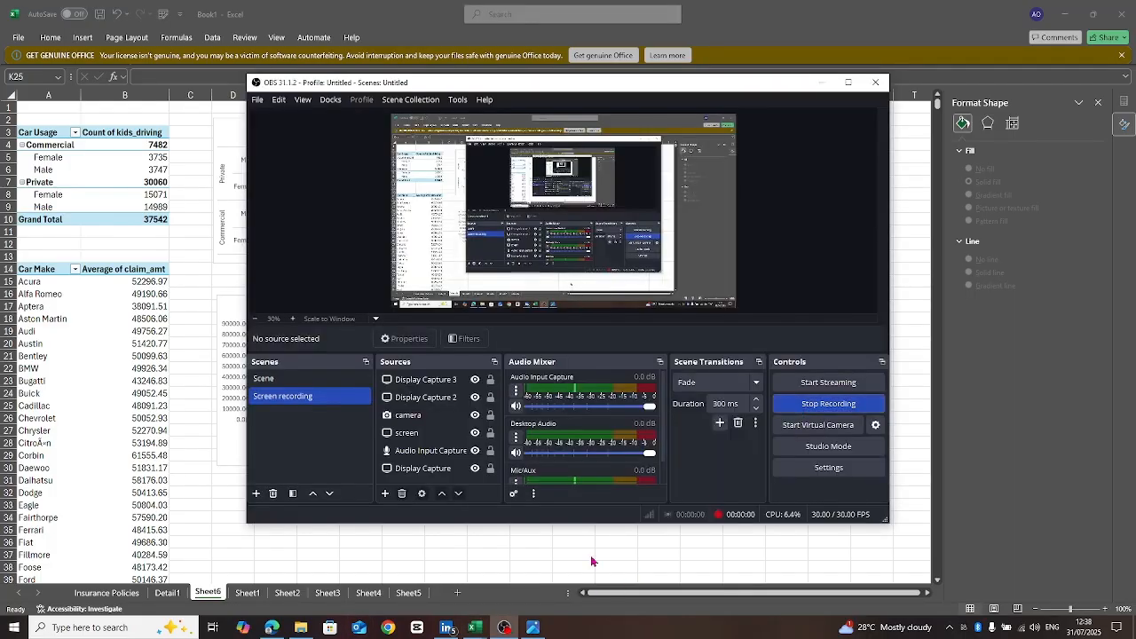
{"action": "left_click", "coordinate": [591, 557]}
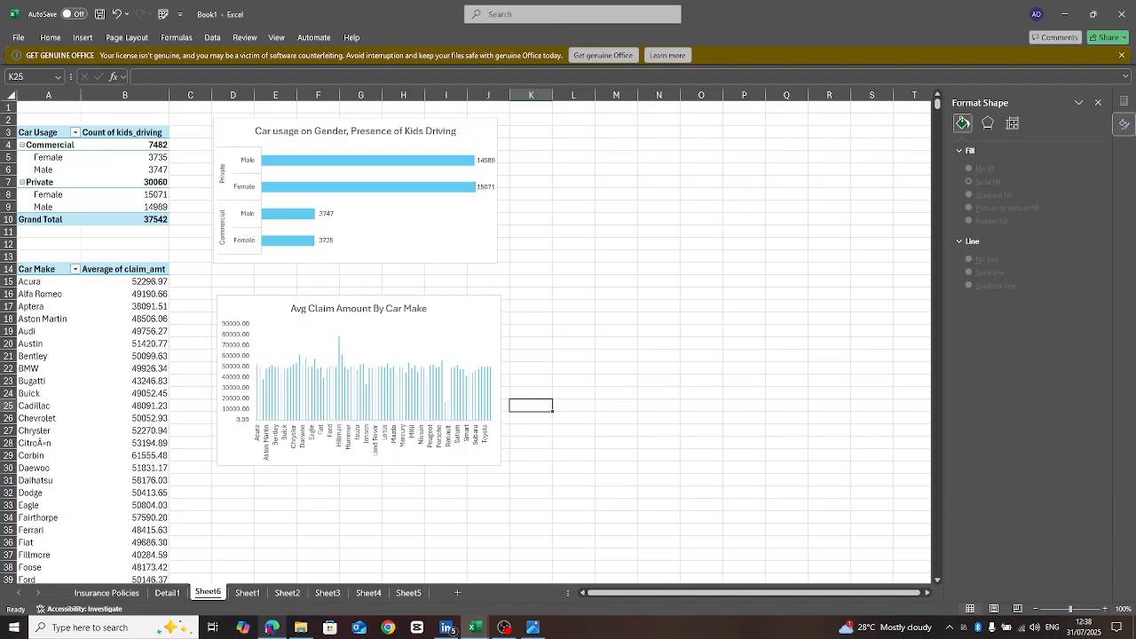
- Read question 3 on education level and claims in the Car Insurance questions PDF and return to the Book1 workbook in Excel
{"action": "left_click", "coordinate": [271, 628]}
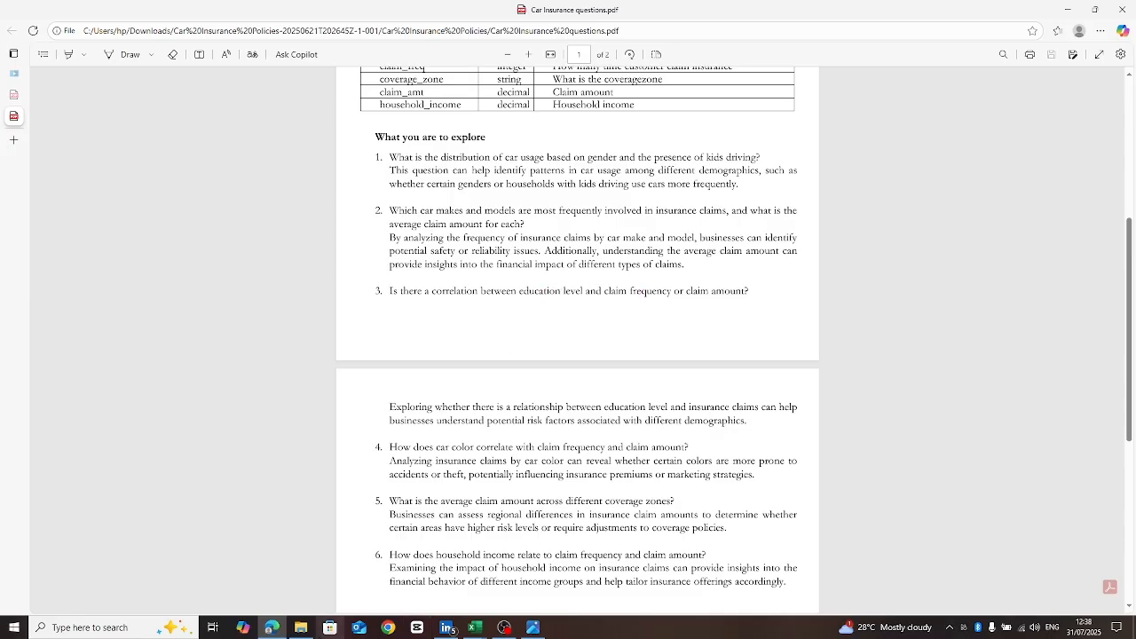
{"action": "mouse_move", "coordinate": [477, 627]}
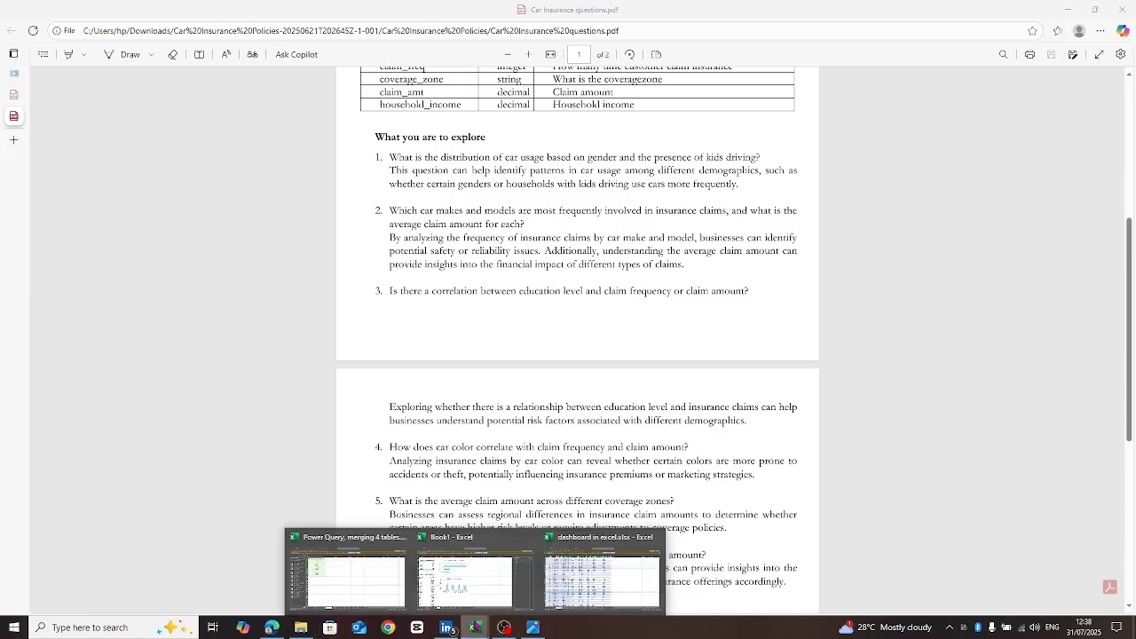
{"action": "left_click", "coordinate": [460, 587]}
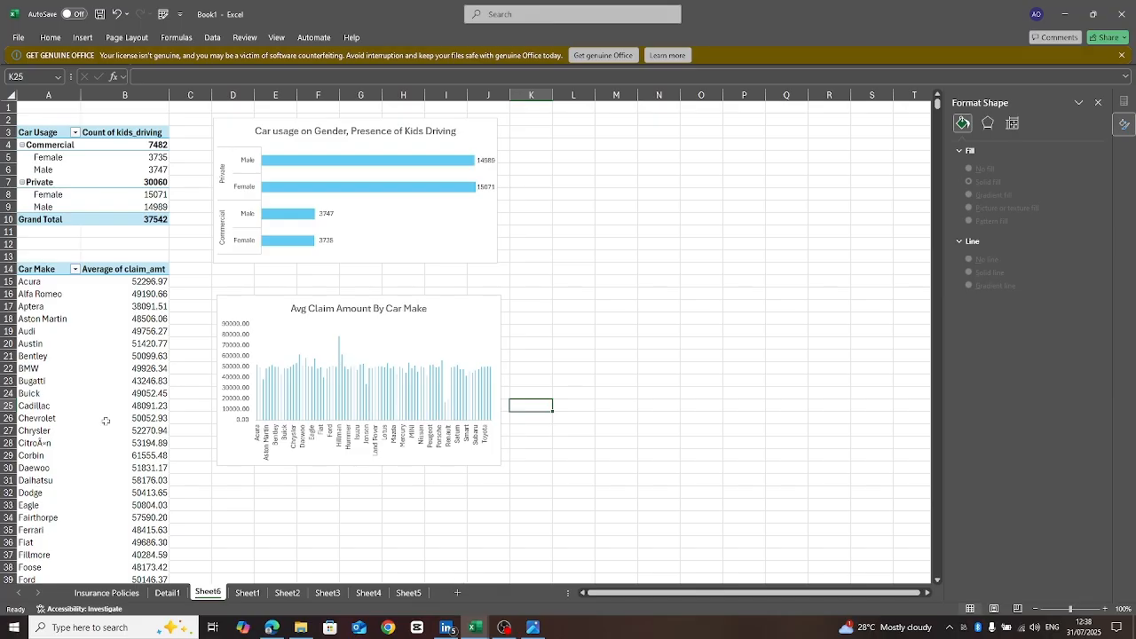
- Copy the whole claim amount PivotTable and paste the copy at cell L2
{"action": "left_click", "coordinate": [71, 388]}
{"action": "left_click", "coordinate": [123, 395]}
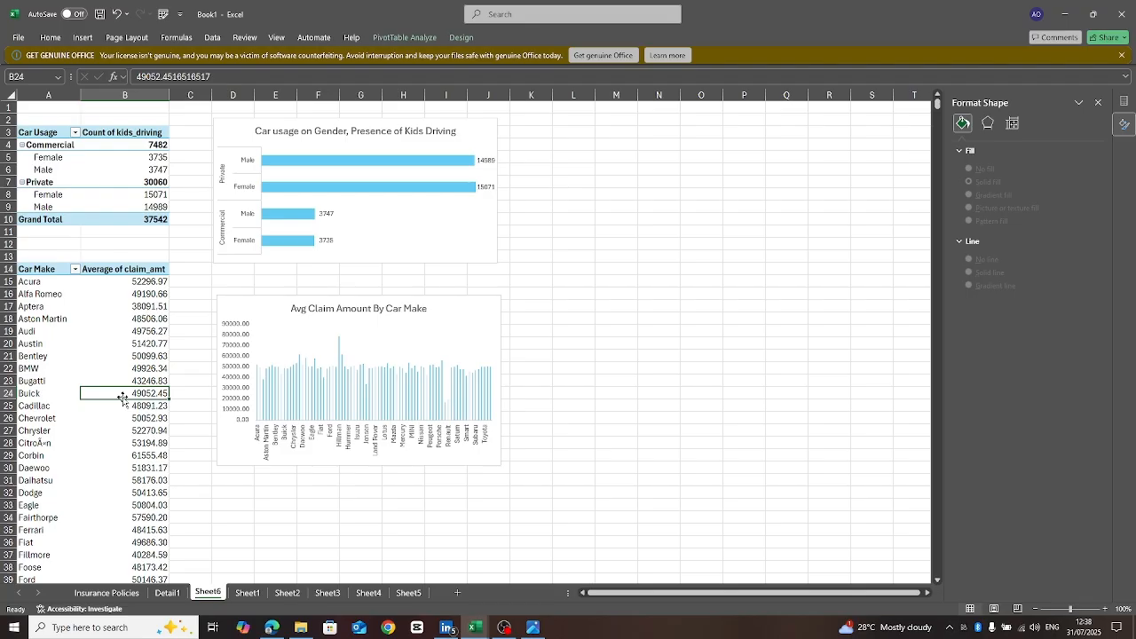
{"action": "key", "text": "ctrl+a"}
{"action": "key", "text": "ctrl+c"}
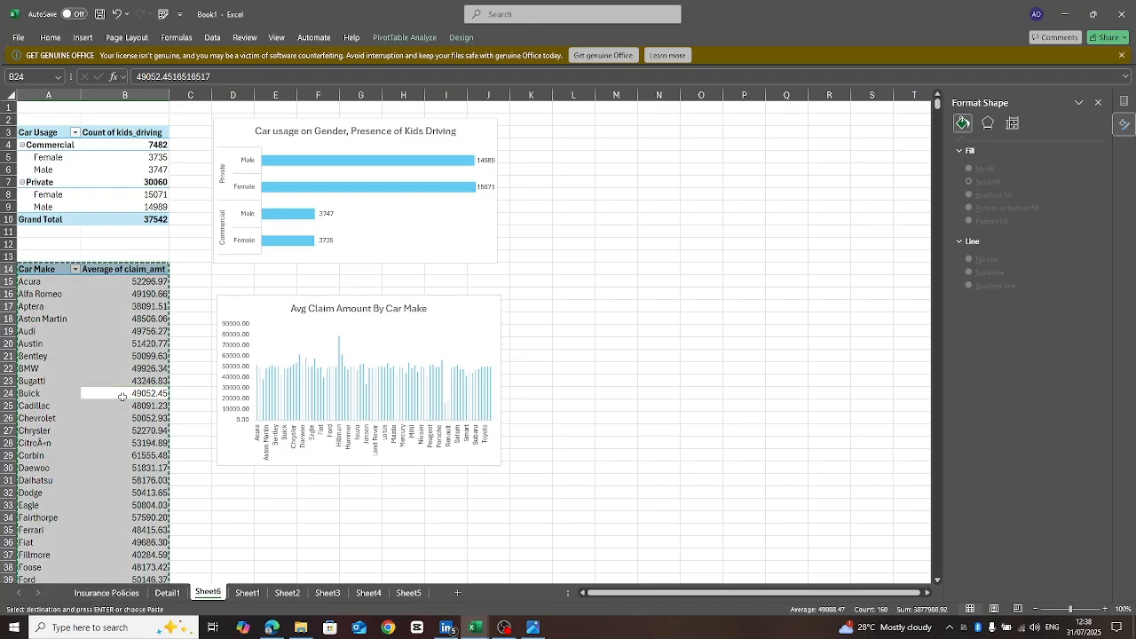
{"action": "left_click", "coordinate": [583, 120]}
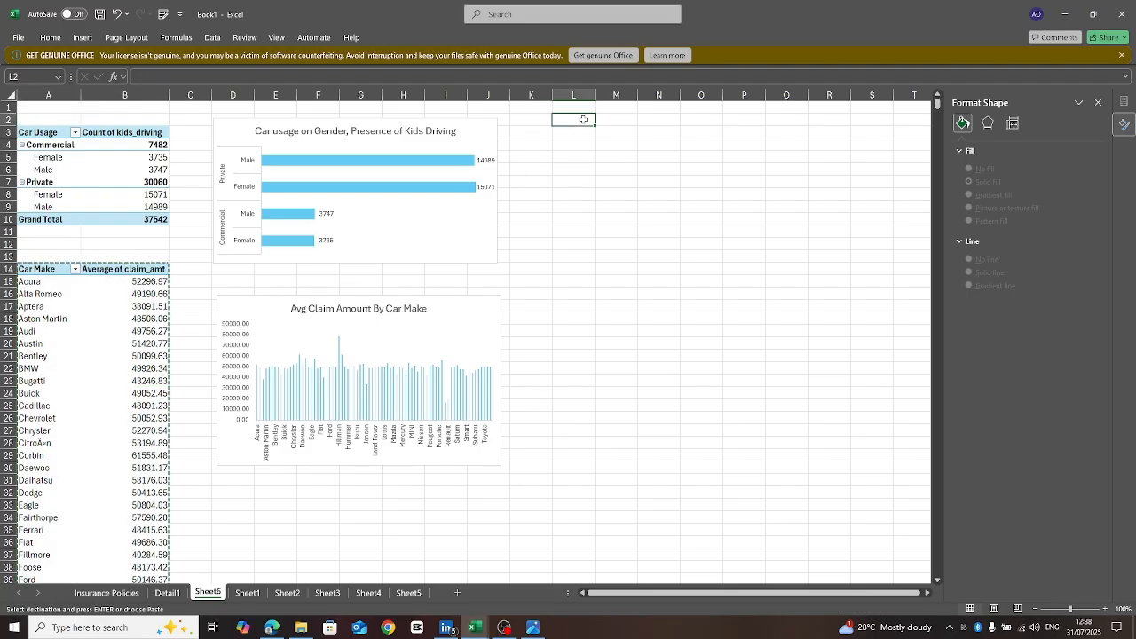
{"action": "key", "text": "ctrl+v"}
- Remove the Car_make and claim_amt fields from the copied PivotTable at L2 to leave it empty
{"action": "left_click", "coordinate": [594, 174]}
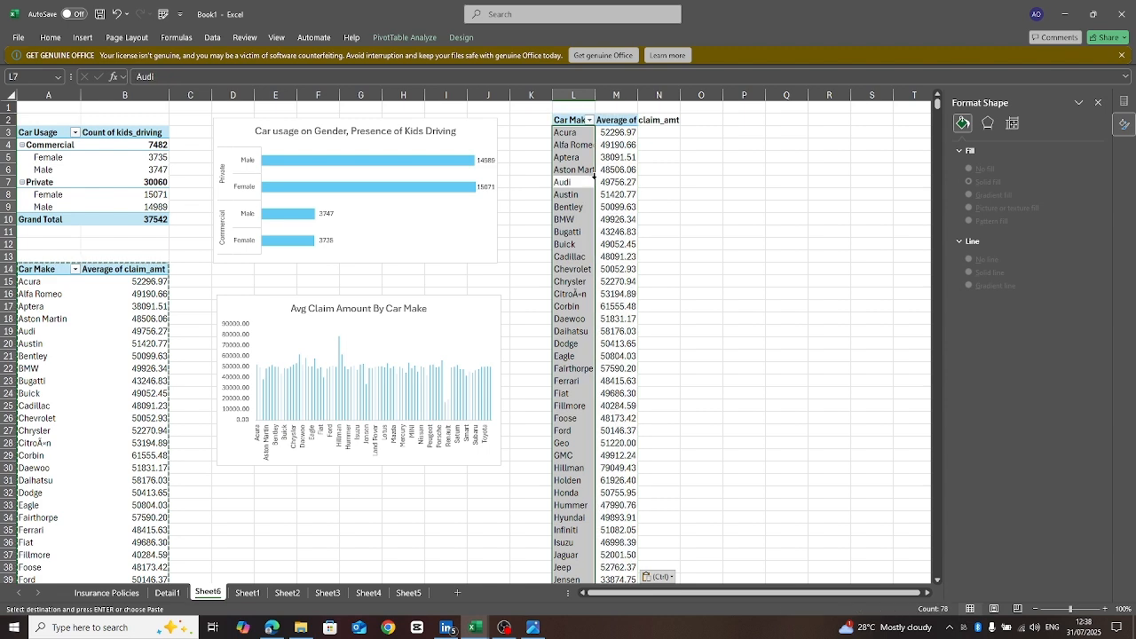
{"action": "left_click", "coordinate": [622, 169]}
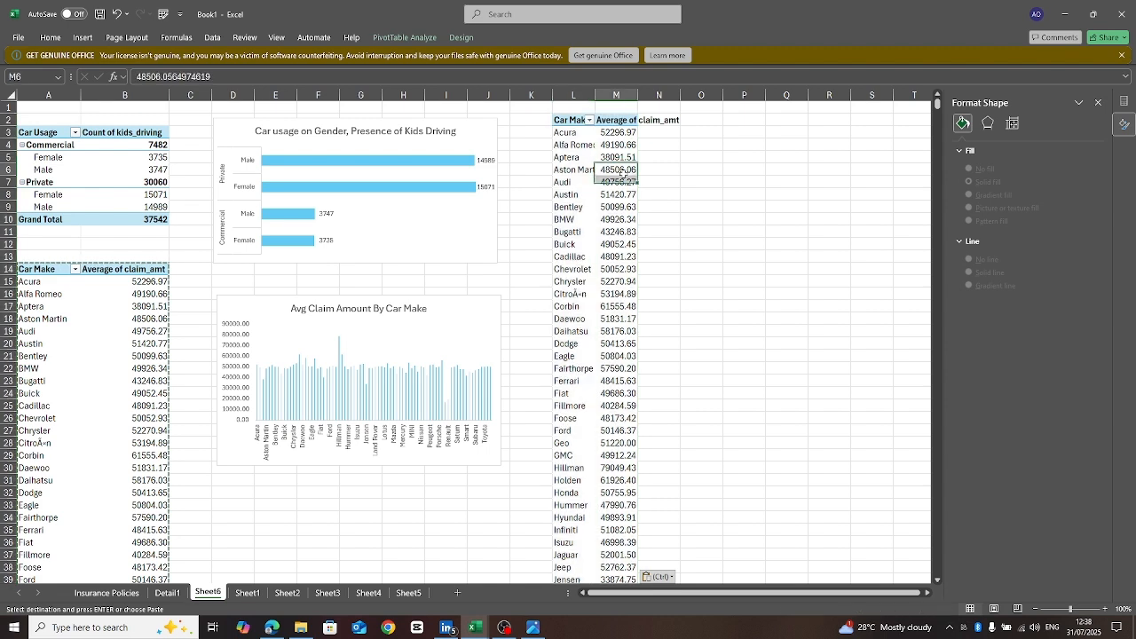
{"action": "left_click", "coordinate": [1124, 100]}
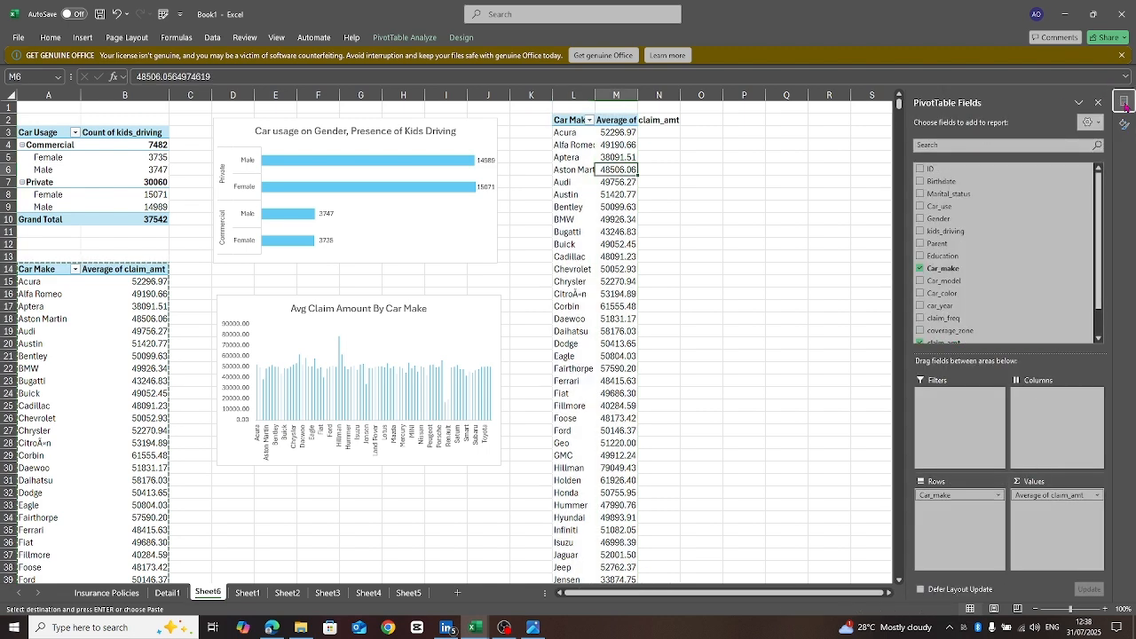
{"action": "left_click", "coordinate": [921, 270]}
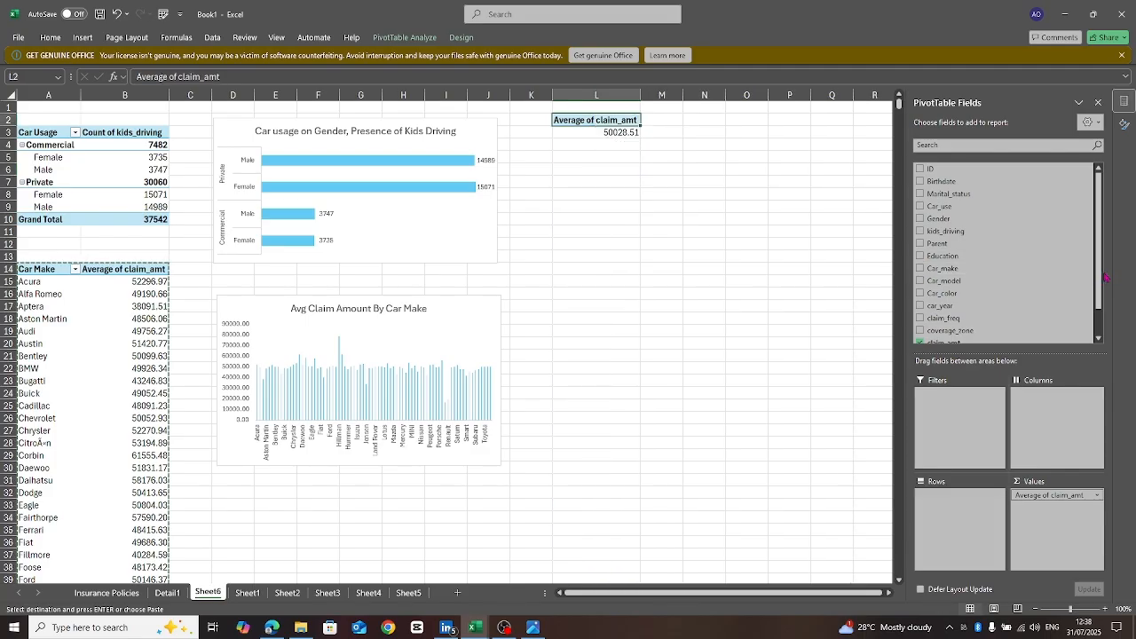
{"action": "scroll", "coordinate": [1101, 285], "scroll_direction": "down", "scroll_amount": 1}
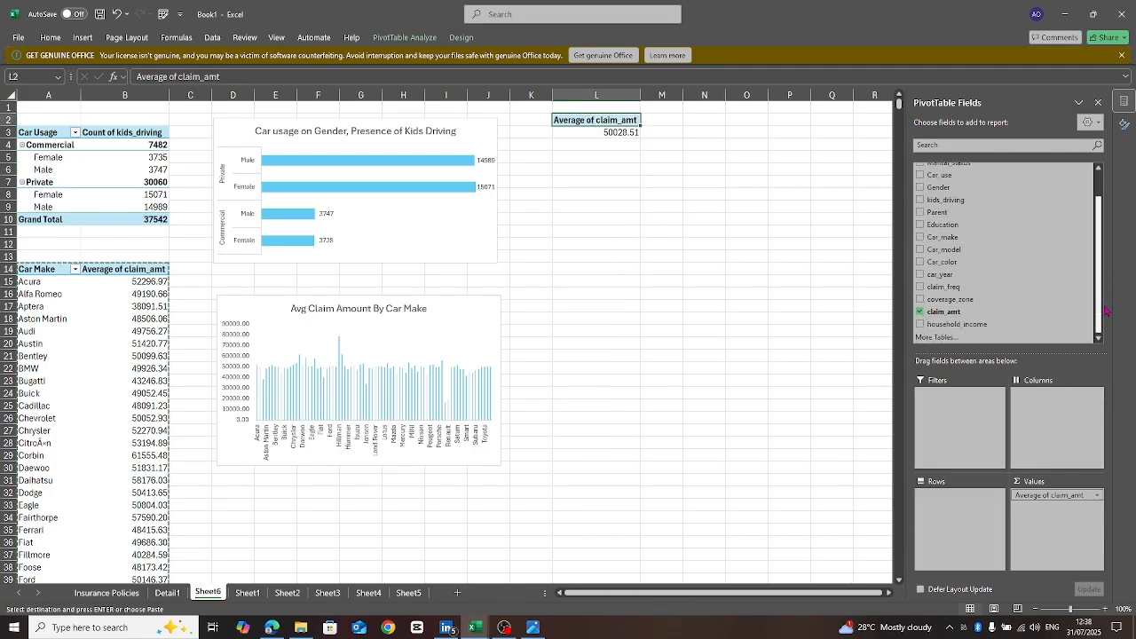
{"action": "left_click", "coordinate": [920, 312]}
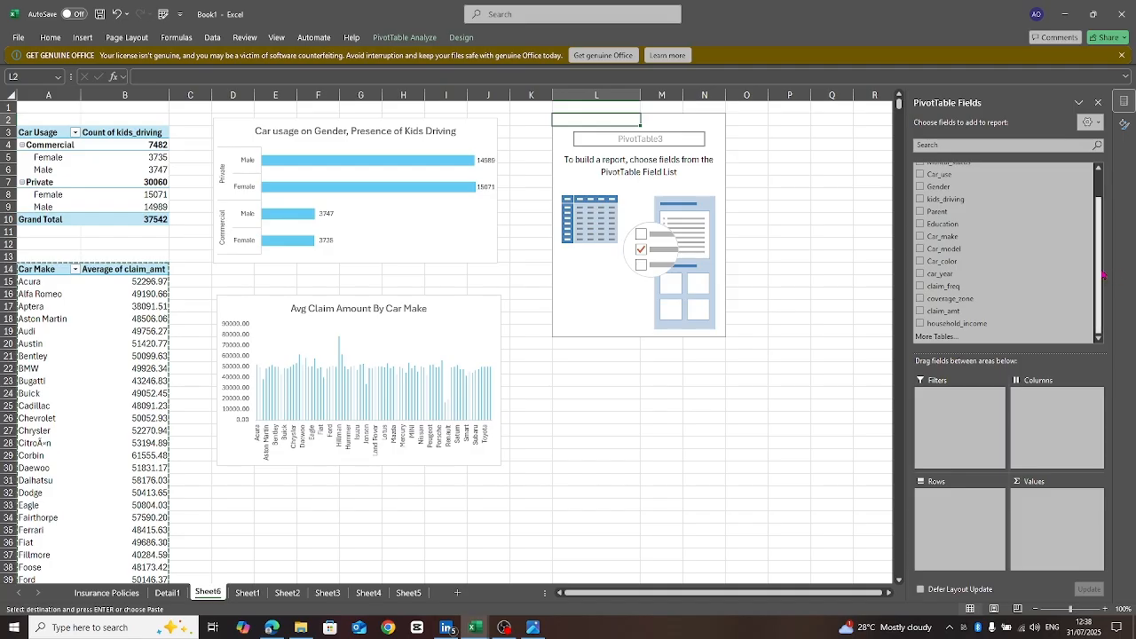
{"action": "mouse_move", "coordinate": [1098, 268]}
{"action": "left_mouse_down"}
{"action": "mouse_move", "coordinate": [1099, 228]}
{"action": "mouse_move", "coordinate": [1107, 276]}
{"action": "left_mouse_up"}
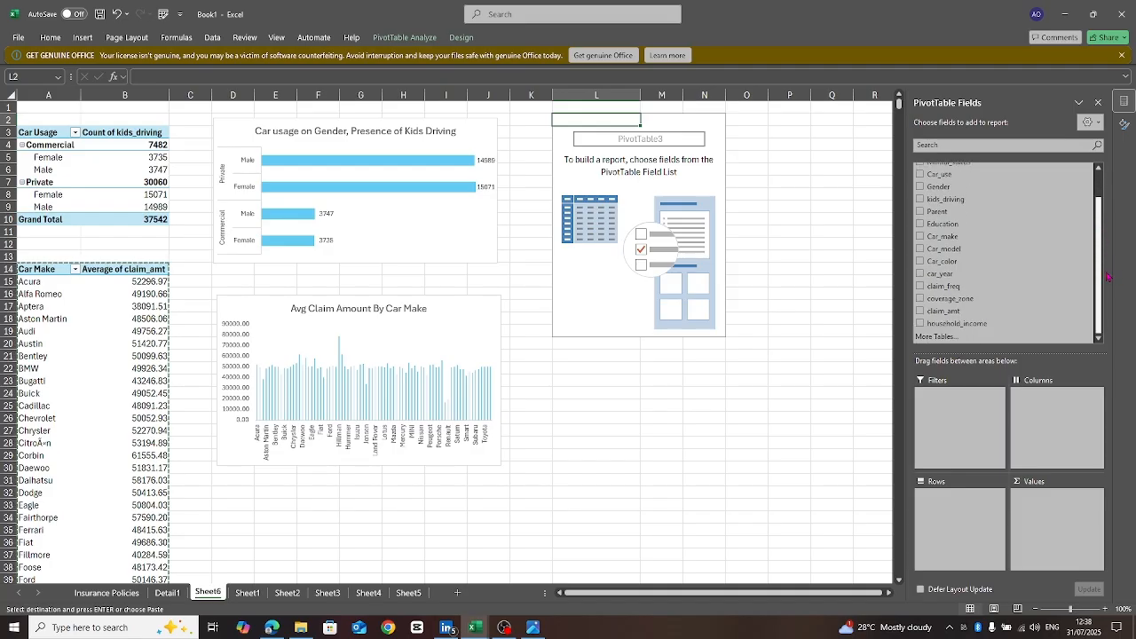
- Build the PivotTable at L2 with the sum of claim_freq as values and Education as rows
{"action": "left_click", "coordinate": [919, 287]}
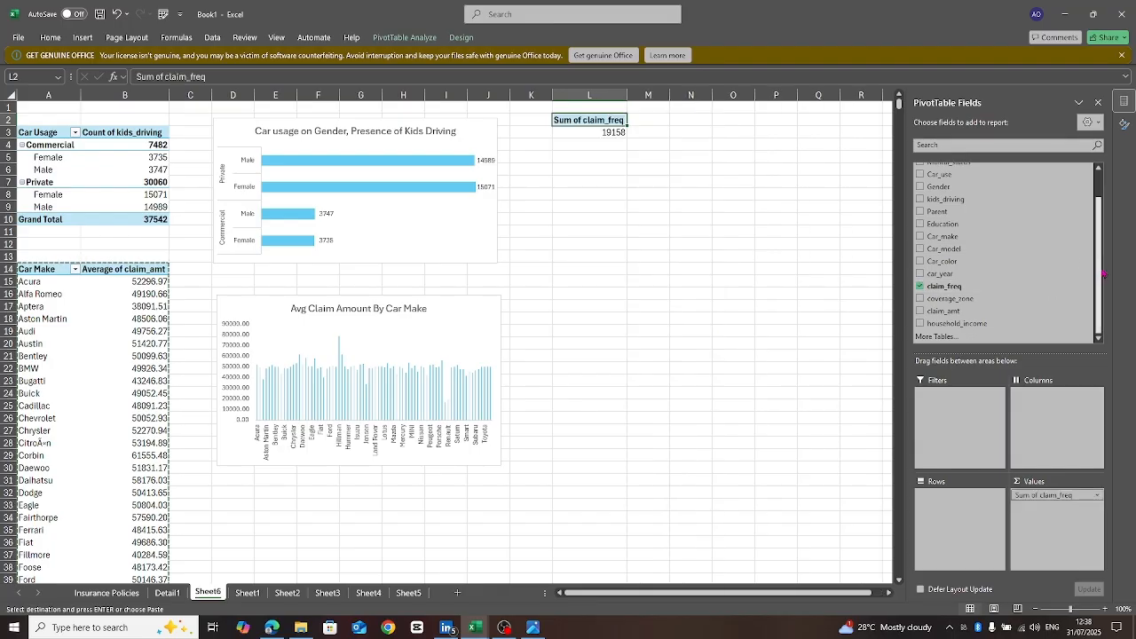
{"action": "scroll", "coordinate": [1100, 273], "scroll_direction": "up", "scroll_amount": 1}
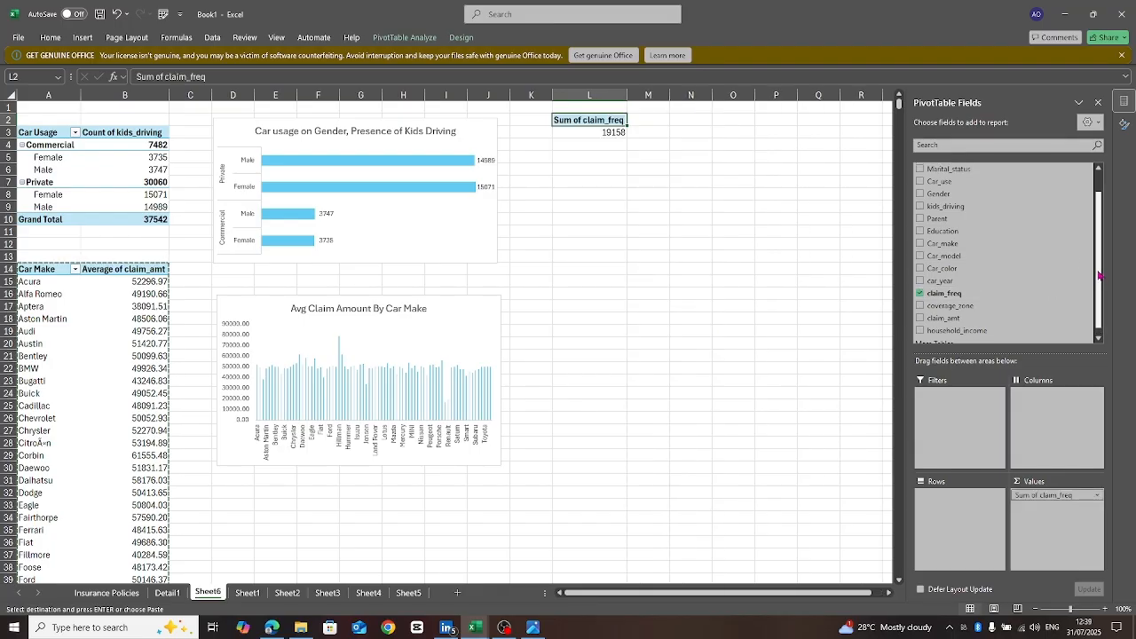
{"action": "scroll", "coordinate": [1099, 274], "scroll_direction": "up", "scroll_amount": 2}
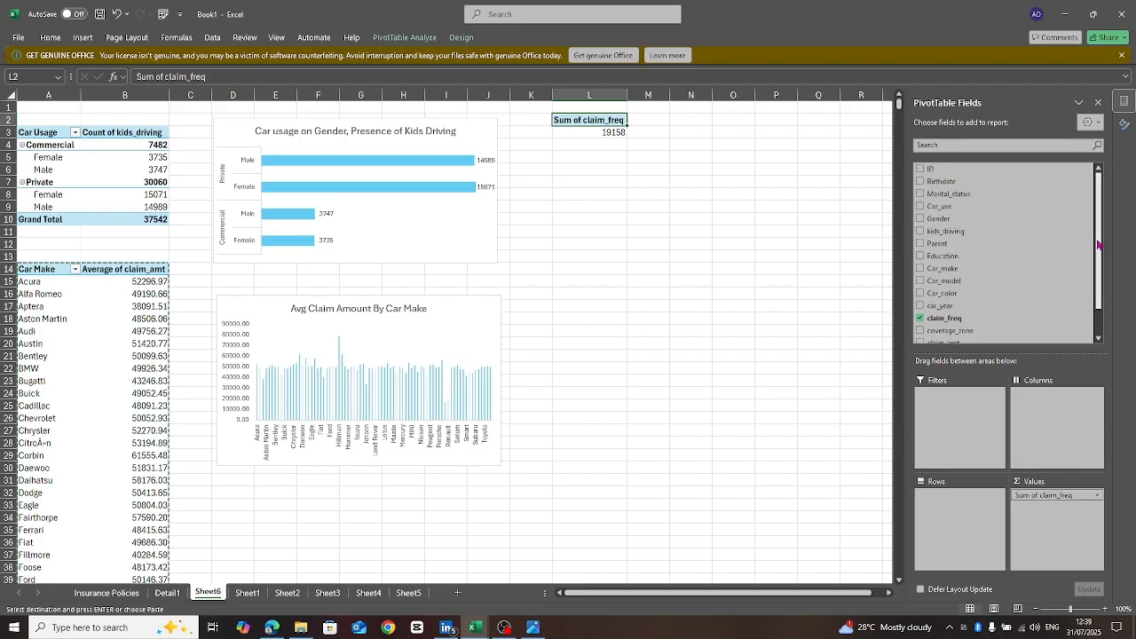
{"action": "left_click", "coordinate": [920, 257]}
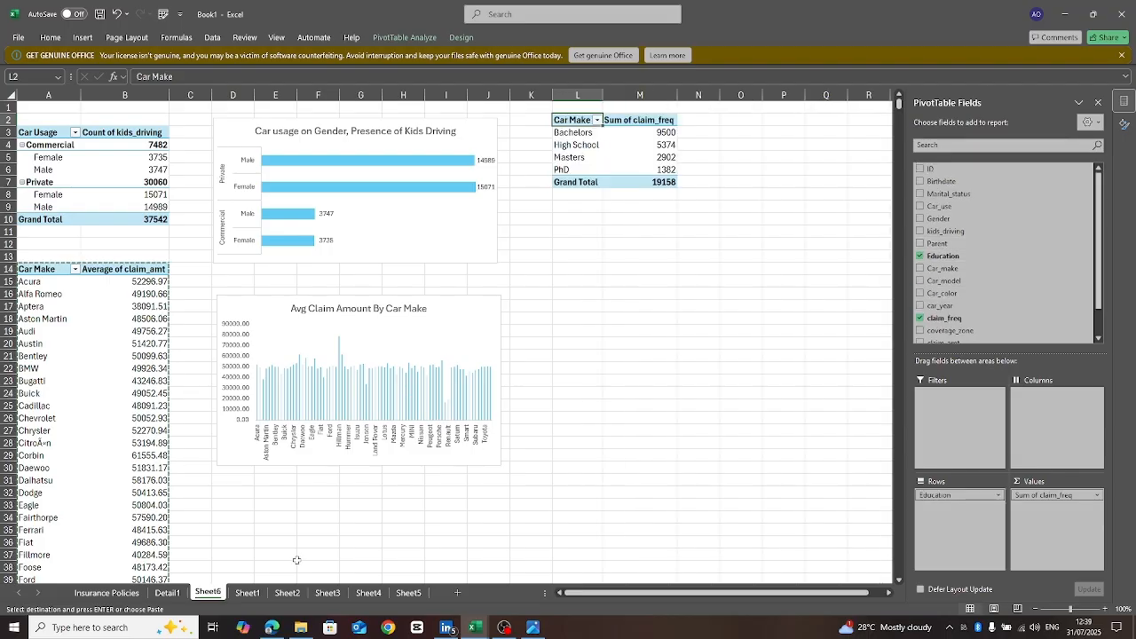
- Recheck question 3 on education level and claims in the Car Insurance questions PDF, and return to the Book1 workbook in Excel
{"action": "left_click", "coordinate": [272, 627]}
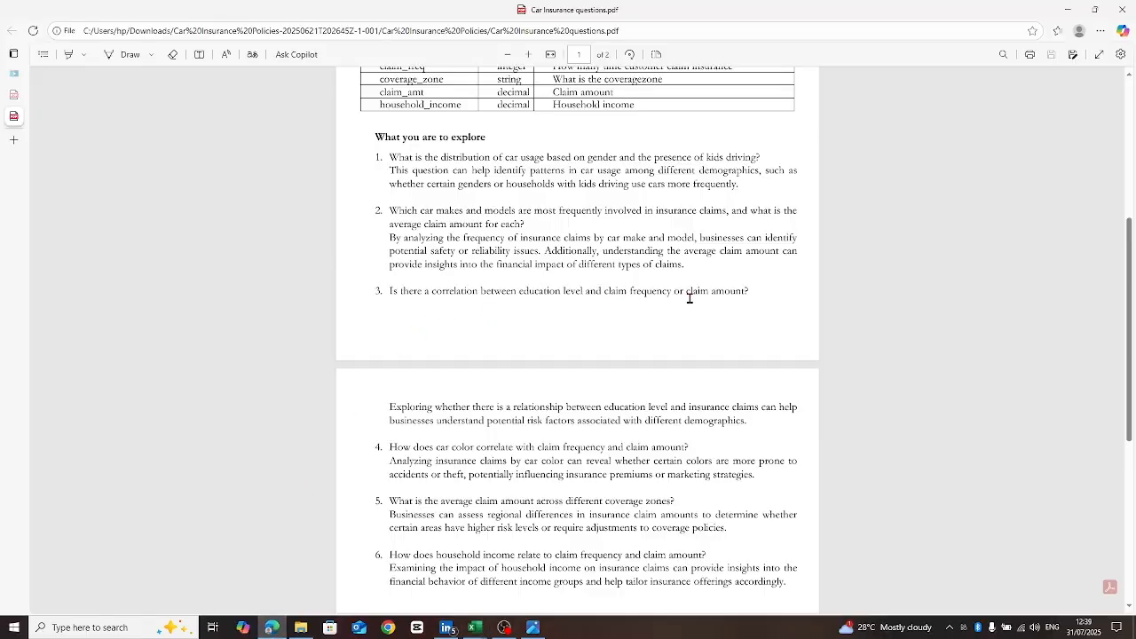
{"action": "mouse_move", "coordinate": [476, 628]}
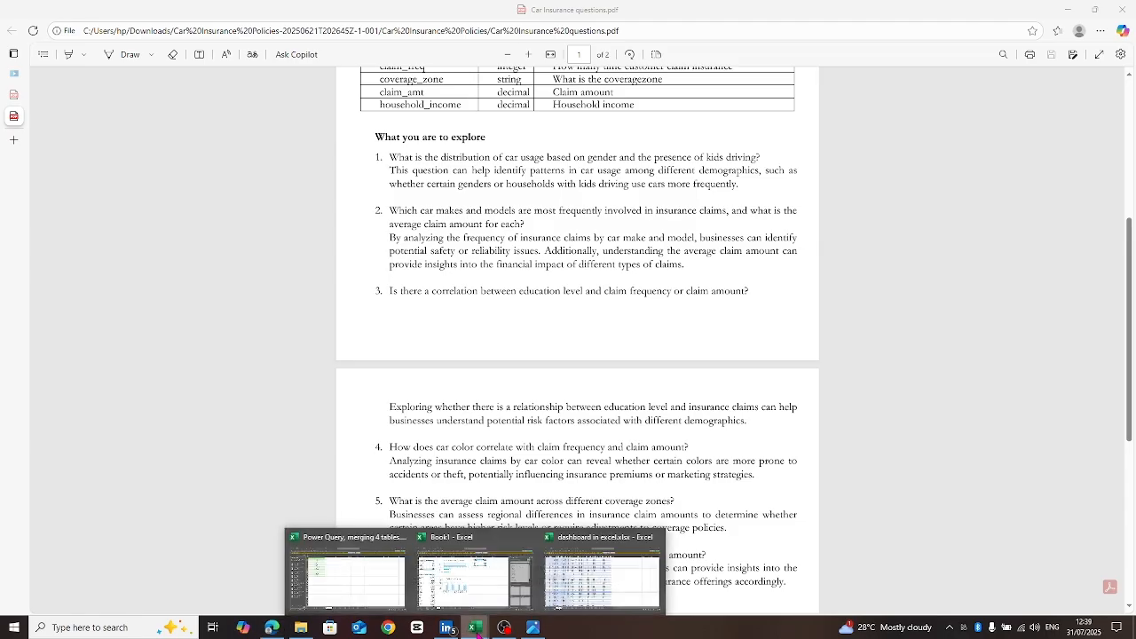
{"action": "left_click", "coordinate": [484, 578]}
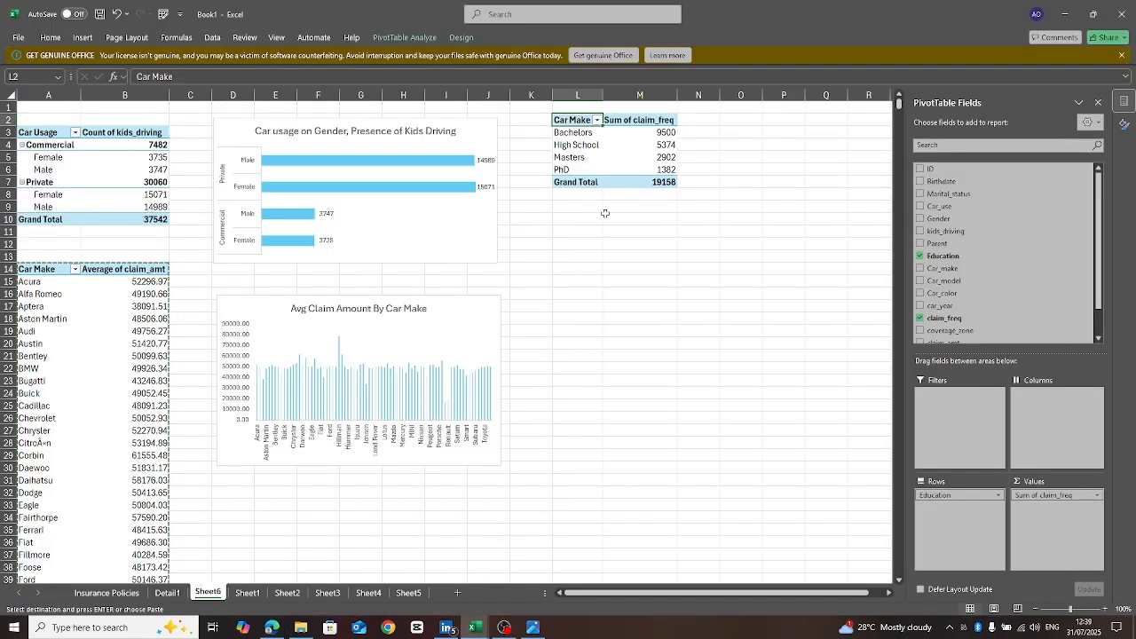
- Rename the row header of the PivotTable at L2 as "Education Level"
{"action": "double_click", "coordinate": [579, 119]}
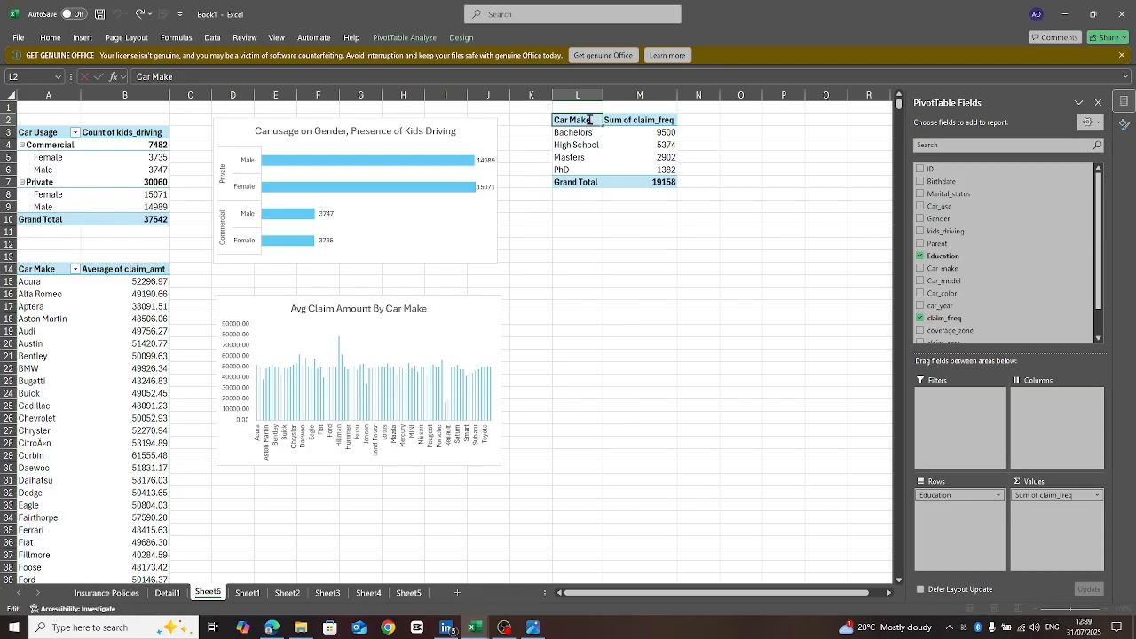
{"action": "key", "text": "BackSpace"}
{"action": "key", "text": "BackSpace"}
{"action": "key", "text": "BackSpace"}
{"action": "key", "text": "BackSpace"}
{"action": "key", "text": "BackSpace"}
{"action": "key", "text": "BackSpace"}
{"action": "key", "text": "BackSpace"}
{"action": "key", "text": "BackSpace"}
{"action": "type", "text": "Eduction"}
{"action": "key", "text": "BackSpace"}
{"action": "key", "text": "BackSpace"}
{"action": "key", "text": "BackSpace"}
{"action": "type", "text": "ation Level"}
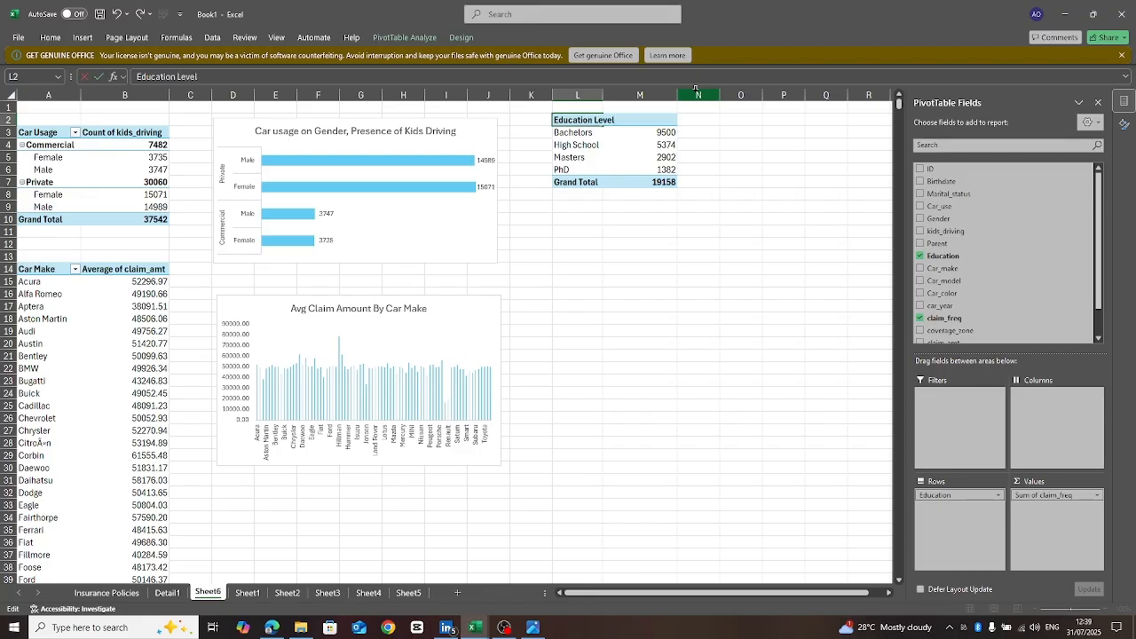
{"action": "key", "text": "Return"}
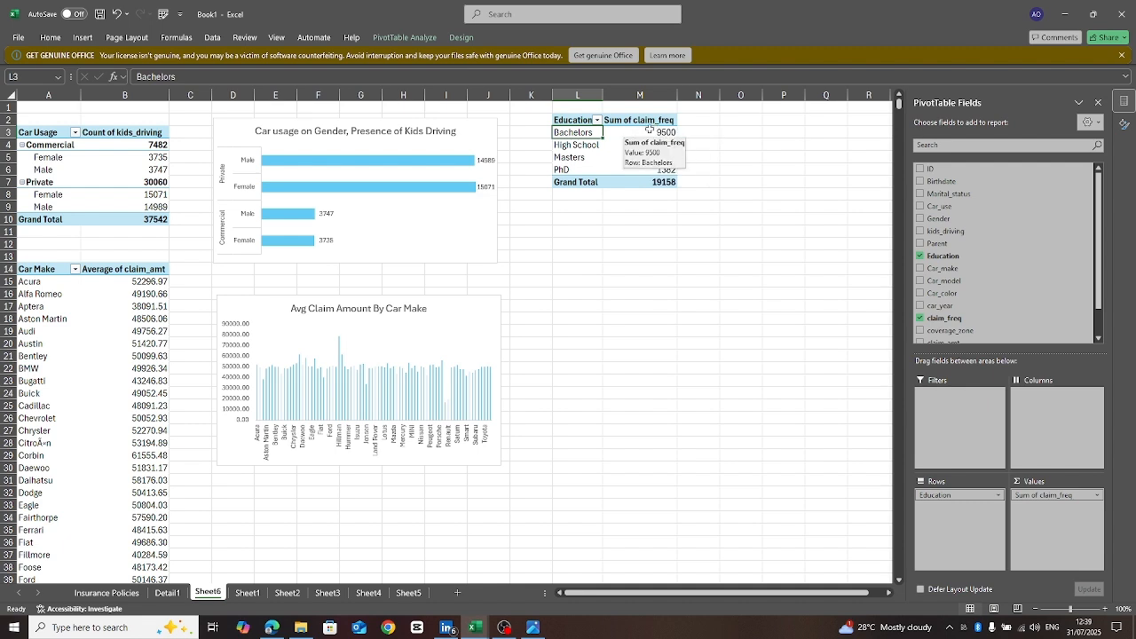
- Change the claim_freq value field in the education PivotTable to summarize by Count
{"action": "left_click", "coordinate": [1098, 497]}
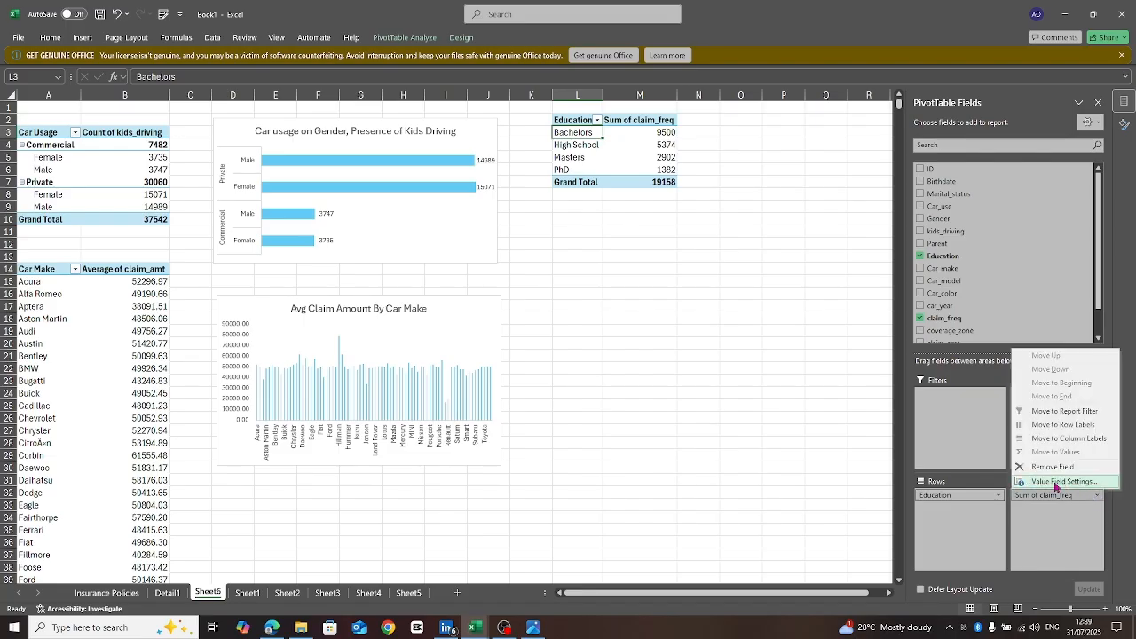
{"action": "left_click", "coordinate": [1055, 482]}
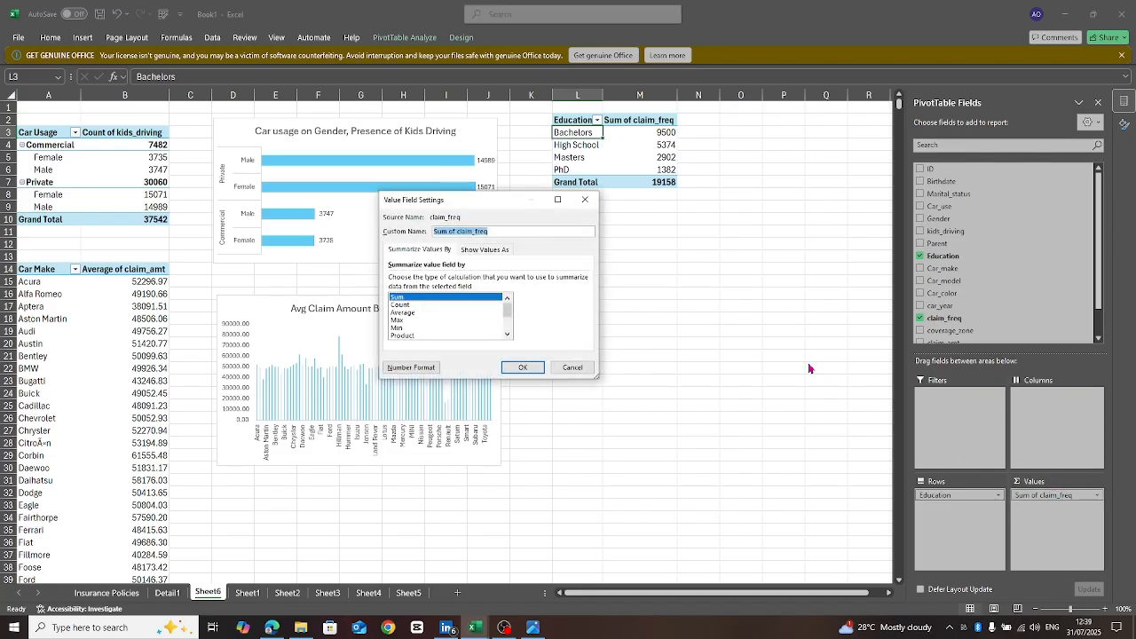
{"action": "left_click", "coordinate": [401, 305]}
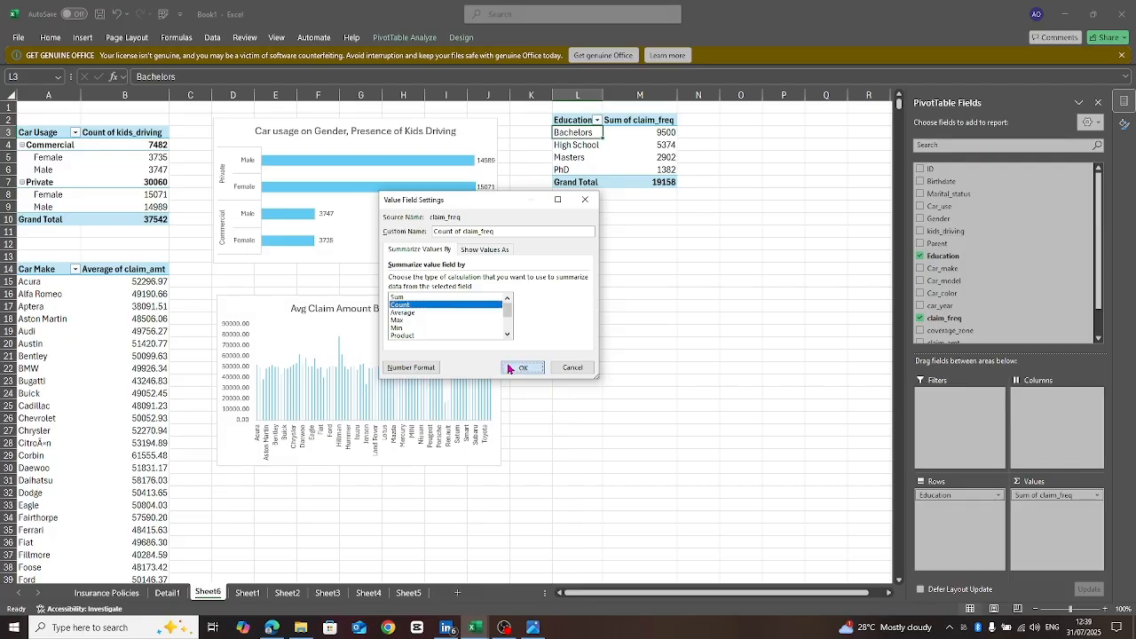
{"action": "left_click", "coordinate": [510, 367]}
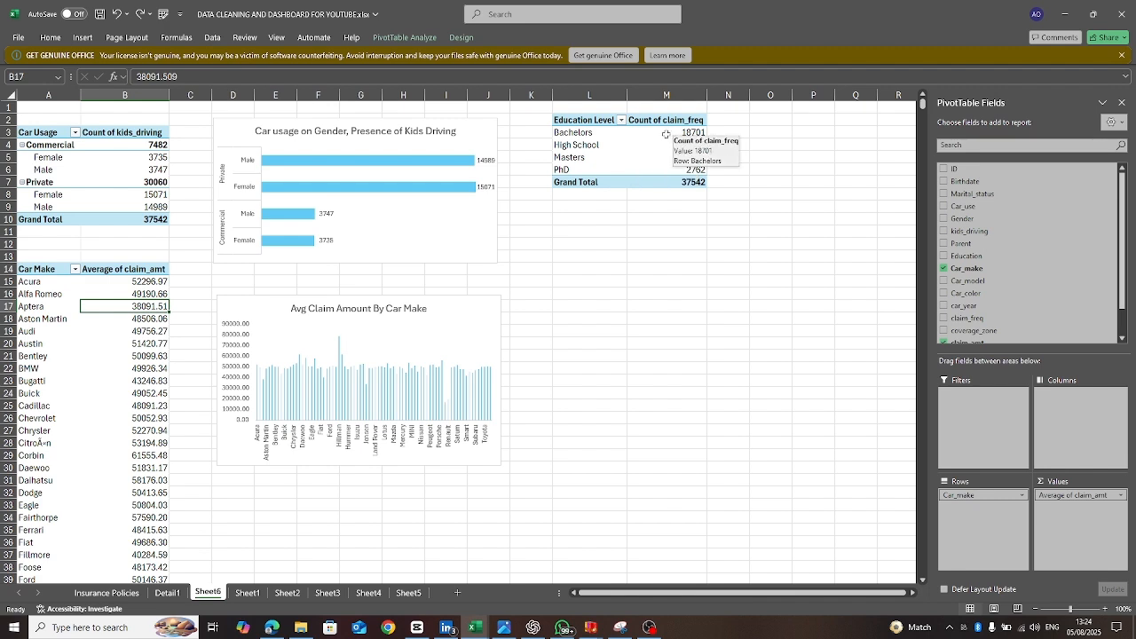
- Sort the education PivotTable by count of claim_freq from largest to smallest
{"action": "right_click", "coordinate": [666, 134]}
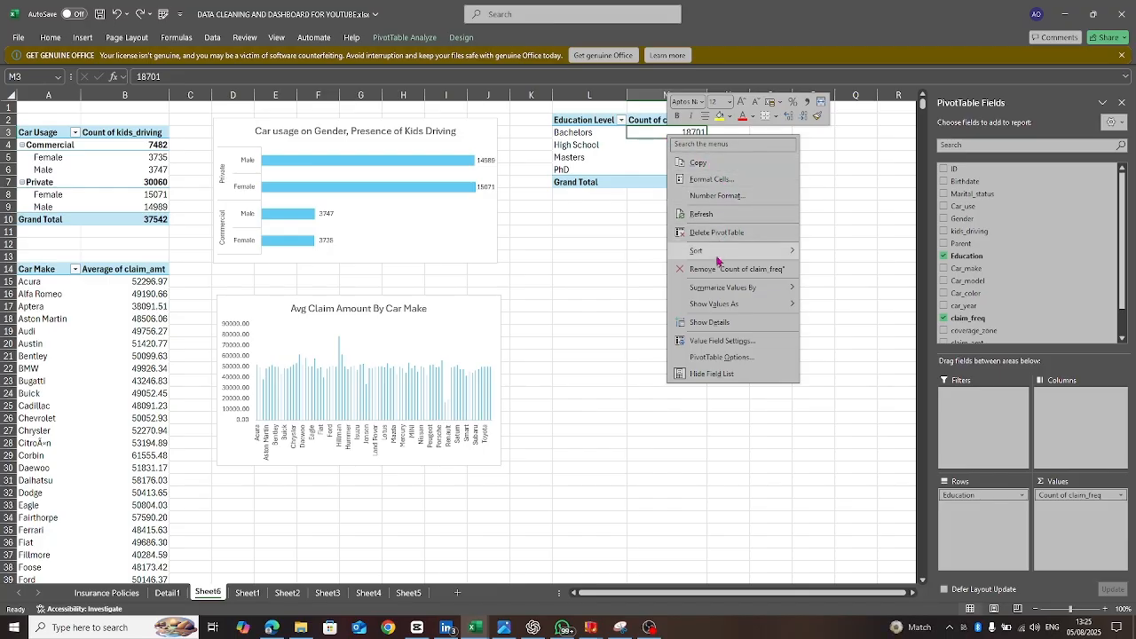
{"action": "mouse_move", "coordinate": [718, 259]}
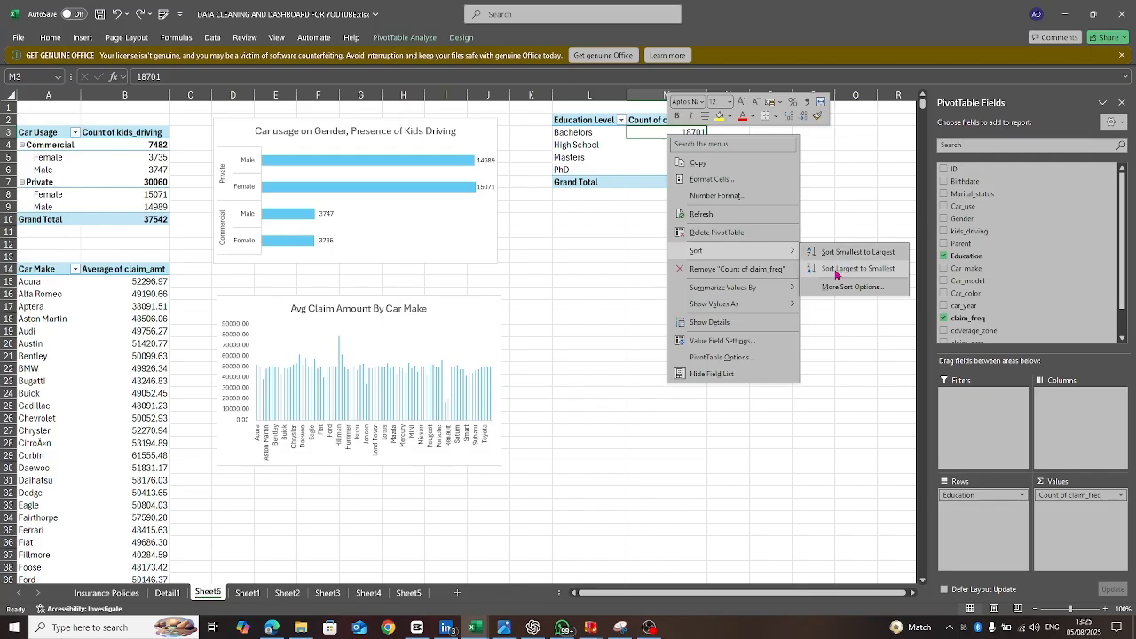
{"action": "left_click", "coordinate": [834, 269]}
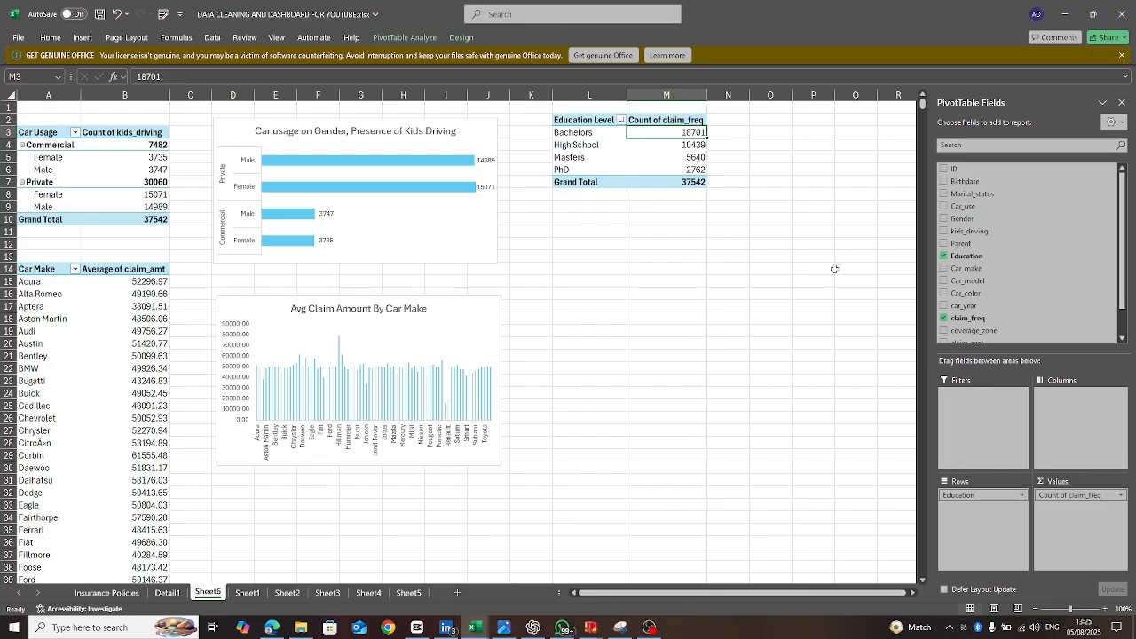
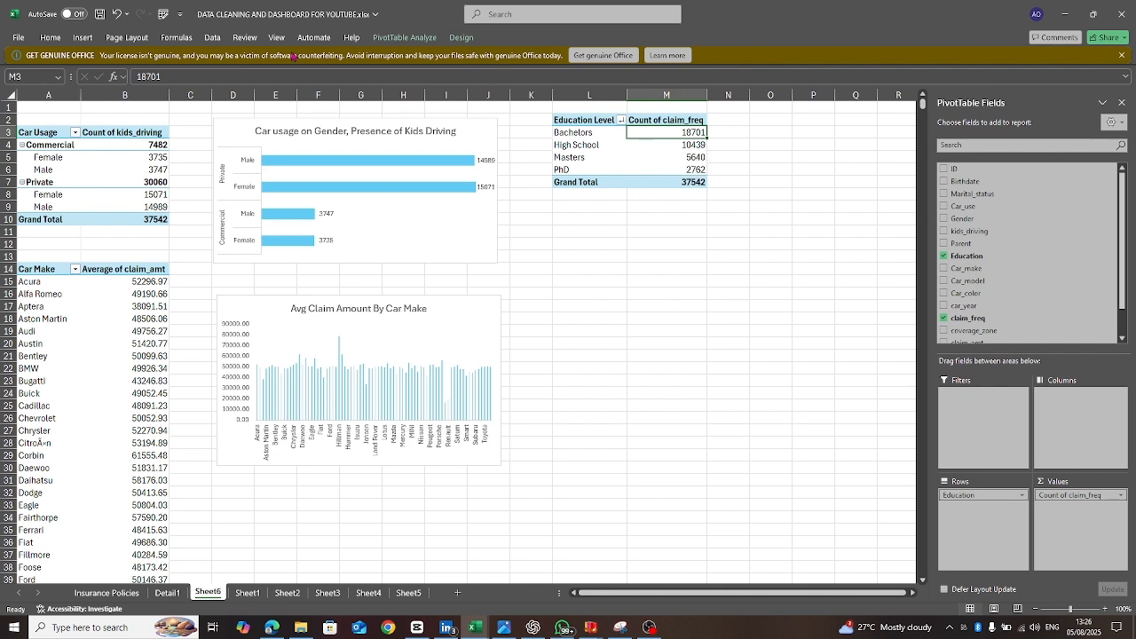
- Insert a 2-D pie chart from the education PivotTable and place it directly below that table
{"action": "left_click", "coordinate": [83, 39]}
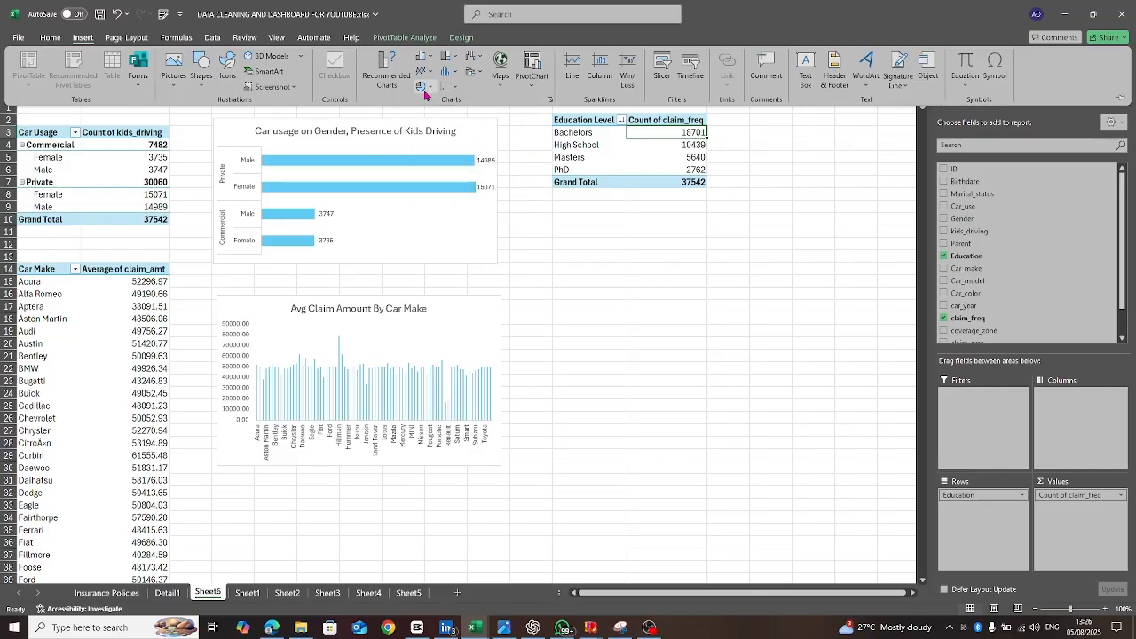
{"action": "left_click", "coordinate": [423, 91]}
{"action": "left_click", "coordinate": [431, 127]}
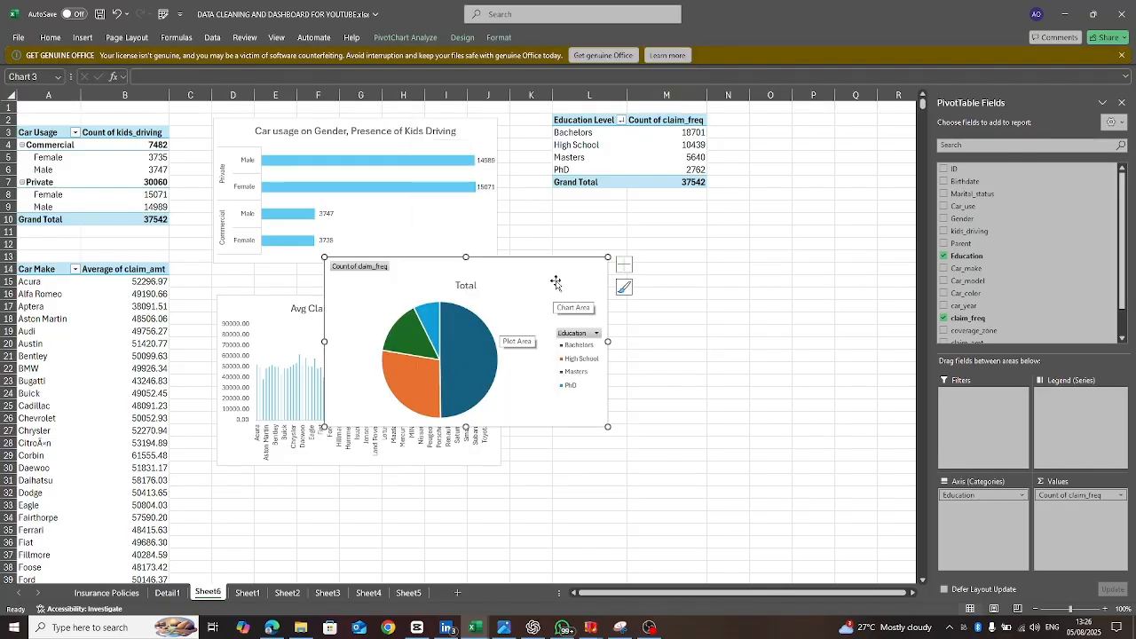
{"action": "left_click_drag", "start_coordinate": [586, 274], "coordinate": [777, 230]}
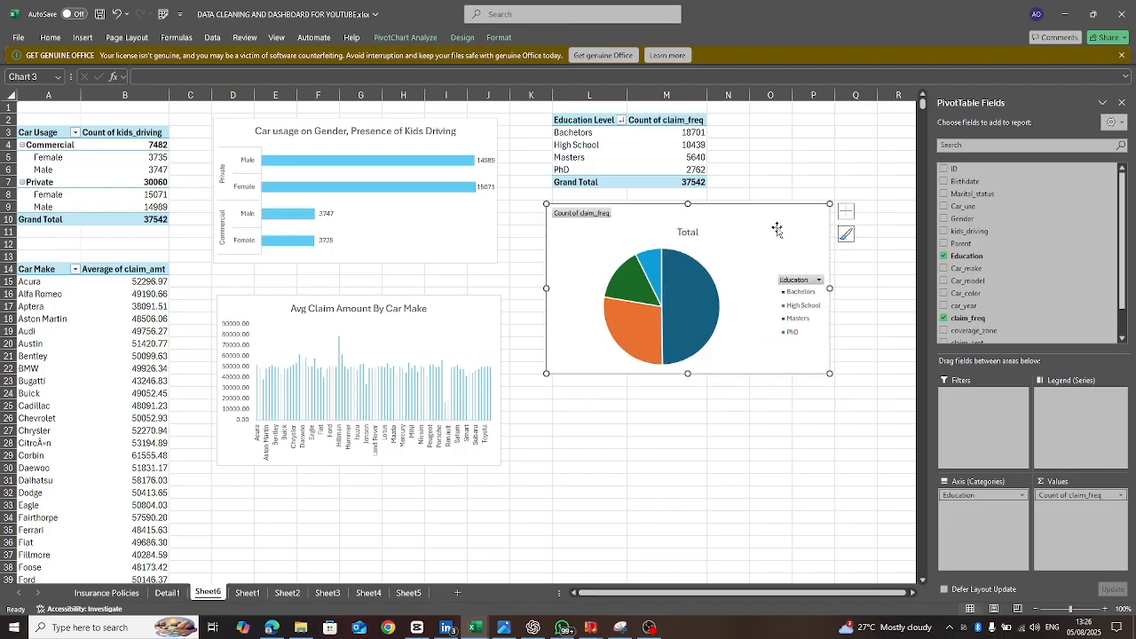
- Replace the pie chart's title with "Education level"
{"action": "double_click", "coordinate": [696, 233]}
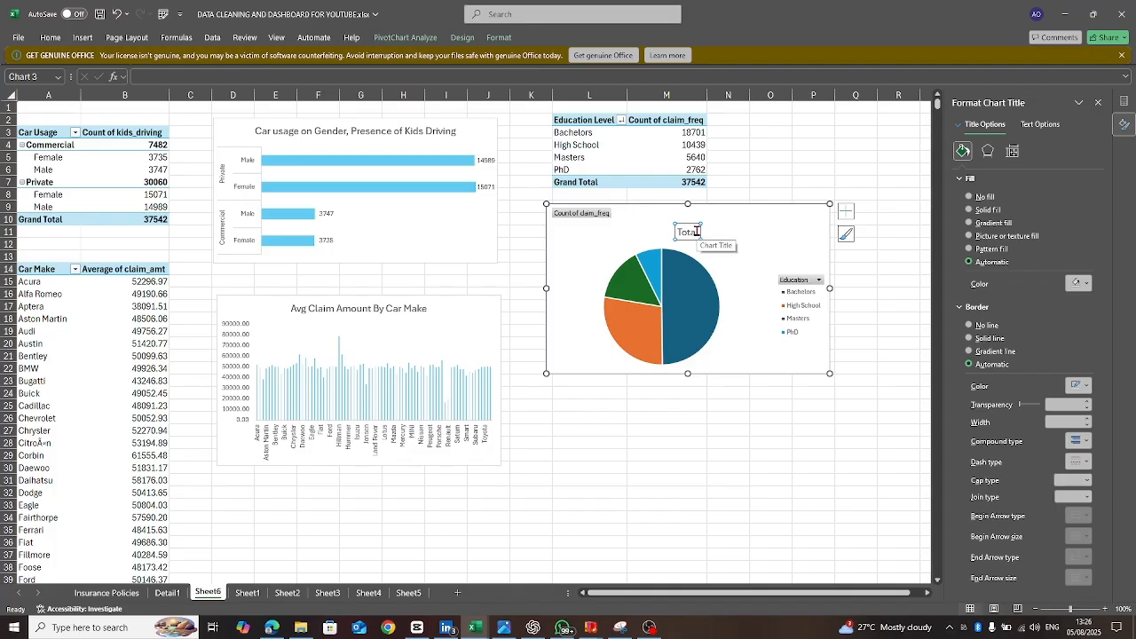
{"action": "key", "text": "BackSpace"}
{"action": "key", "text": "BackSpace"}
{"action": "key", "text": "BackSpace"}
{"action": "key", "text": "BackSpace"}
{"action": "key", "text": "BackSpace"}
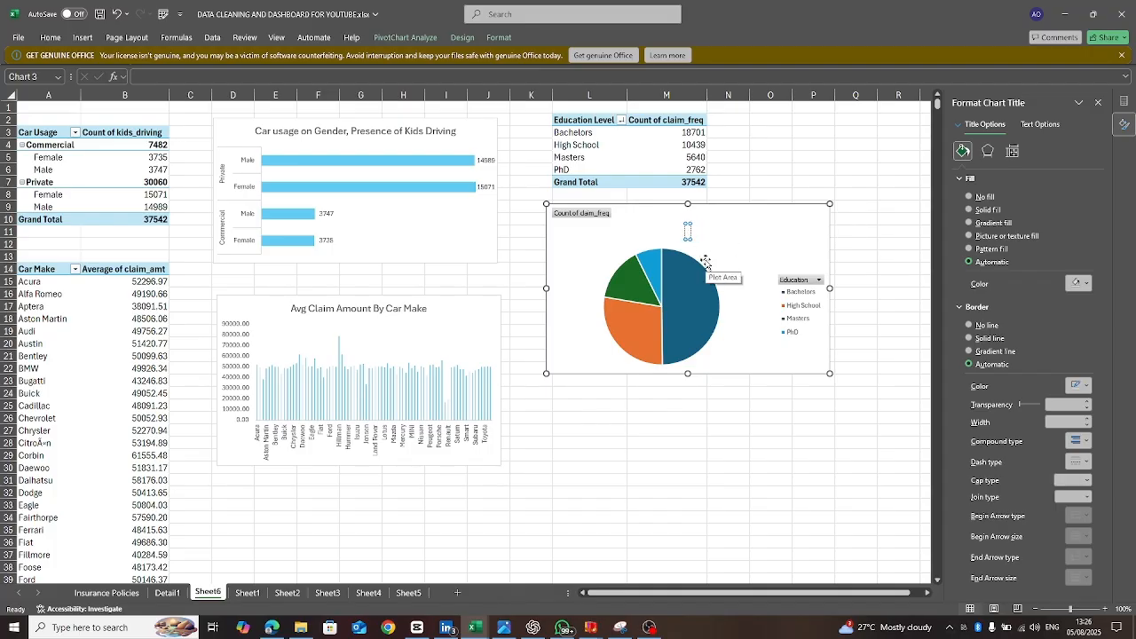
{"action": "type", "text": "Education level"}
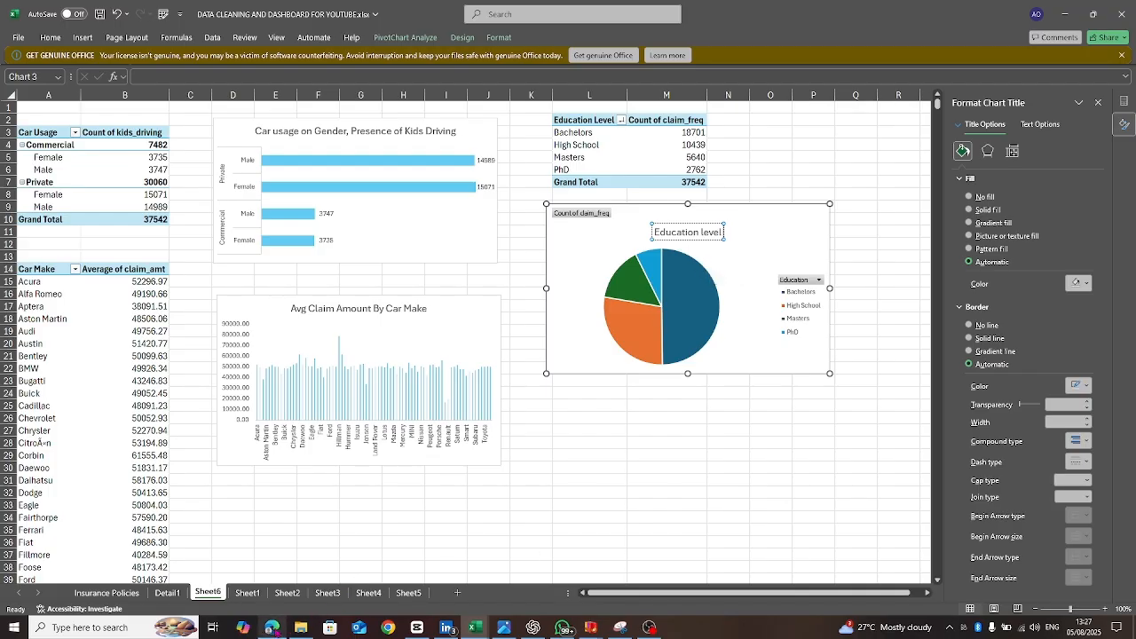
- Check the wording of question 3 in the Car Insurance questions PDF and return to the data cleaning and dashboard workbook in Excel
{"action": "mouse_move", "coordinate": [272, 628]}
{"action": "left_click", "coordinate": [280, 596]}
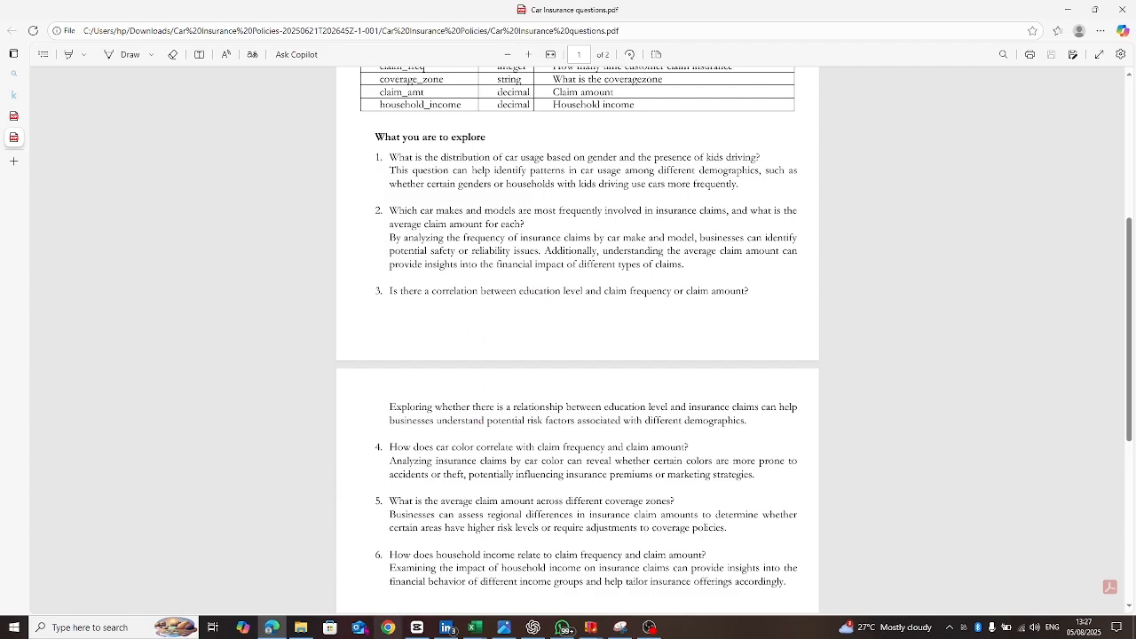
{"action": "mouse_move", "coordinate": [472, 632]}
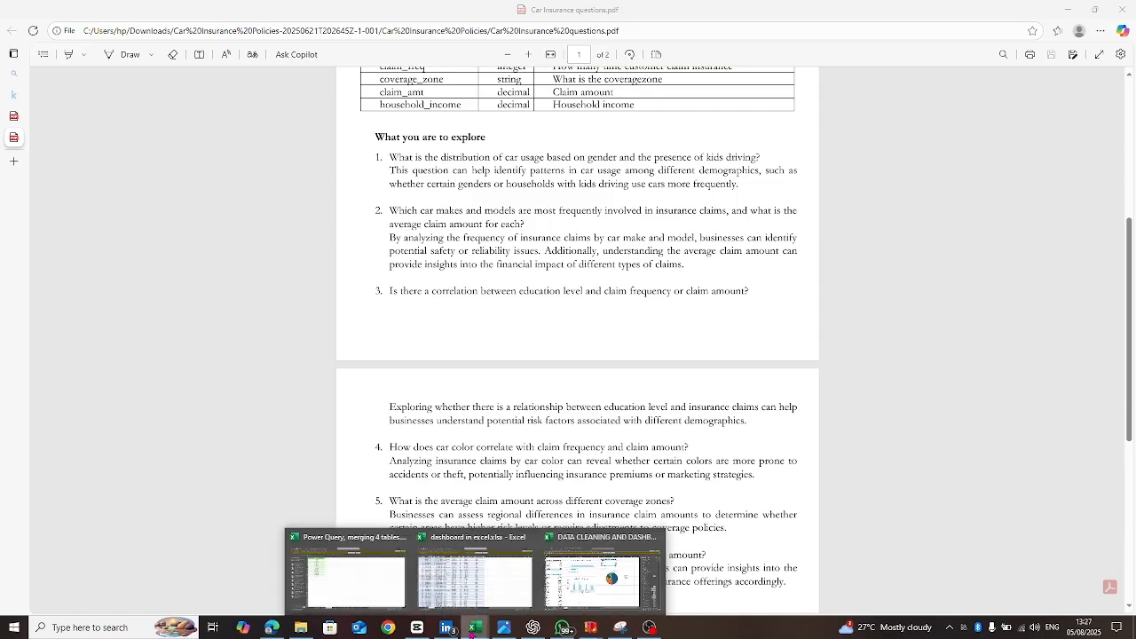
{"action": "left_click", "coordinate": [591, 588]}
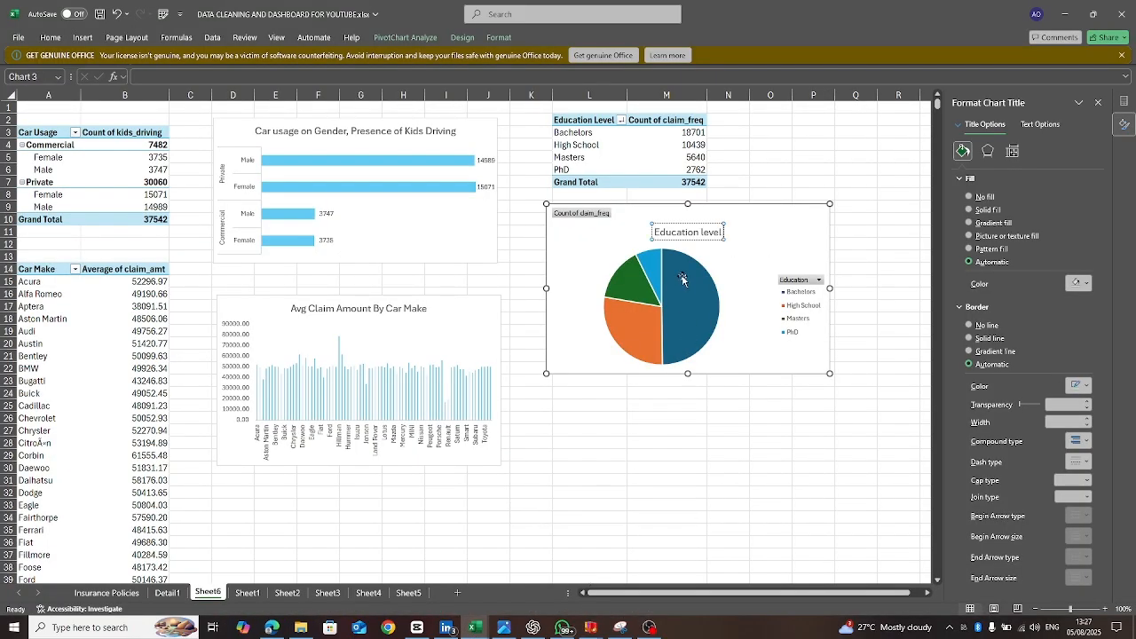
- Extend the pie chart's title to read "Correlation Between Education level & Claim Frequency"
{"action": "left_click", "coordinate": [654, 232]}
{"action": "type", "text": "Correlation "}
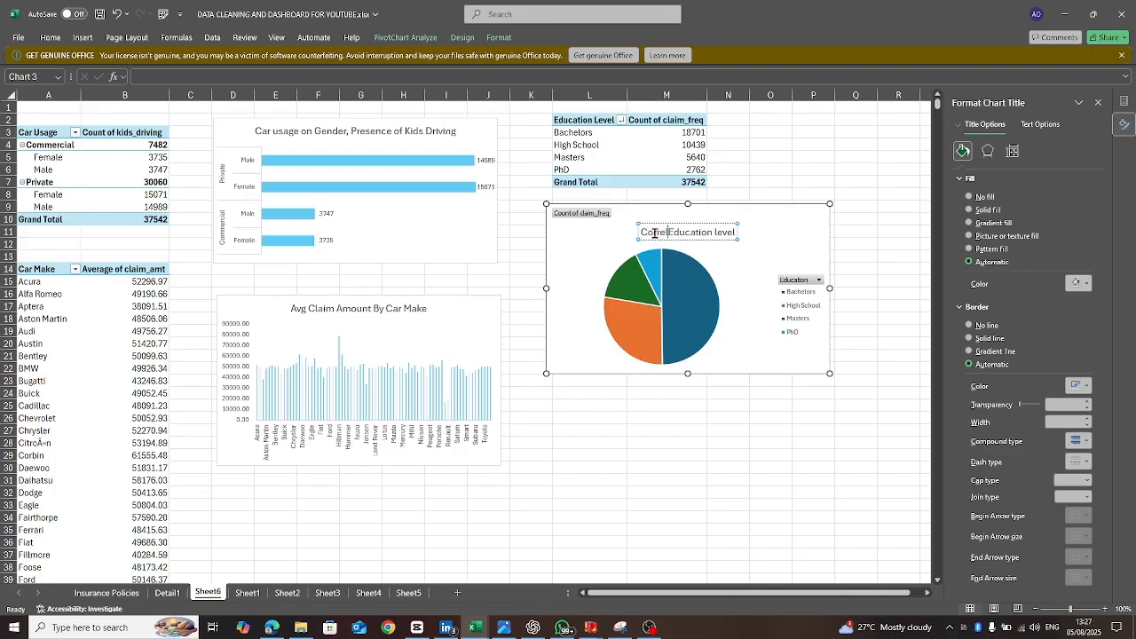
{"action": "type", "text": "Between"}
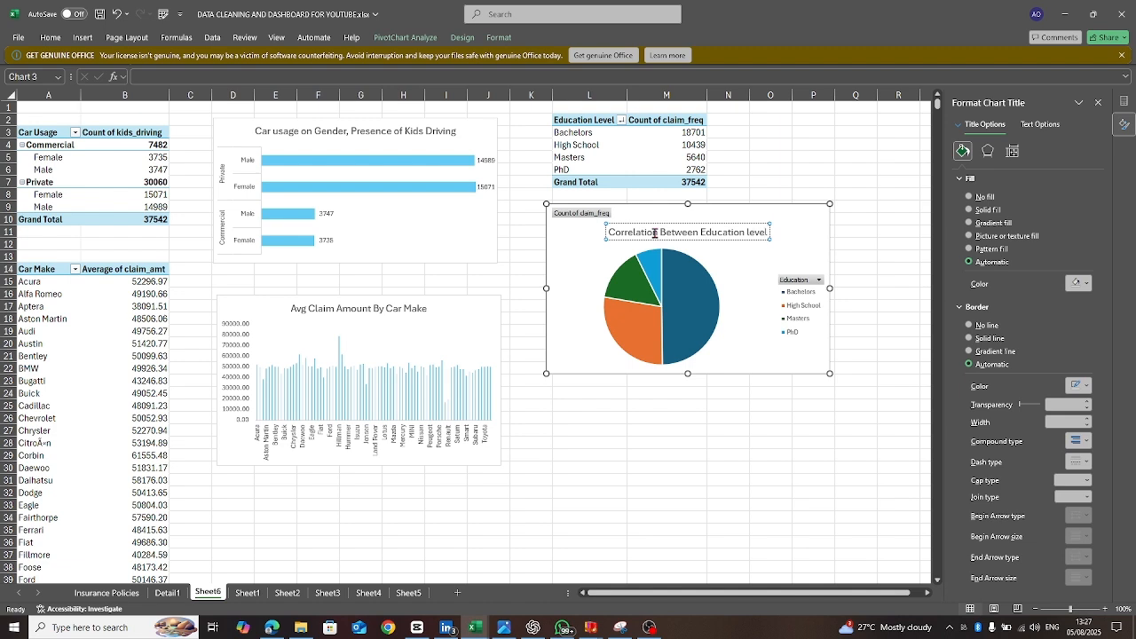
{"action": "key", "text": "End"}
{"action": "type", "text": "and"}
{"action": "key", "text": "BackSpace"}
{"action": "key", "text": "BackSpace"}
{"action": "key", "text": "BackSpace"}
{"action": "key", "text": "BackSpace"}
{"action": "type", "text": "& count"}
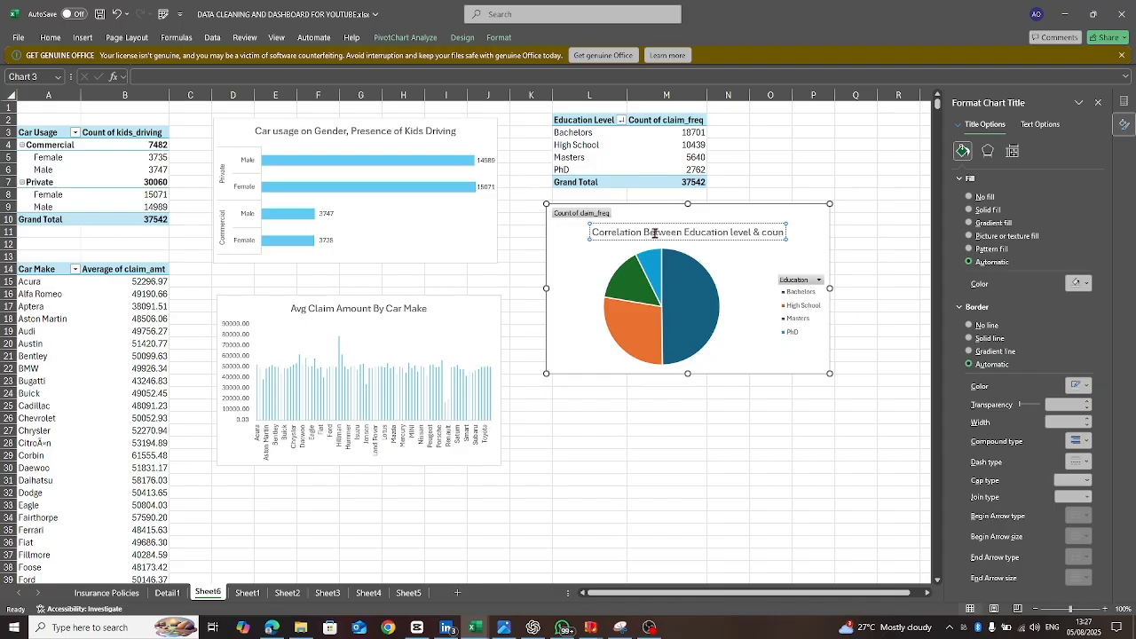
{"action": "key", "text": "BackSpace"}
{"action": "key", "text": "BackSpace"}
{"action": "key", "text": "BackSpace"}
{"action": "key", "text": "BackSpace"}
{"action": "key", "text": "BackSpace"}
{"action": "type", "text": "C"}
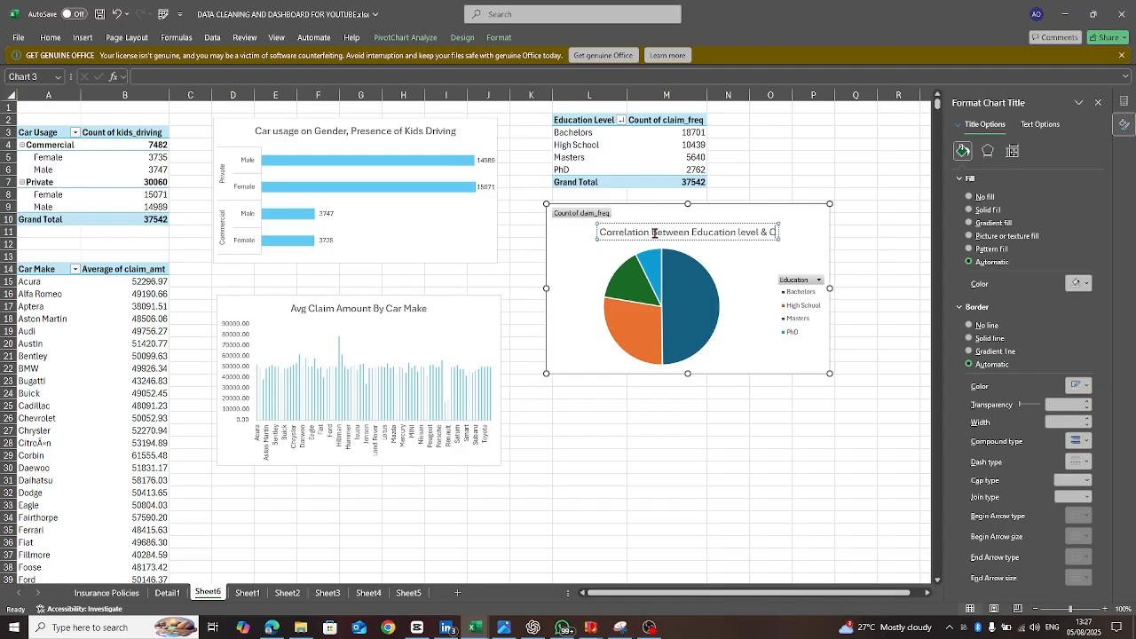
{"action": "type", "text": "lai"}
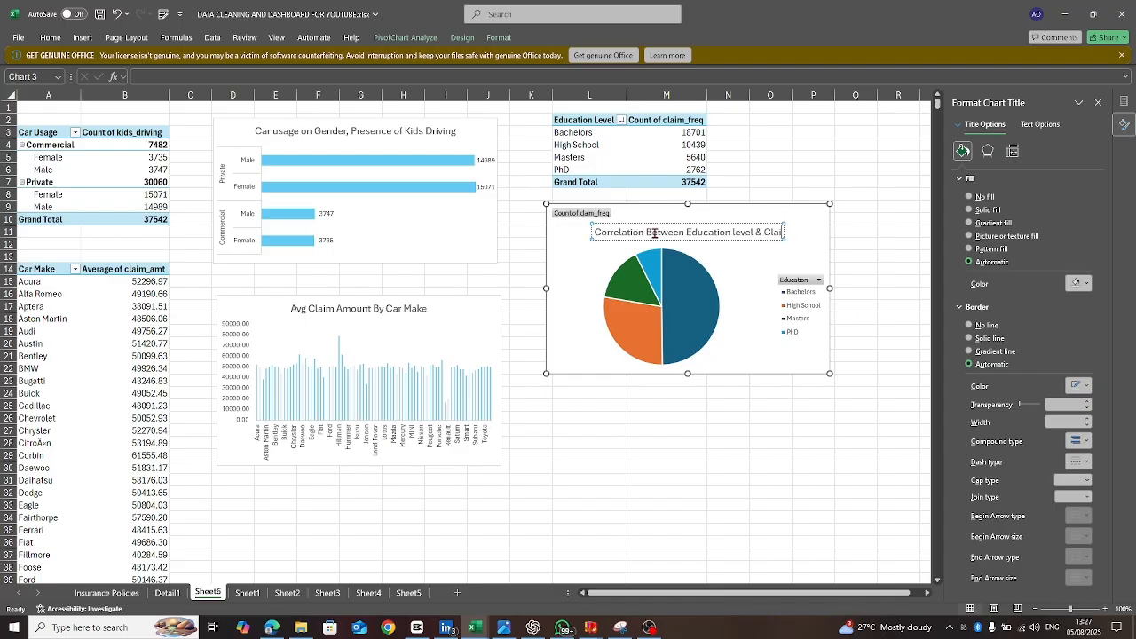
{"action": "type", "text": "m Frequency"}
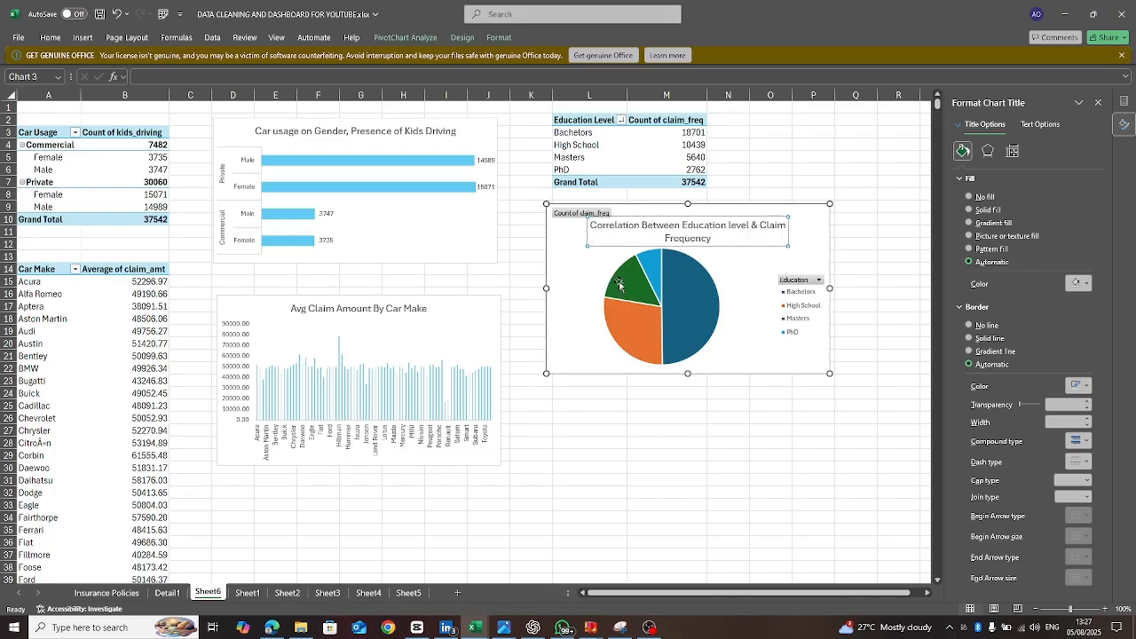
- Hide all field buttons on the education pie chart
{"action": "right_click", "coordinate": [569, 219]}
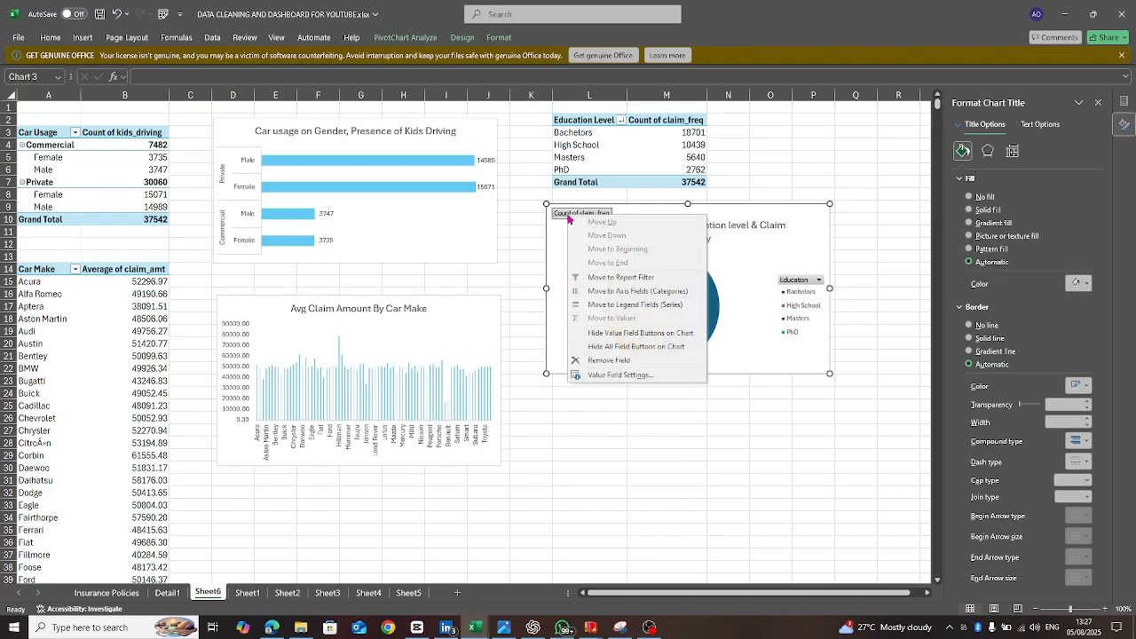
{"action": "left_click", "coordinate": [611, 347]}
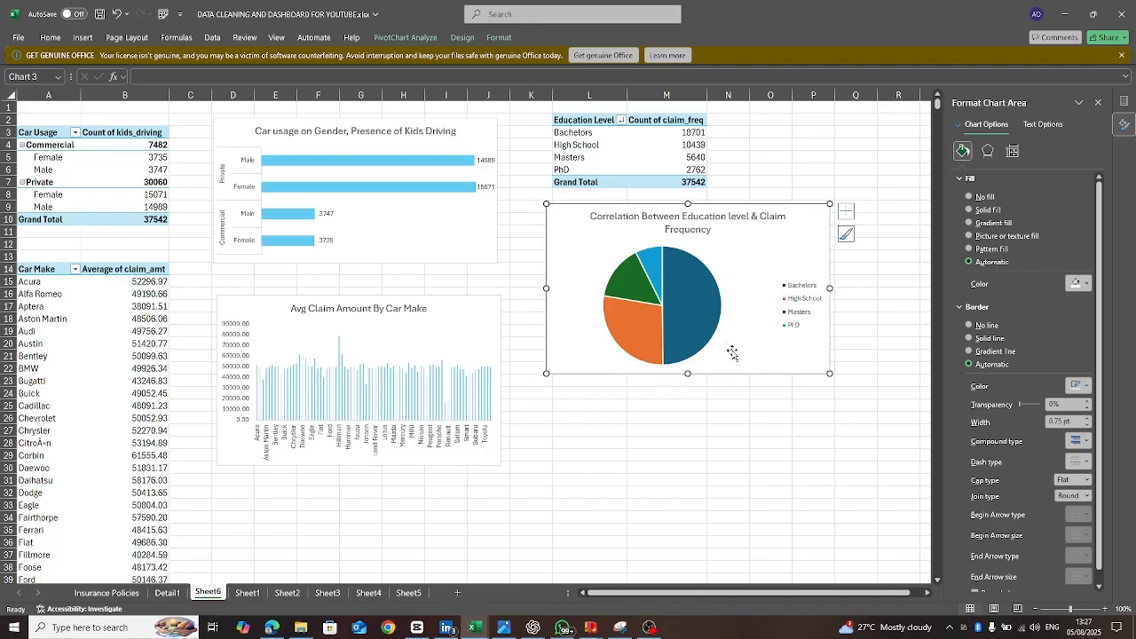
{"action": "mouse_move", "coordinate": [716, 320]}
{"action": "left_click", "coordinate": [701, 331]}
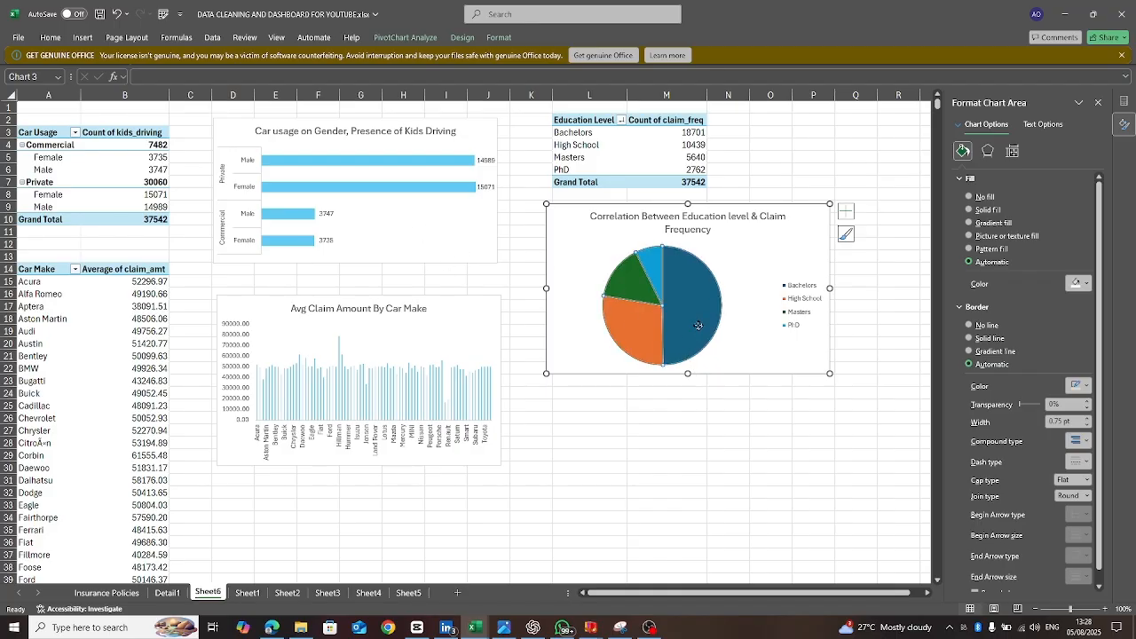
{"action": "left_click", "coordinate": [699, 329]}
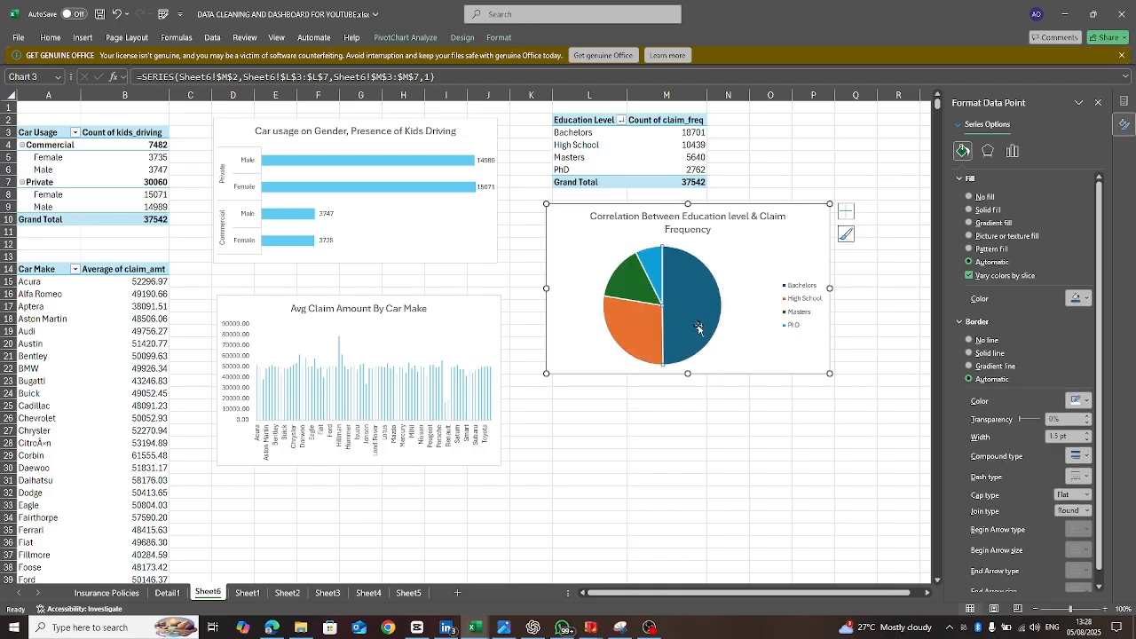
{"action": "left_click", "coordinate": [1088, 300]}
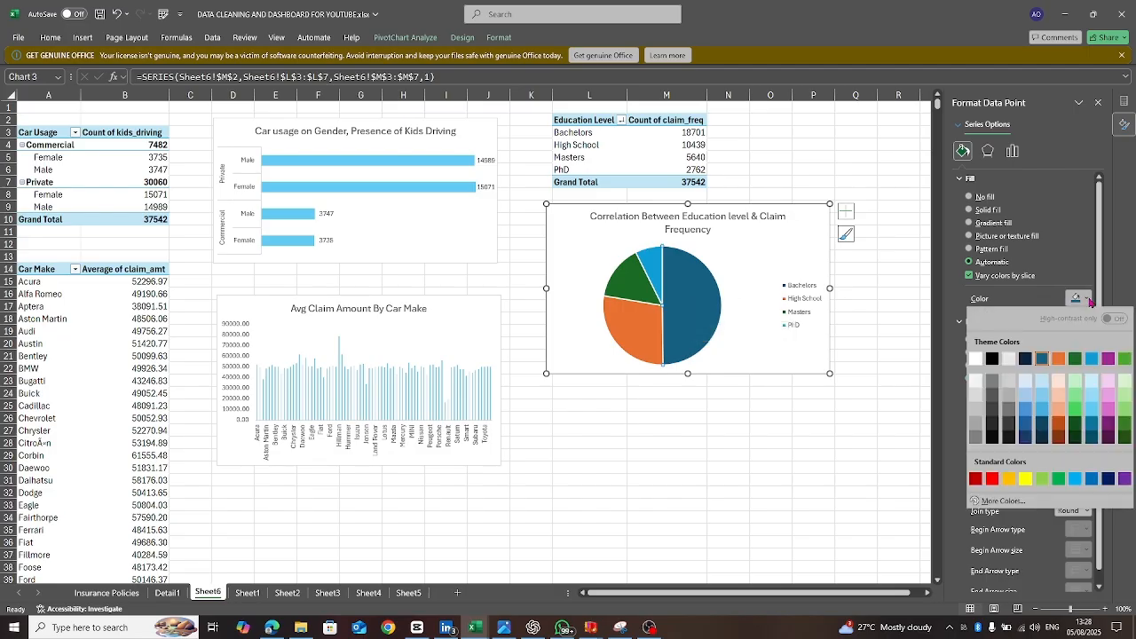
{"action": "key", "text": "Escape"}
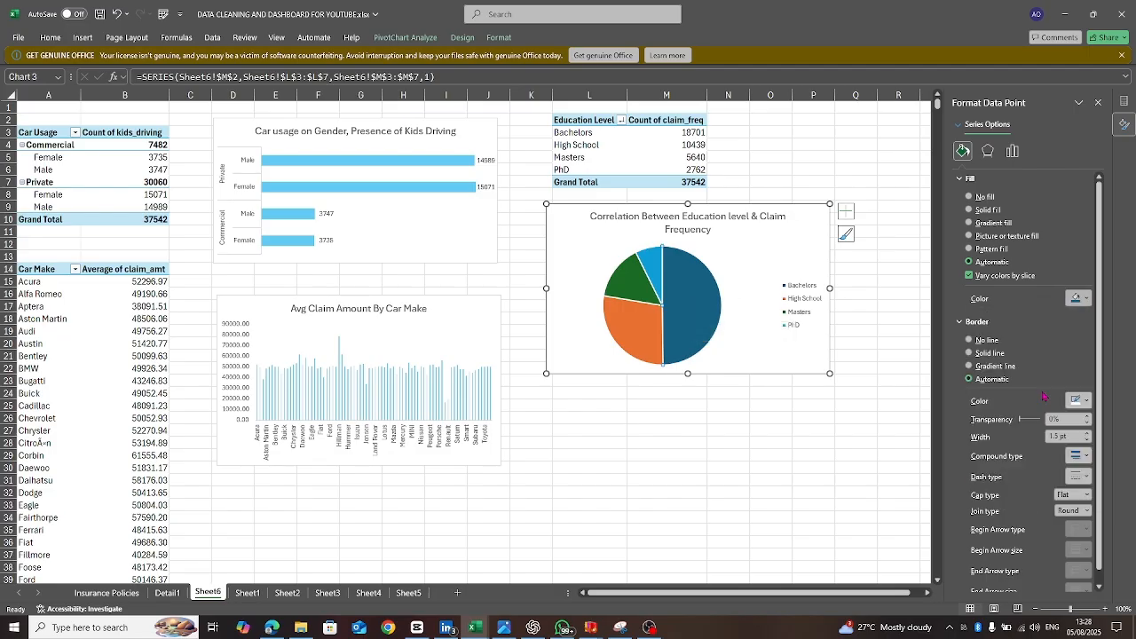
- Recolor the education pie's High School slice bright blue, the Masters slice medium blue and the PhD slice pale blue
{"action": "left_click", "coordinate": [642, 338]}
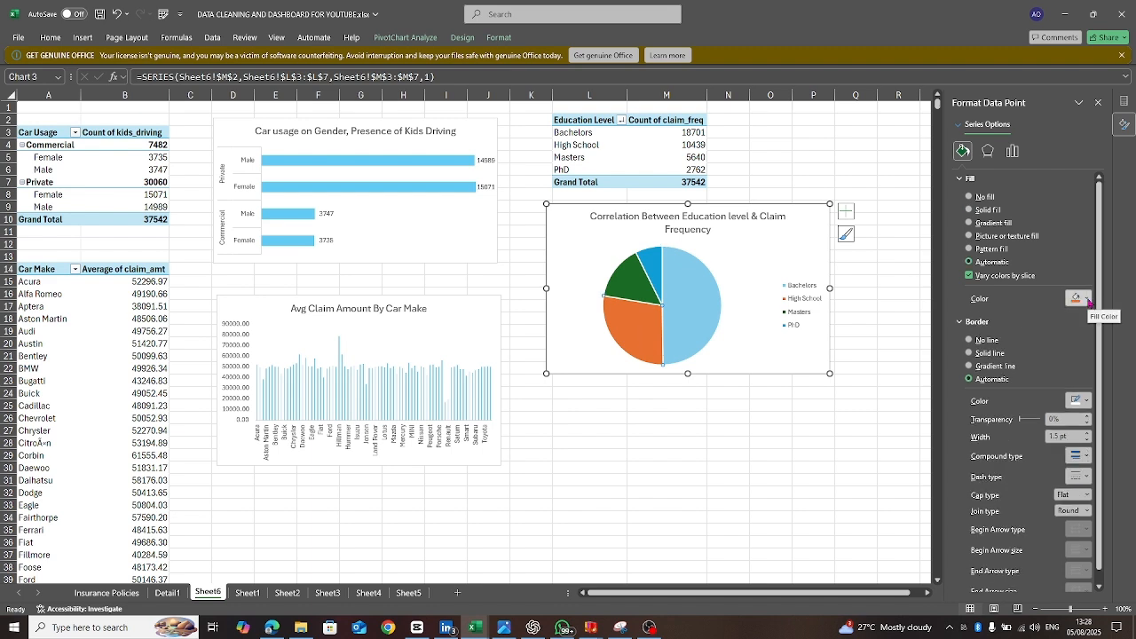
{"action": "left_click", "coordinate": [1089, 300]}
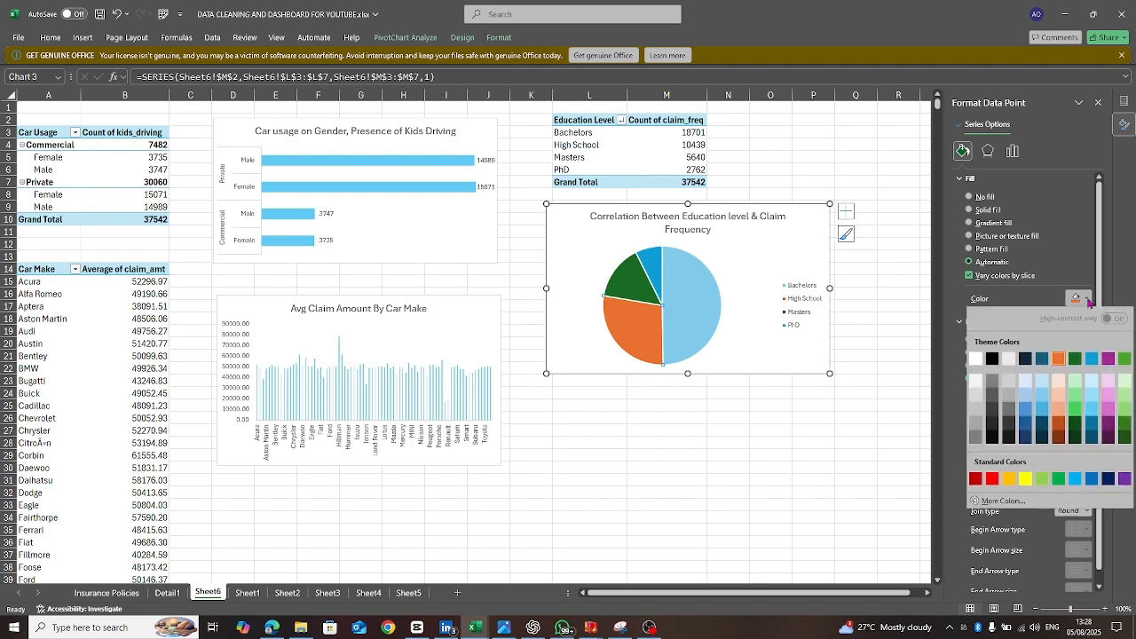
{"action": "left_click", "coordinate": [1043, 421]}
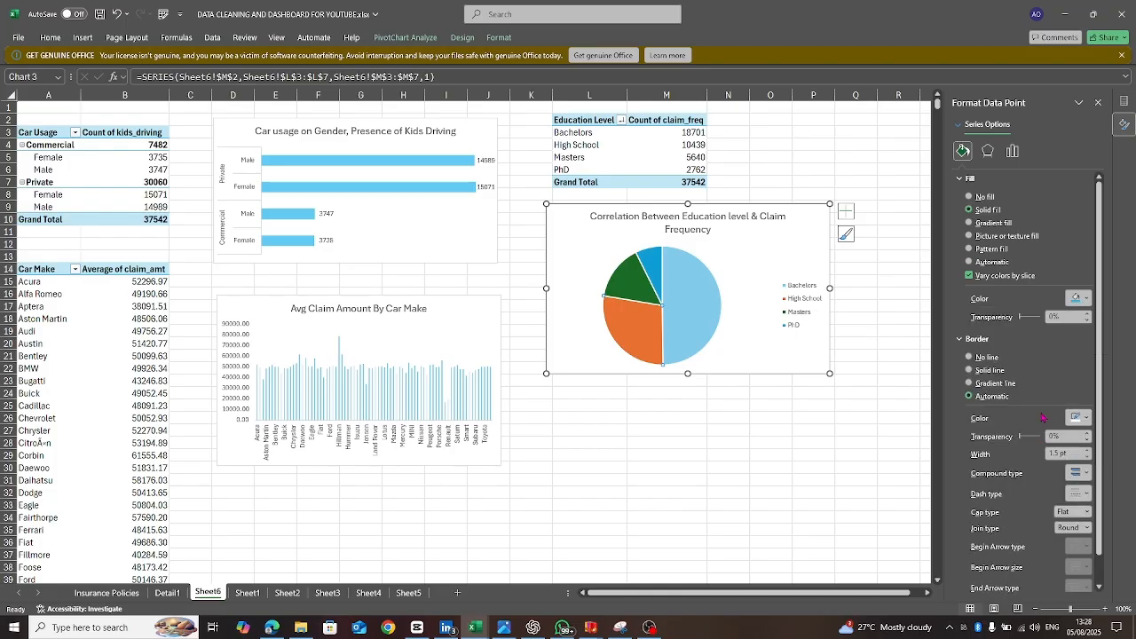
{"action": "left_click", "coordinate": [628, 289]}
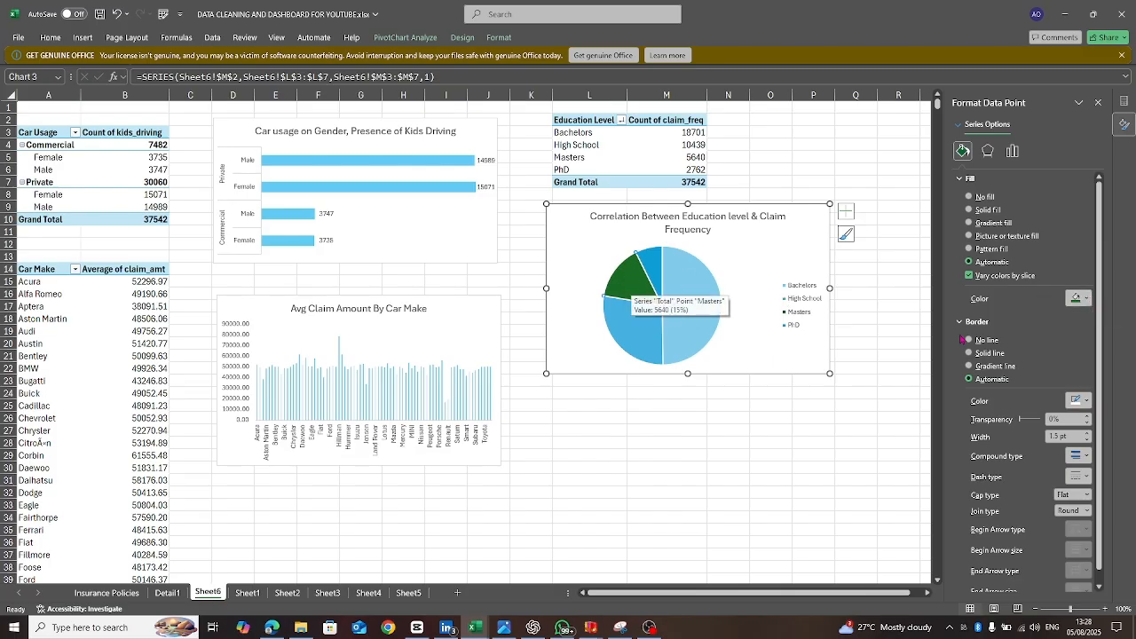
{"action": "left_click", "coordinate": [1087, 301]}
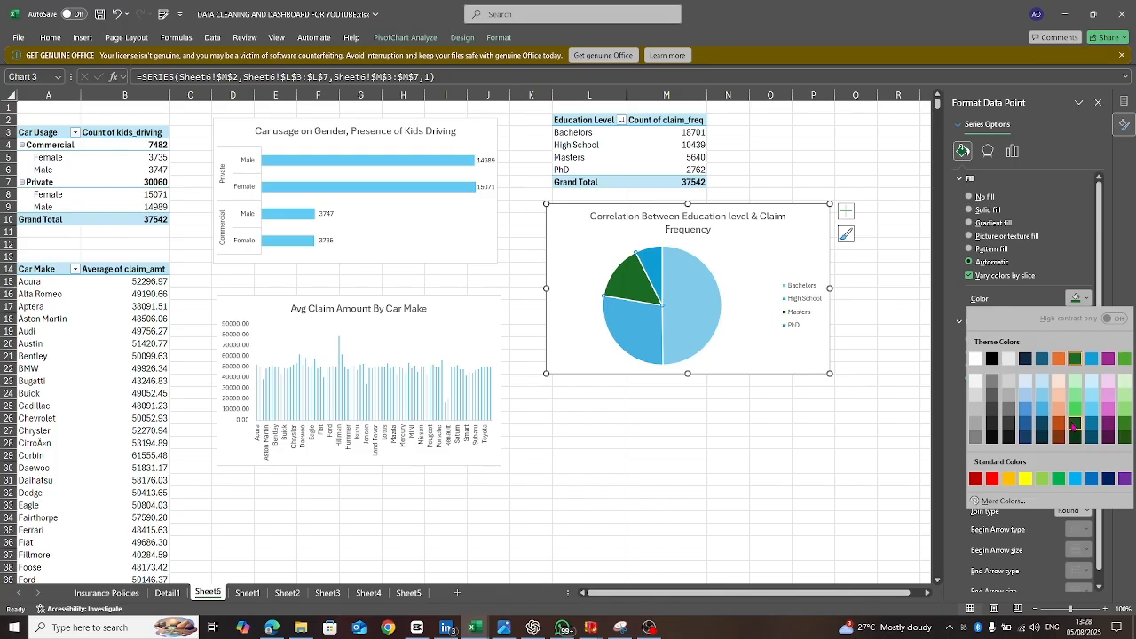
{"action": "left_click", "coordinate": [1027, 424]}
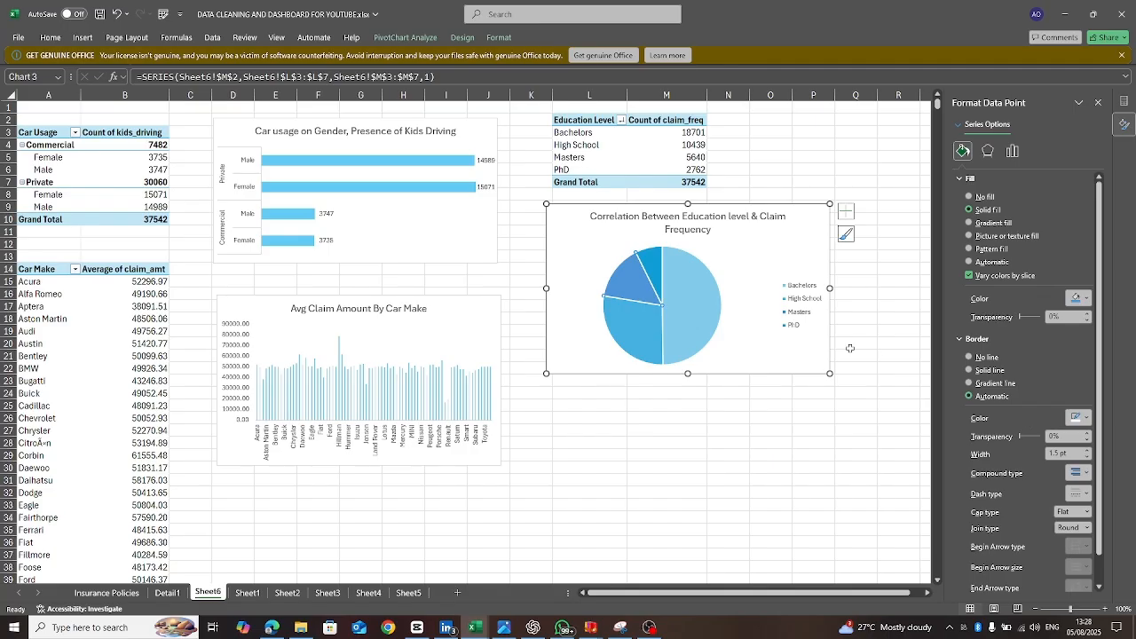
{"action": "left_click", "coordinate": [647, 268]}
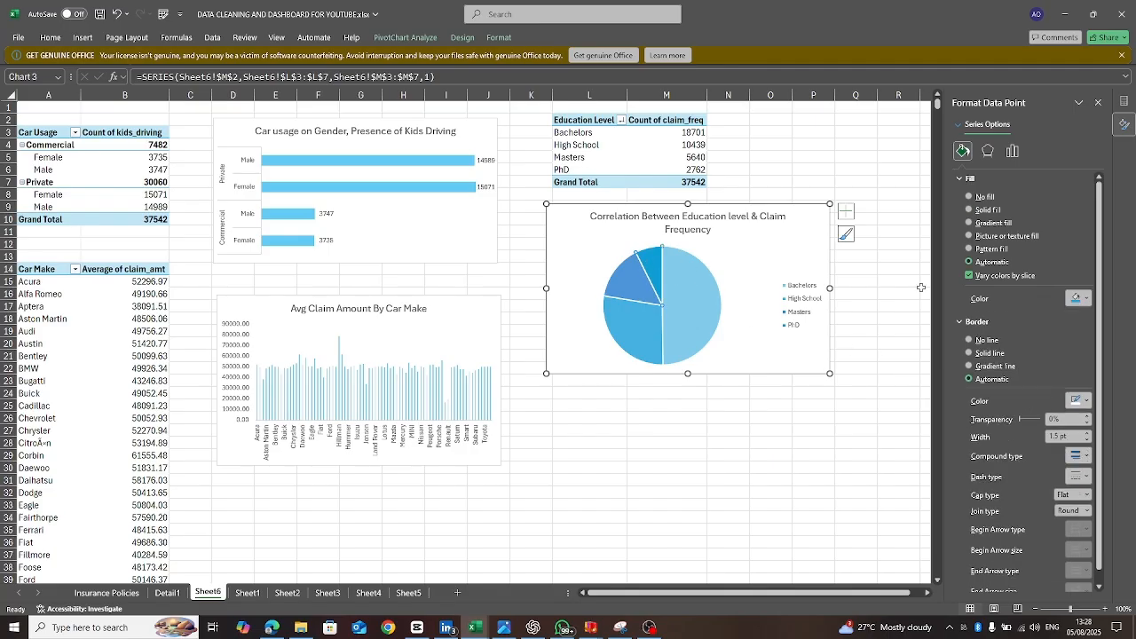
{"action": "left_click", "coordinate": [1082, 298]}
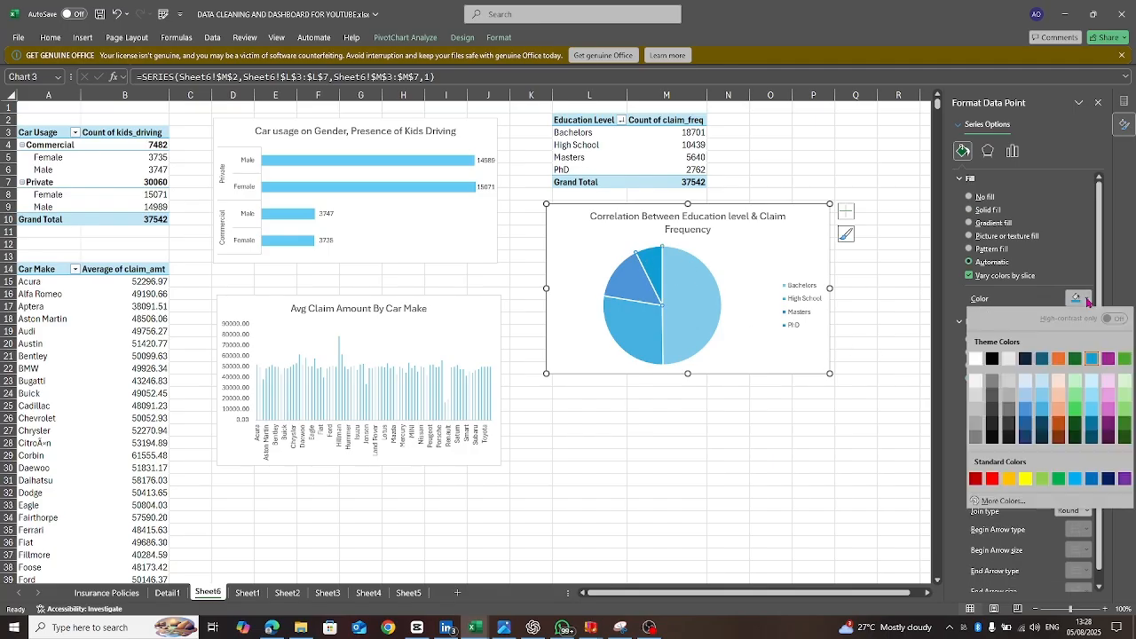
{"action": "left_click", "coordinate": [1044, 381]}
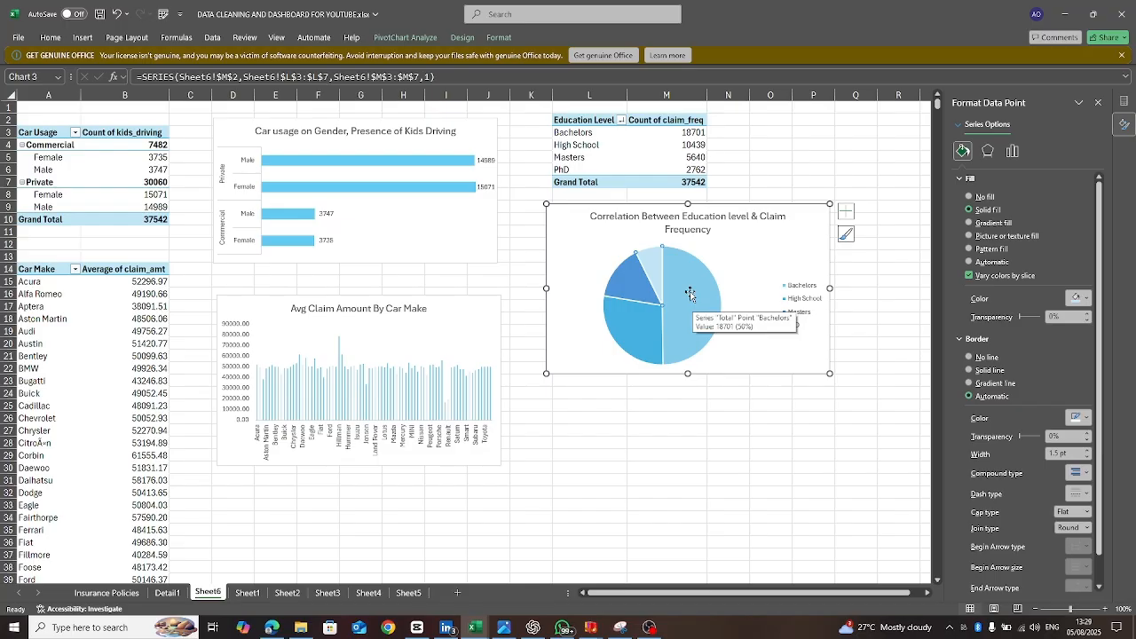
- Add data callouts with category name and percentage to all four slices of the education pie chart
{"action": "left_click", "coordinate": [846, 213]}
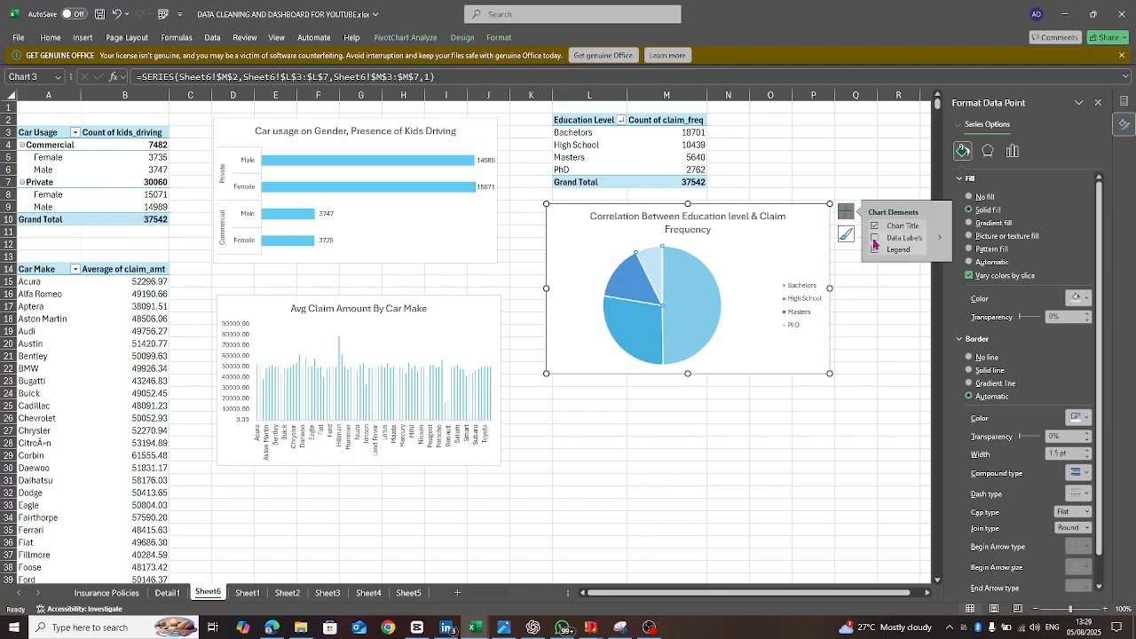
{"action": "left_click", "coordinate": [874, 238]}
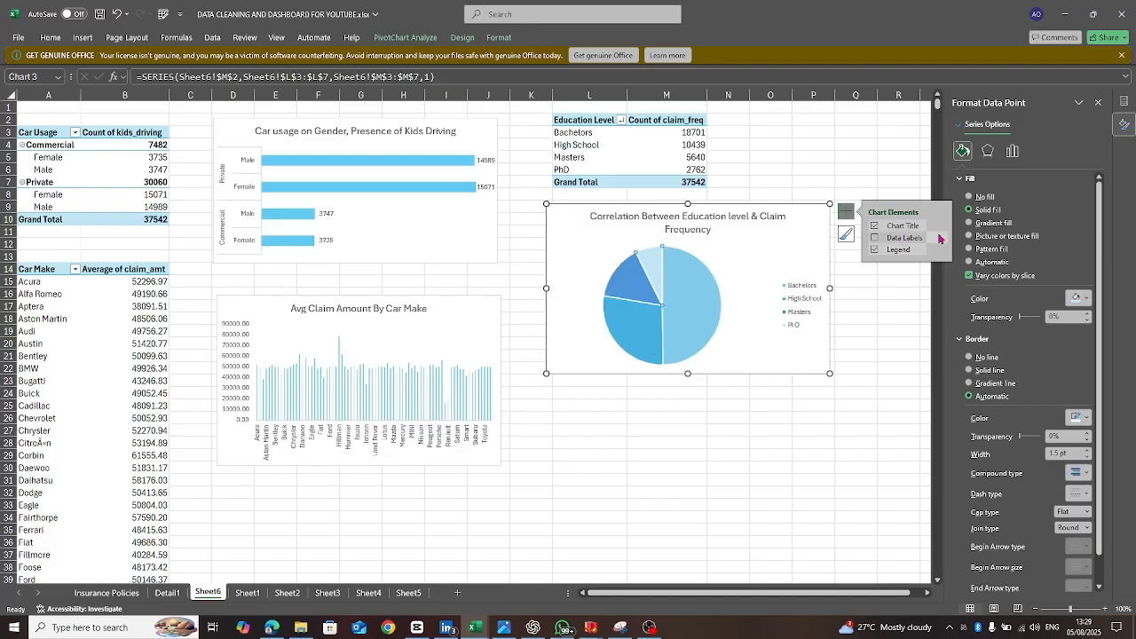
{"action": "mouse_move", "coordinate": [941, 240]}
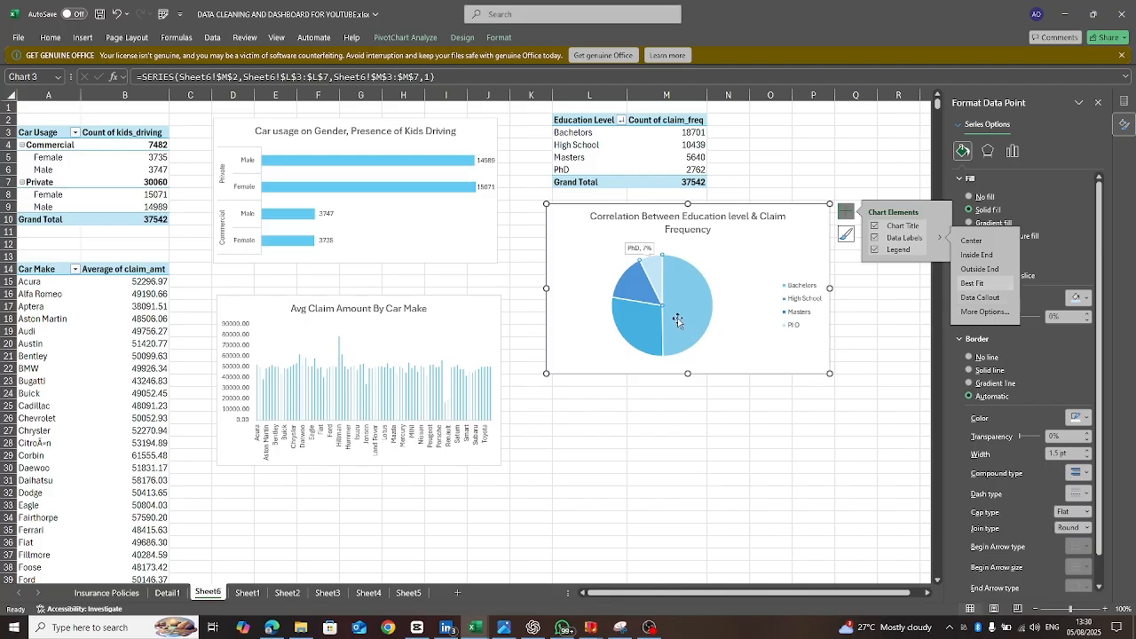
{"action": "left_click", "coordinate": [970, 300]}
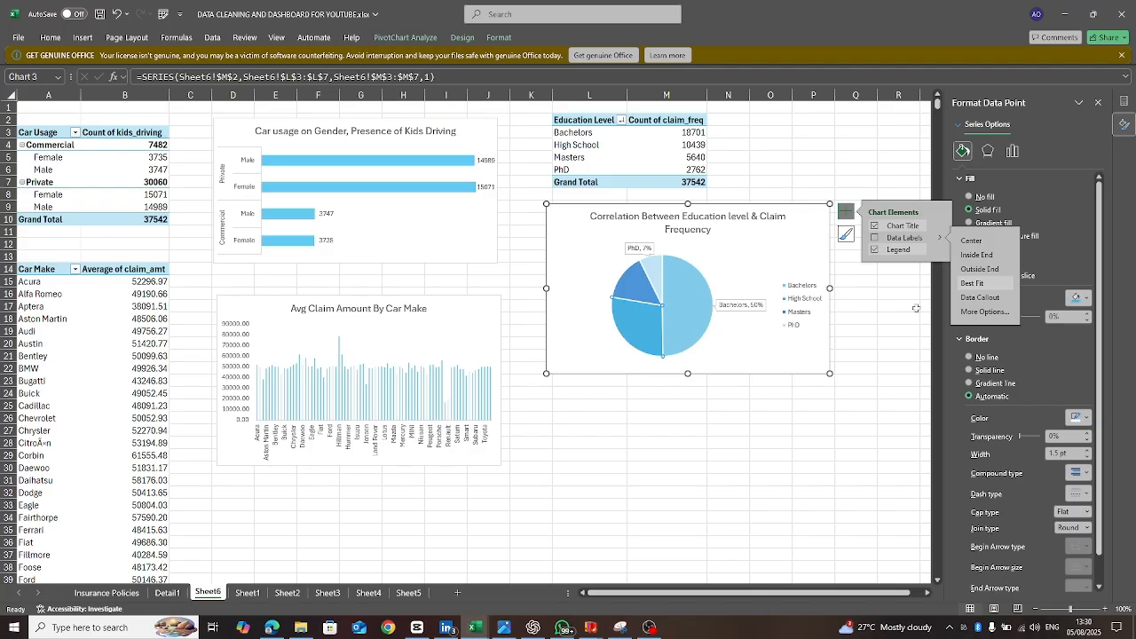
{"action": "left_click", "coordinate": [974, 299]}
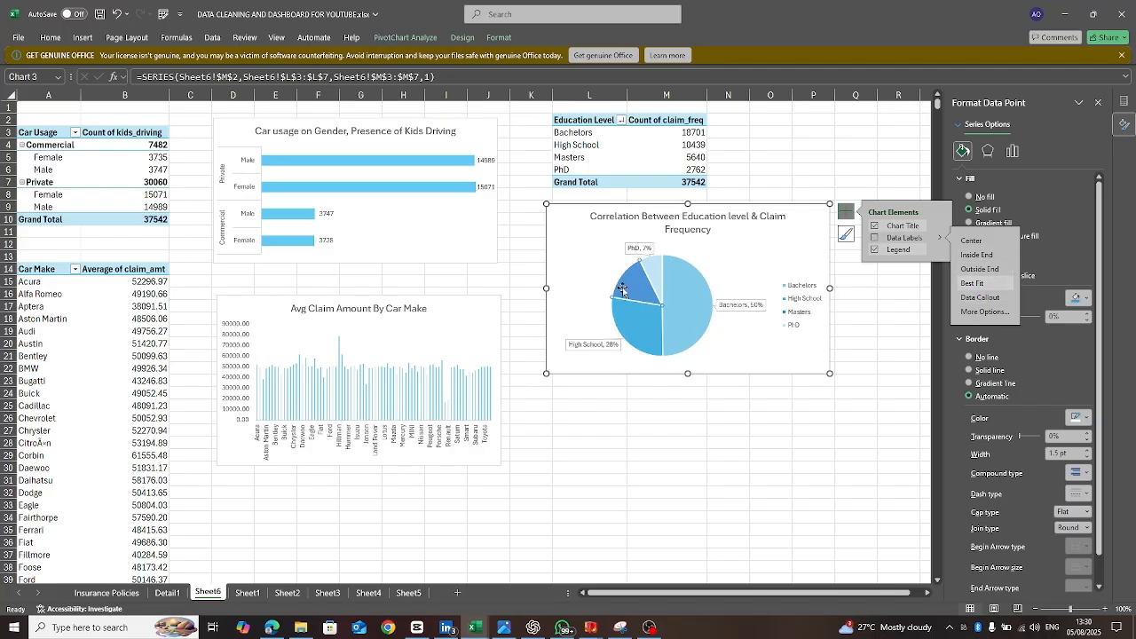
{"action": "left_click", "coordinate": [988, 301]}
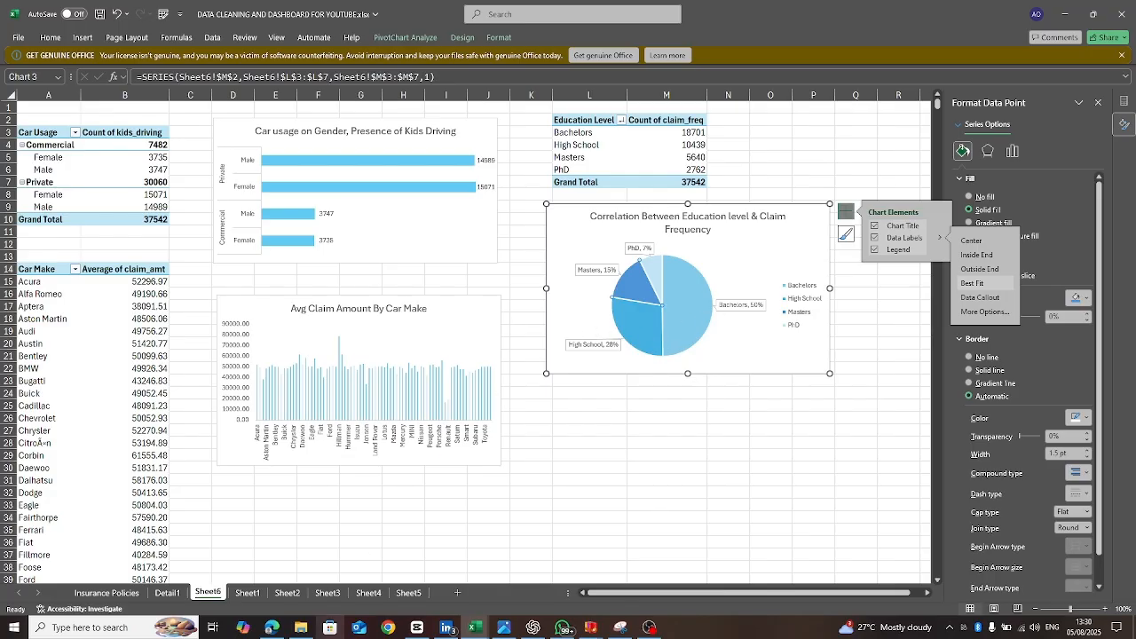
- Read question 4 on car color and claims in the Car Insurance questions PDF and return to the Excel dashboard workbook
{"action": "mouse_move", "coordinate": [273, 627]}
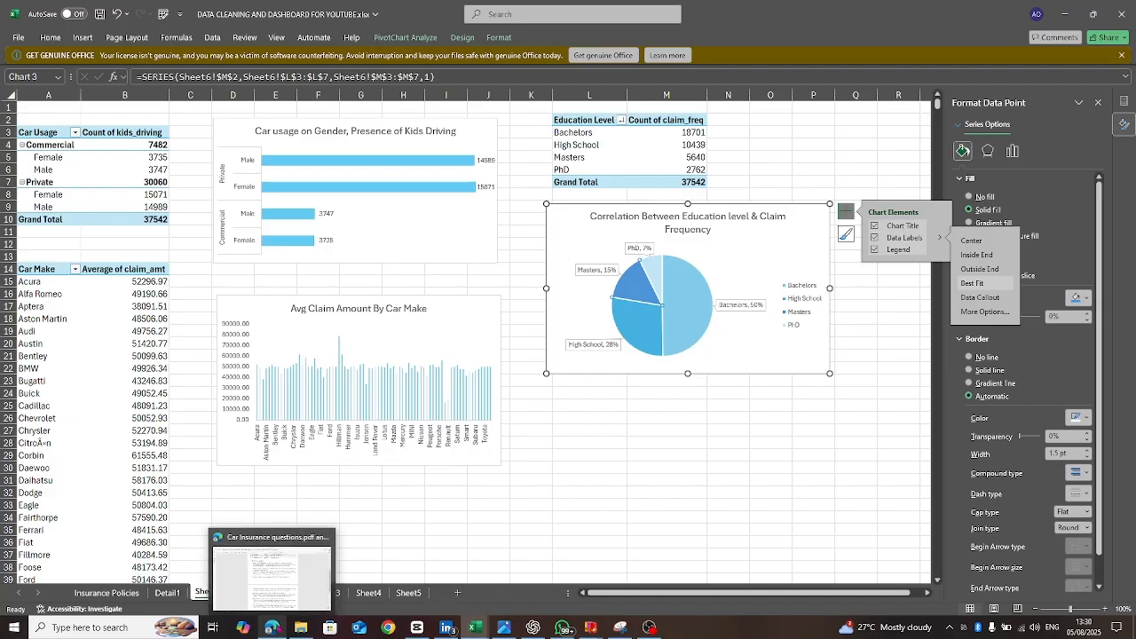
{"action": "left_click", "coordinate": [272, 628]}
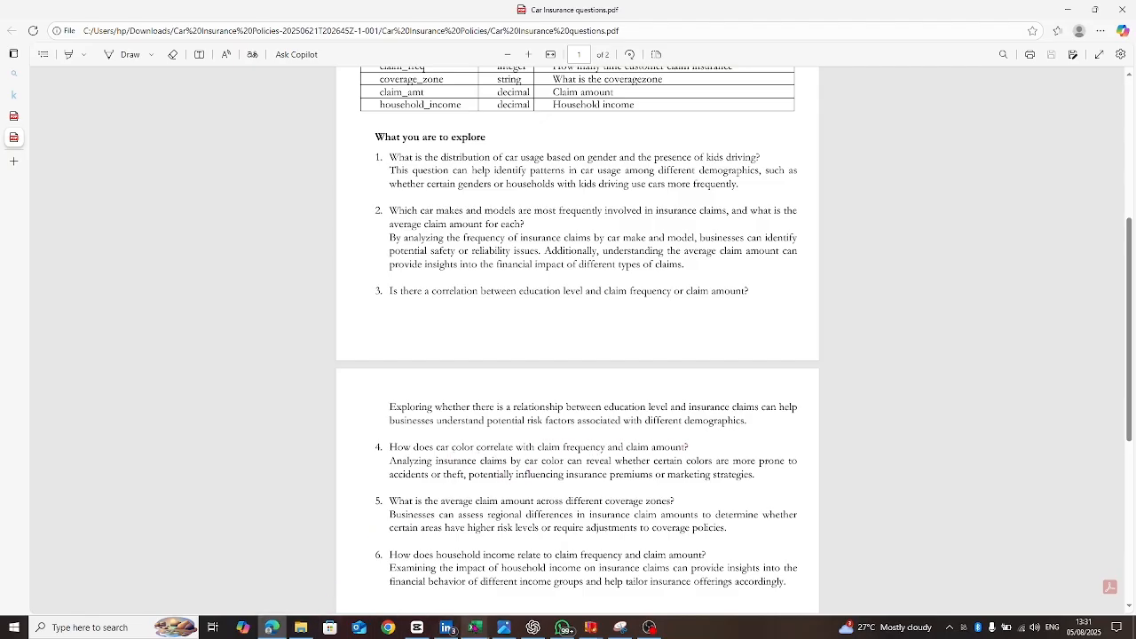
{"action": "mouse_move", "coordinate": [475, 627]}
{"action": "left_click", "coordinate": [604, 550]}
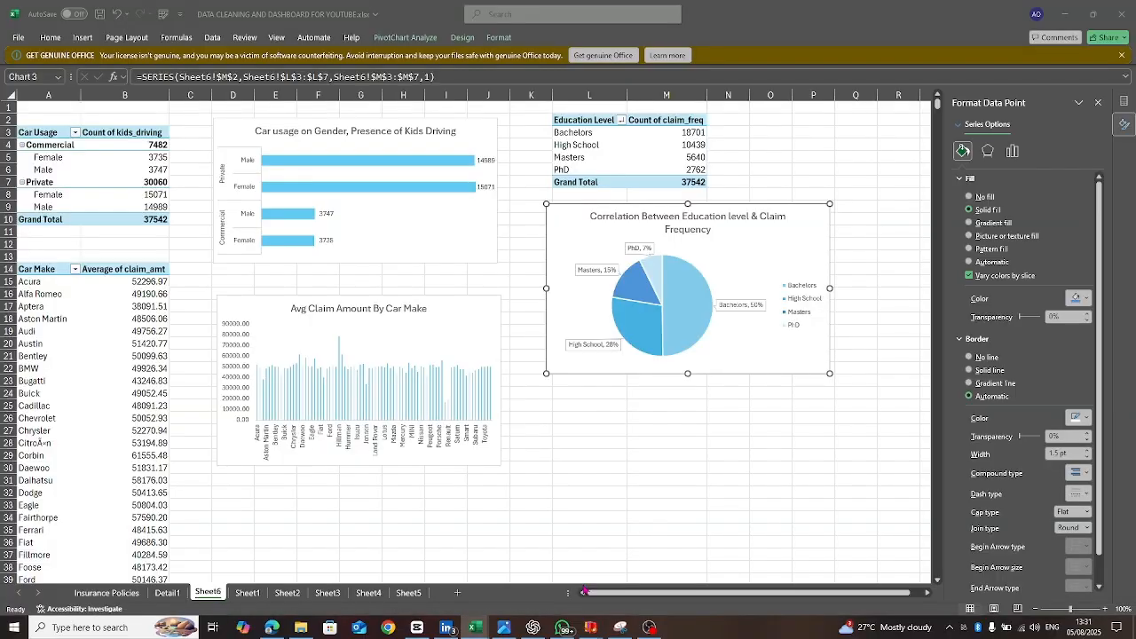
- Duplicate the Education Level PivotTable below the pie chart, starting at cell L25
{"action": "left_click", "coordinate": [661, 157]}
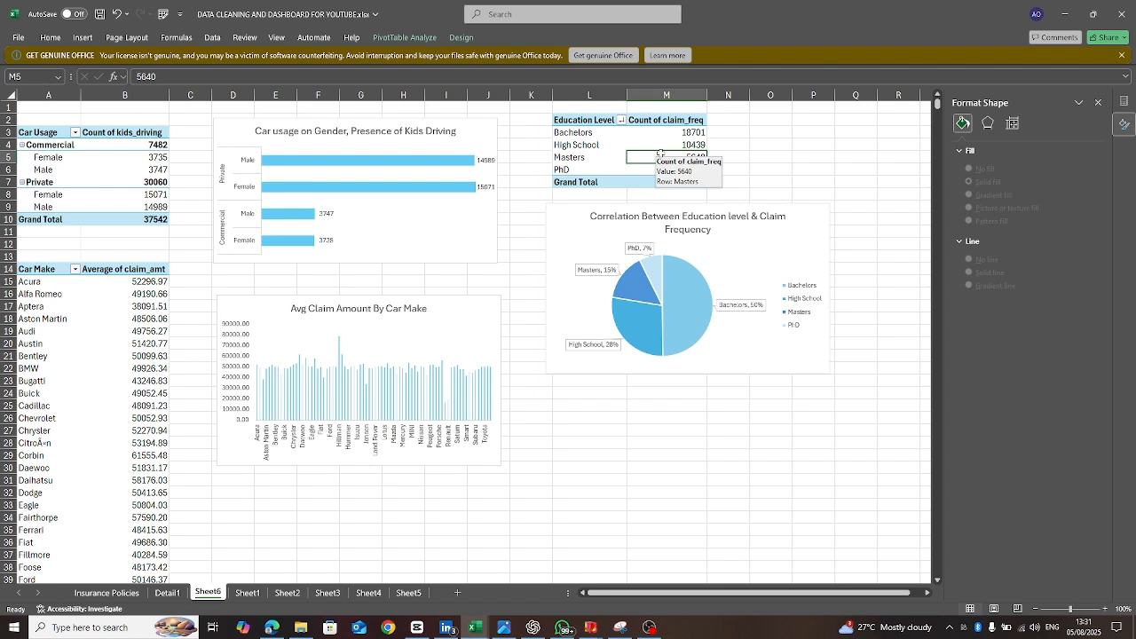
{"action": "key", "text": "ctrl+a"}
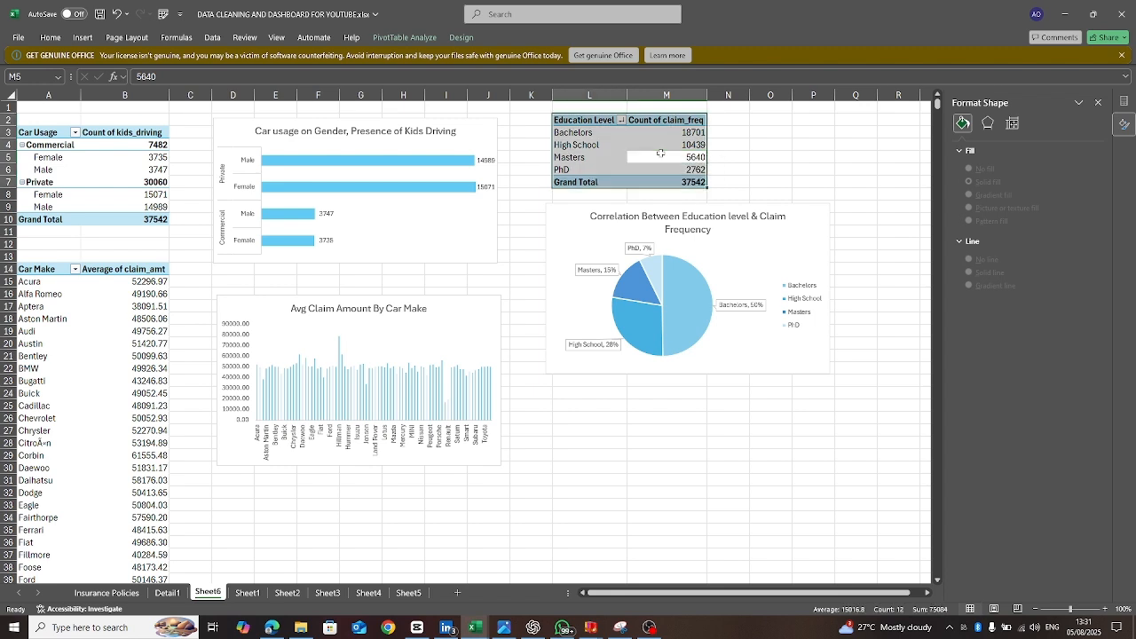
{"action": "key", "text": "ctrl+c"}
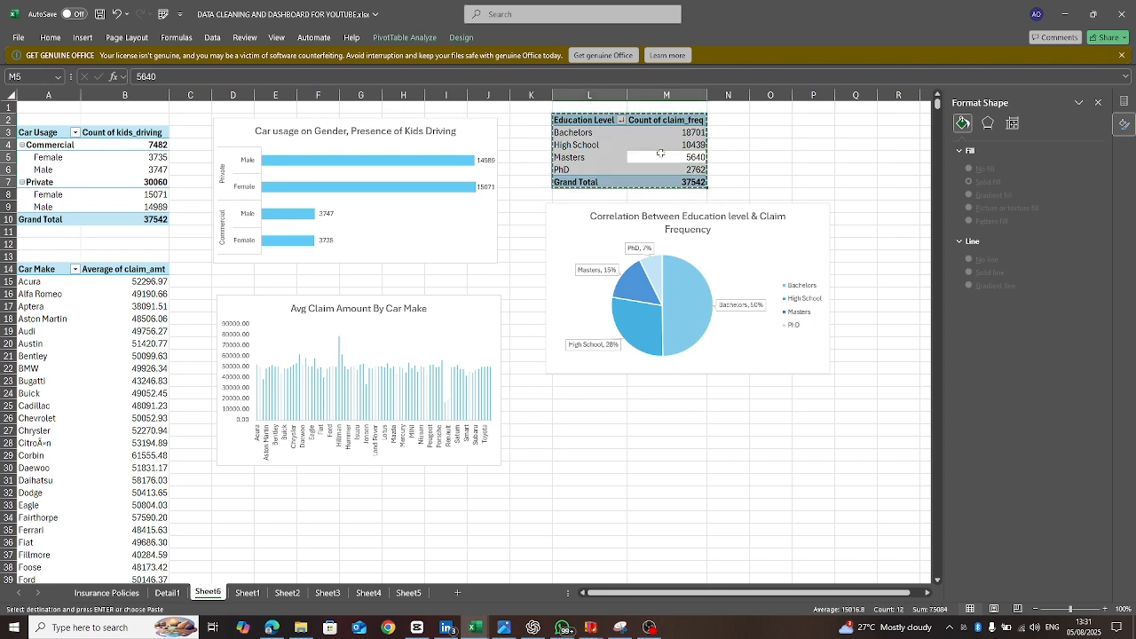
{"action": "left_click", "coordinate": [577, 408]}
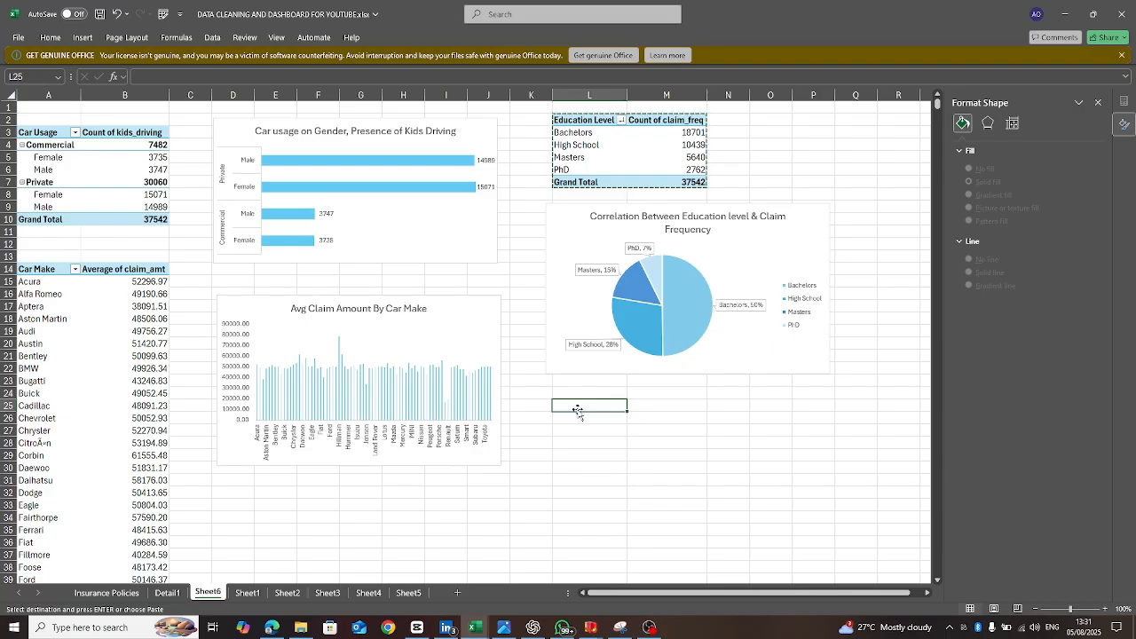
{"action": "key", "text": "ctrl+v"}
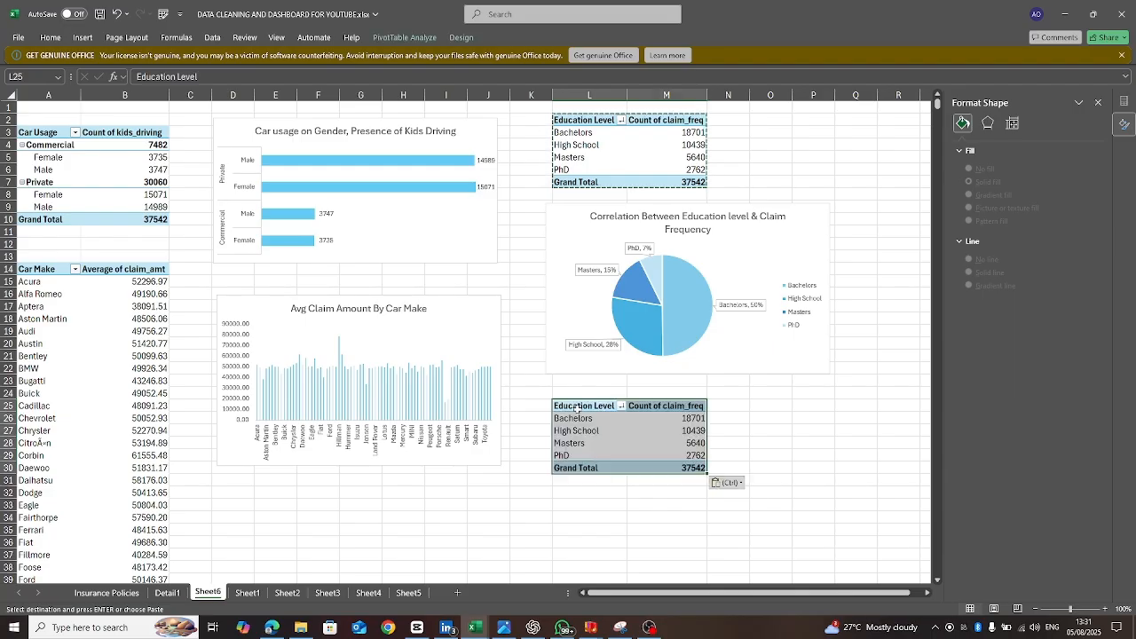
- Replace the copied PivotTable's Education and claim_freq fields with Car_color as rows and claim_amt as values
{"action": "left_click", "coordinate": [656, 441]}
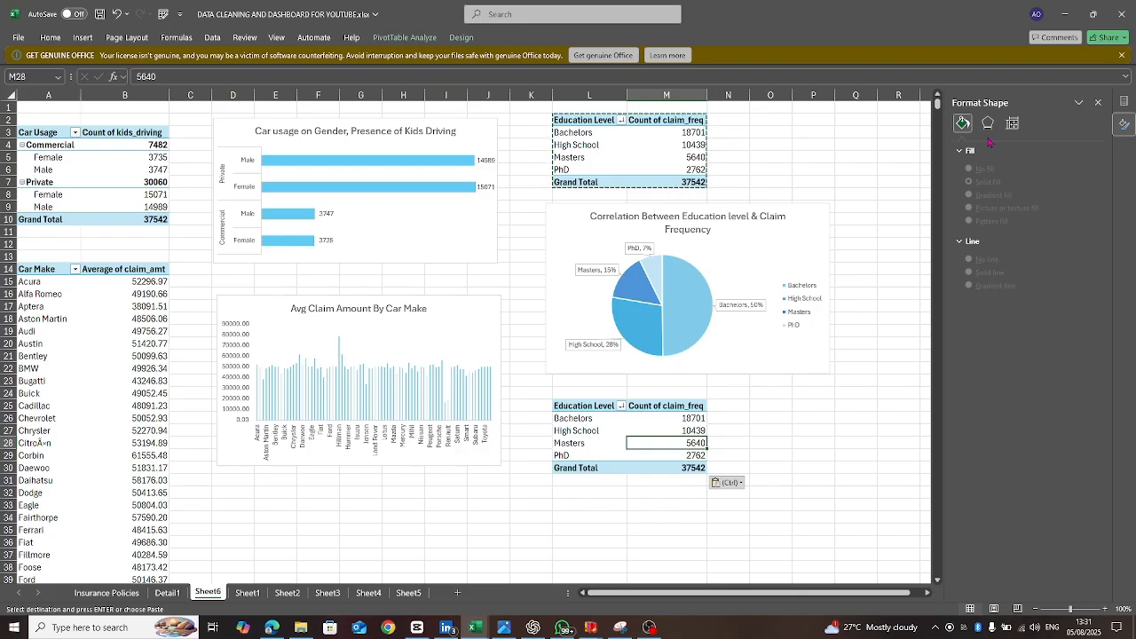
{"action": "left_click", "coordinate": [1125, 105]}
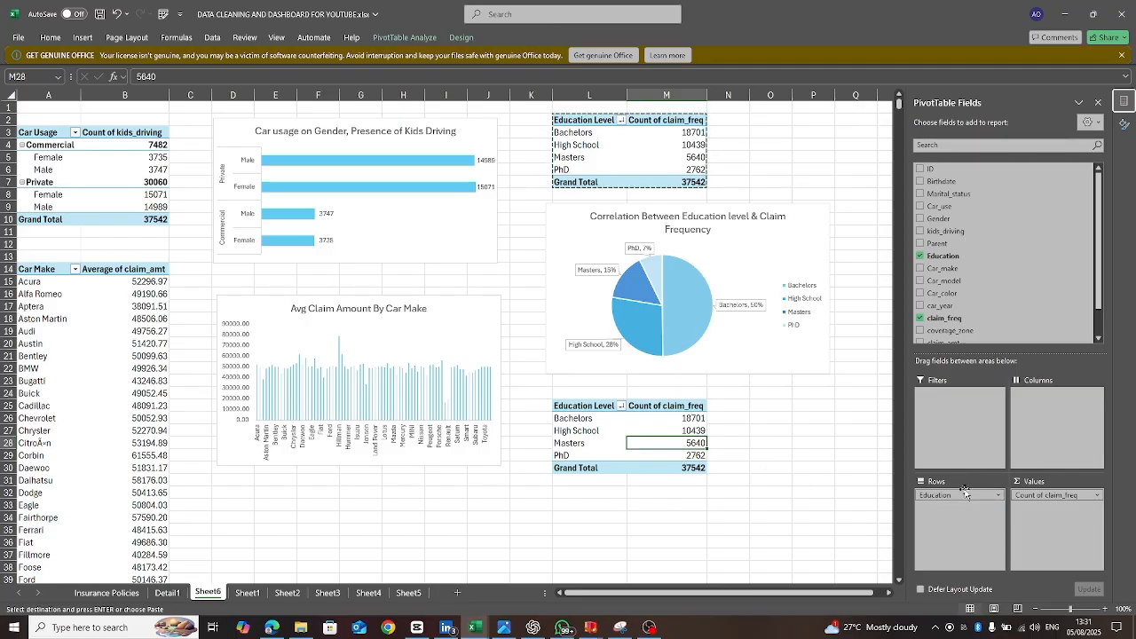
{"action": "left_click", "coordinate": [921, 256]}
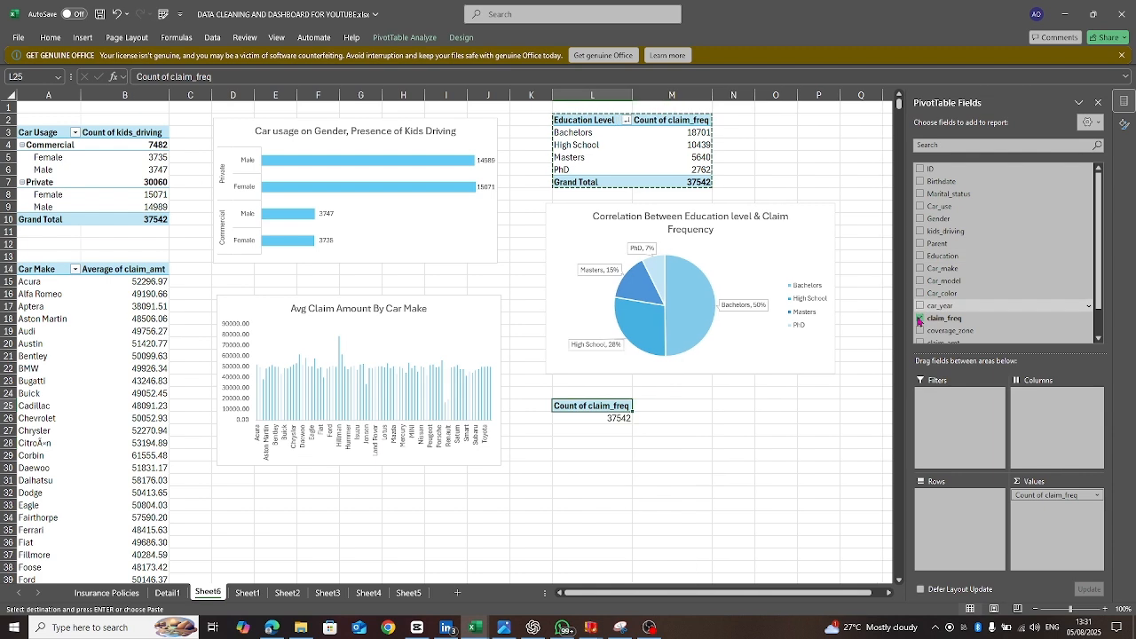
{"action": "left_click", "coordinate": [920, 318]}
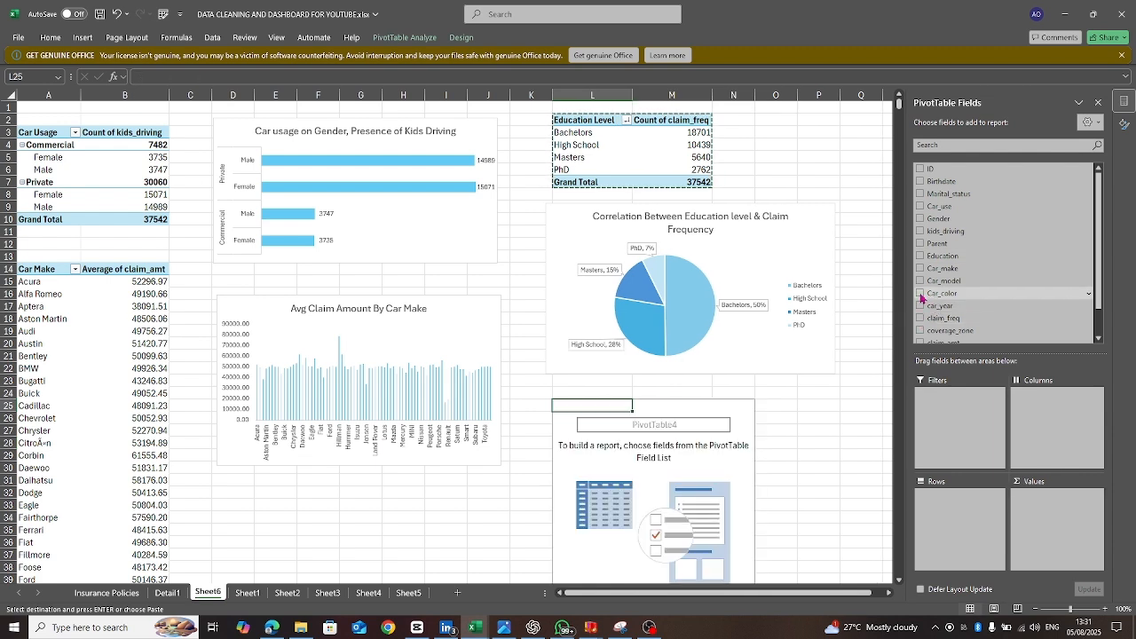
{"action": "left_click", "coordinate": [920, 294]}
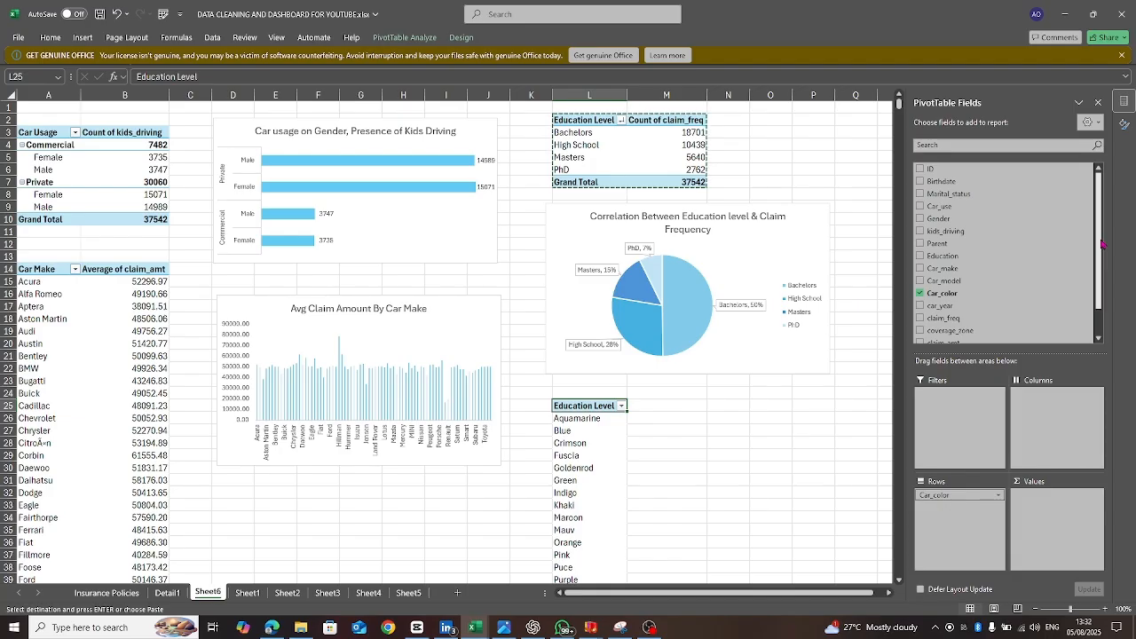
{"action": "left_click_drag", "start_coordinate": [1102, 245], "coordinate": [1107, 269]}
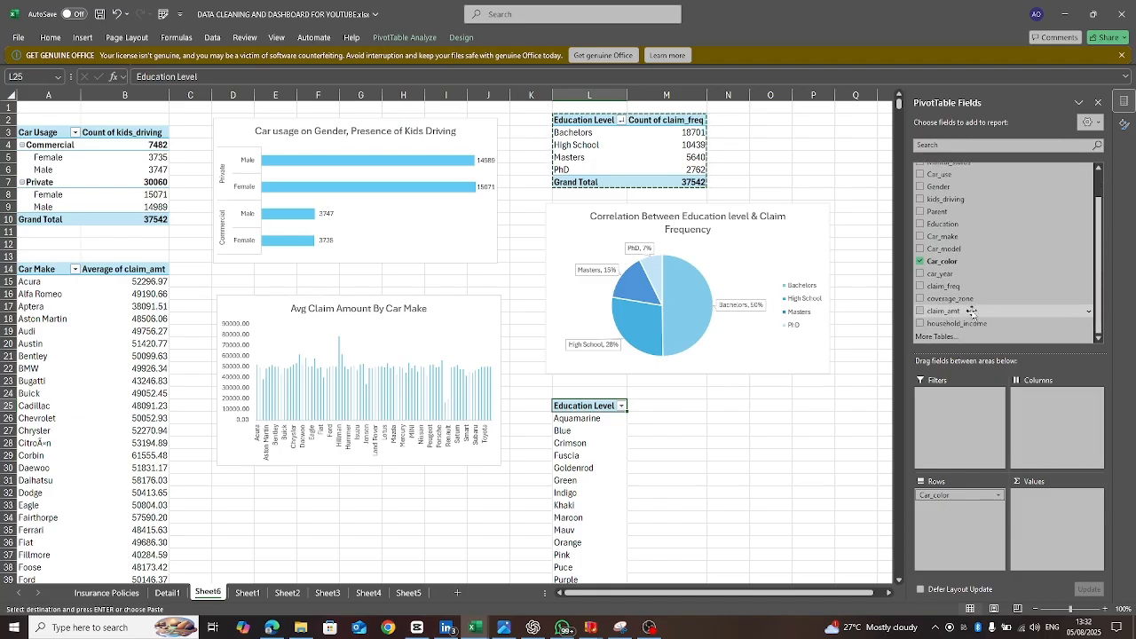
{"action": "left_click", "coordinate": [921, 310]}
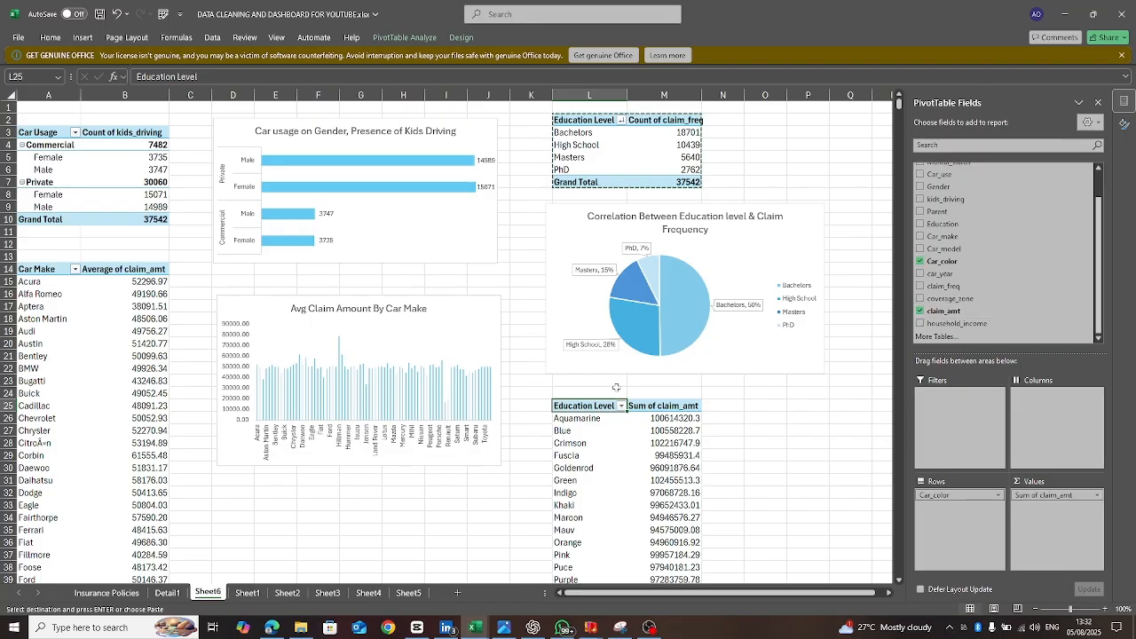
- Rename the copied PivotTable's row header in L25 as "Car Color"
{"action": "double_click", "coordinate": [581, 406]}
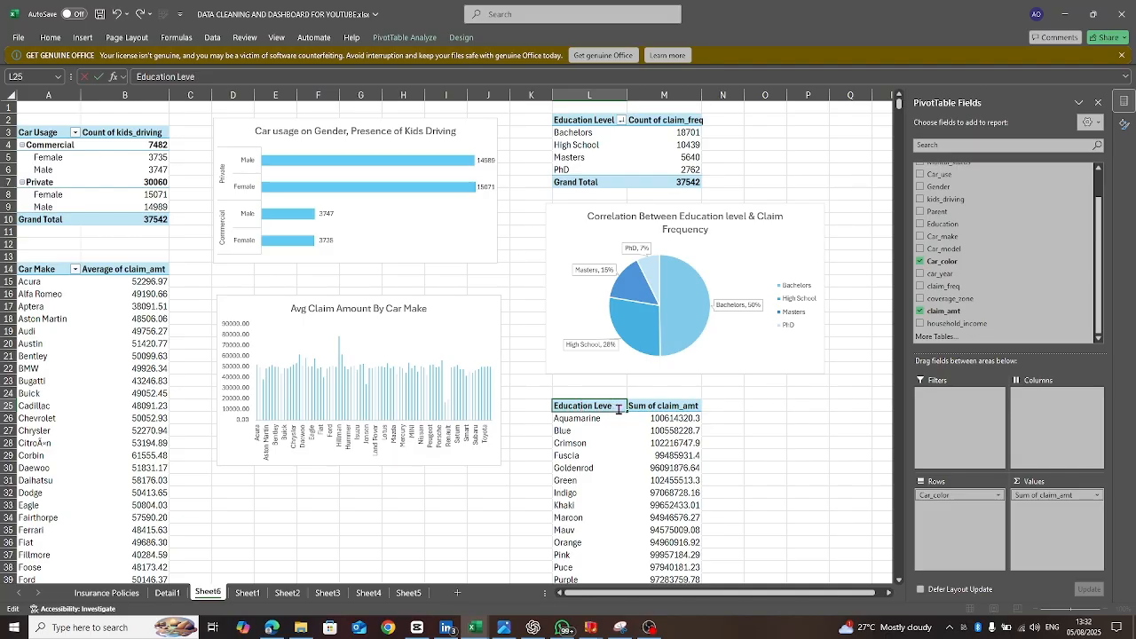
{"action": "key", "text": "BackSpace"}
{"action": "key", "text": "BackSpace"}
{"action": "key", "text": "BackSpace"}
{"action": "key", "text": "BackSpace"}
{"action": "key", "text": "BackSpace"}
{"action": "key", "text": "BackSpace"}
{"action": "key", "text": "BackSpace"}
{"action": "key", "text": "BackSpace"}
{"action": "key", "text": "BackSpace"}
{"action": "key", "text": "BackSpace"}
{"action": "key", "text": "BackSpace"}
{"action": "key", "text": "BackSpace"}
{"action": "key", "text": "BackSpace"}
{"action": "key", "text": "BackSpace"}
{"action": "key", "text": "BackSpace"}
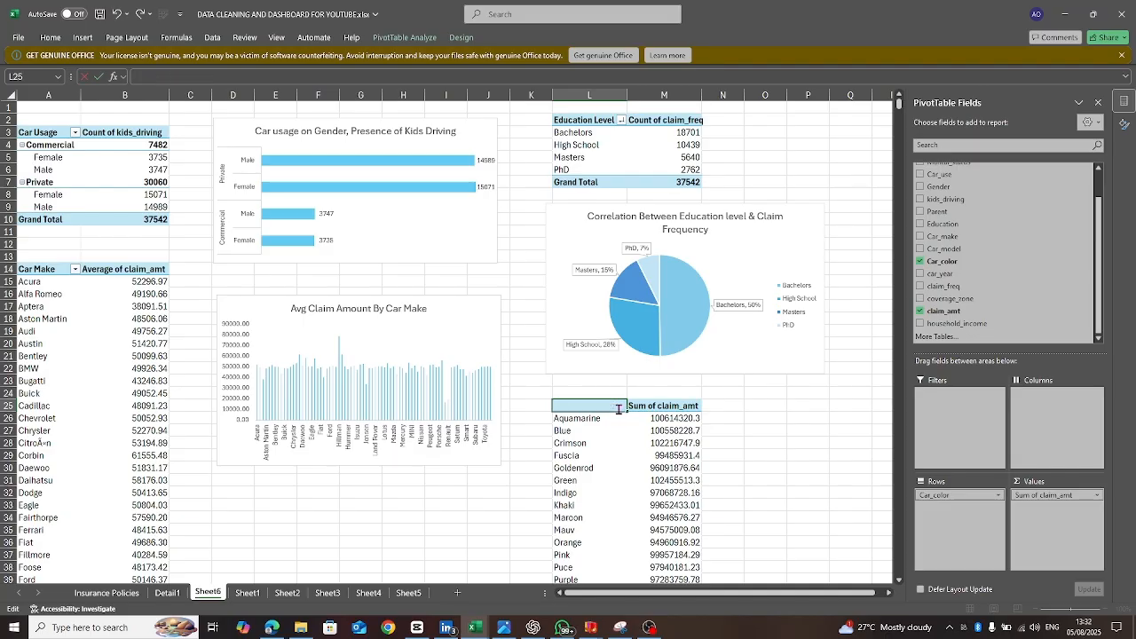
{"action": "type", "text": "Car"}
{"action": "type", "text": "c"}
{"action": "key", "text": "BackSpace"}
{"action": "type", "text": "Color"}
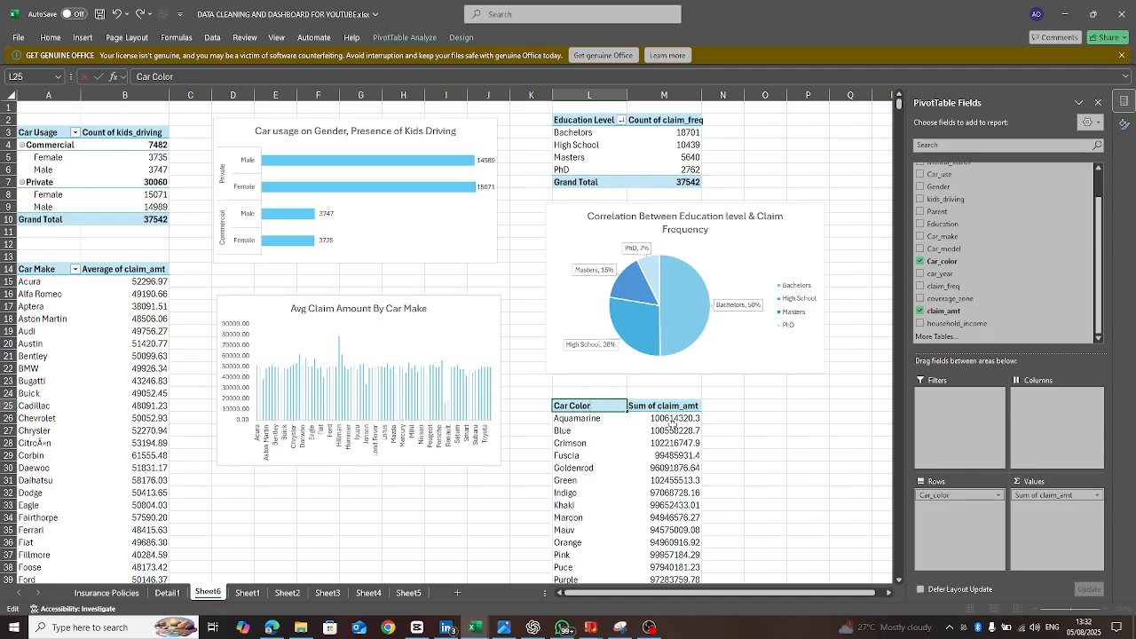
{"action": "left_click", "coordinate": [665, 407]}
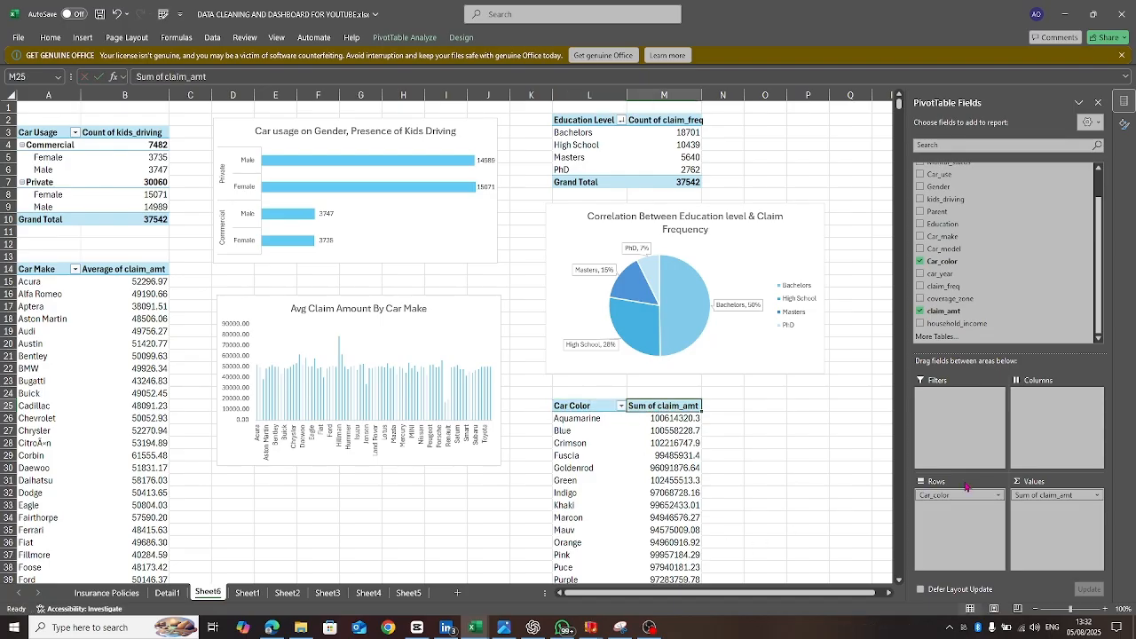
- Summarize the claim_amt values in the Car Color PivotTable by Count
{"action": "left_click", "coordinate": [1099, 497]}
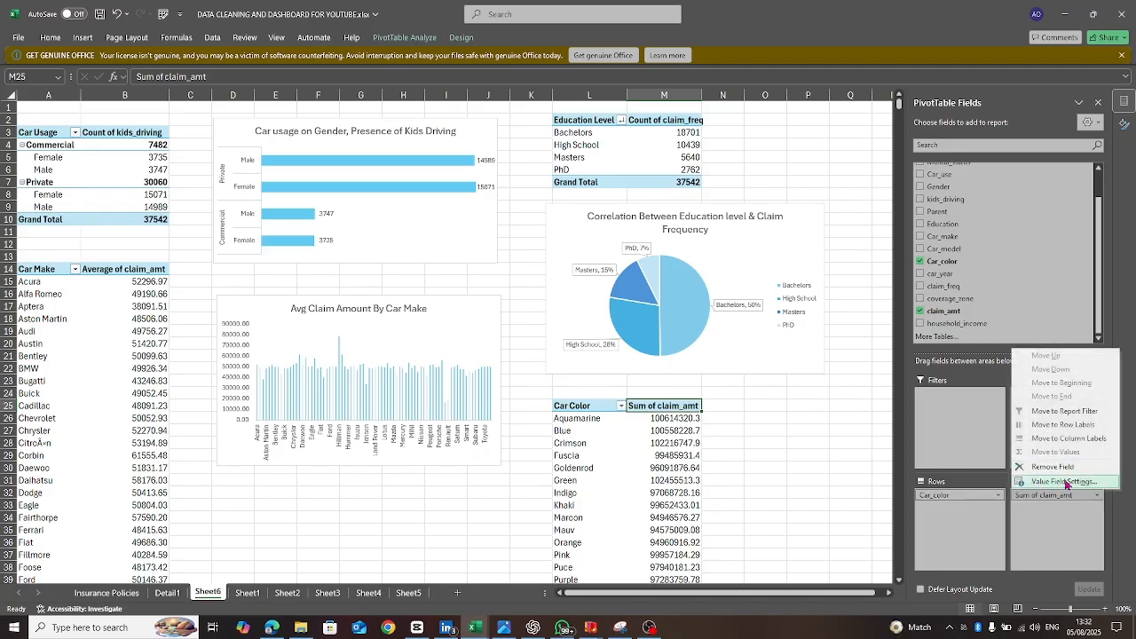
{"action": "left_click", "coordinate": [1056, 483]}
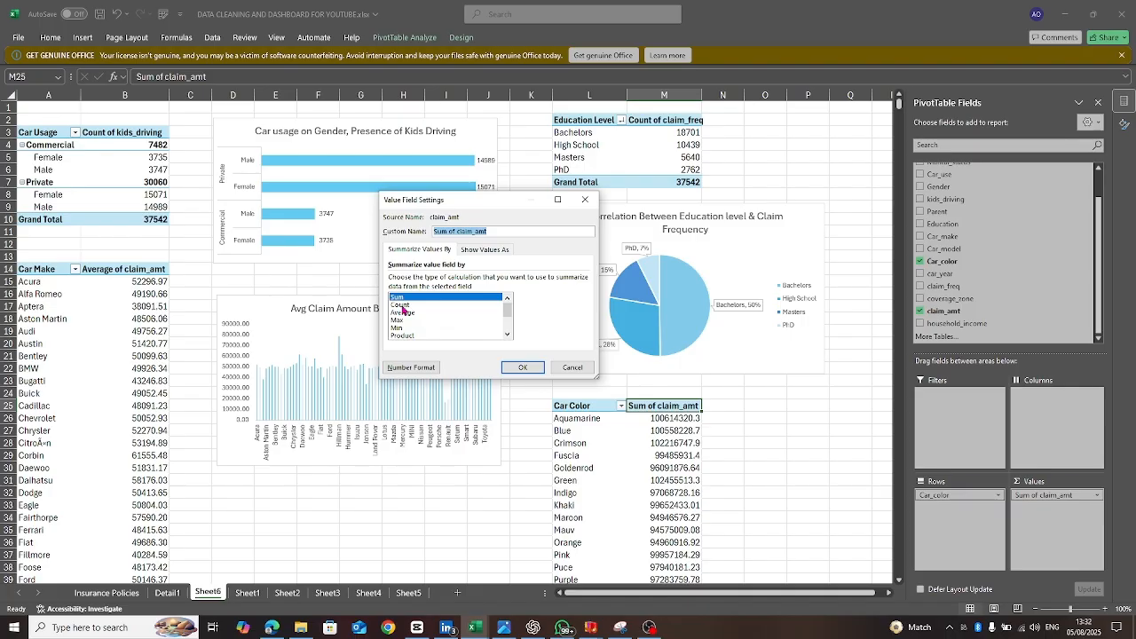
{"action": "left_click", "coordinate": [401, 306]}
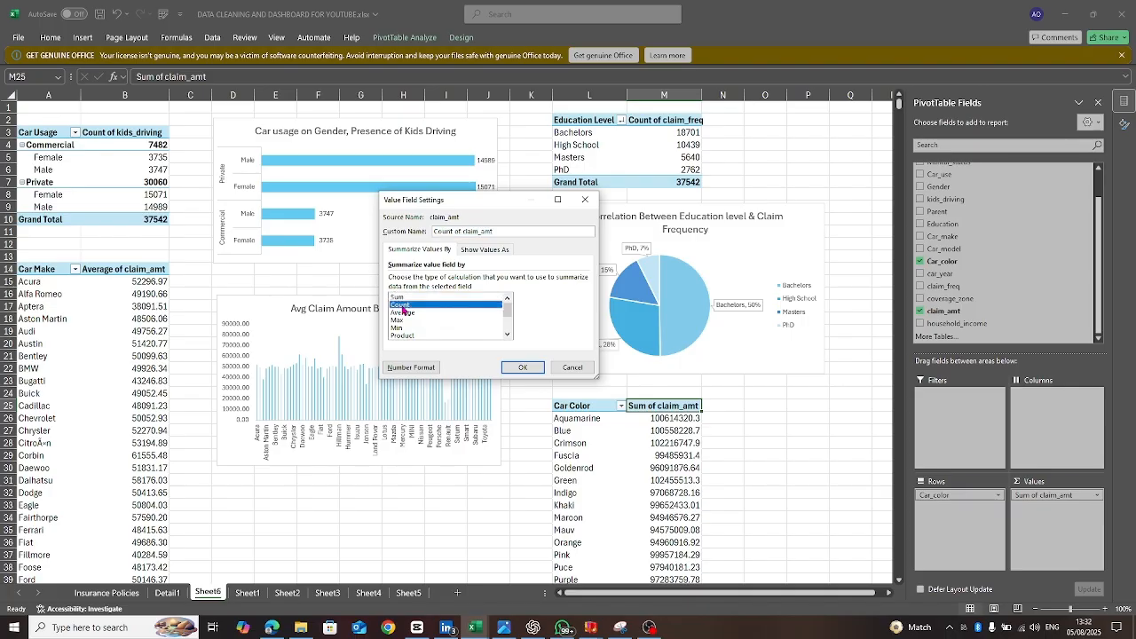
{"action": "left_click", "coordinate": [527, 367]}
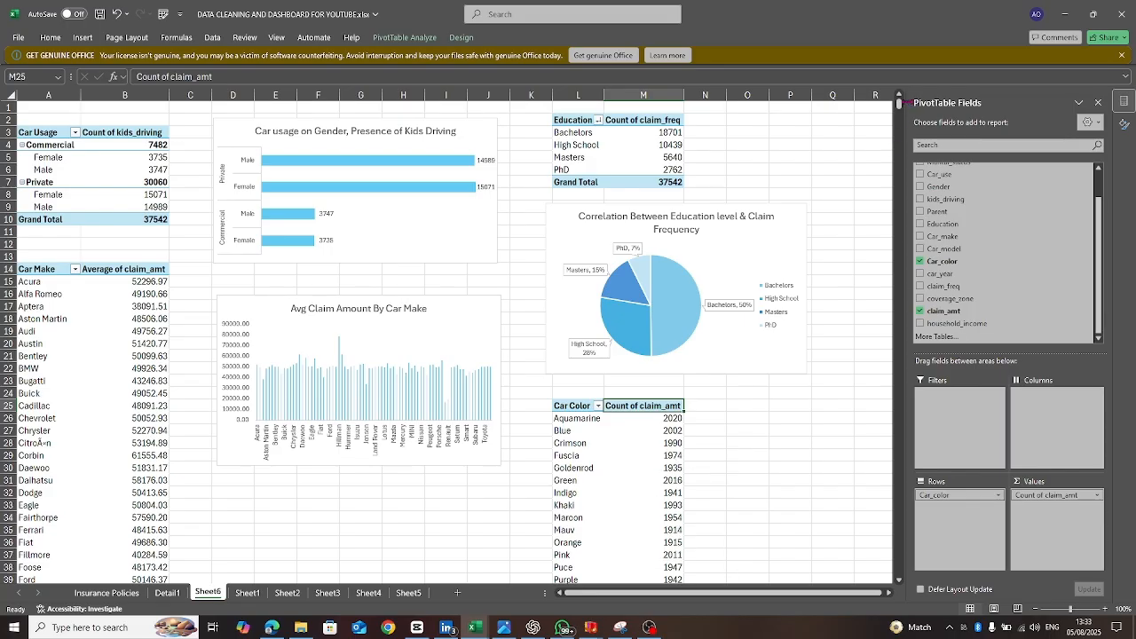
- Check the car color question in the Car Insurance questions PDF and enter the heading "How Car Color Correlate With Claim Amount" in cell L24
{"action": "left_click_drag", "start_coordinate": [900, 104], "coordinate": [899, 107]}
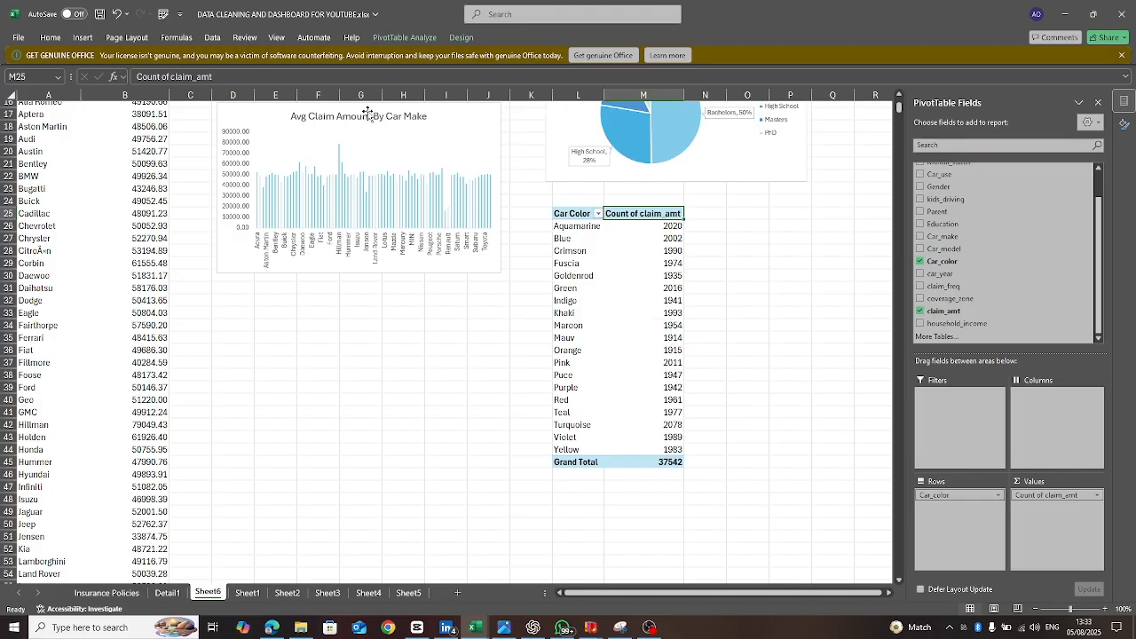
{"action": "left_click", "coordinate": [650, 325]}
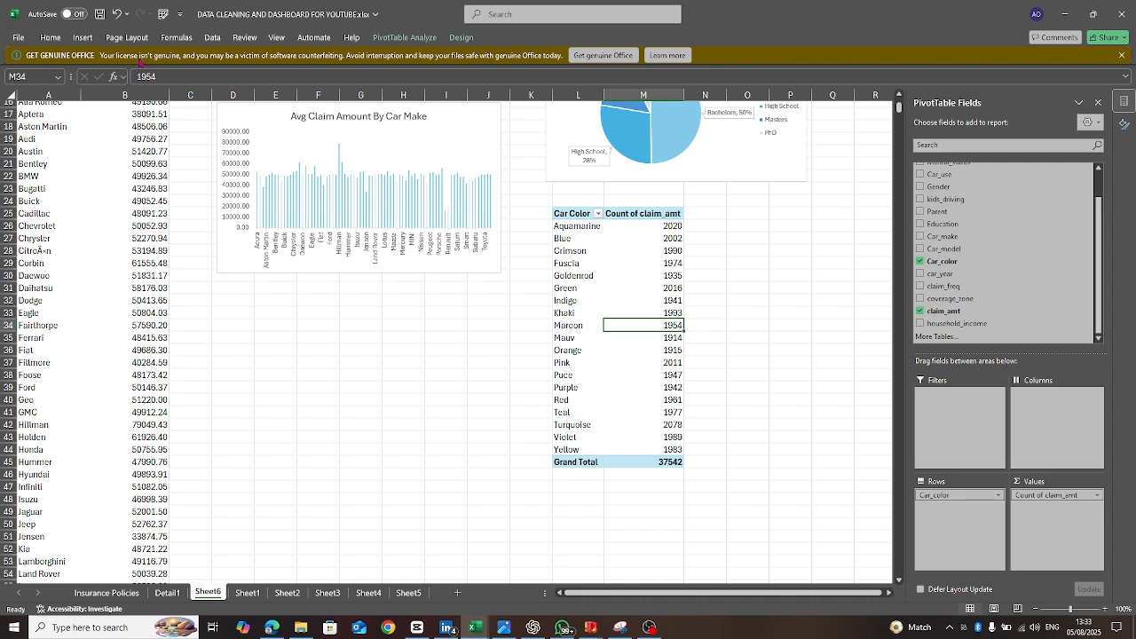
{"action": "left_click", "coordinate": [566, 201]}
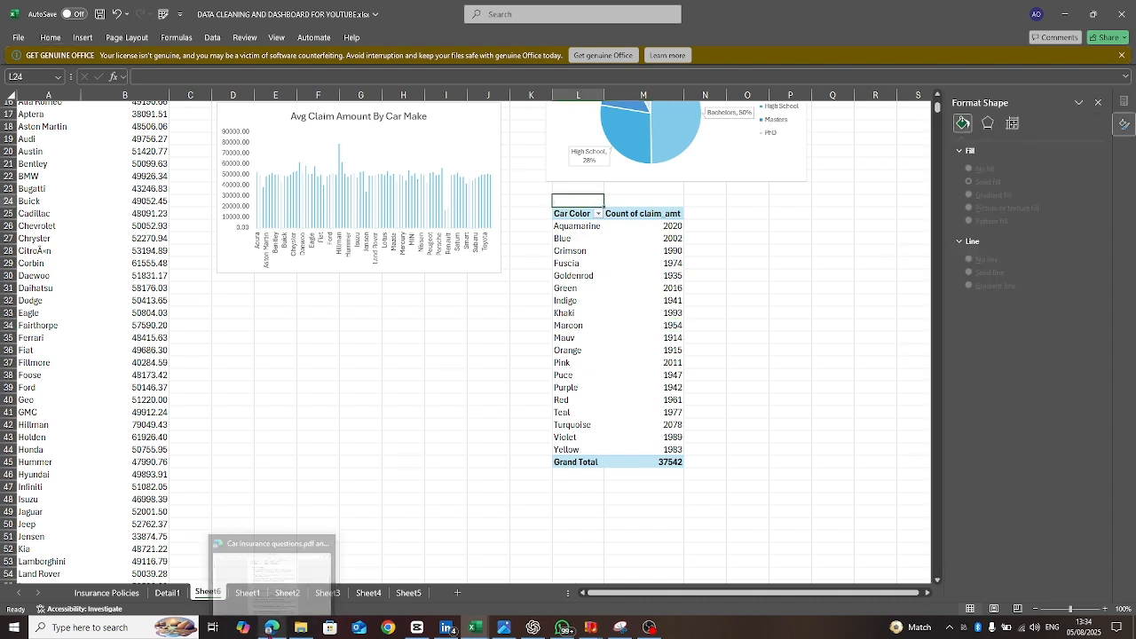
{"action": "left_click", "coordinate": [272, 577]}
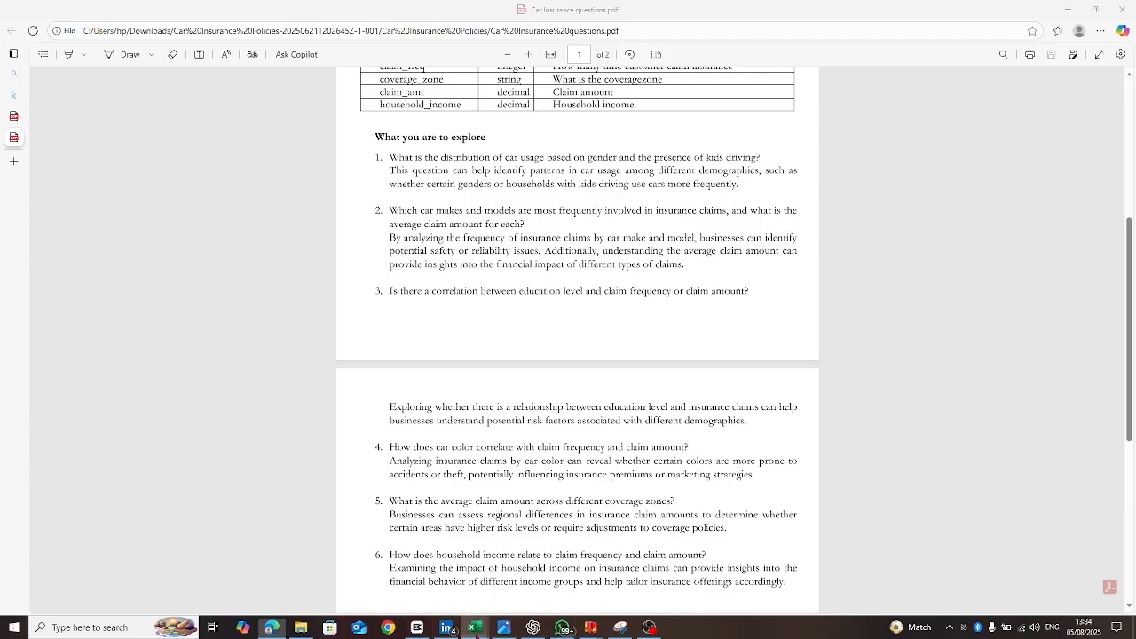
{"action": "mouse_move", "coordinate": [475, 628]}
{"action": "left_click", "coordinate": [586, 581]}
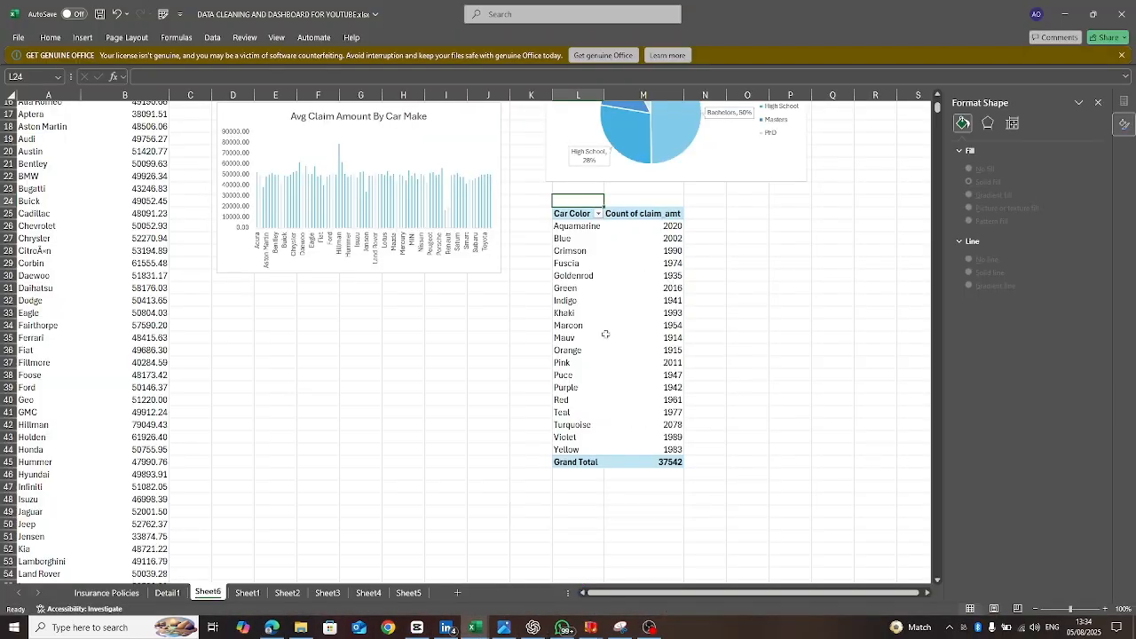
{"action": "type", "text": "How"}
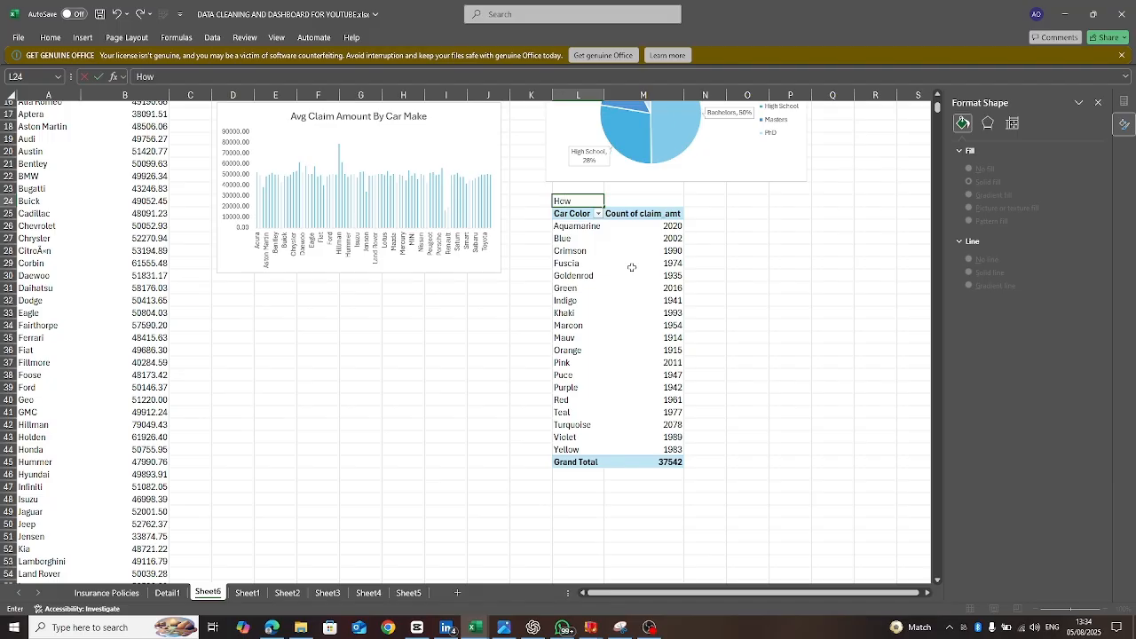
{"action": "type", "text": " Car Cloro"}
{"action": "key", "text": "BackSpace"}
{"action": "key", "text": "BackSpace"}
{"action": "type", "text": "olor Correlate"}
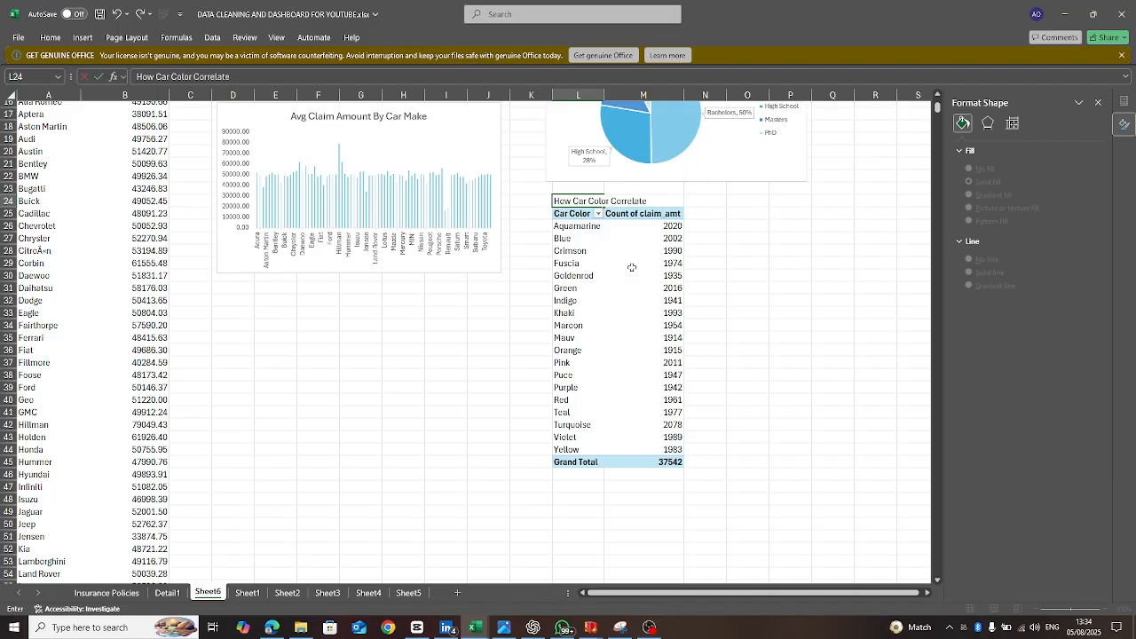
{"action": "type", "text": " With Claim Amount"}
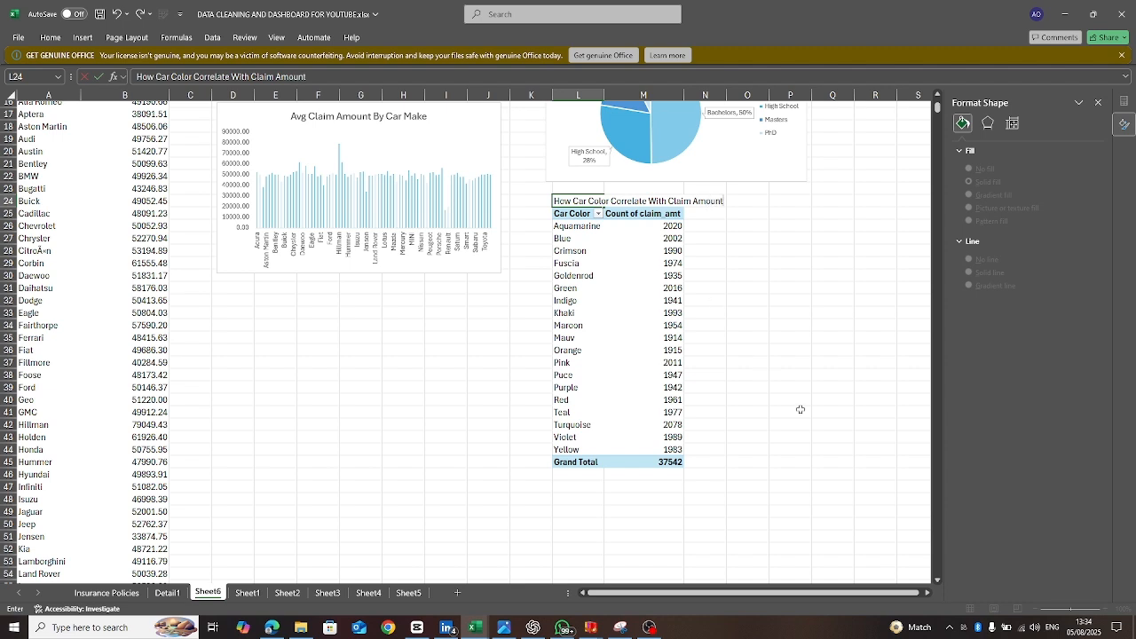
{"action": "left_click", "coordinate": [638, 259]}
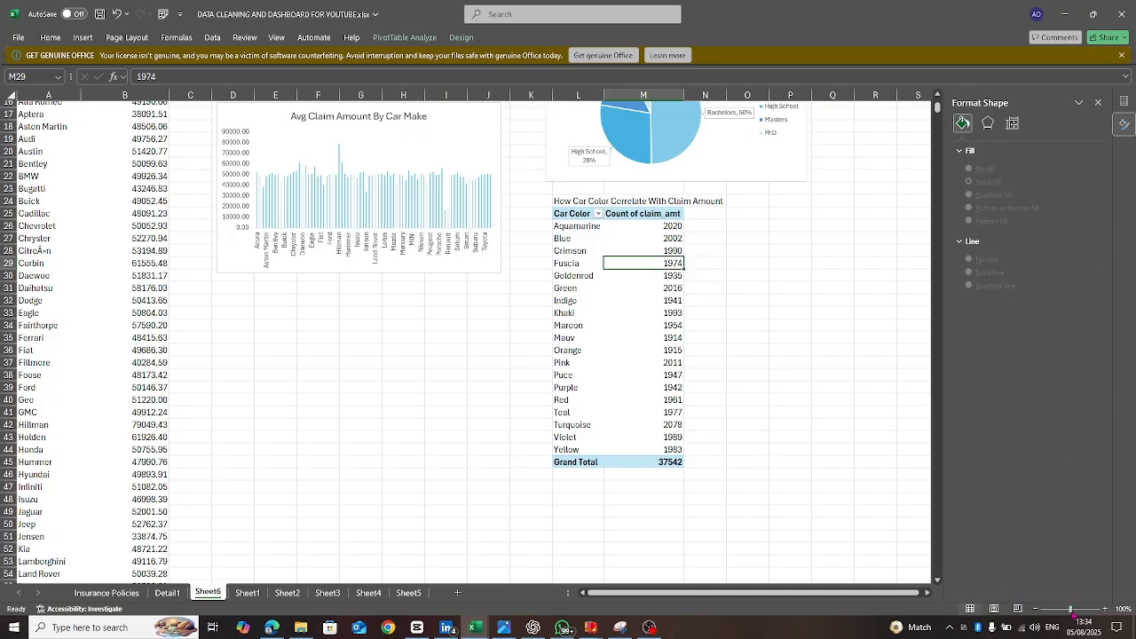
- Enter the heading "3. Correlation Between Education Level And Claim Freq." in cell L1 above the education PivotTable
{"action": "left_click_drag", "start_coordinate": [1072, 611], "coordinate": [1077, 611]}
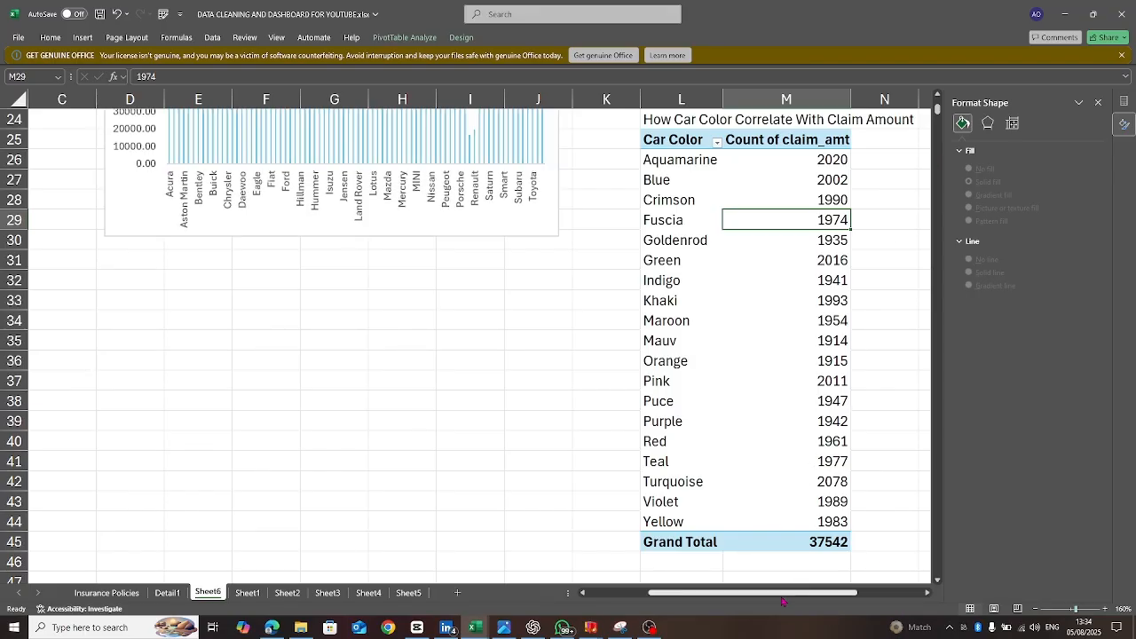
{"action": "left_click_drag", "start_coordinate": [782, 597], "coordinate": [817, 595]}
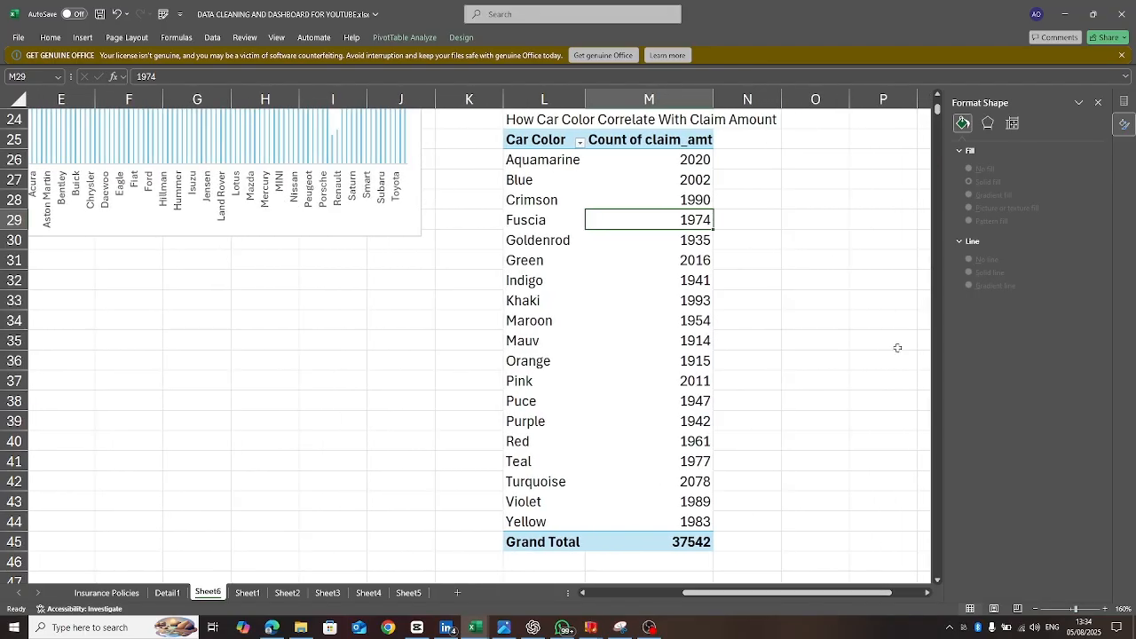
{"action": "left_click_drag", "start_coordinate": [941, 120], "coordinate": [942, 108]}
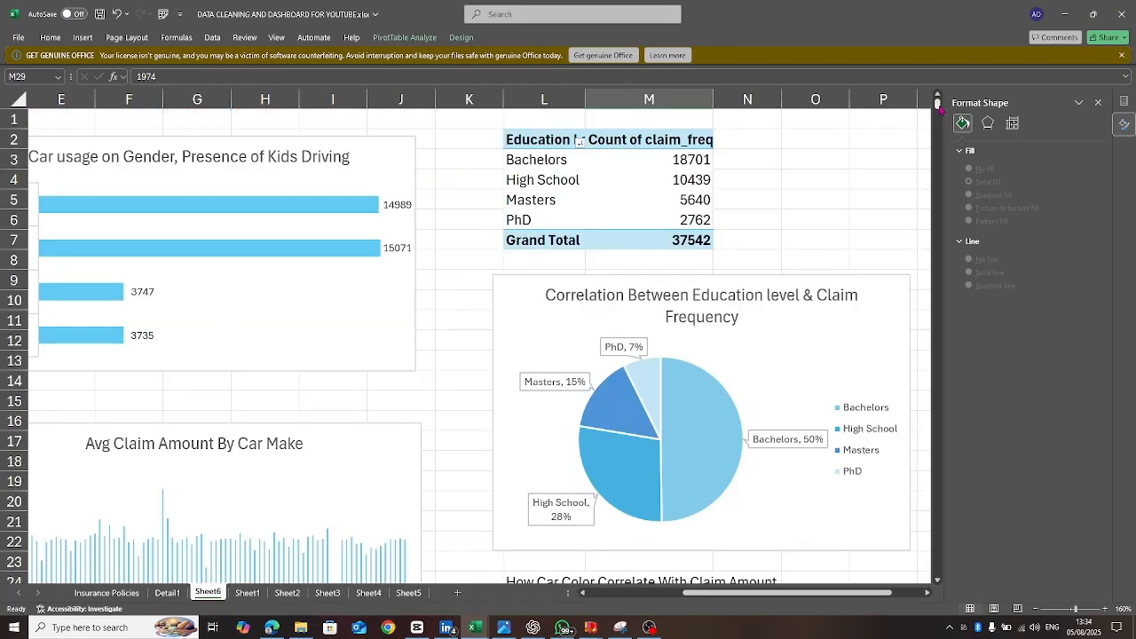
{"action": "left_click", "coordinate": [517, 120]}
{"action": "type", "text": "3"}
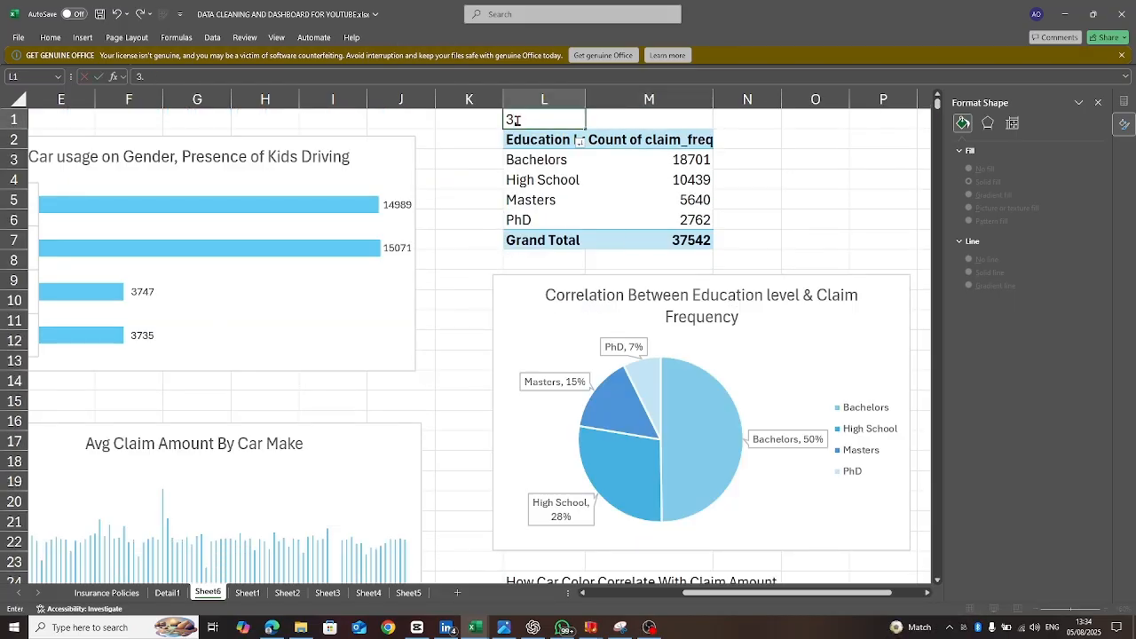
{"action": "type", "text": ". Coo"}
{"action": "type", "text": "re"}
{"action": "key", "text": "BackSpace"}
{"action": "type", "text": "relation Betw"}
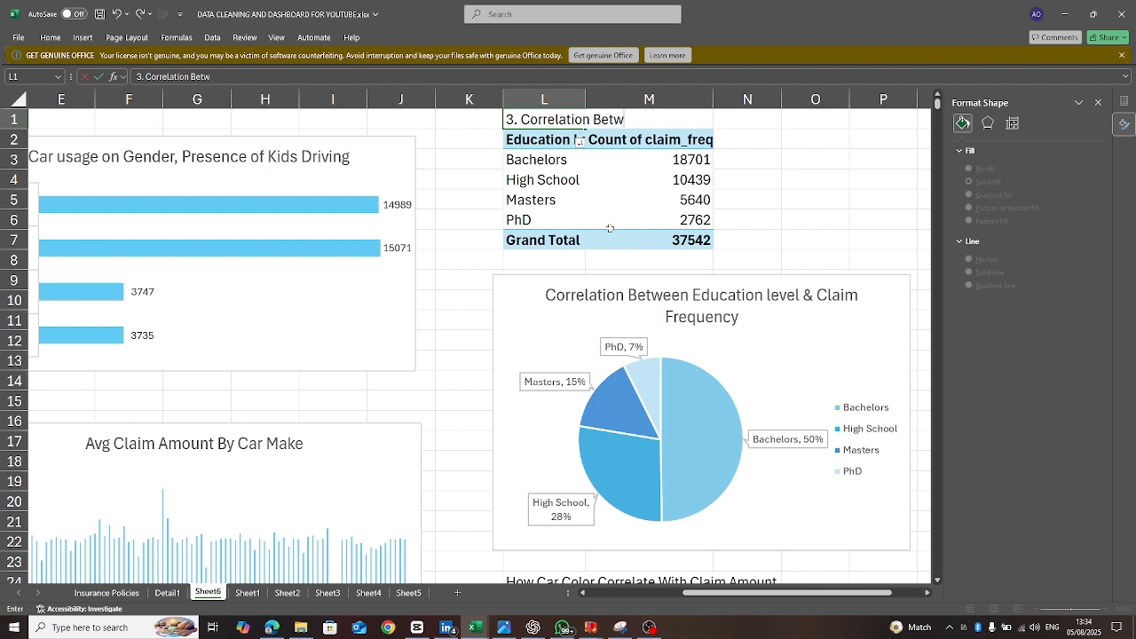
{"action": "type", "text": "een Education"}
{"action": "type", "text": " Lefc"}
{"action": "key", "text": "BackSpace"}
{"action": "key", "text": "BackSpace"}
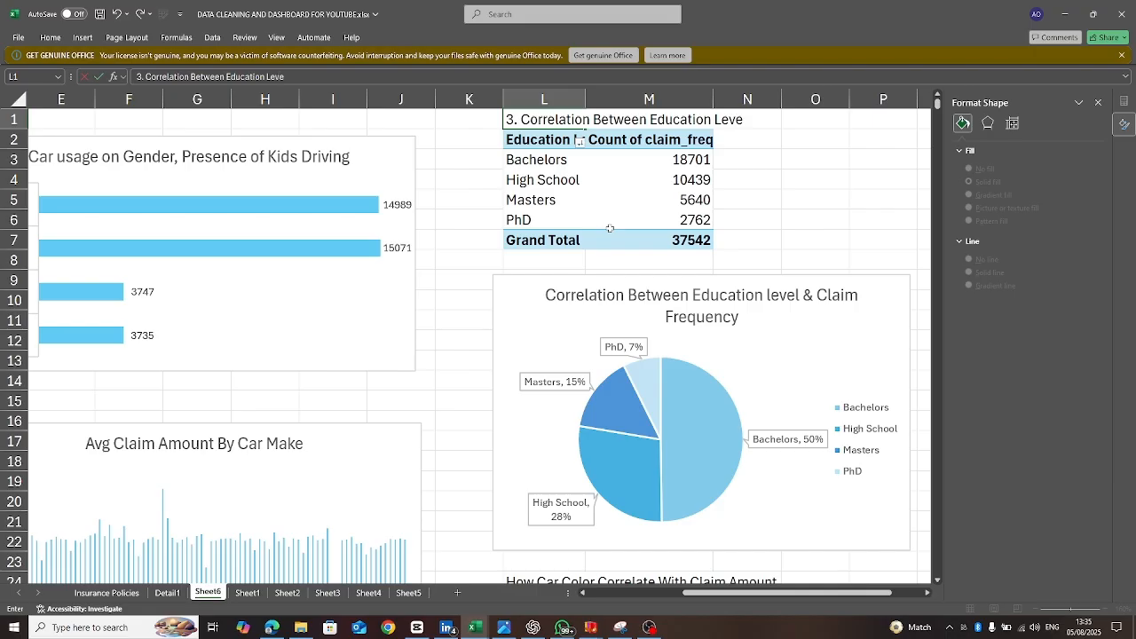
{"action": "type", "text": "vel And Claim"}
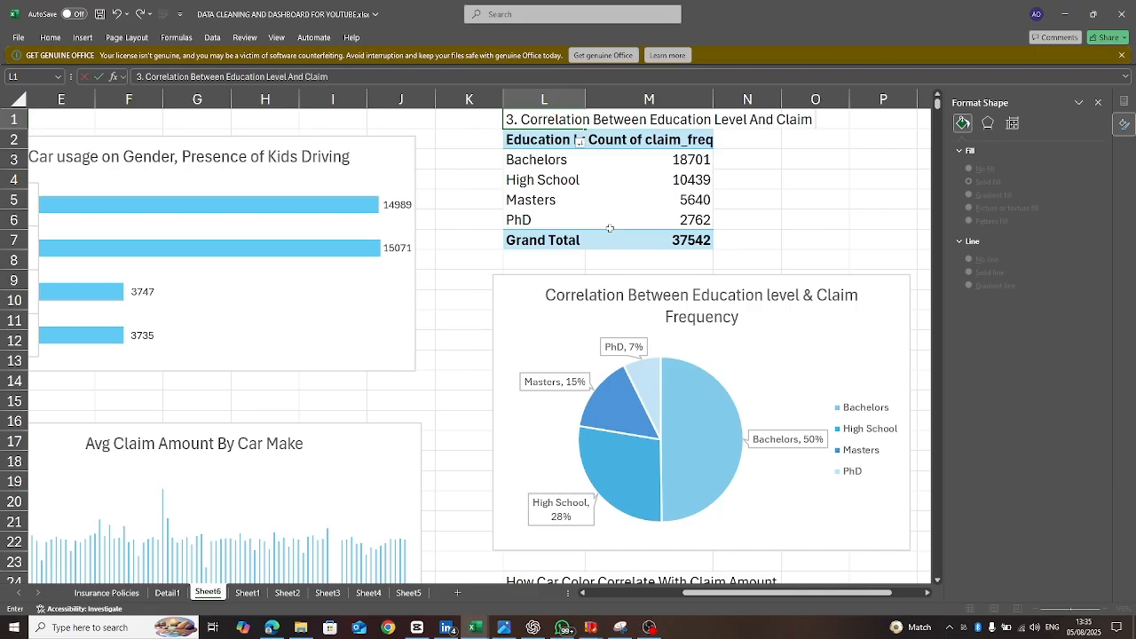
{"action": "type", "text": " Freq."}
- Number the car color heading in L24 by adding "4. " before its text
{"action": "mouse_move", "coordinate": [936, 103]}
{"action": "left_mouse_down"}
{"action": "mouse_move", "coordinate": [938, 127]}
{"action": "mouse_move", "coordinate": [938, 103]}
{"action": "left_mouse_up"}
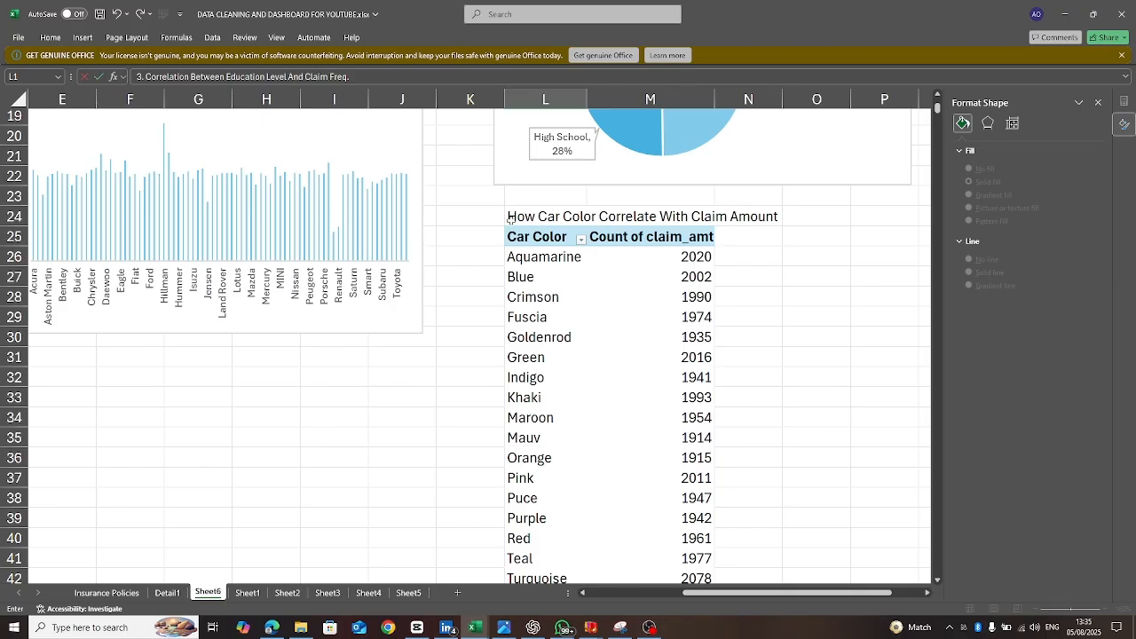
{"action": "left_click", "coordinate": [512, 217]}
{"action": "left_click", "coordinate": [136, 78]}
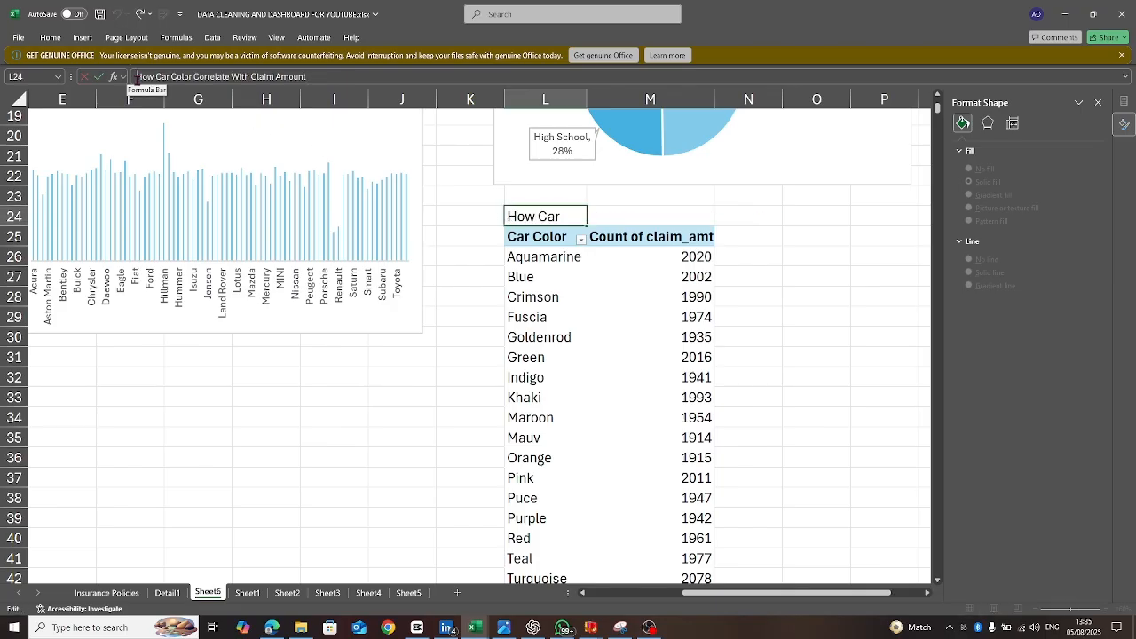
{"action": "type", "text": "4."}
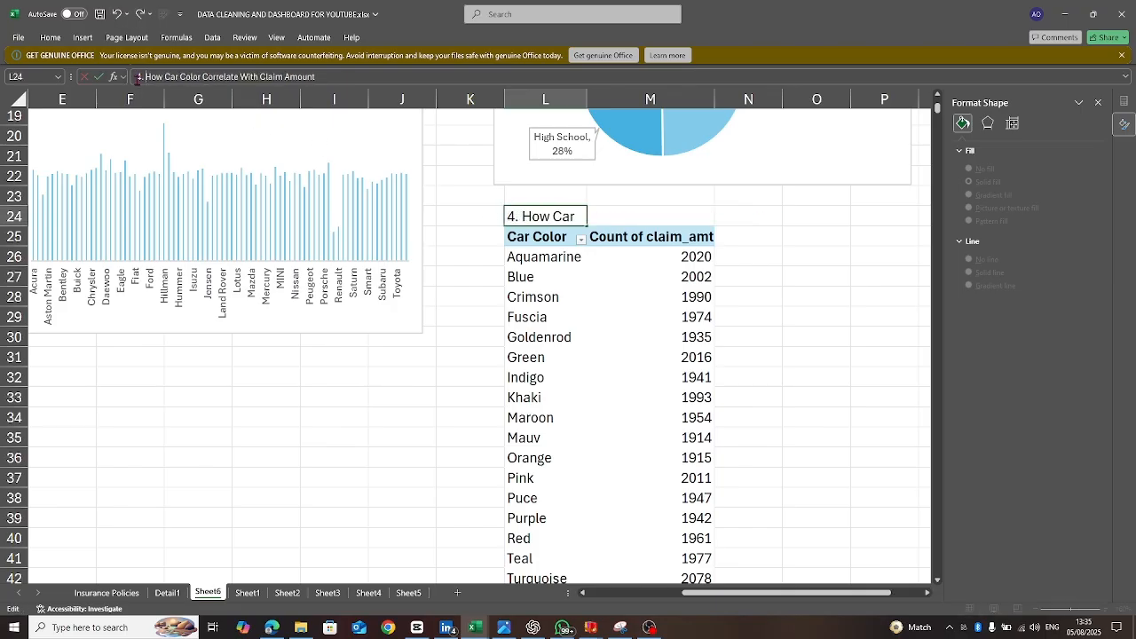
{"action": "left_click", "coordinate": [822, 395]}
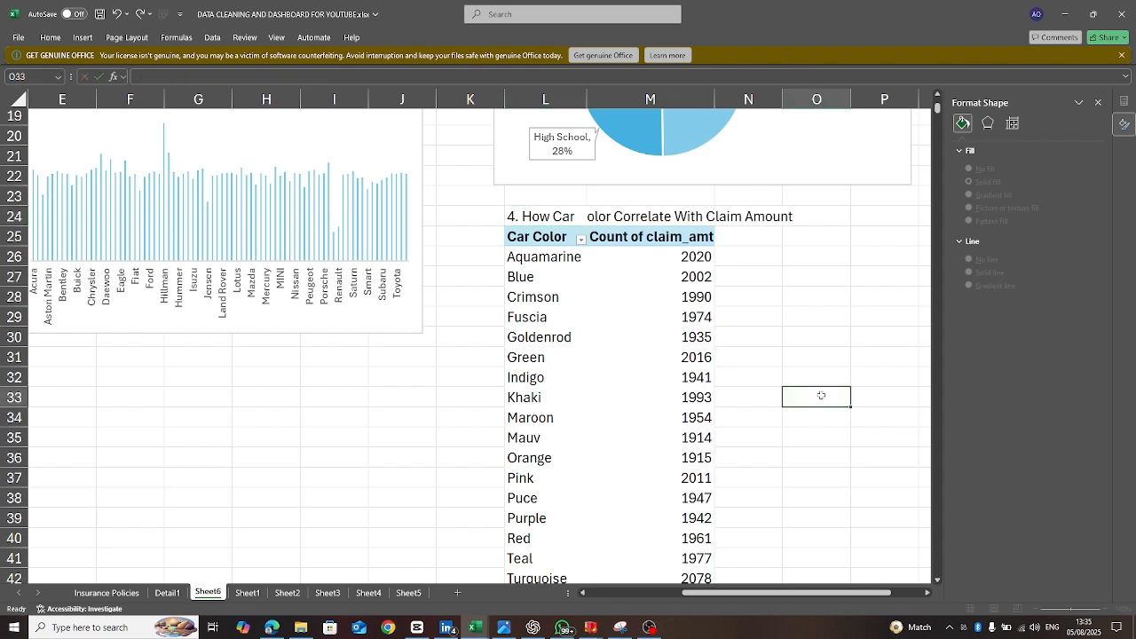
- Insert a Clustered Column chart based on the Car Color PivotTable
{"action": "left_click", "coordinate": [587, 377]}
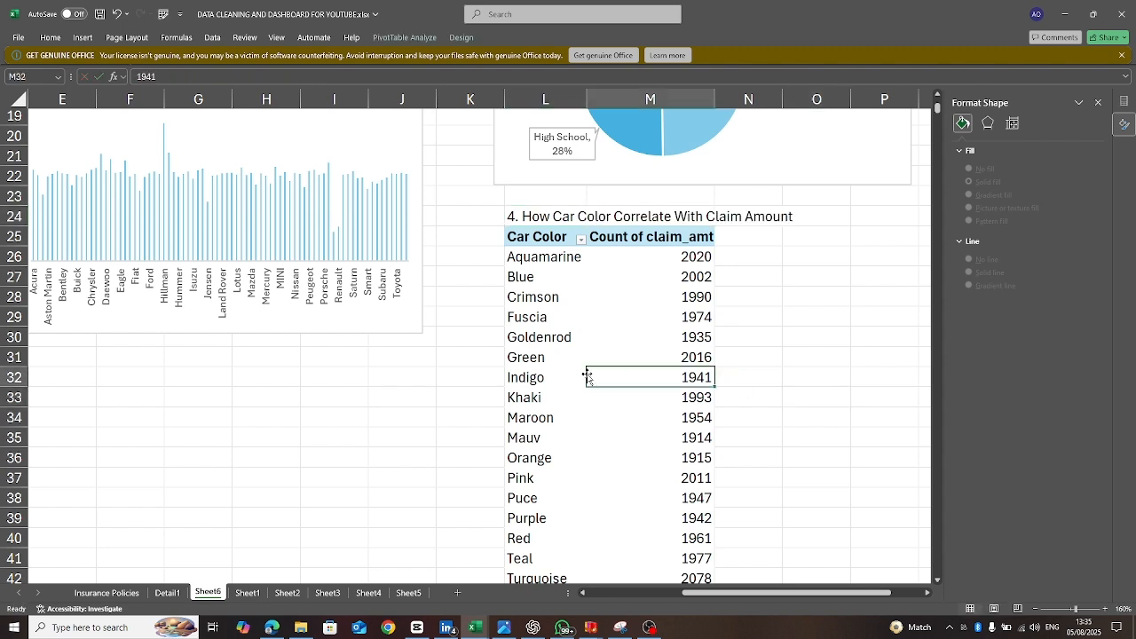
{"action": "left_click", "coordinate": [82, 39]}
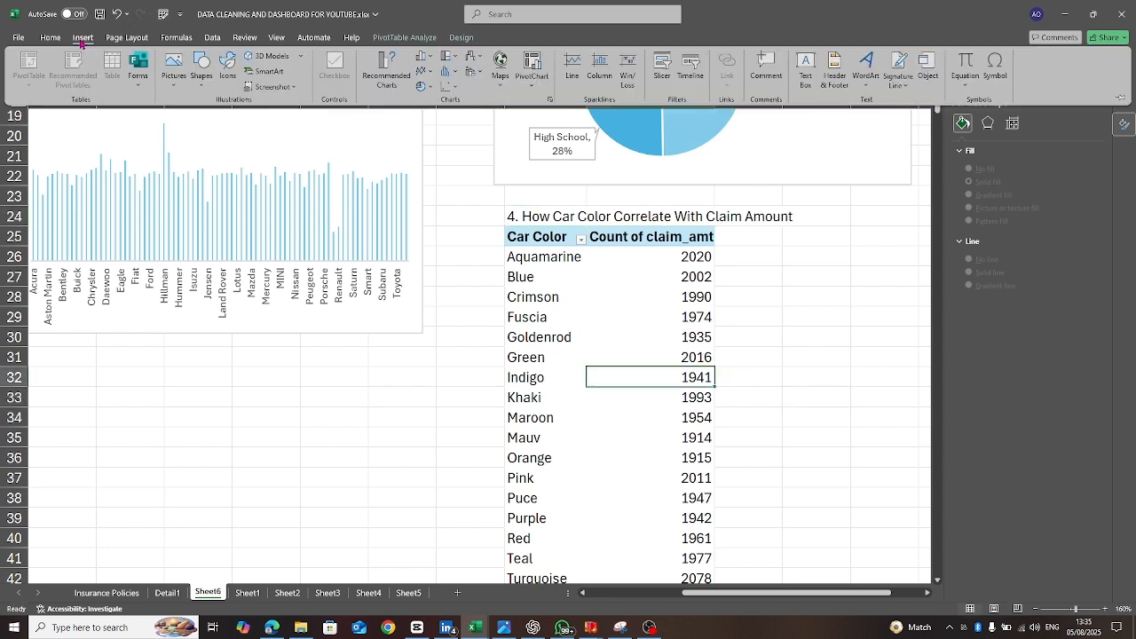
{"action": "left_click", "coordinate": [397, 88]}
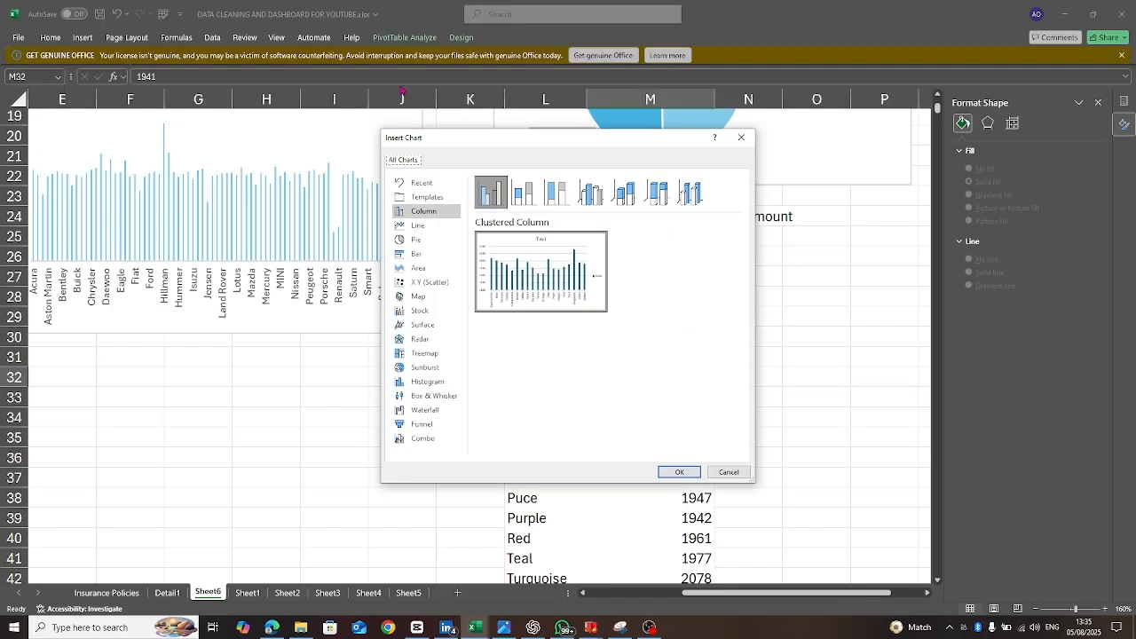
{"action": "mouse_move", "coordinate": [557, 311]}
{"action": "left_click", "coordinate": [680, 478]}
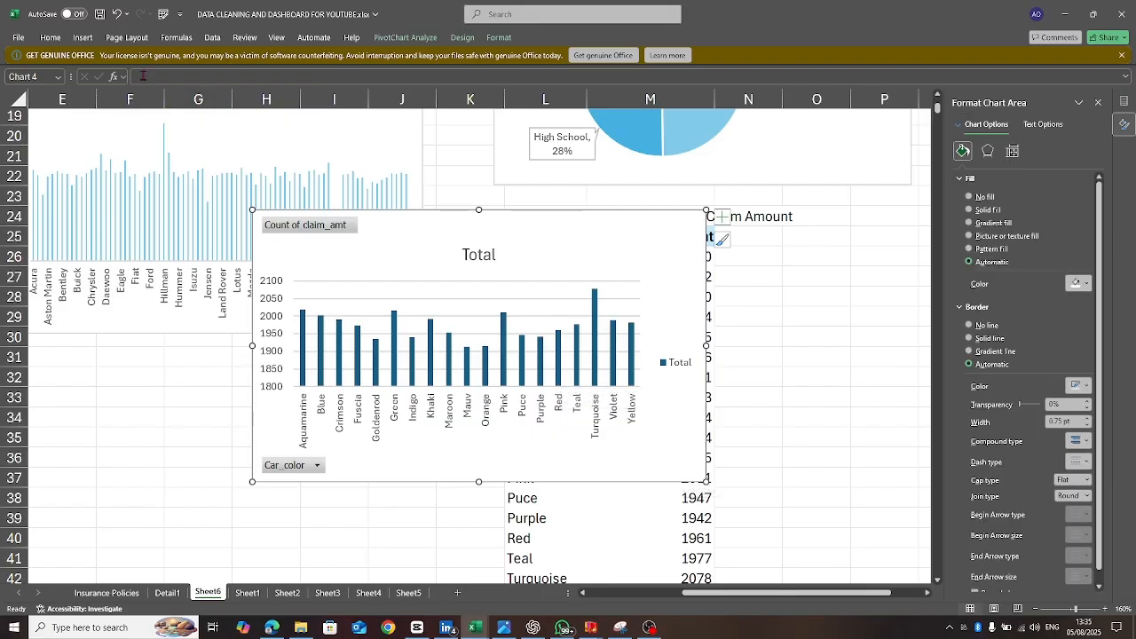
- Change the car color chart to the Clustered Bar type and shrink it in both width and height
{"action": "left_click", "coordinate": [81, 37]}
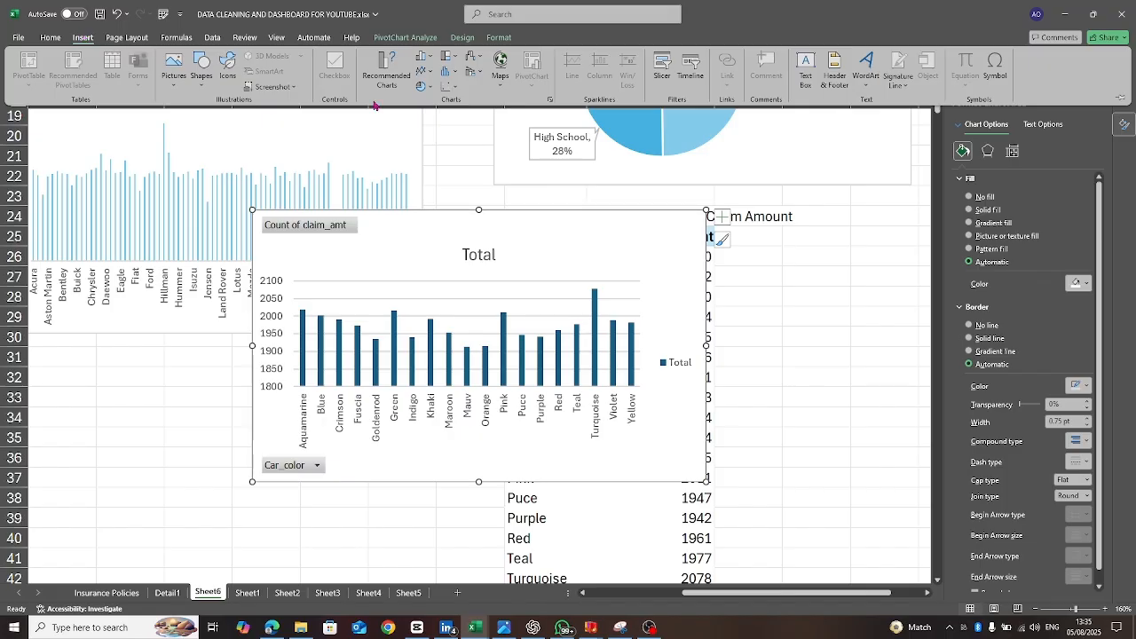
{"action": "left_click", "coordinate": [400, 88]}
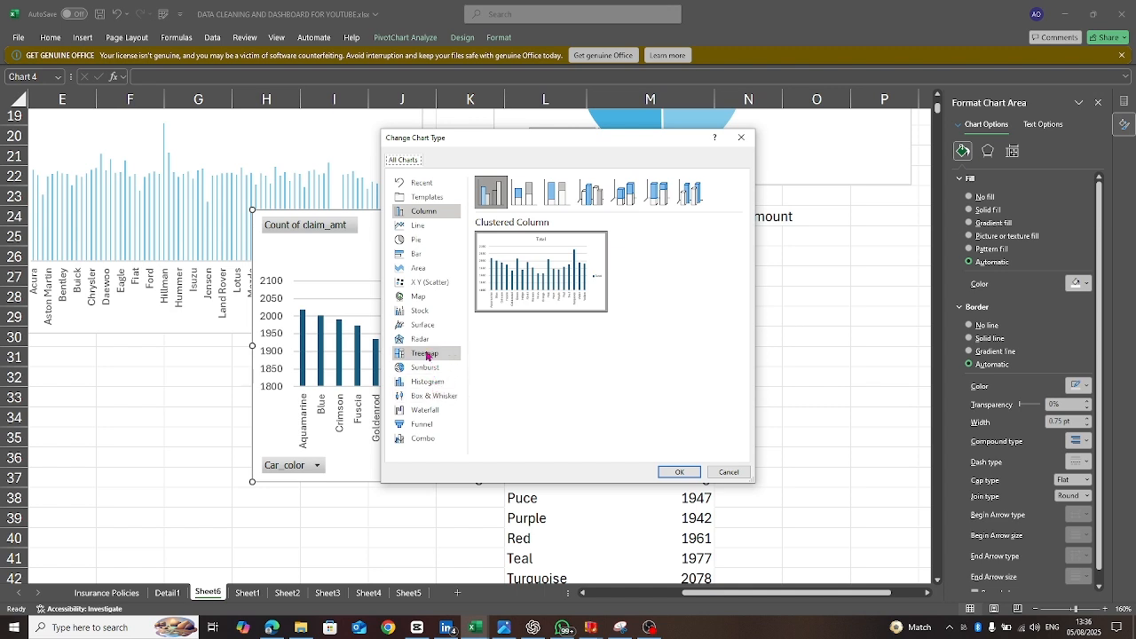
{"action": "left_click", "coordinate": [417, 257]}
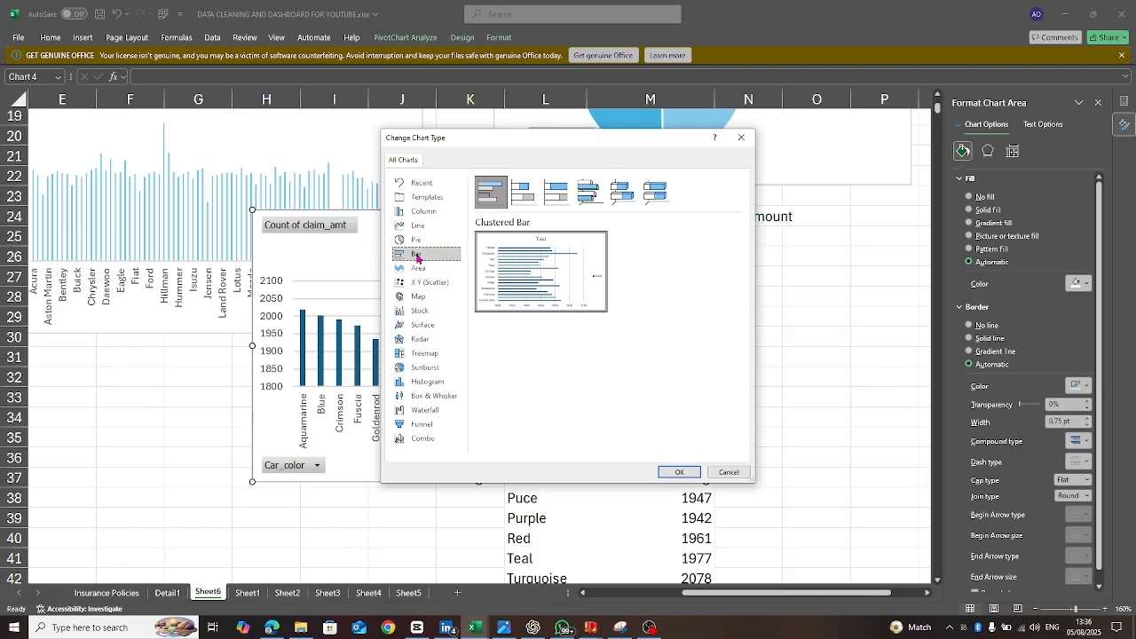
{"action": "left_click", "coordinate": [678, 473]}
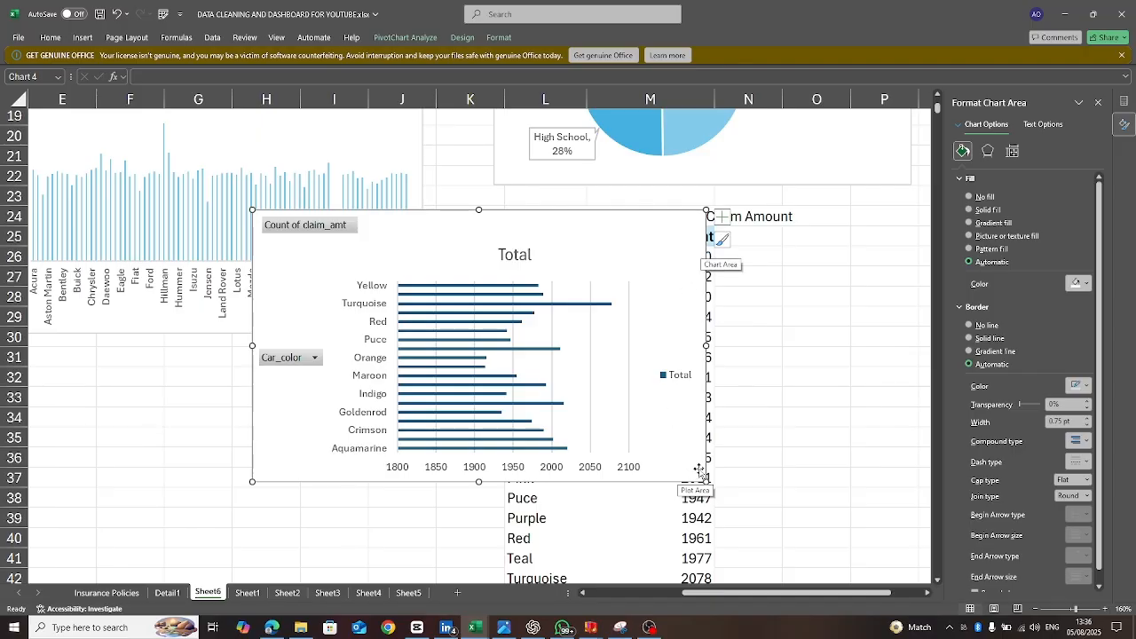
{"action": "left_click_drag", "start_coordinate": [707, 482], "coordinate": [542, 422]}
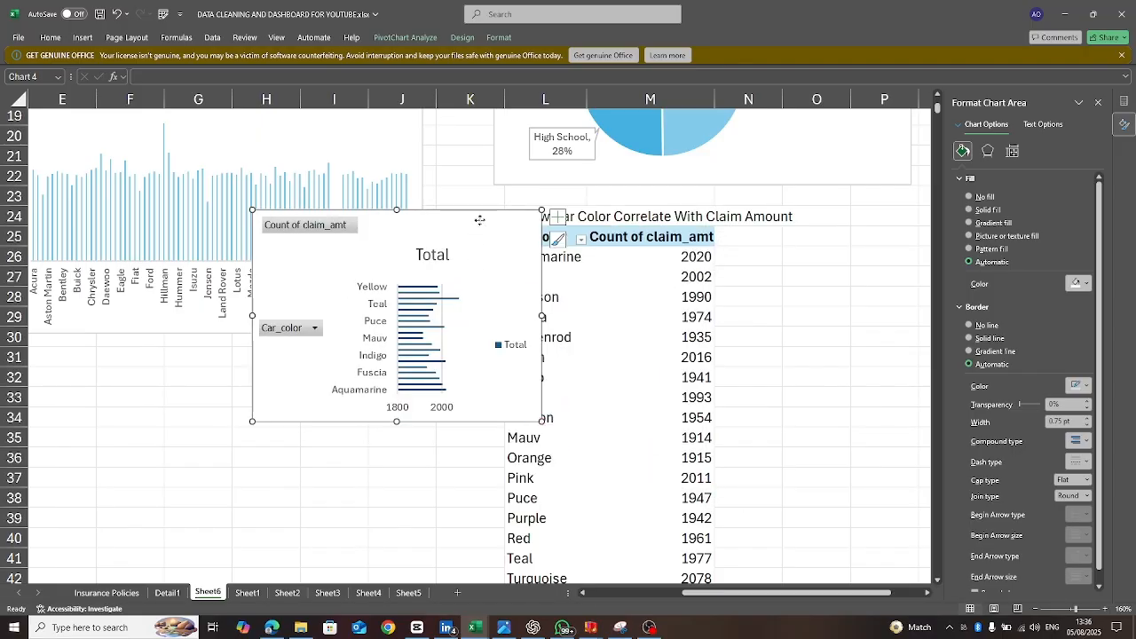
- Move the car color chart beside the pivot table in section 4 and enlarge it to about columns N to S
{"action": "left_click_drag", "start_coordinate": [484, 218], "coordinate": [795, 260]}
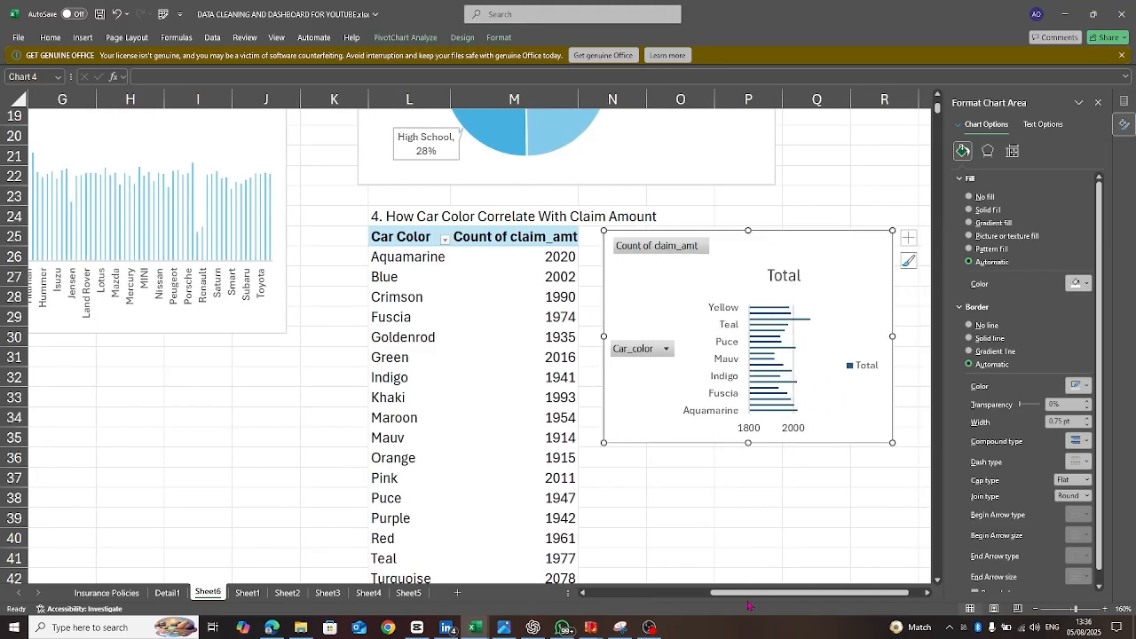
{"action": "left_click_drag", "start_coordinate": [749, 594], "coordinate": [785, 595]}
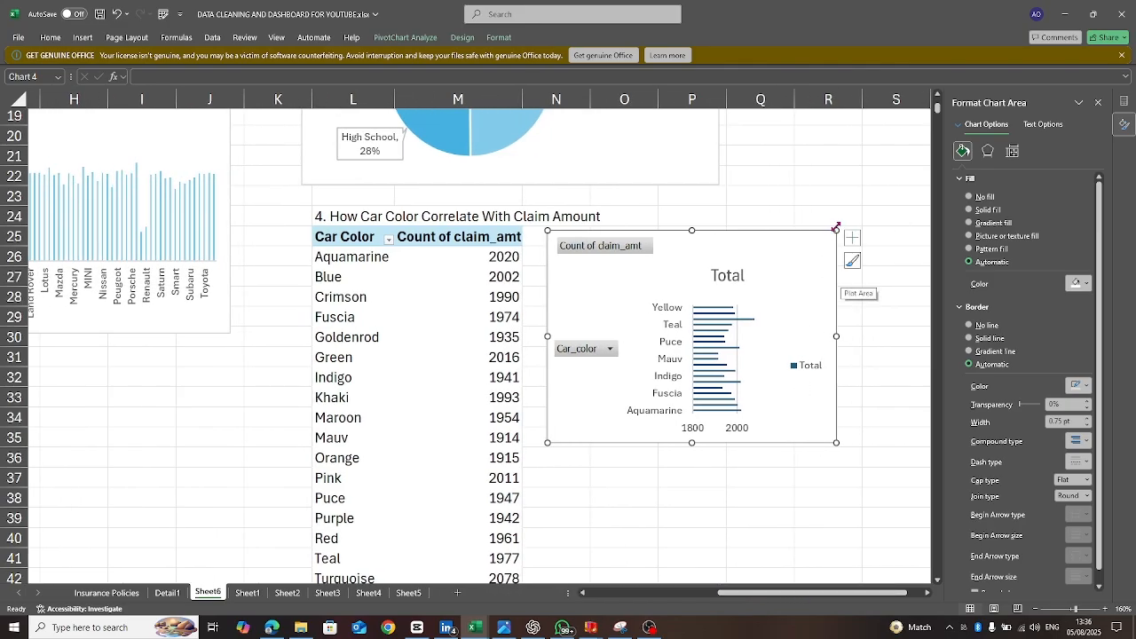
{"action": "left_click_drag", "start_coordinate": [836, 230], "coordinate": [891, 225]}
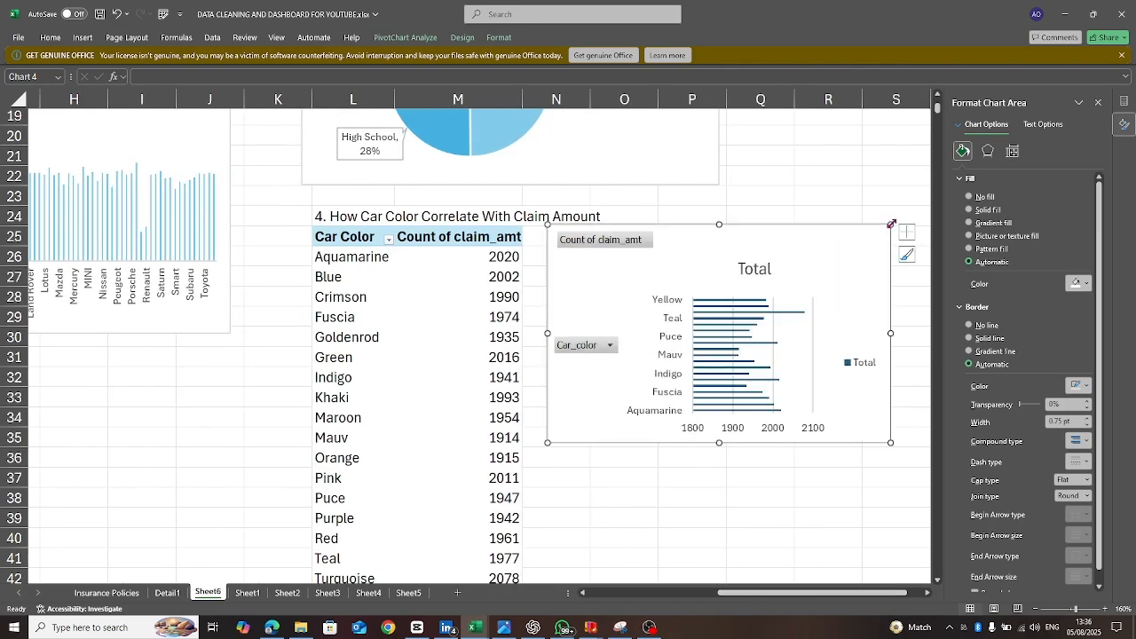
{"action": "left_click_drag", "start_coordinate": [890, 443], "coordinate": [910, 455]}
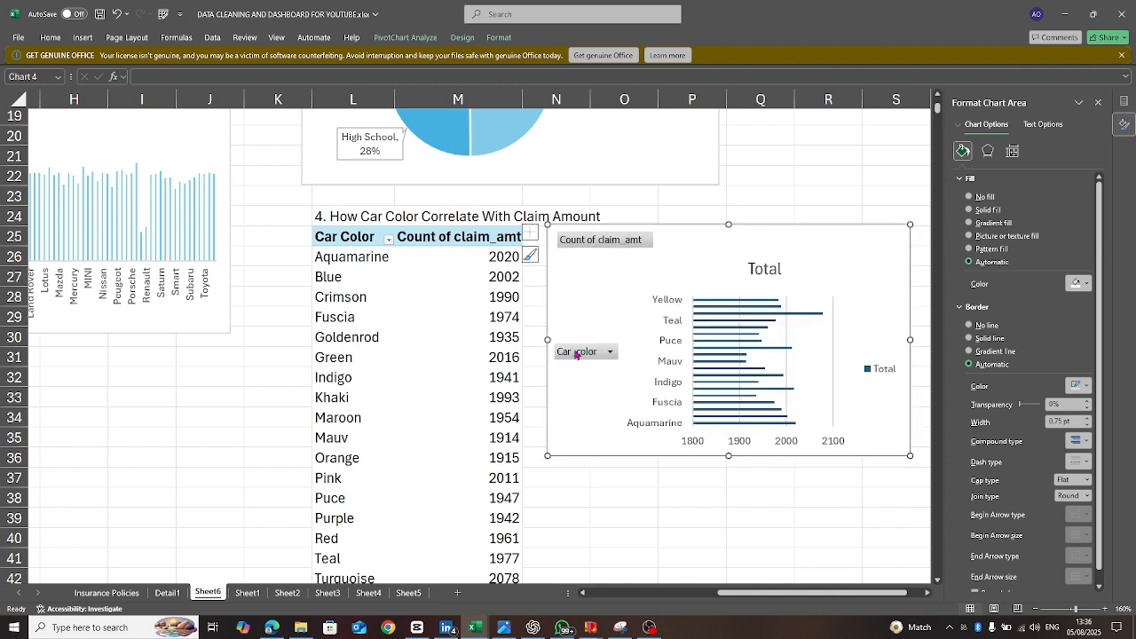
- Hide all field buttons on the car color chart
{"action": "right_click", "coordinate": [595, 250]}
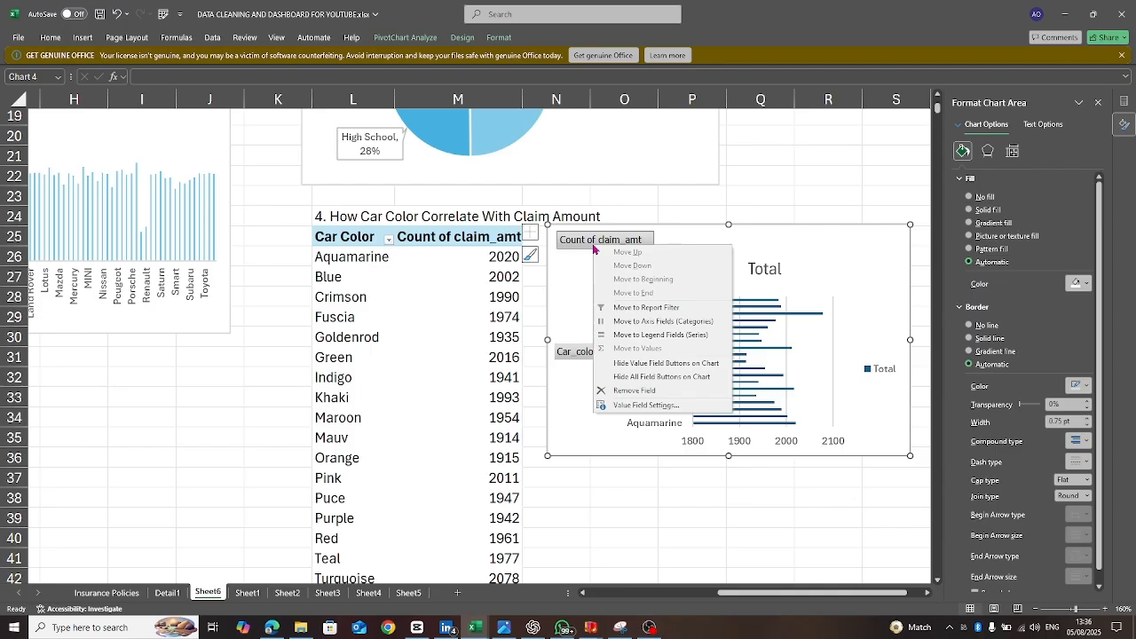
{"action": "left_click", "coordinate": [635, 382]}
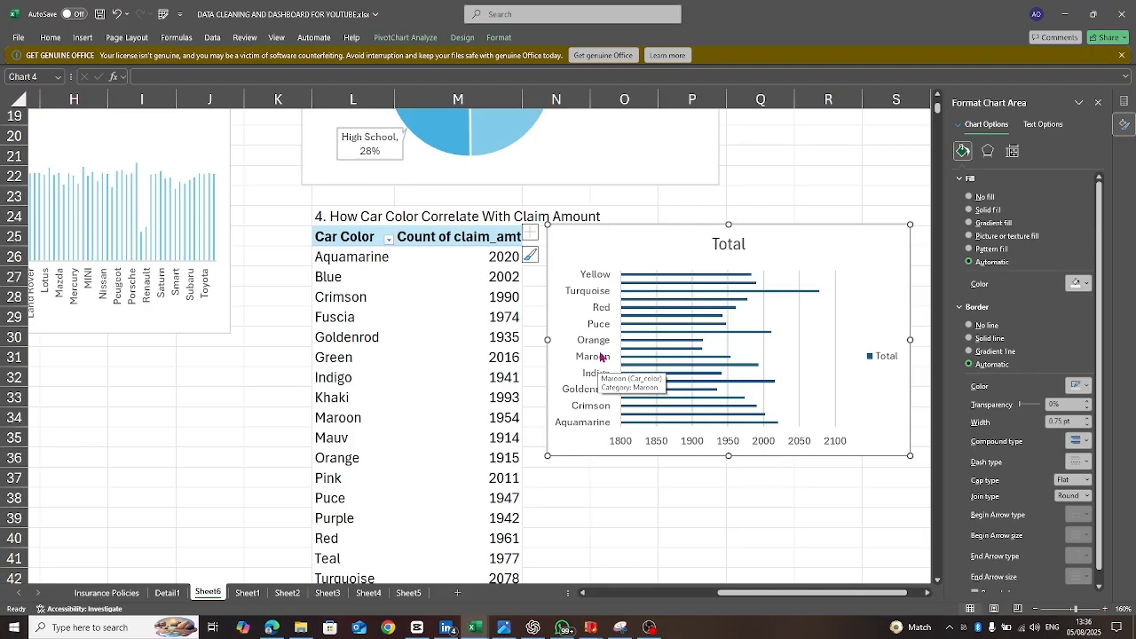
- Sort the Car Color pivot table by Count of claim_amt from largest to smallest
{"action": "right_click", "coordinate": [467, 299]}
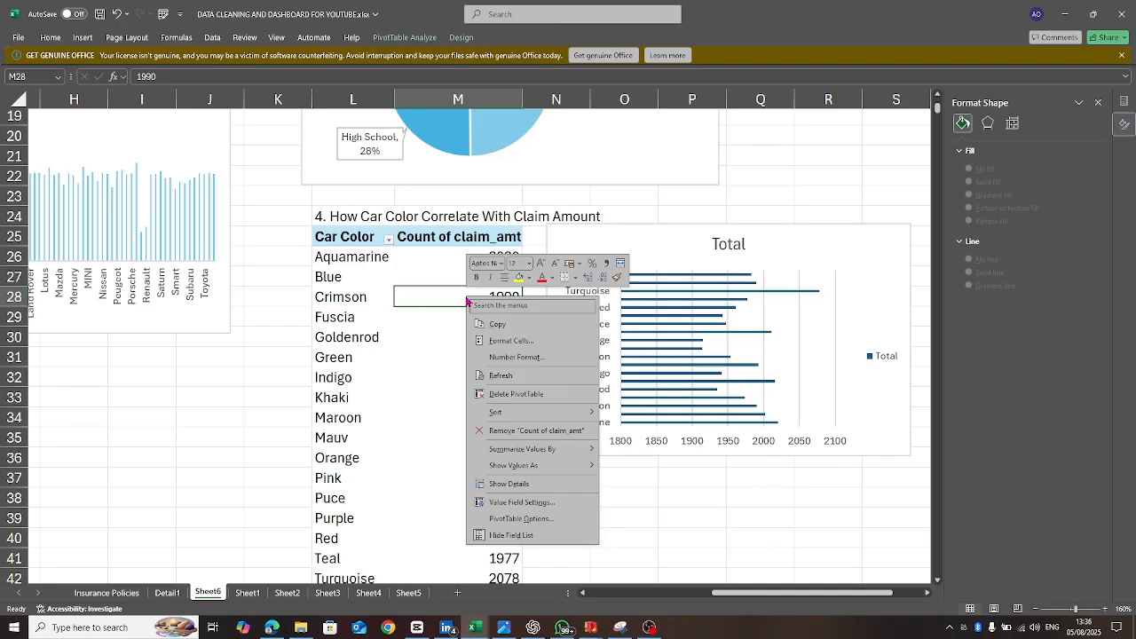
{"action": "mouse_move", "coordinate": [553, 413]}
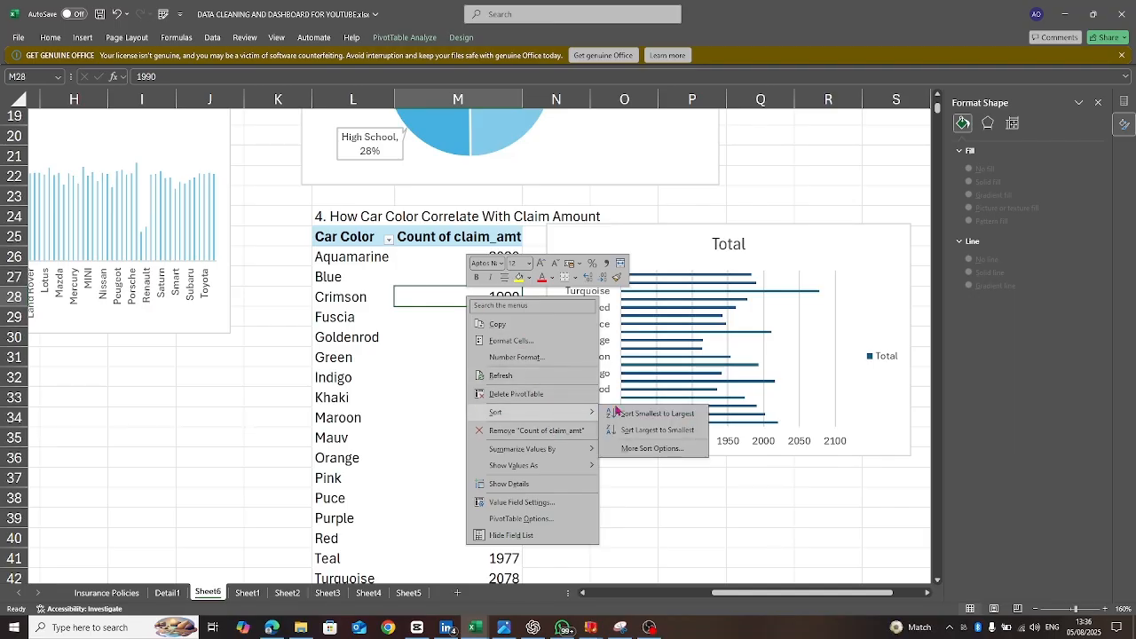
{"action": "left_click", "coordinate": [655, 432]}
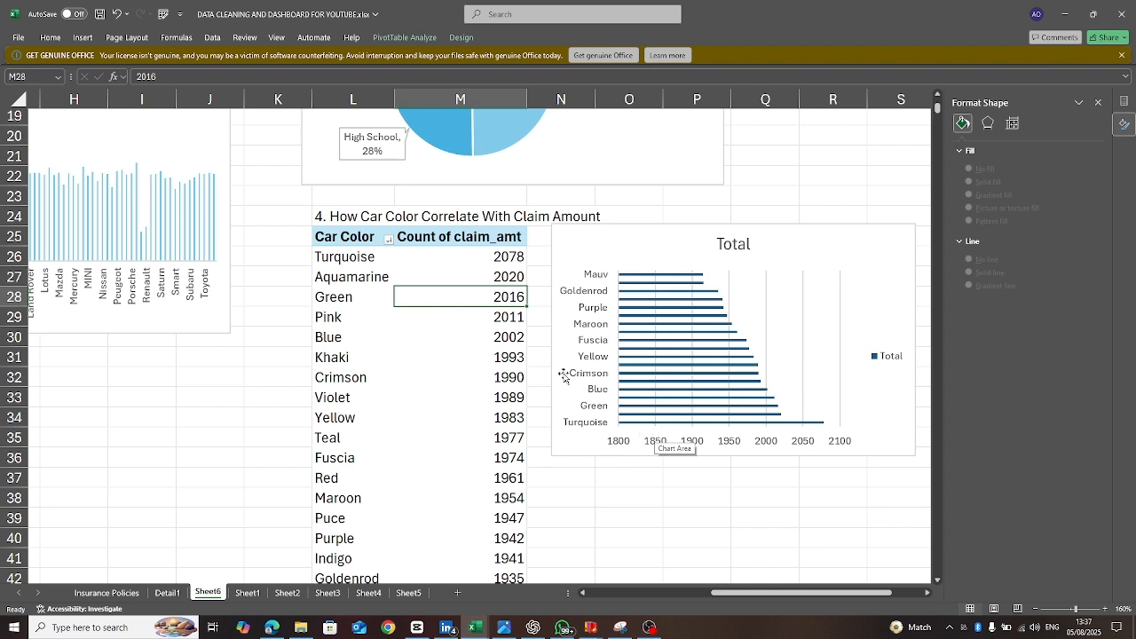
{"action": "right_click", "coordinate": [484, 298]}
{"action": "mouse_move", "coordinate": [570, 419]}
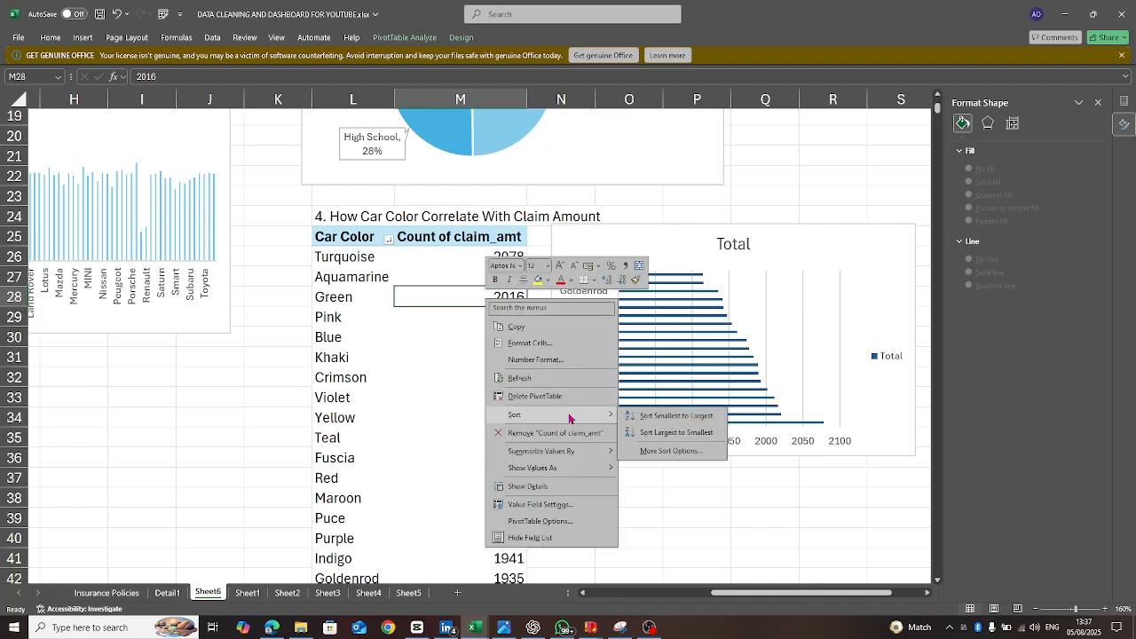
{"action": "left_click", "coordinate": [683, 432]}
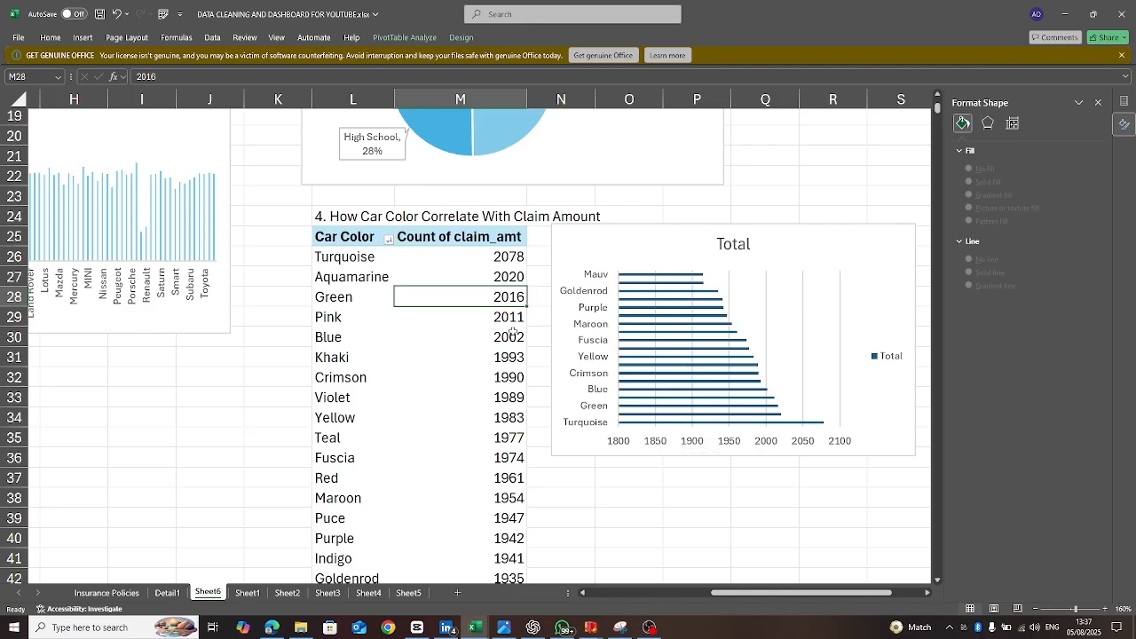
{"action": "right_click", "coordinate": [492, 305]}
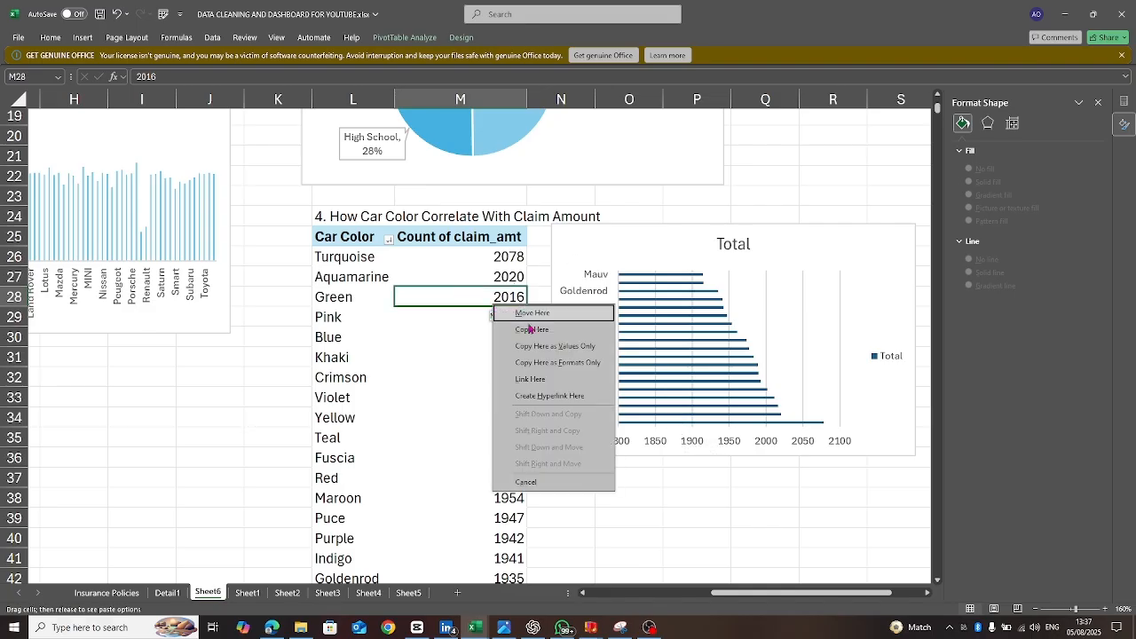
{"action": "left_click", "coordinate": [454, 297]}
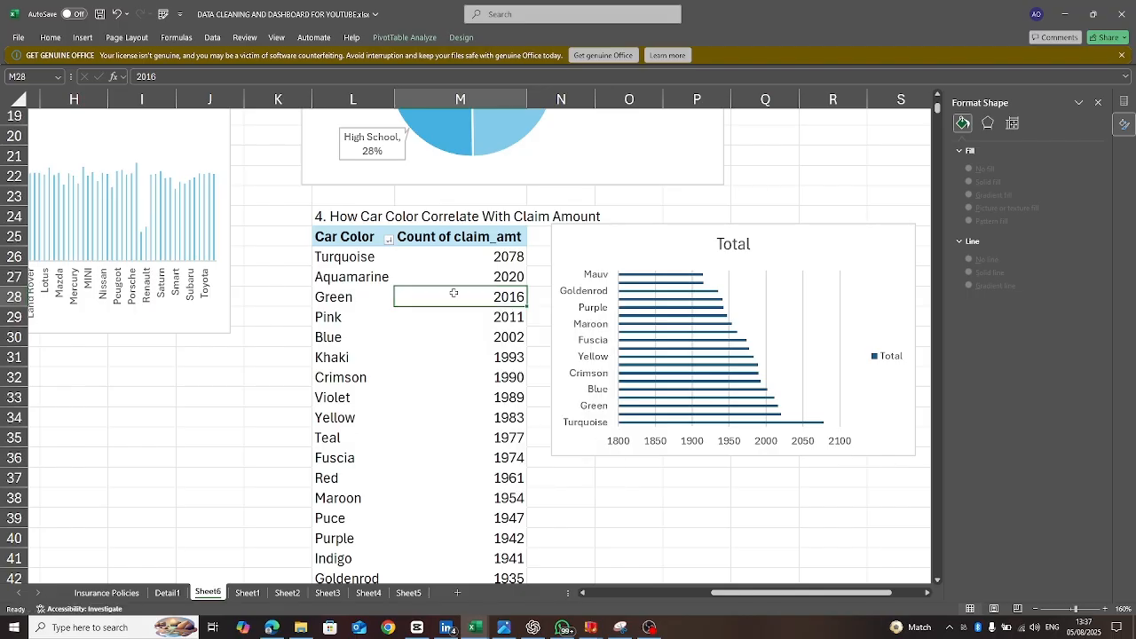
{"action": "right_click", "coordinate": [455, 298]}
{"action": "mouse_move", "coordinate": [511, 414]}
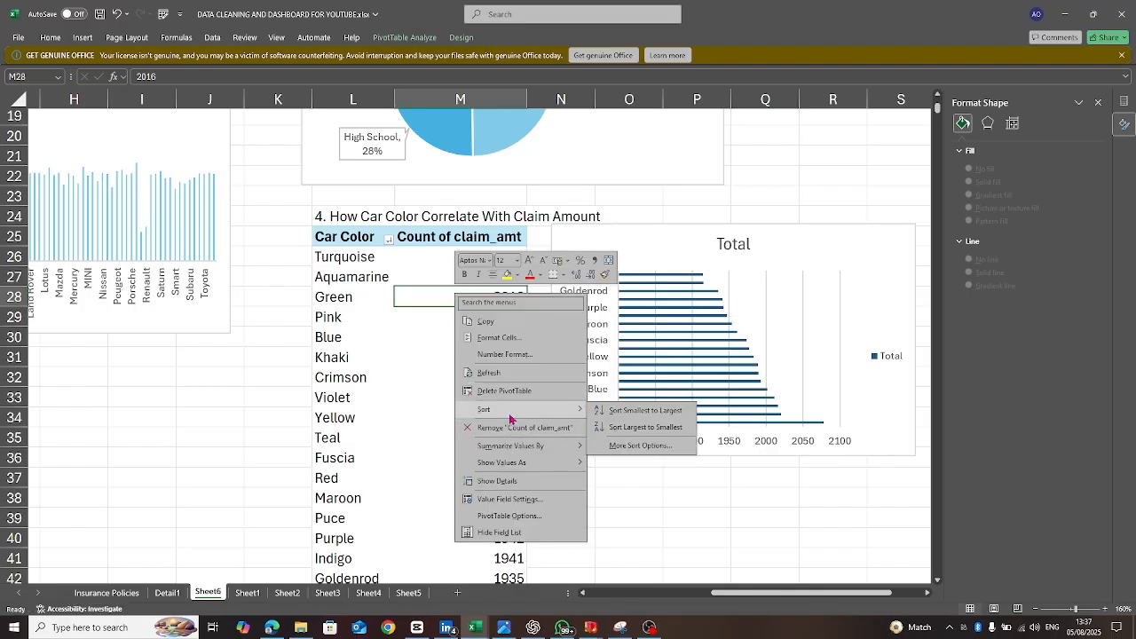
{"action": "left_click", "coordinate": [631, 428]}
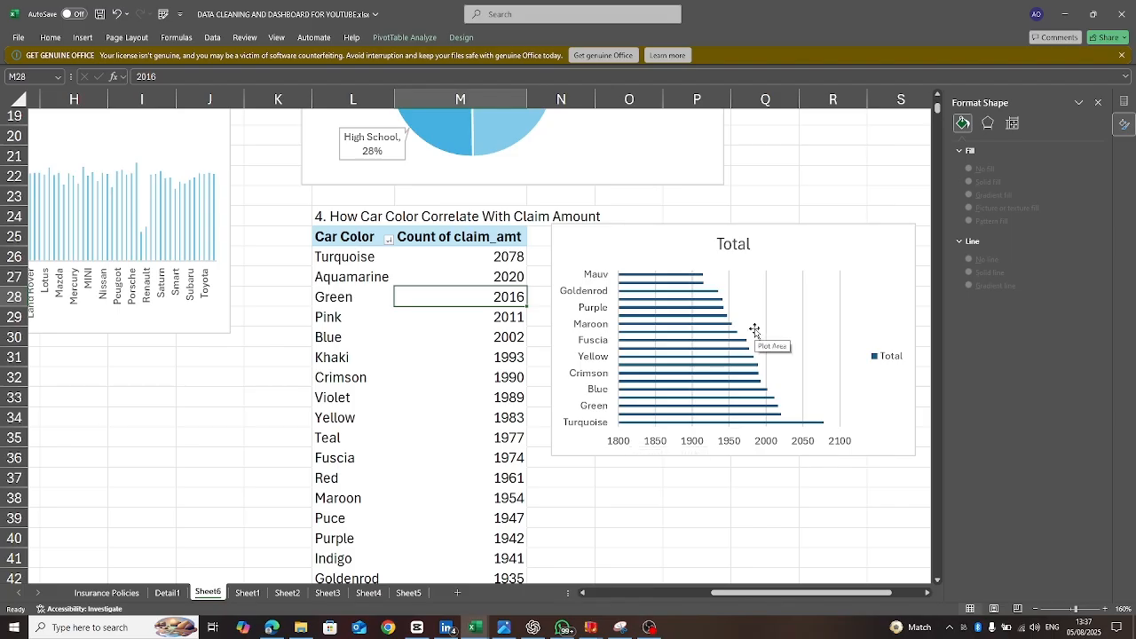
- Sort the Car Color pivot table by Count of claim_amt from smallest to largest
{"action": "right_click", "coordinate": [487, 302]}
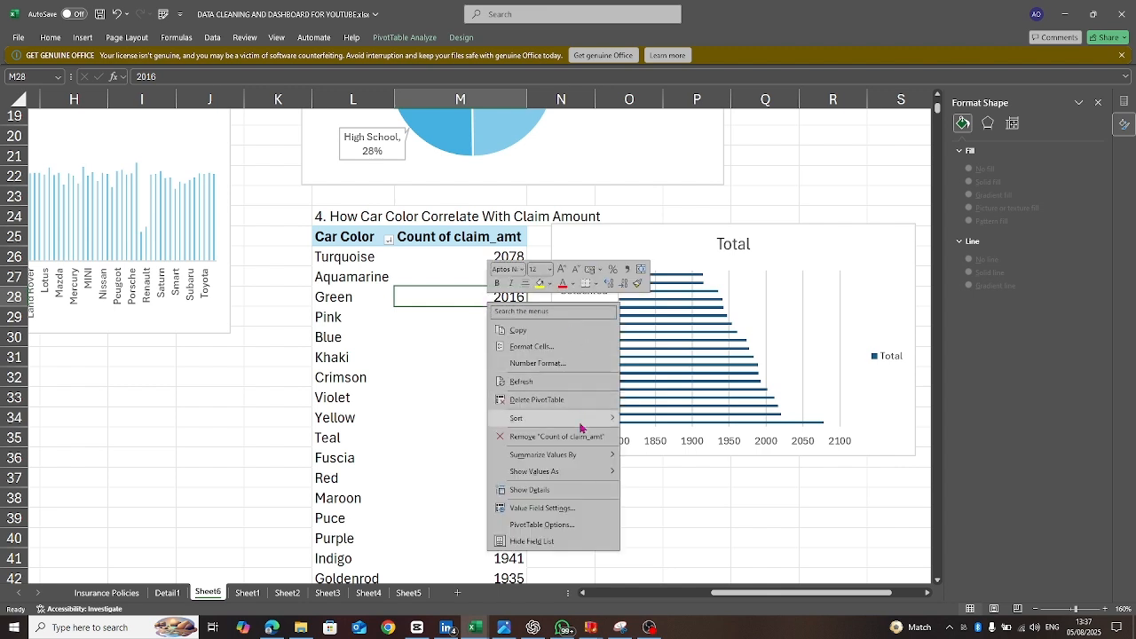
{"action": "mouse_move", "coordinate": [580, 422]}
{"action": "left_click", "coordinate": [682, 425]}
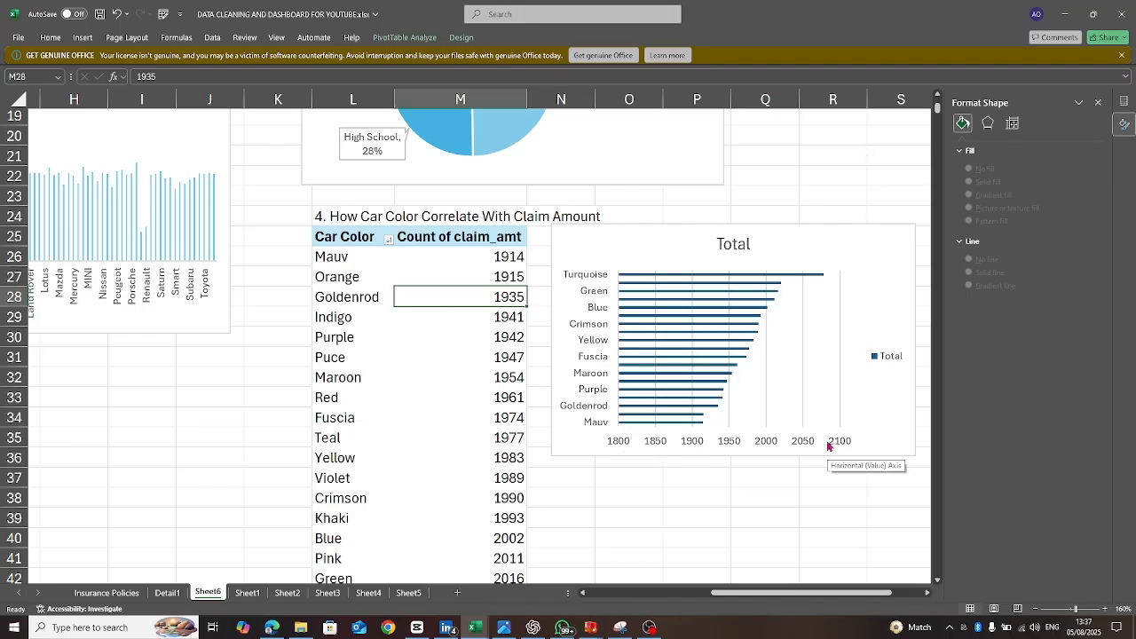
- Change the car color chart's title to "Correlation Between Car Color & Claim Amount"
{"action": "left_click", "coordinate": [730, 244]}
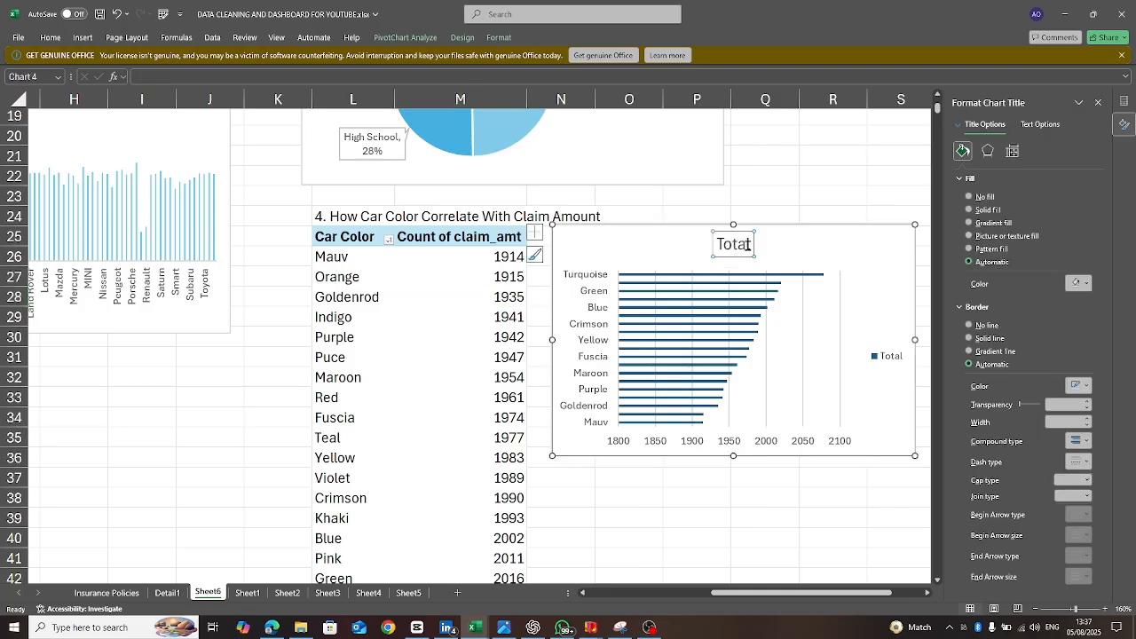
{"action": "double_click", "coordinate": [747, 243]}
{"action": "key", "text": "BackSpace"}
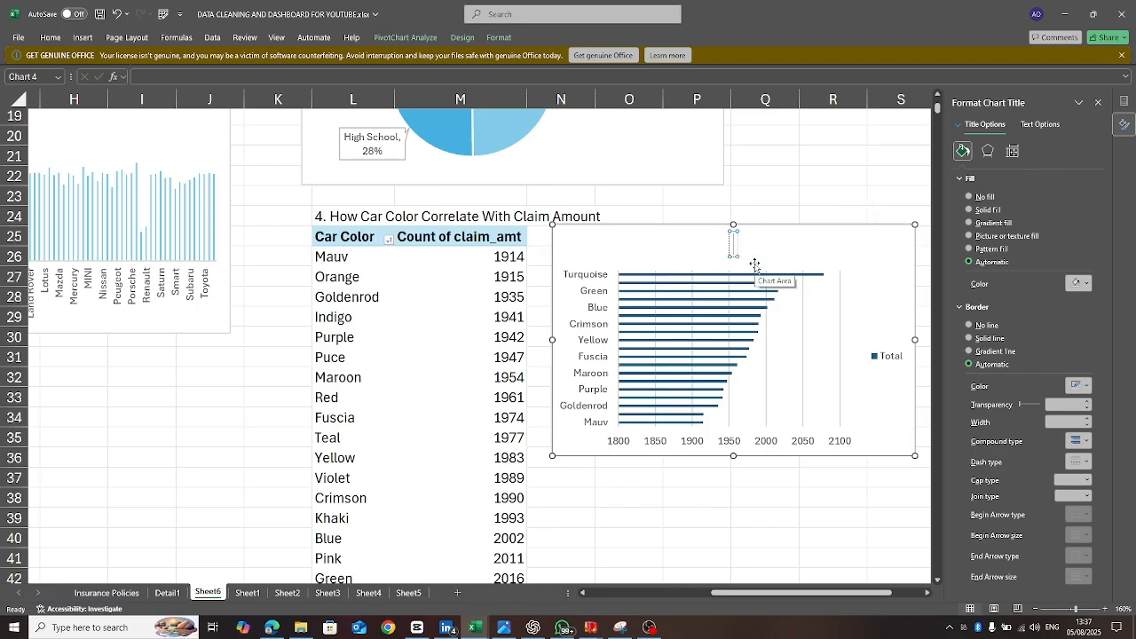
{"action": "type", "text": "Correlation B"}
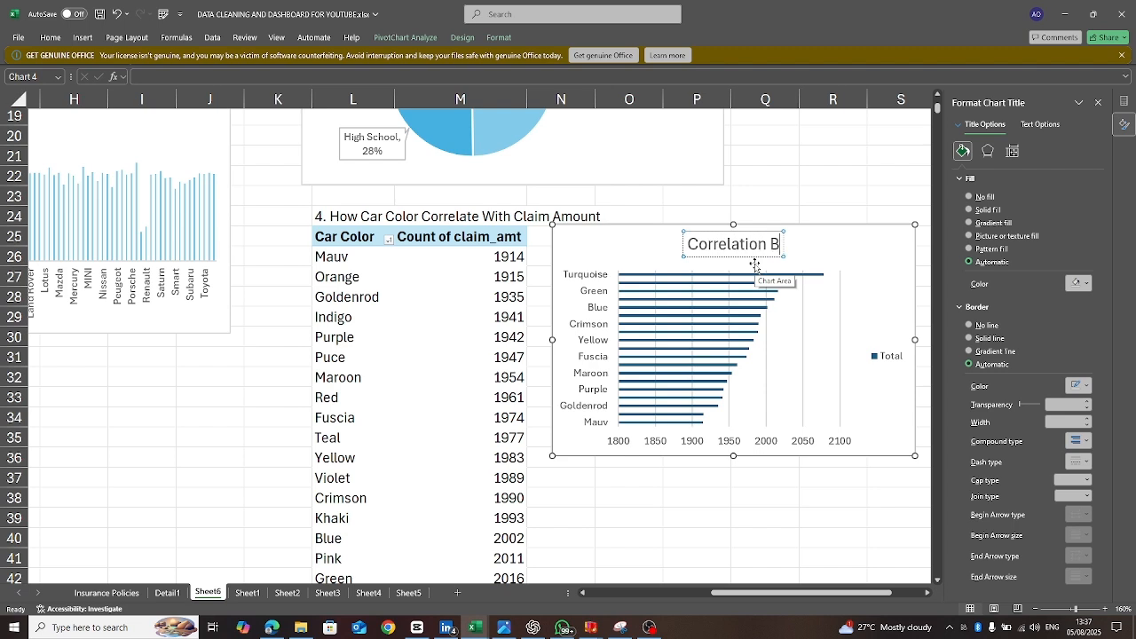
{"action": "type", "text": "ewt"}
{"action": "key", "text": "BackSpace"}
{"action": "key", "text": "BackSpace"}
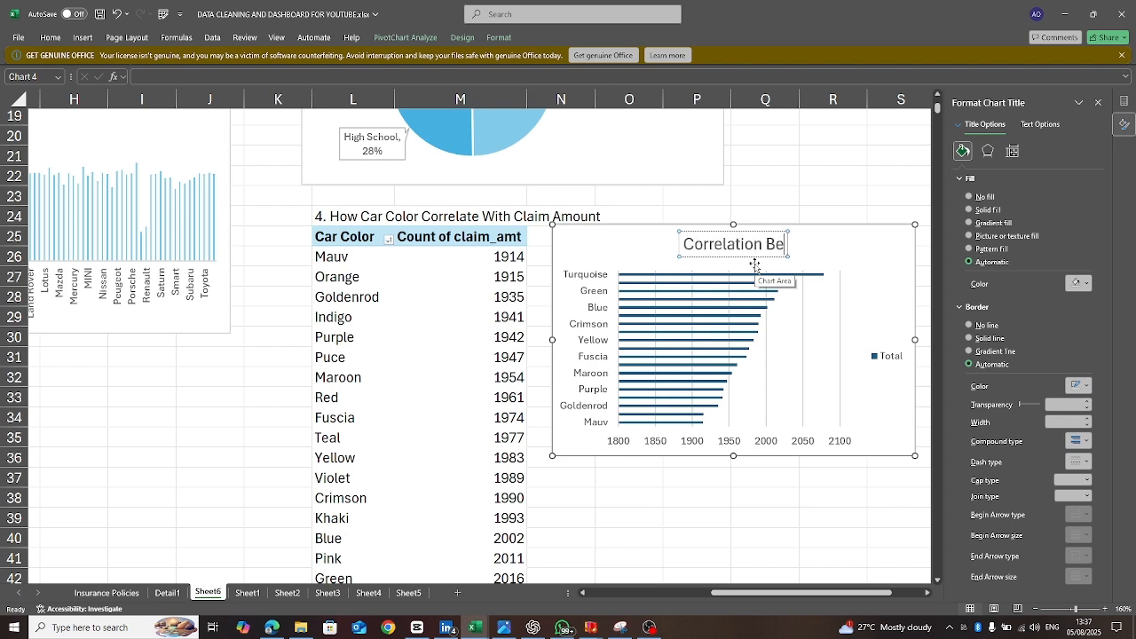
{"action": "type", "text": "tween"}
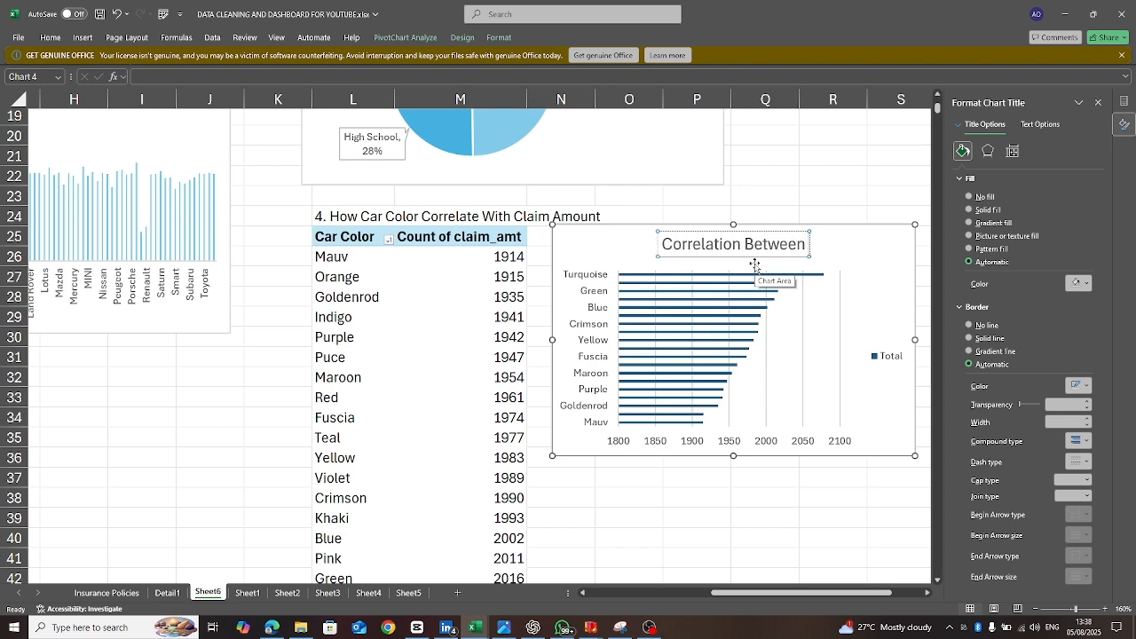
{"action": "type", "text": " Car Cl"}
{"action": "key", "text": "BackSpace"}
{"action": "type", "text": "olor and"}
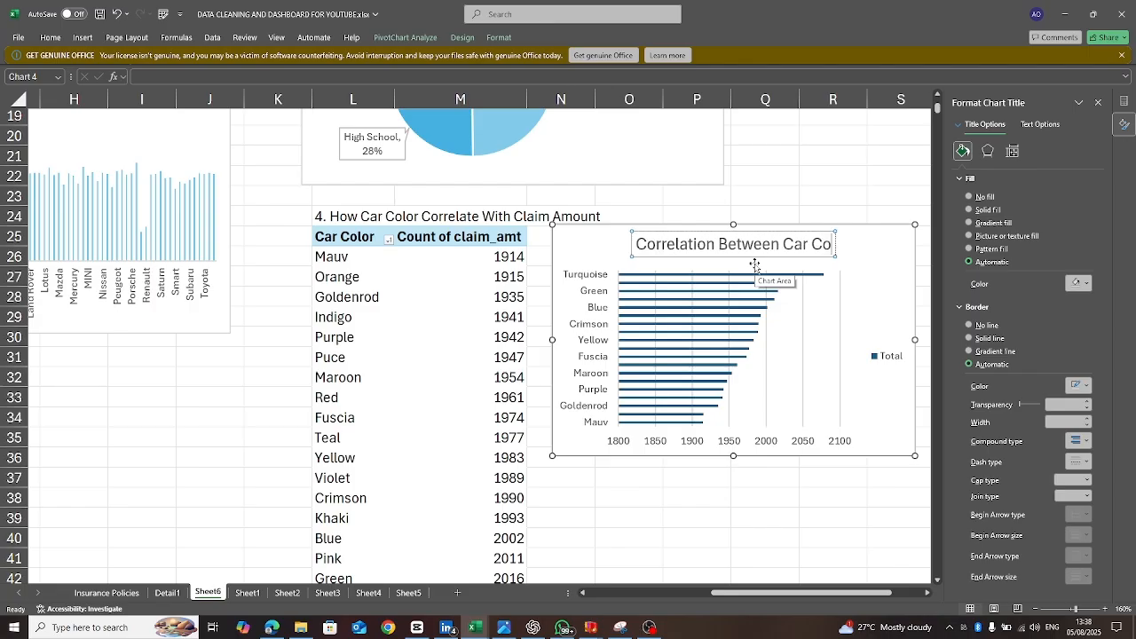
{"action": "key", "text": "BackSpace"}
{"action": "key", "text": "BackSpace"}
{"action": "key", "text": "BackSpace"}
{"action": "key", "text": "BackSpace"}
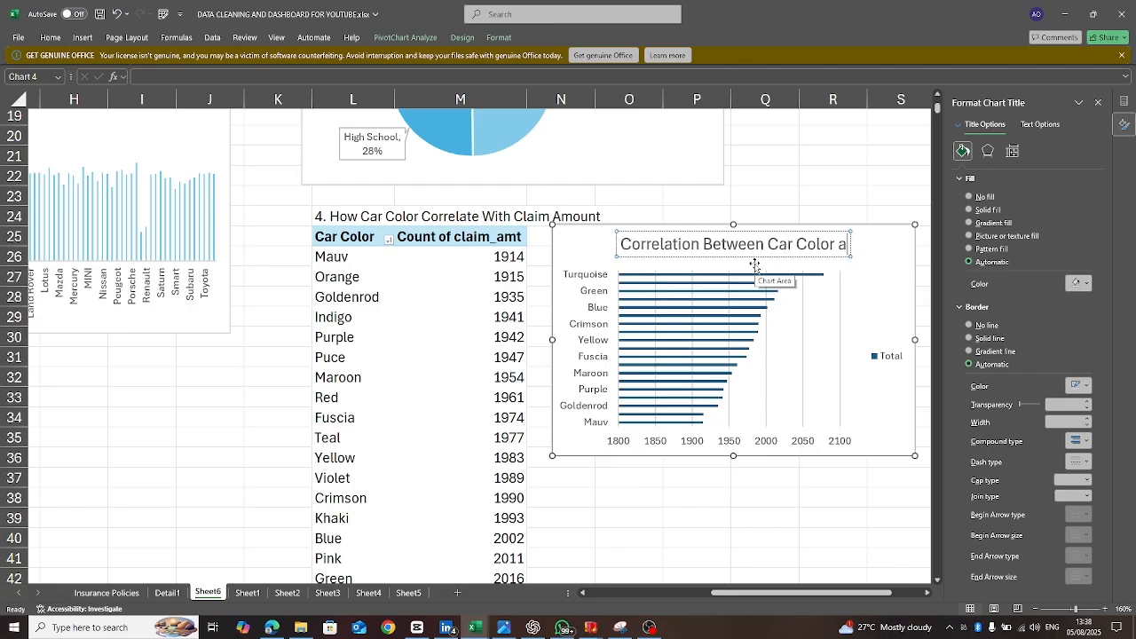
{"action": "type", "text": "&"}
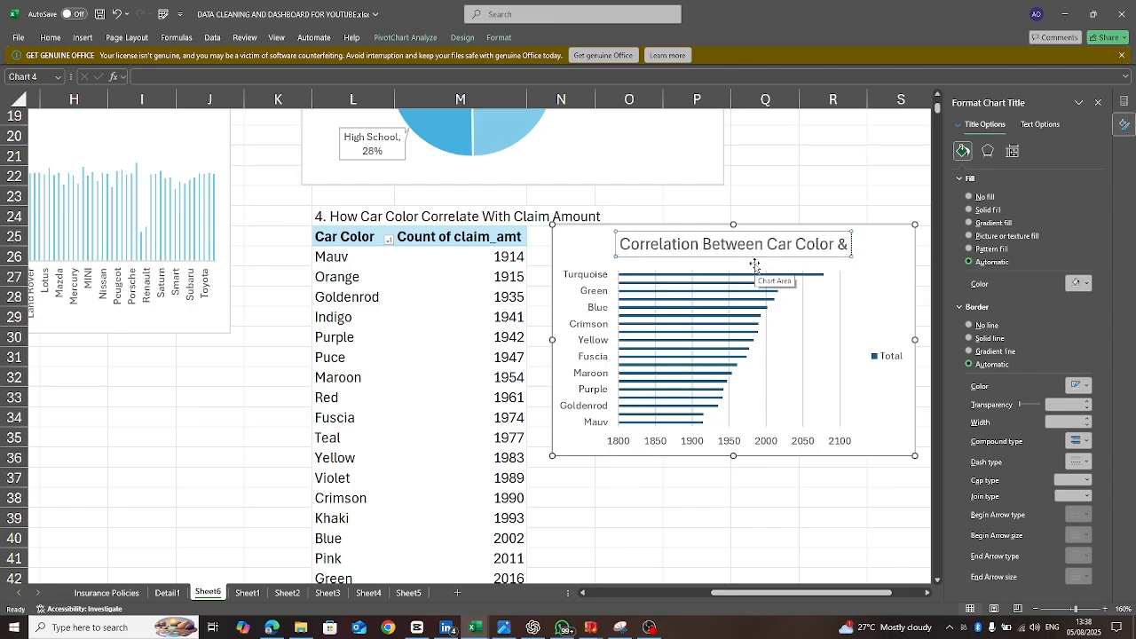
{"action": "type", "text": " Claim Am"}
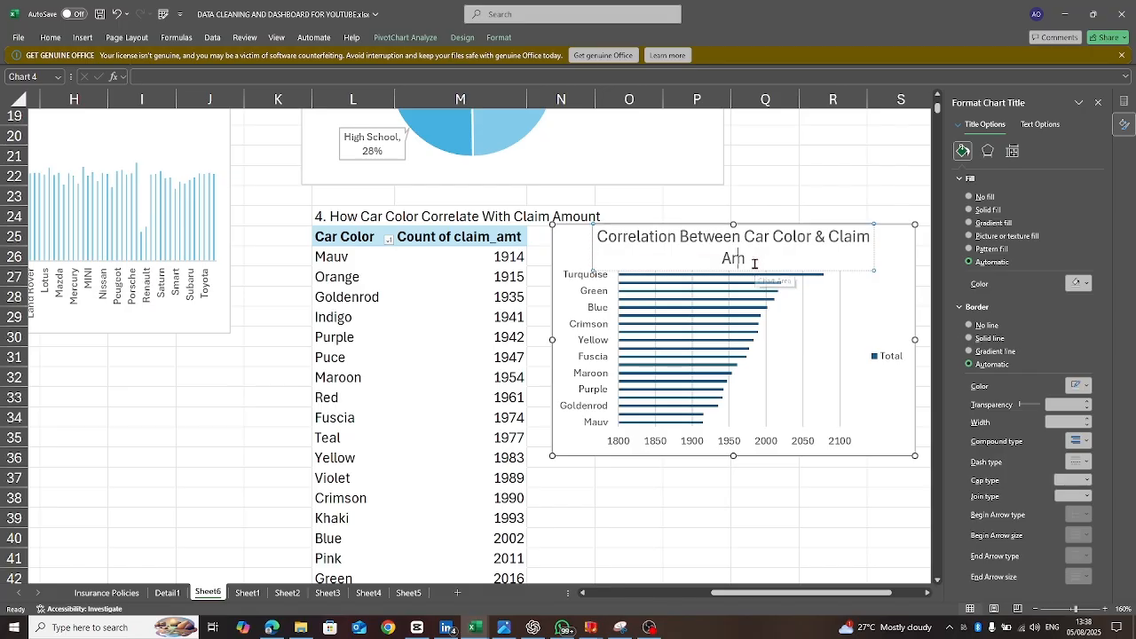
{"action": "type", "text": "ount"}
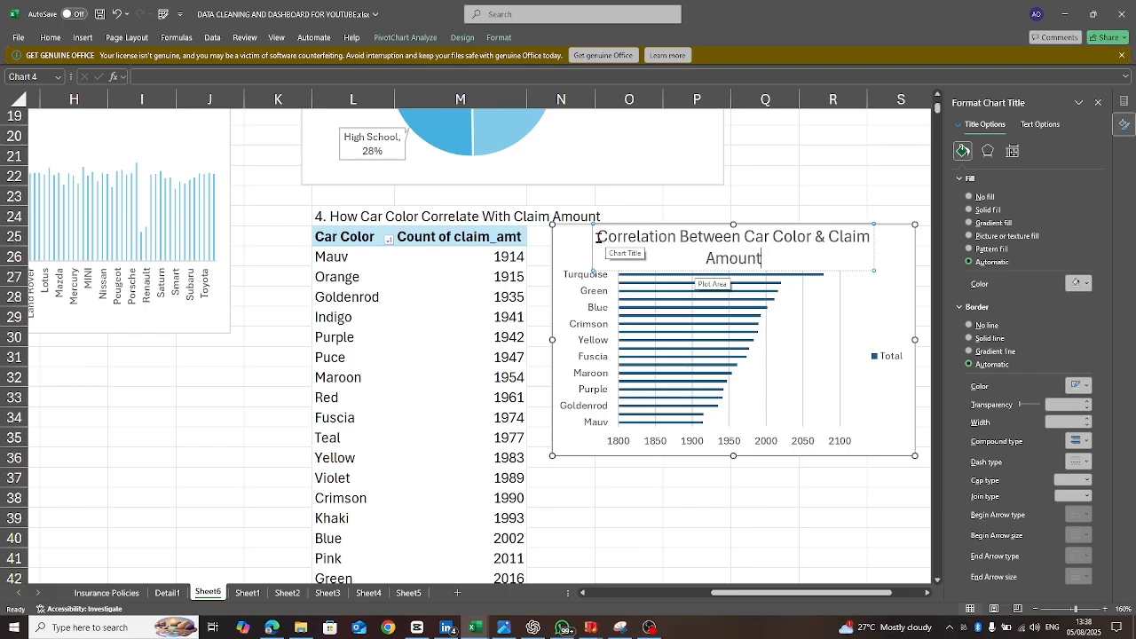
{"action": "left_click_drag", "start_coordinate": [598, 237], "coordinate": [829, 258]}
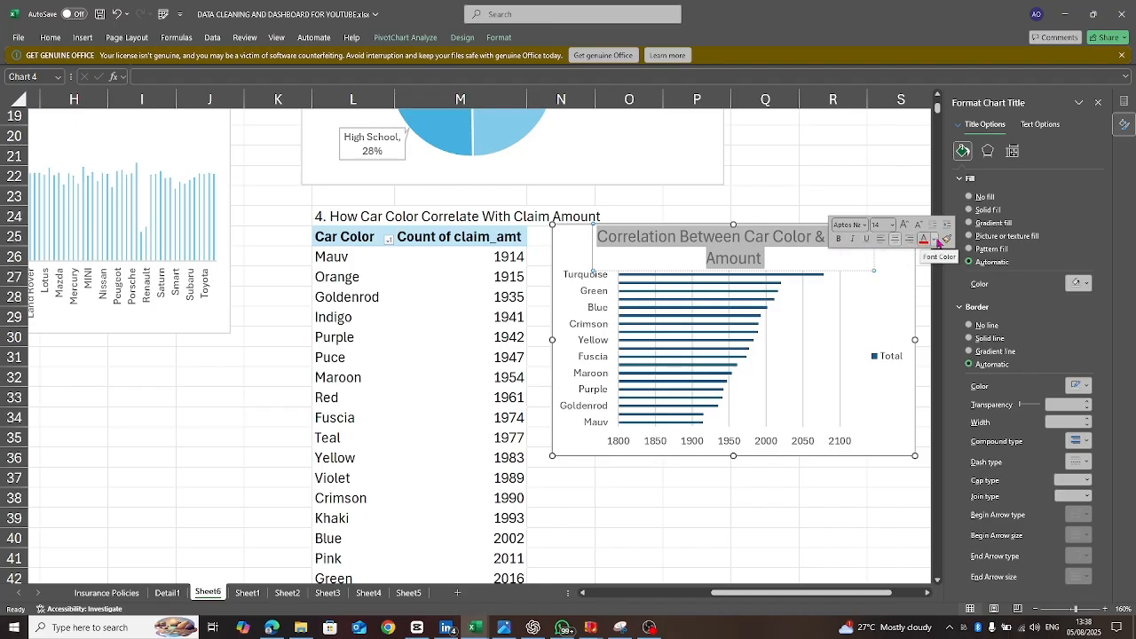
{"action": "left_click", "coordinate": [805, 350]}
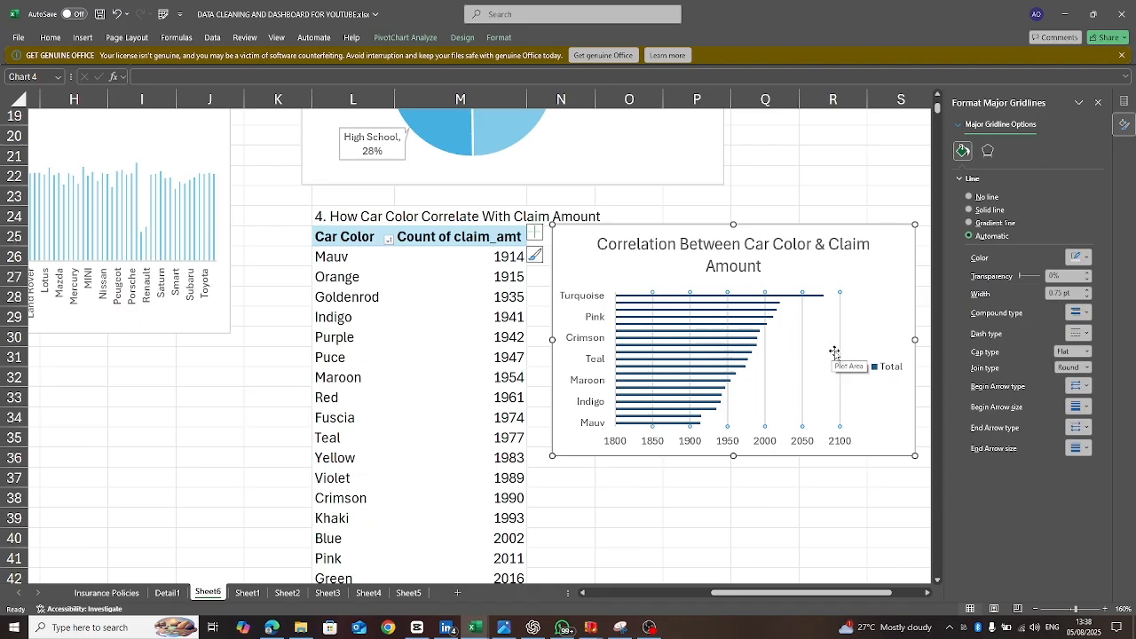
{"action": "right_click", "coordinate": [835, 353]}
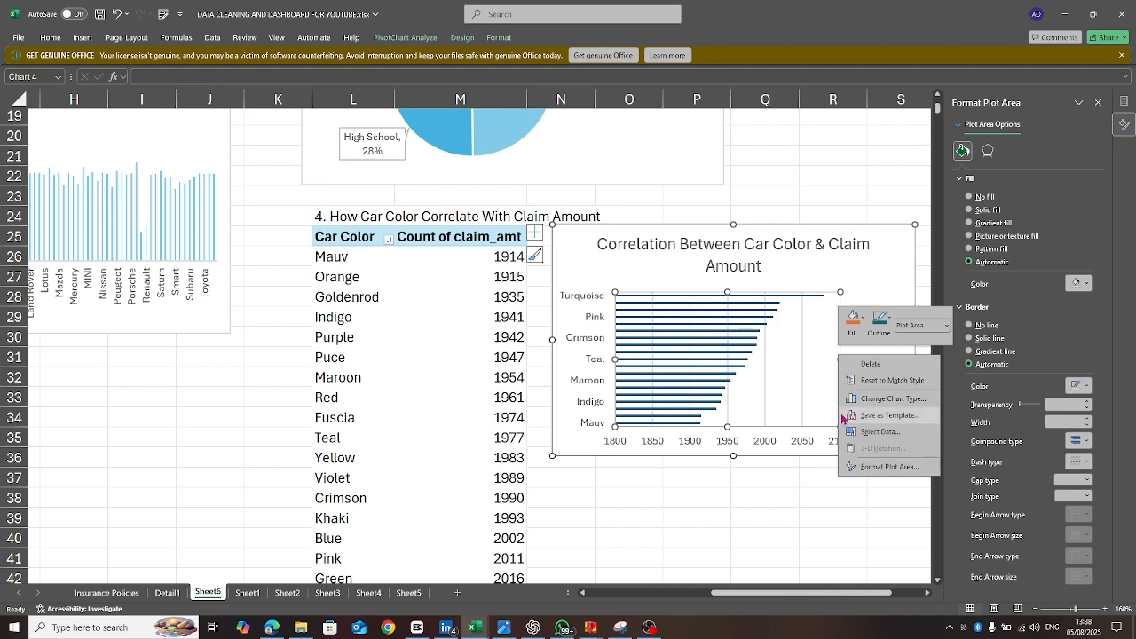
{"action": "key", "text": "Escape"}
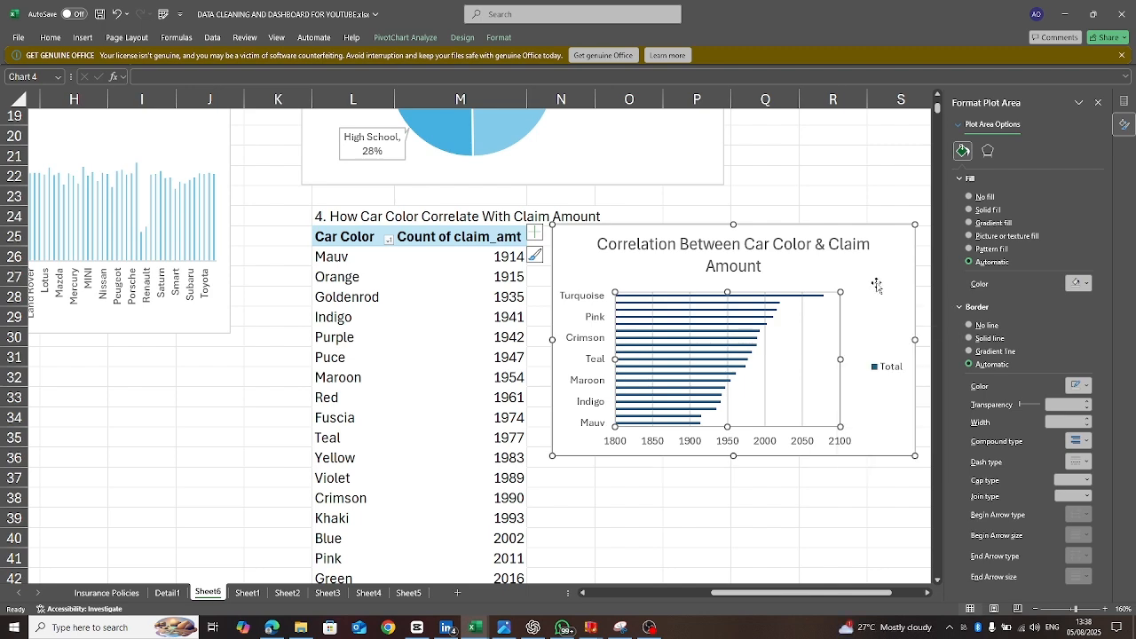
- Remove the gridlines from the car color chart and add a data table to it
{"action": "left_click_drag", "start_coordinate": [812, 593], "coordinate": [831, 593]}
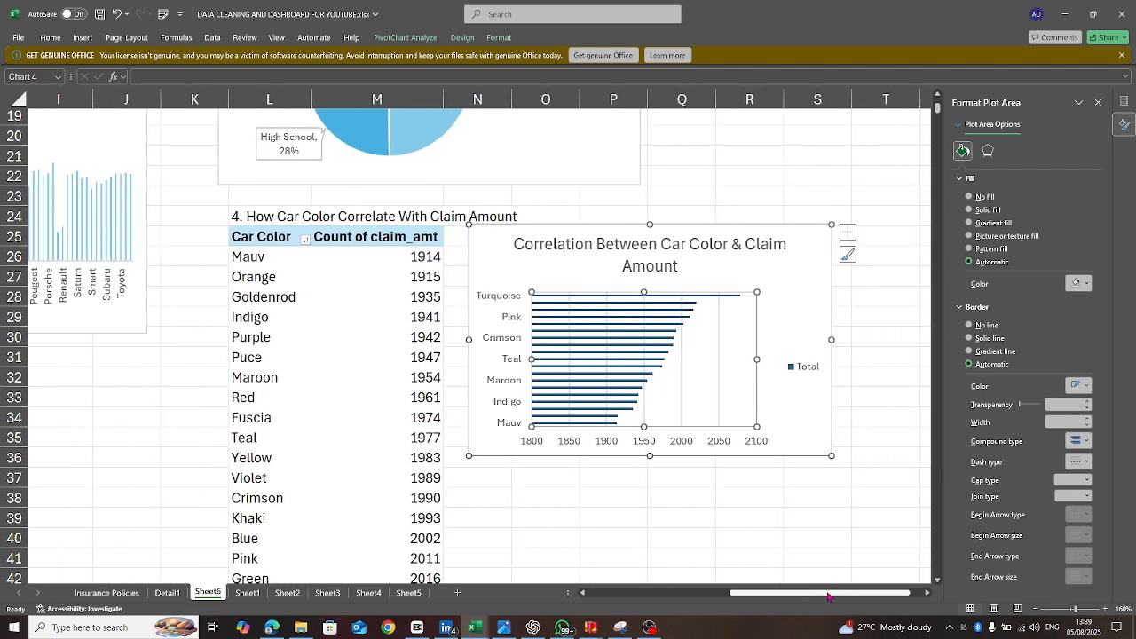
{"action": "left_click", "coordinate": [848, 231]}
{"action": "left_click", "coordinate": [793, 277]}
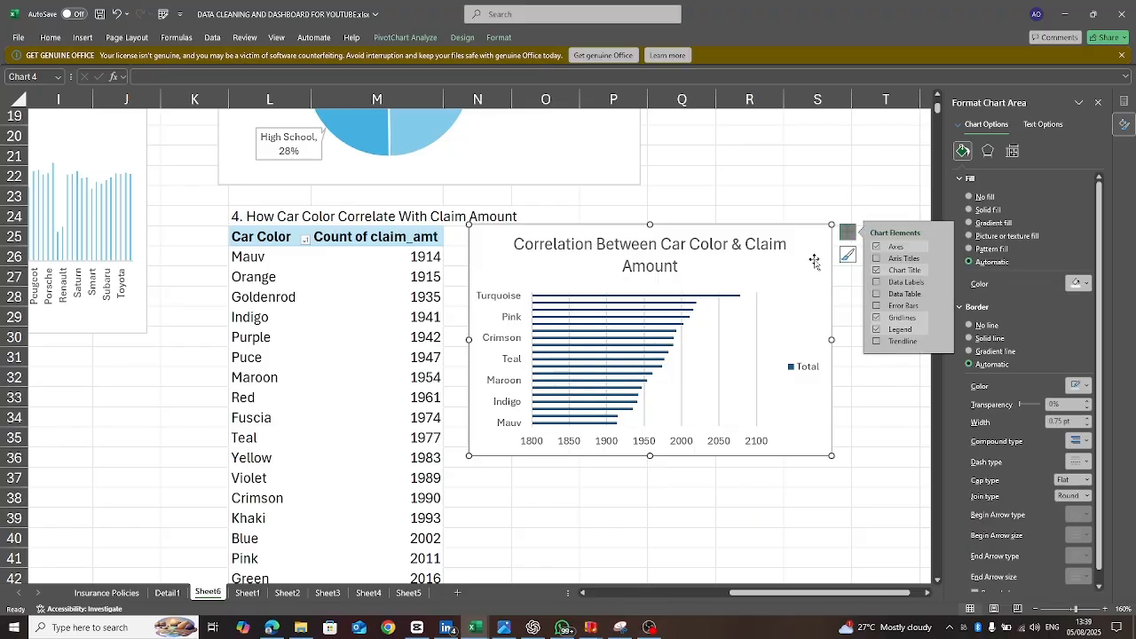
{"action": "left_click", "coordinate": [878, 320]}
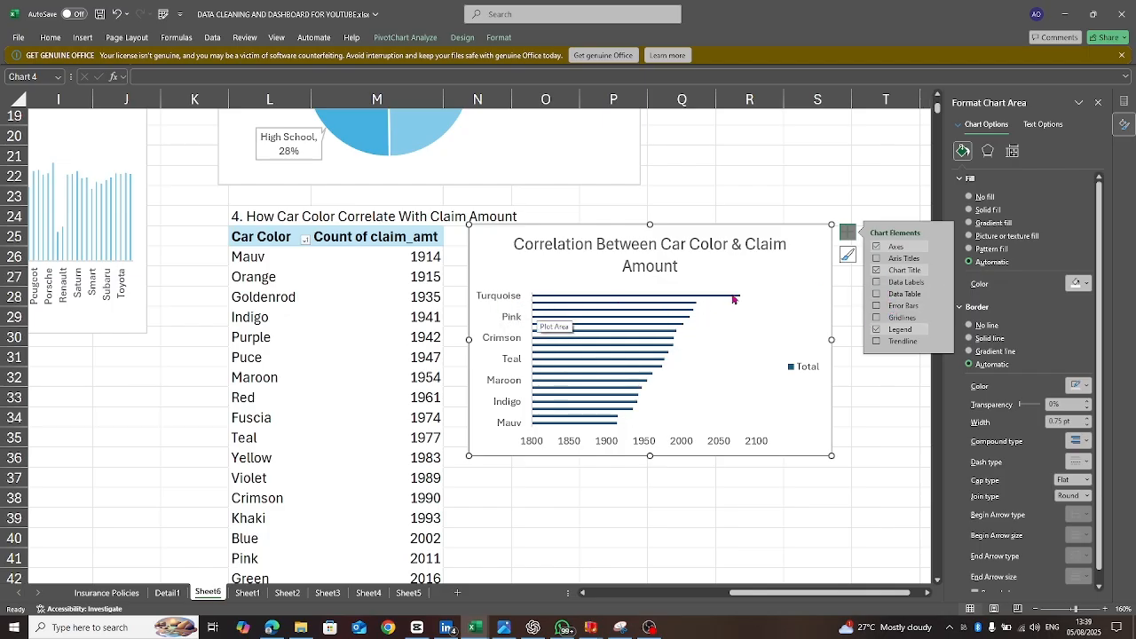
{"action": "left_click", "coordinate": [877, 294]}
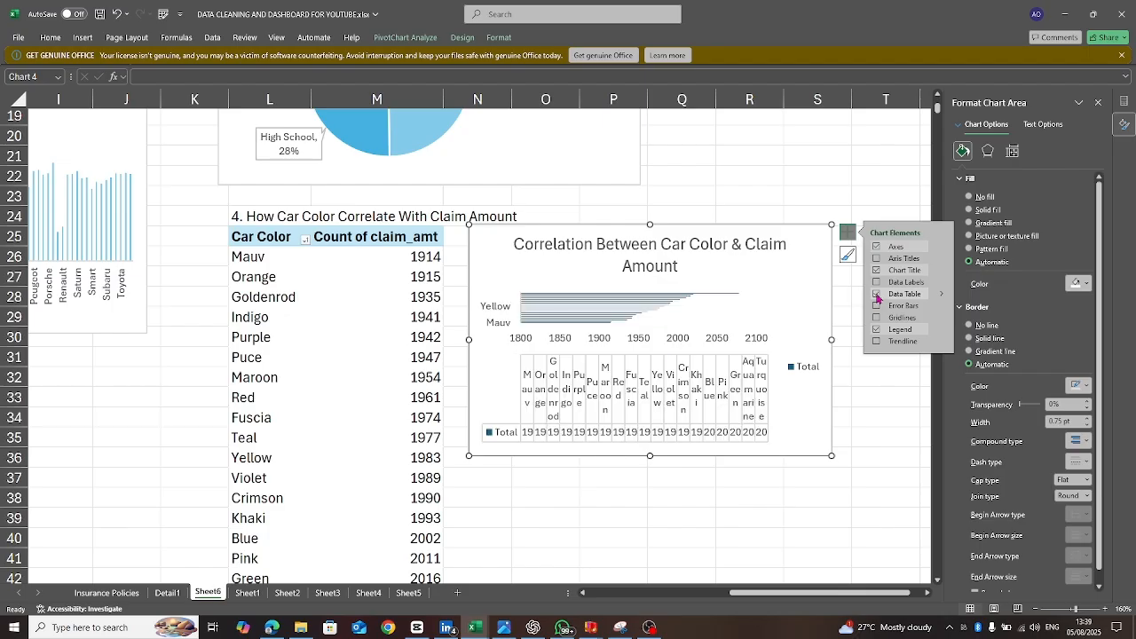
- Replace the car color chart's data table with data labels and make the chart slightly taller
{"action": "left_click", "coordinate": [942, 297]}
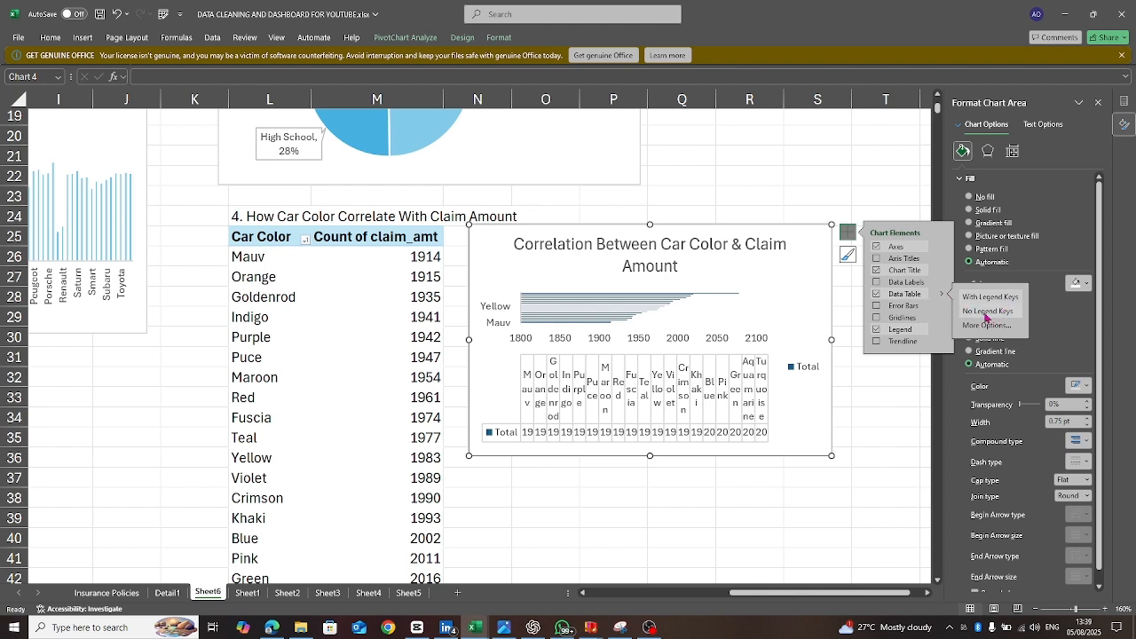
{"action": "left_click", "coordinate": [877, 294]}
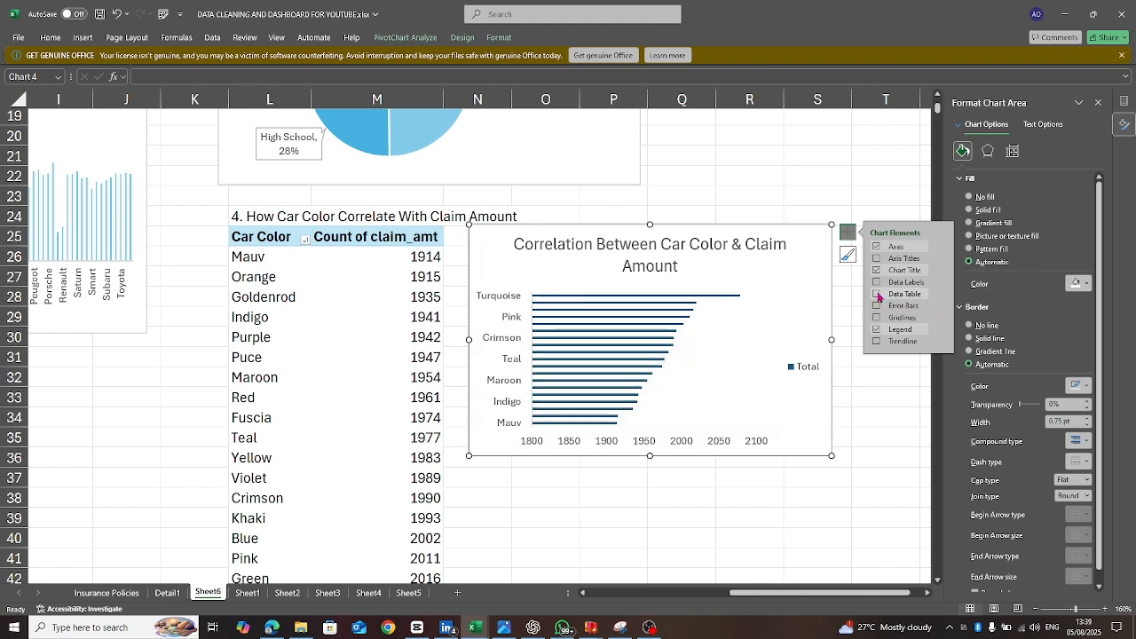
{"action": "left_click", "coordinate": [878, 283]}
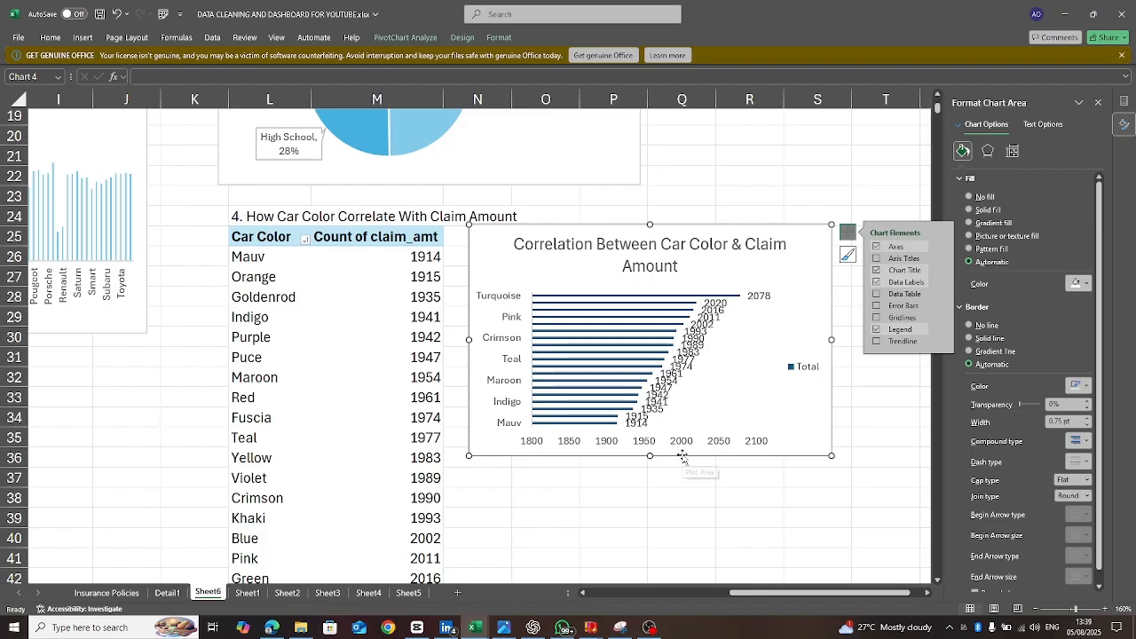
{"action": "left_click_drag", "start_coordinate": [650, 457], "coordinate": [649, 481]}
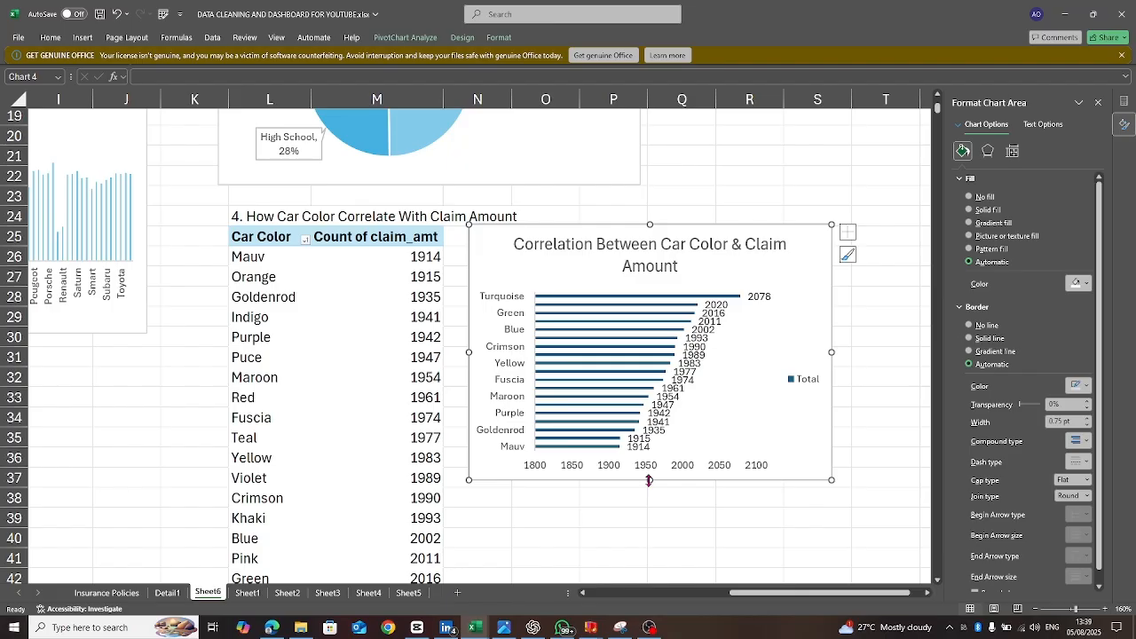
- Set the font size of the car color chart's data labels to 8
{"action": "left_click", "coordinate": [762, 297]}
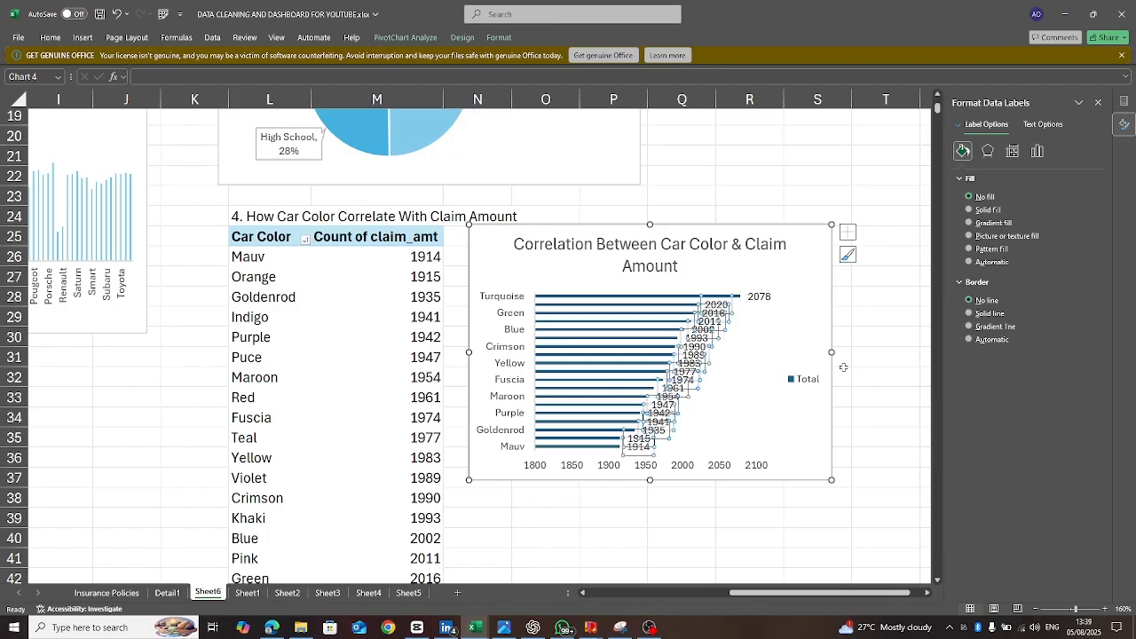
{"action": "right_click", "coordinate": [732, 361]}
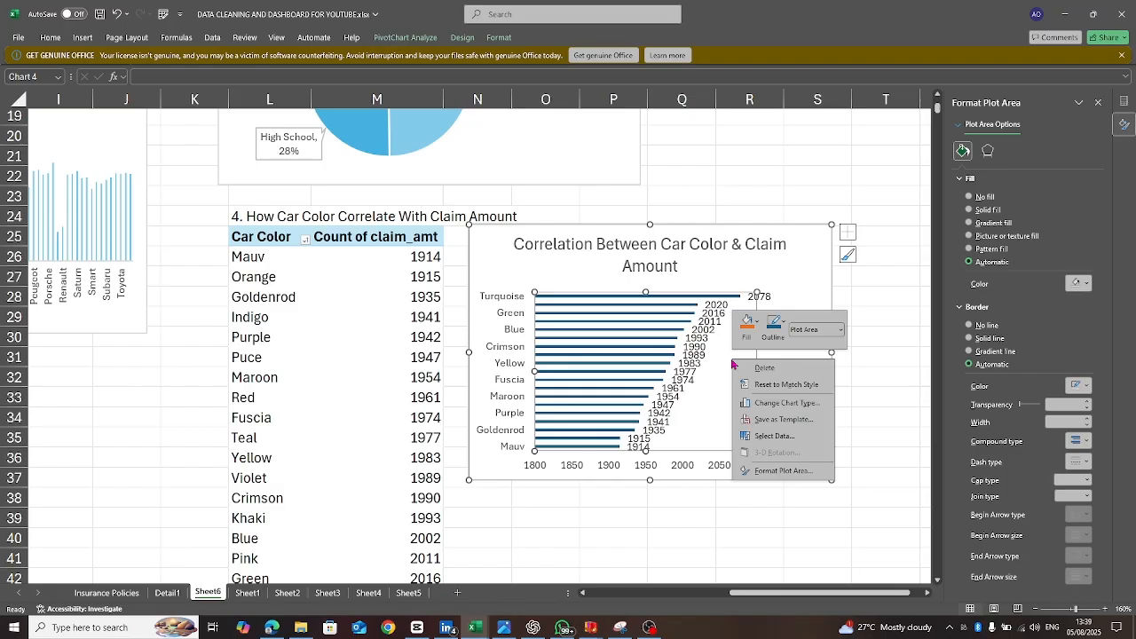
{"action": "left_click", "coordinate": [702, 327]}
{"action": "left_click", "coordinate": [701, 325]}
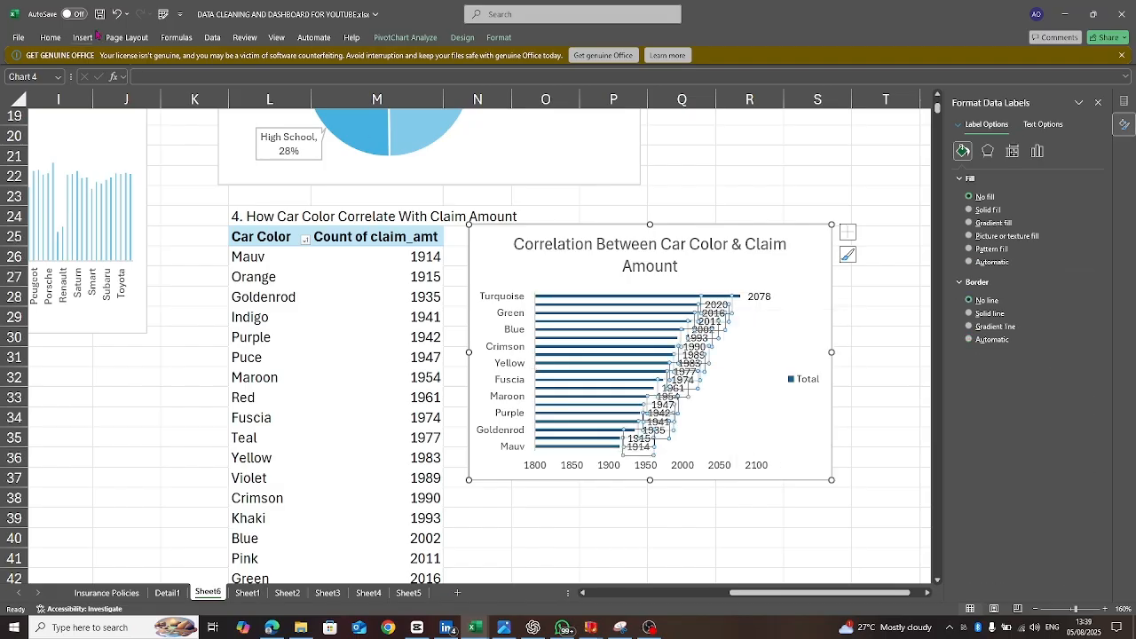
{"action": "left_click", "coordinate": [50, 37]}
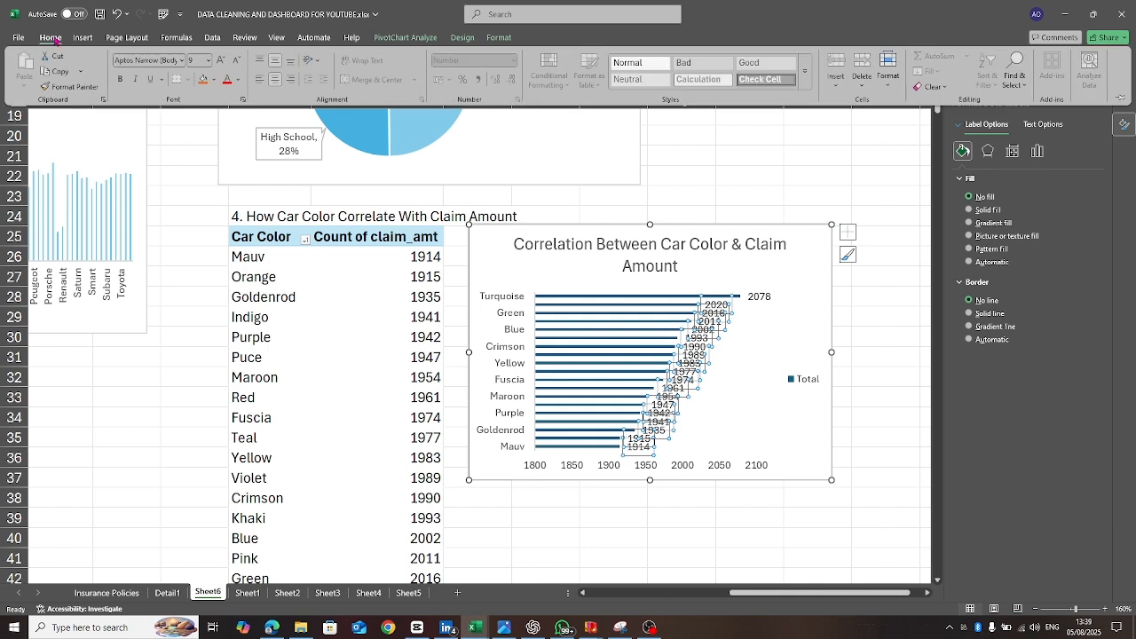
{"action": "left_click", "coordinate": [208, 62]}
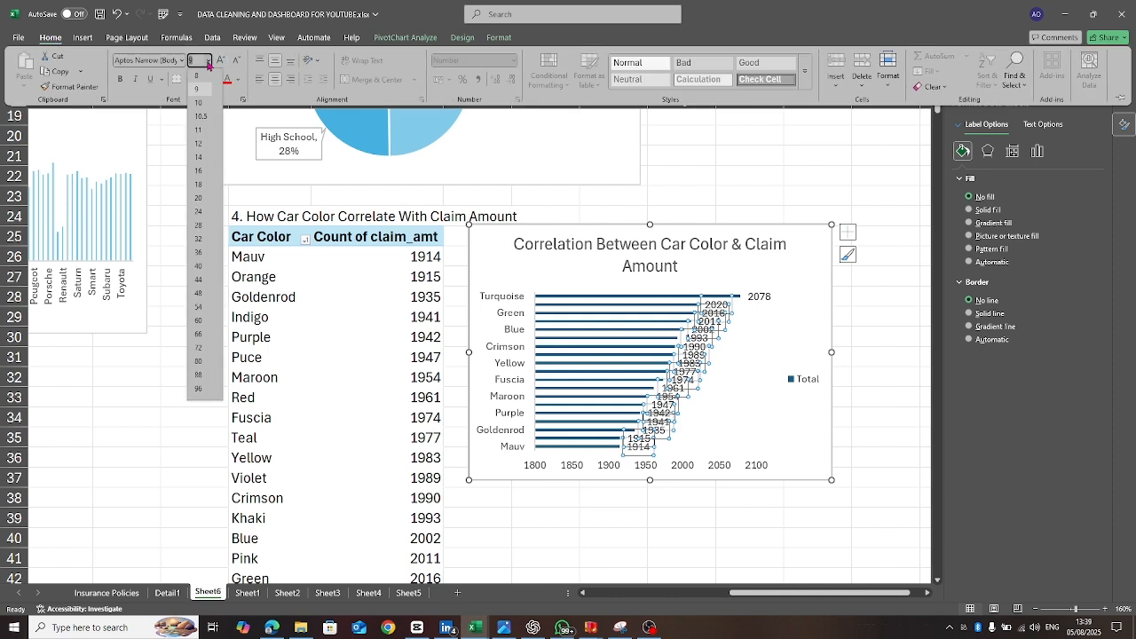
{"action": "left_click", "coordinate": [209, 62]}
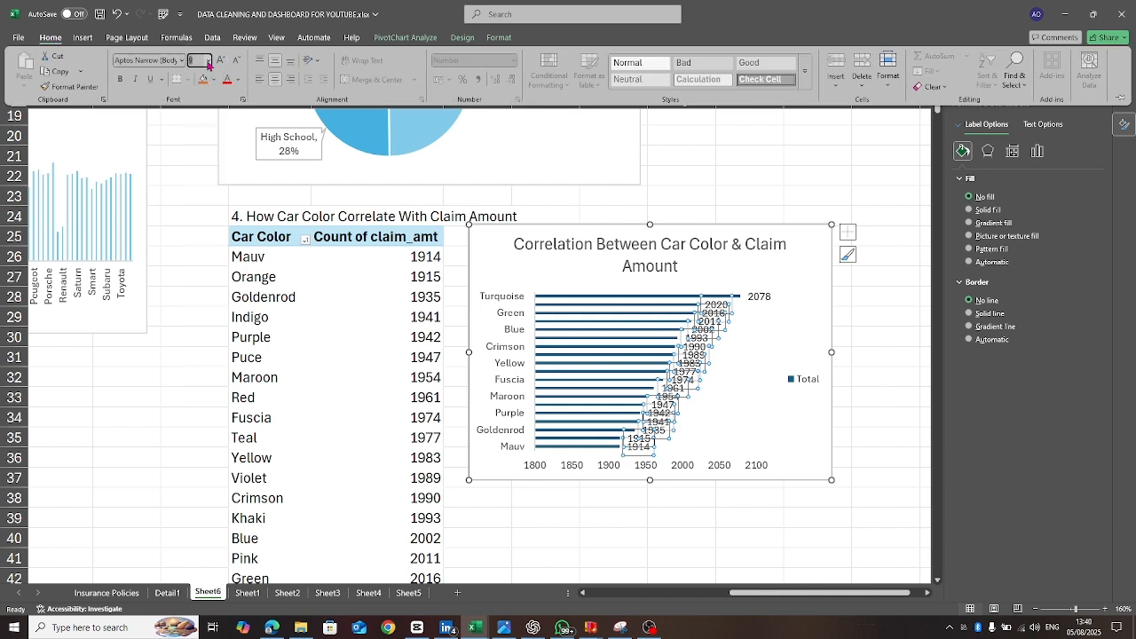
{"action": "left_click", "coordinate": [209, 63]}
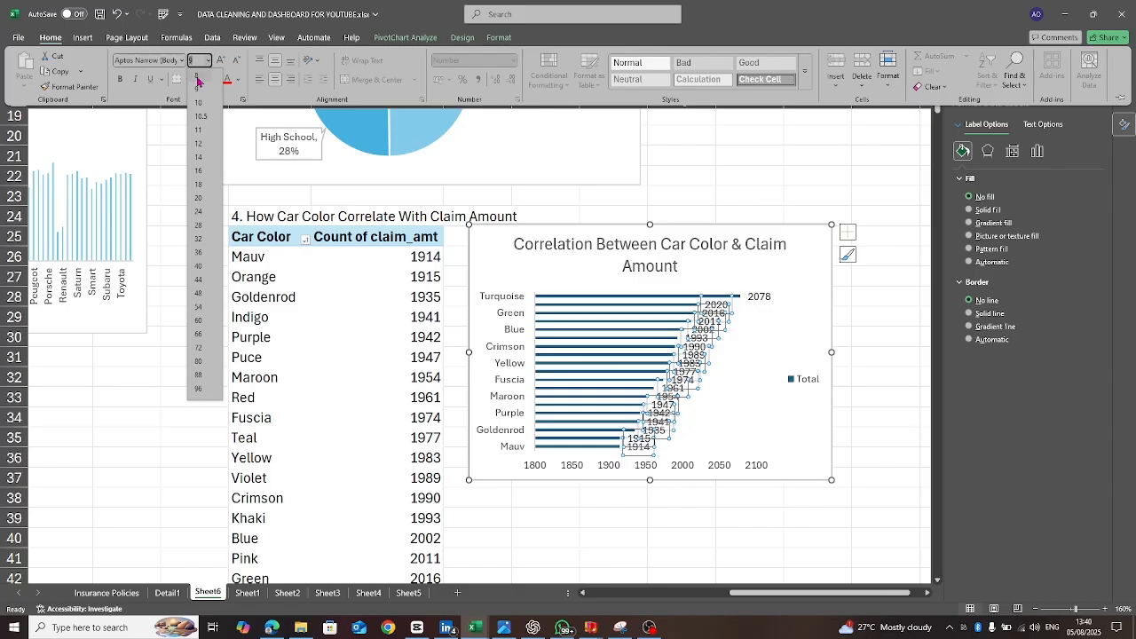
{"action": "left_click", "coordinate": [197, 78]}
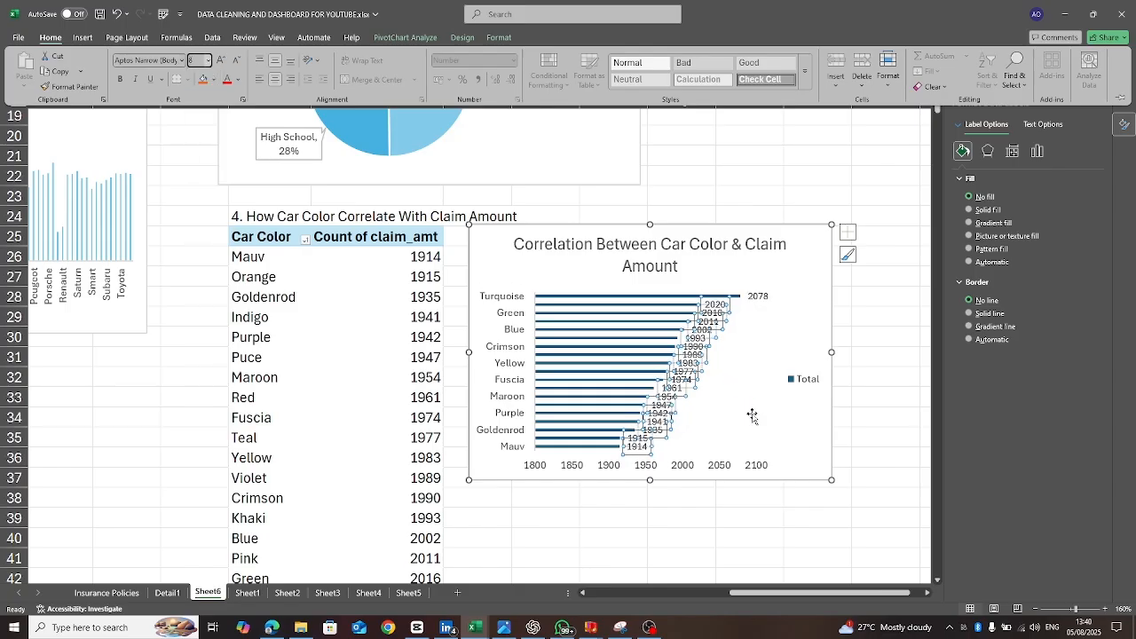
{"action": "left_click", "coordinate": [814, 324]}
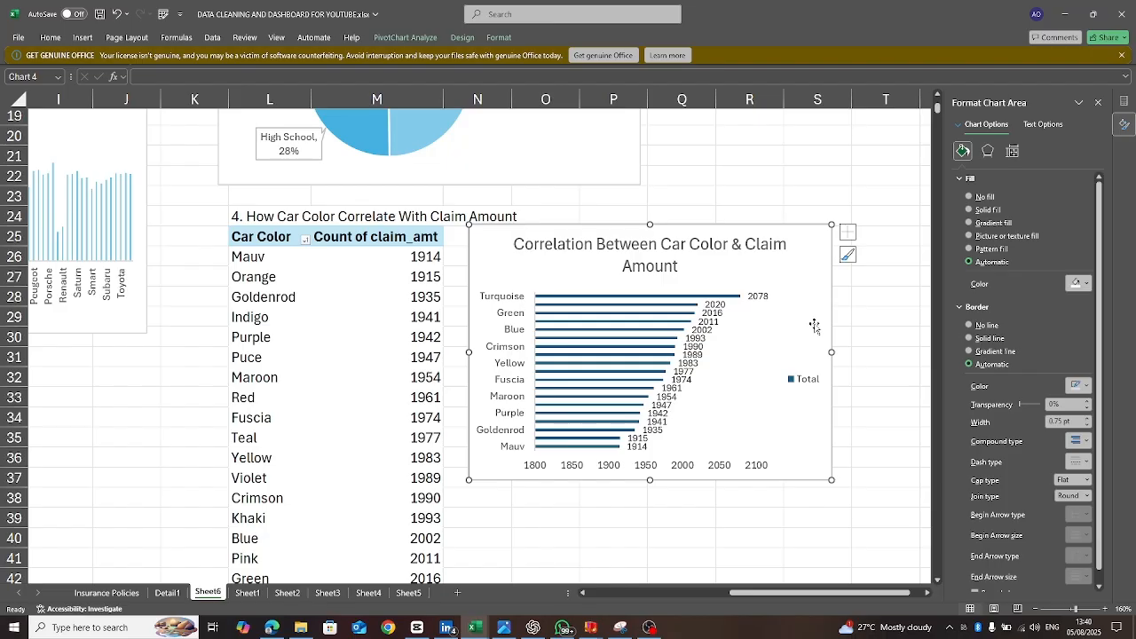
- Delete the Total legend from the car color chart
{"action": "mouse_move", "coordinate": [736, 301]}
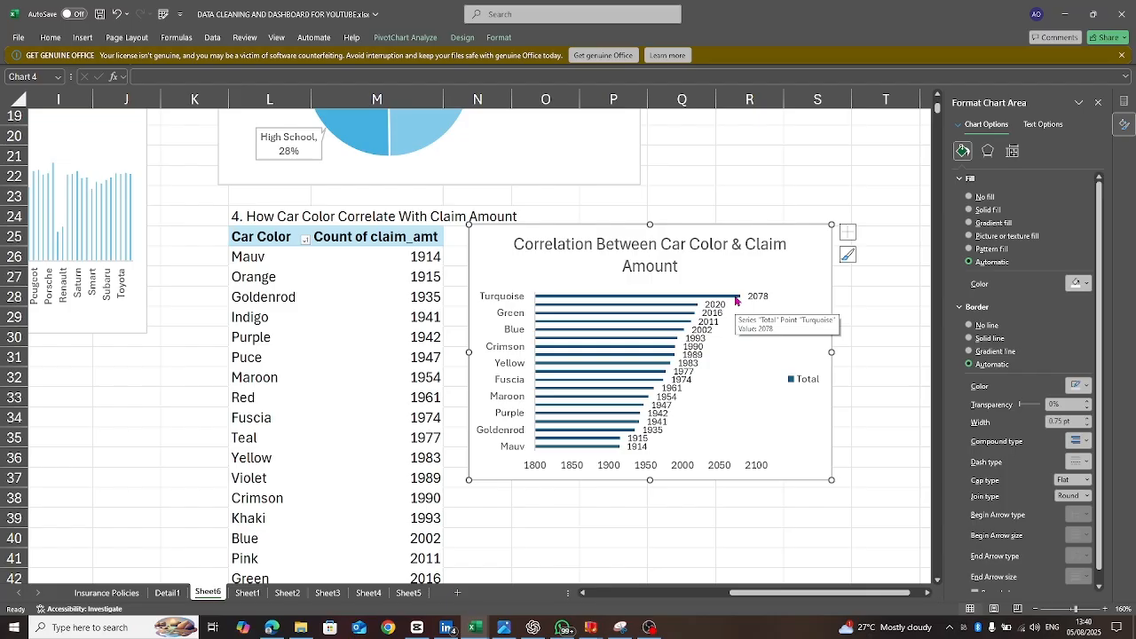
{"action": "left_click", "coordinate": [805, 384]}
{"action": "right_click", "coordinate": [806, 383]}
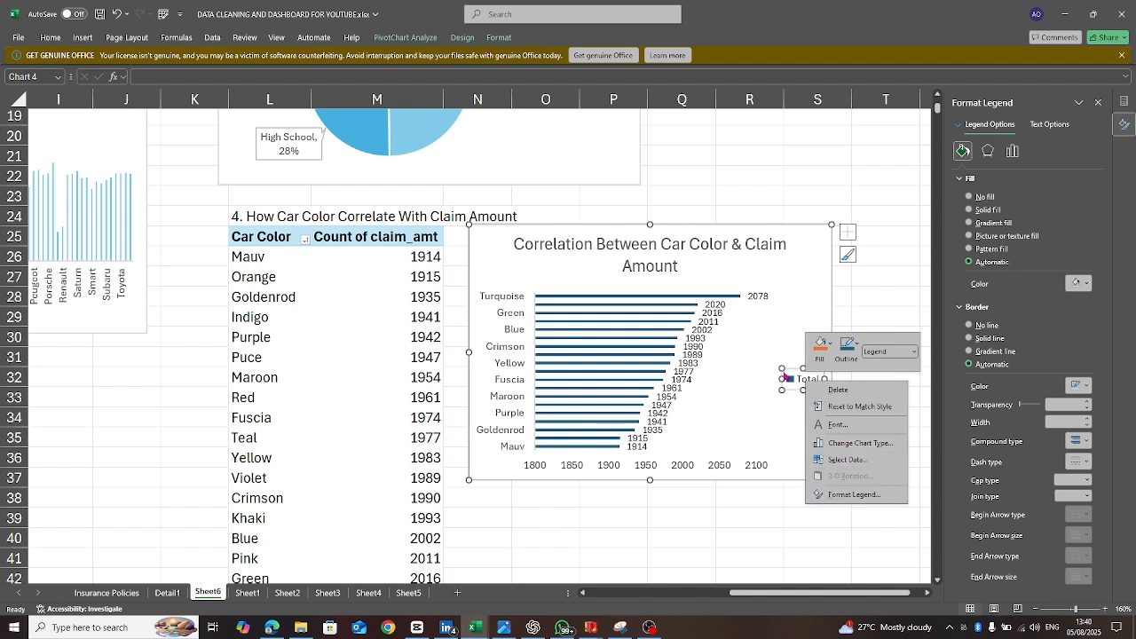
{"action": "left_click", "coordinate": [841, 391]}
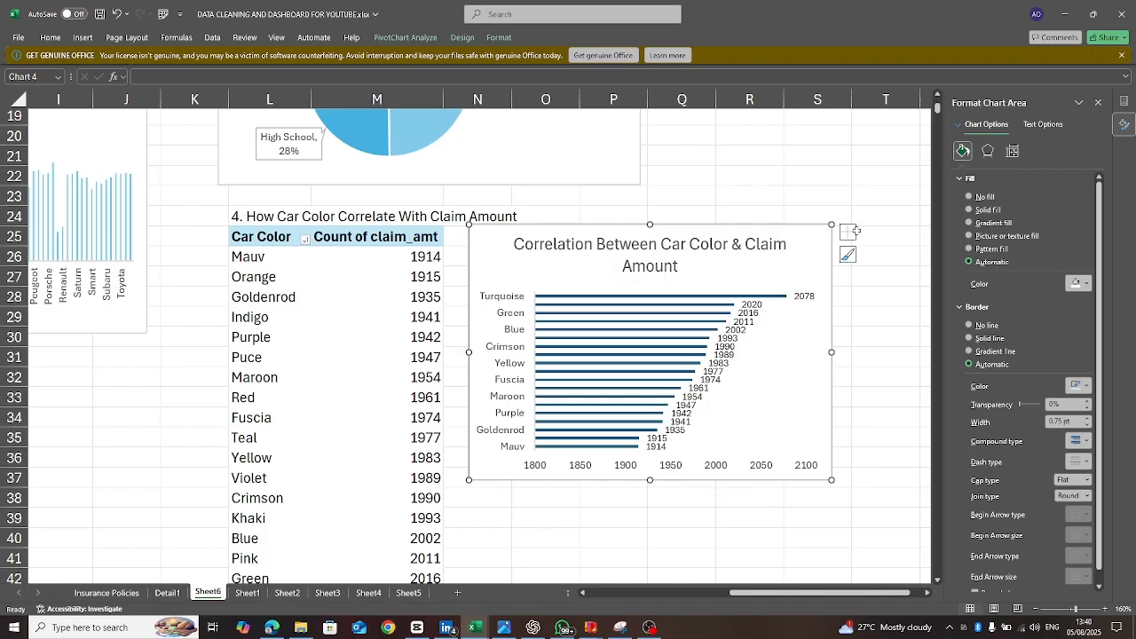
{"action": "left_click", "coordinate": [849, 234]}
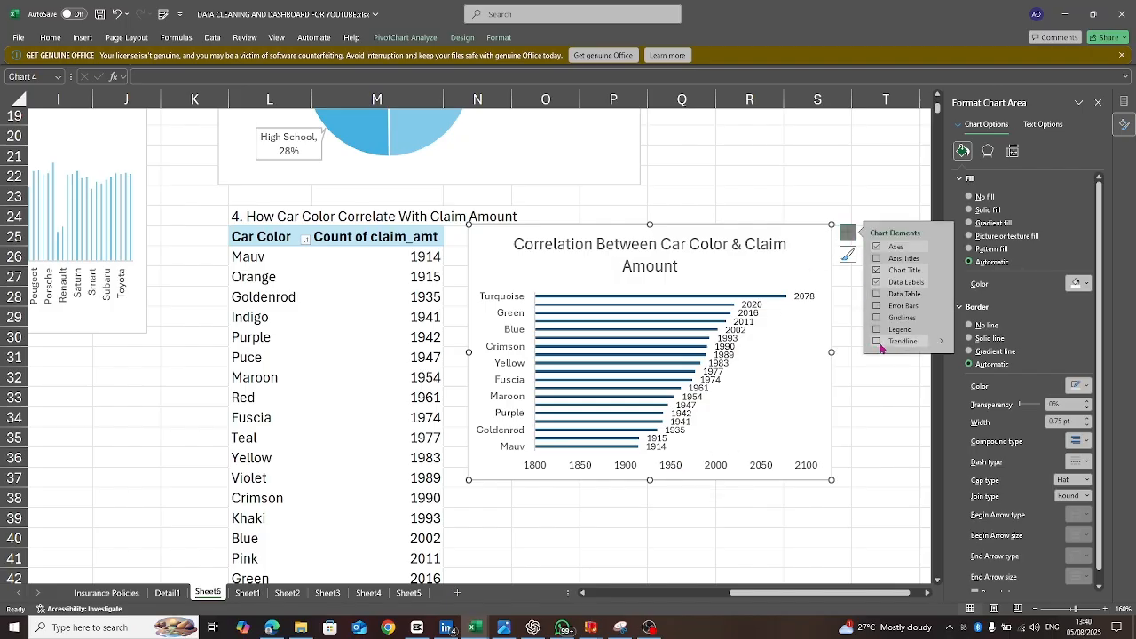
{"action": "left_click", "coordinate": [878, 248]}
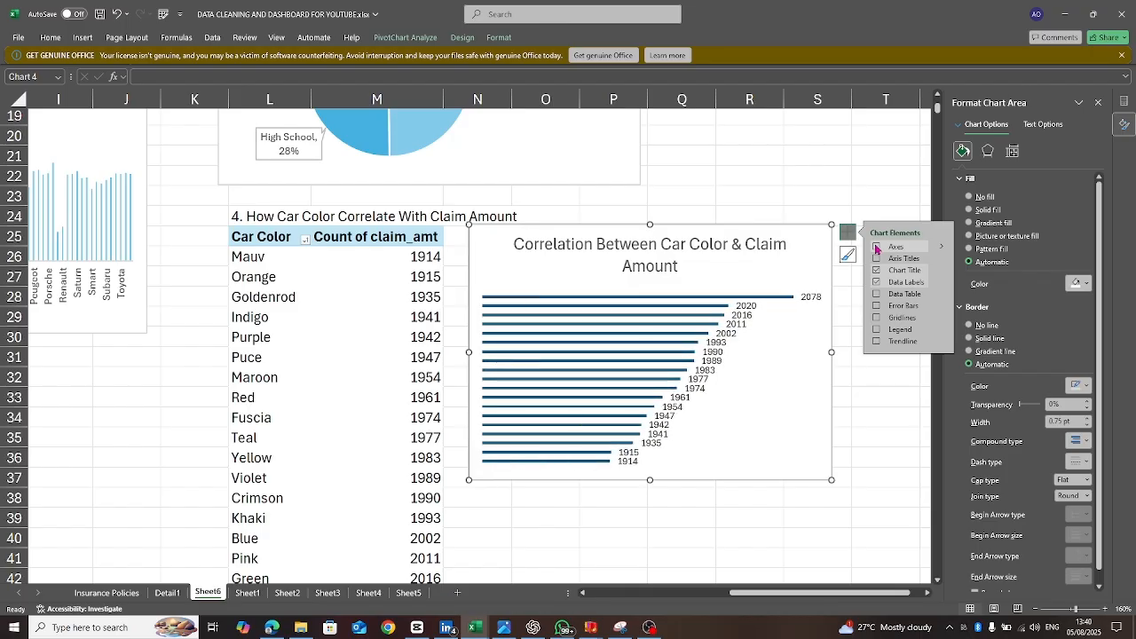
{"action": "left_click", "coordinate": [878, 248]}
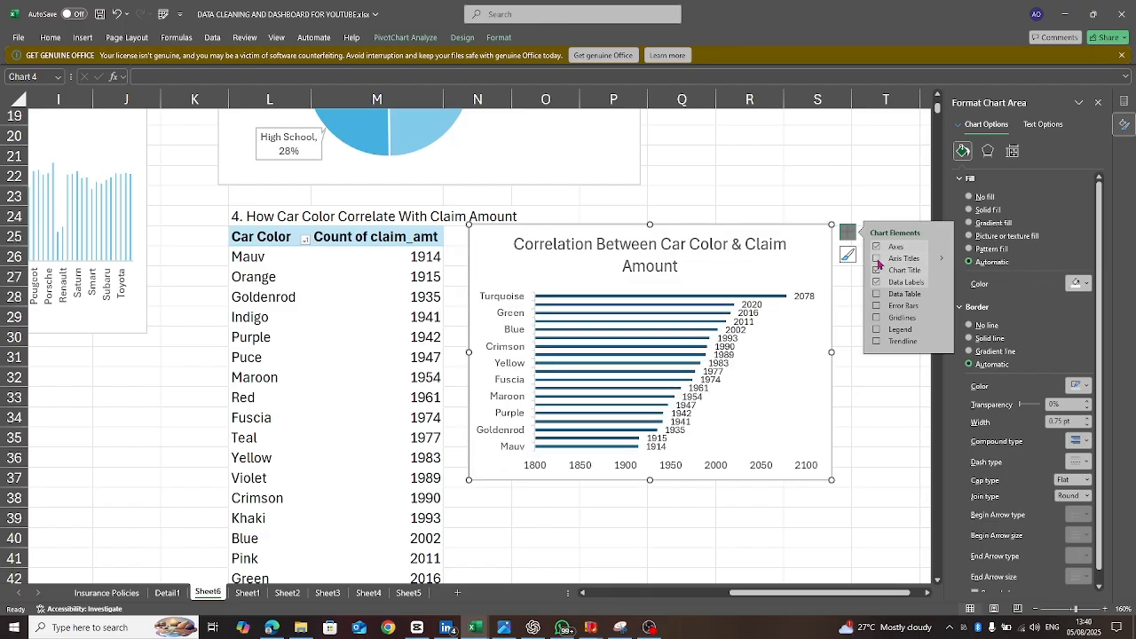
{"action": "left_click", "coordinate": [877, 258]}
{"action": "left_click", "coordinate": [877, 259]}
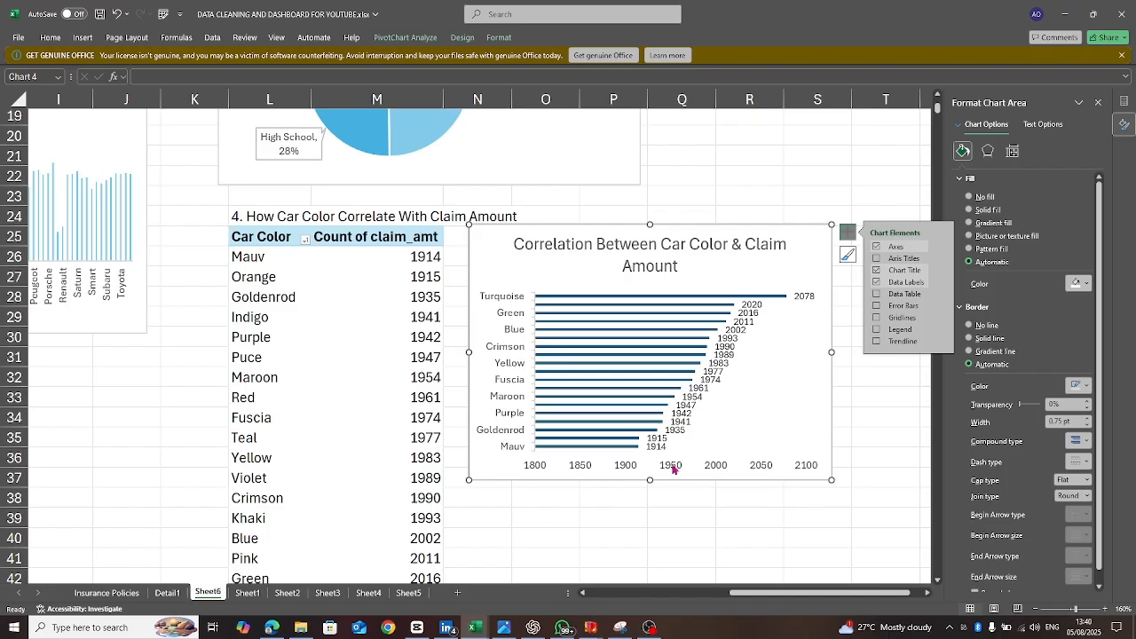
- Delete the horizontal value axis from the car color chart and stretch the chart down to about row 41
{"action": "left_click", "coordinate": [671, 466]}
{"action": "key", "text": "Delete"}
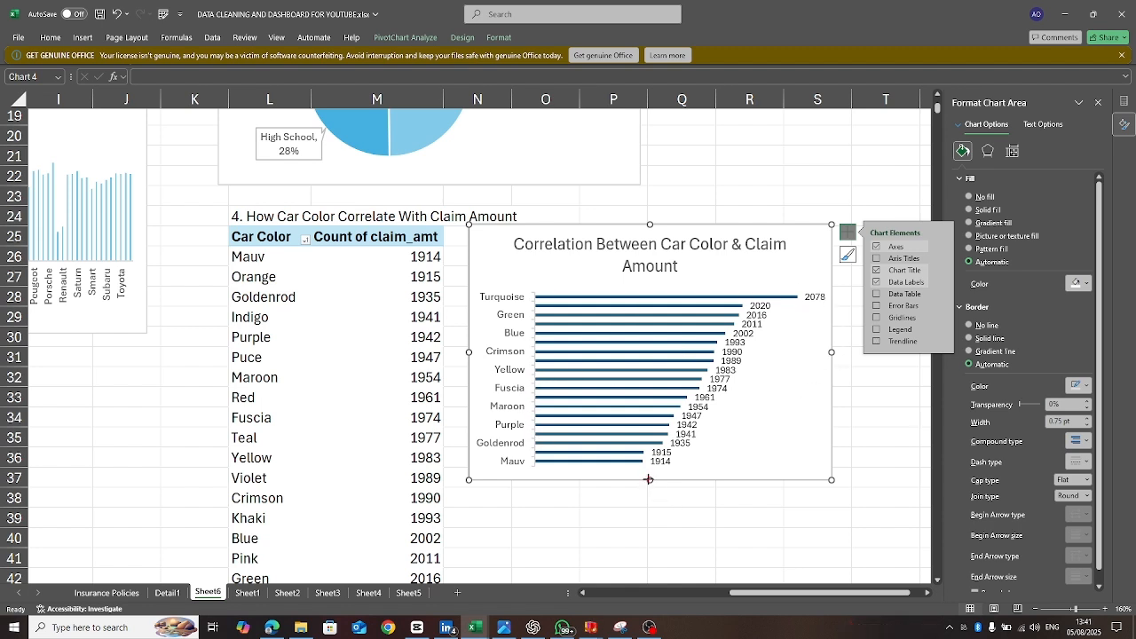
{"action": "left_click_drag", "start_coordinate": [649, 481], "coordinate": [649, 505]}
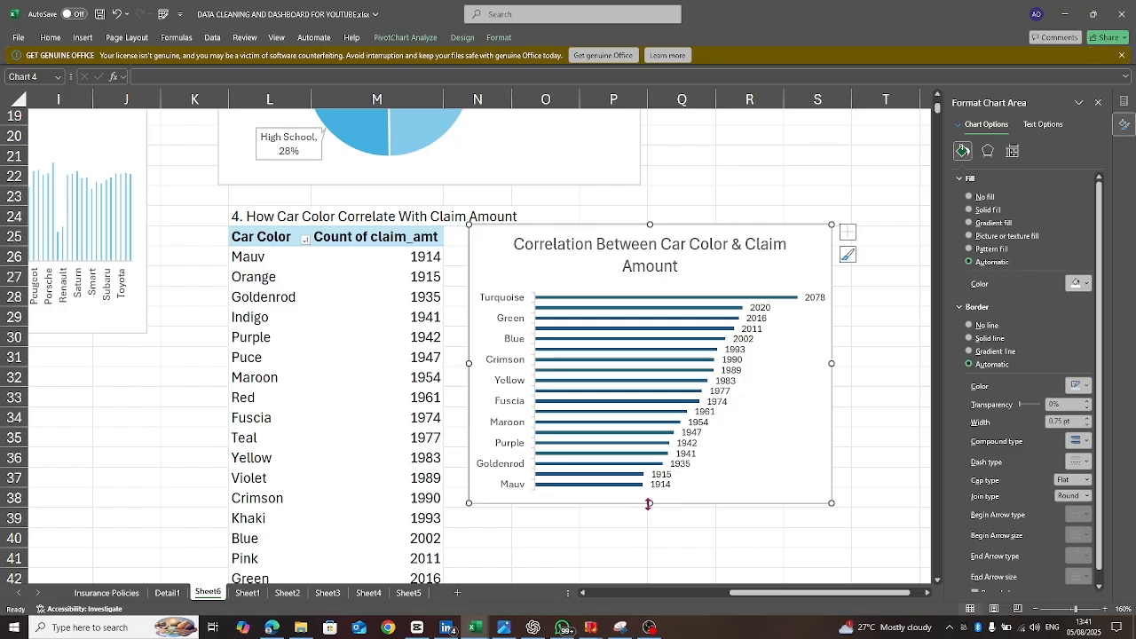
{"action": "left_click_drag", "start_coordinate": [649, 505], "coordinate": [649, 531]}
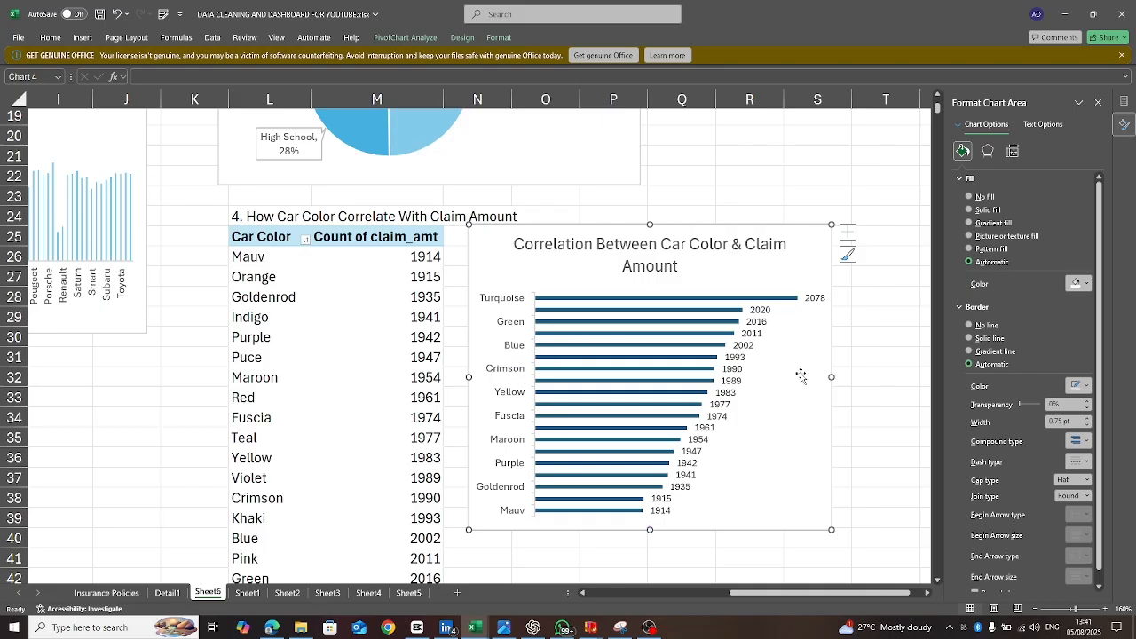
{"action": "left_click_drag", "start_coordinate": [650, 531], "coordinate": [652, 551]}
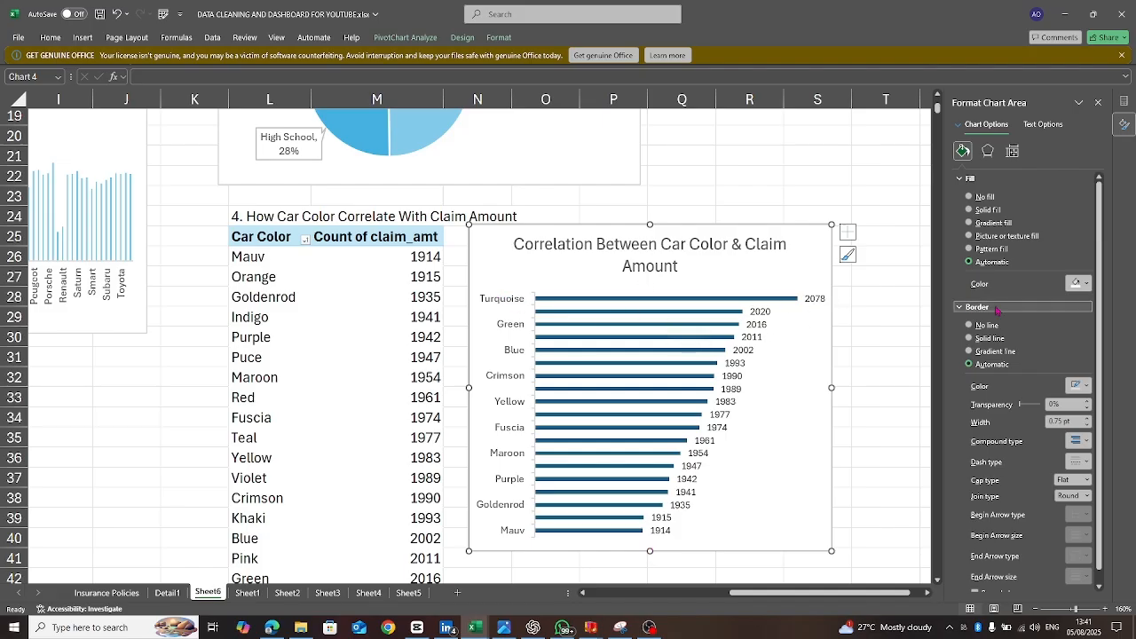
- Fill the bars of the car color chart with the standard light blue color
{"action": "left_click", "coordinate": [702, 348]}
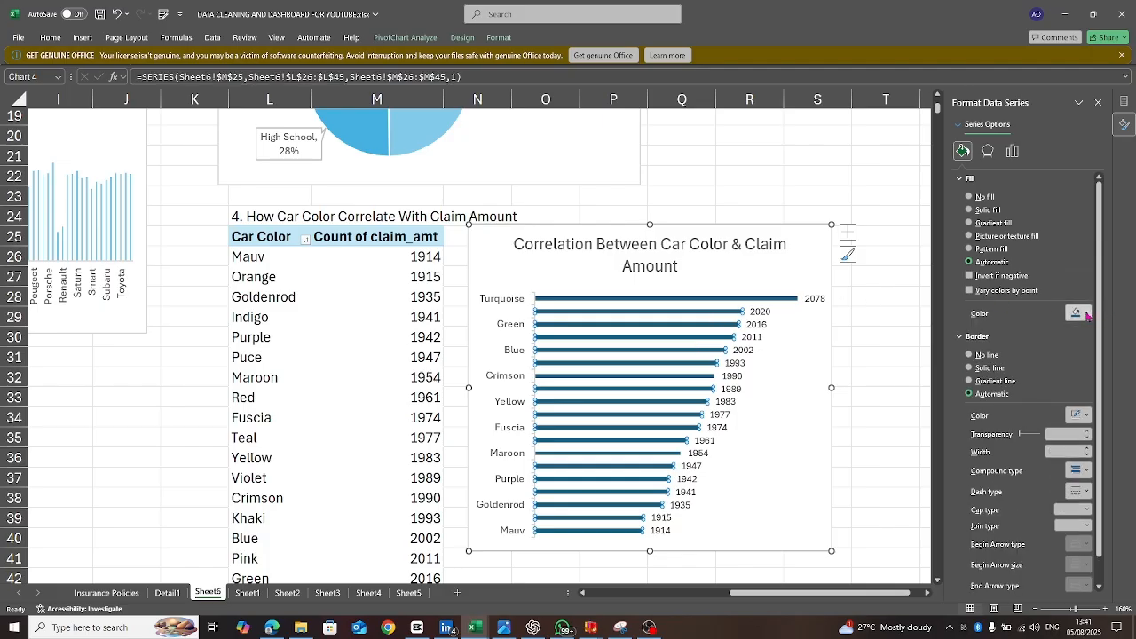
{"action": "left_click", "coordinate": [1086, 316]}
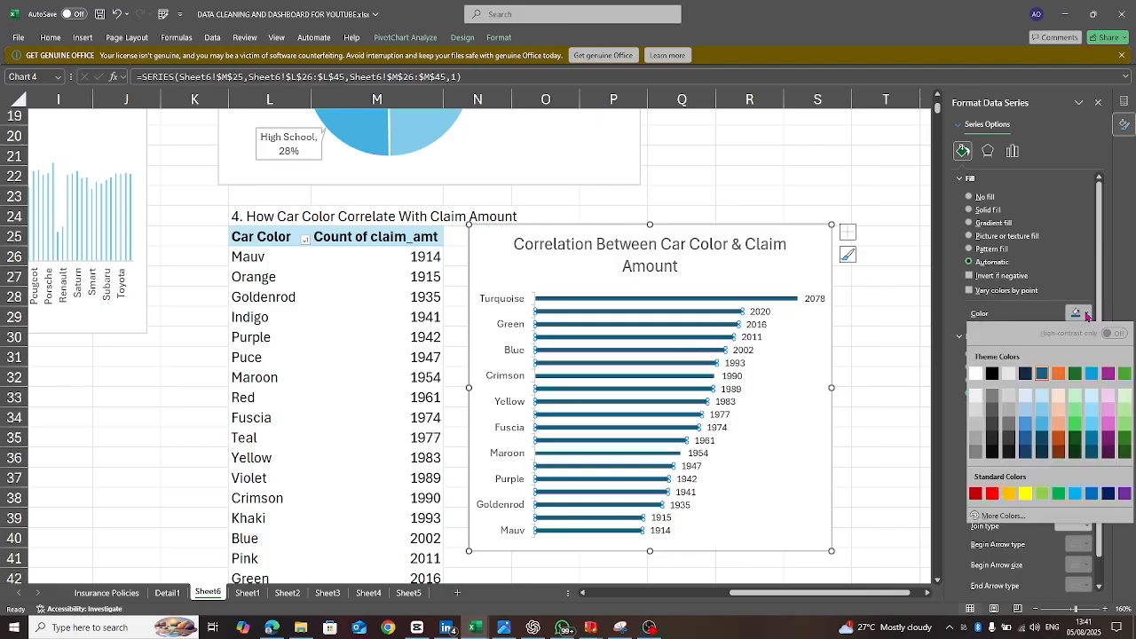
{"action": "left_click", "coordinate": [1075, 494]}
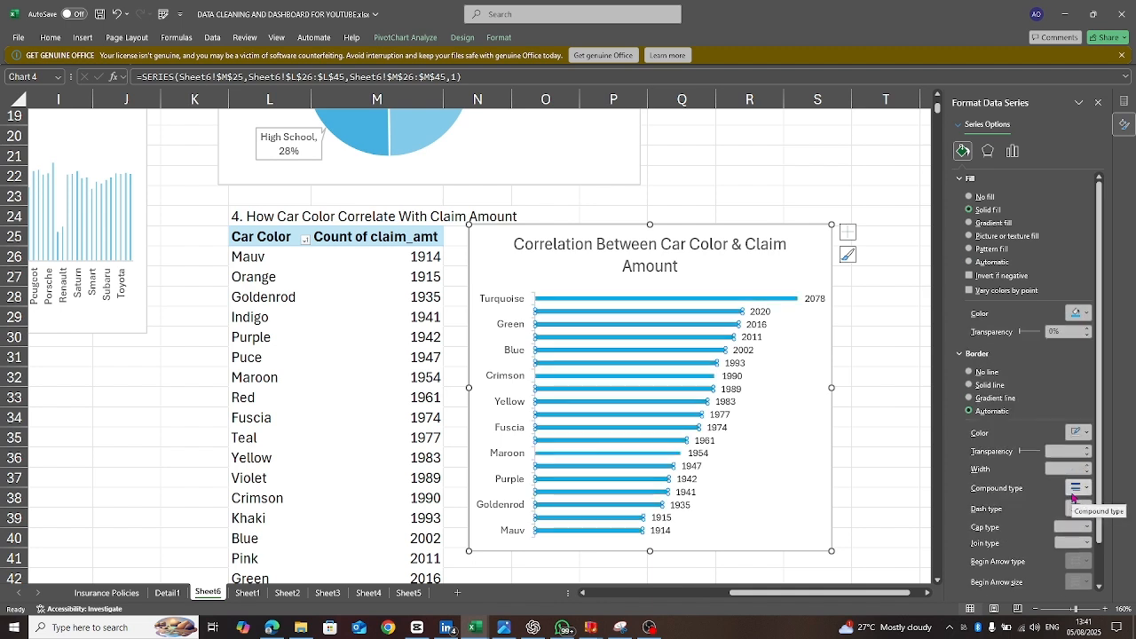
{"action": "left_click", "coordinate": [509, 376]}
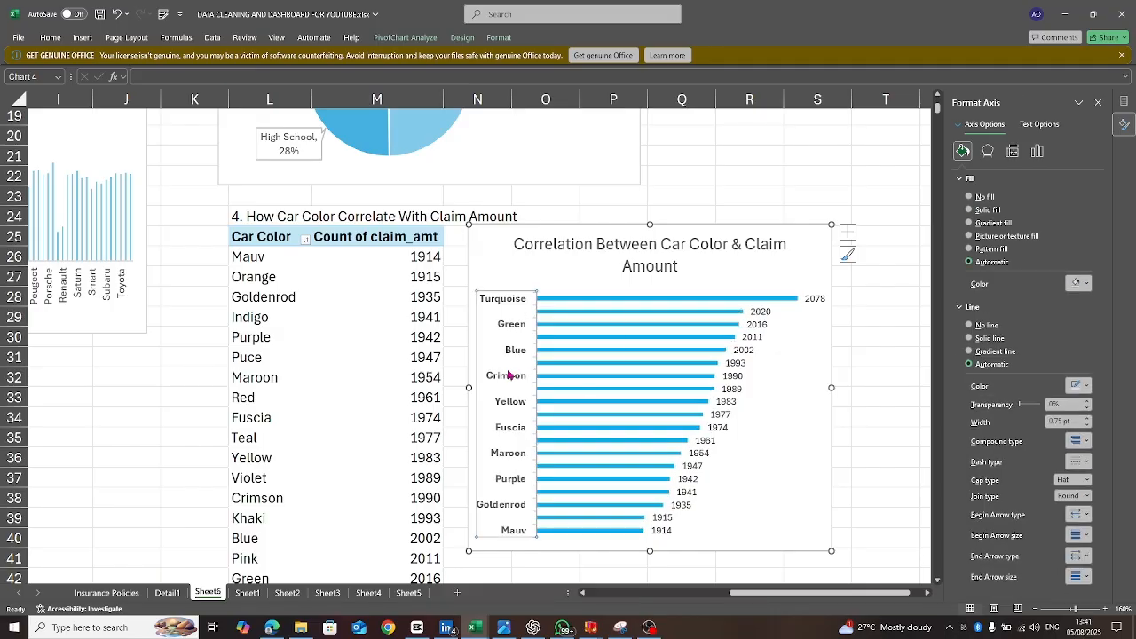
{"action": "right_click", "coordinate": [508, 376]}
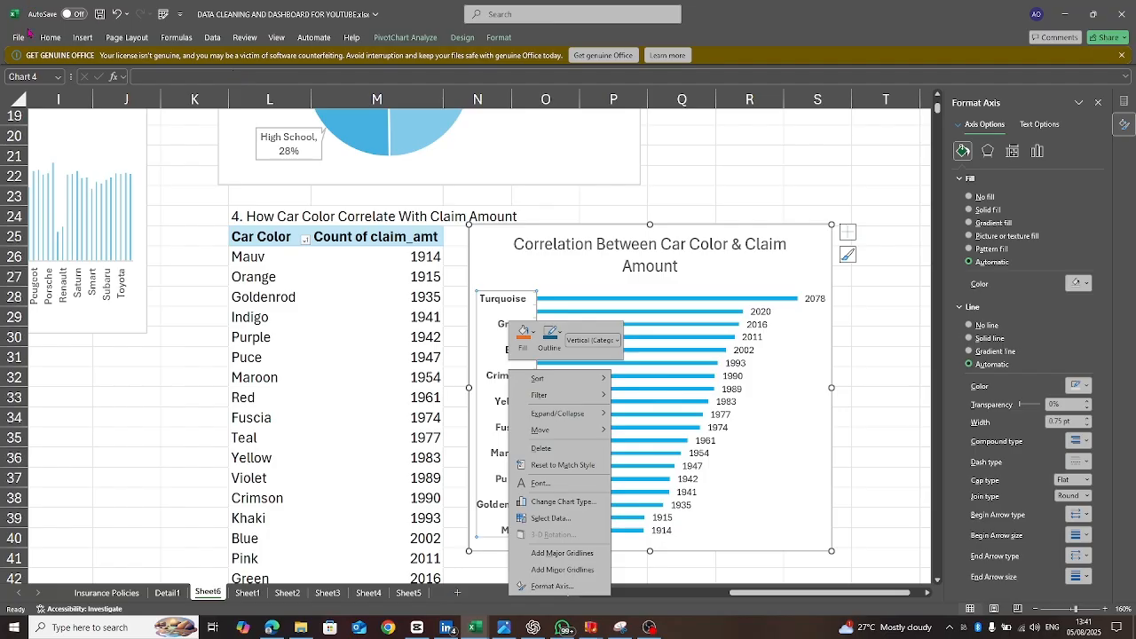
{"action": "left_click", "coordinate": [51, 45]}
{"action": "left_click", "coordinate": [52, 40]}
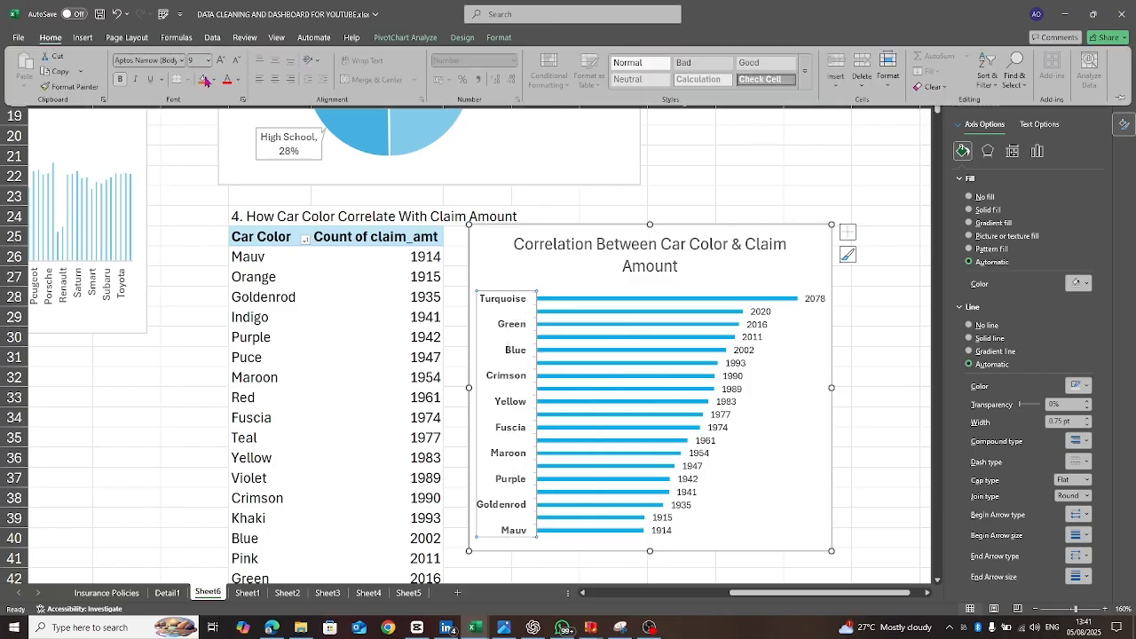
{"action": "left_click", "coordinate": [119, 85]}
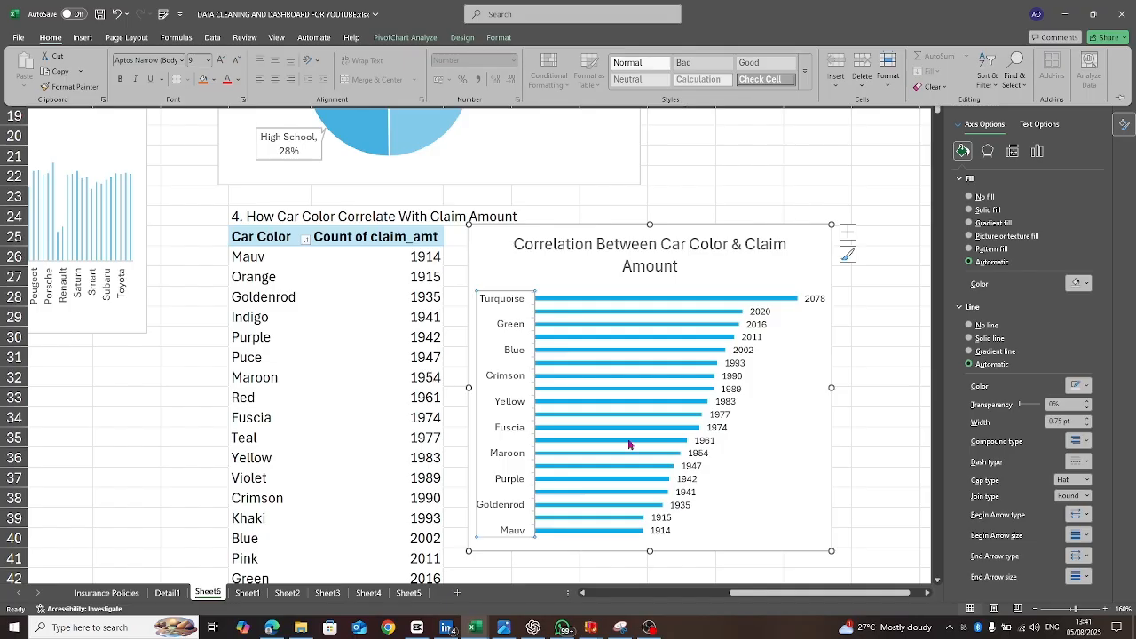
- Deselect the car color chart and switch to the Car Insurance questions PDF in the browser
{"action": "left_click", "coordinate": [786, 500]}
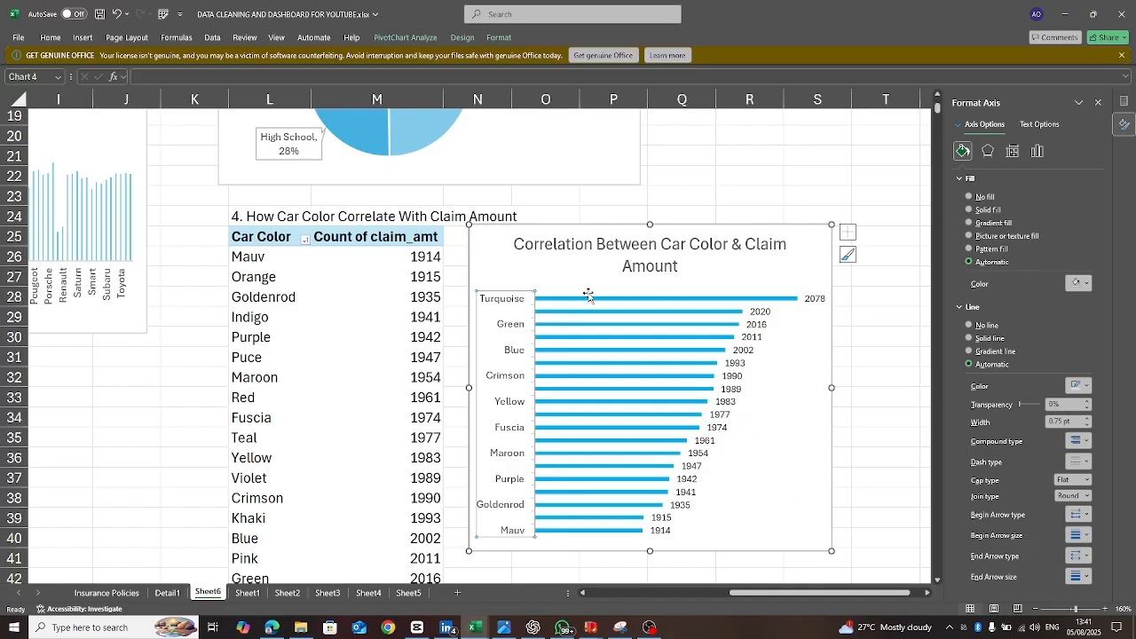
{"action": "left_click", "coordinate": [812, 444]}
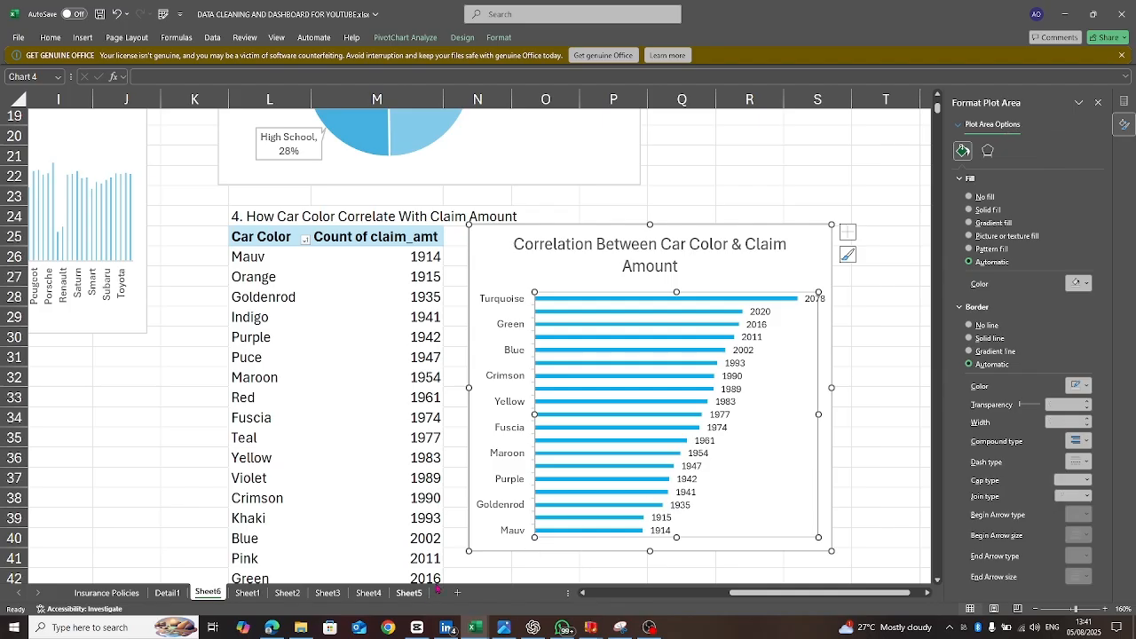
{"action": "left_click", "coordinate": [877, 380]}
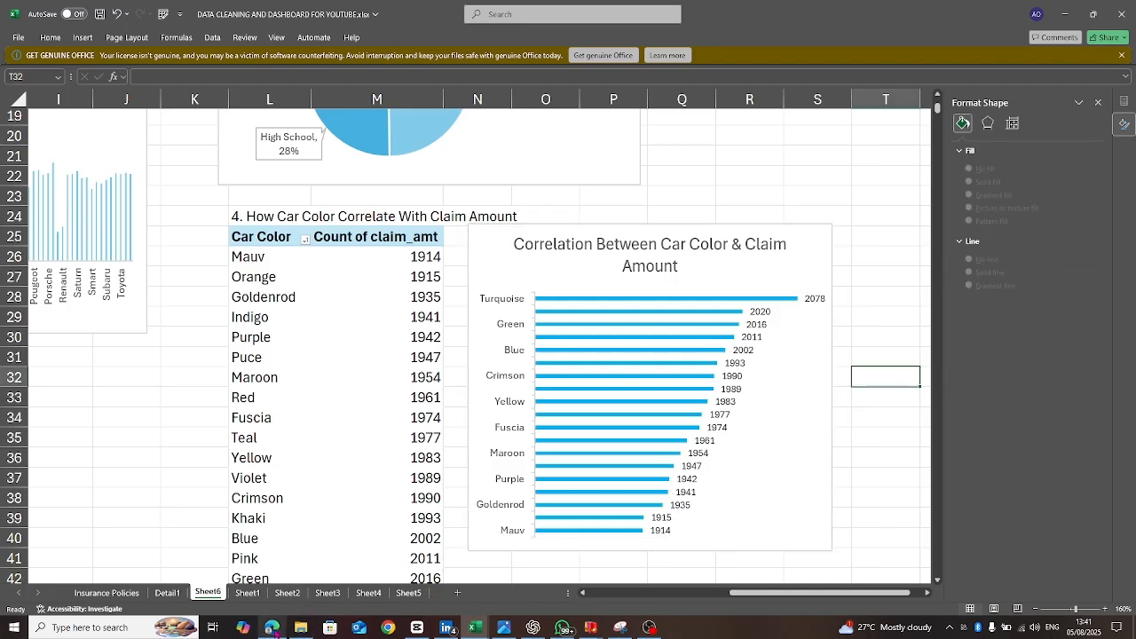
{"action": "left_click", "coordinate": [273, 628]}
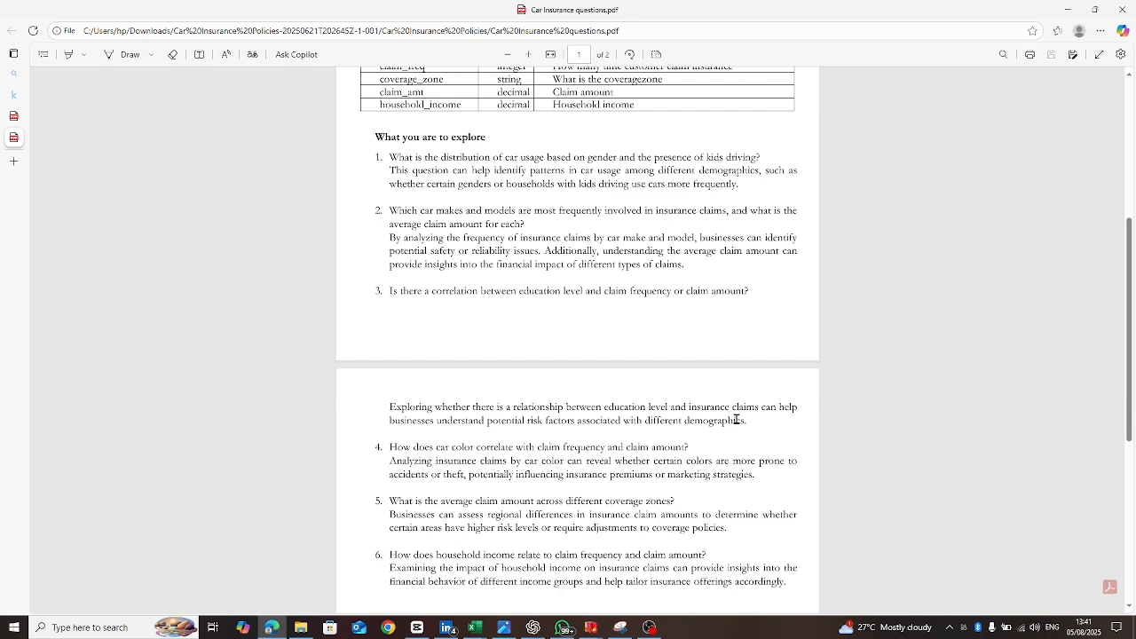
- Read question 5 about average claim amount across coverage zones, and return to the data cleaning and dashboard workbook in Excel
{"action": "left_click_drag", "start_coordinate": [1130, 298], "coordinate": [1135, 354]}
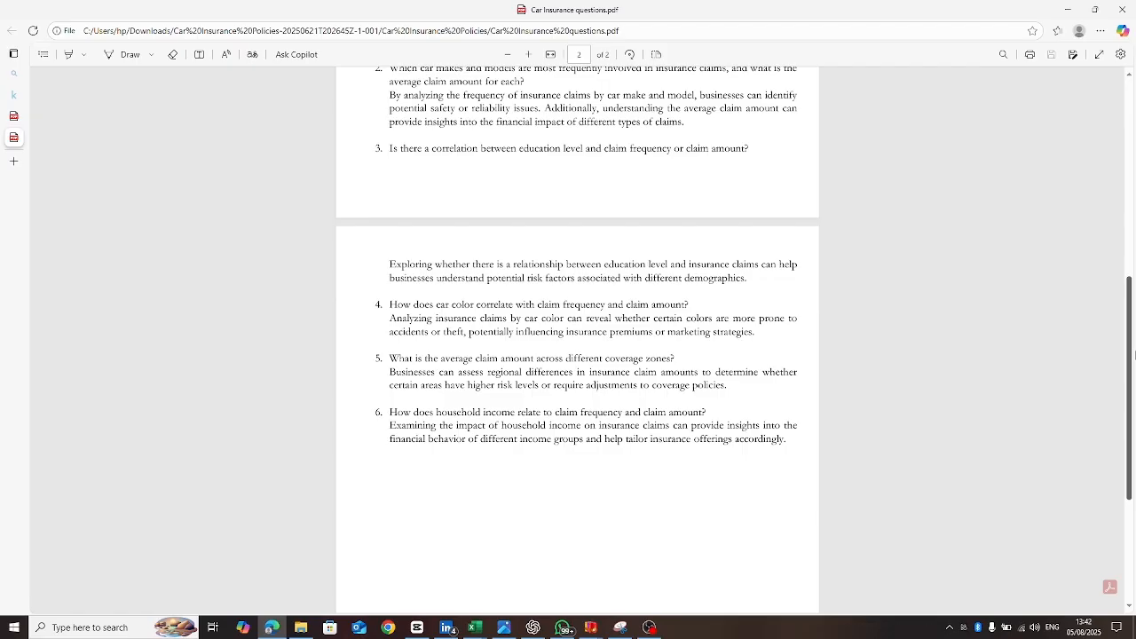
{"action": "left_click", "coordinate": [479, 630]}
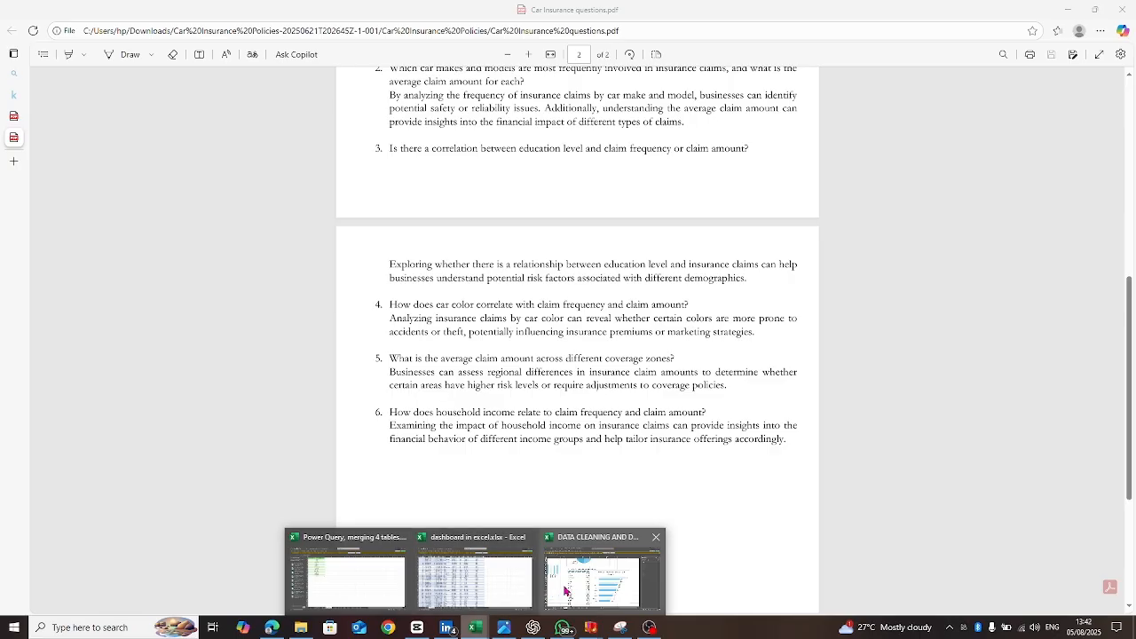
{"action": "left_click", "coordinate": [564, 591]}
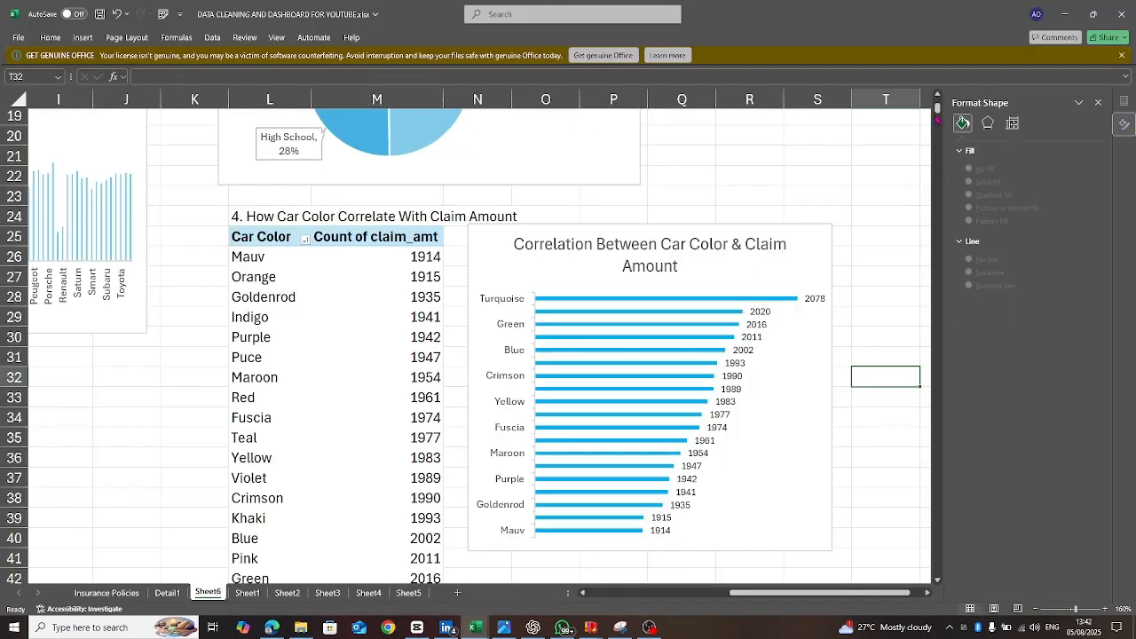
- Copy the education level pivot table together with its question 3 title and paste it at cell R2
{"action": "left_click_drag", "start_coordinate": [938, 110], "coordinate": [945, 99]}
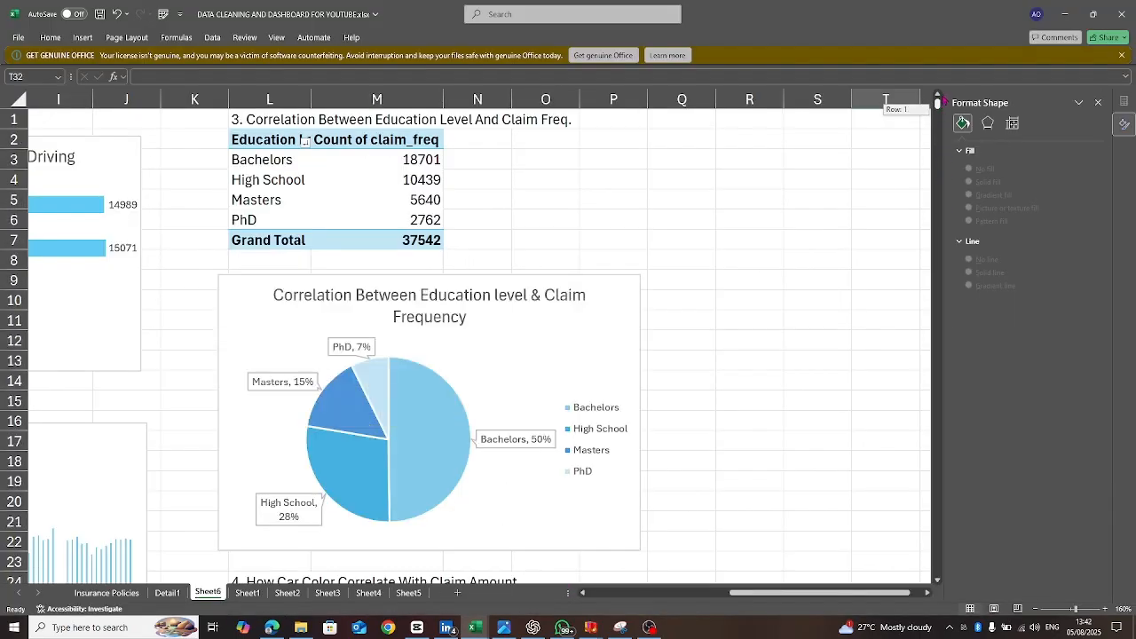
{"action": "left_click", "coordinate": [350, 195]}
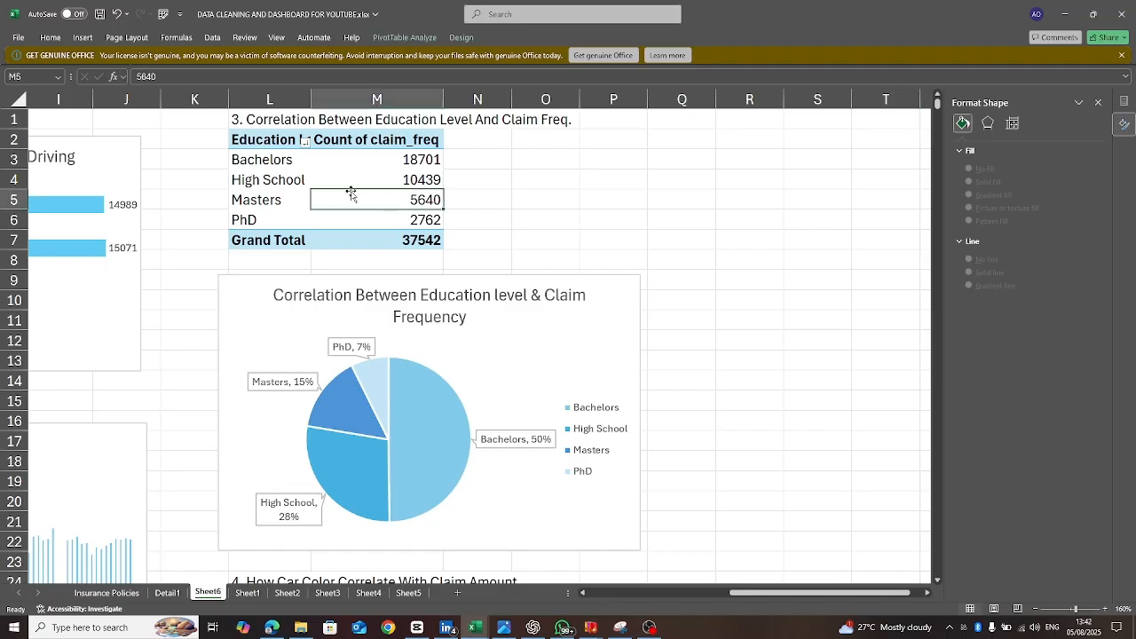
{"action": "key", "text": "ctrl+a"}
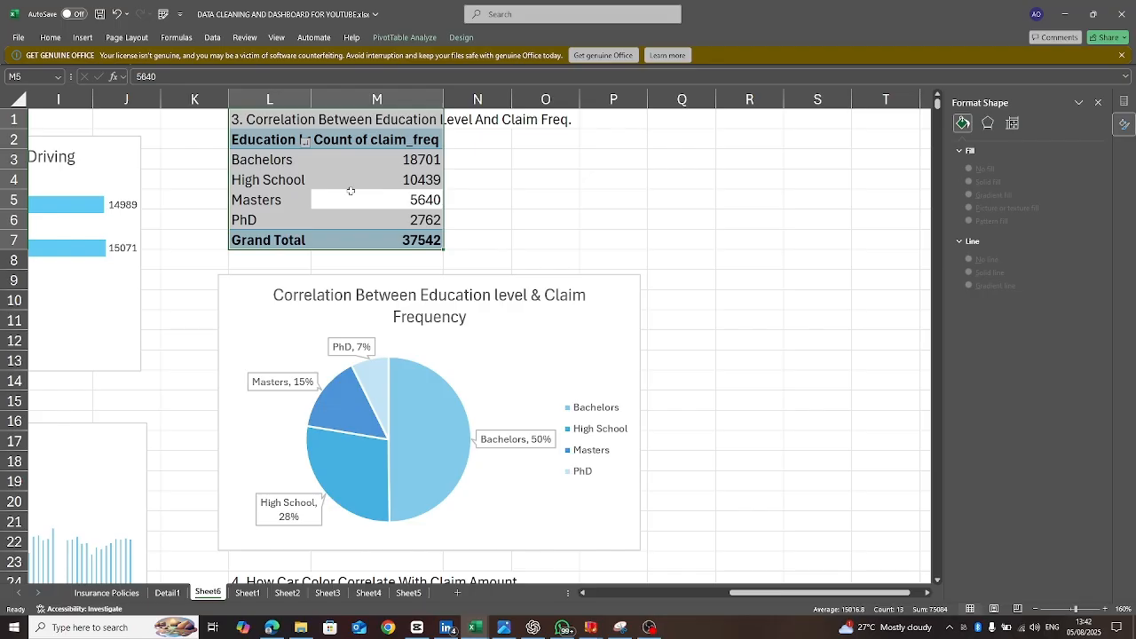
{"action": "key", "text": "ctrl+c"}
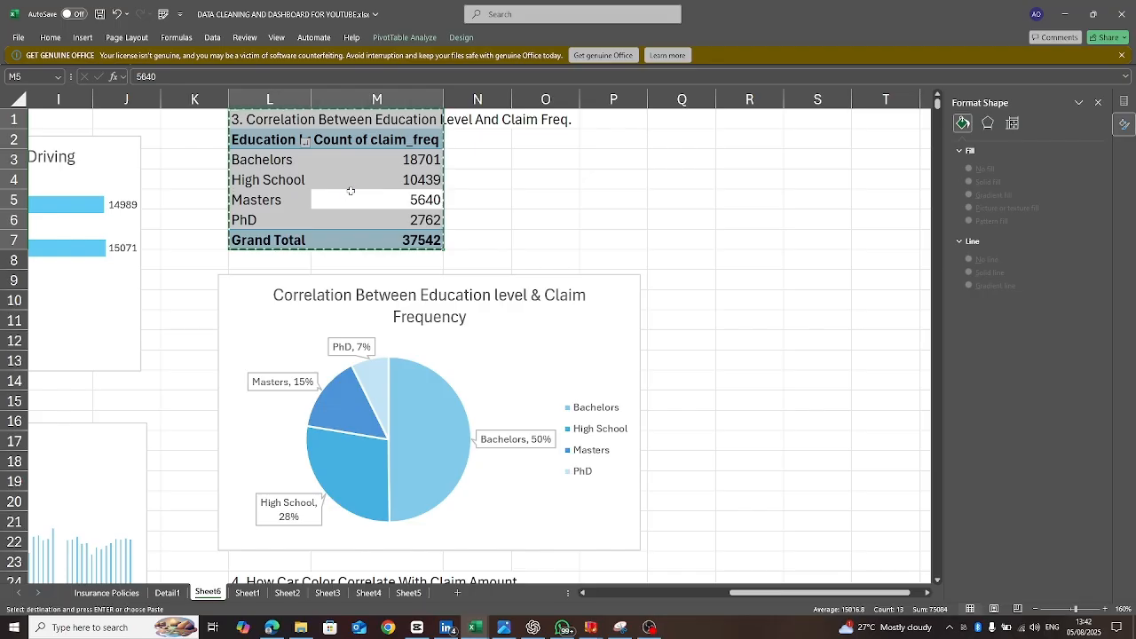
{"action": "left_click", "coordinate": [751, 139]}
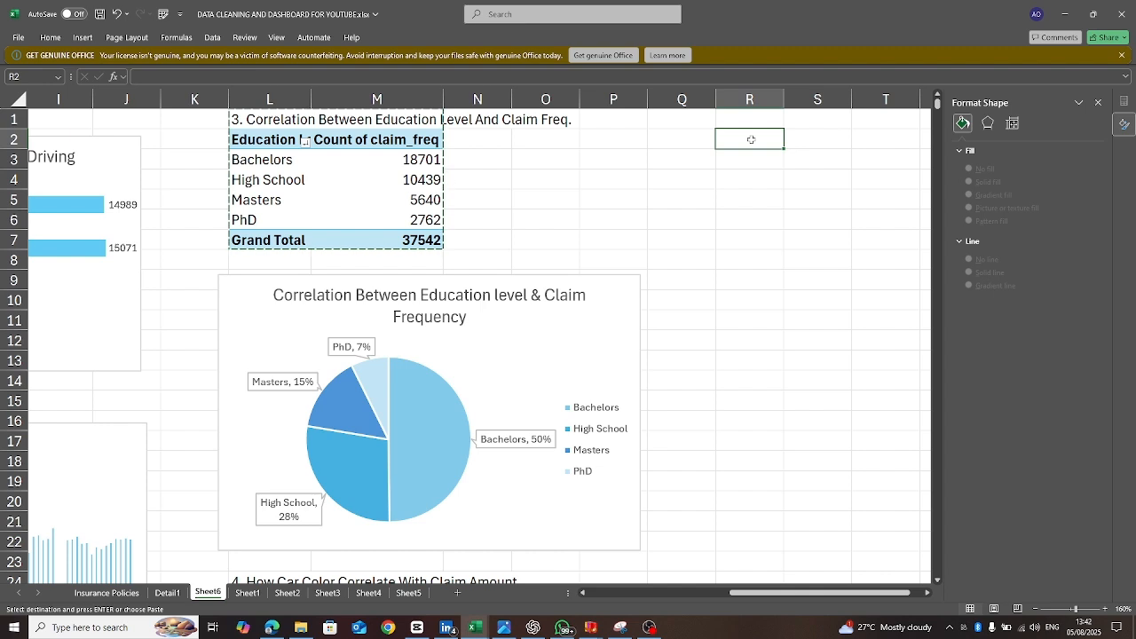
{"action": "key", "text": "ctrl+v"}
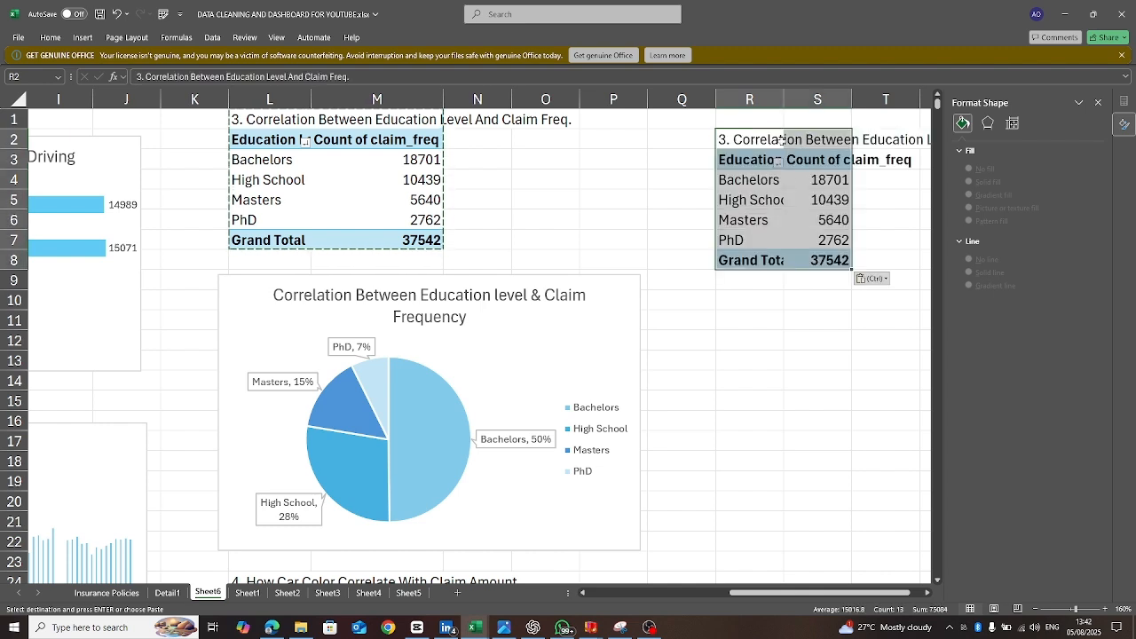
- Replace the copied title in R2 with "5. Avg Claim Amount Across Different Coverage zones", checking the wording in the questions PDF
{"action": "left_click", "coordinate": [782, 142]}
{"action": "key", "text": "BackSpace"}
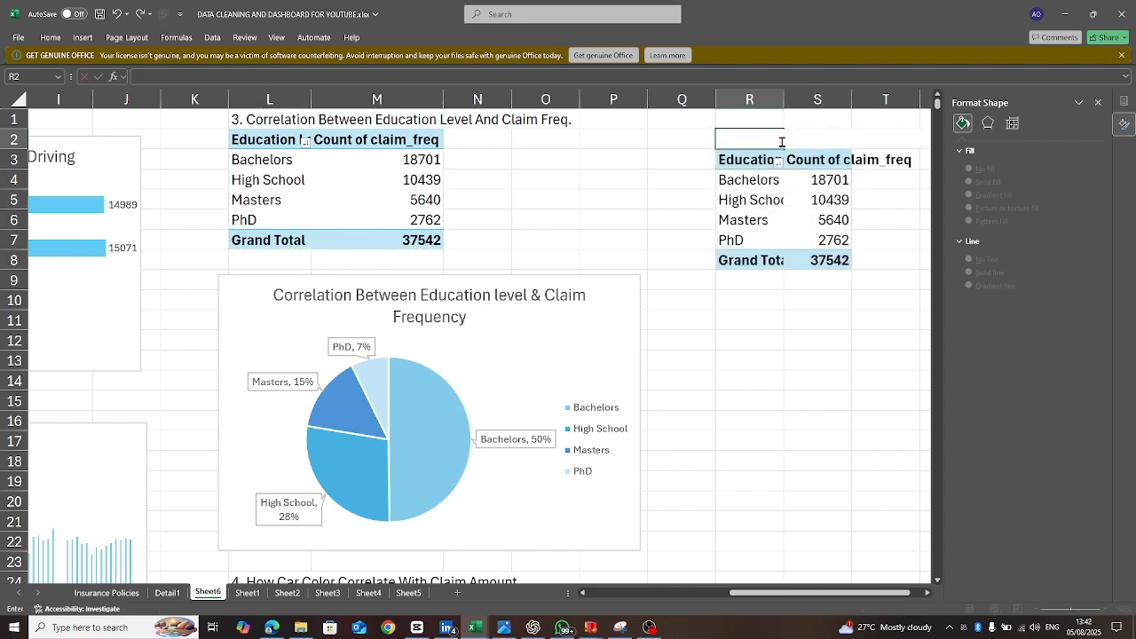
{"action": "type", "text": "5."}
{"action": "left_click", "coordinate": [271, 628]}
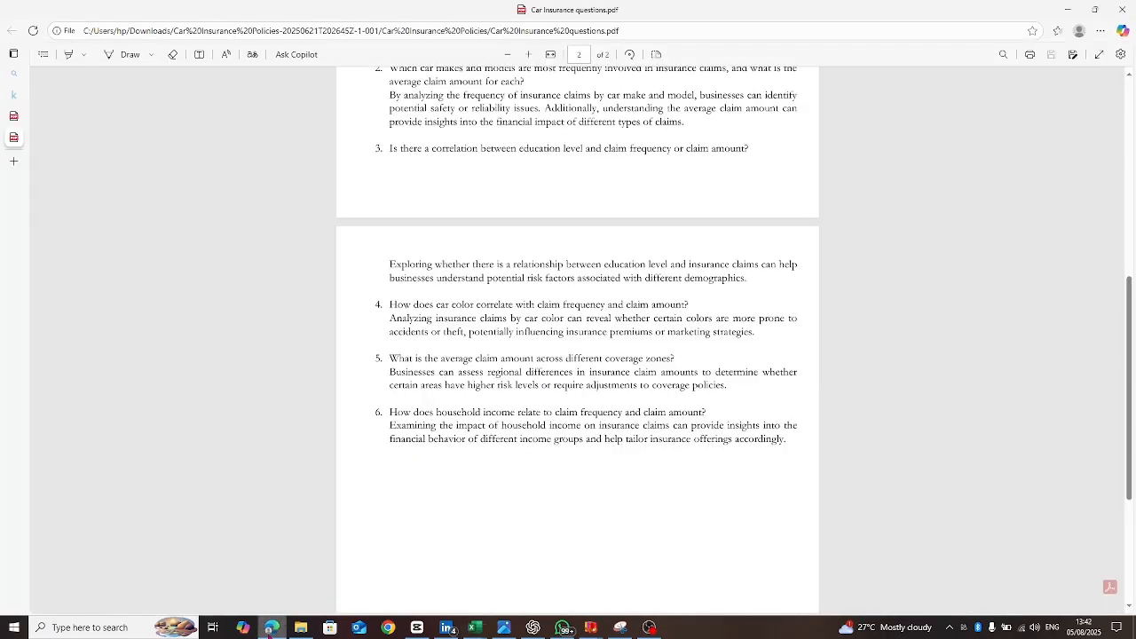
{"action": "left_click", "coordinate": [475, 628]}
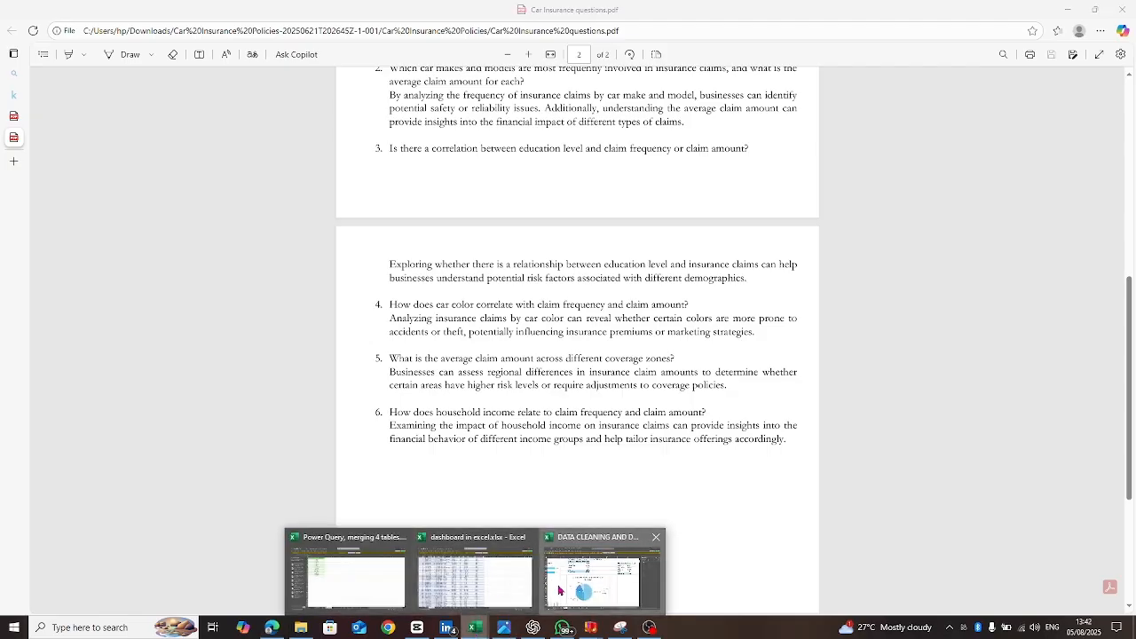
{"action": "left_click", "coordinate": [599, 577]}
{"action": "type", "text": "Av"}
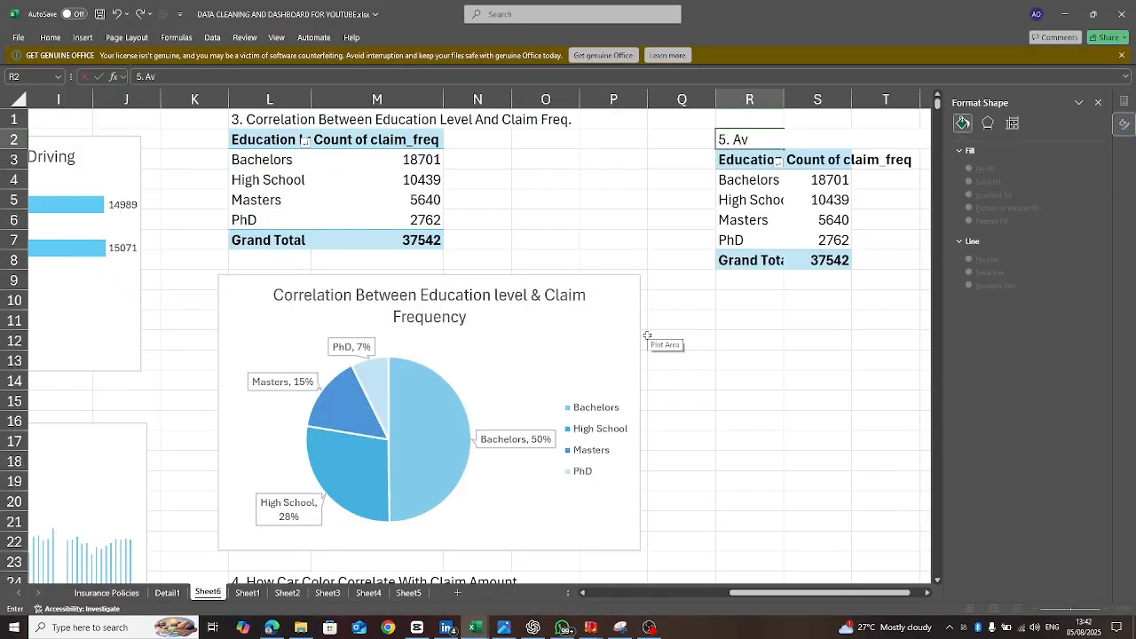
{"action": "type", "text": "g Claim Amount Acro"}
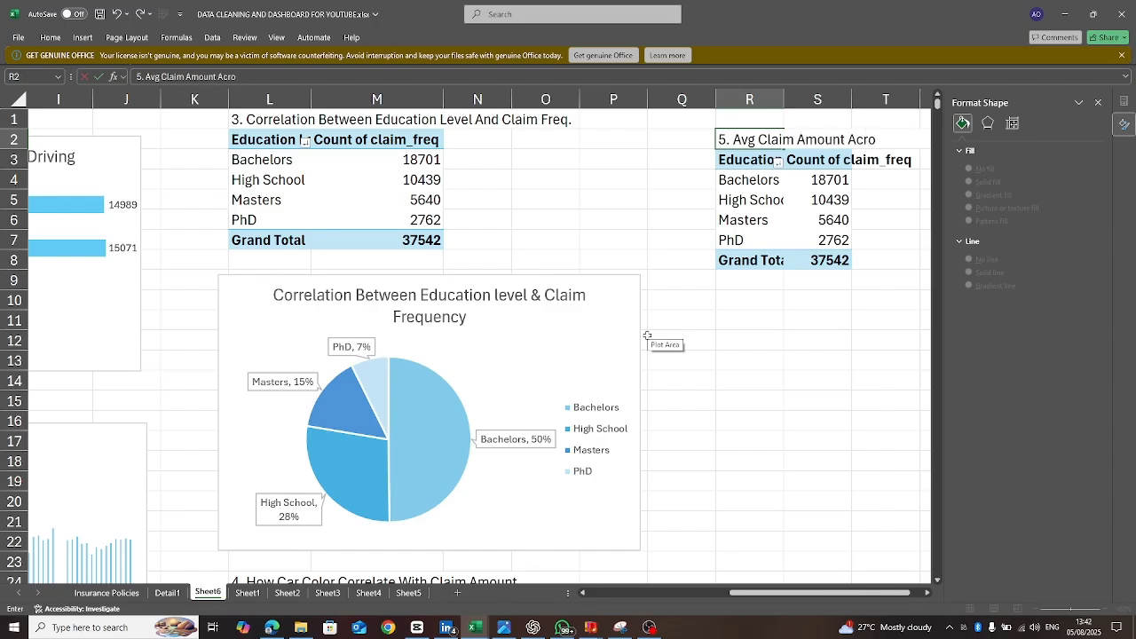
{"action": "type", "text": "ss Differn"}
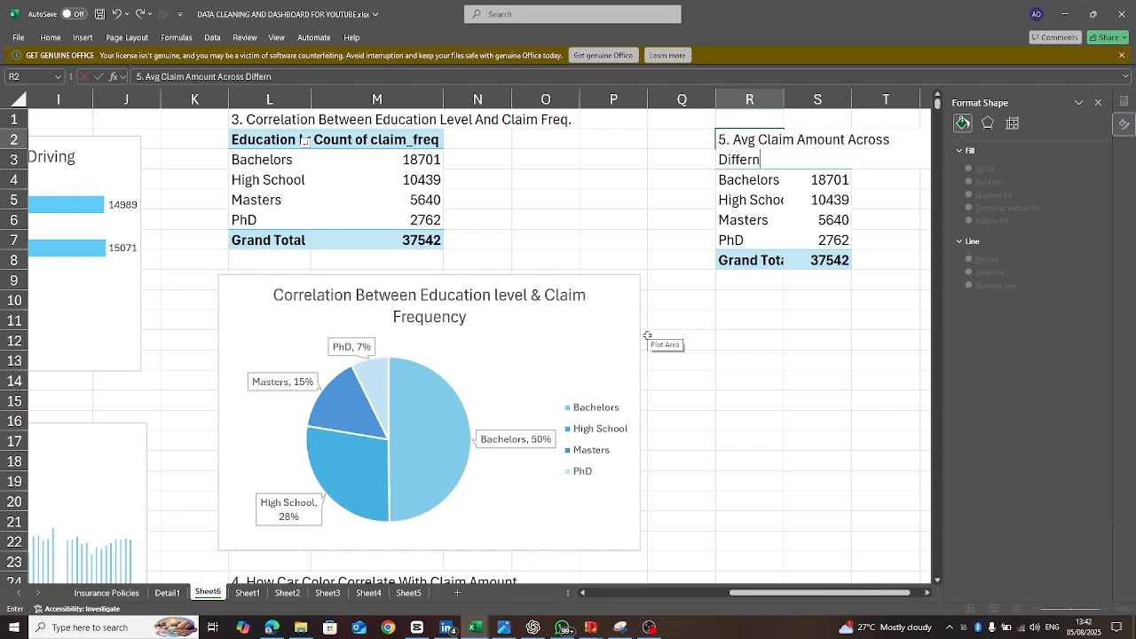
{"action": "type", "text": "e tnt Co"}
{"action": "key", "text": "BackSpace"}
{"action": "key", "text": "BackSpace"}
{"action": "key", "text": "BackSpace"}
{"action": "key", "text": "BackSpace"}
{"action": "key", "text": "BackSpace"}
{"action": "key", "text": "BackSpace"}
{"action": "type", "text": "ent Coverage zo"}
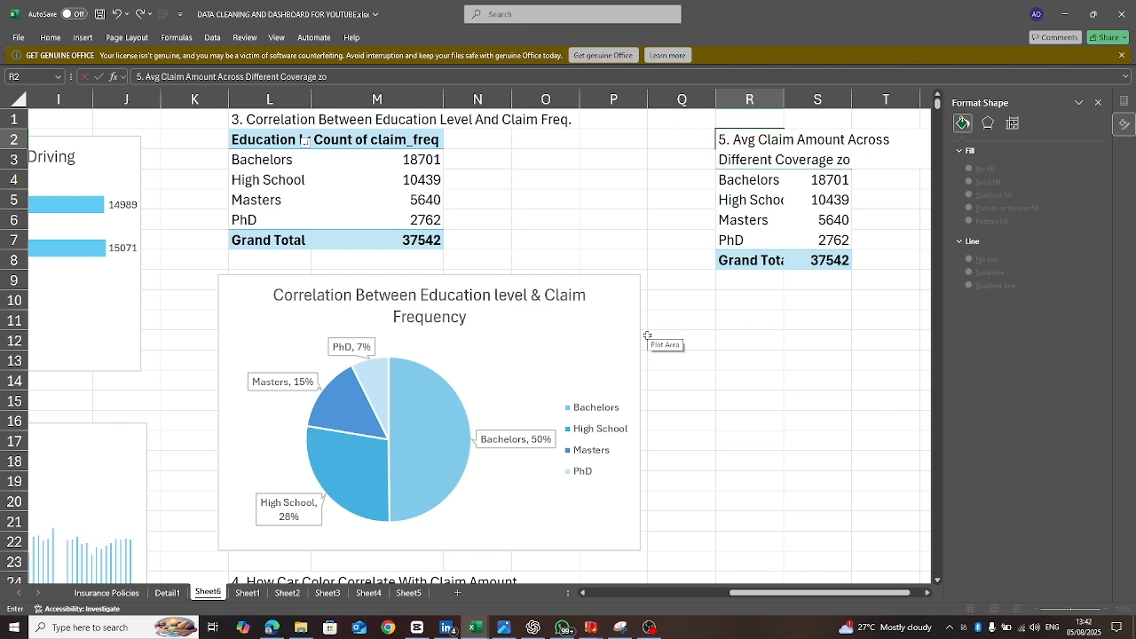
{"action": "type", "text": "nes"}
{"action": "key", "text": "Return"}
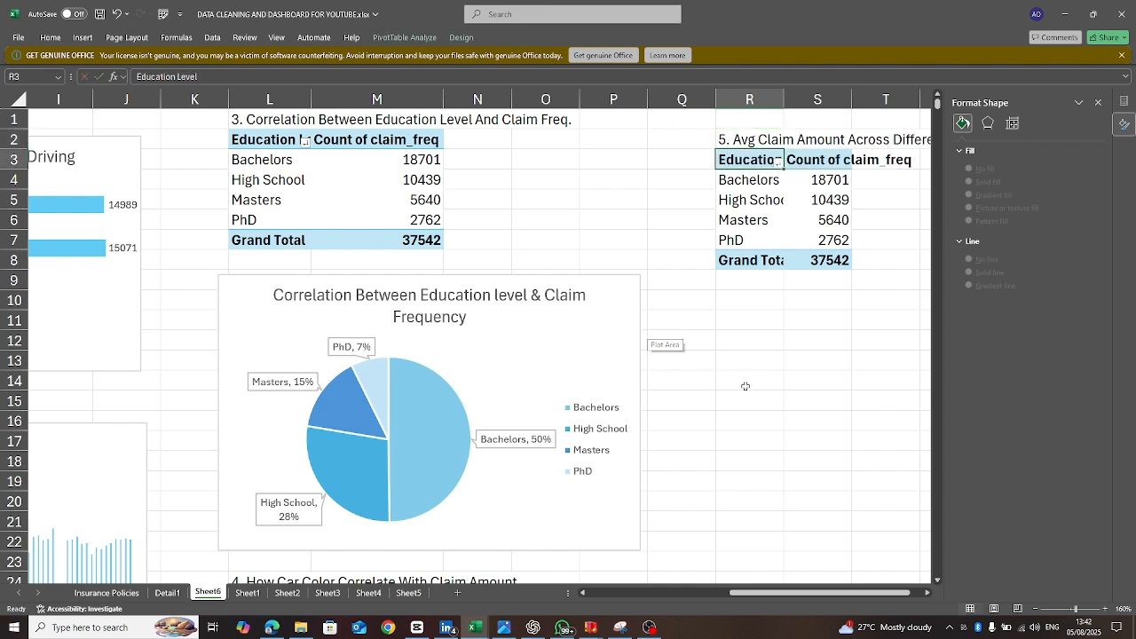
- Replace Education and claim_freq in the copied pivot table with coverage_zone as rows and the sum of claim_amt as values
{"action": "left_click", "coordinate": [754, 183]}
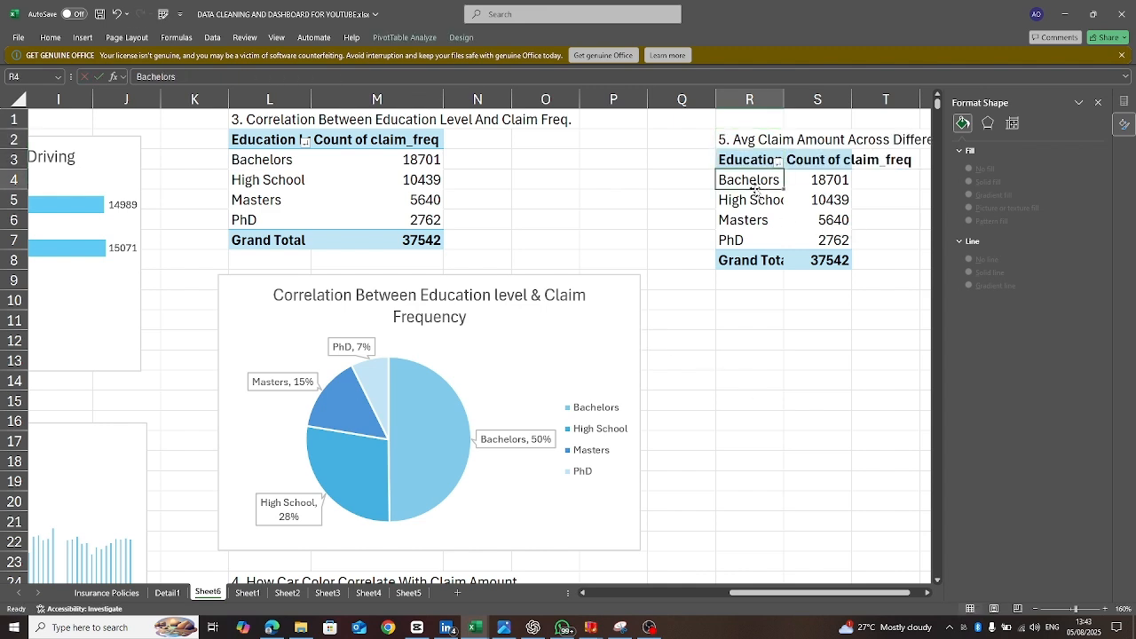
{"action": "left_click", "coordinate": [1123, 103]}
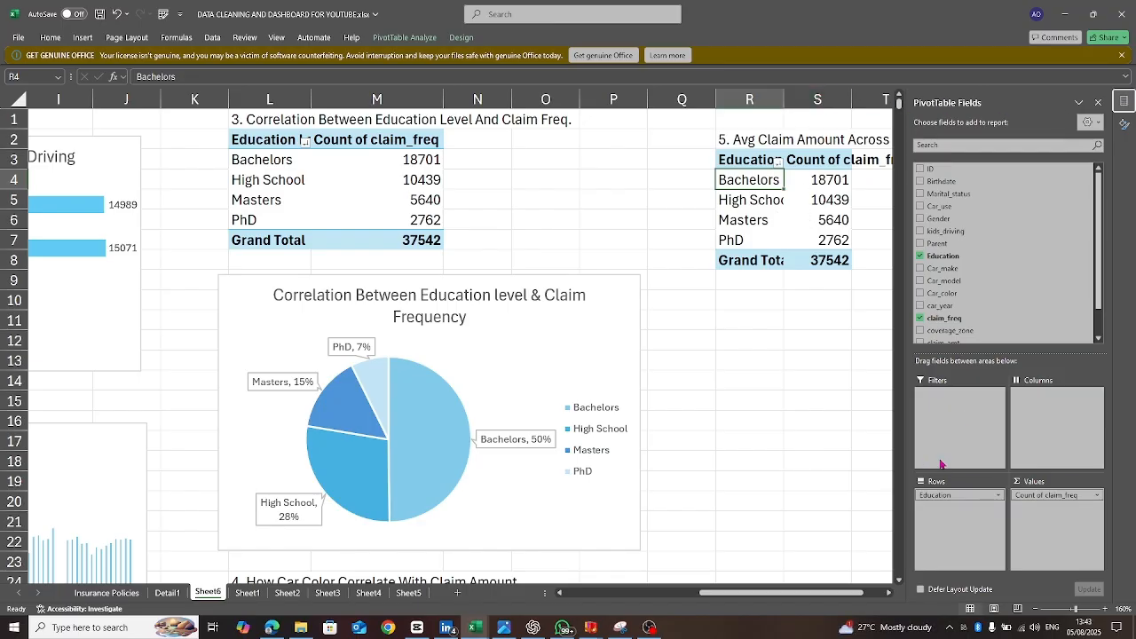
{"action": "left_click", "coordinate": [920, 256]}
{"action": "left_click", "coordinate": [920, 320]}
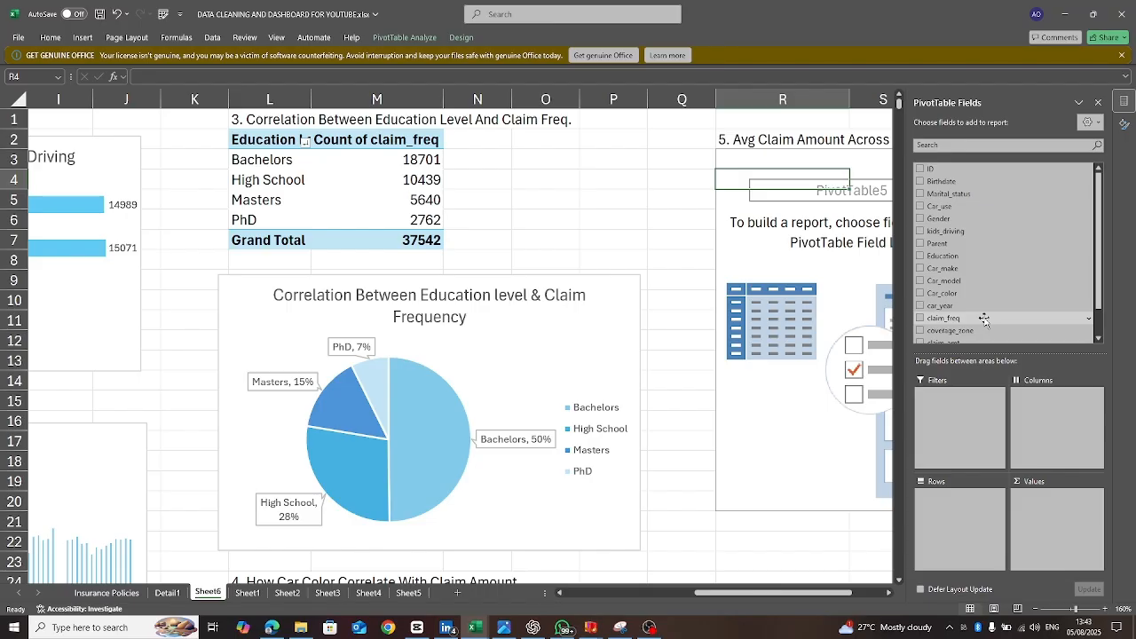
{"action": "left_click_drag", "start_coordinate": [1100, 273], "coordinate": [1103, 297]}
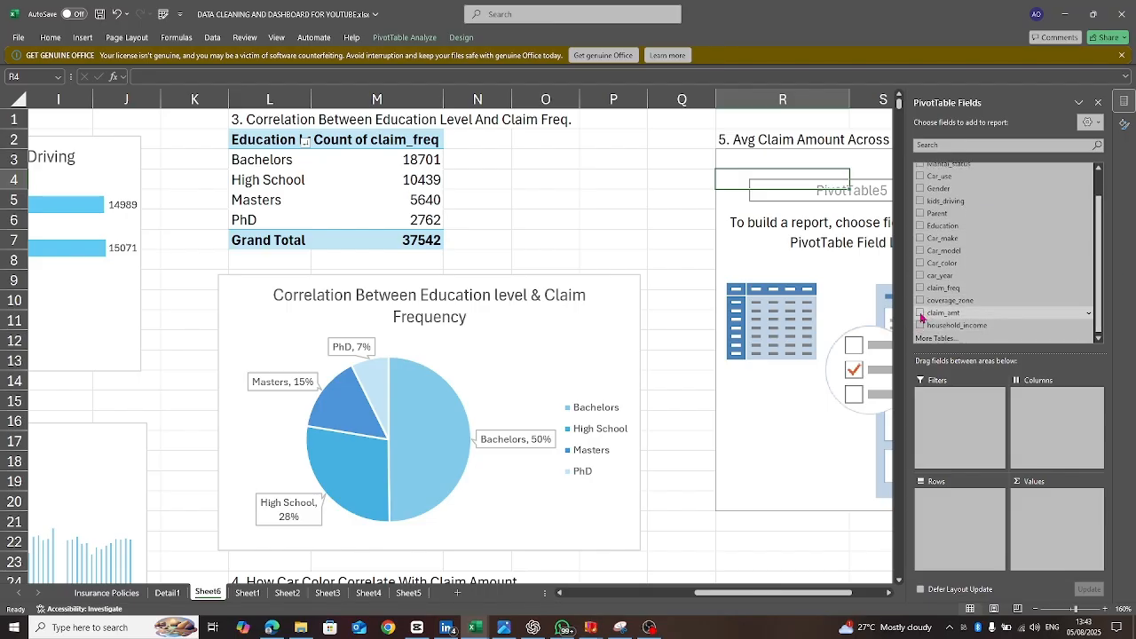
{"action": "left_click", "coordinate": [921, 315]}
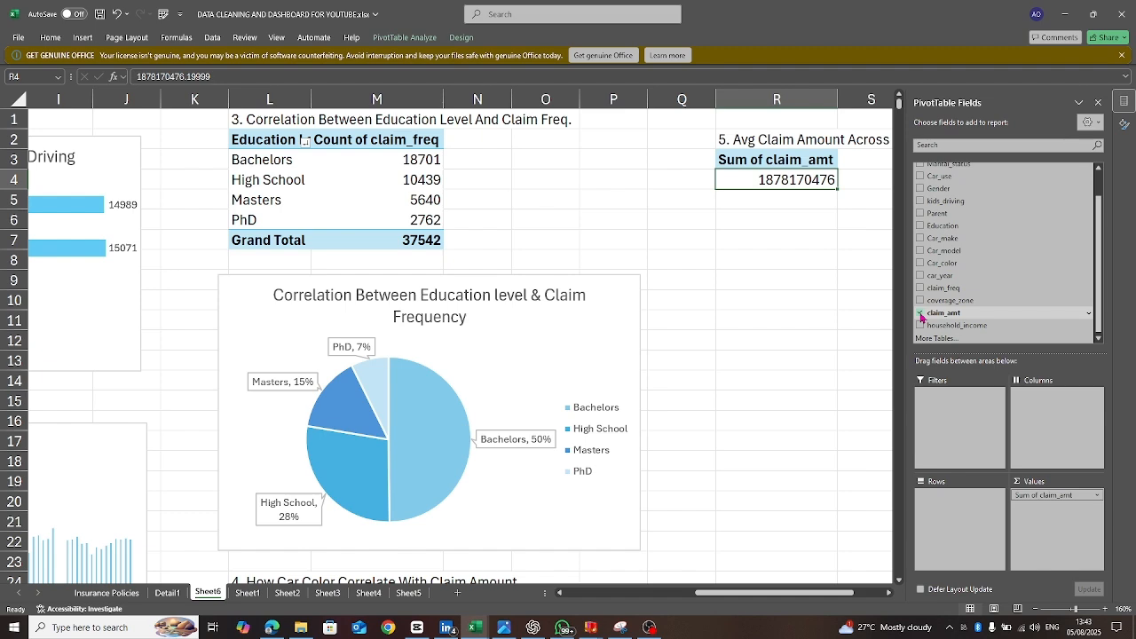
{"action": "left_click", "coordinate": [921, 301]}
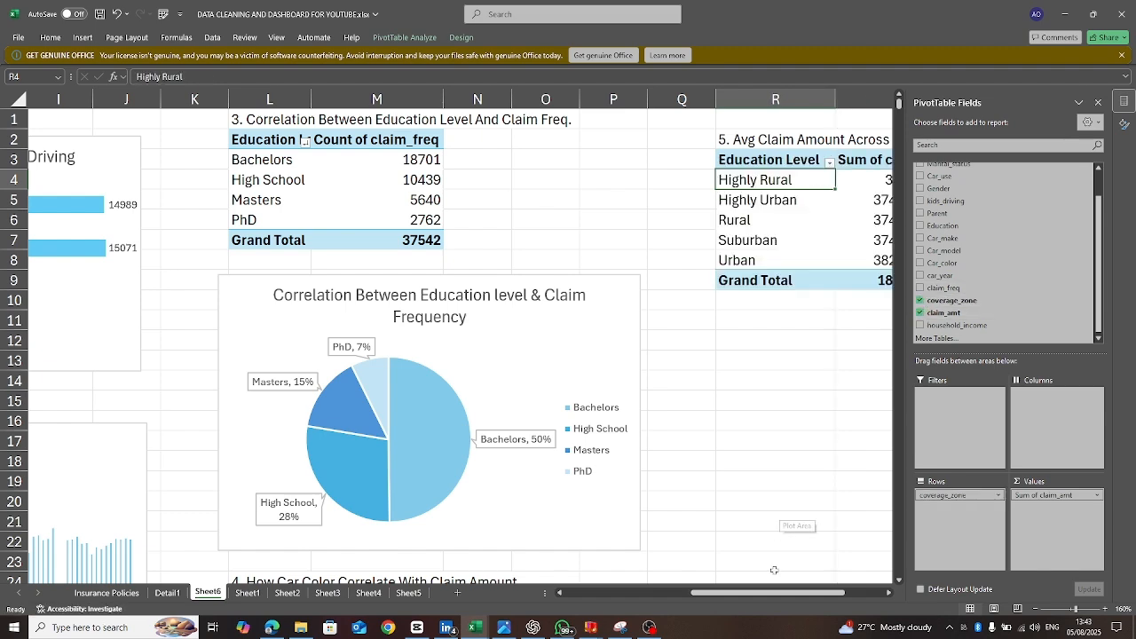
- Sort the coverage zone pivot table by claim amount from smallest to largest
{"action": "left_click_drag", "start_coordinate": [775, 594], "coordinate": [807, 596]}
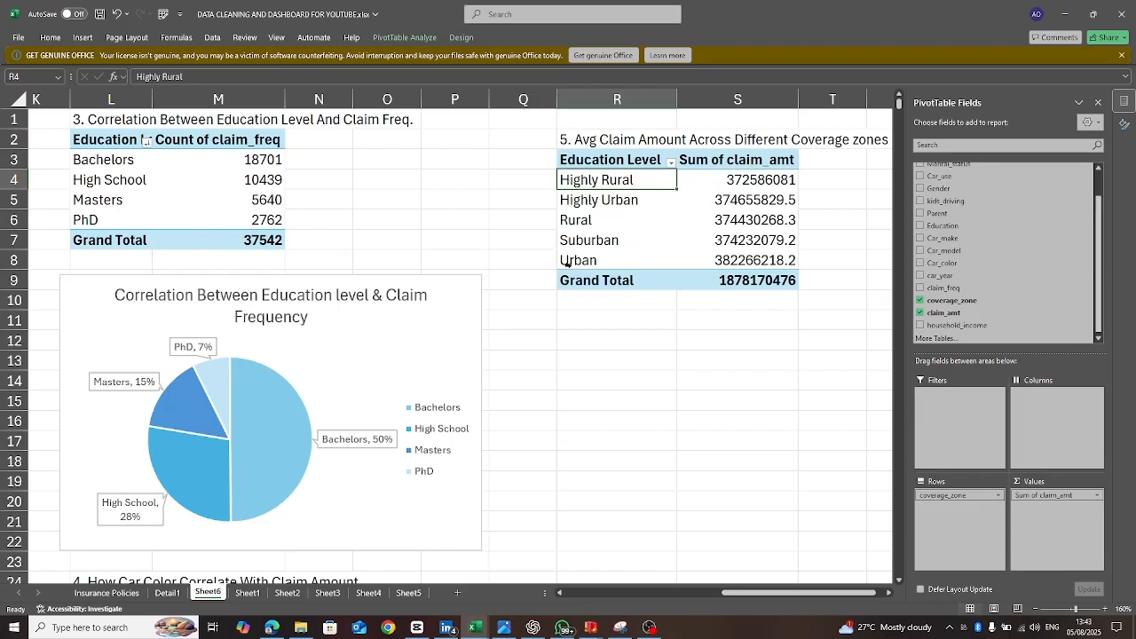
{"action": "right_click", "coordinate": [754, 216]}
{"action": "mouse_move", "coordinate": [802, 328]}
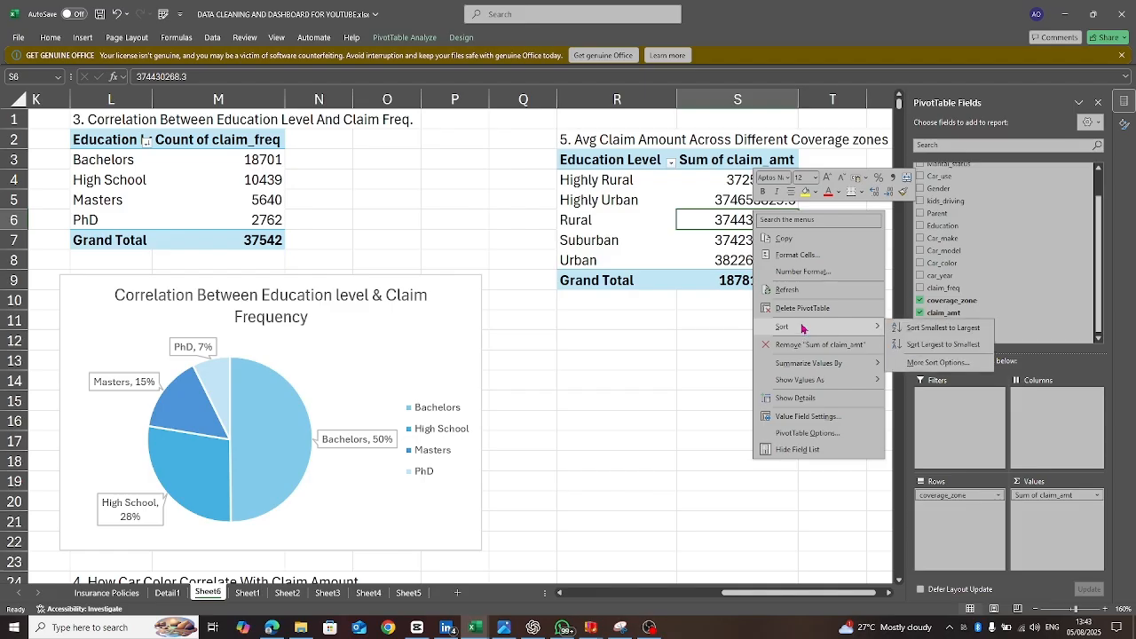
{"action": "left_click", "coordinate": [912, 328]}
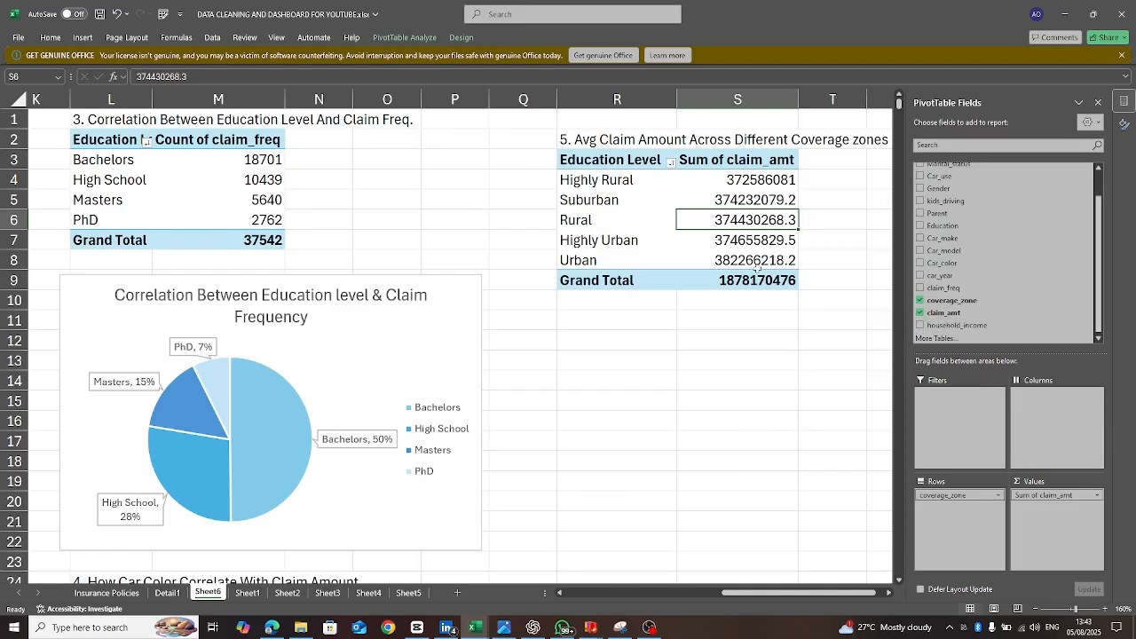
{"action": "right_click", "coordinate": [761, 260]}
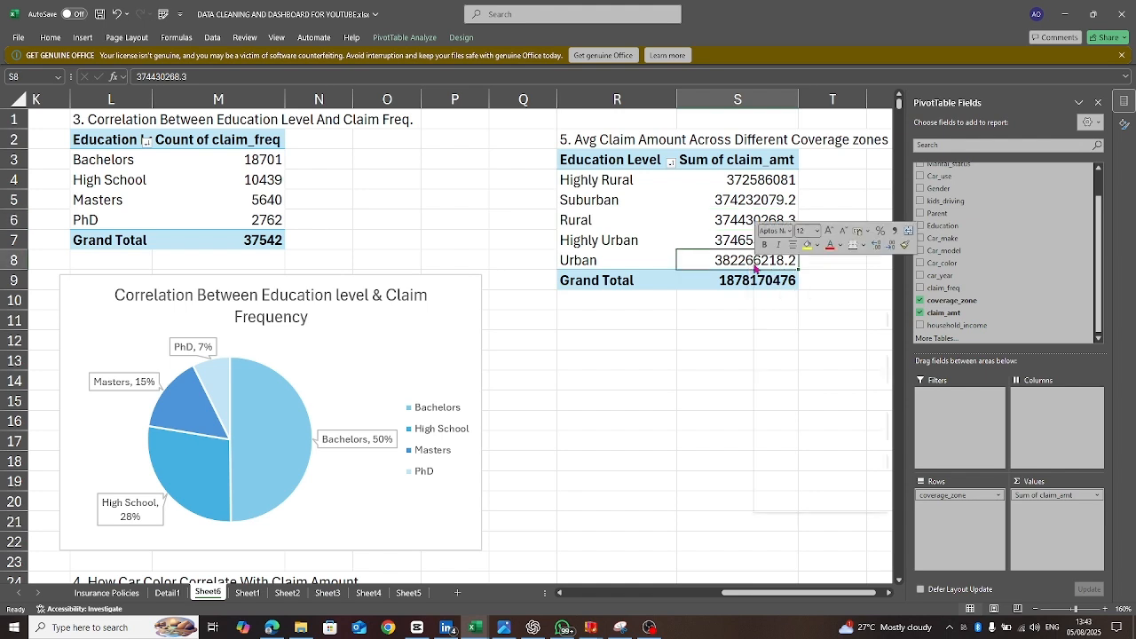
{"action": "key", "text": "Escape"}
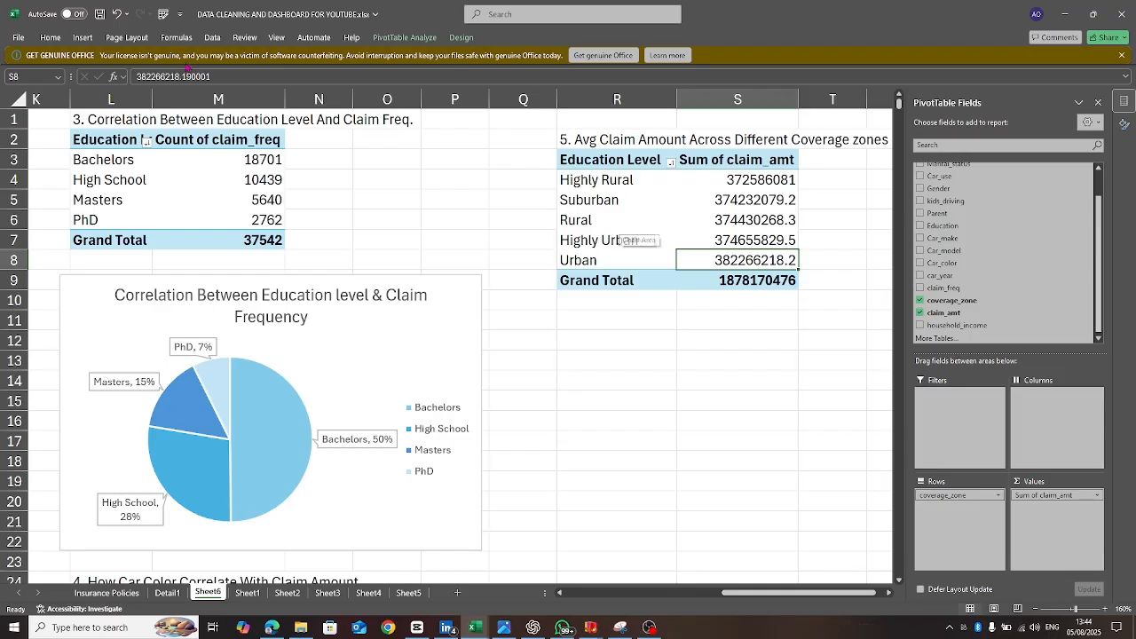
- Try to insert a funnel chart from the coverage zone pivot table, and dismiss the resulting message
{"action": "left_click", "coordinate": [83, 37]}
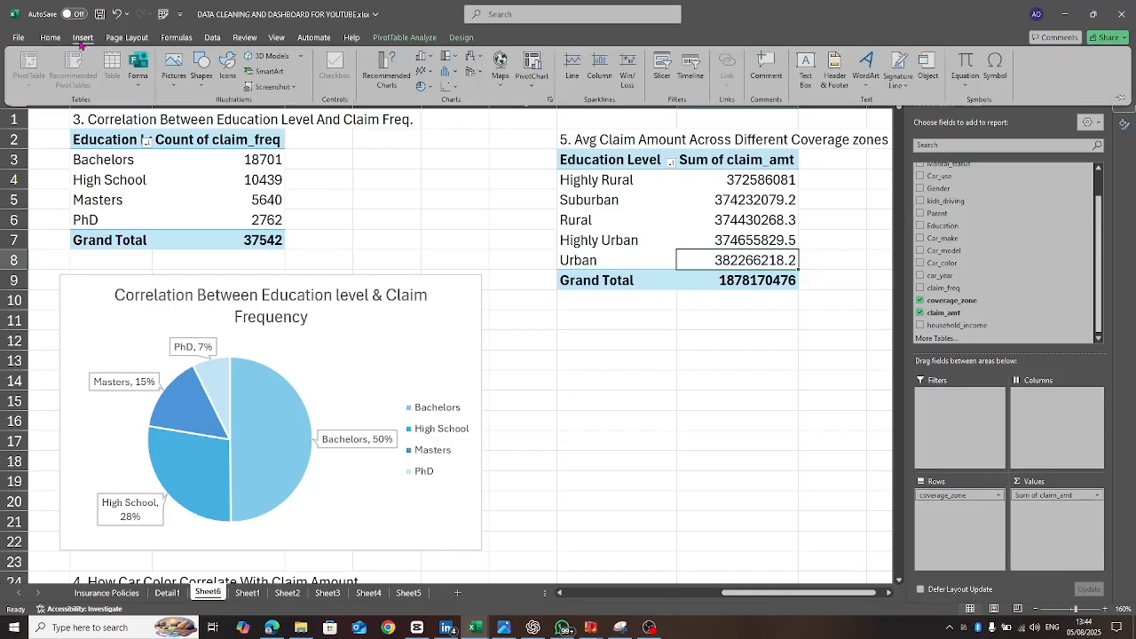
{"action": "left_click", "coordinate": [423, 87]}
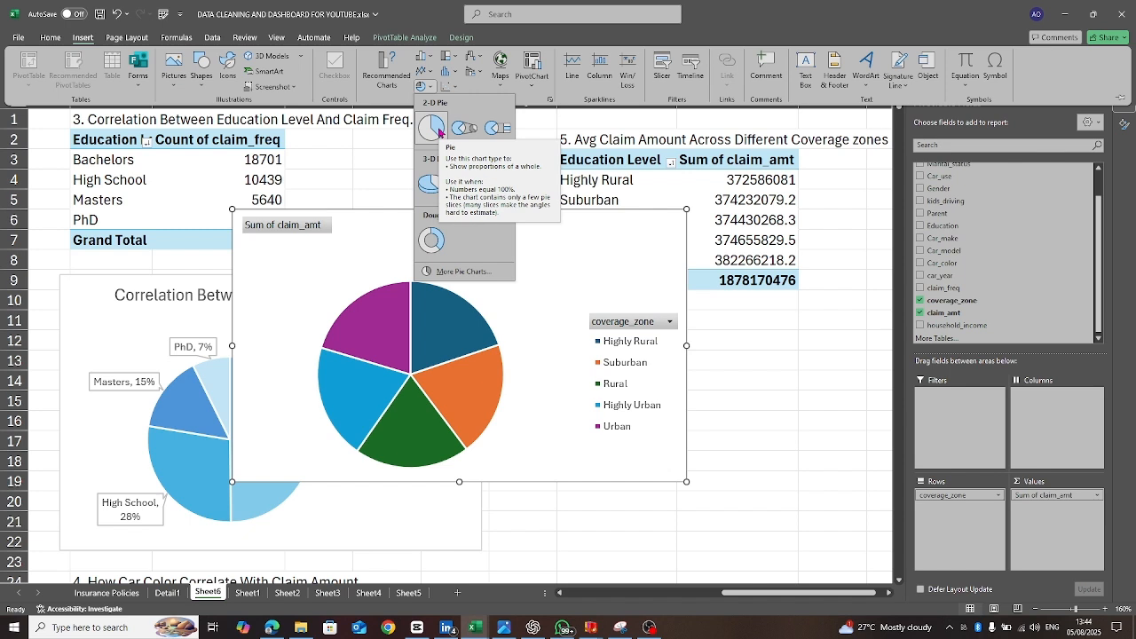
{"action": "left_click", "coordinate": [434, 58]}
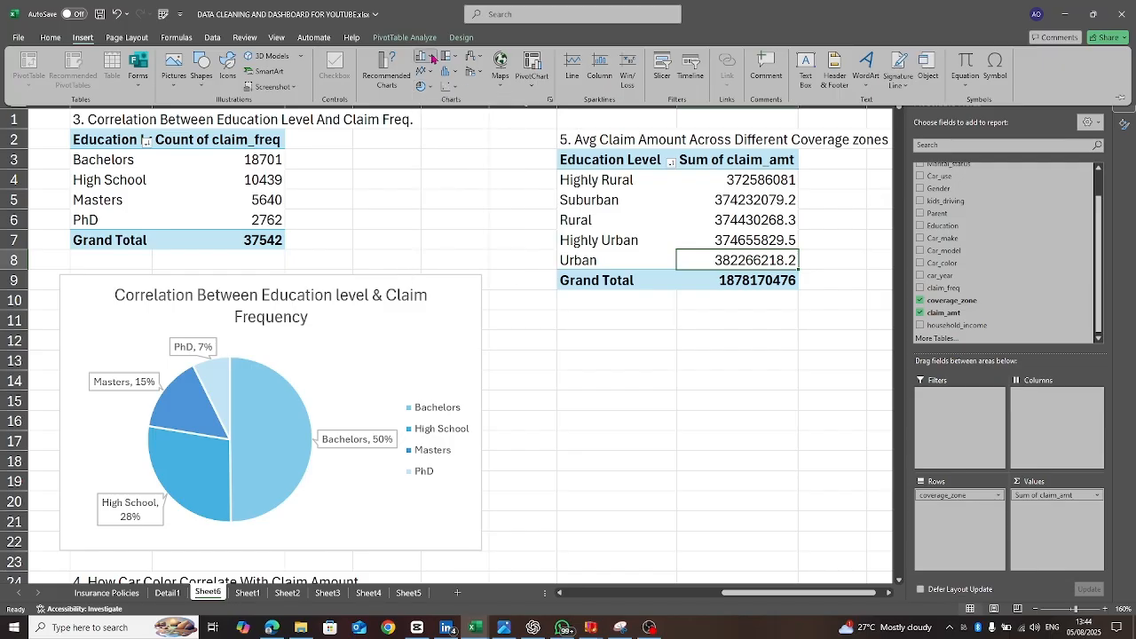
{"action": "left_click", "coordinate": [433, 57]}
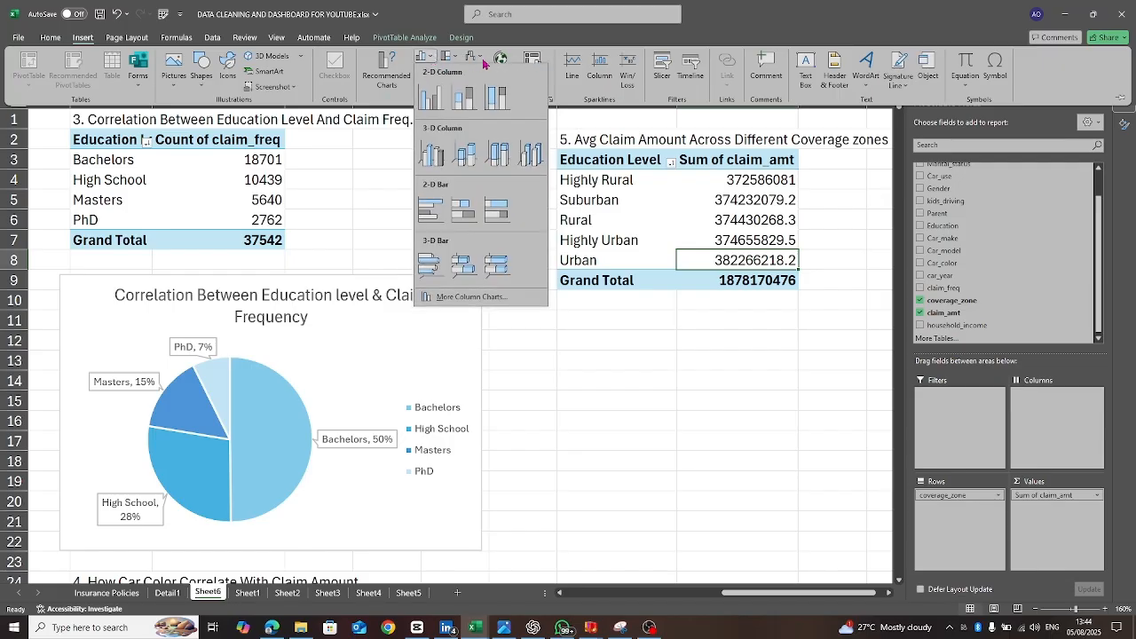
{"action": "left_click", "coordinate": [475, 59]}
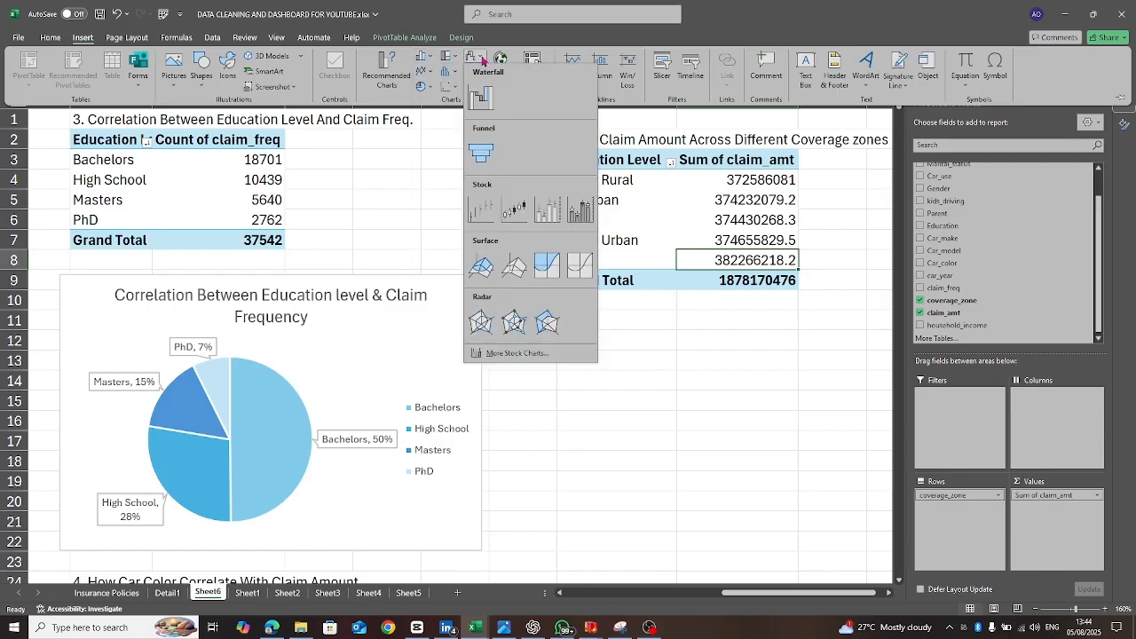
{"action": "left_click", "coordinate": [482, 157]}
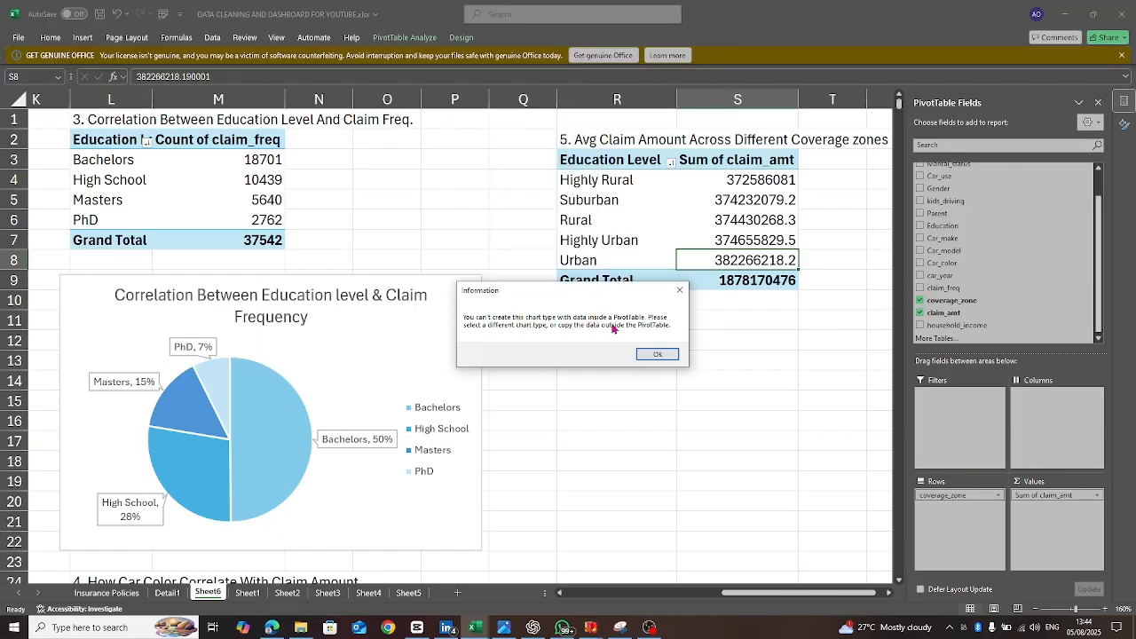
{"action": "left_click", "coordinate": [658, 354]}
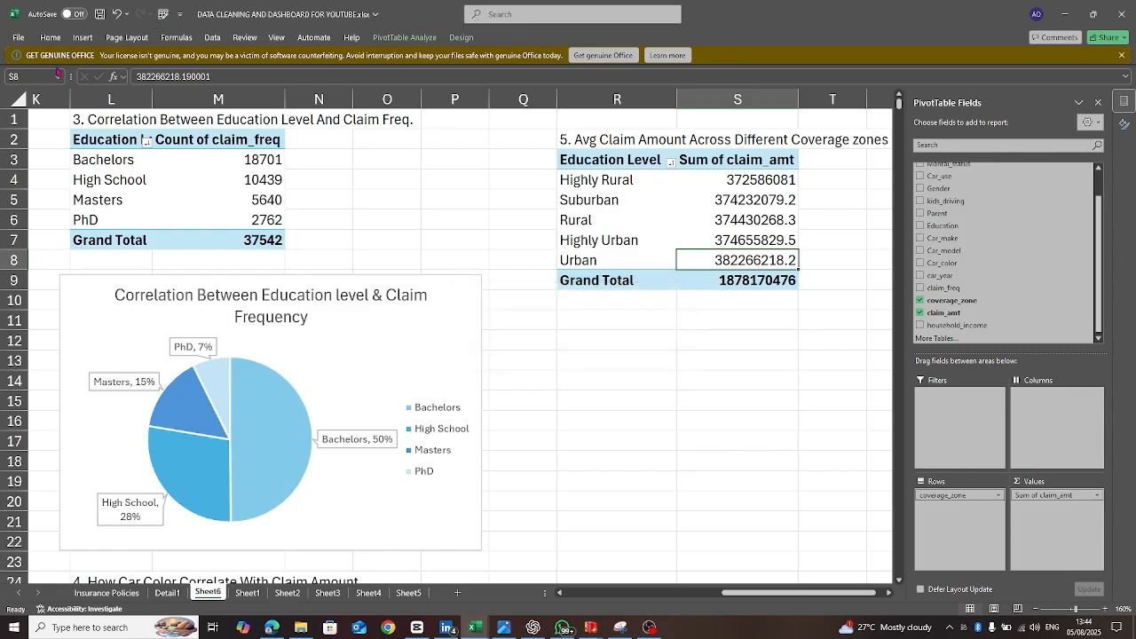
- Insert a clustered column PivotChart from the coverage zone pivot table and place it directly below the table
{"action": "left_click", "coordinate": [83, 38]}
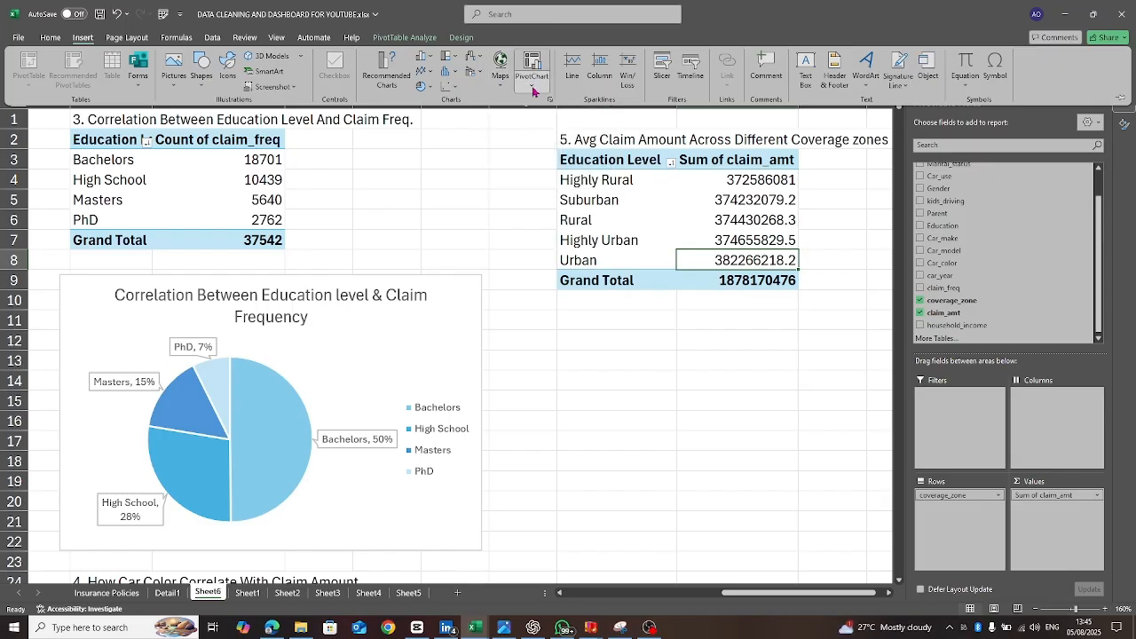
{"action": "left_click", "coordinate": [390, 89]}
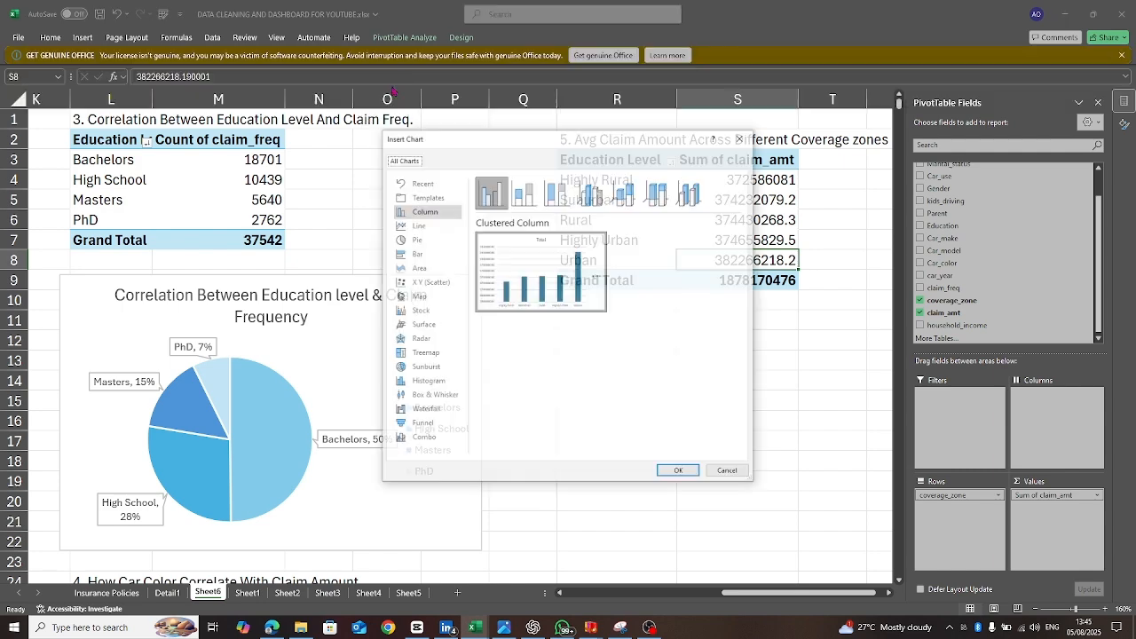
{"action": "mouse_move", "coordinate": [536, 256]}
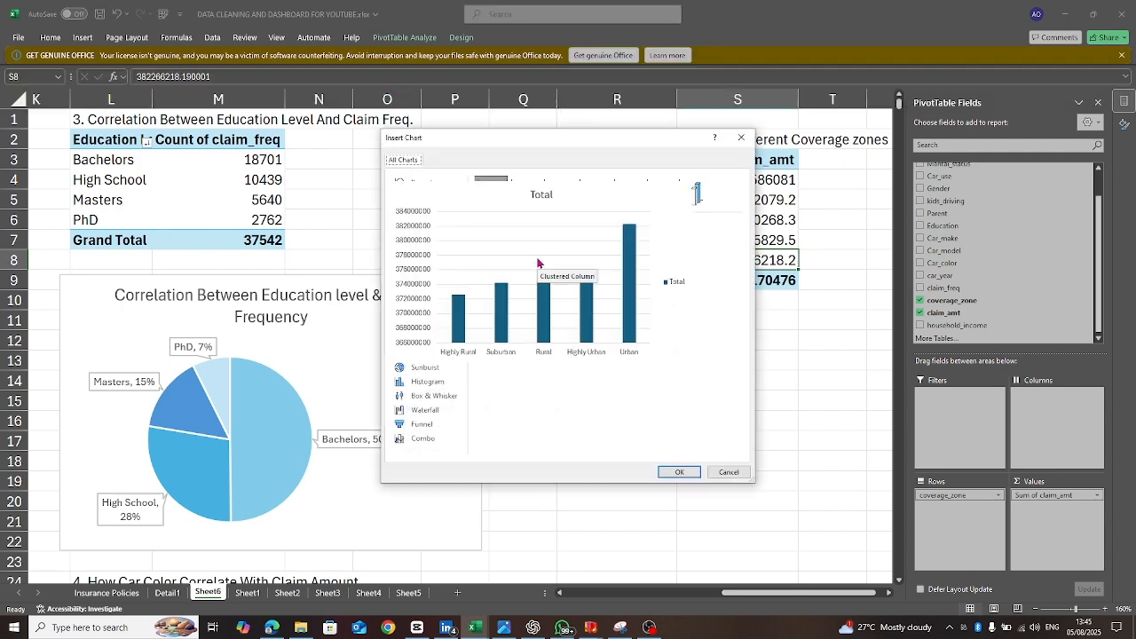
{"action": "left_click", "coordinate": [661, 477]}
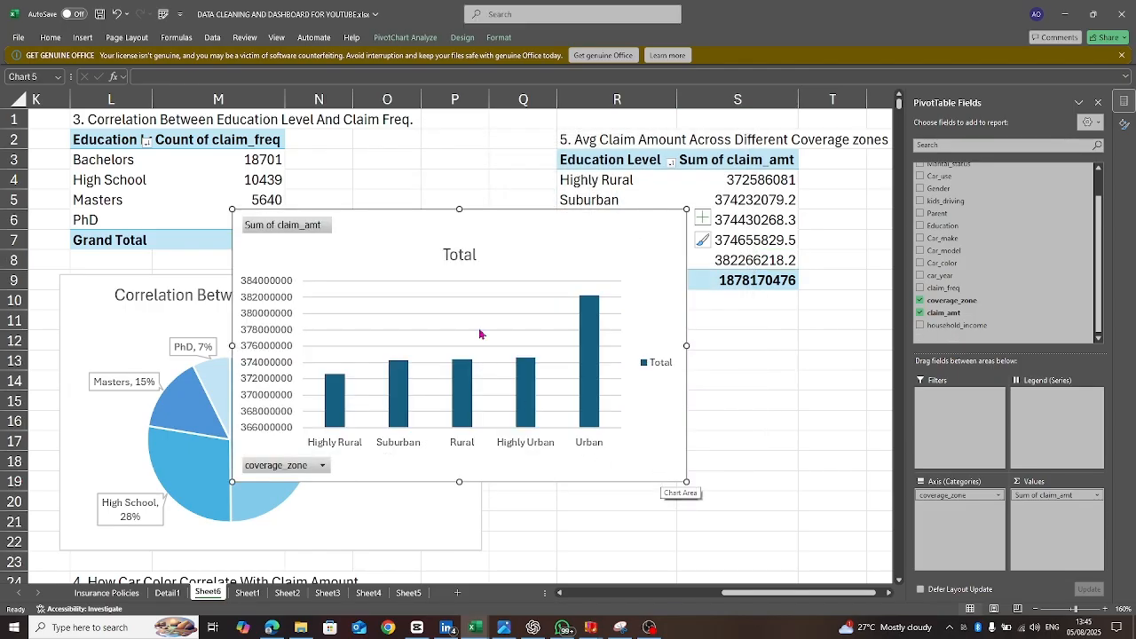
{"action": "left_click_drag", "start_coordinate": [565, 235], "coordinate": [836, 323]}
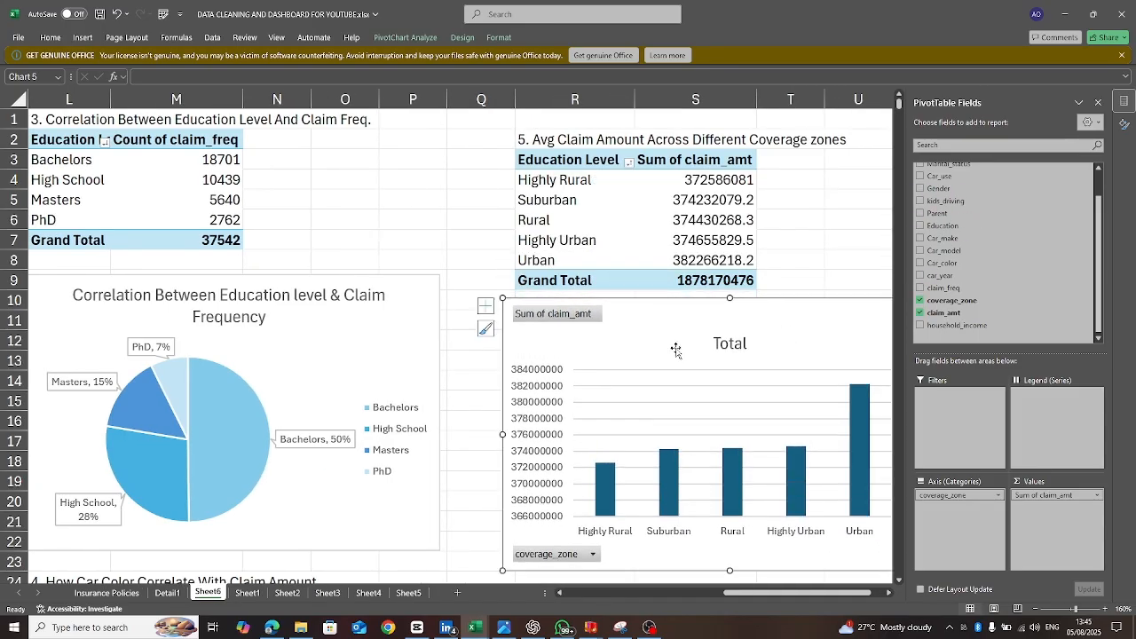
- Hide all field buttons on the coverage zone chart and title it "Average Claim Amount Across Different Coverage Zones"
{"action": "right_click", "coordinate": [560, 317]}
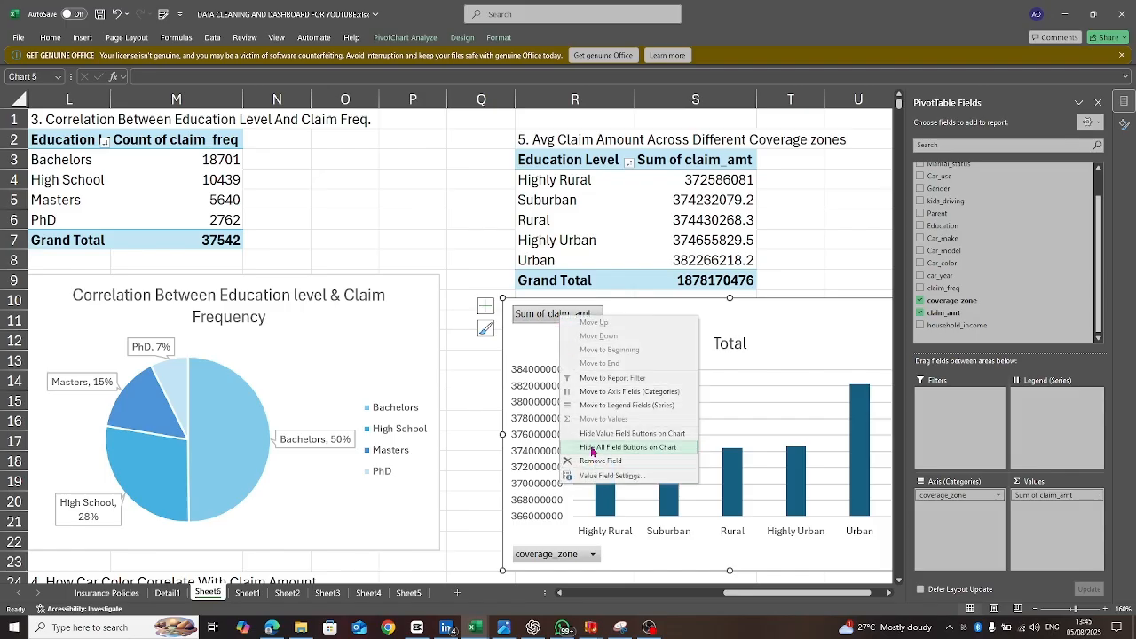
{"action": "left_click", "coordinate": [592, 448]}
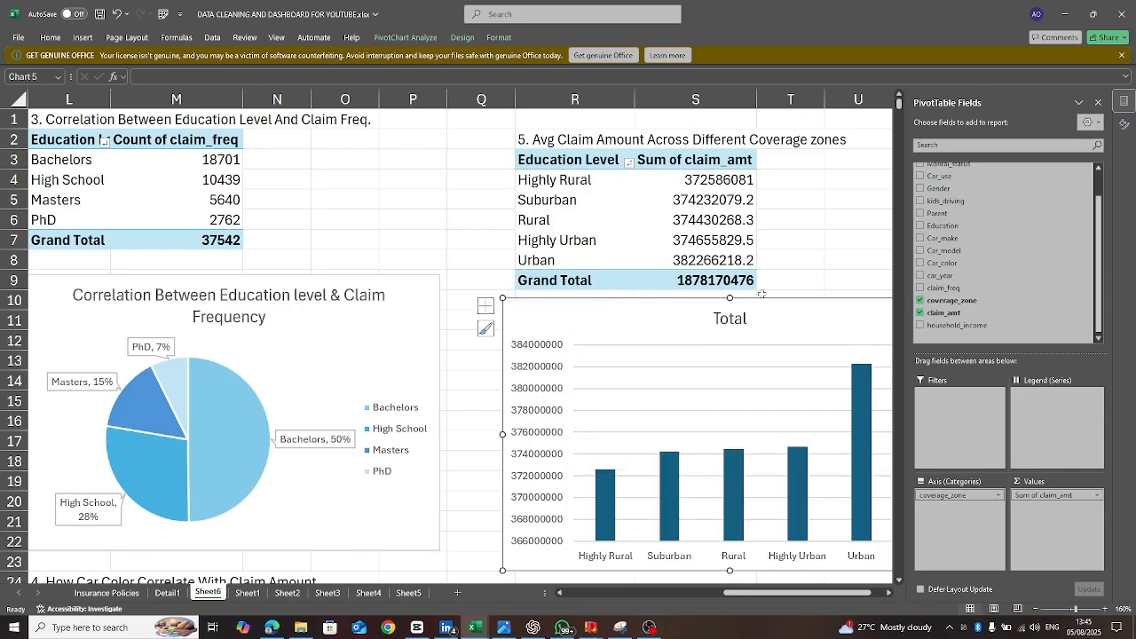
{"action": "double_click", "coordinate": [726, 320]}
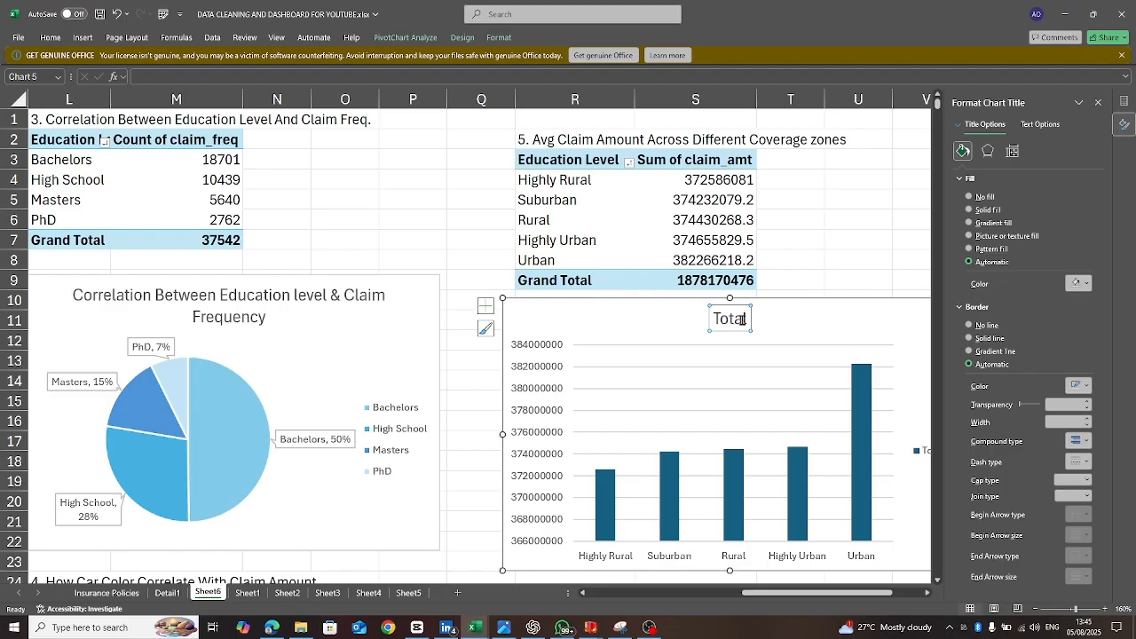
{"action": "key", "text": "BackSpace"}
{"action": "key", "text": "BackSpace"}
{"action": "key", "text": "BackSpace"}
{"action": "key", "text": "BackSpace"}
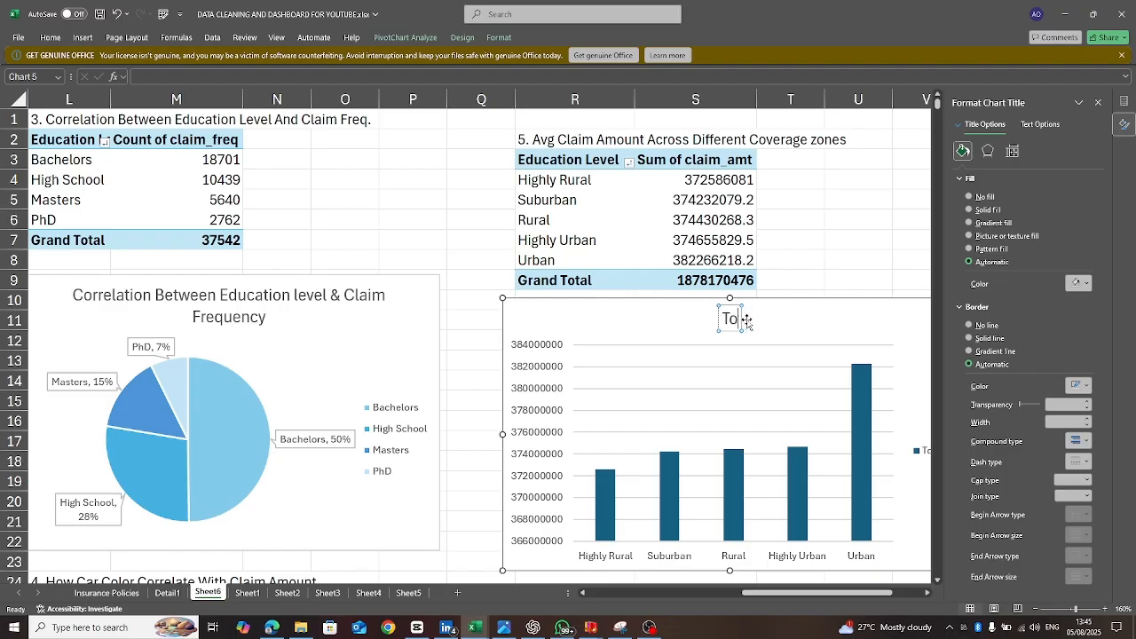
{"action": "type", "text": "A"}
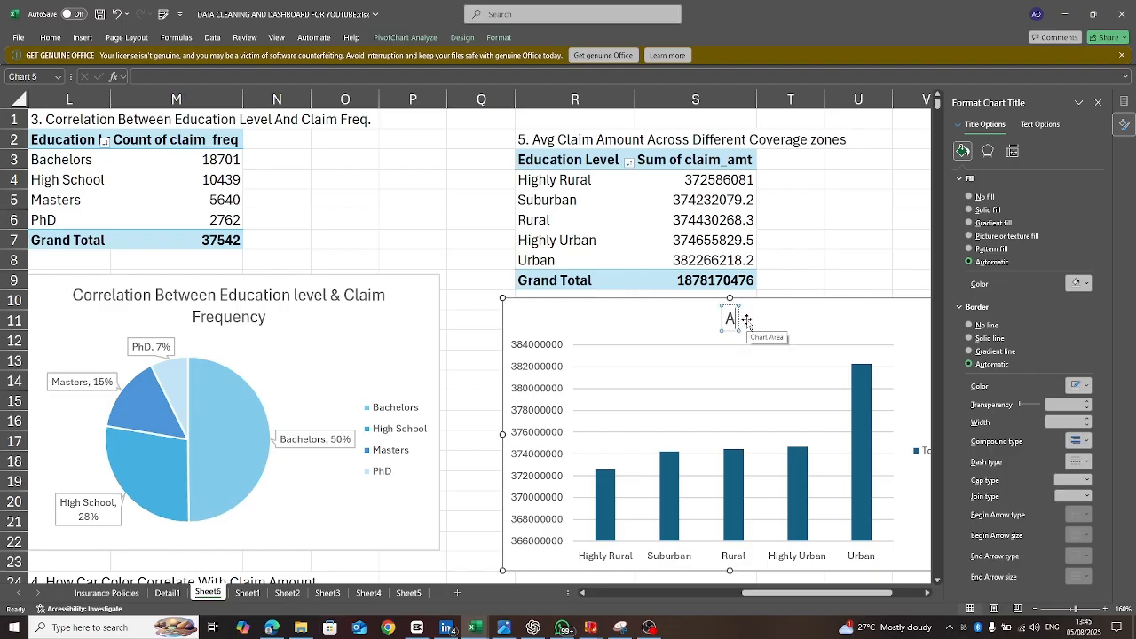
{"action": "type", "text": "vgrage"}
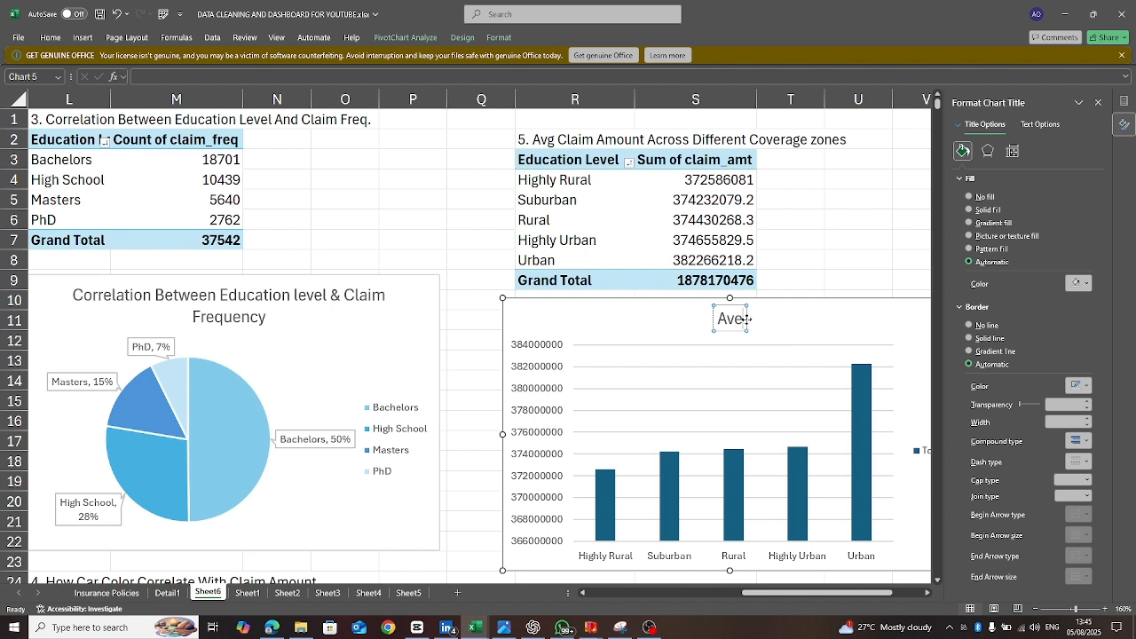
{"action": "type", "text": " Clai"}
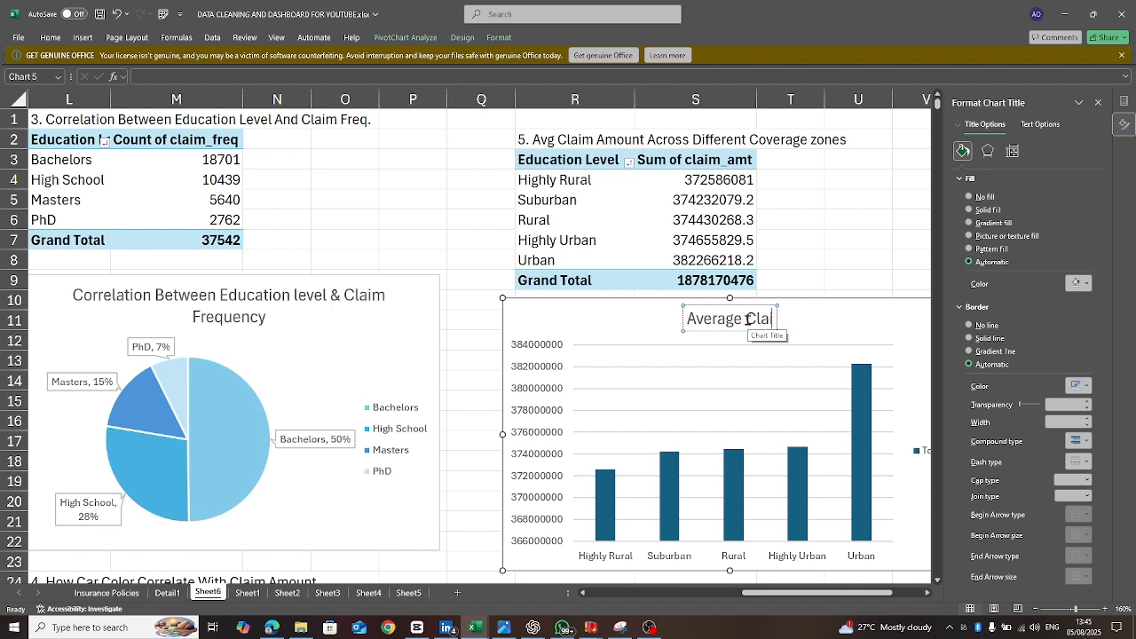
{"action": "type", "text": "m Amount"}
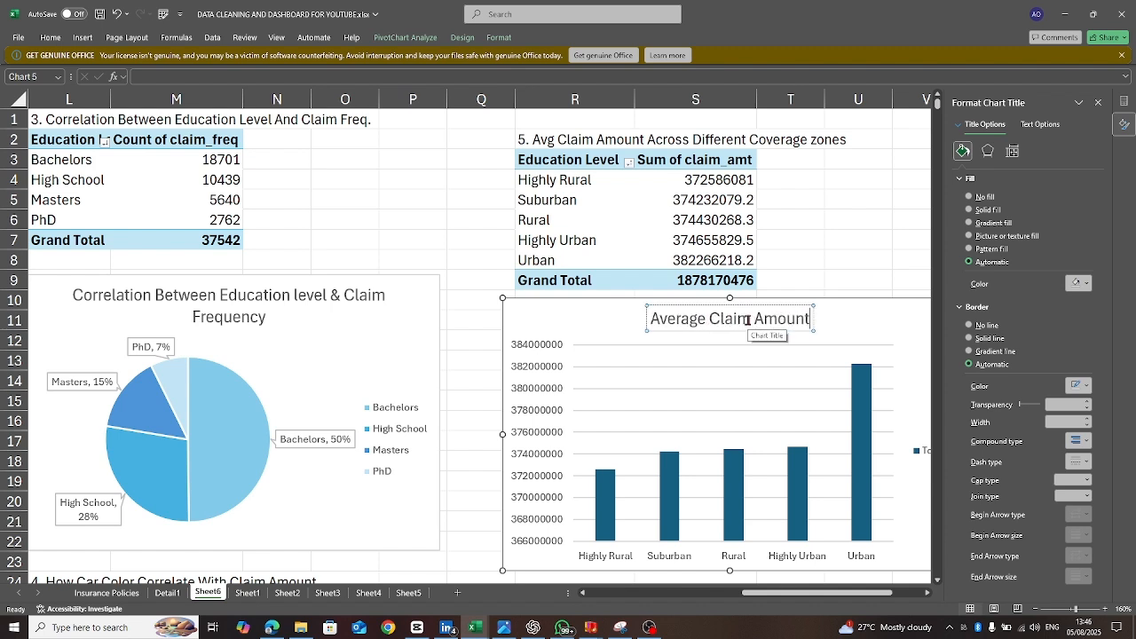
{"action": "type", "text": " Acros"}
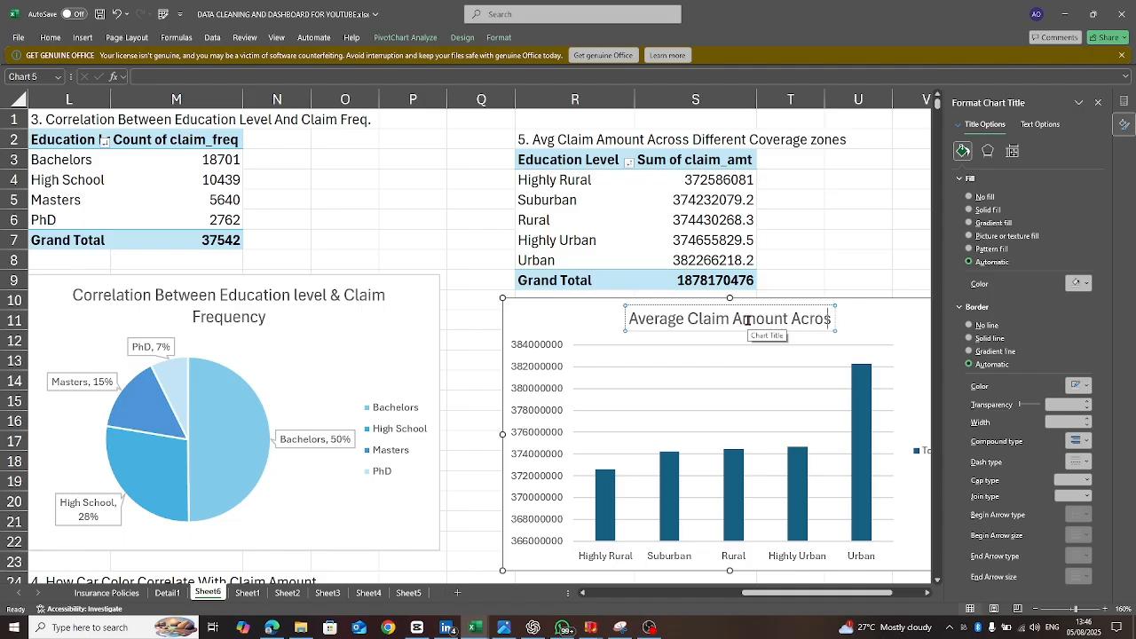
{"action": "type", "text": "s Differn"}
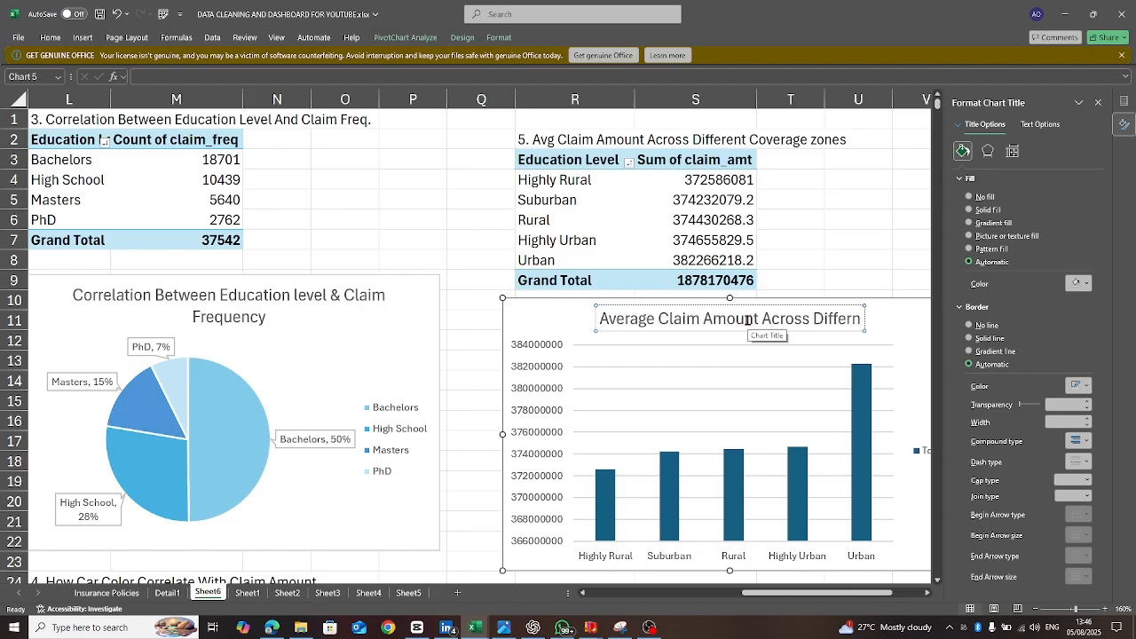
{"action": "type", "text": "ent"}
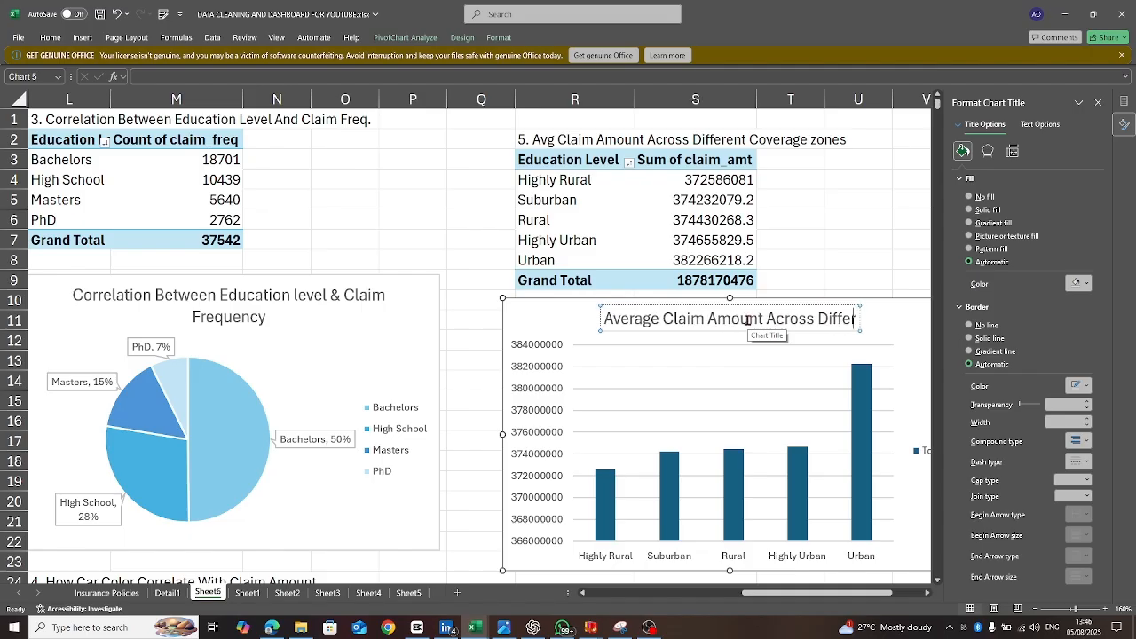
{"action": "type", "text": " Coverga"}
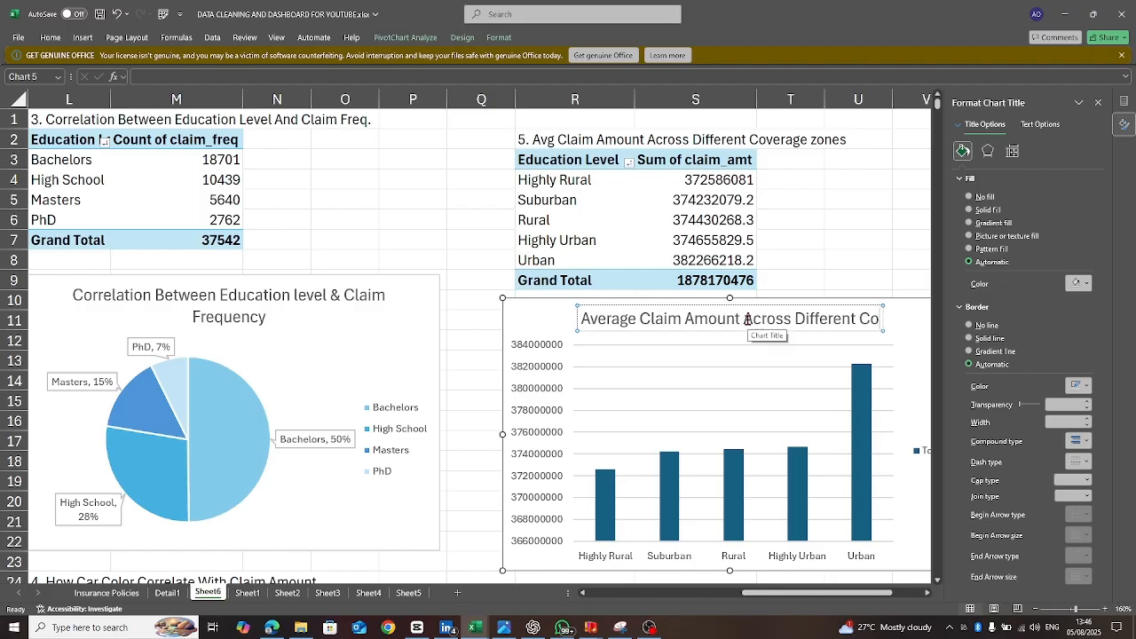
{"action": "key", "text": "BackSpace"}
{"action": "key", "text": "BackSpace"}
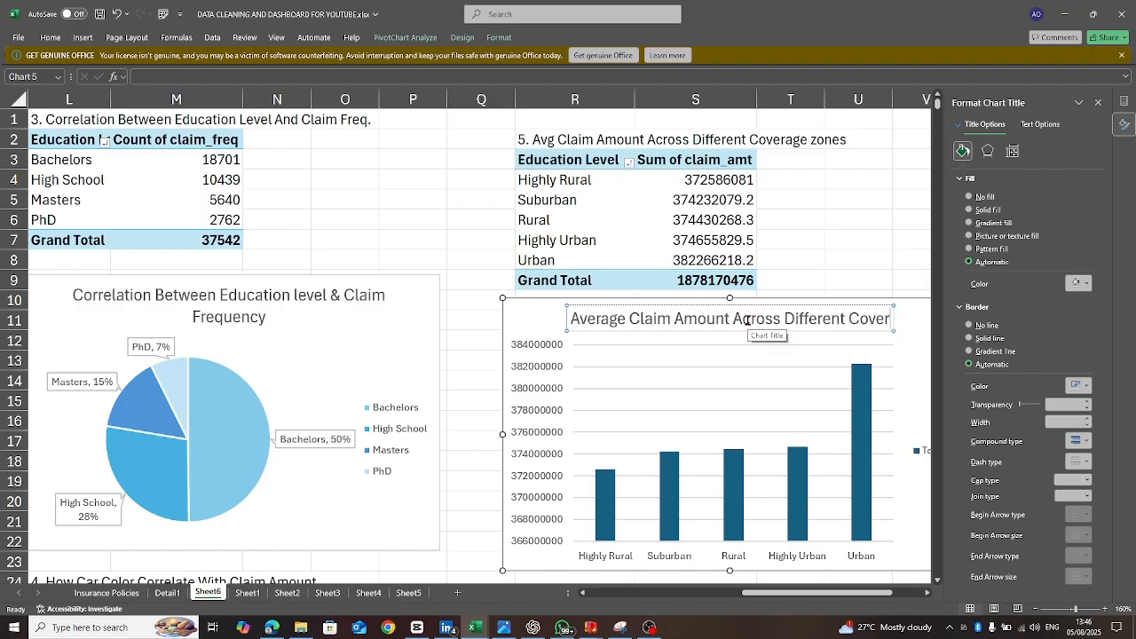
{"action": "type", "text": "age Zones"}
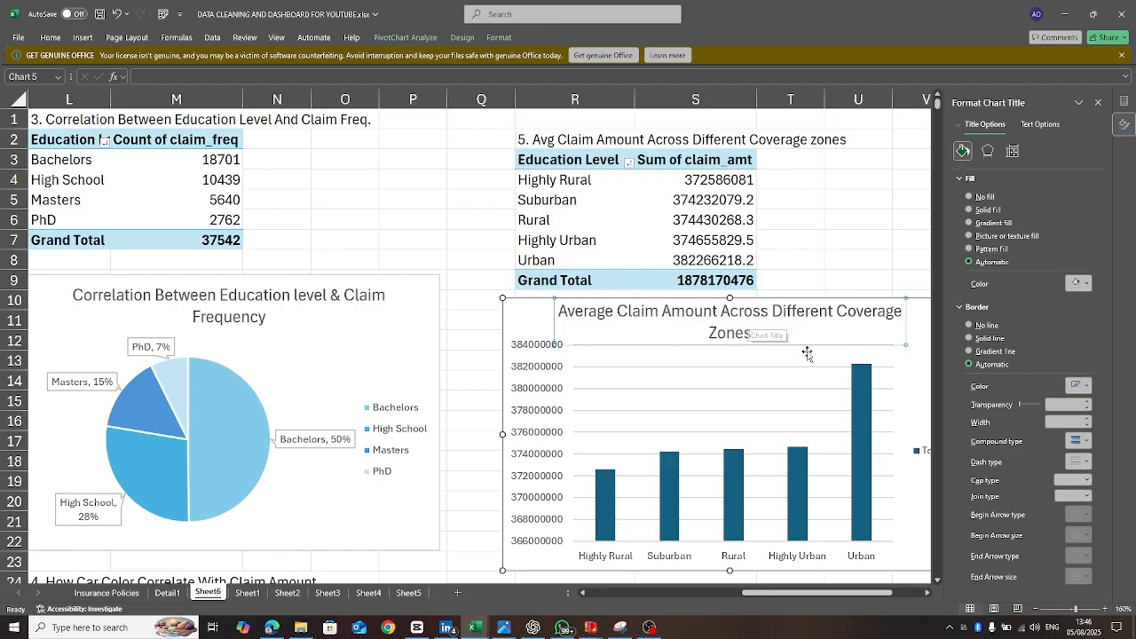
{"action": "left_click", "coordinate": [615, 385]}
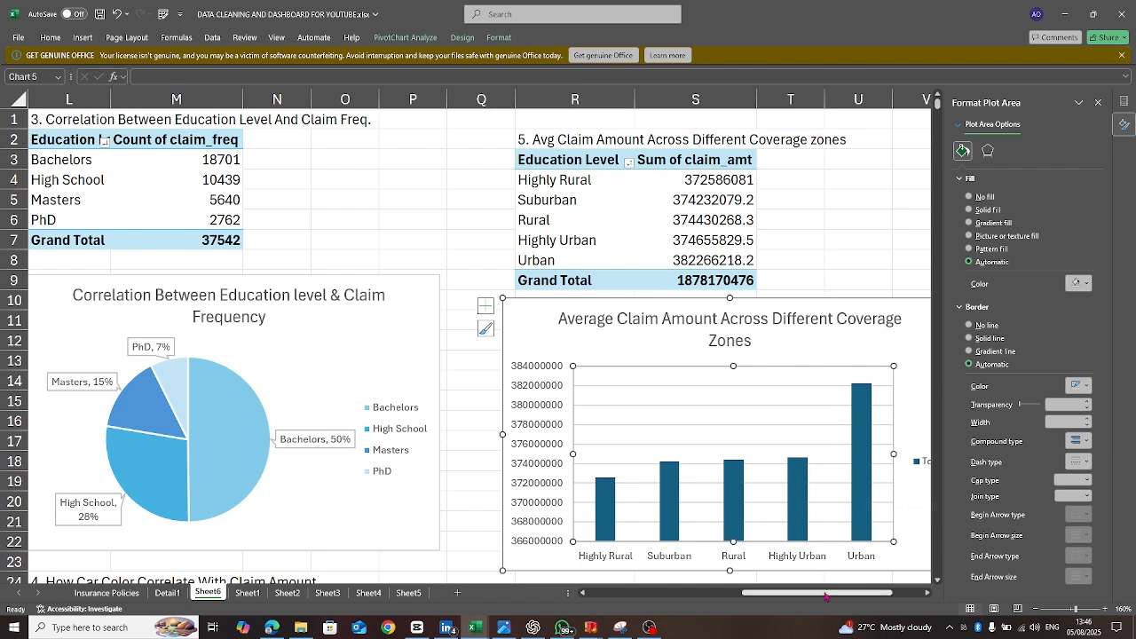
- Add data labels to the coverage zone columns, trying the data callout style and returning to plain value labels
{"action": "left_click_drag", "start_coordinate": [819, 594], "coordinate": [850, 594]}
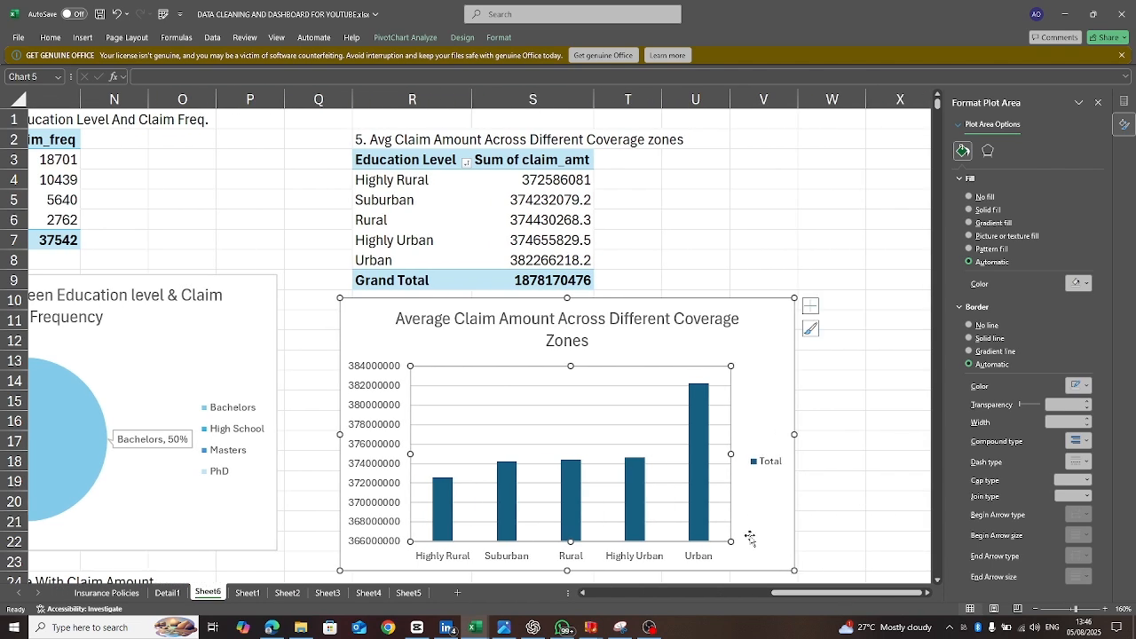
{"action": "left_click", "coordinate": [811, 307]}
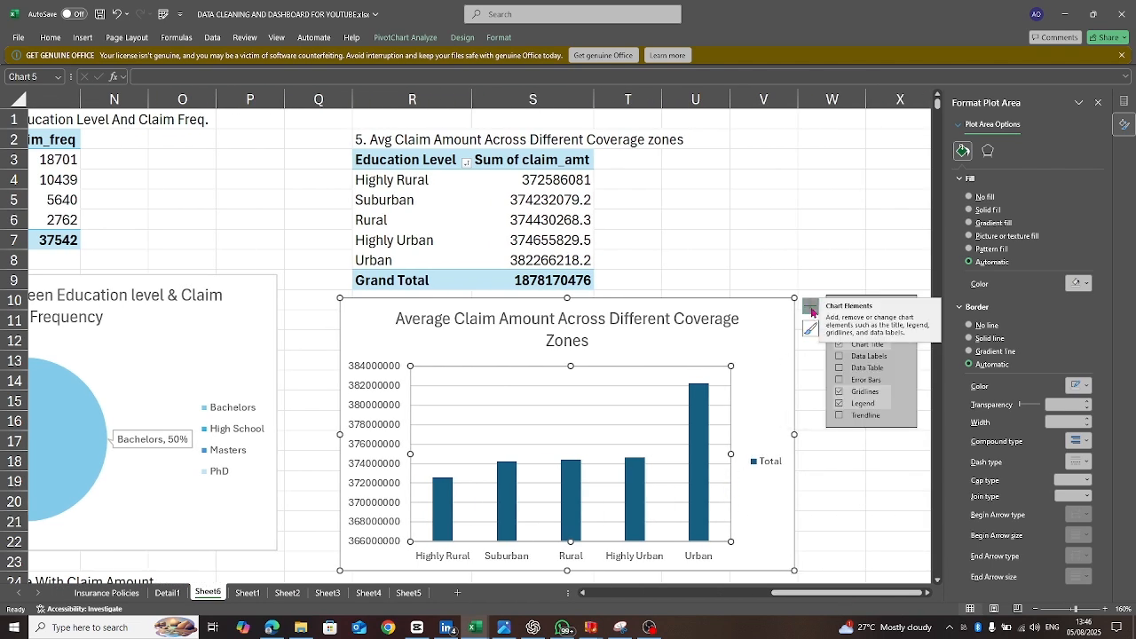
{"action": "left_click", "coordinate": [839, 357]}
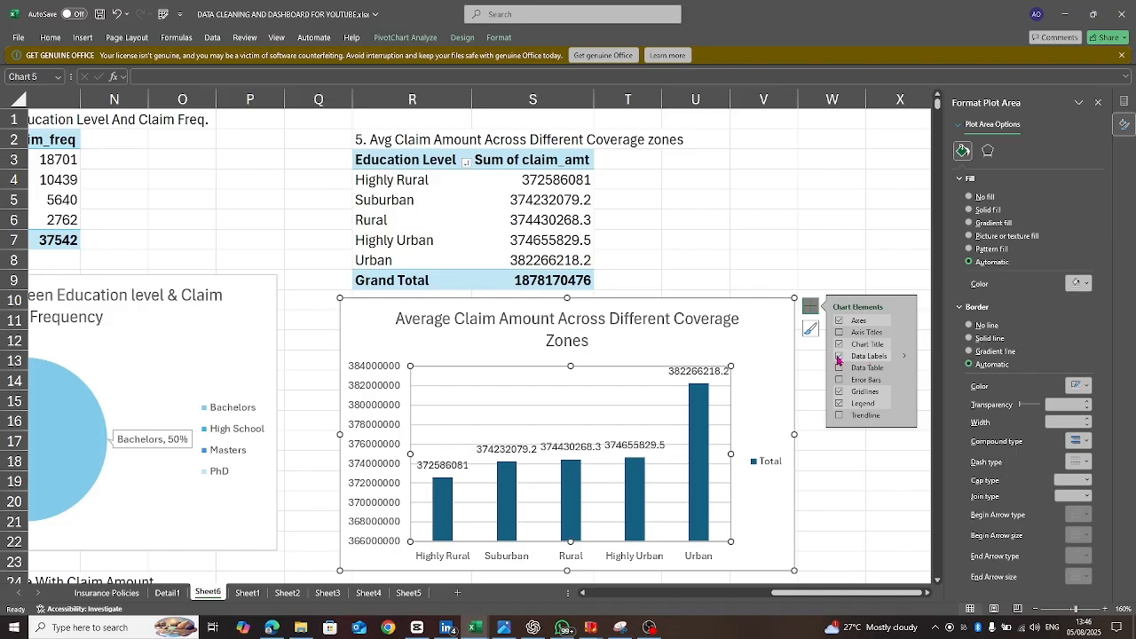
{"action": "left_click", "coordinate": [904, 358]}
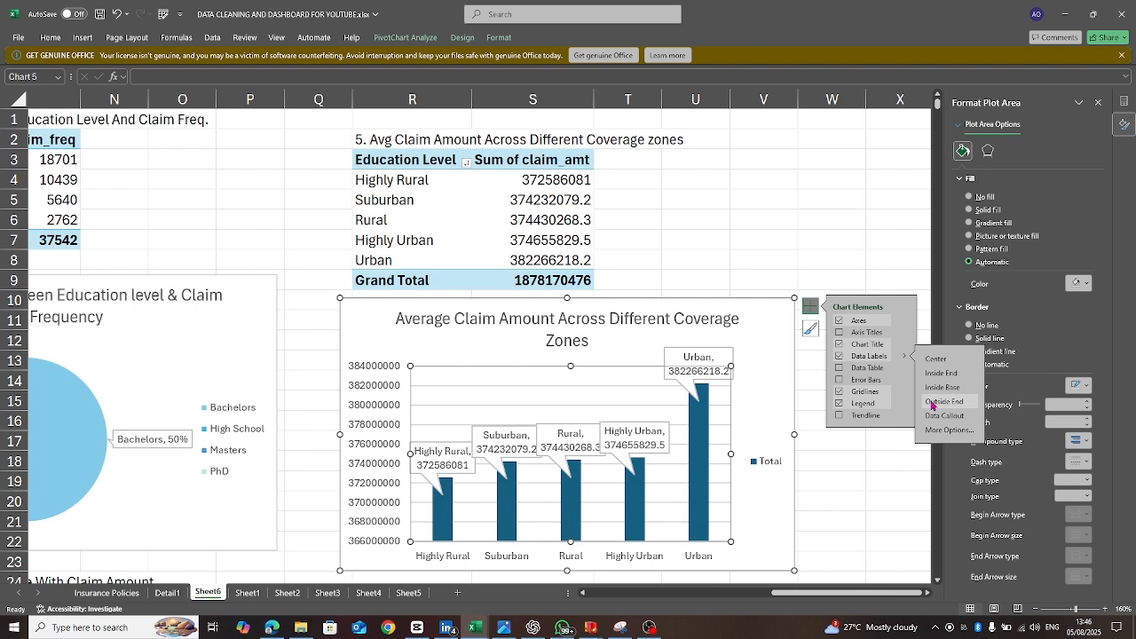
{"action": "left_click", "coordinate": [840, 359]}
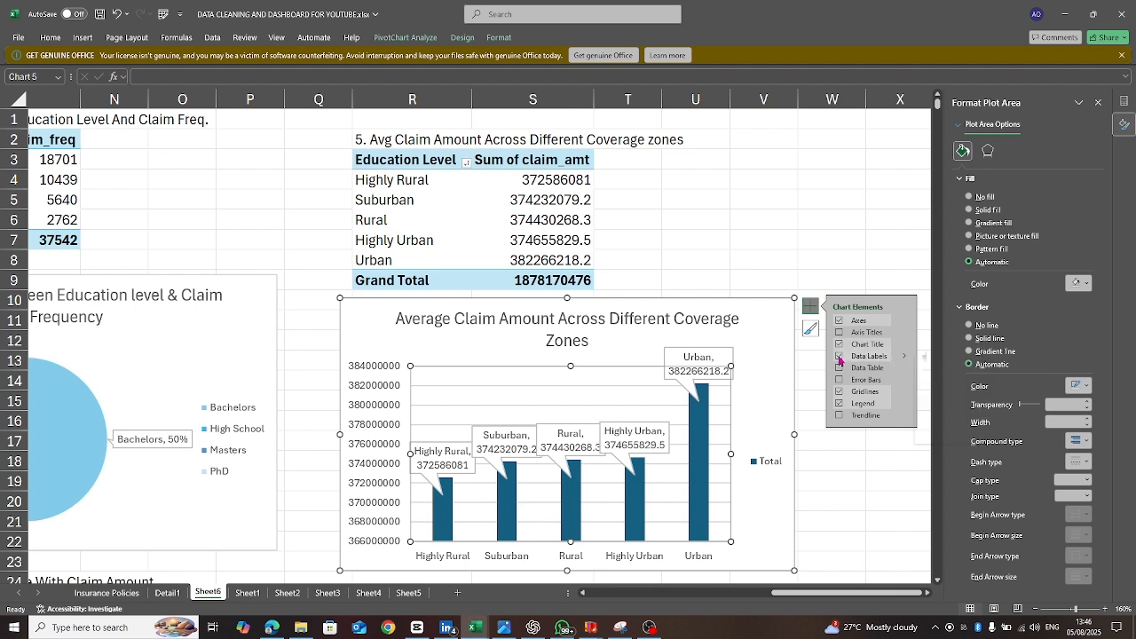
{"action": "left_click", "coordinate": [839, 358]}
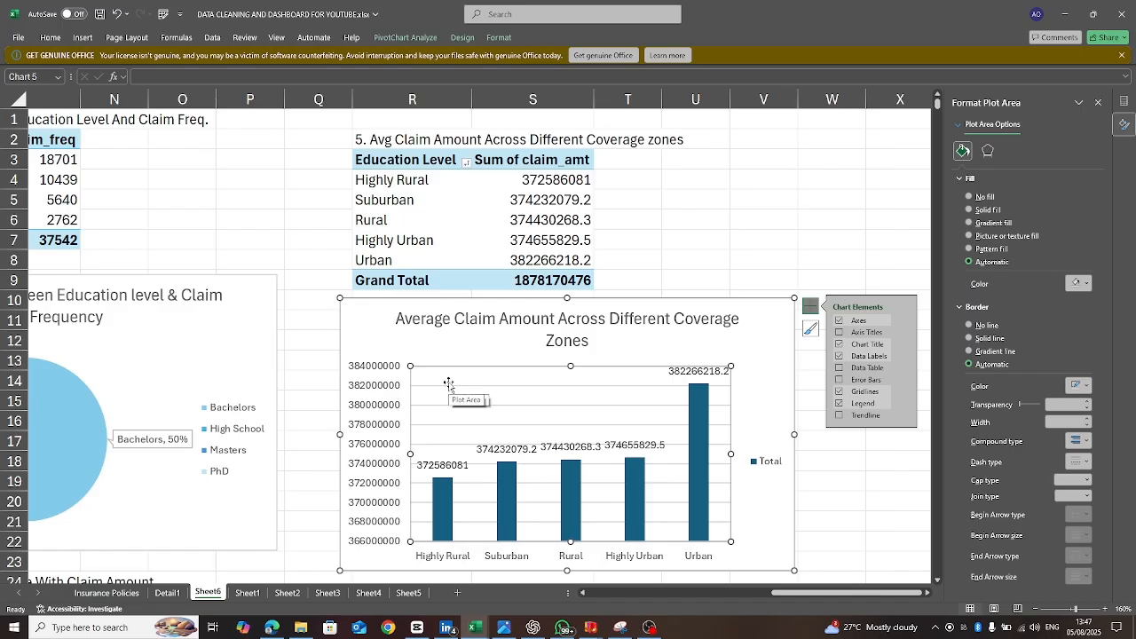
- Remove the vertical value axis, the legend and the gridlines from the coverage zone chart
{"action": "left_click", "coordinate": [366, 405]}
{"action": "right_click", "coordinate": [367, 405]}
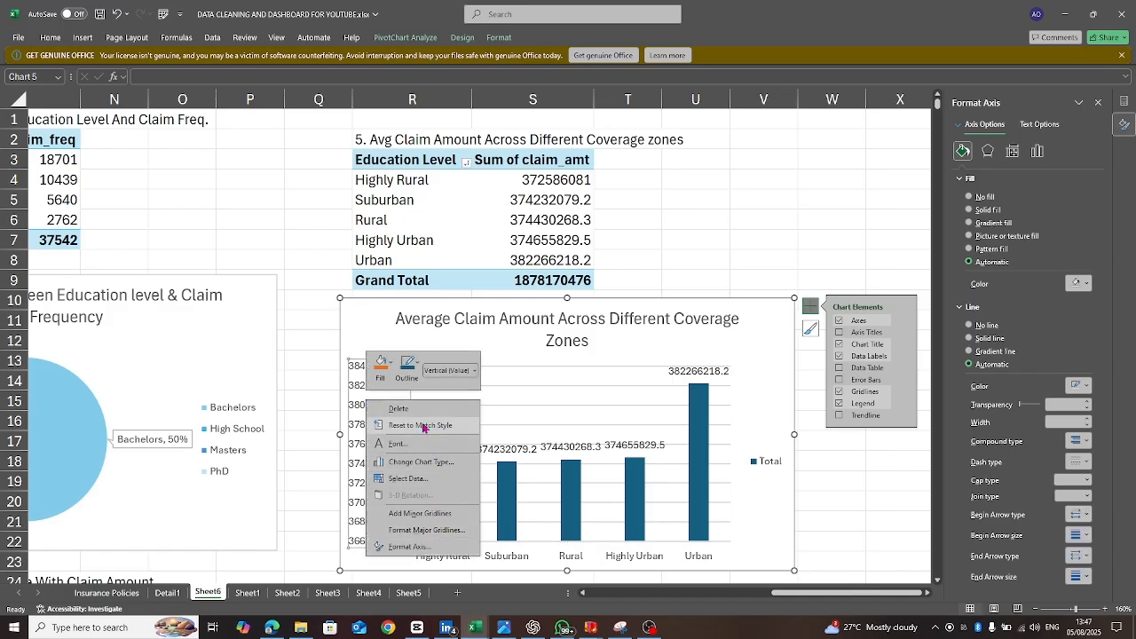
{"action": "left_click", "coordinate": [398, 409]}
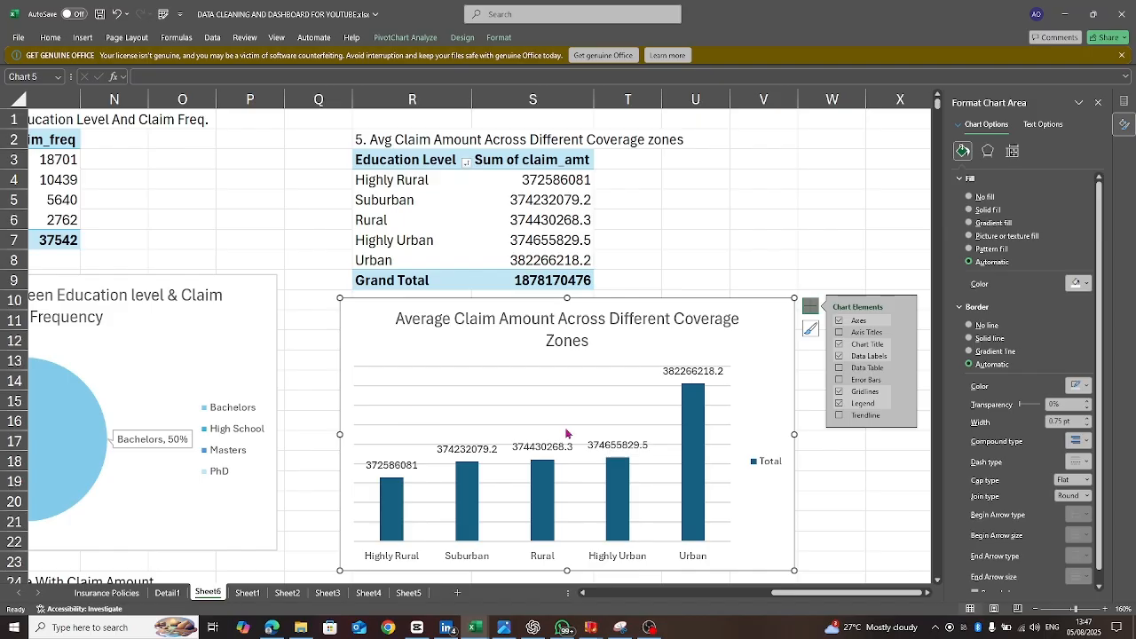
{"action": "left_click", "coordinate": [769, 466]}
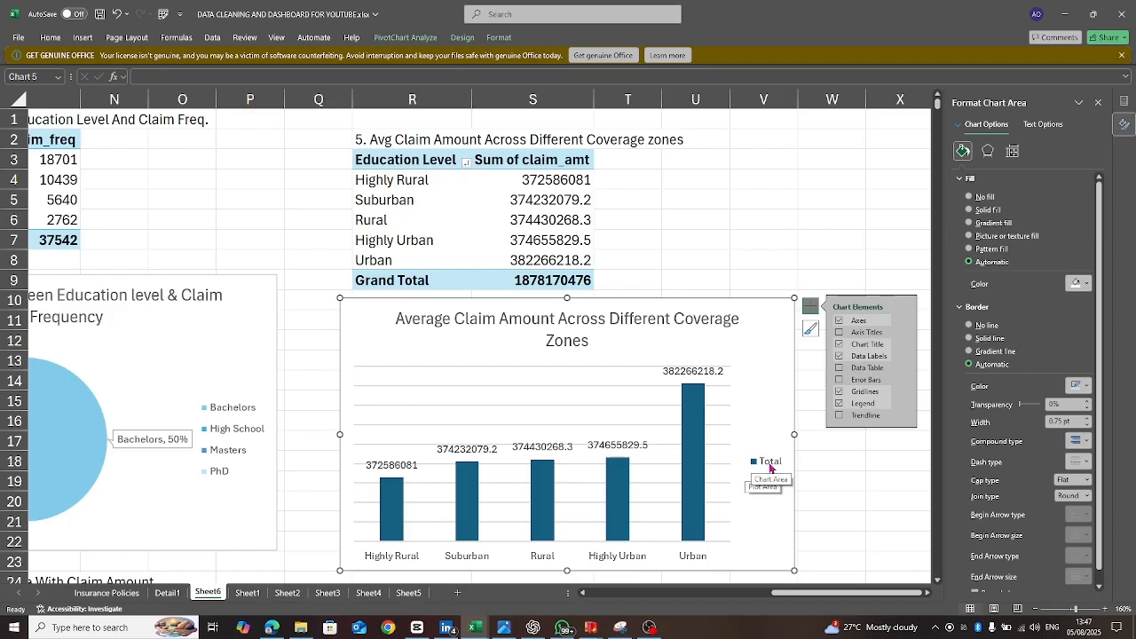
{"action": "right_click", "coordinate": [770, 467]}
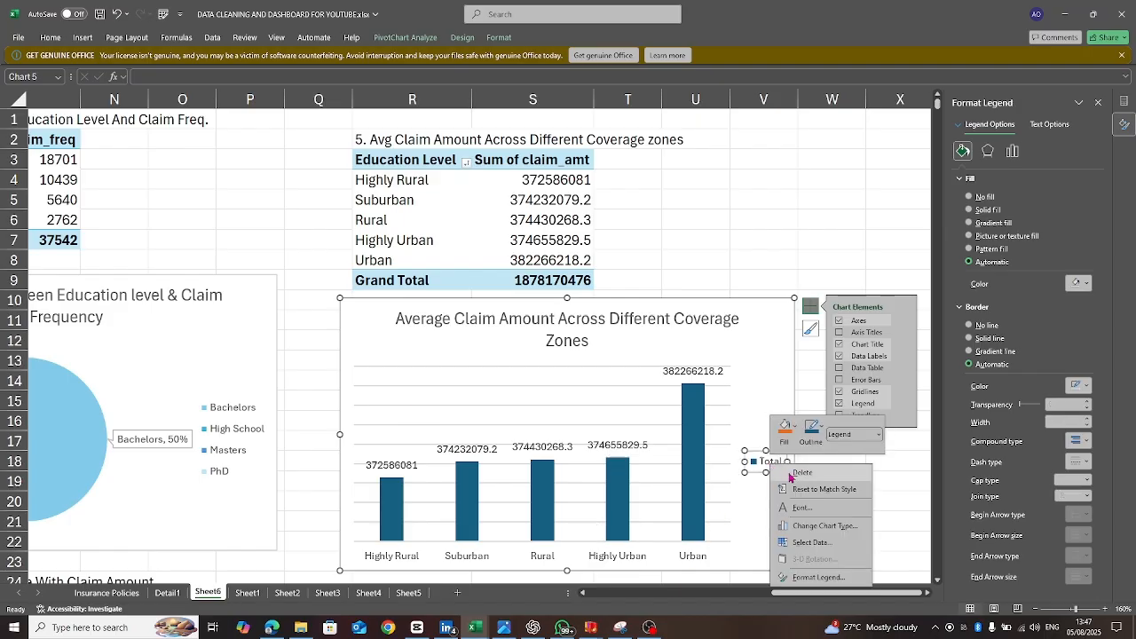
{"action": "left_click", "coordinate": [795, 474]}
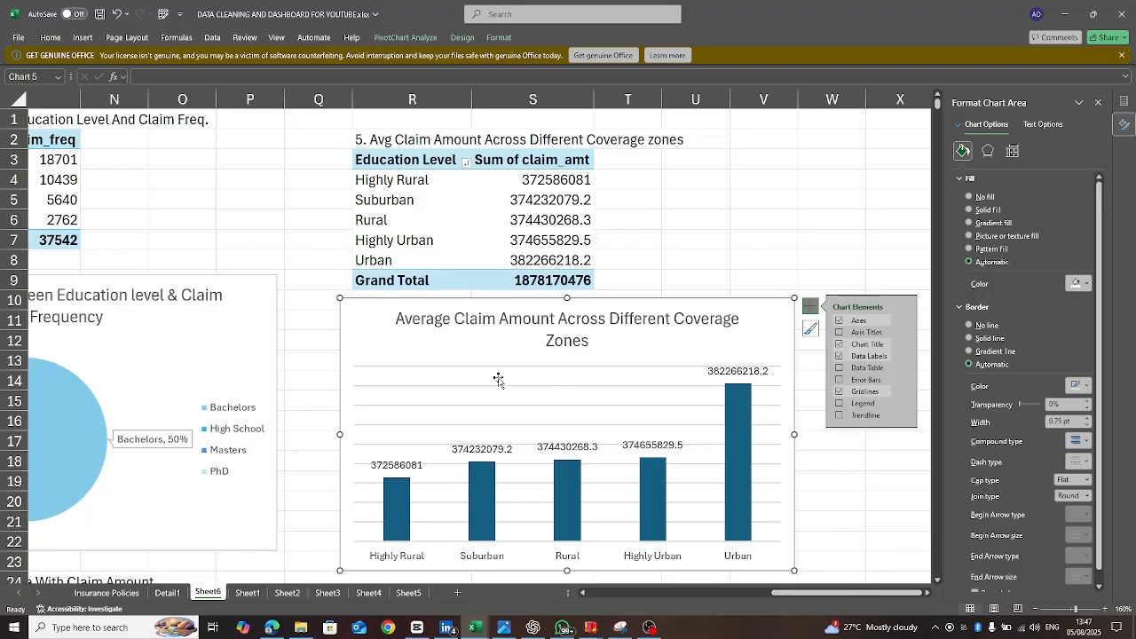
{"action": "left_click", "coordinate": [840, 392]}
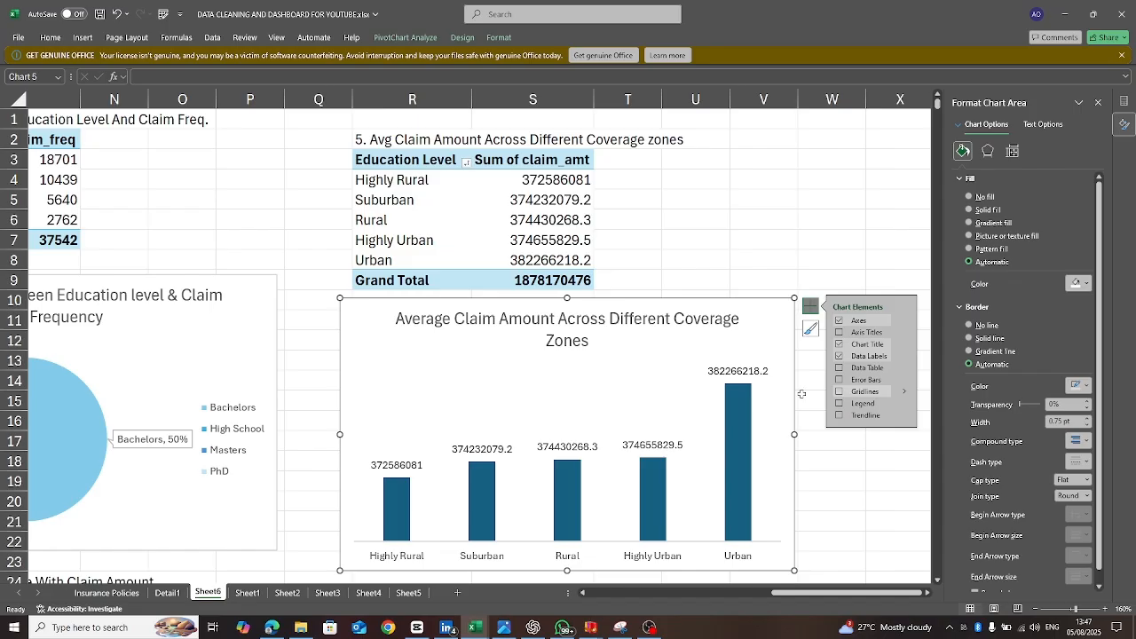
- Fill the coverage zone chart's columns with a light blue theme colour matching the education level pie chart
{"action": "left_click", "coordinate": [734, 451]}
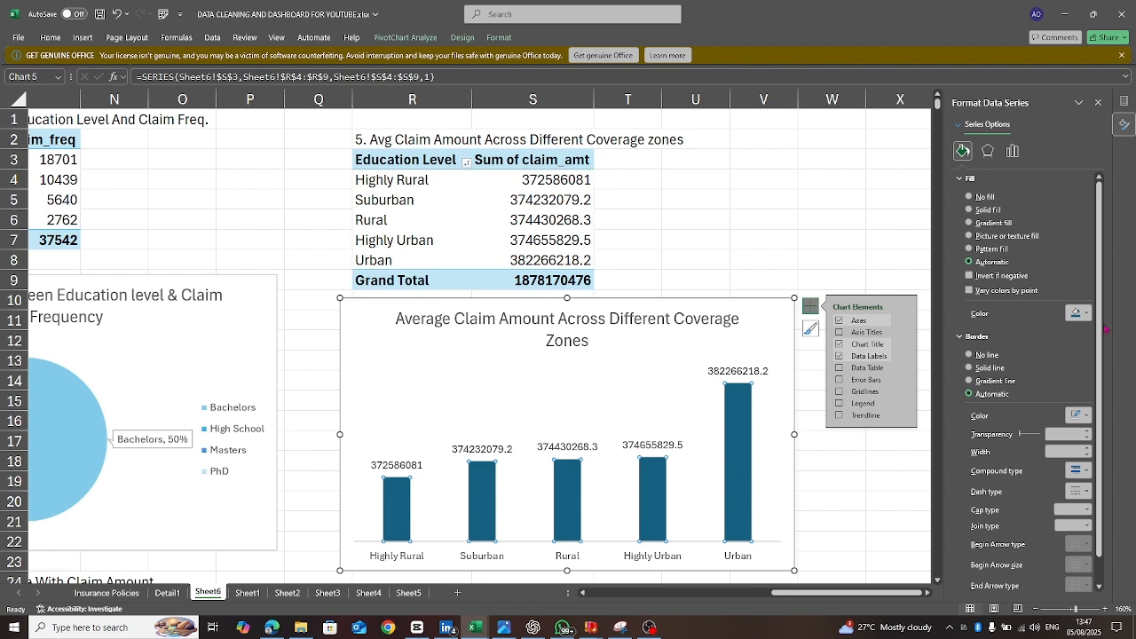
{"action": "left_click", "coordinate": [1085, 314]}
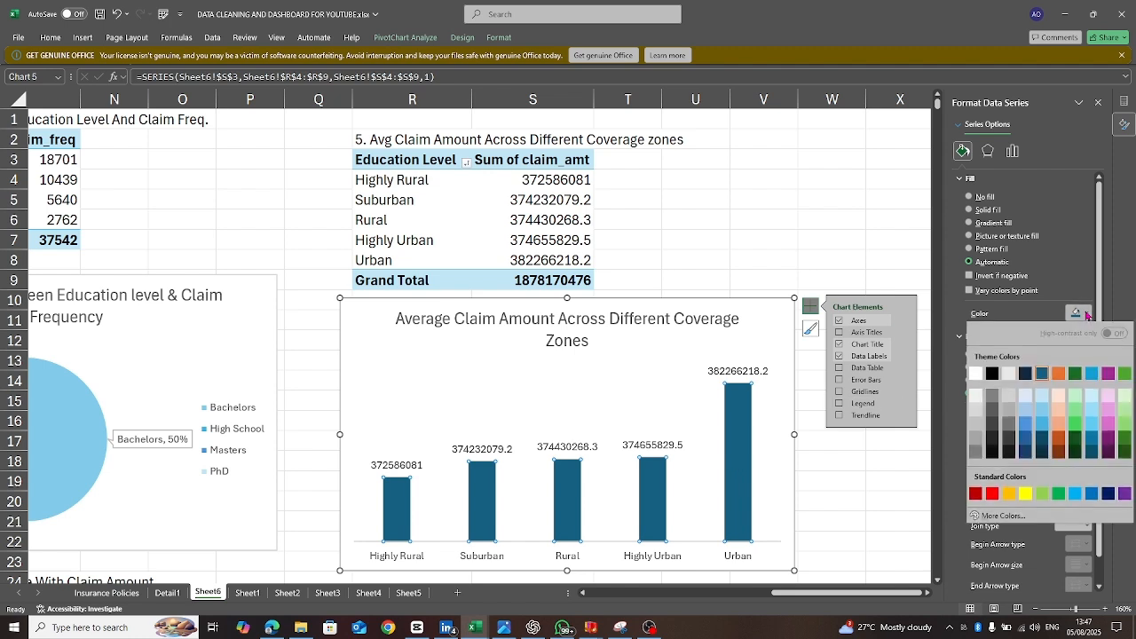
{"action": "left_click", "coordinate": [1045, 416]}
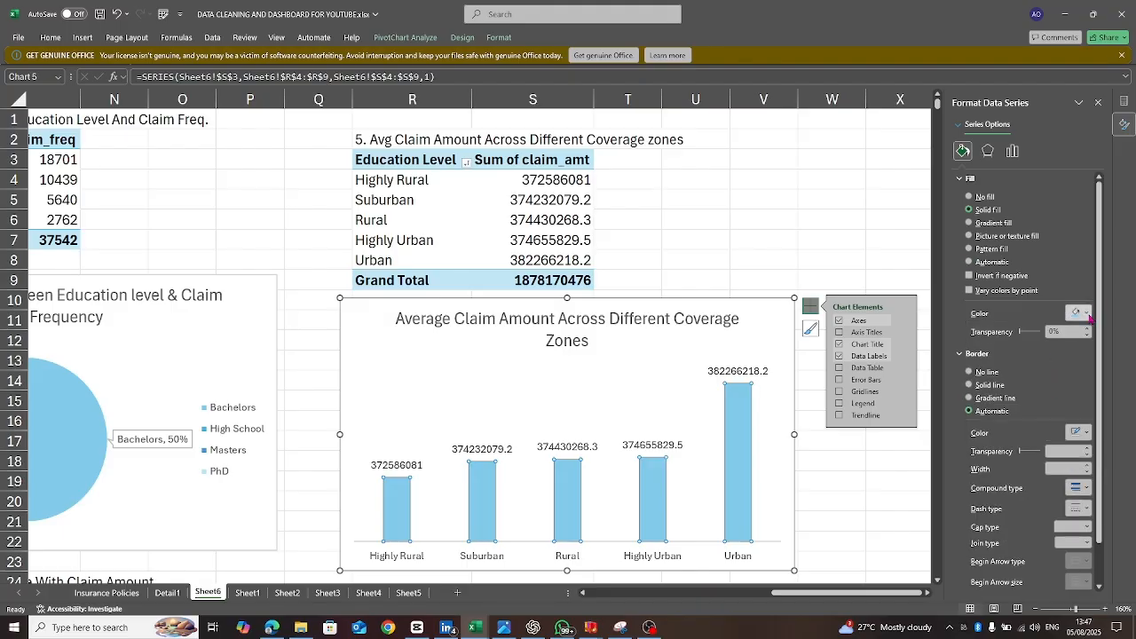
- Try darker blue theme fills on the coverage zone chart's columns, returning to the light blue fill
{"action": "left_click", "coordinate": [1088, 313]}
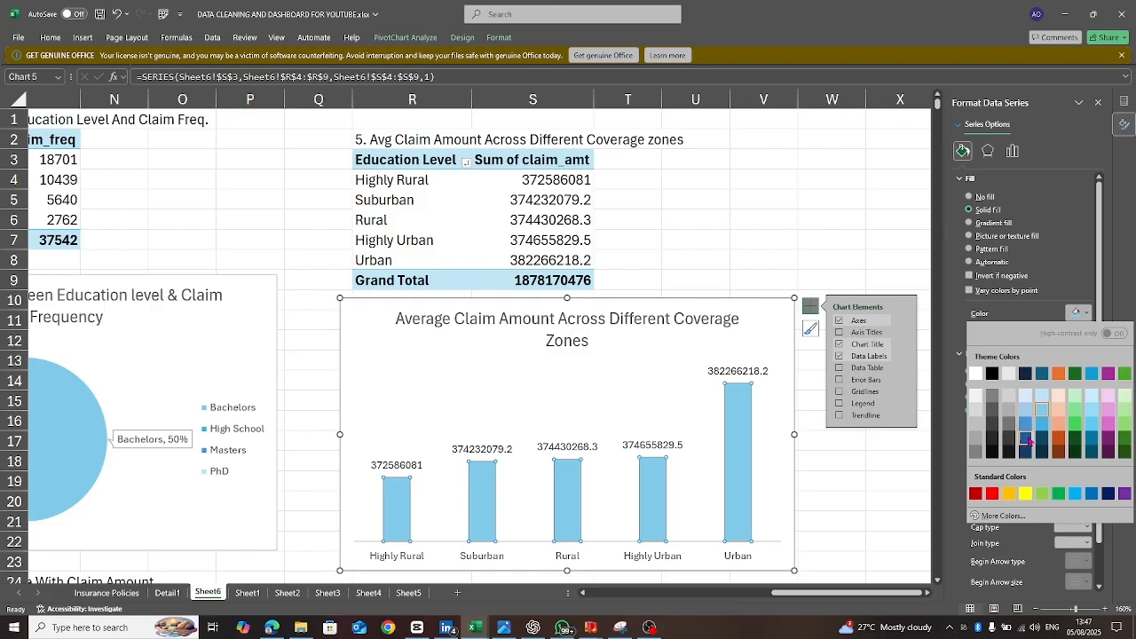
{"action": "left_click", "coordinate": [1037, 439]}
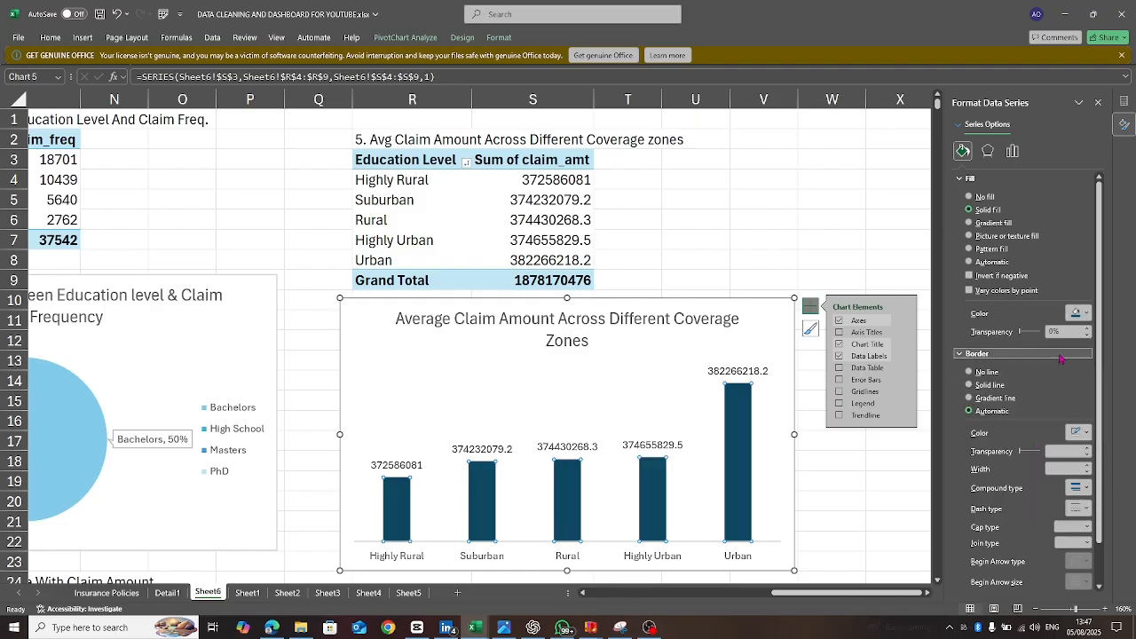
{"action": "left_click", "coordinate": [1091, 314]}
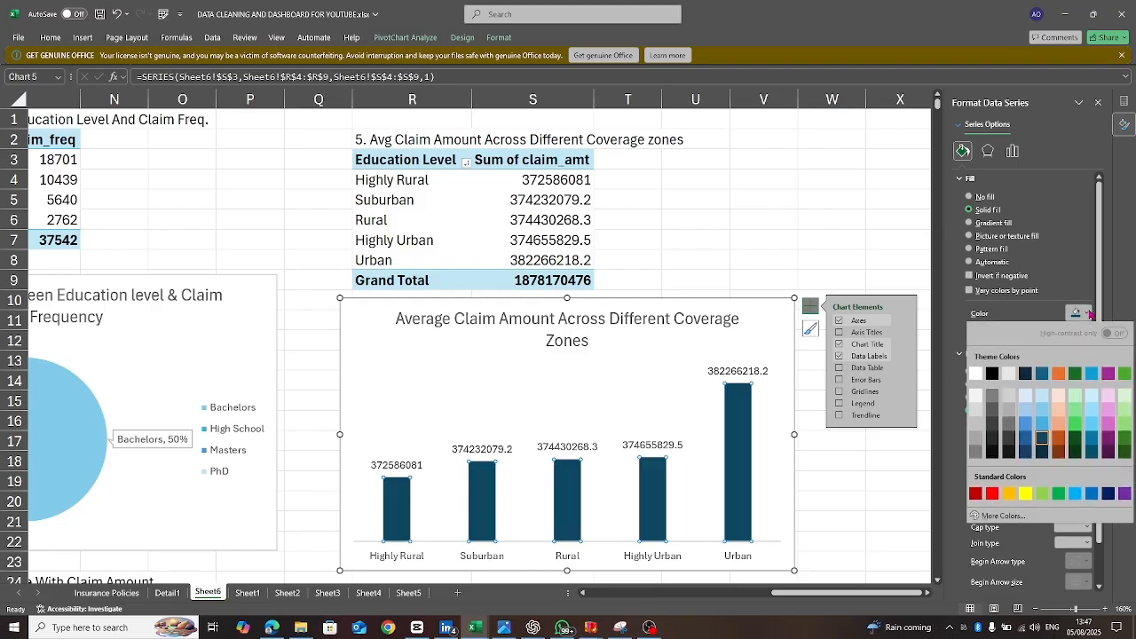
{"action": "left_click", "coordinate": [1029, 432]}
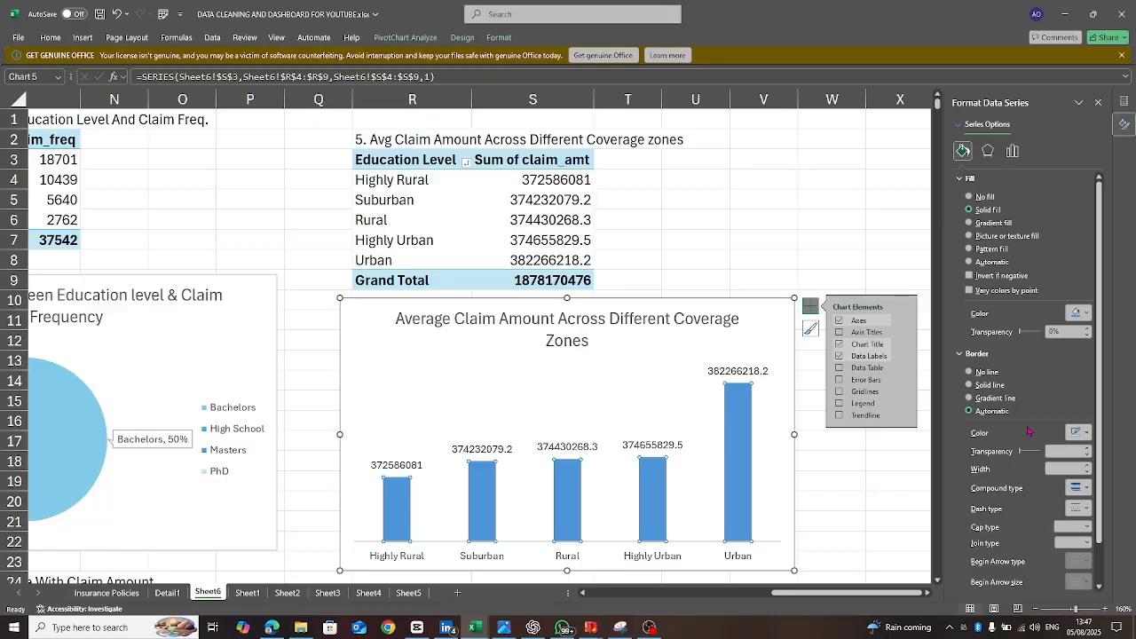
{"action": "left_click", "coordinate": [1091, 314]}
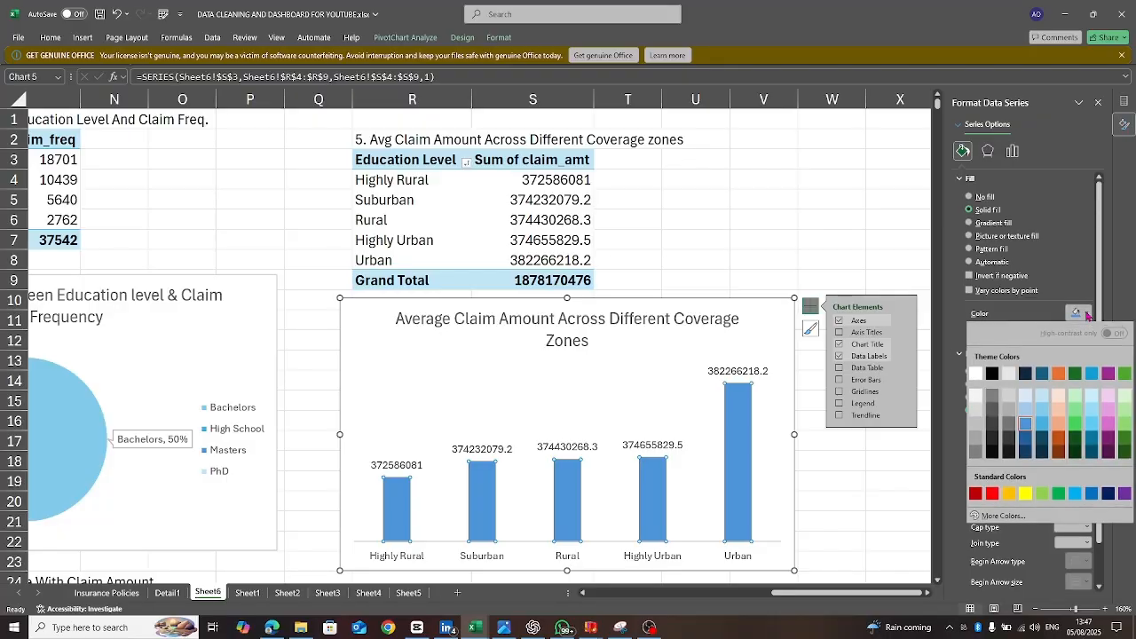
{"action": "left_click", "coordinate": [1044, 416]}
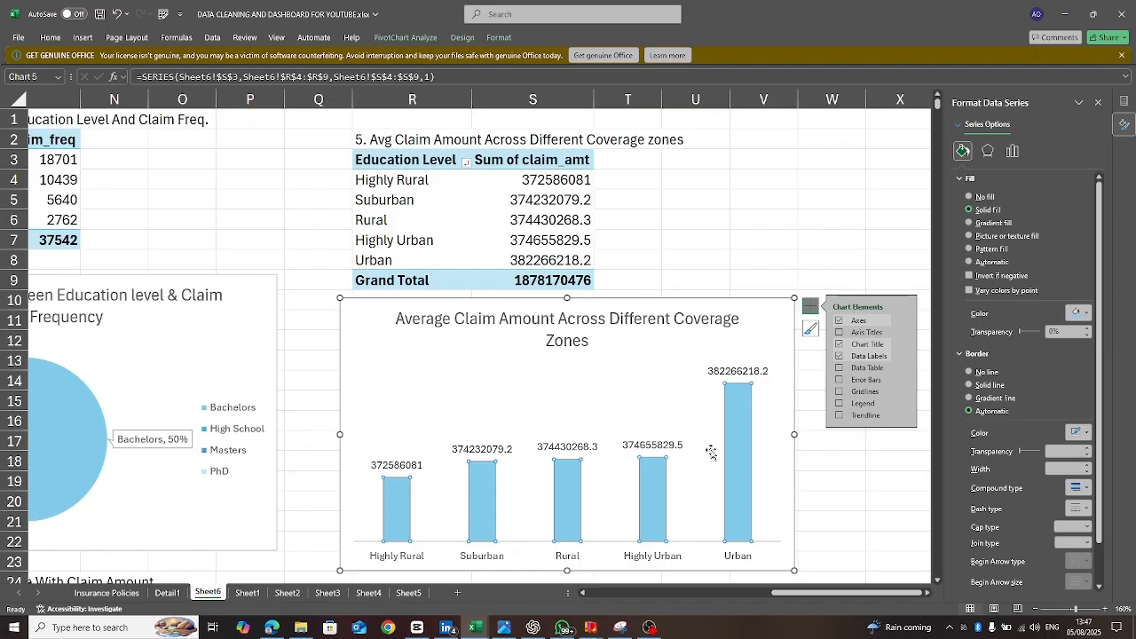
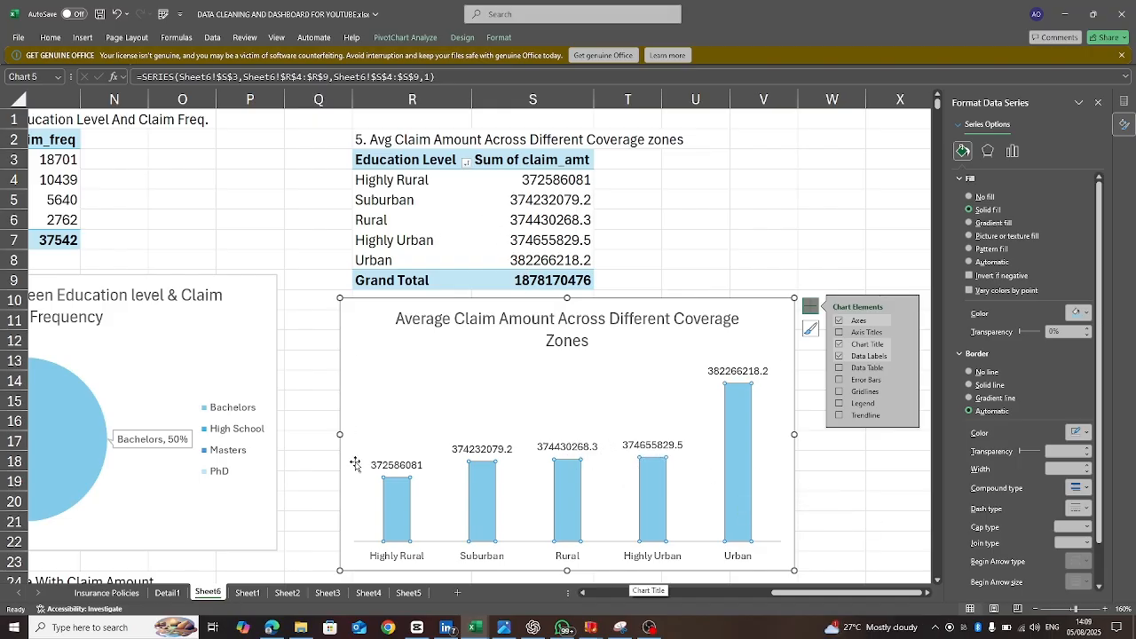
- Read question 6 in the car insurance questions PDF in the browser and return to the Excel dashboard workbook
{"action": "left_click", "coordinate": [272, 627]}
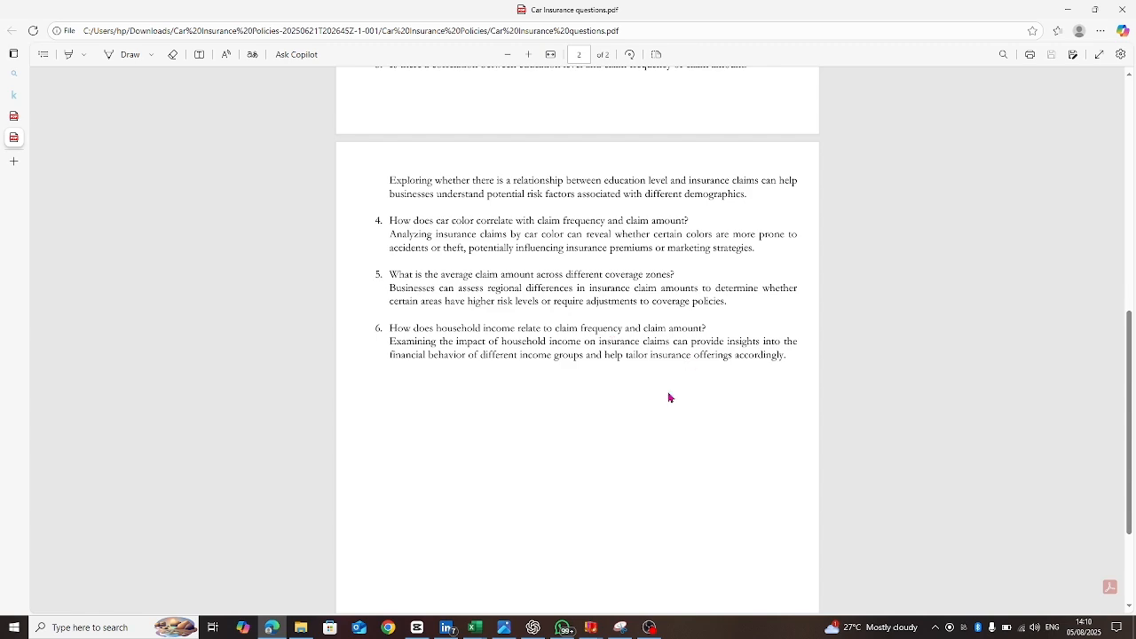
{"action": "left_click", "coordinate": [470, 633]}
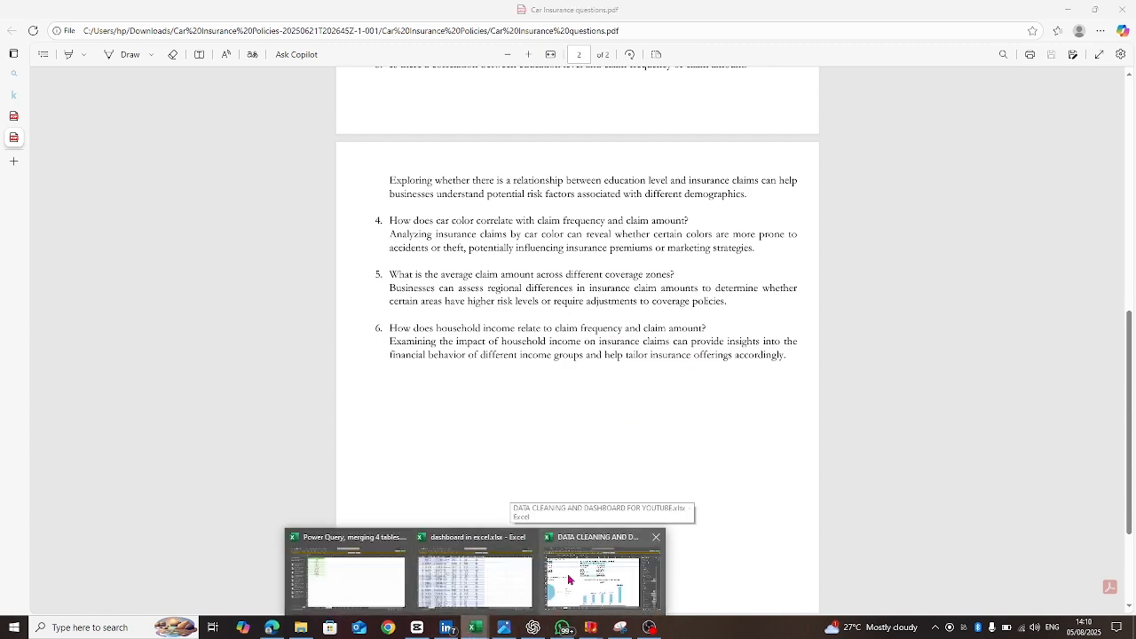
{"action": "left_click", "coordinate": [569, 580]}
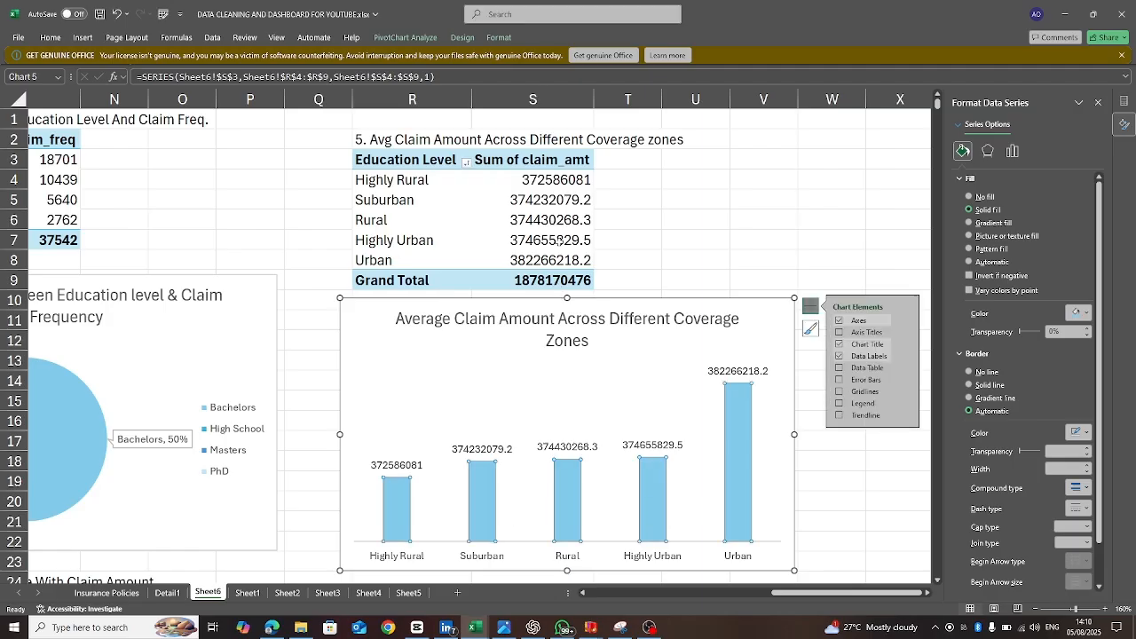
- Copy the question 5 coverage zone pivot table together with its heading and paste it at cell U25
{"action": "left_click", "coordinate": [512, 203]}
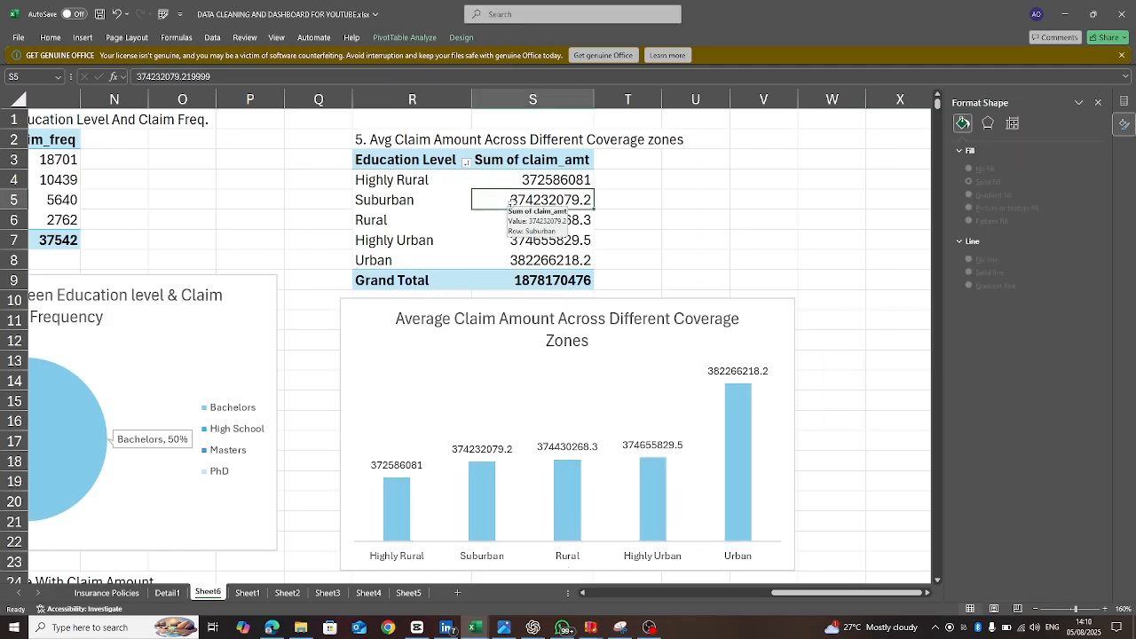
{"action": "key", "text": "ctrl+a"}
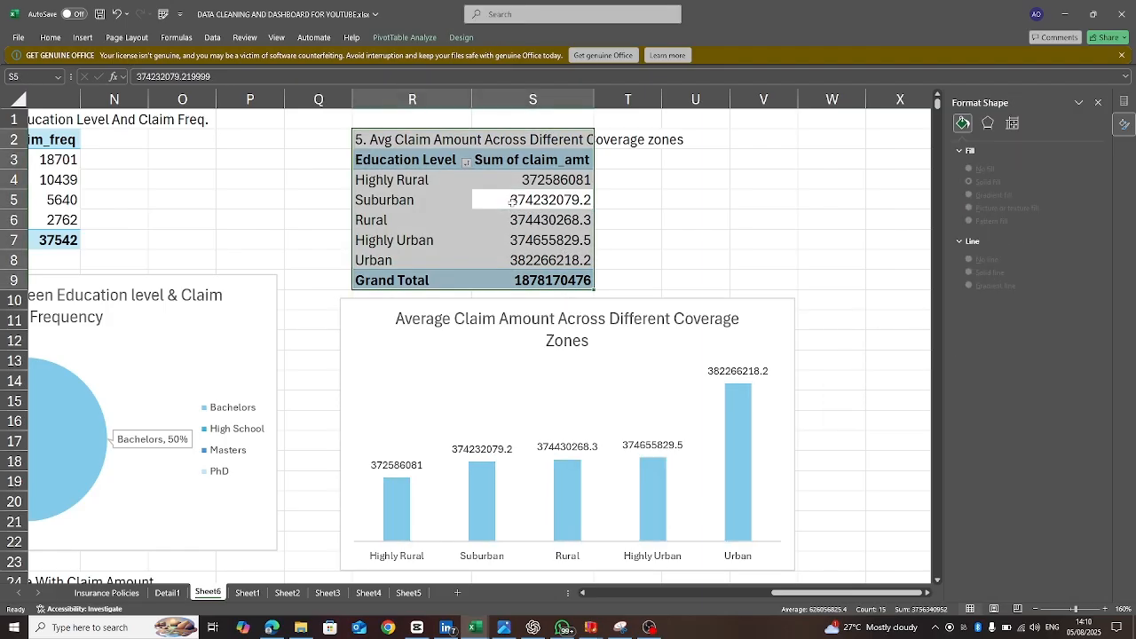
{"action": "key", "text": "ctrl+c"}
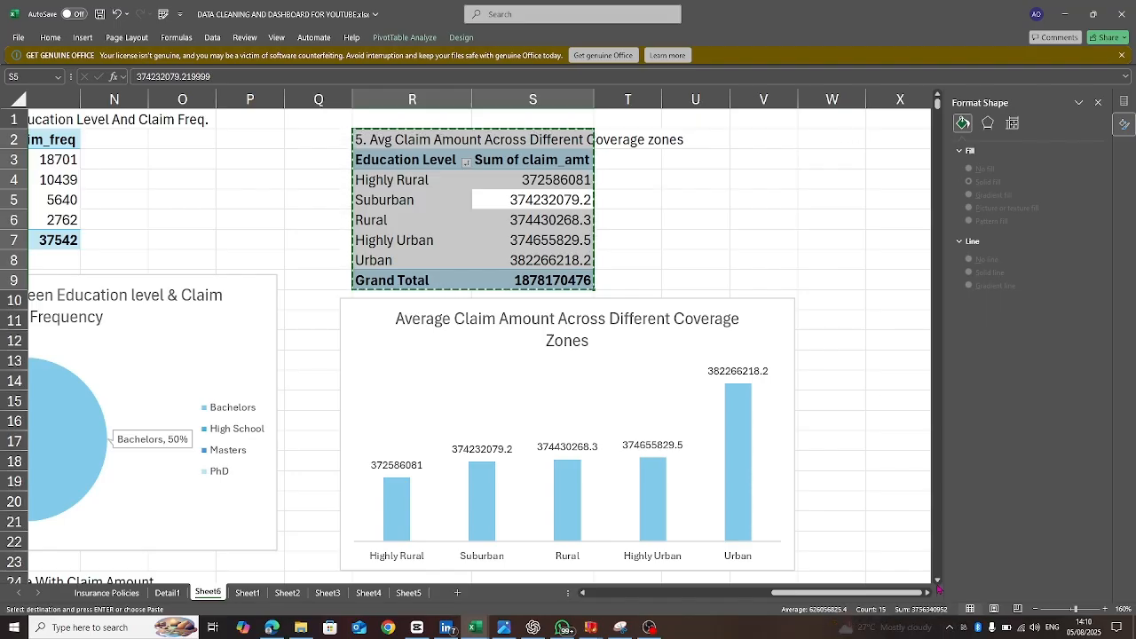
{"action": "scroll", "coordinate": [938, 584], "scroll_direction": "down", "scroll_amount": 5}
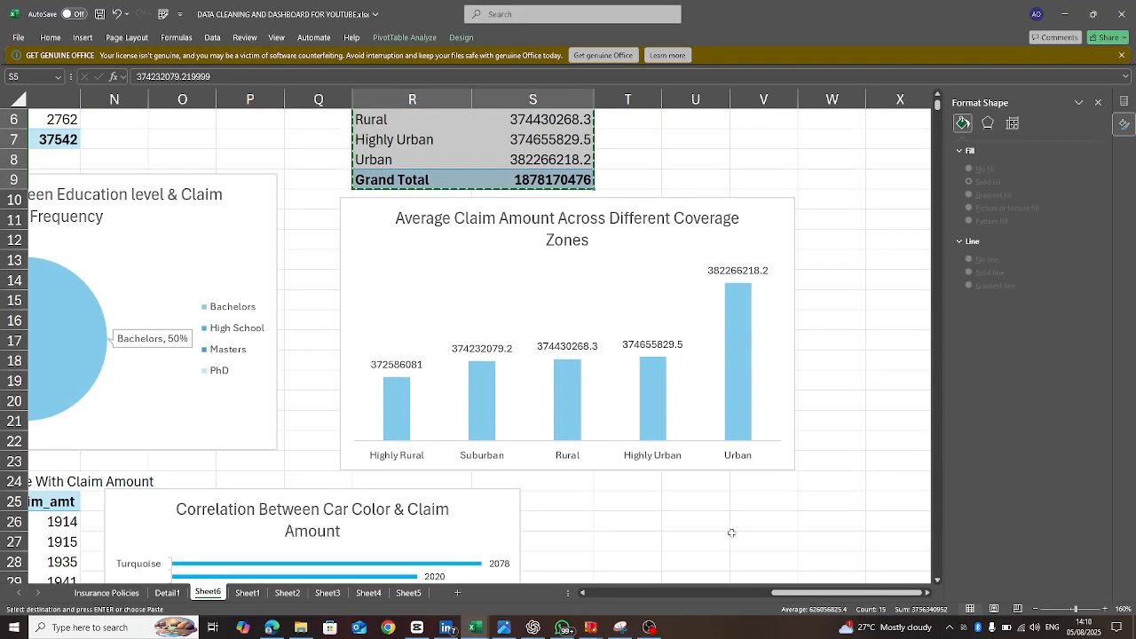
{"action": "left_click", "coordinate": [680, 499]}
{"action": "key", "text": "ctrl+v"}
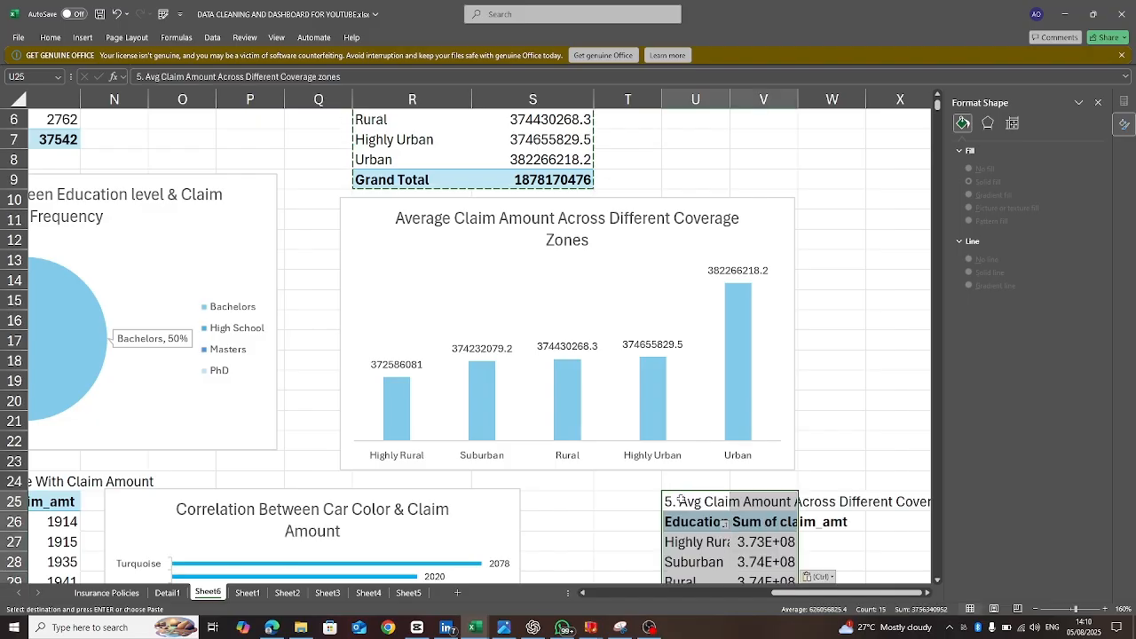
- Replace the pasted table's heading in U25 with "6. House Hold Amount"
{"action": "left_click", "coordinate": [734, 503]}
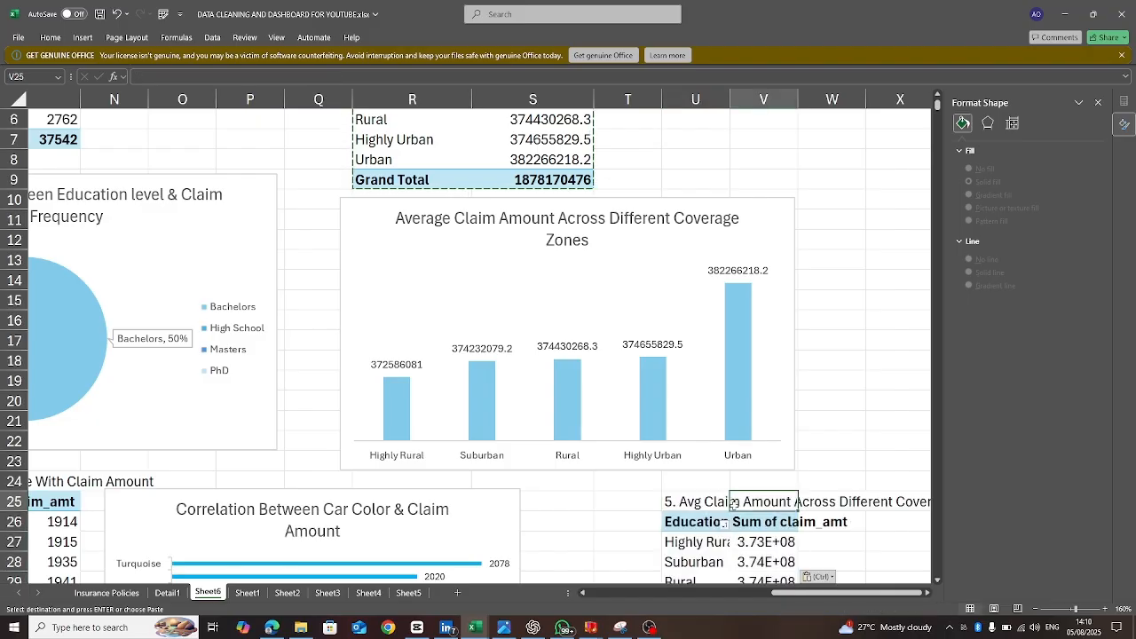
{"action": "left_click", "coordinate": [688, 501]}
{"action": "key", "text": "BackSpace"}
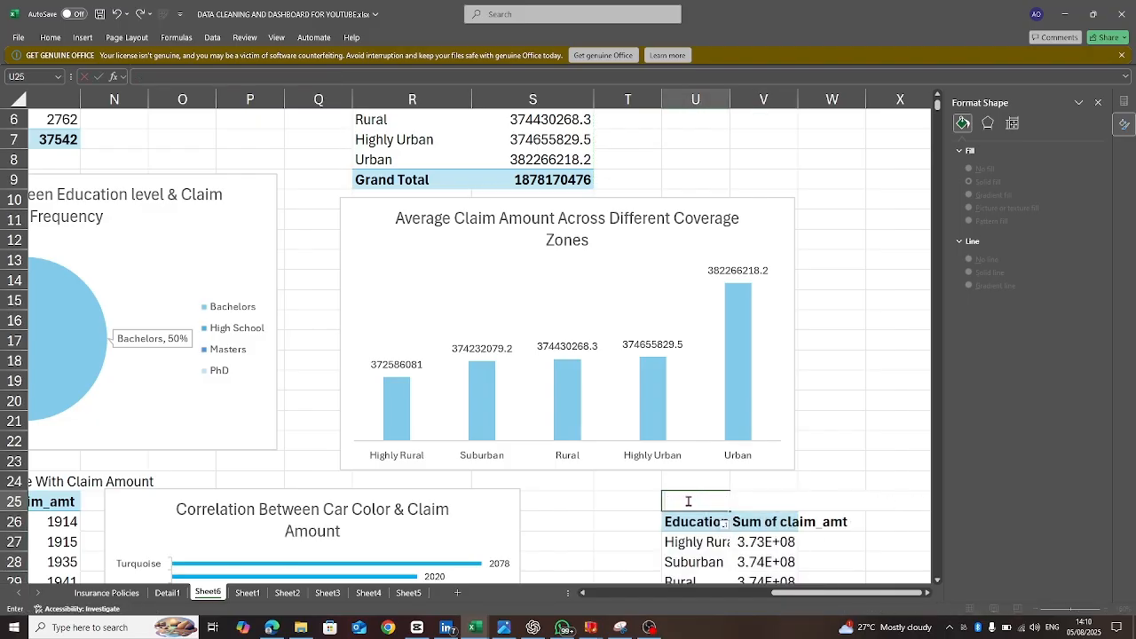
{"action": "type", "text": "6. House Hold"}
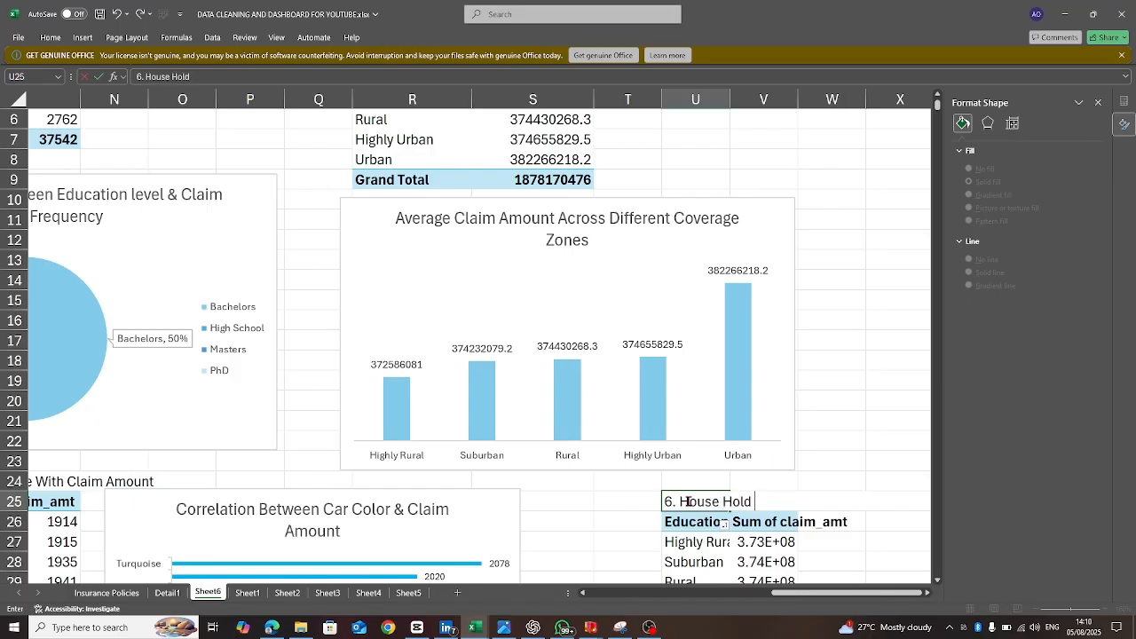
{"action": "type", "text": " Amount"}
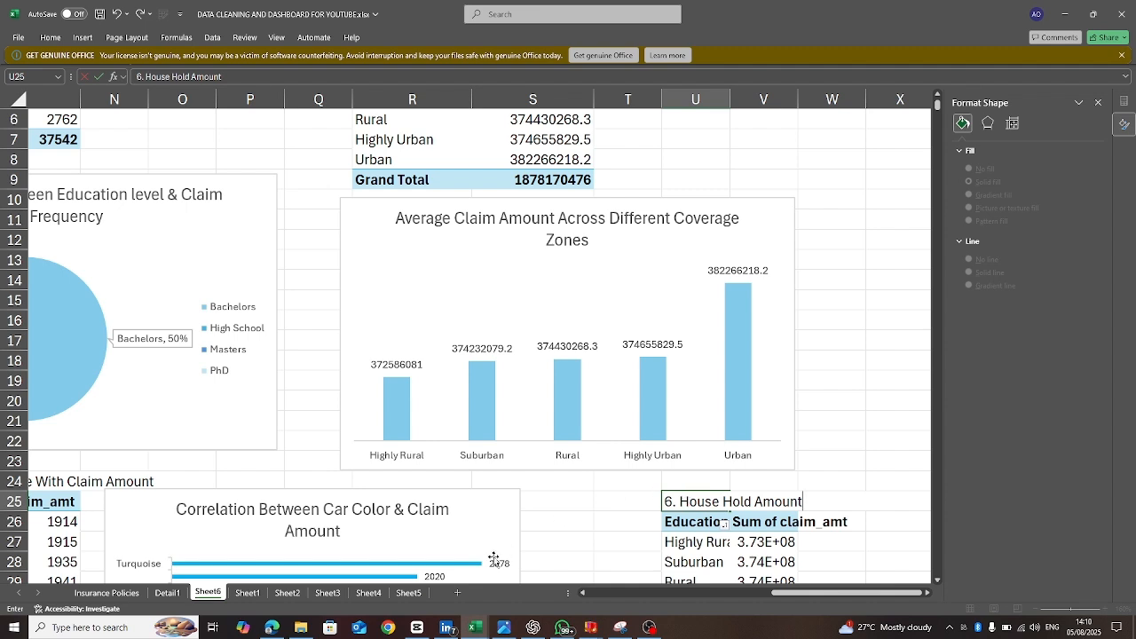
- Check the wording of question 6 in the questions PDF and change the U25 heading to "6. House Hold Income Relationship"
{"action": "left_click", "coordinate": [272, 628]}
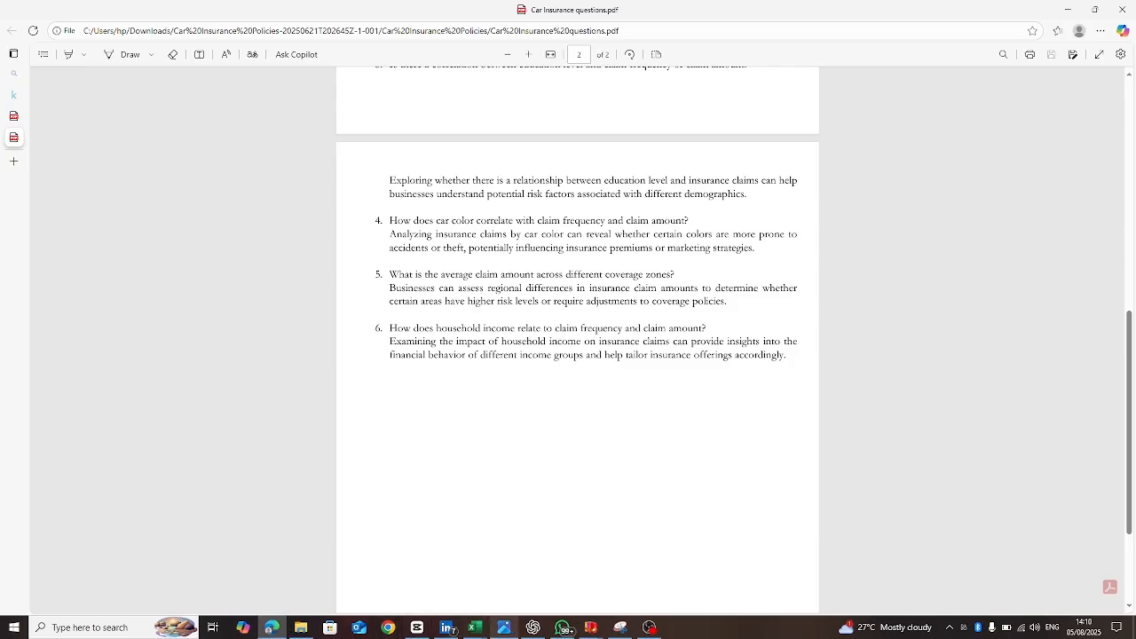
{"action": "left_click", "coordinate": [470, 631]}
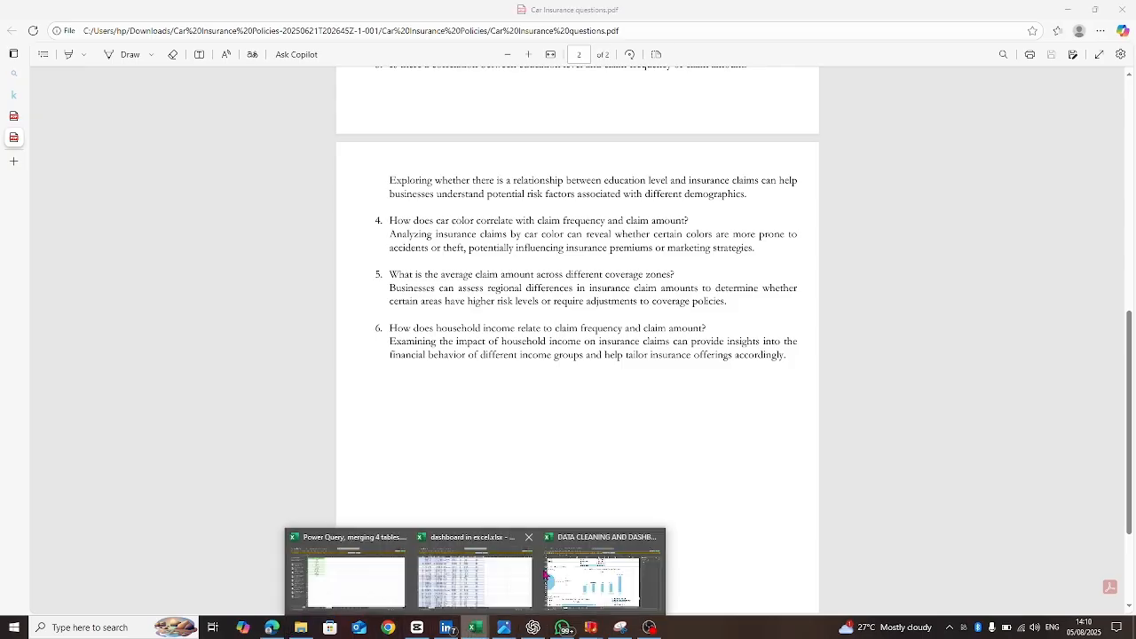
{"action": "left_click", "coordinate": [593, 581]}
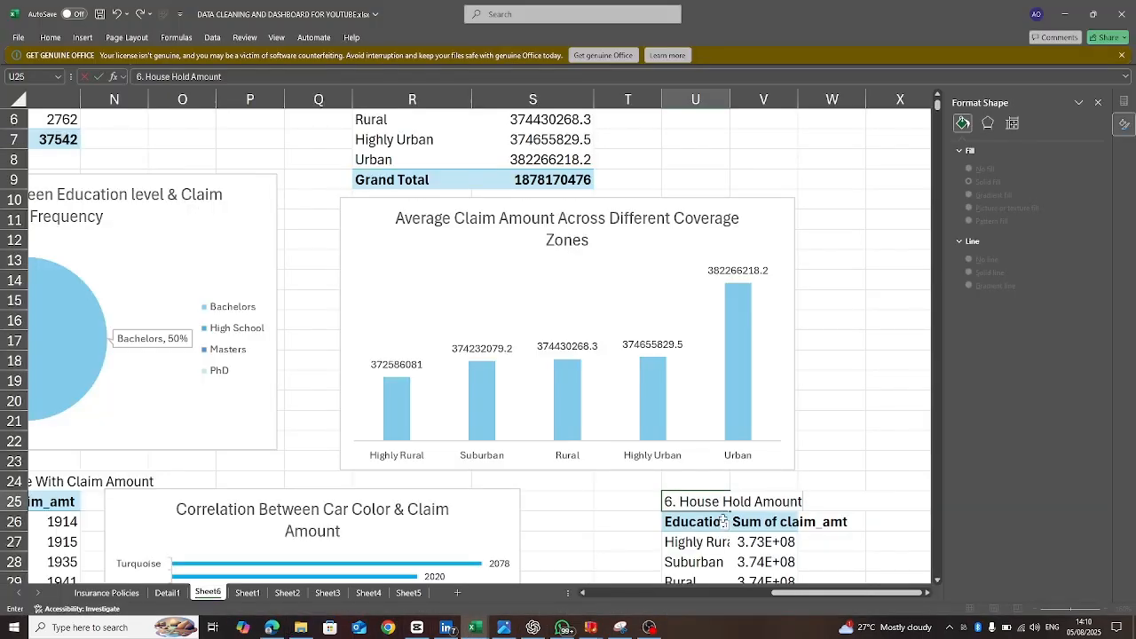
{"action": "key", "text": "BackSpace"}
{"action": "key", "text": "BackSpace"}
{"action": "key", "text": "BackSpace"}
{"action": "key", "text": "BackSpace"}
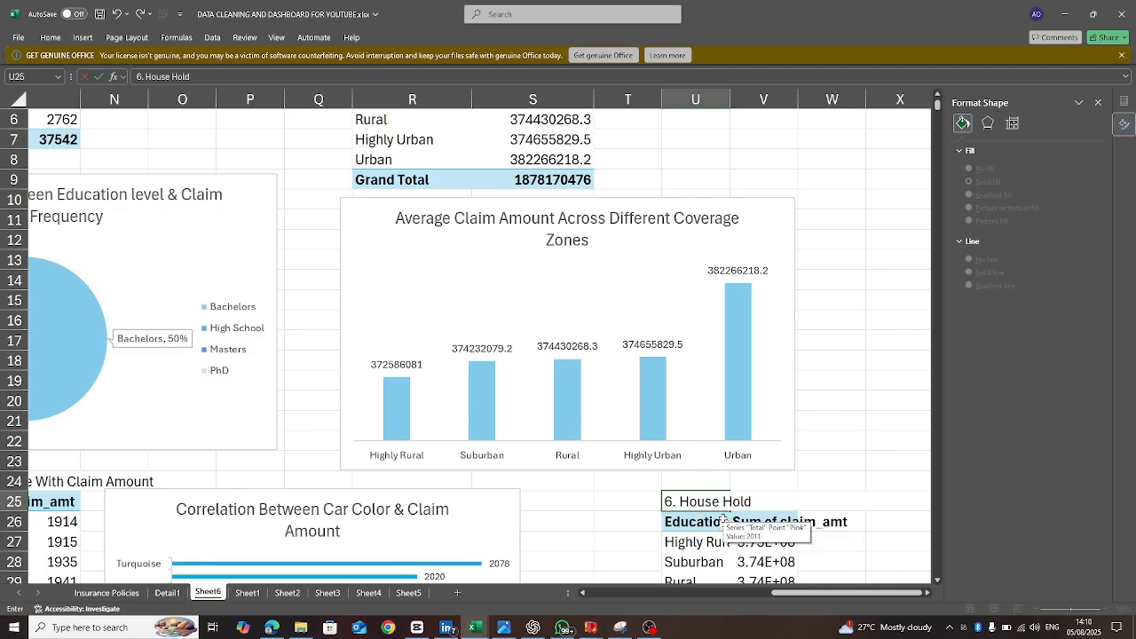
{"action": "type", "text": "Icome"}
{"action": "key", "text": "BackSpace"}
{"action": "key", "text": "BackSpace"}
{"action": "key", "text": "BackSpace"}
{"action": "type", "text": "ncome Relation"}
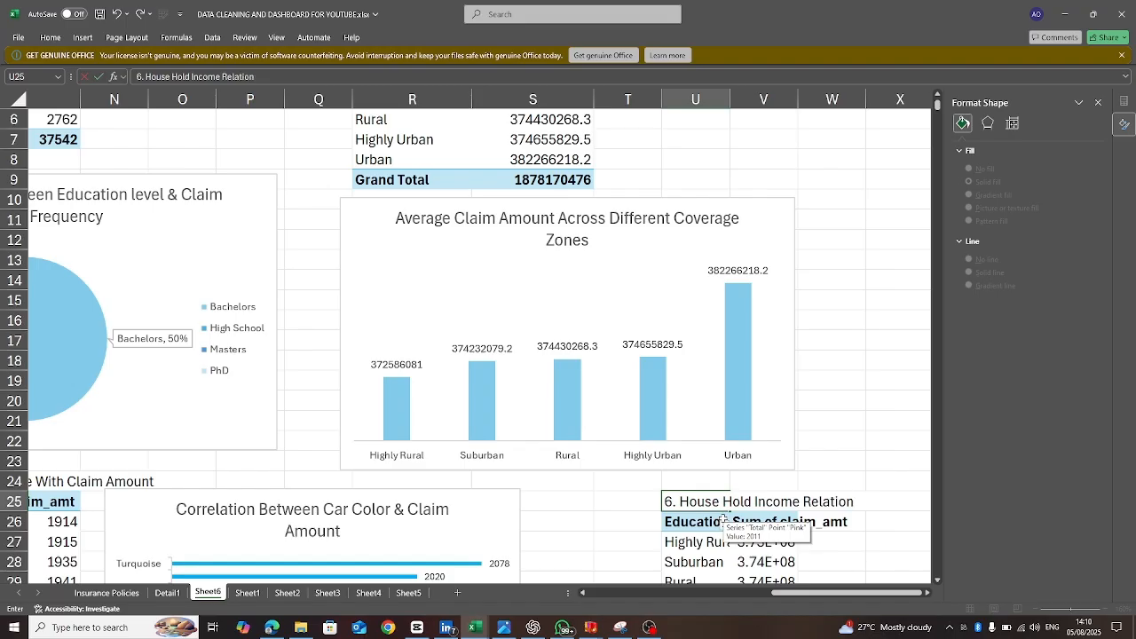
{"action": "type", "text": "ship"}
- Complete the question 6 heading by appending "With Claim Frequency and Claim Amount"
{"action": "type", "text": " Wi"}
{"action": "type", "text": "th Cliam"}
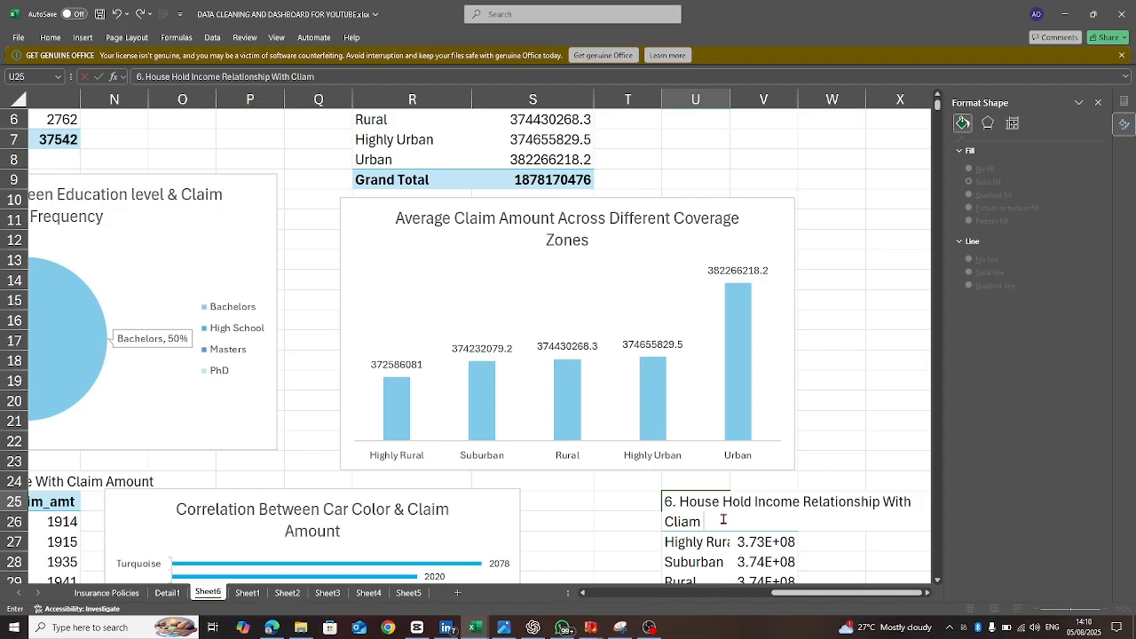
{"action": "key", "text": "BackSpace"}
{"action": "key", "text": "BackSpace"}
{"action": "key", "text": "BackSpace"}
{"action": "key", "text": "BackSpace"}
{"action": "type", "text": "aim Frqu"}
{"action": "key", "text": "BackSpace"}
{"action": "key", "text": "BackSpace"}
{"action": "type", "text": "eqy"}
{"action": "key", "text": "BackSpace"}
{"action": "type", "text": "en"}
{"action": "key", "text": "BackSpace"}
{"action": "key", "text": "BackSpace"}
{"action": "type", "text": "ue"}
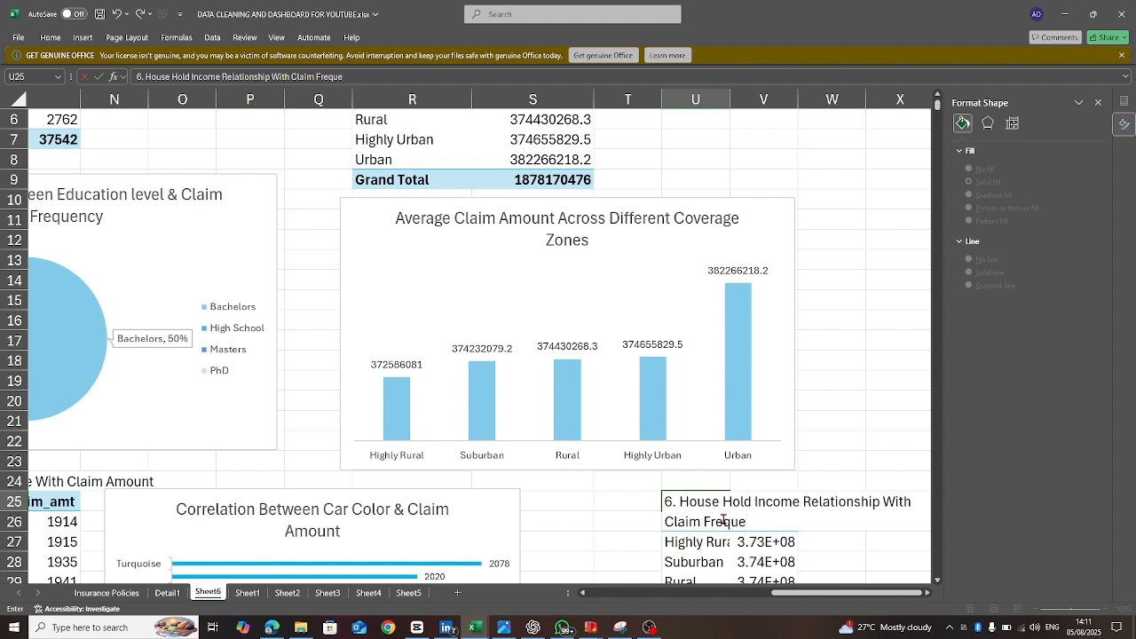
{"action": "type", "text": "ncy and Claim AMount"}
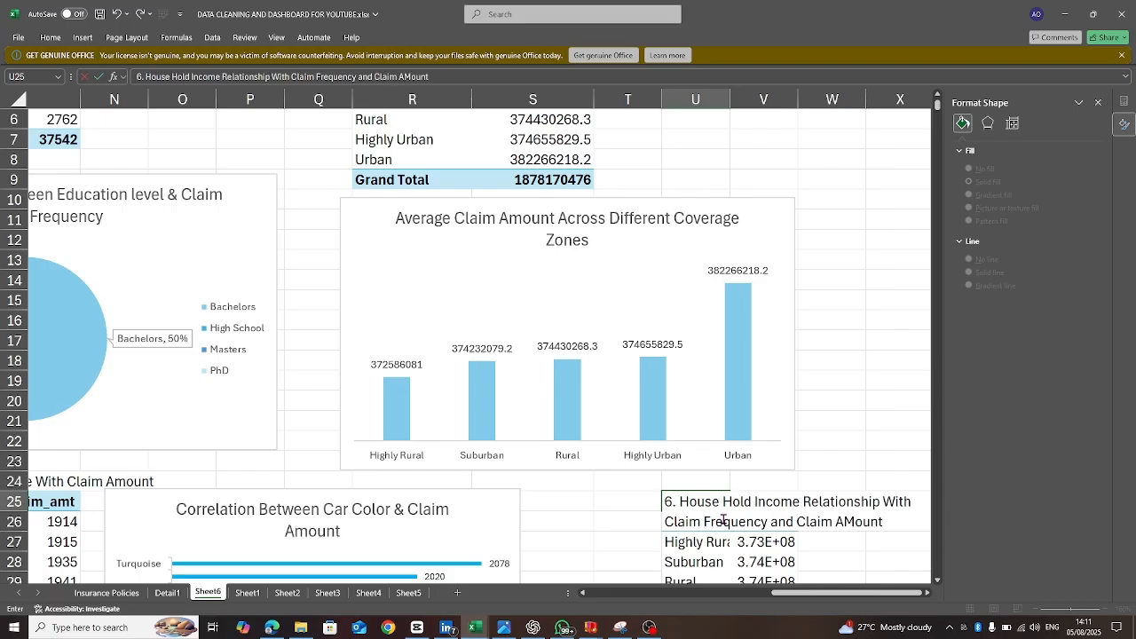
{"action": "key", "text": "Return"}
- Display the field list for the question 6 pivot table and remove the coverage_zone field from its rows
{"action": "left_click", "coordinate": [698, 541]}
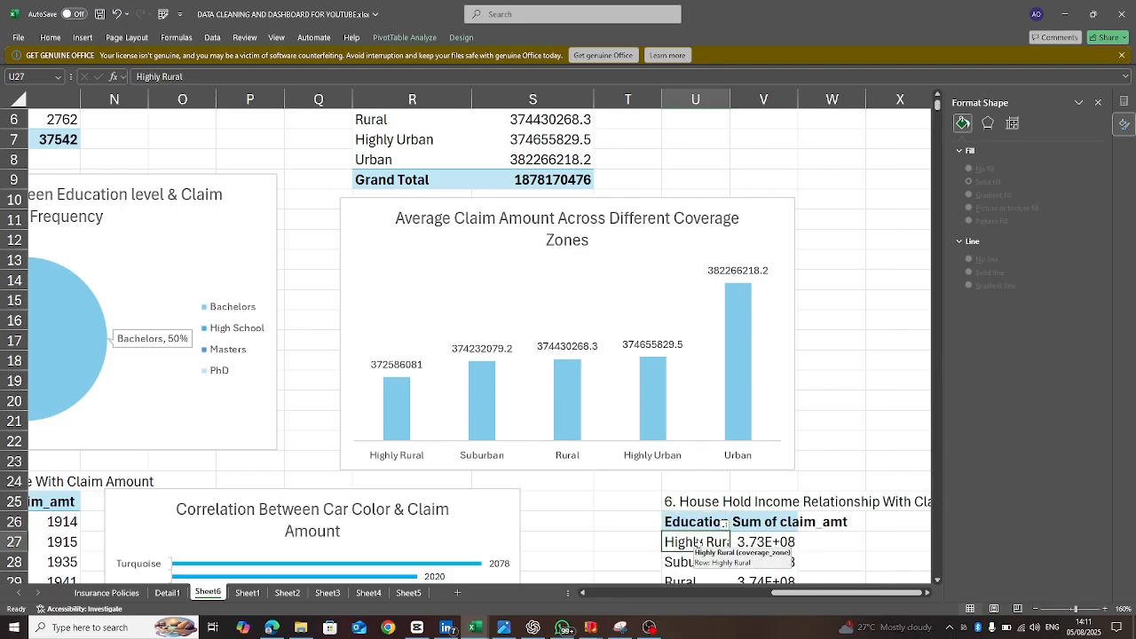
{"action": "left_click", "coordinate": [1125, 104]}
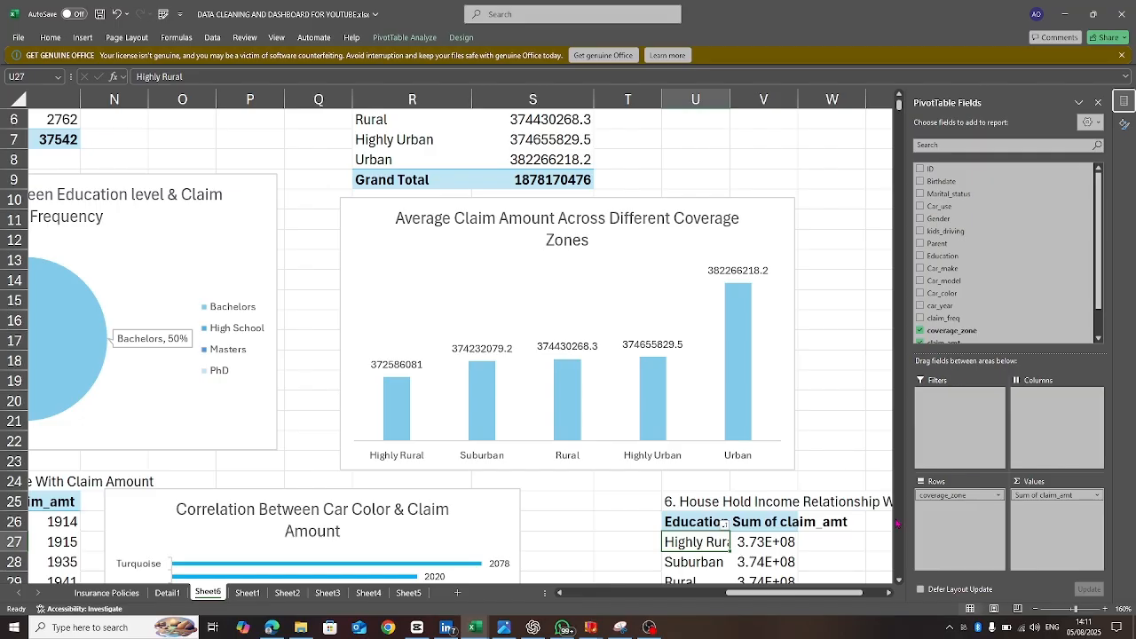
{"action": "scroll", "coordinate": [899, 584], "scroll_direction": "down", "scroll_amount": 2}
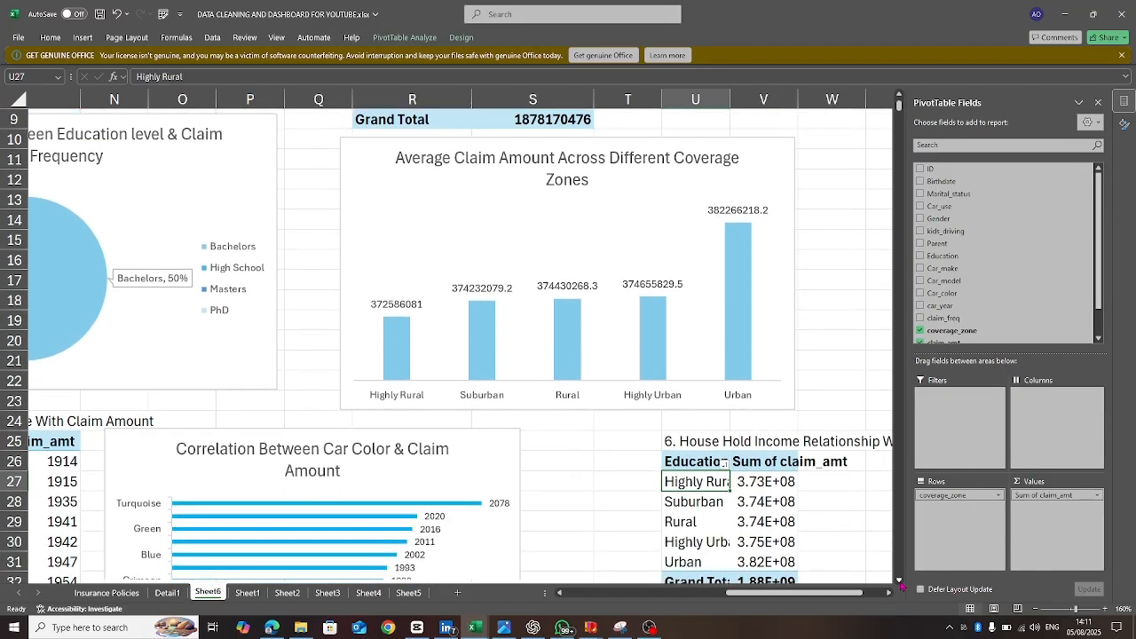
{"action": "scroll", "coordinate": [900, 584], "scroll_direction": "down", "scroll_amount": 1}
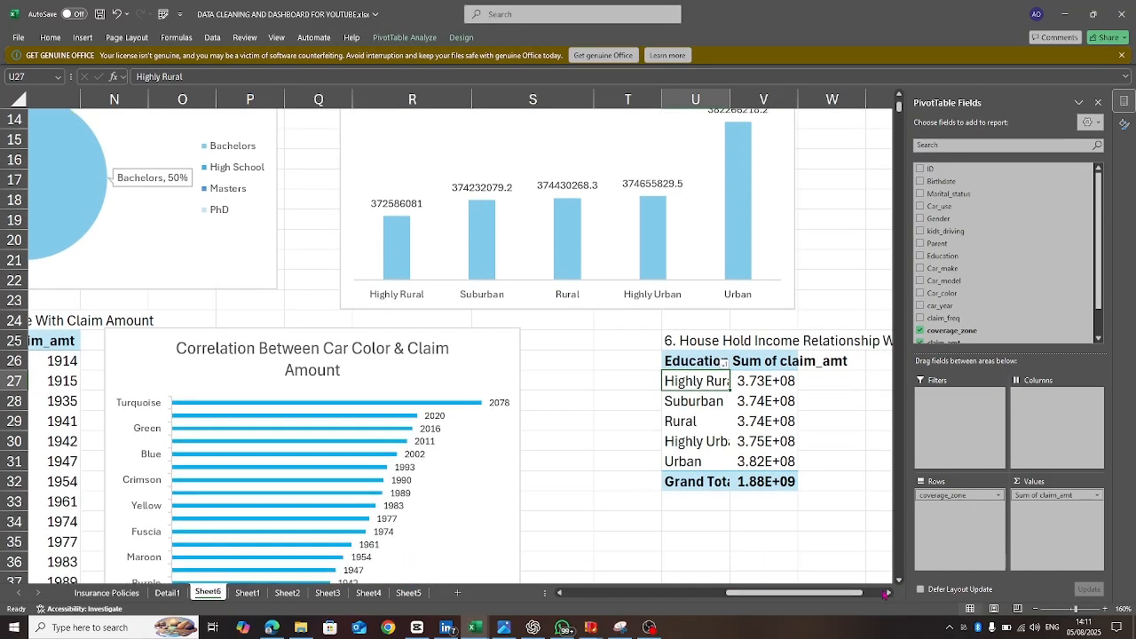
{"action": "left_click", "coordinate": [887, 593]}
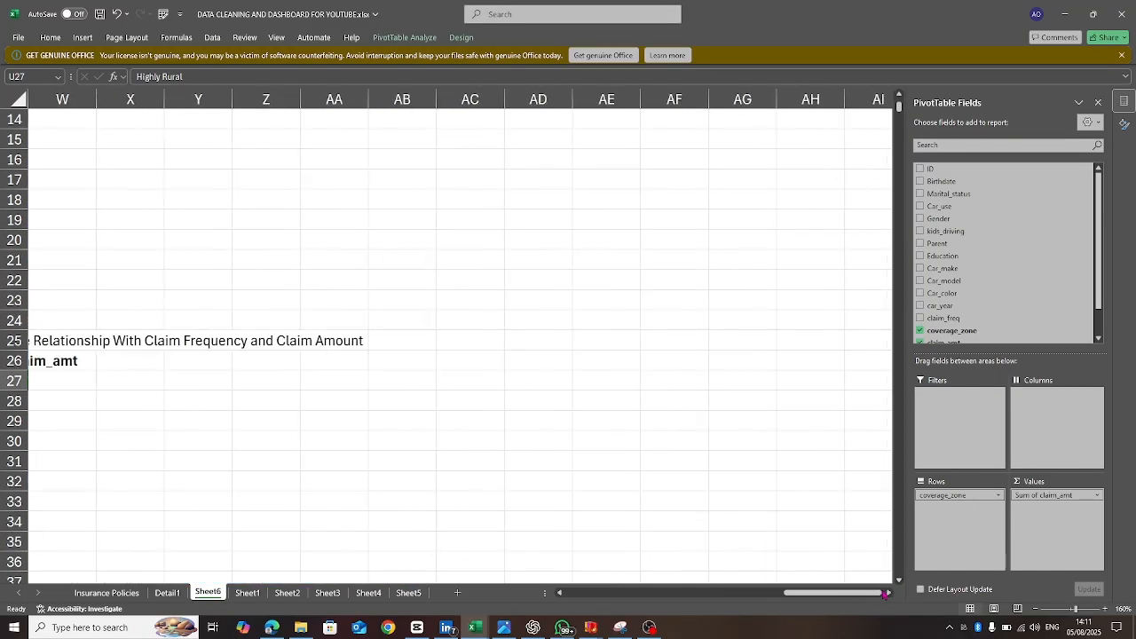
{"action": "left_click", "coordinate": [560, 596]}
{"action": "left_click", "coordinate": [560, 596]}
{"action": "left_click", "coordinate": [561, 596]}
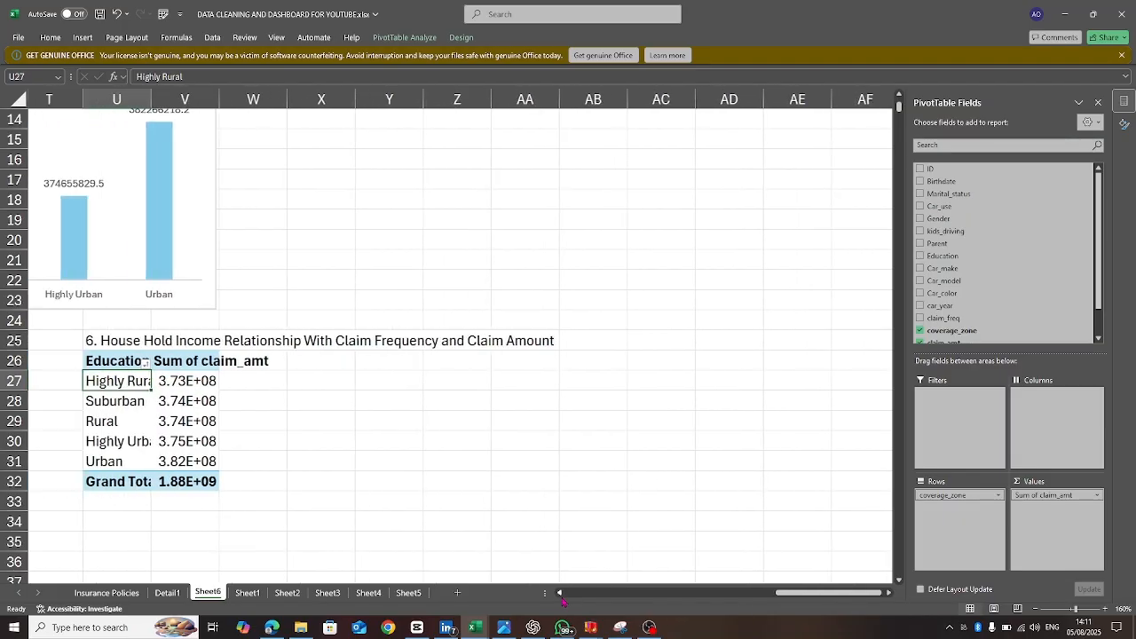
{"action": "left_click", "coordinate": [134, 407]}
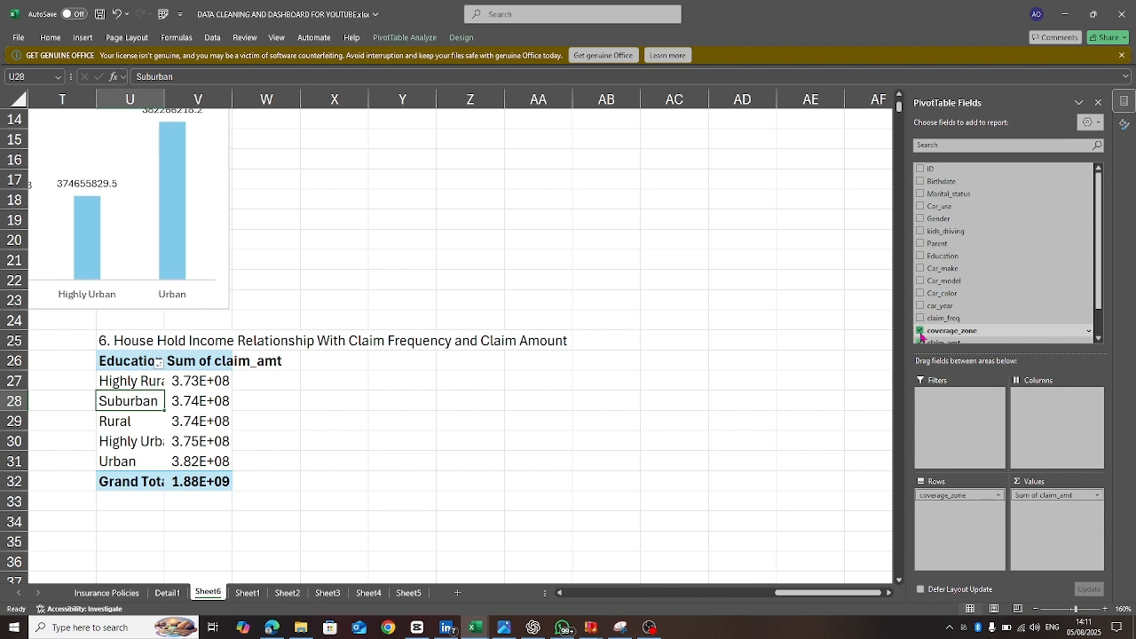
{"action": "left_click", "coordinate": [920, 332]}
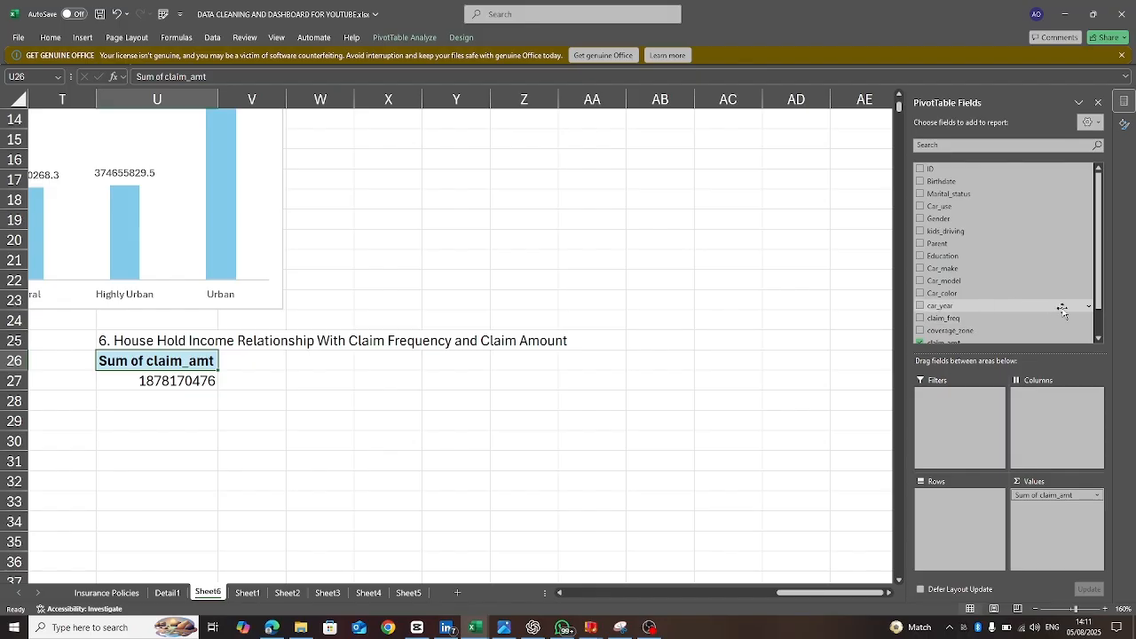
- Try household_income as the row field of the question 6 pivot table and remove it again
{"action": "left_click", "coordinate": [1099, 339]}
{"action": "left_click", "coordinate": [1099, 339]}
{"action": "left_click", "coordinate": [1099, 339]}
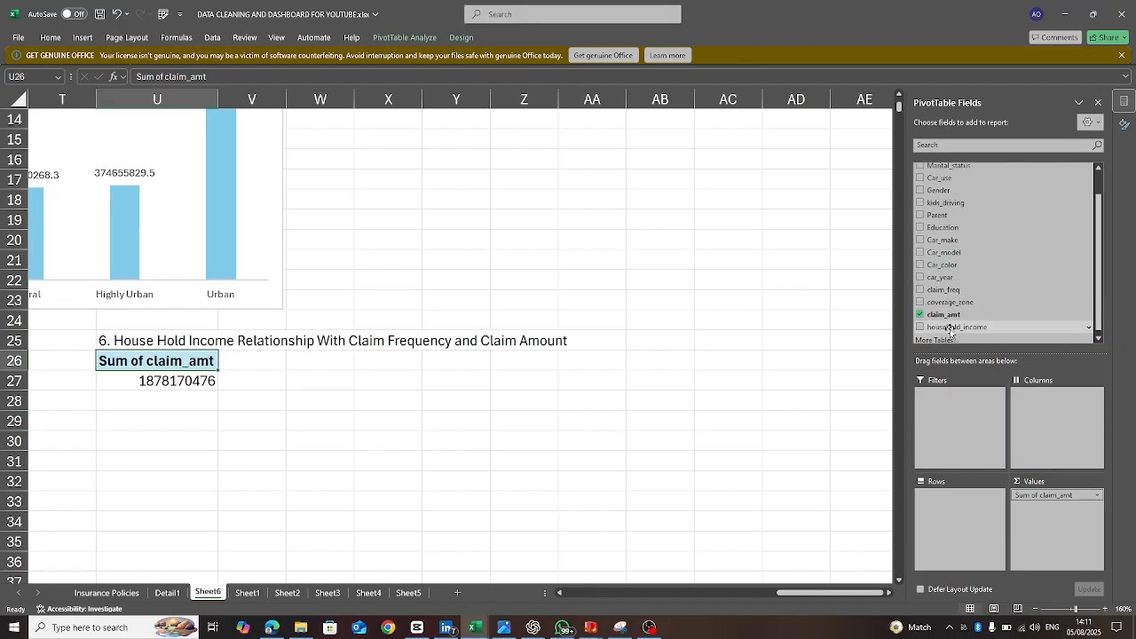
{"action": "left_click", "coordinate": [921, 327]}
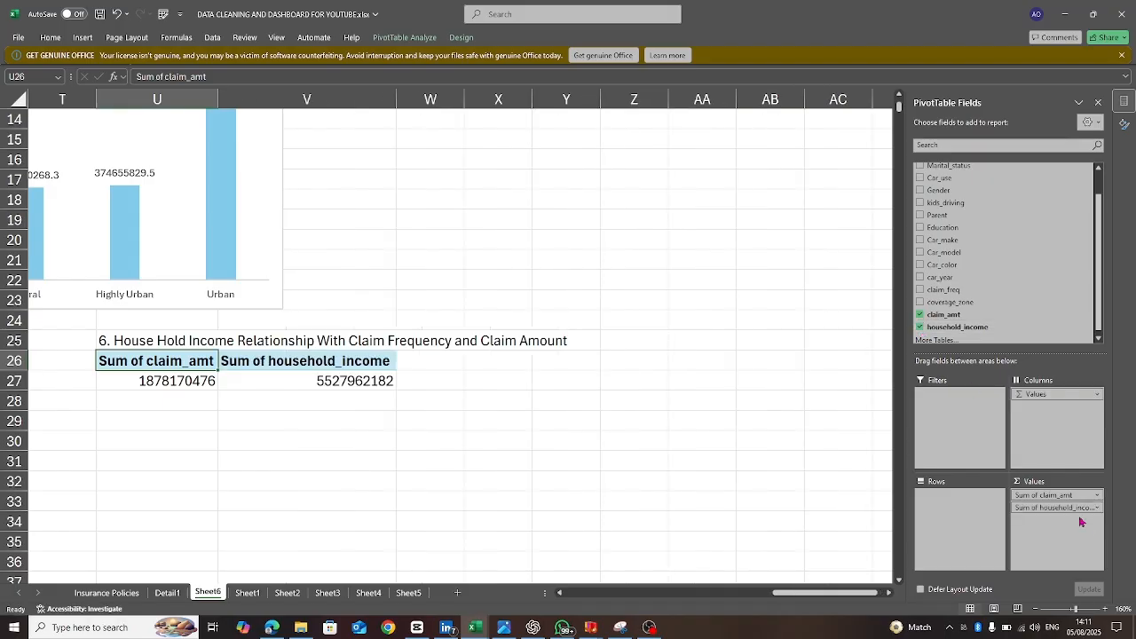
{"action": "left_click_drag", "start_coordinate": [1061, 508], "coordinate": [966, 501]}
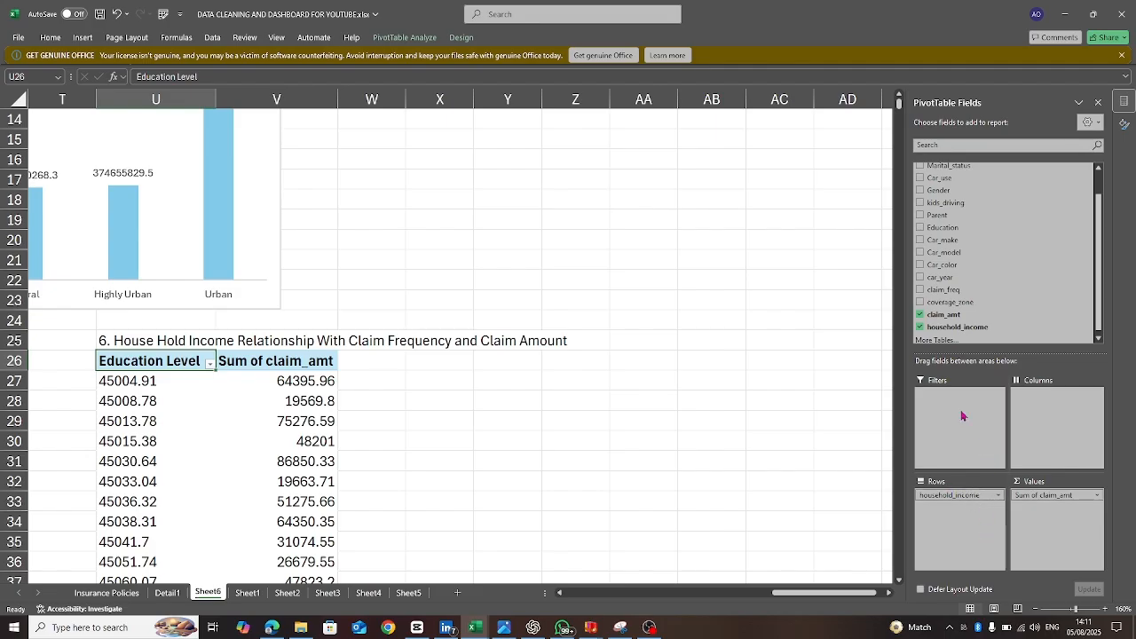
{"action": "left_click", "coordinate": [920, 328]}
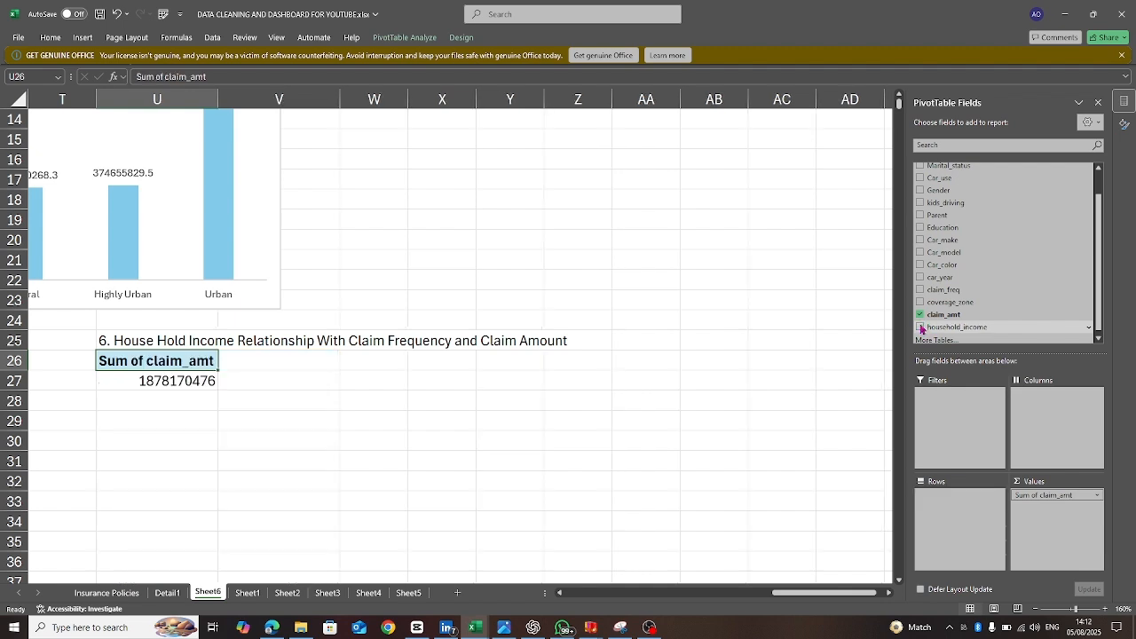
- Remove claim_amt from the question 6 pivot table and add household_income, claim_freq and claim_amt as summed values in that order
{"action": "left_click", "coordinate": [920, 315]}
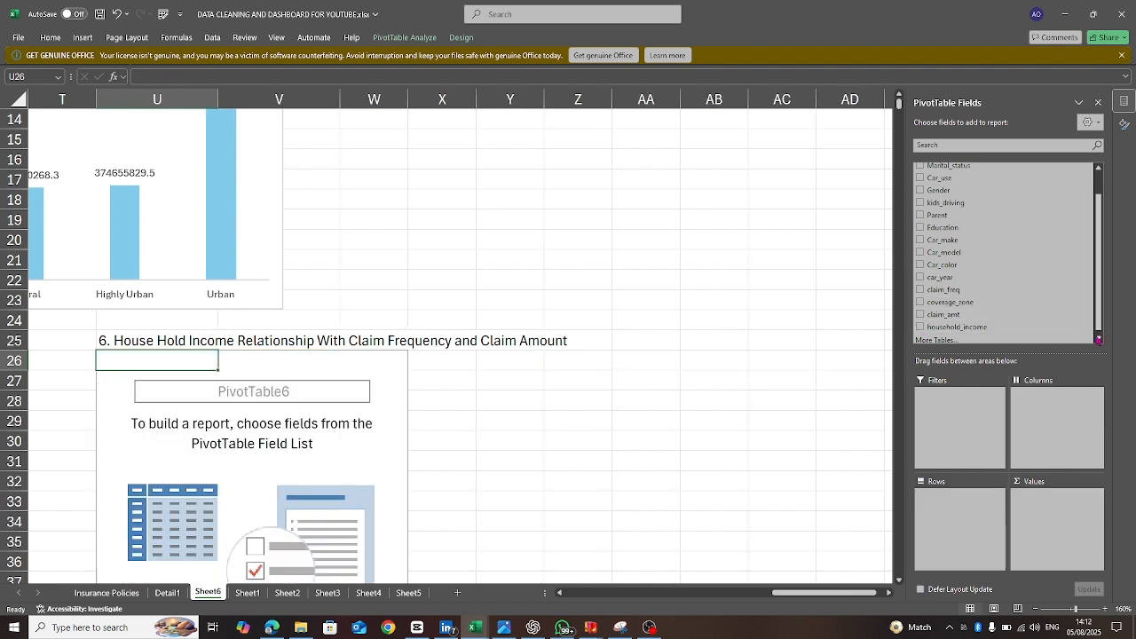
{"action": "left_click", "coordinate": [1099, 339]}
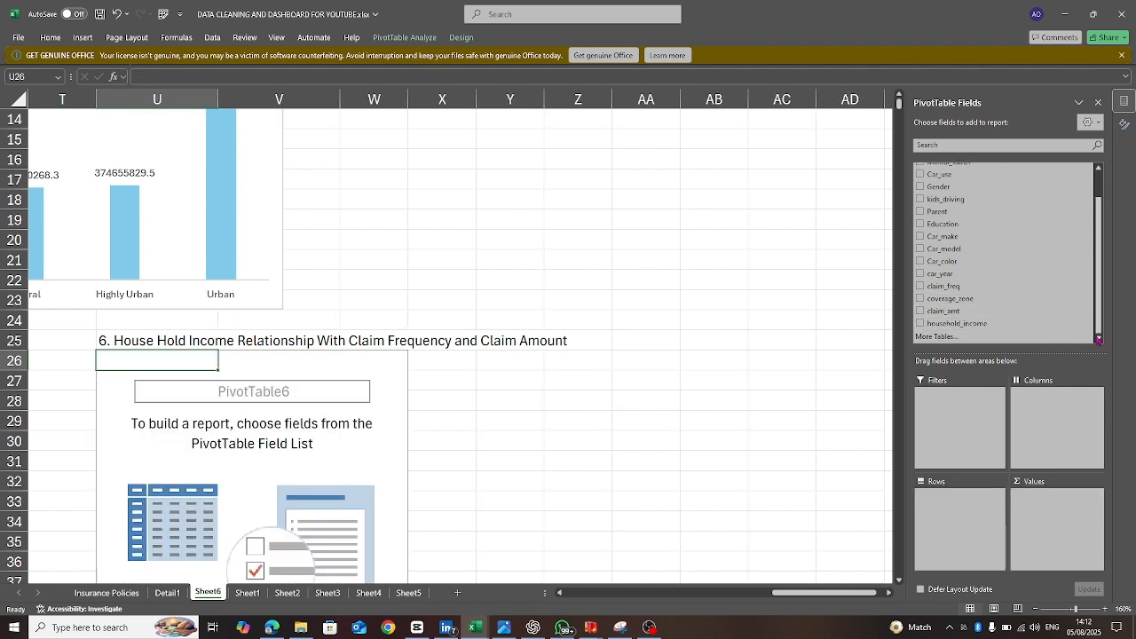
{"action": "left_click", "coordinate": [919, 325]}
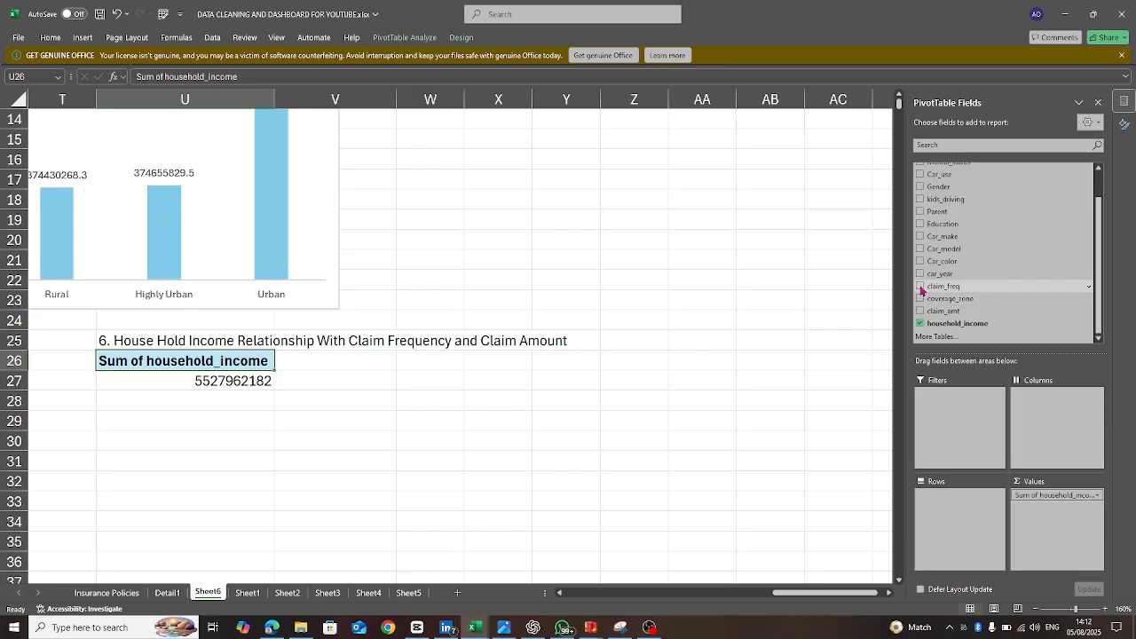
{"action": "left_click", "coordinate": [920, 287]}
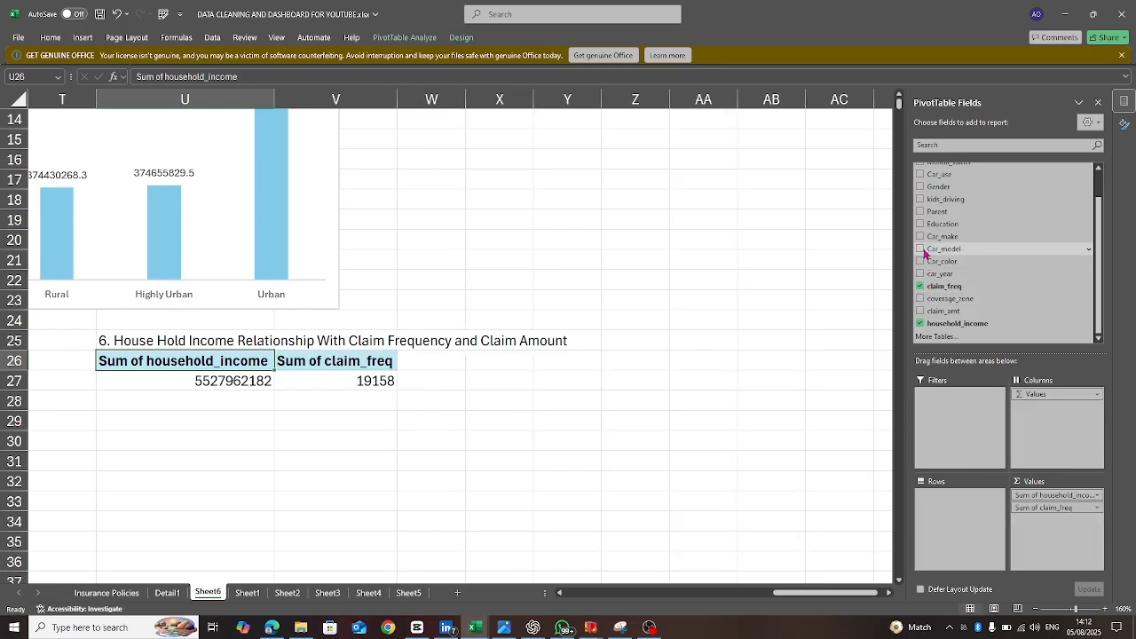
{"action": "left_click", "coordinate": [921, 311]}
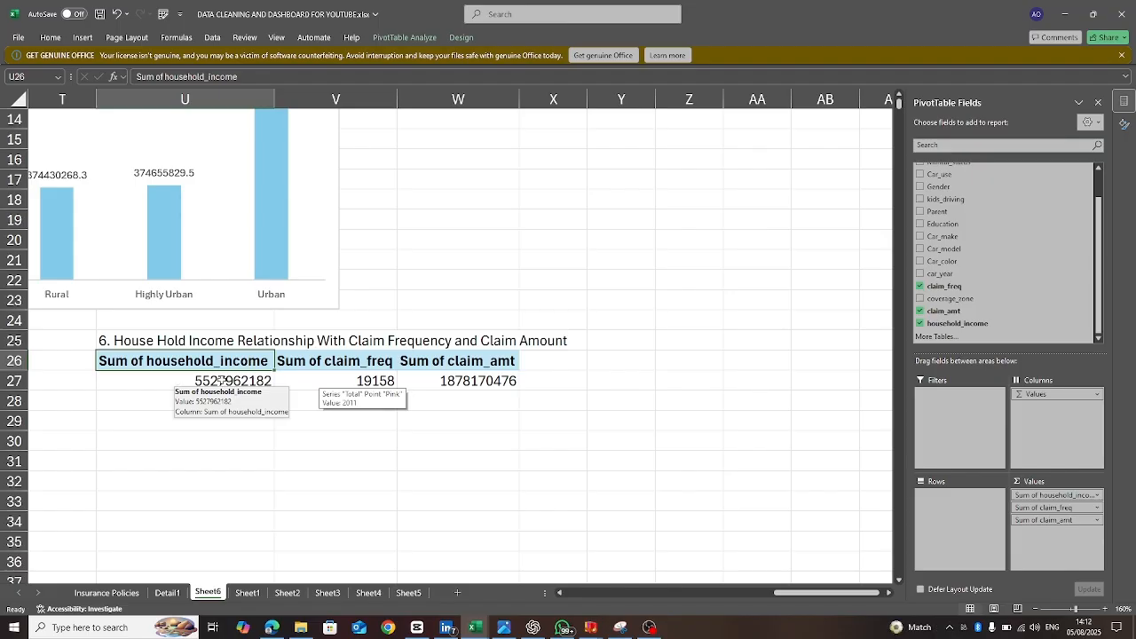
{"action": "left_click", "coordinate": [220, 383]}
{"action": "right_click", "coordinate": [220, 385]}
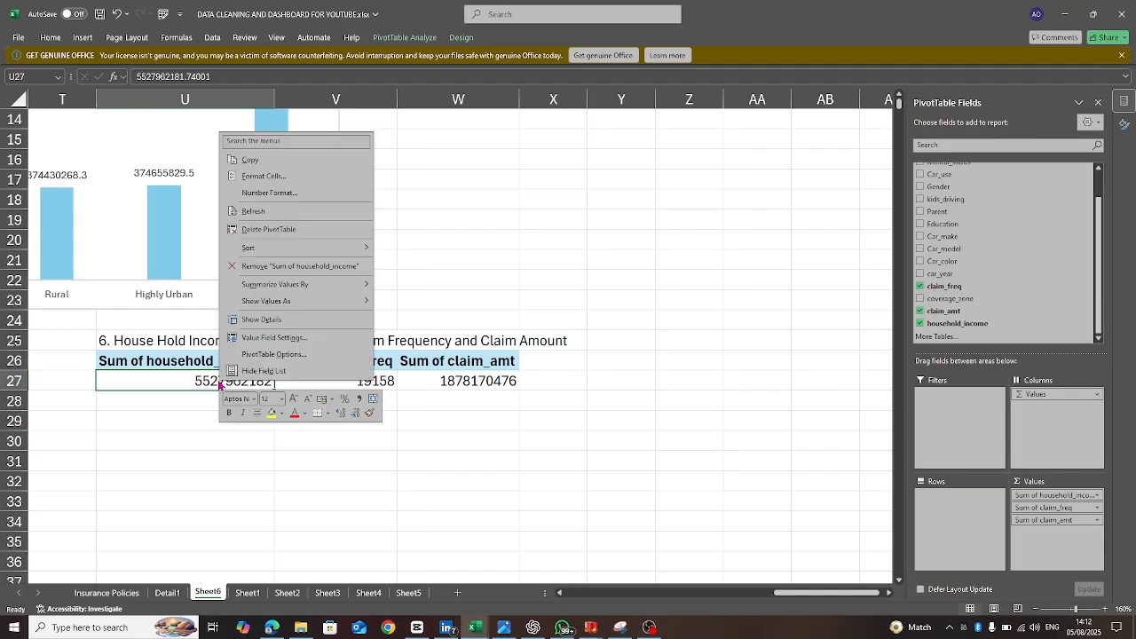
{"action": "left_click", "coordinate": [286, 339]}
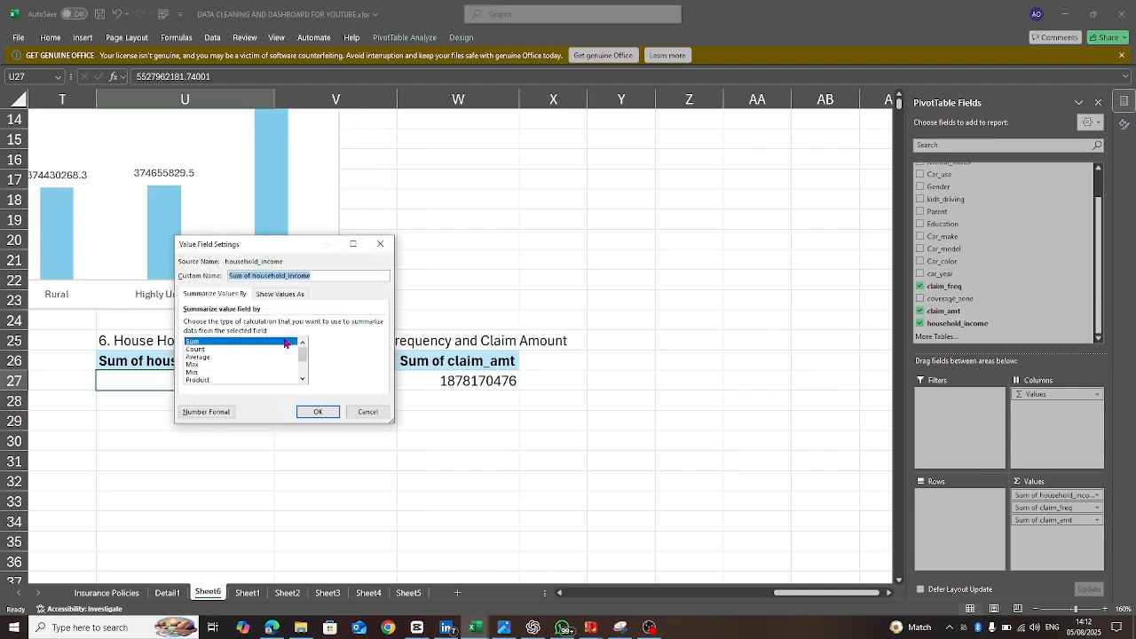
{"action": "left_click", "coordinate": [197, 414]}
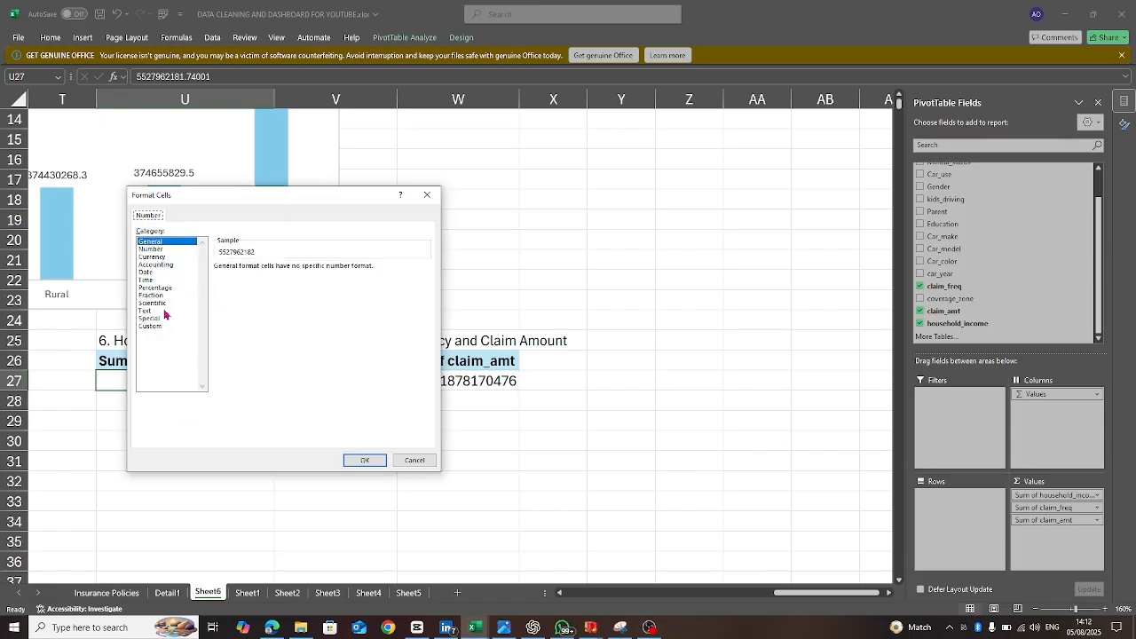
{"action": "left_click", "coordinate": [158, 328]}
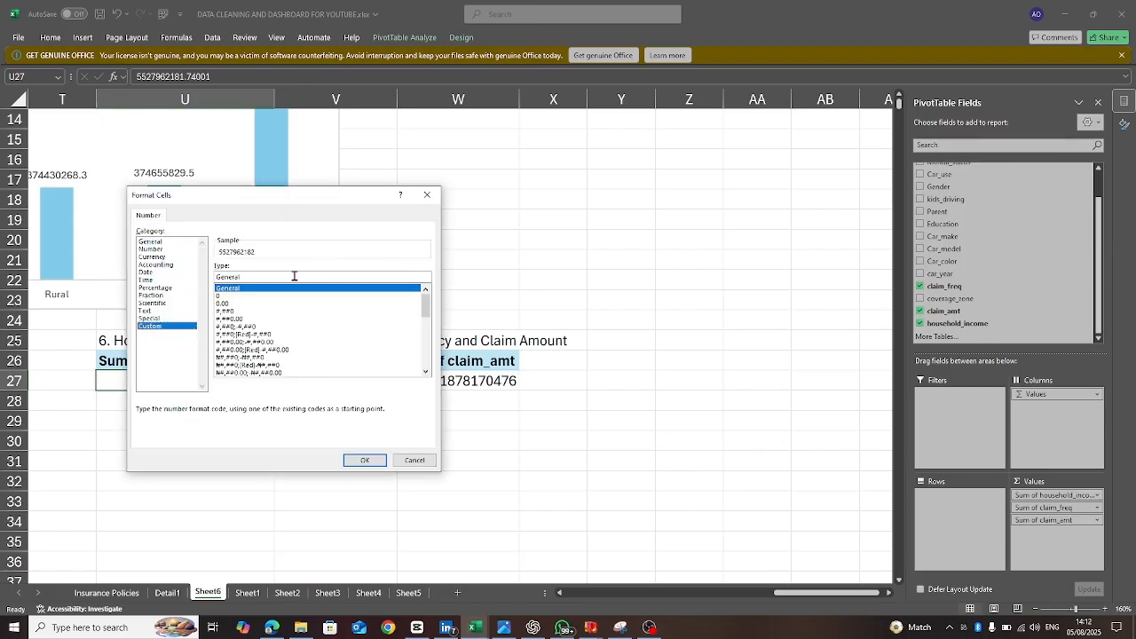
{"action": "left_click", "coordinate": [241, 279]}
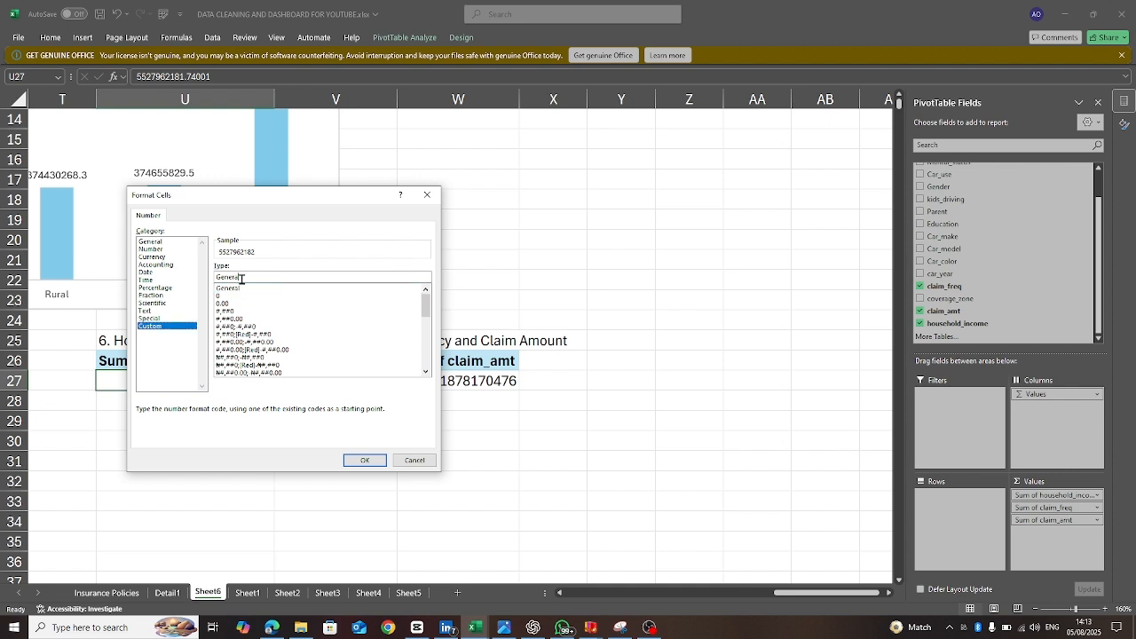
{"action": "key", "text": "BackSpace"}
{"action": "key", "text": "BackSpace"}
{"action": "key", "text": "BackSpace"}
{"action": "type", "text": "="}
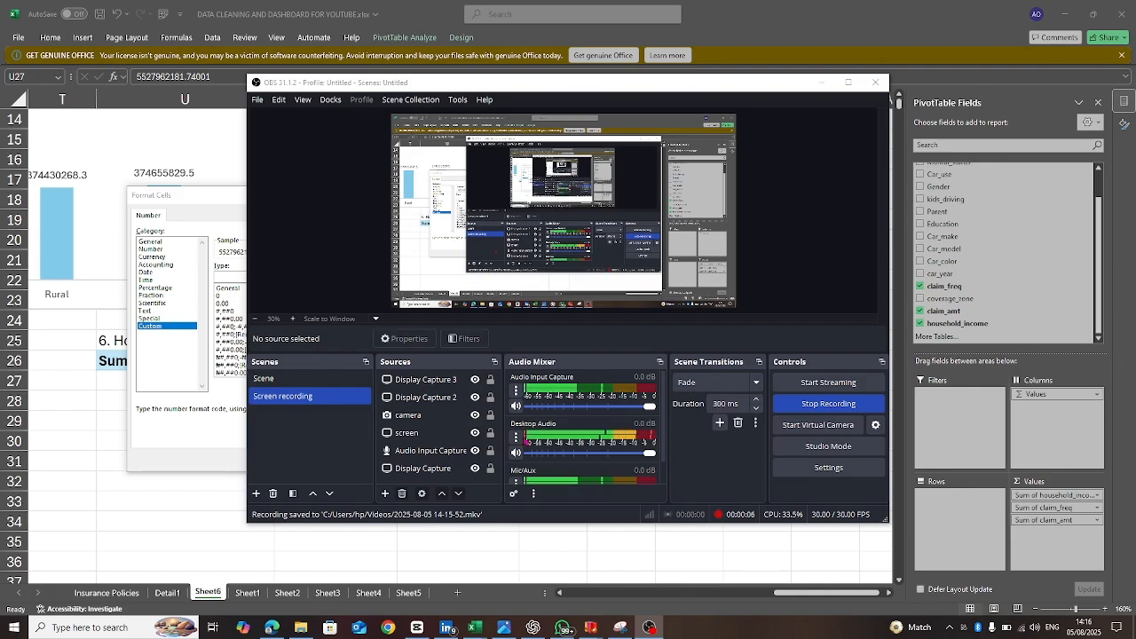
{"action": "left_click", "coordinate": [823, 82]}
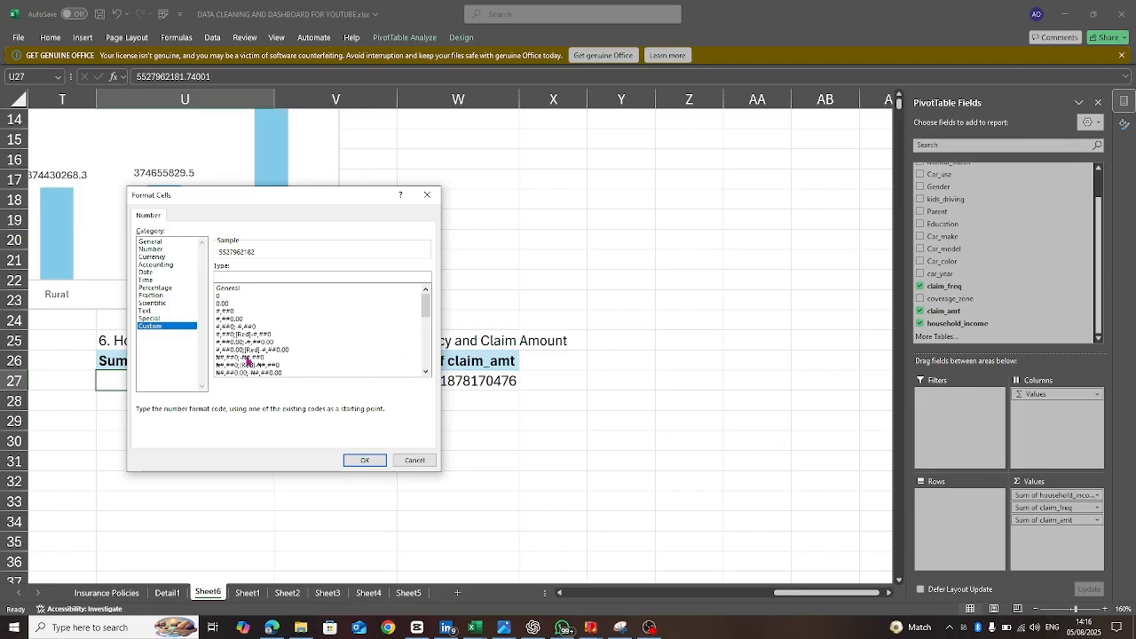
{"action": "left_click", "coordinate": [435, 197]}
{"action": "left_click", "coordinate": [315, 412]}
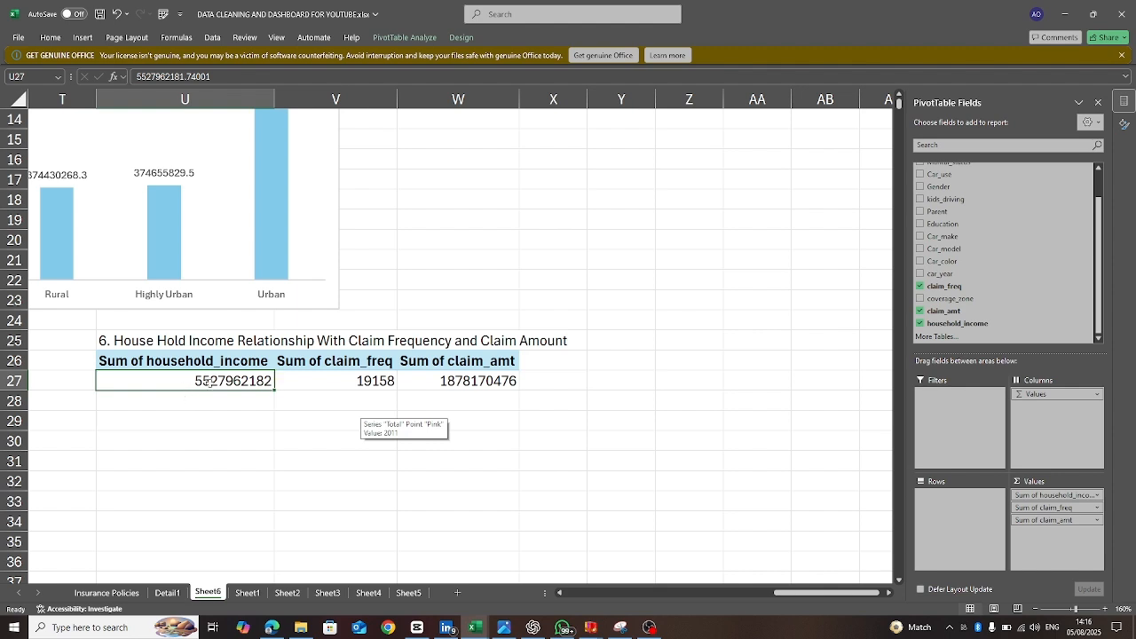
{"action": "right_click", "coordinate": [212, 388]}
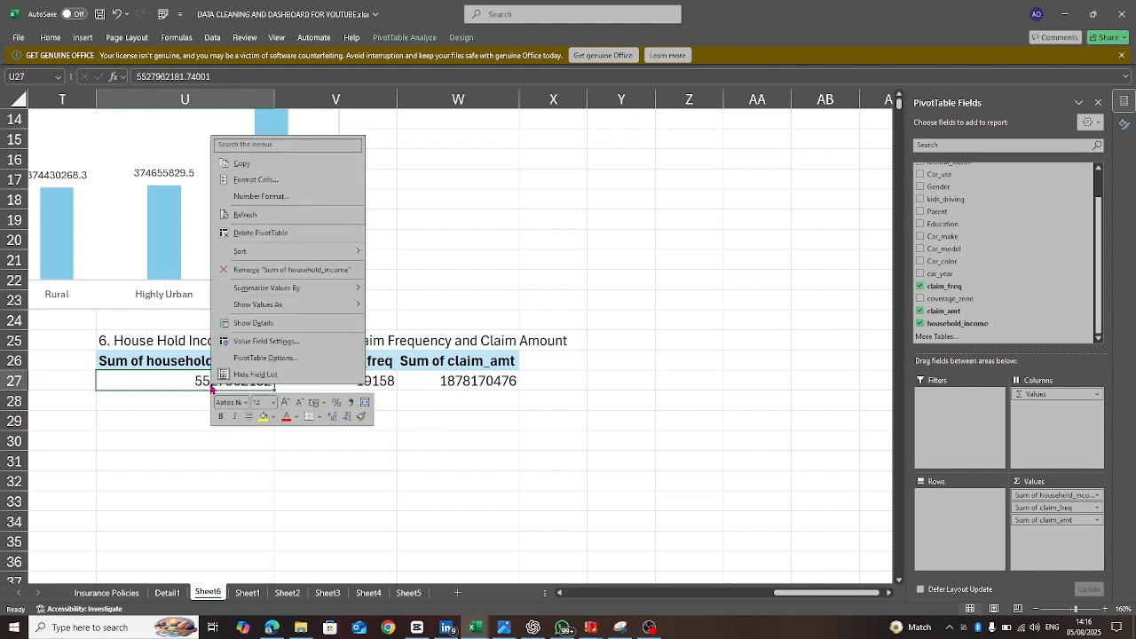
{"action": "left_click", "coordinate": [291, 346]}
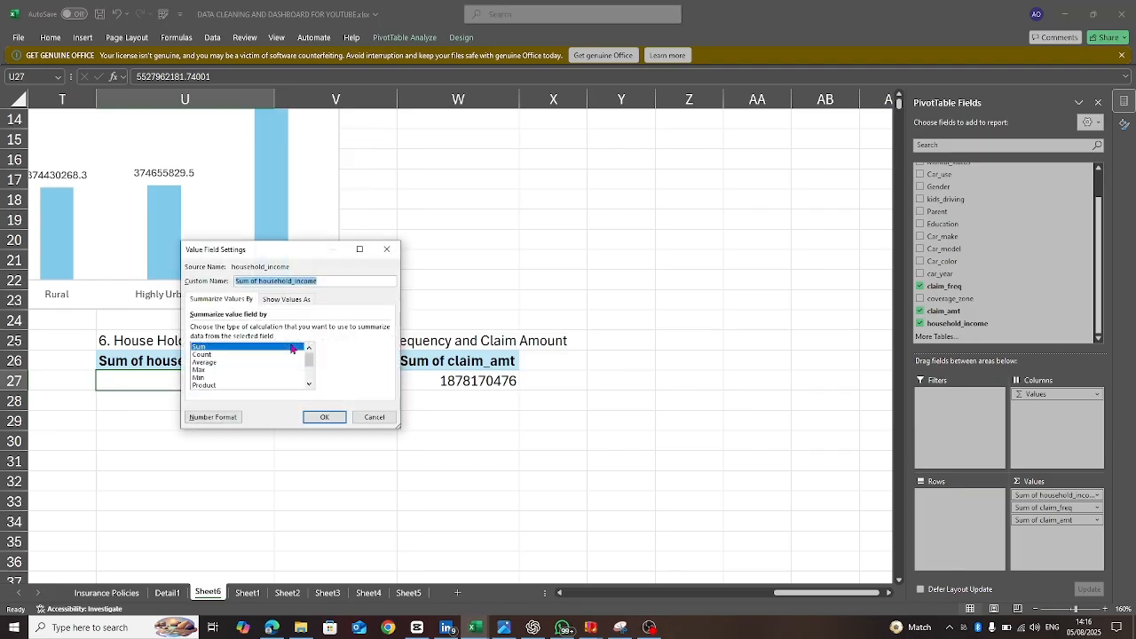
{"action": "left_click", "coordinate": [214, 425]}
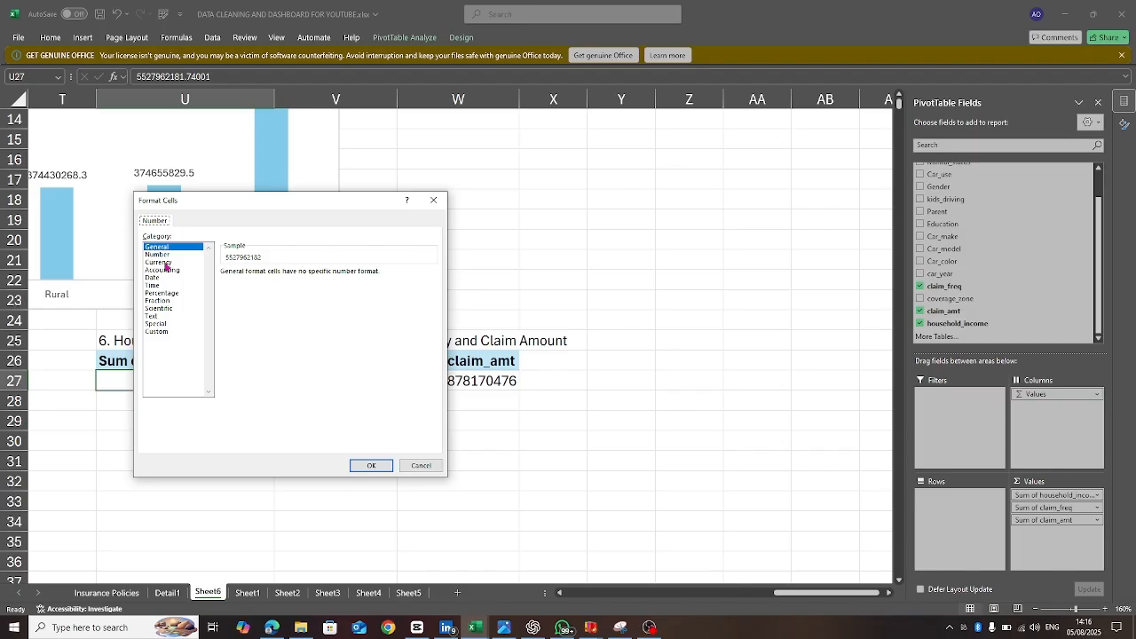
{"action": "left_click", "coordinate": [157, 333]}
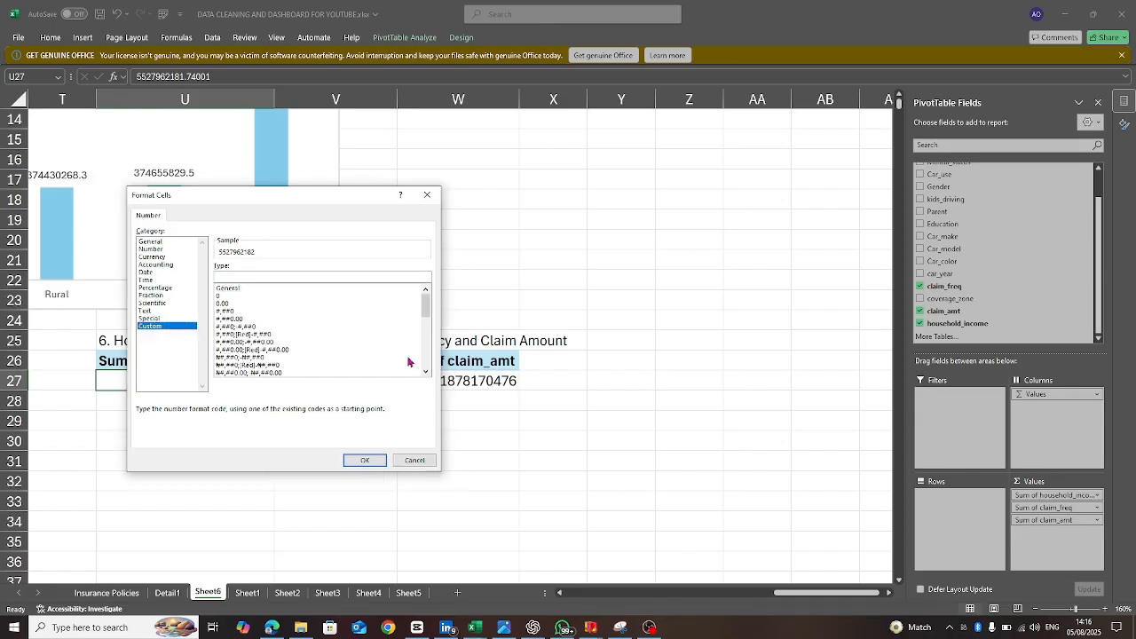
{"action": "left_click", "coordinate": [427, 196]}
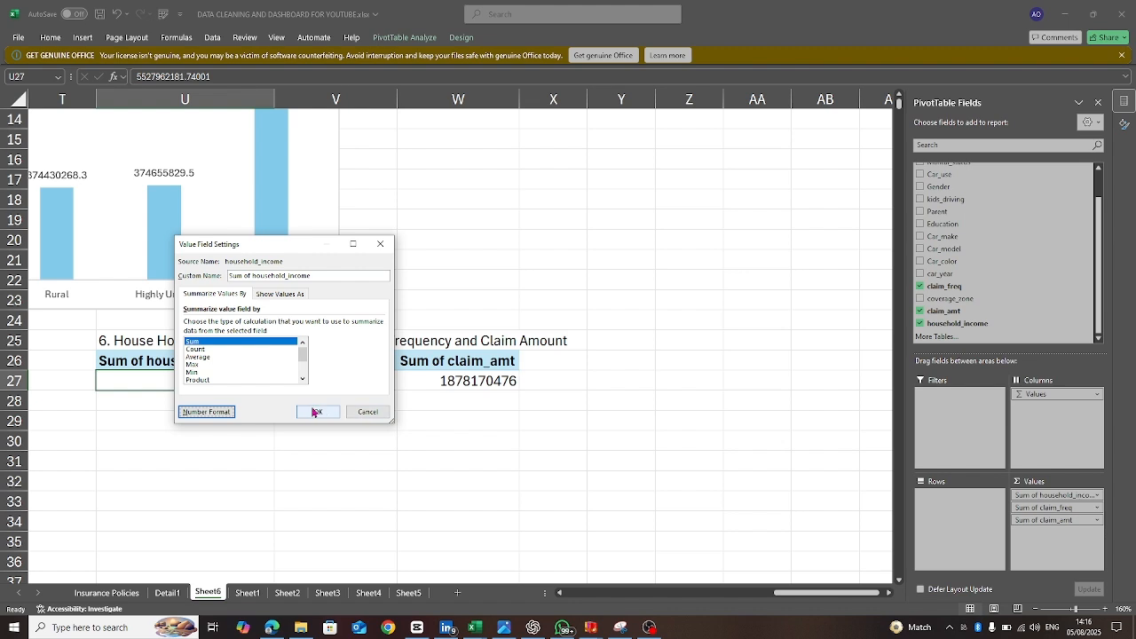
{"action": "left_click", "coordinate": [361, 417]}
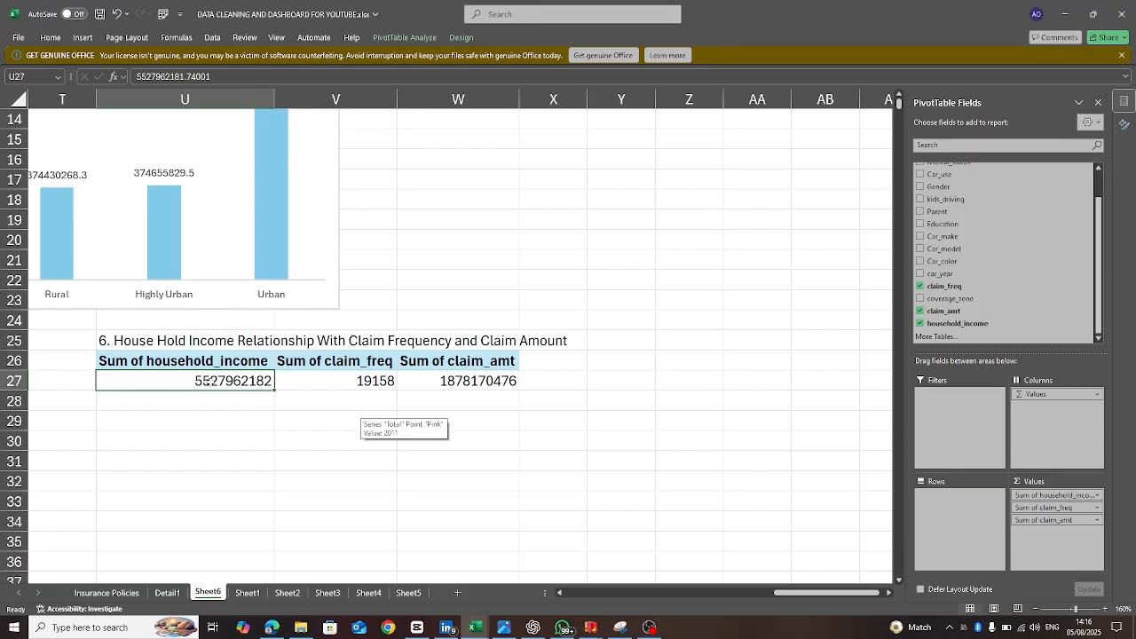
- Open the custom number format for the household income sum in U27 and clear its General format code
{"action": "right_click", "coordinate": [206, 381]}
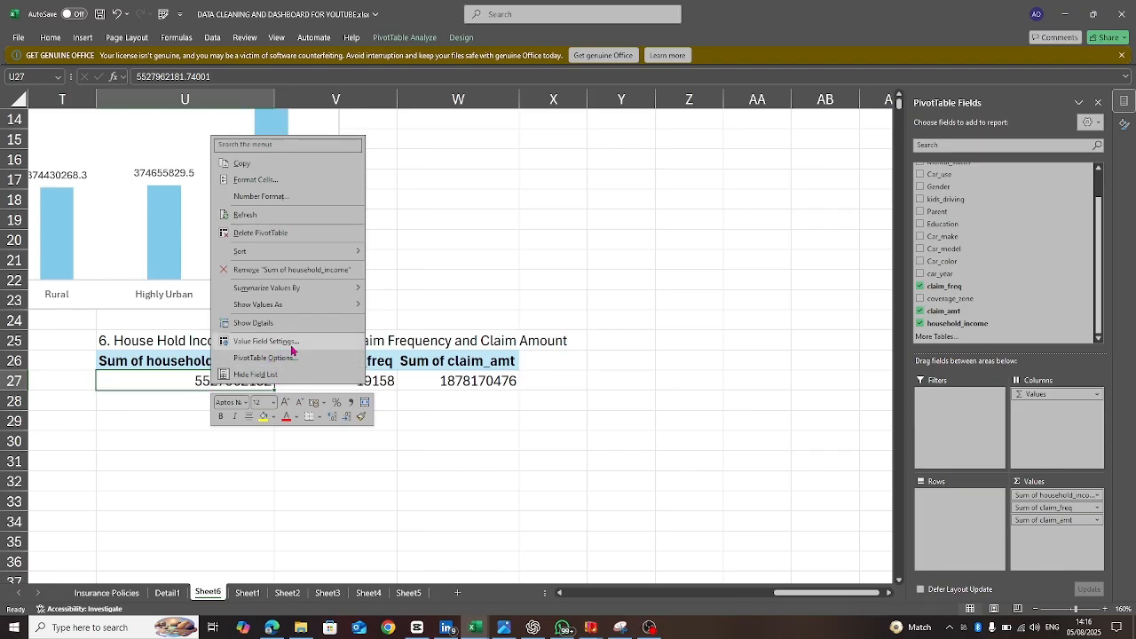
{"action": "left_click", "coordinate": [291, 351]}
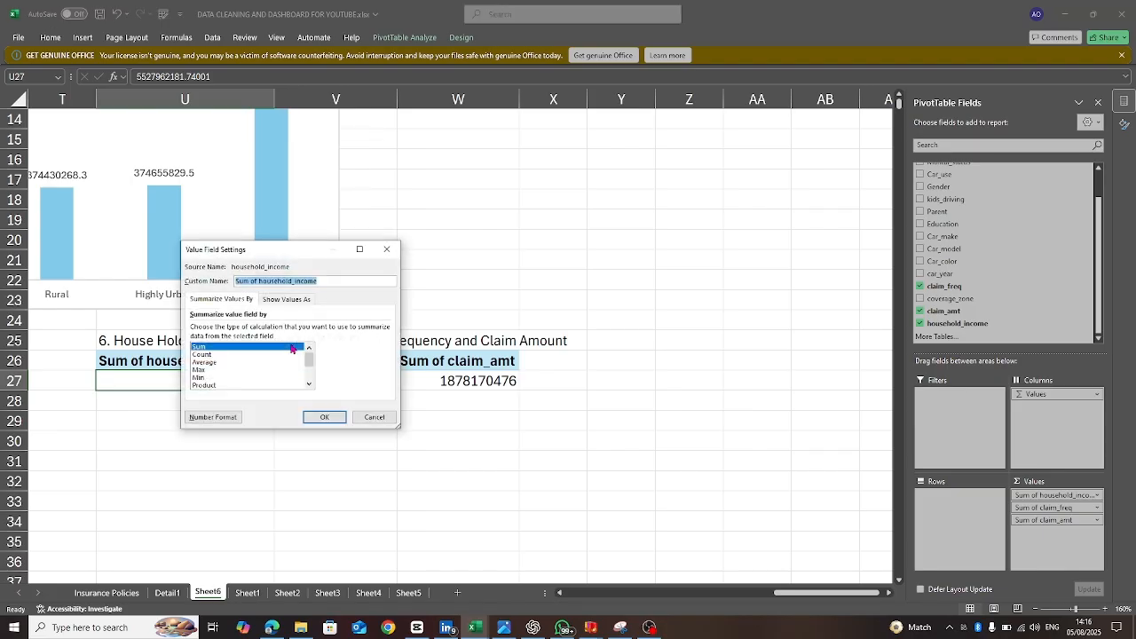
{"action": "left_click", "coordinate": [211, 420]}
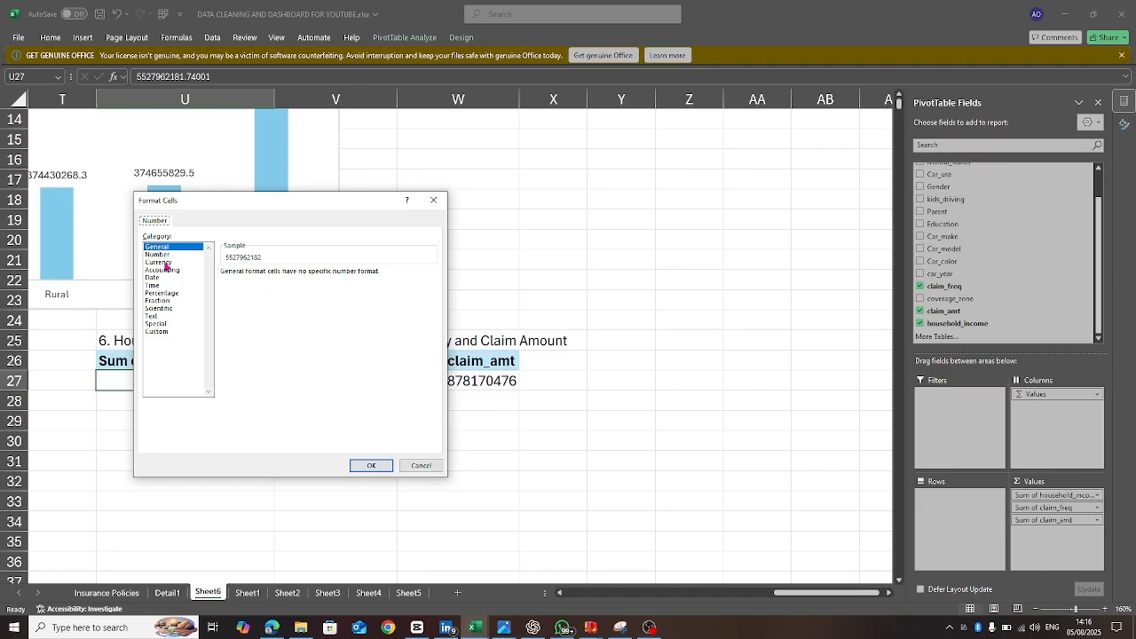
{"action": "left_click", "coordinate": [158, 333]}
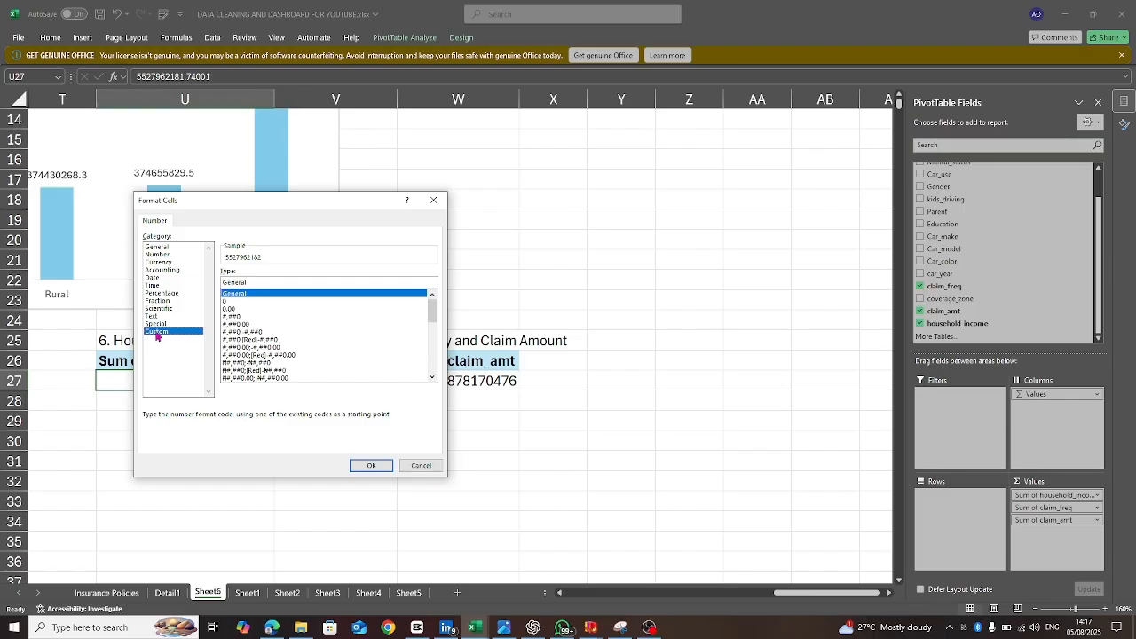
{"action": "left_click", "coordinate": [373, 468]}
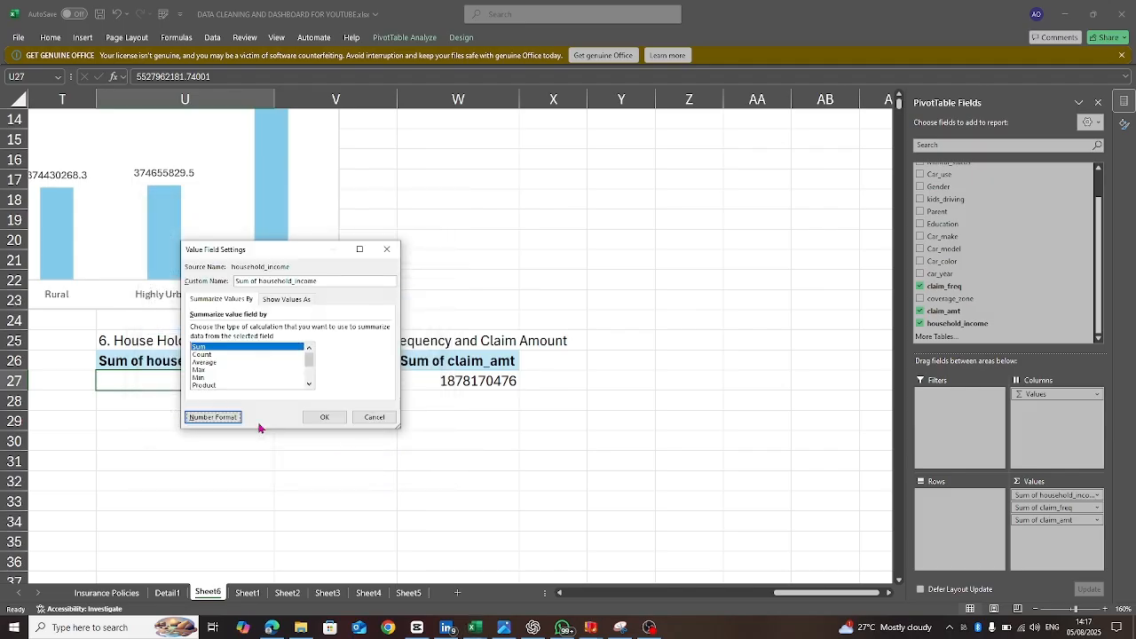
{"action": "left_click", "coordinate": [203, 424]}
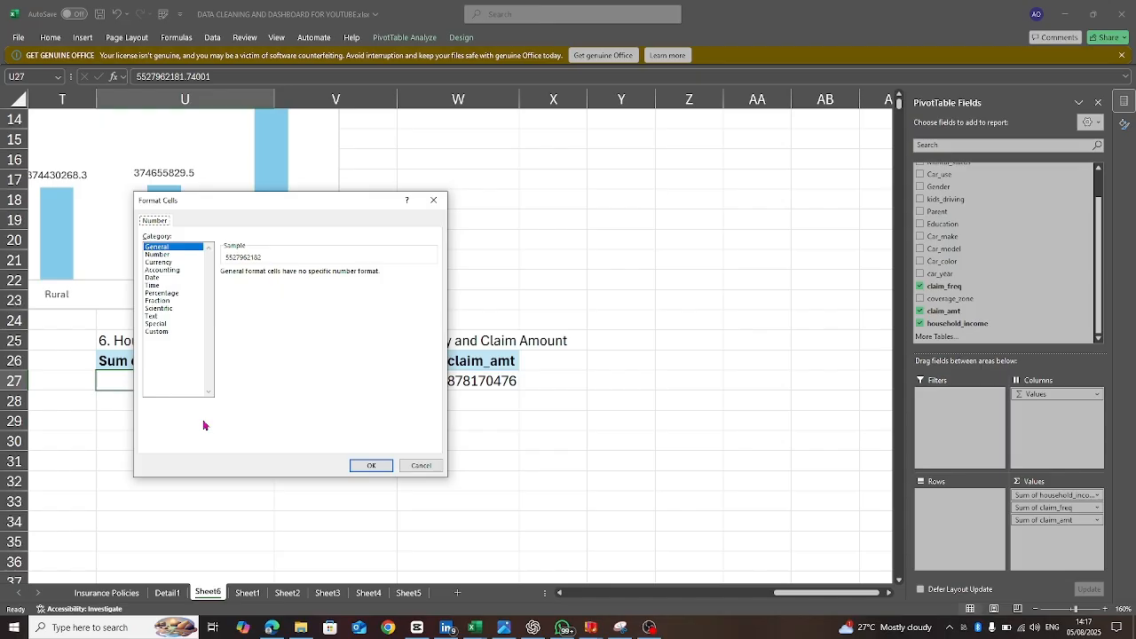
{"action": "left_click", "coordinate": [155, 332]}
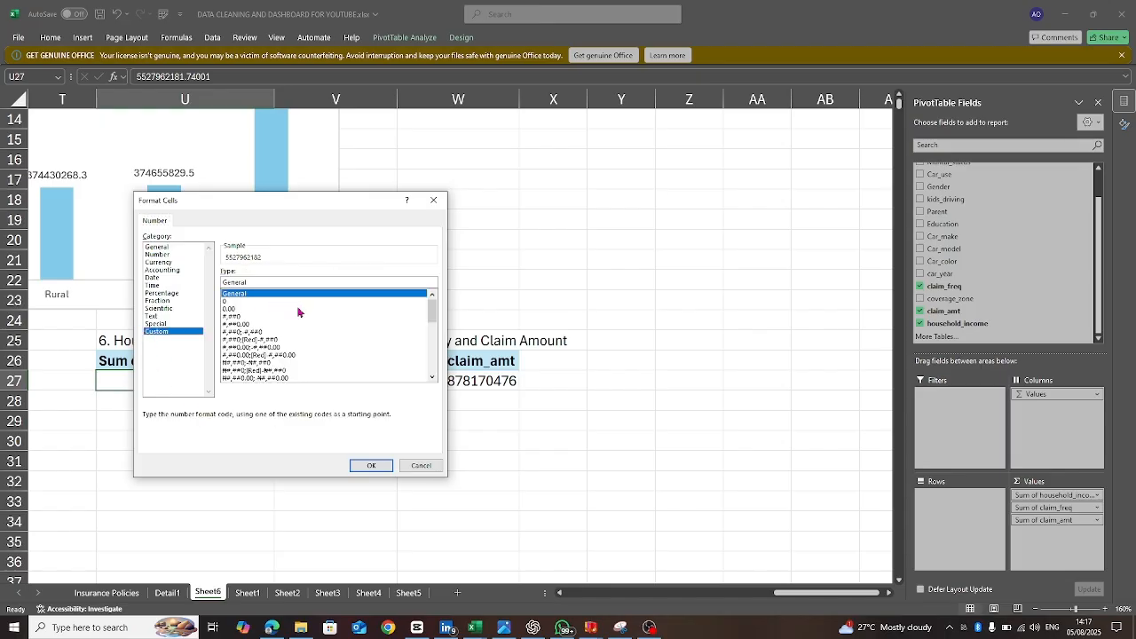
{"action": "left_click", "coordinate": [258, 281]}
{"action": "key", "text": "BackSpace"}
{"action": "key", "text": "BackSpace"}
{"action": "key", "text": "BackSpace"}
{"action": "key", "text": "BackSpace"}
{"action": "key", "text": "BackSpace"}
{"action": "key", "text": "BackSpace"}
{"action": "key", "text": "BackSpace"}
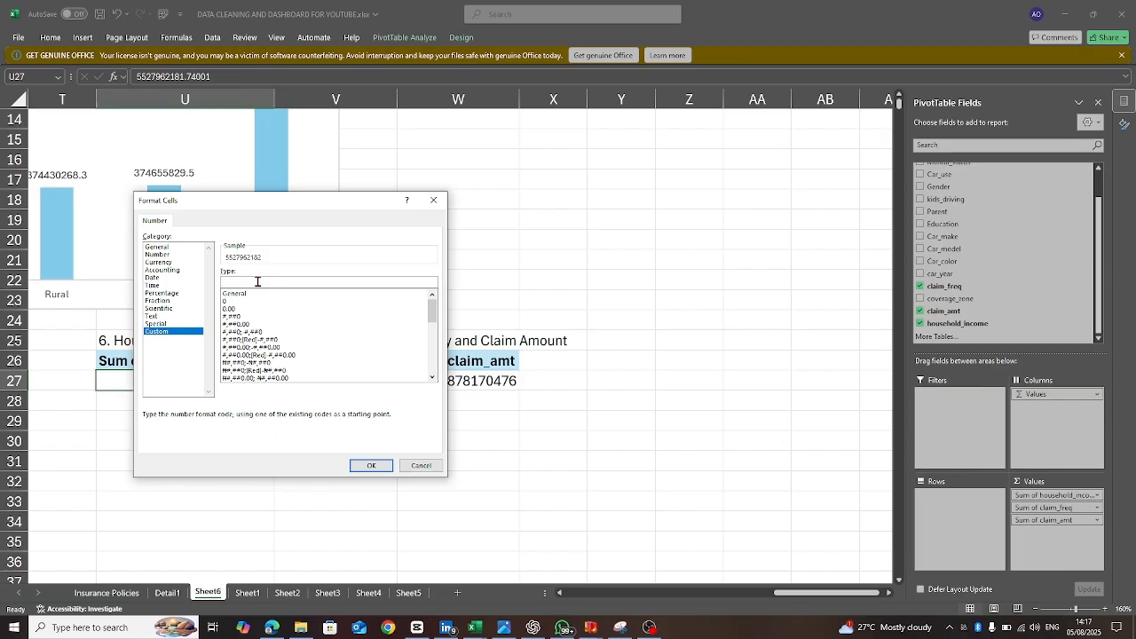
- Enter the millions part of the household income sum's custom format code as =[>=100000]$0.0,"M"
{"action": "type", "text": "-"}
{"action": "type", "text": ";-;"}
{"action": "type", "text": "-;"}
{"action": "type", "text": "000"}
{"action": "left_click_drag", "start_coordinate": [368, 195], "coordinate": [593, 178]}
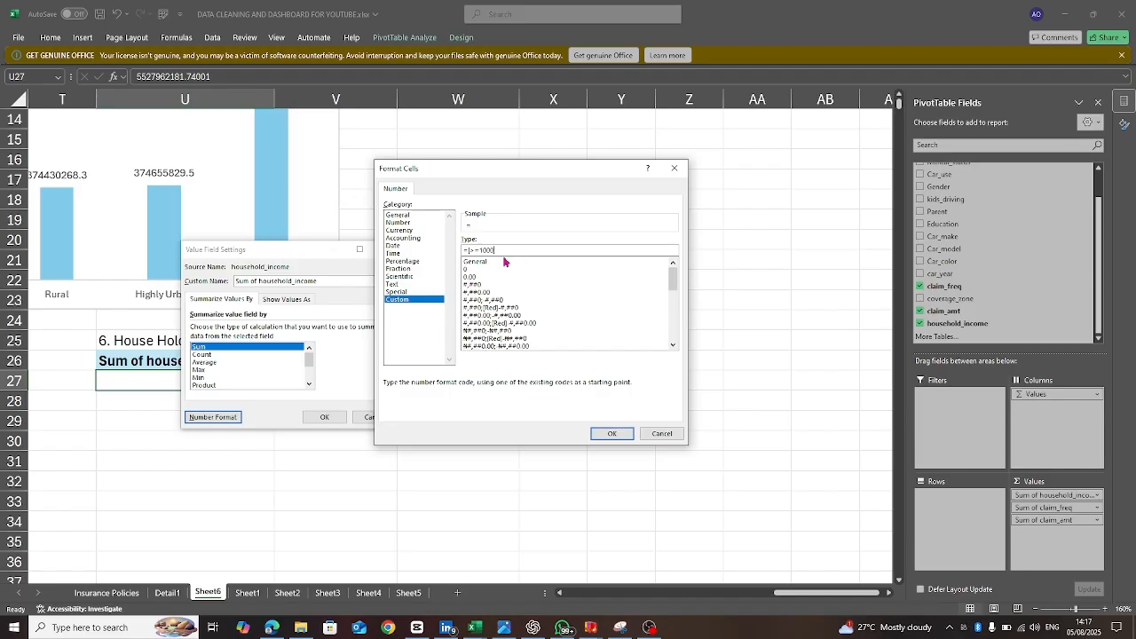
{"action": "type", "text": "000"}
{"action": "type", "text": "]$0.0"}
{"action": "type", "text": ","}
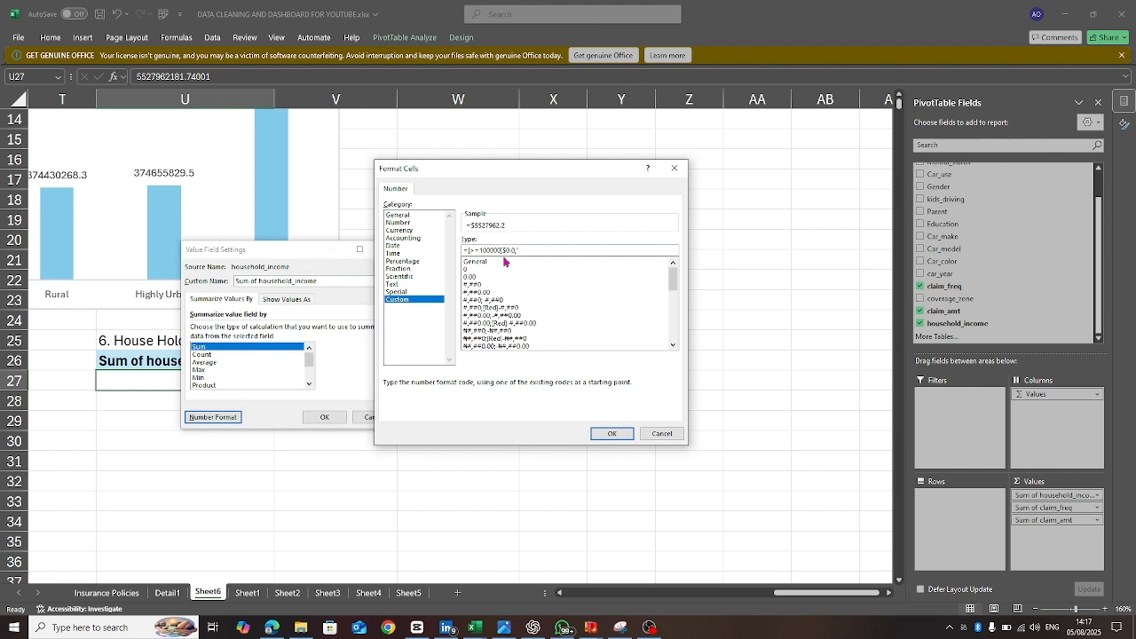
{"action": "type", "text": "\"M"}
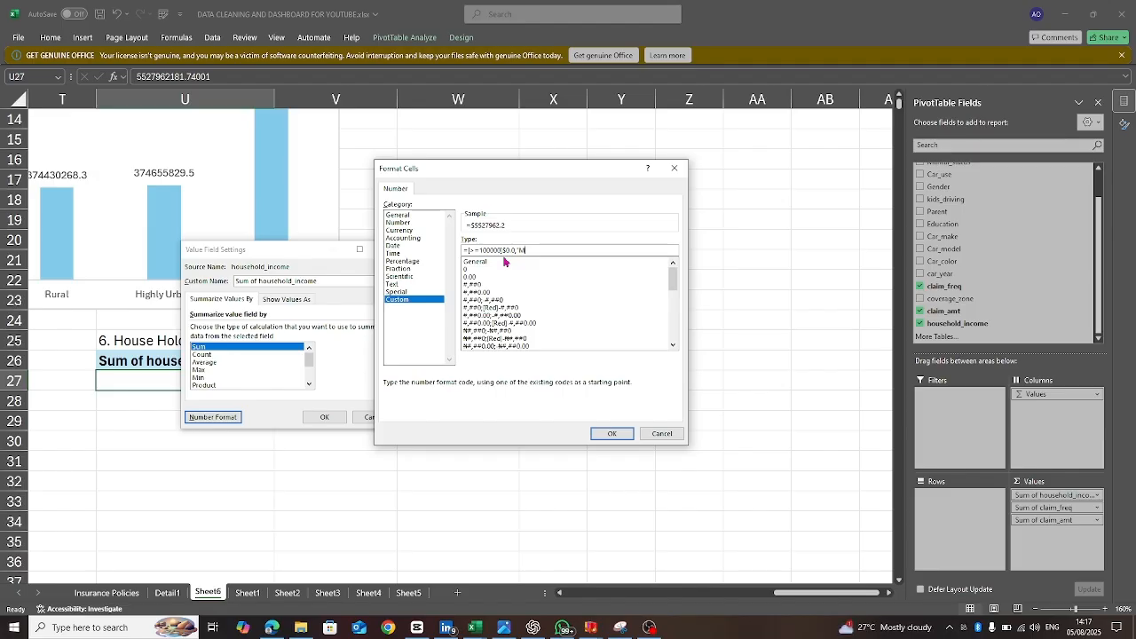
{"action": "type", "text": "\""}
- Complete the household income sum's format code with [>=1000]$0.0,"K";0 and apply it to the value field
{"action": "type", "text": "=1000"}
{"action": "type", "text": "$0.0"}
{"action": "type", "text": ",\"K"}
{"action": "type", "text": "\";0"}
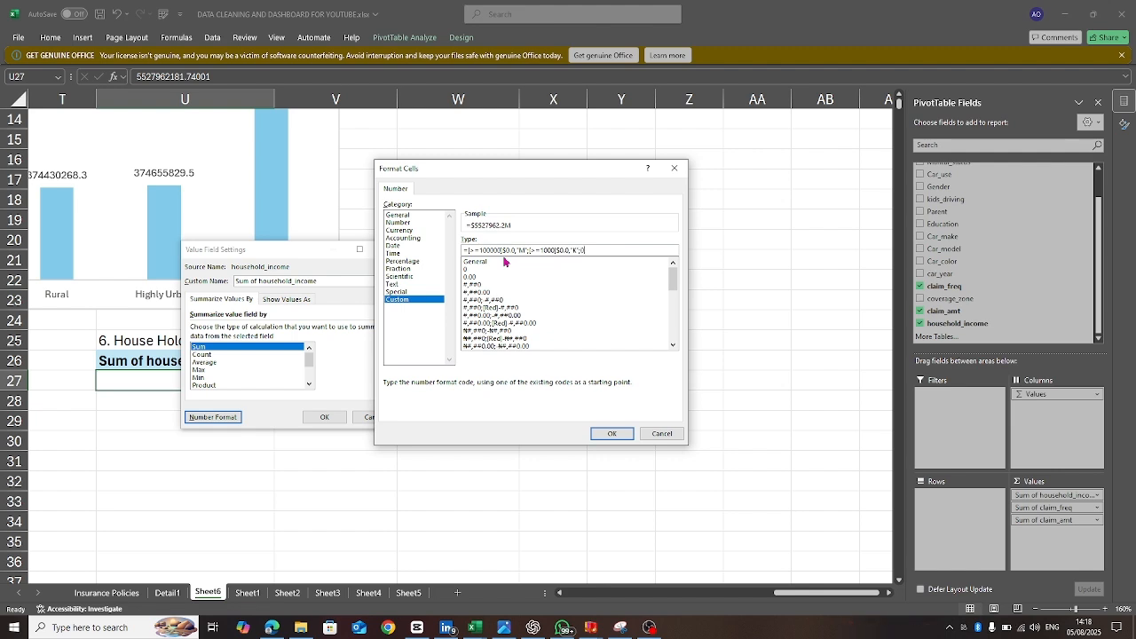
{"action": "key", "text": "Return"}
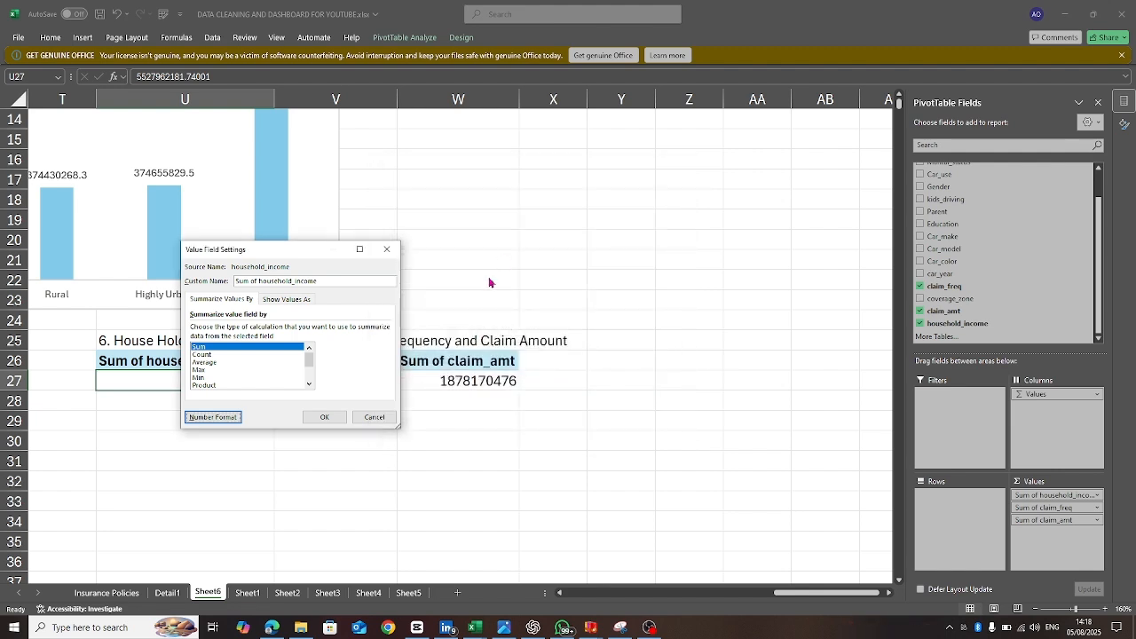
{"action": "left_click", "coordinate": [326, 418]}
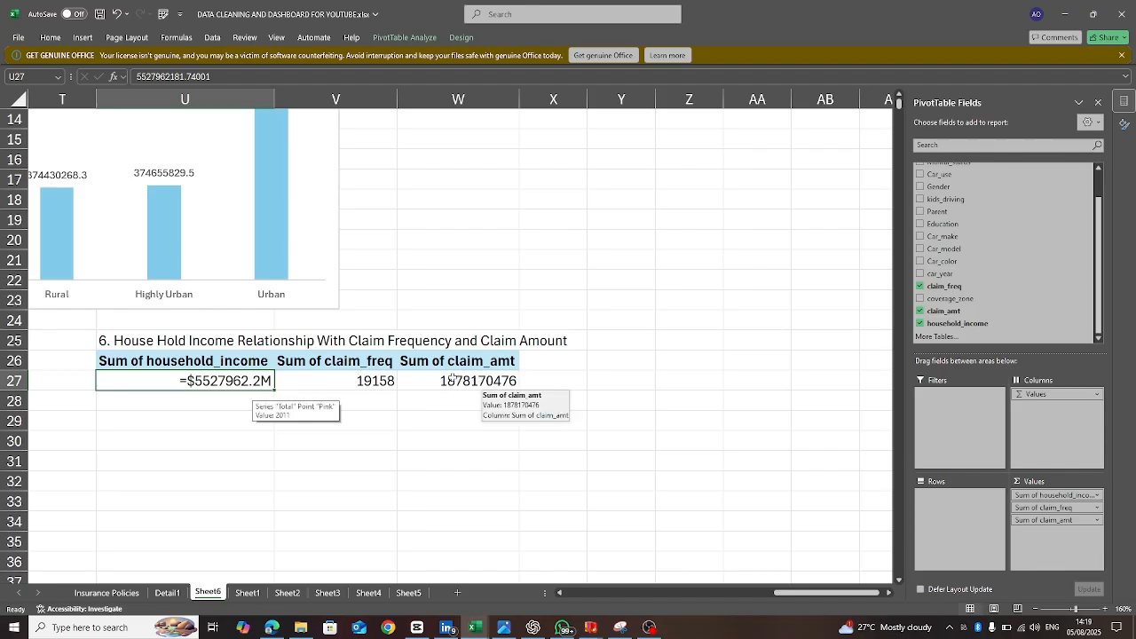
- Open the custom number format for the claim amount sum in W27 and clear its General format code
{"action": "right_click", "coordinate": [482, 387]}
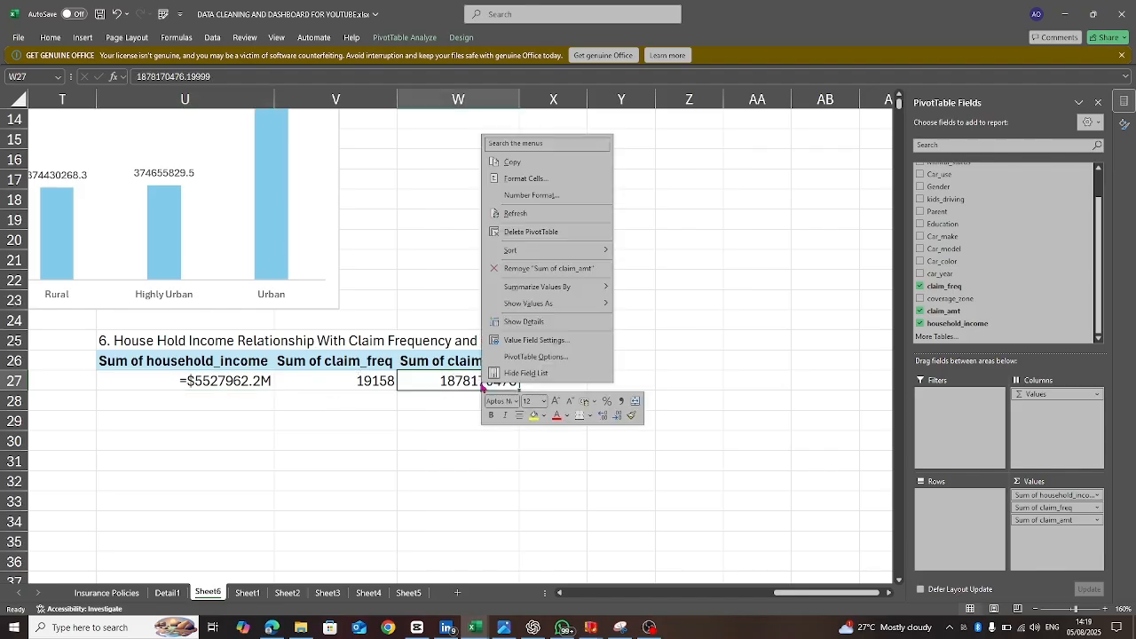
{"action": "left_click", "coordinate": [535, 340]}
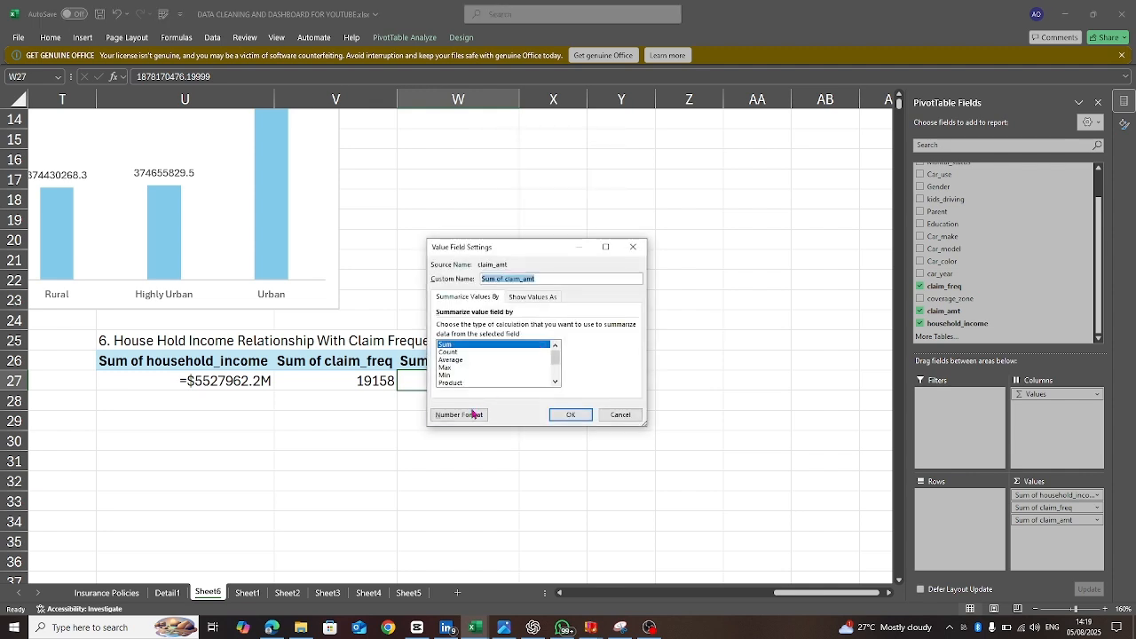
{"action": "left_click", "coordinate": [468, 415]}
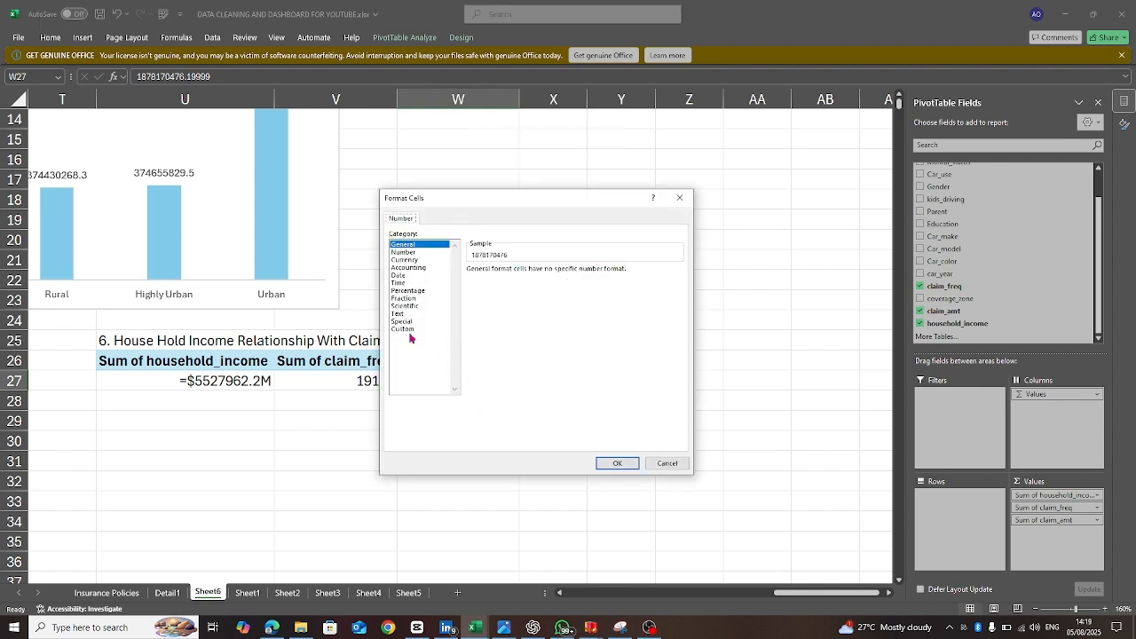
{"action": "left_click", "coordinate": [403, 330]}
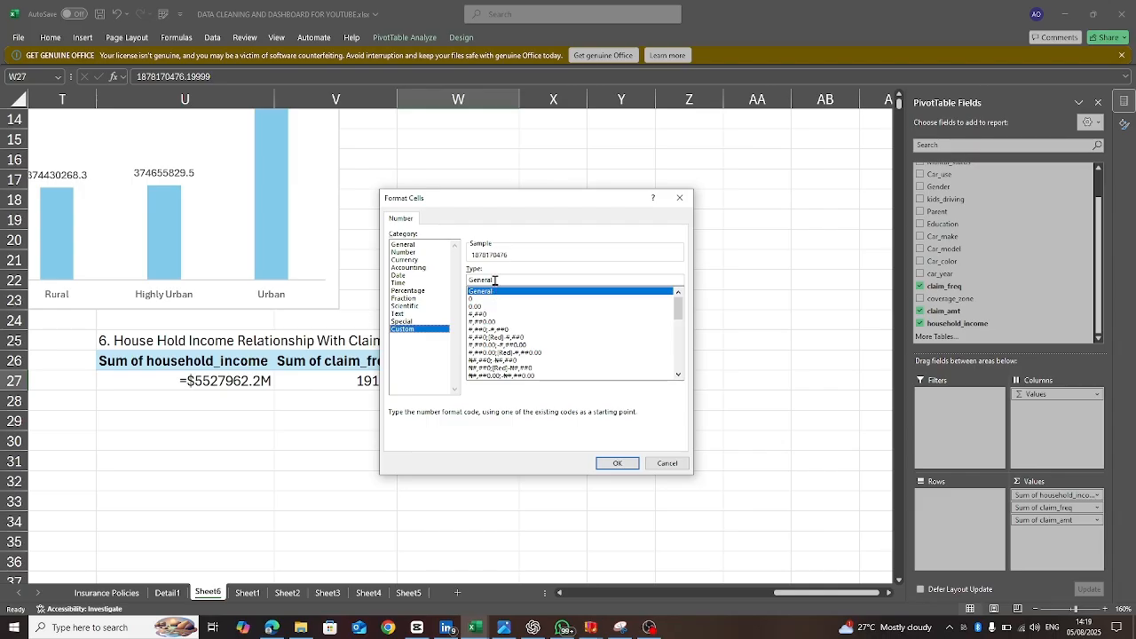
{"action": "key", "text": "BackSpace"}
{"action": "key", "text": "BackSpace"}
{"action": "key", "text": "BackSpace"}
{"action": "key", "text": "BackSpace"}
{"action": "key", "text": "BackSpace"}
{"action": "key", "text": "BackSpace"}
{"action": "key", "text": "BackSpace"}
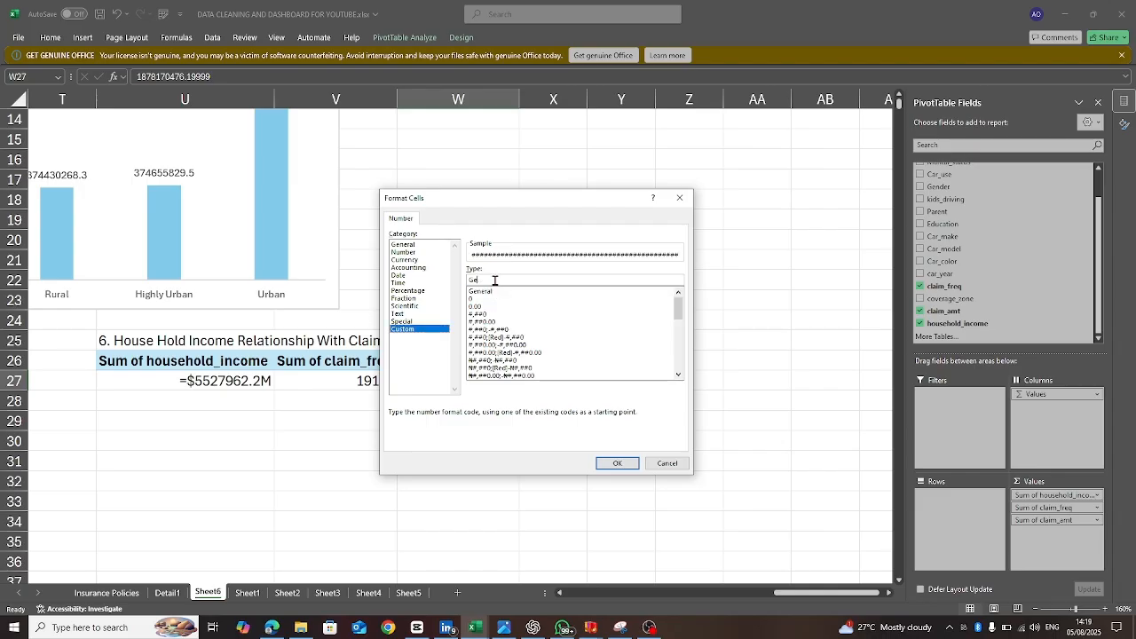
- Enter =[>=1000]$0.0,"M";0 as the claim amount sum's custom format code and apply it to the value field
{"action": "type", "text": "-"}
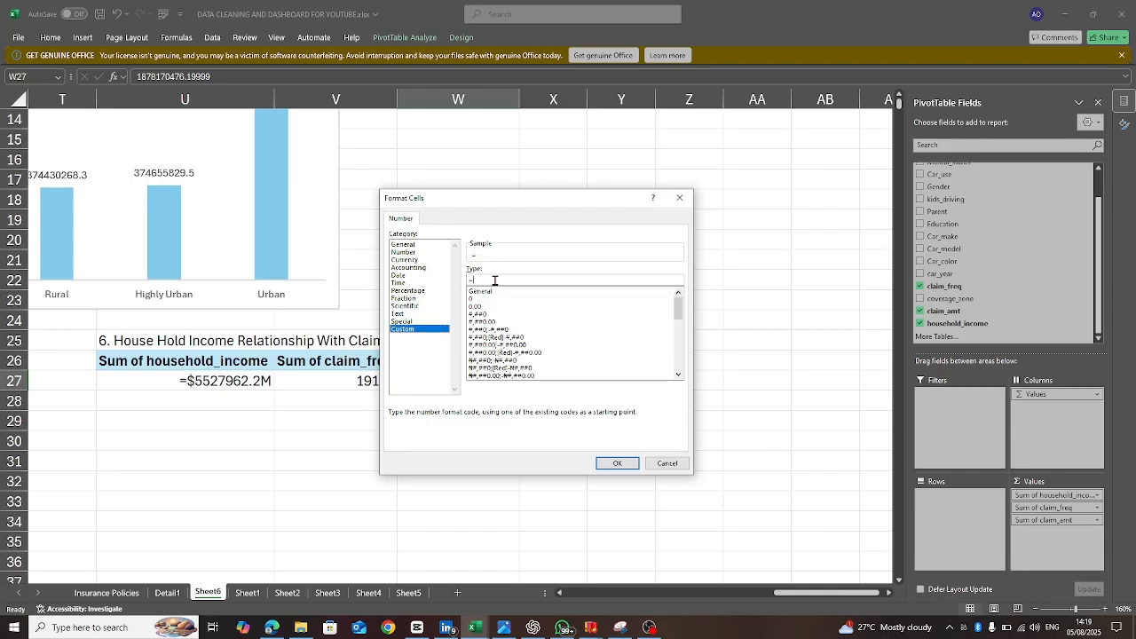
{"action": "type", "text": "["}
{"action": "type", "text": ">"}
{"action": "type", "text": "=100"}
{"action": "type", "text": "0]$0"}
{"action": "type", "text": ".0,"}
{"action": "type", "text": "M\";0"}
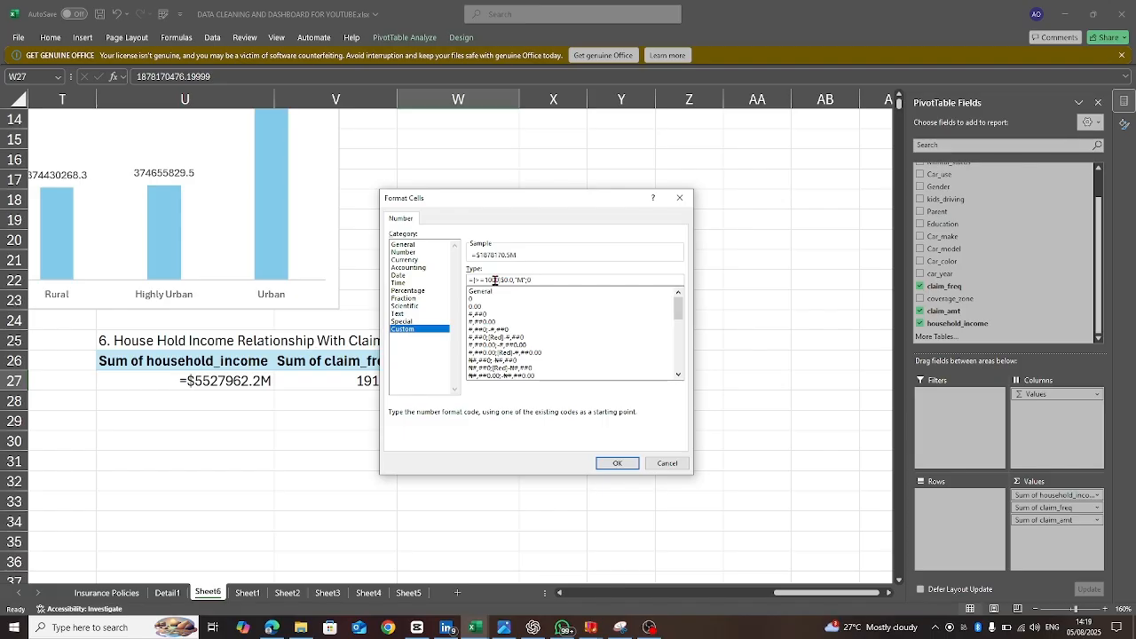
{"action": "key", "text": "Return"}
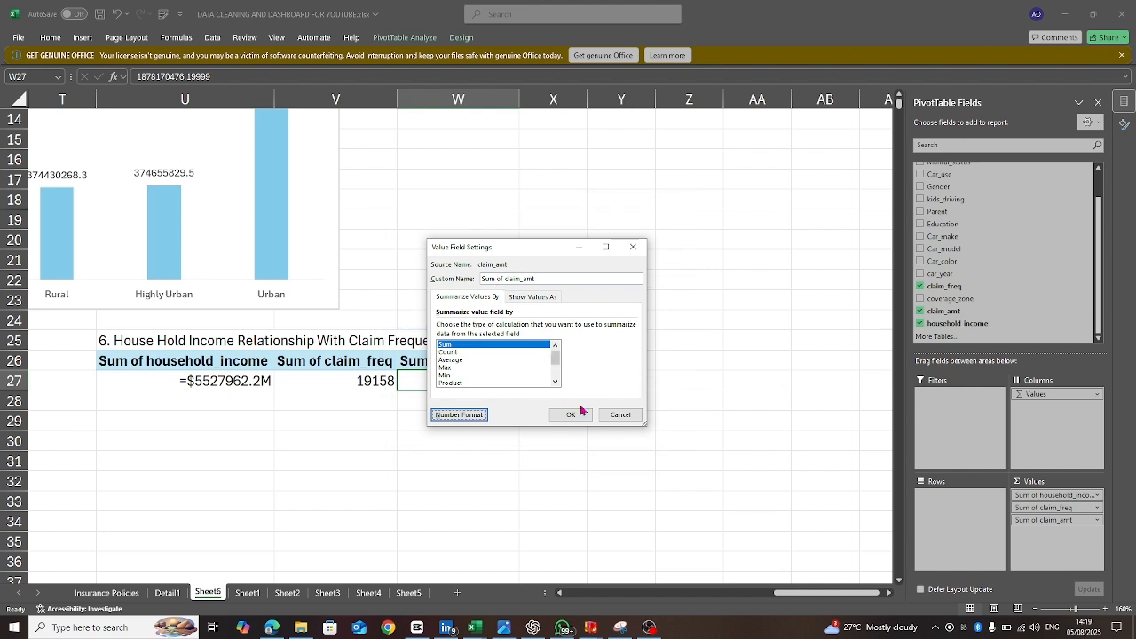
{"action": "left_click", "coordinate": [577, 415]}
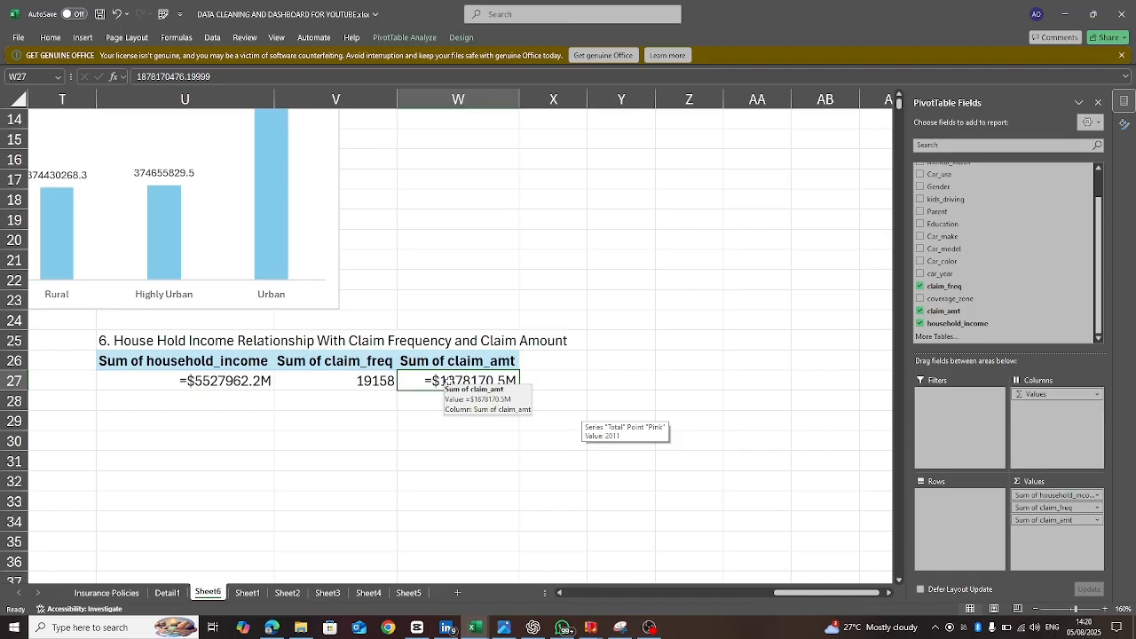
- Open the custom number format for the claim frequency sum in V27 and clear its General format code
{"action": "right_click", "coordinate": [371, 387]}
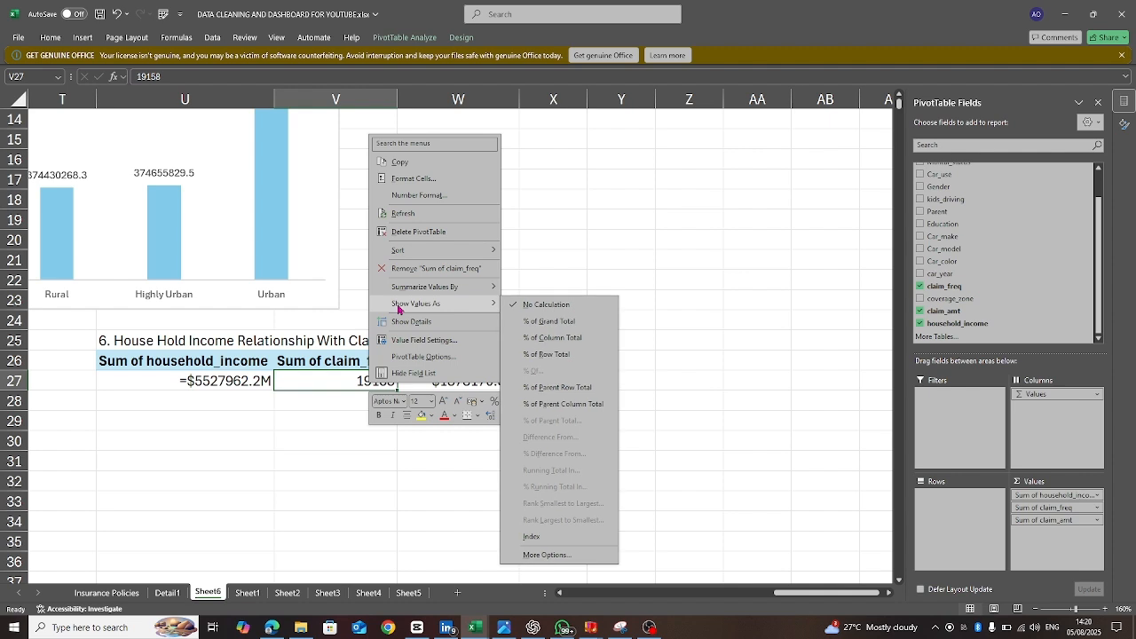
{"action": "left_click", "coordinate": [425, 340]}
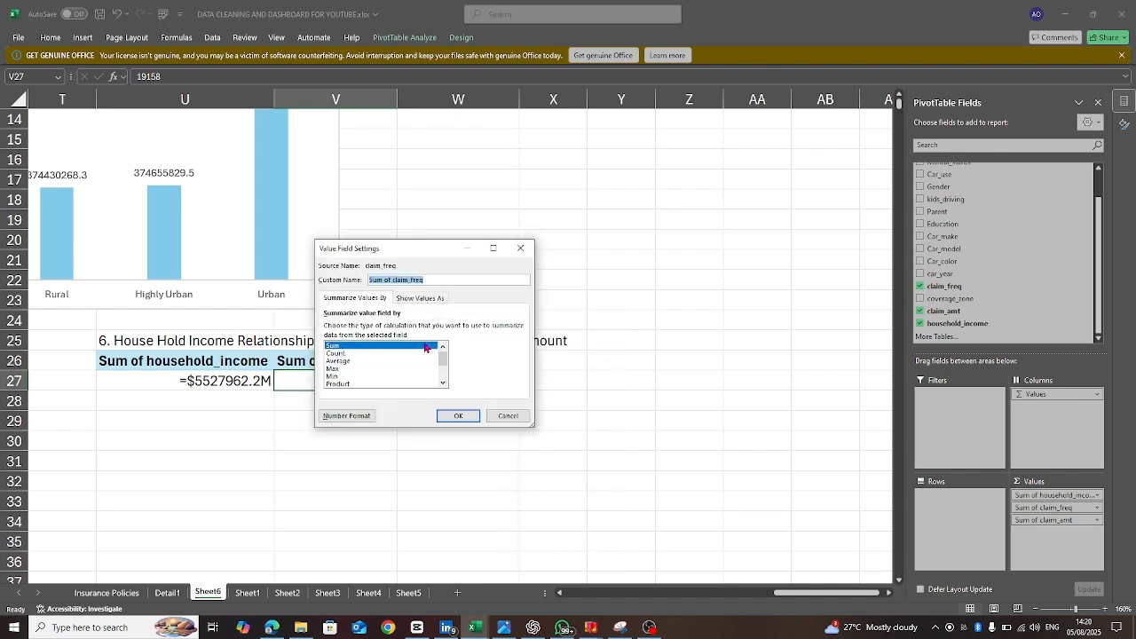
{"action": "left_click", "coordinate": [346, 418]}
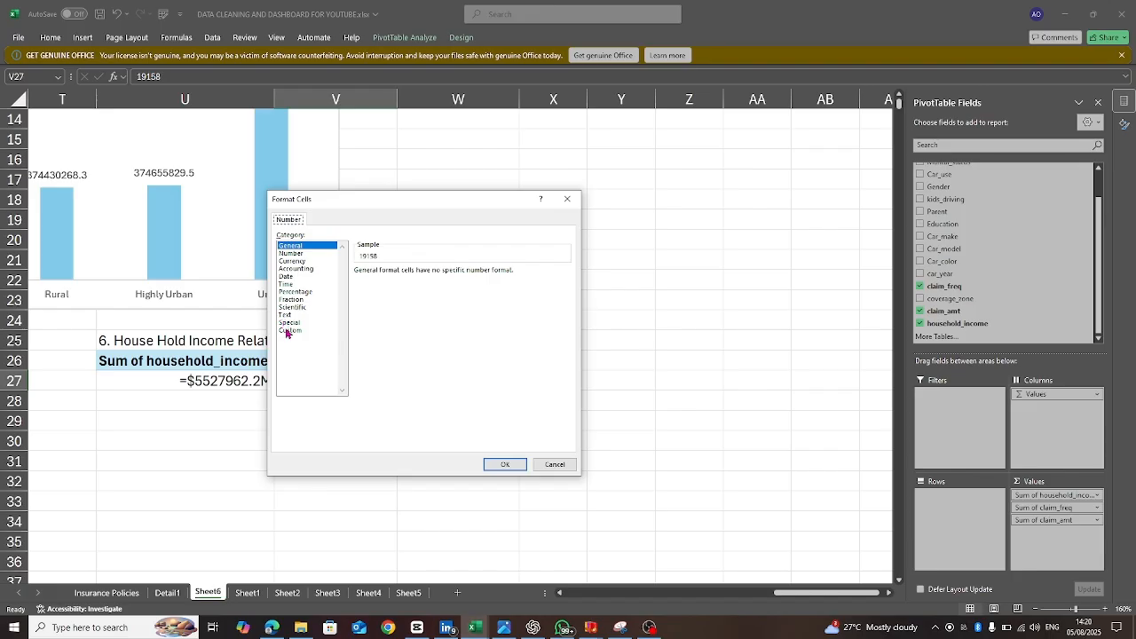
{"action": "left_click", "coordinate": [288, 331]}
{"action": "left_click", "coordinate": [382, 283]}
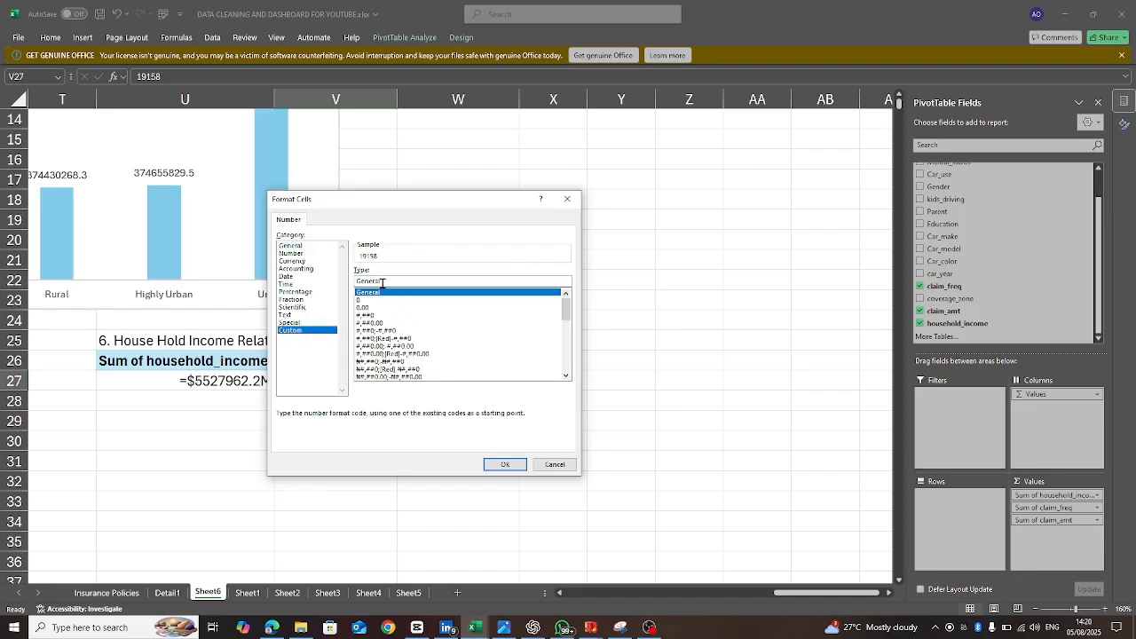
{"action": "key", "text": "BackSpace"}
{"action": "key", "text": "BackSpace"}
{"action": "key", "text": "BackSpace"}
{"action": "key", "text": "BackSpace"}
{"action": "key", "text": "BackSpace"}
{"action": "key", "text": "BackSpace"}
{"action": "key", "text": "BackSpace"}
- Enter =[>1000]0.0,"K";0 as the claim frequency sum's custom format code and apply it to the value field
{"action": "type", "text": "=[>"}
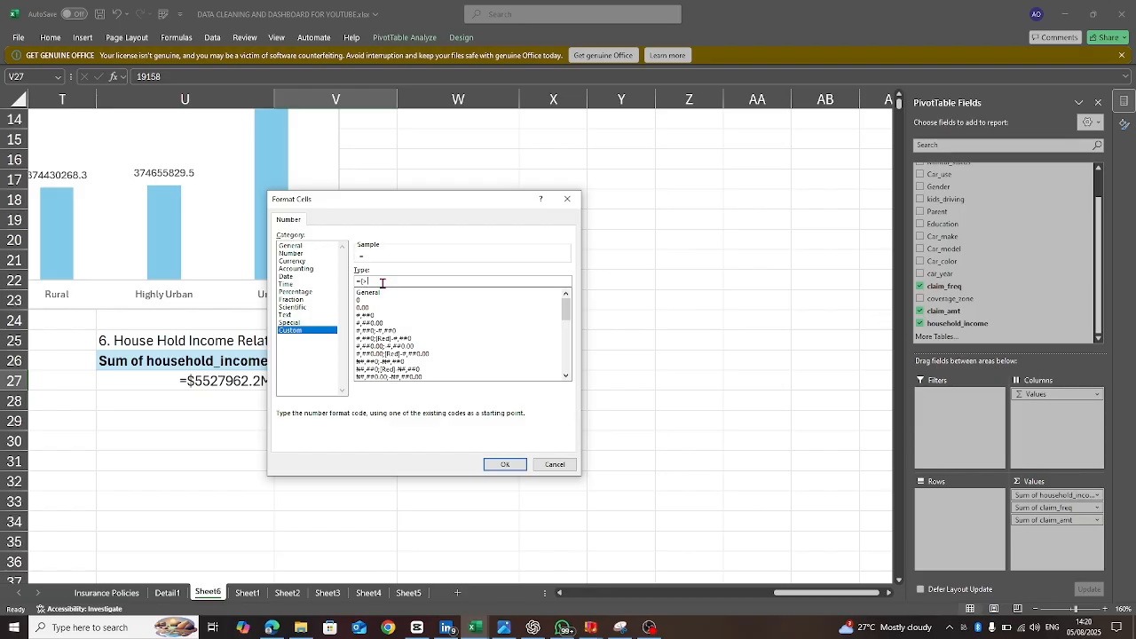
{"action": "type", "text": "1000]"}
{"action": "left_click_drag", "start_coordinate": [480, 203], "coordinate": [456, 158]}
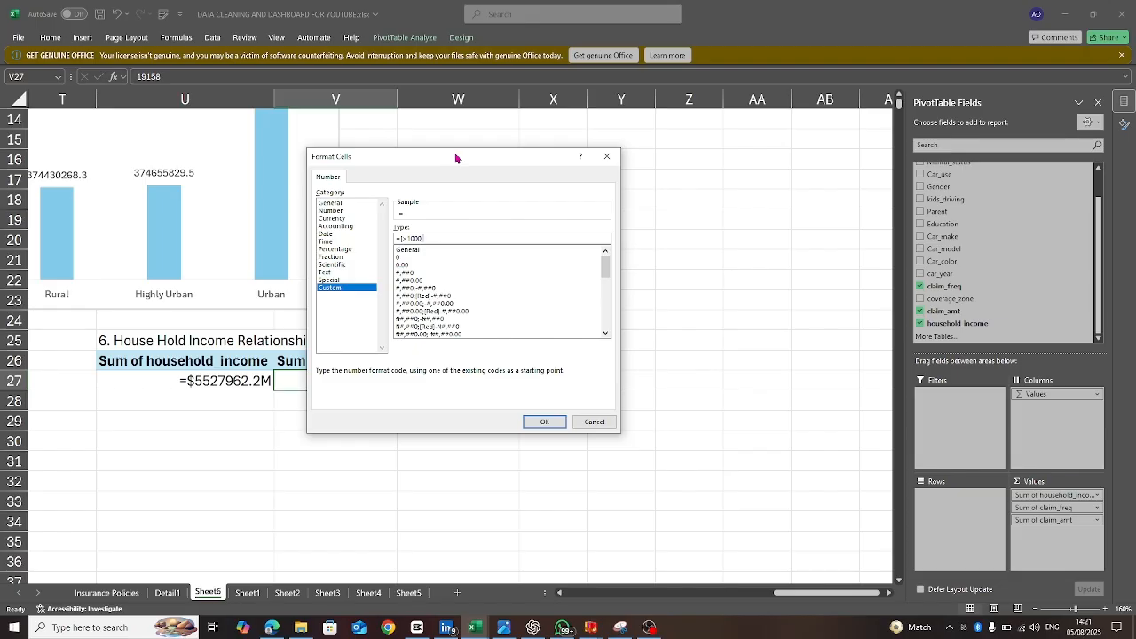
{"action": "type", "text": "0.0,\"K\";0"}
{"action": "key", "text": "Return"}
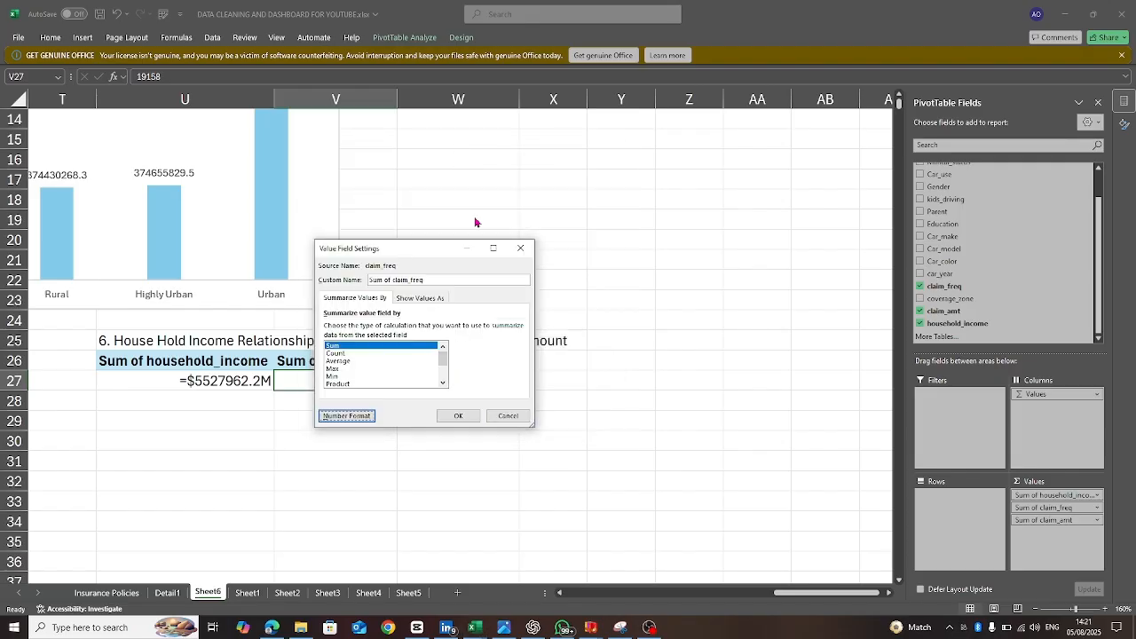
{"action": "left_click", "coordinate": [461, 417]}
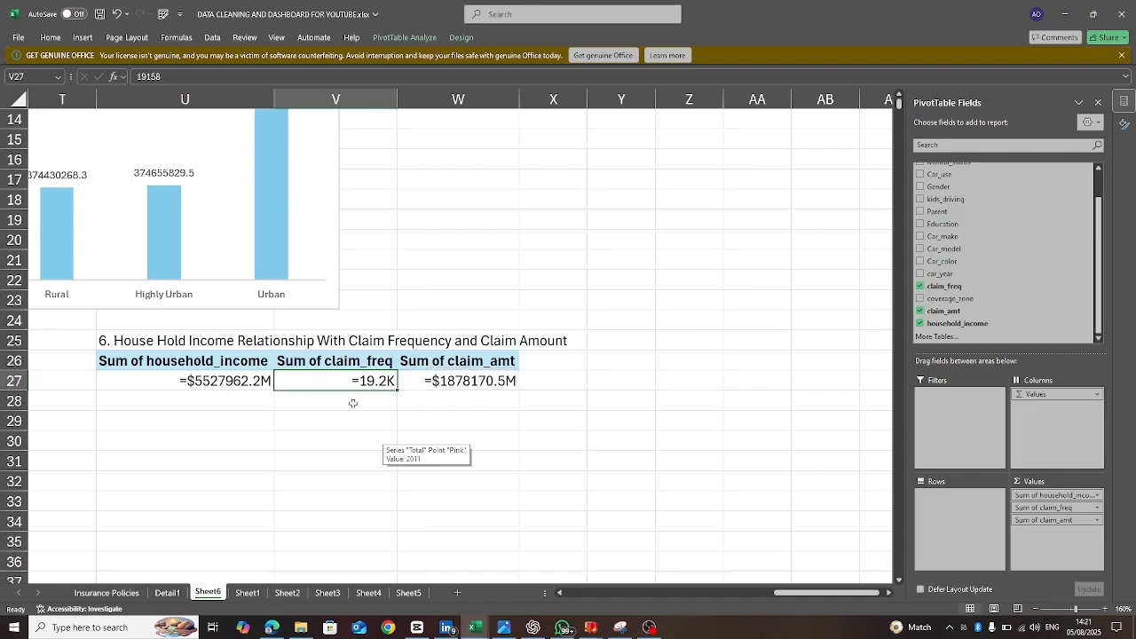
- Start inserting a chart for the question 6 pivot table and preview the column, pie, funnel and treemap types
{"action": "left_click", "coordinate": [87, 37]}
{"action": "left_click", "coordinate": [393, 86]}
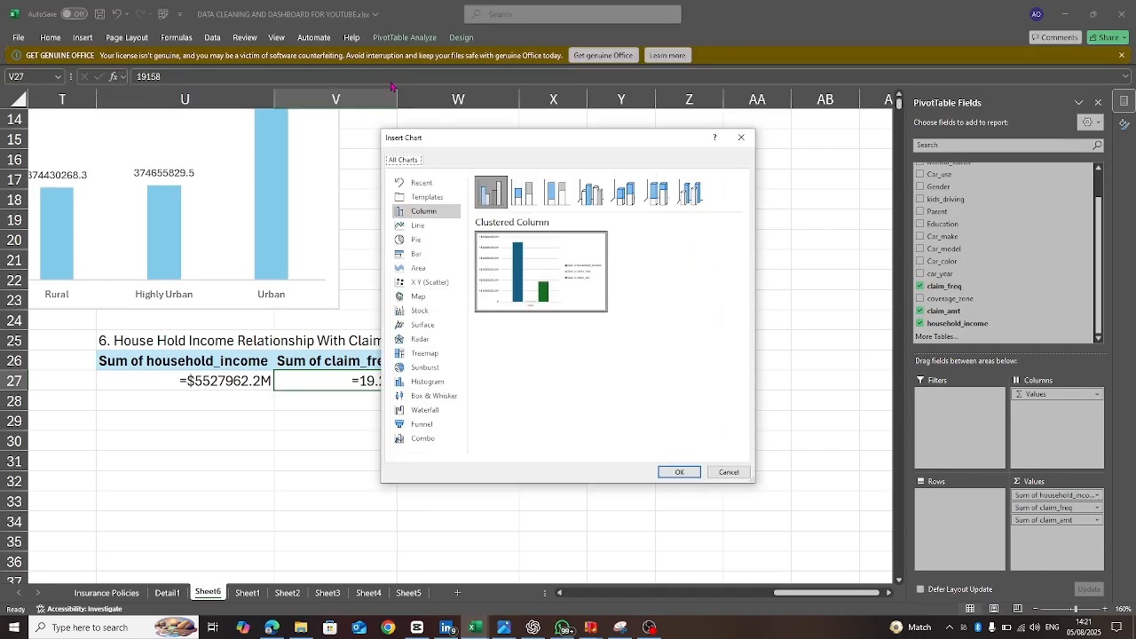
{"action": "mouse_move", "coordinate": [568, 276]}
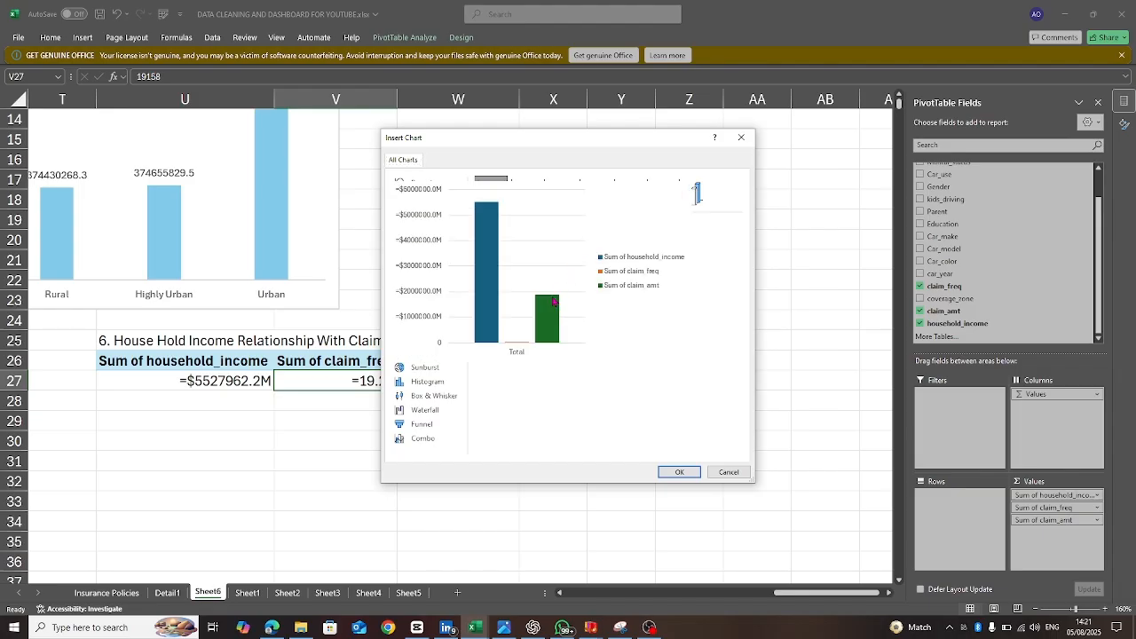
{"action": "mouse_move", "coordinate": [527, 309]}
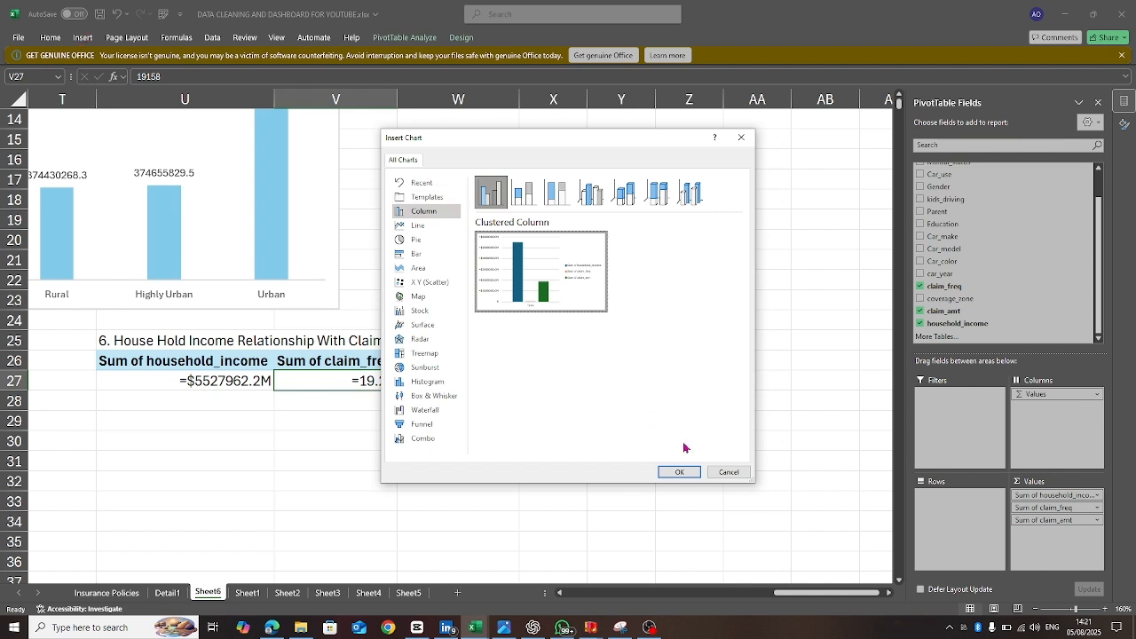
{"action": "left_click", "coordinate": [702, 196]}
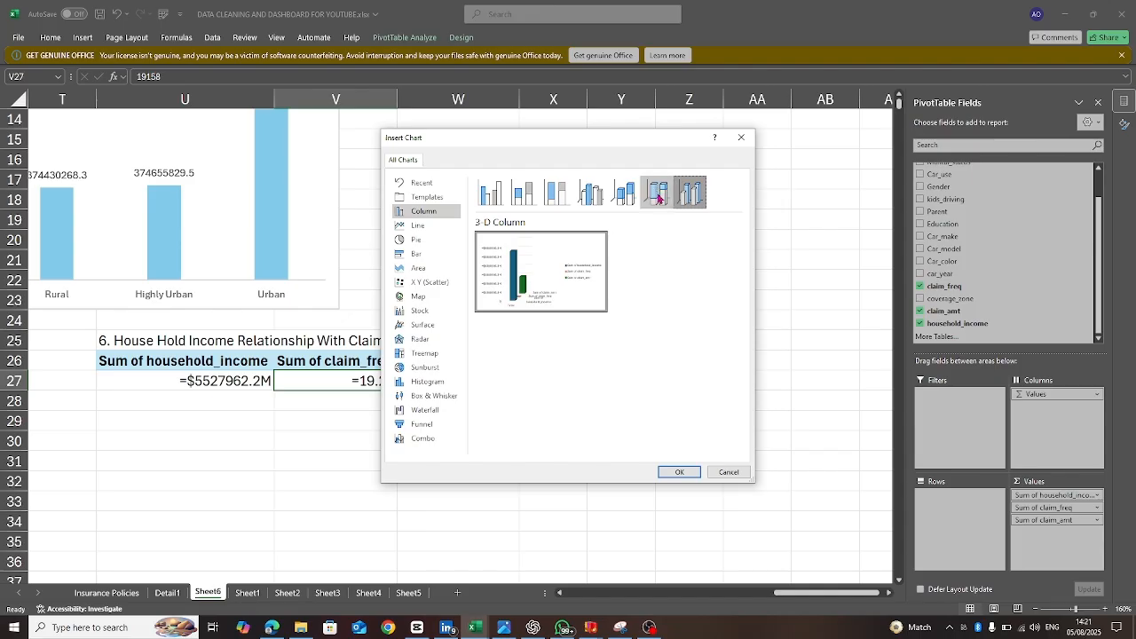
{"action": "left_click", "coordinate": [659, 197]}
{"action": "left_click", "coordinate": [633, 200]}
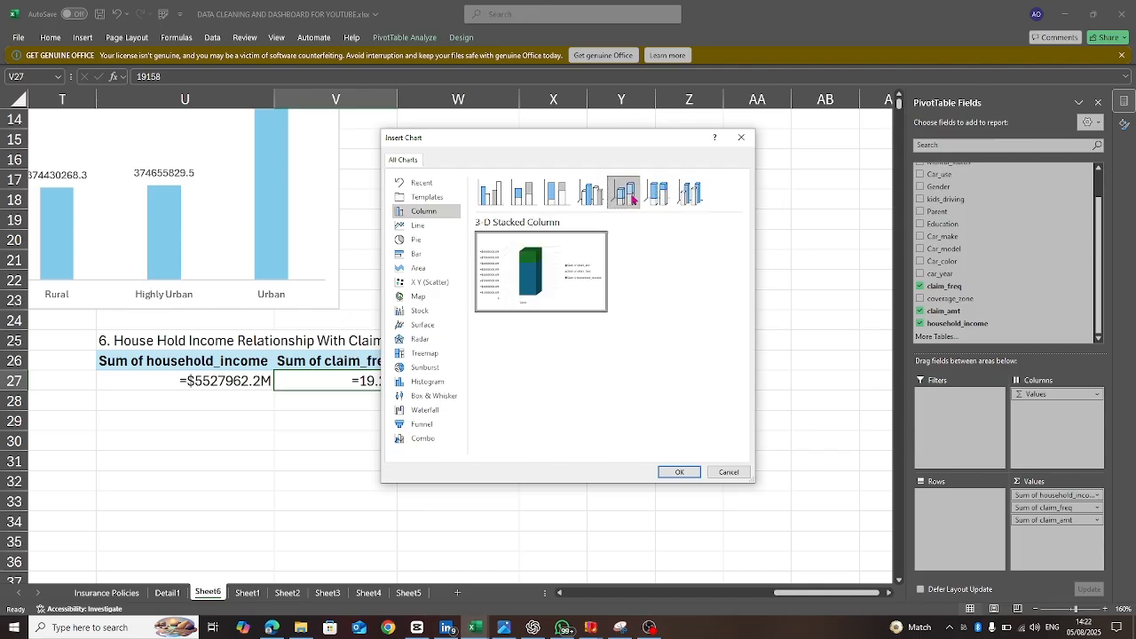
{"action": "left_click", "coordinate": [560, 201]}
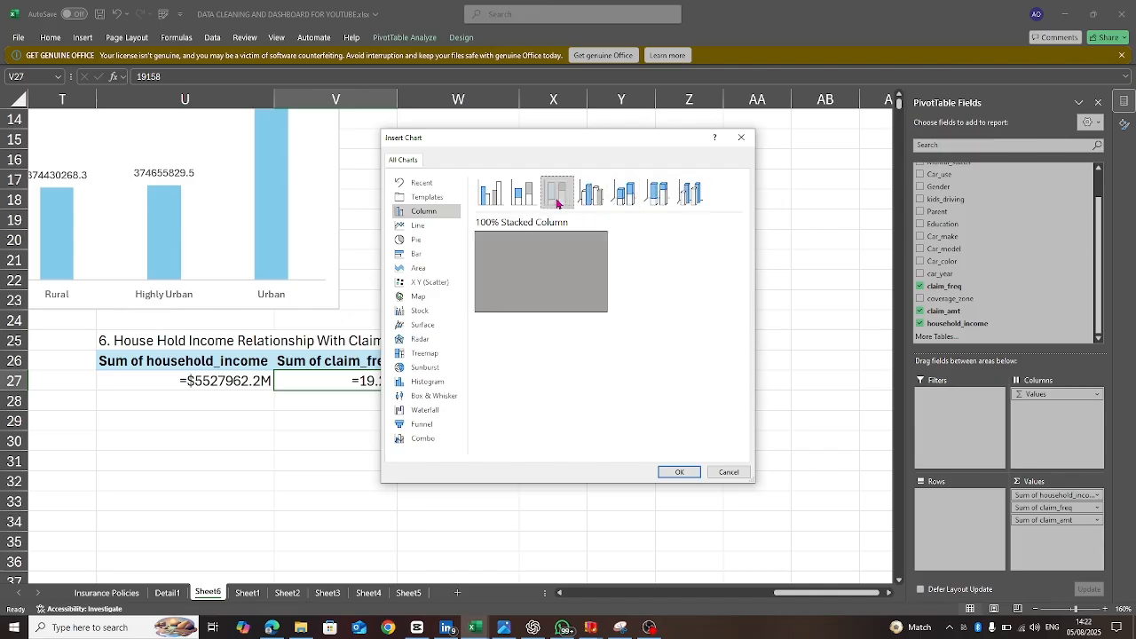
{"action": "left_click", "coordinate": [417, 245]}
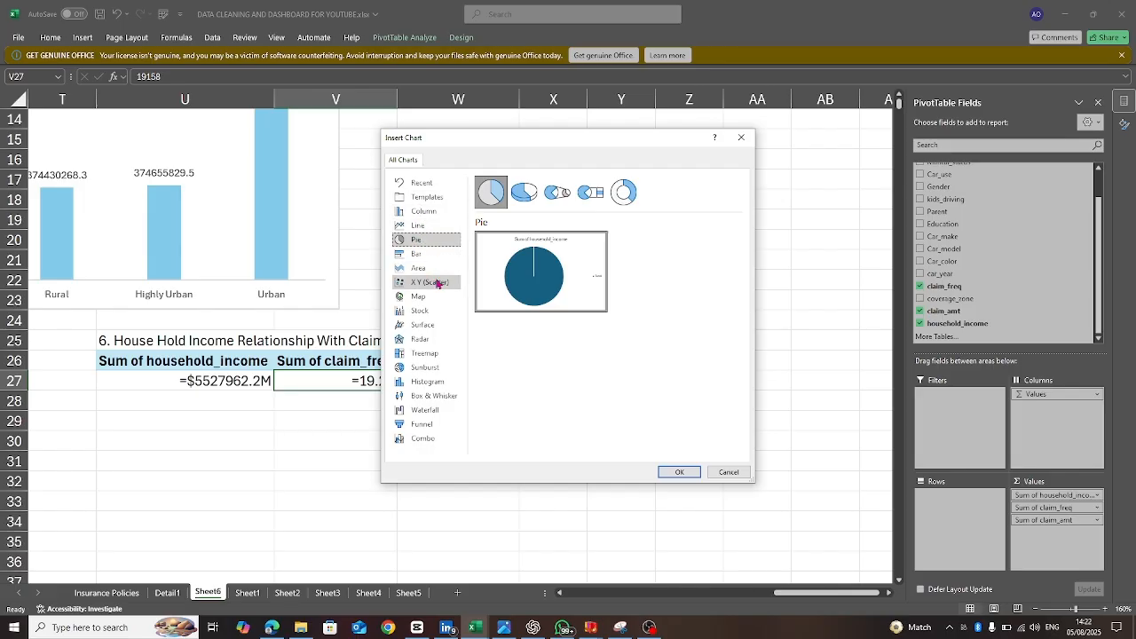
{"action": "left_click", "coordinate": [424, 213]}
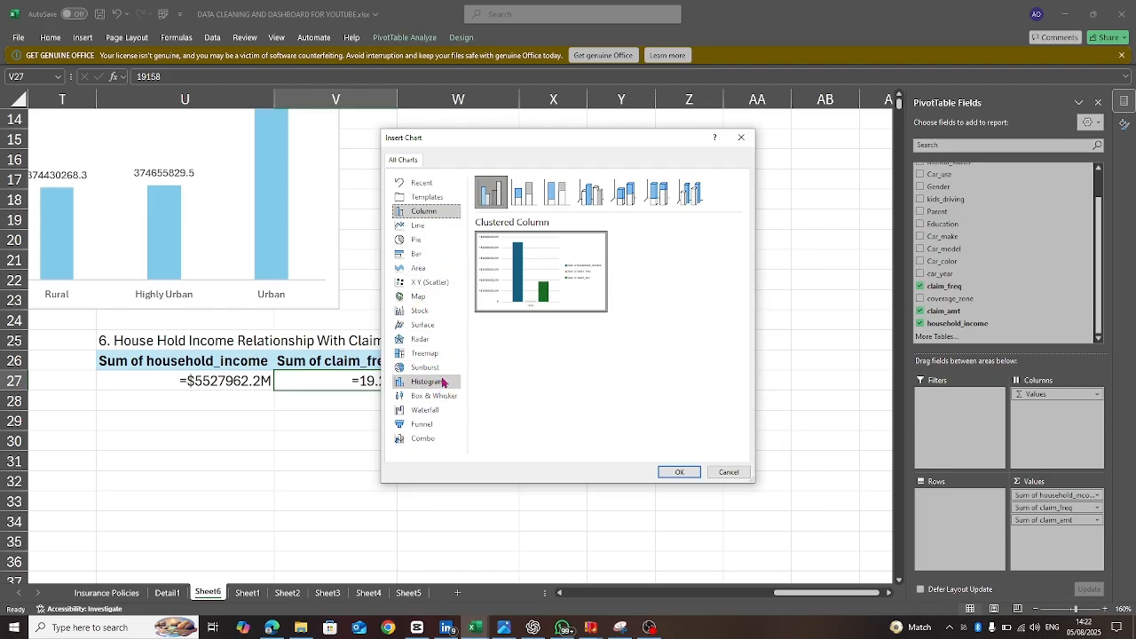
{"action": "left_click", "coordinate": [430, 429]}
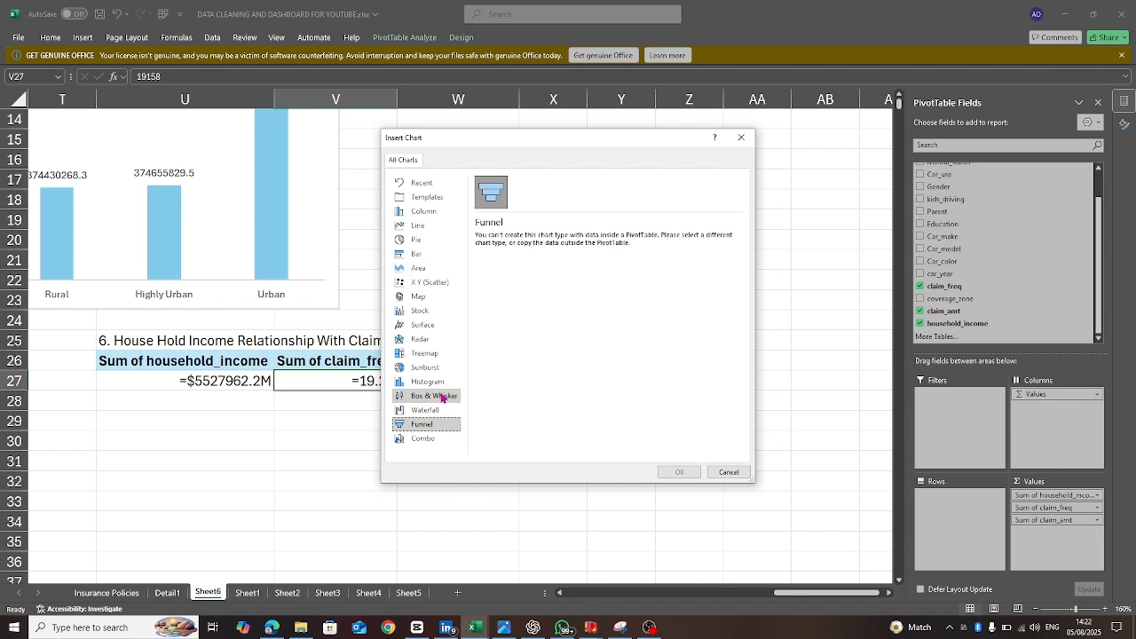
{"action": "left_click", "coordinate": [426, 357]}
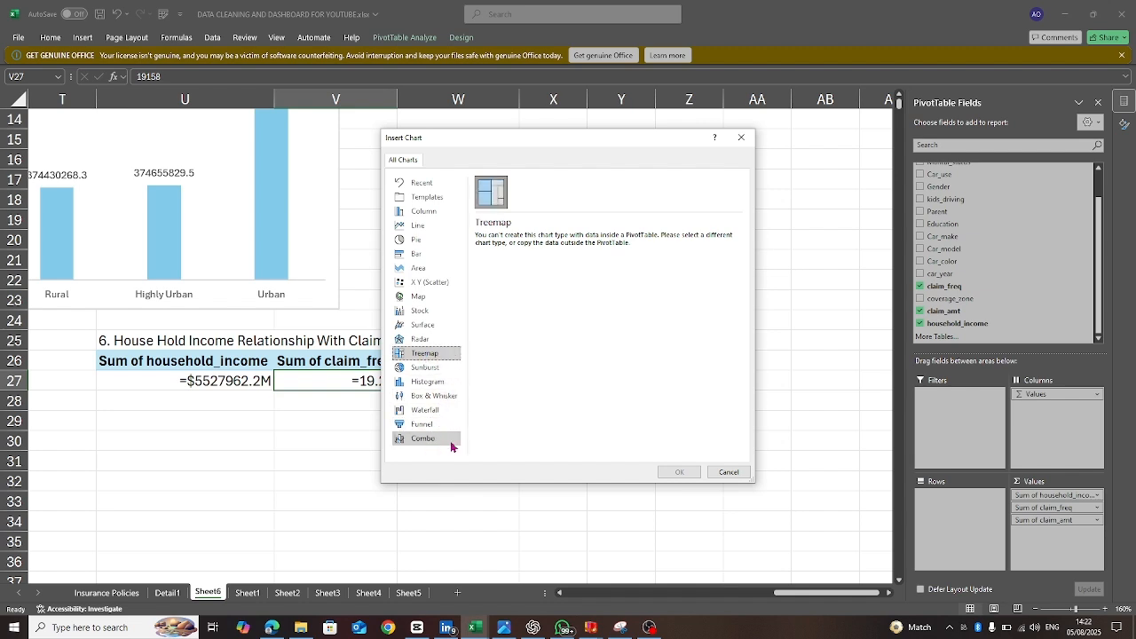
- Insert a clustered bar chart from the question 6 pivot table and hide all its field buttons
{"action": "left_click", "coordinate": [418, 257]}
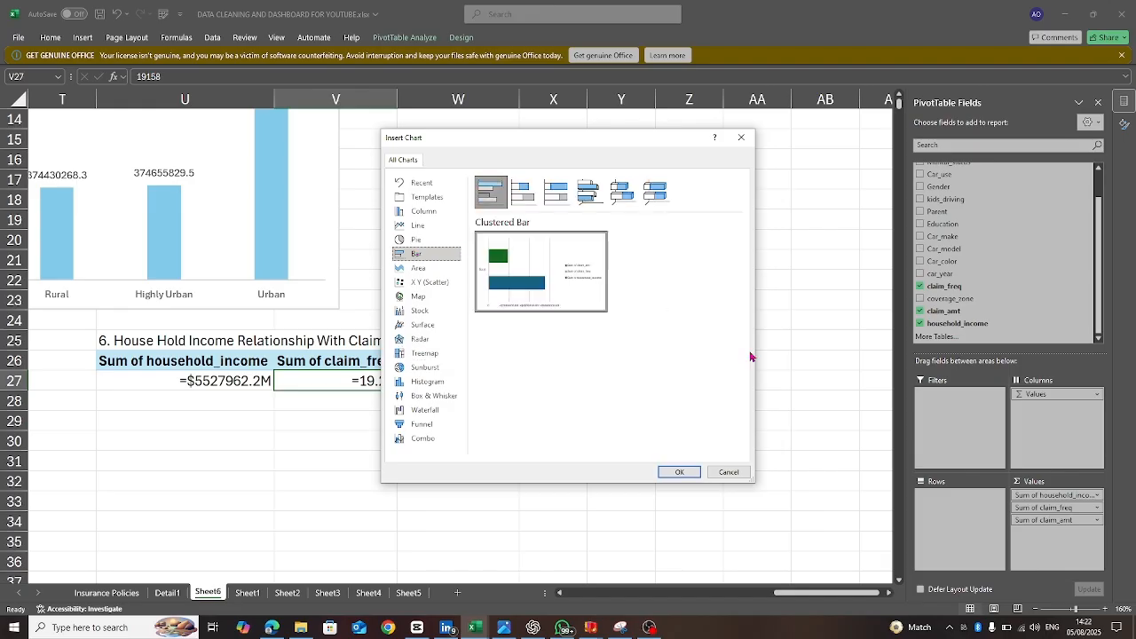
{"action": "left_click", "coordinate": [679, 473]}
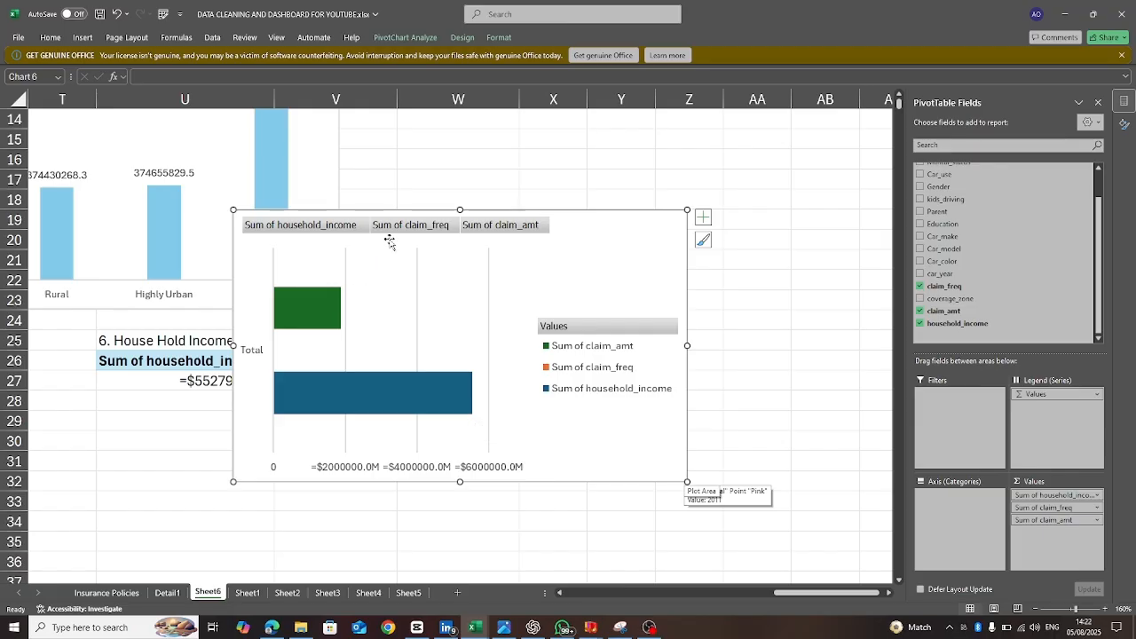
{"action": "right_click", "coordinate": [417, 226]}
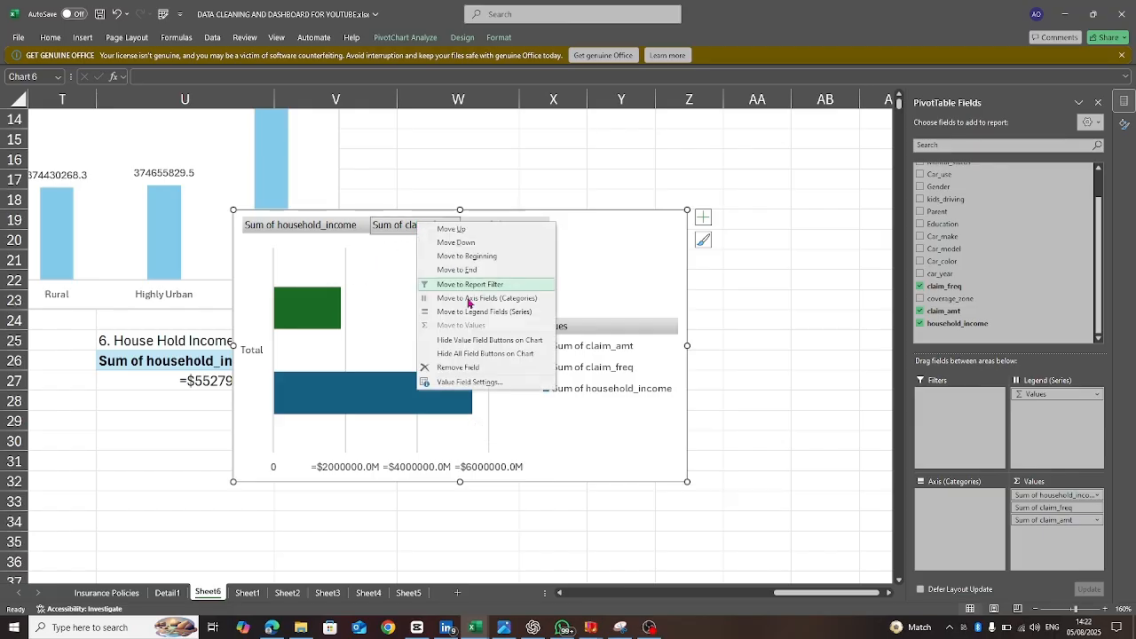
{"action": "left_click", "coordinate": [471, 354]}
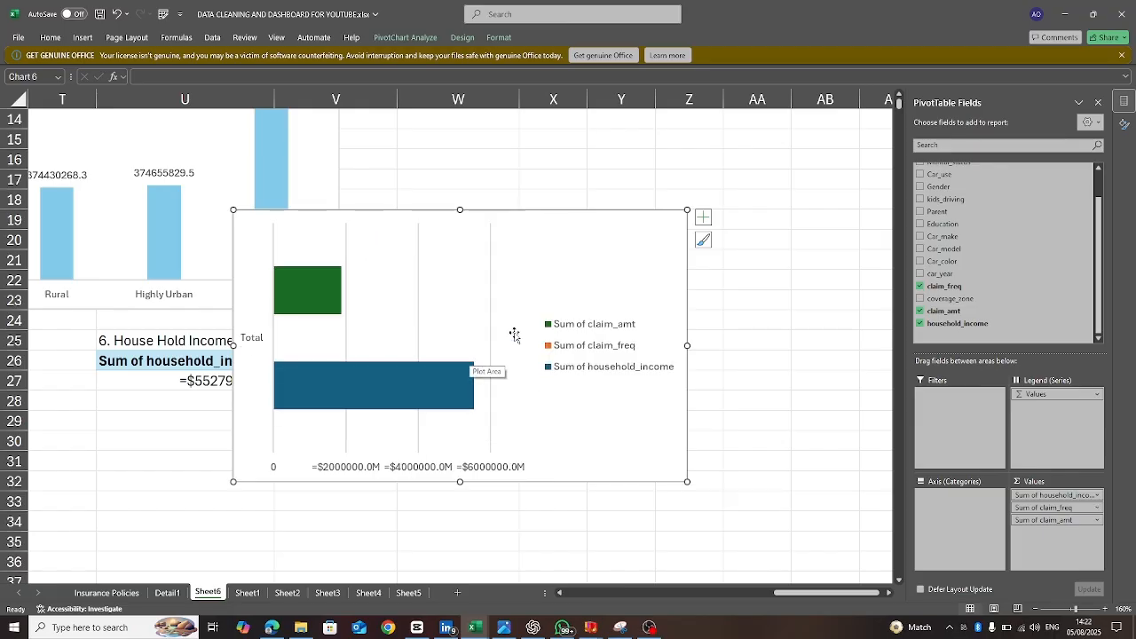
- Add a chart title to the question 6 bar chart and replace its placeholder text with "HouseHold income"
{"action": "left_click", "coordinate": [702, 224]}
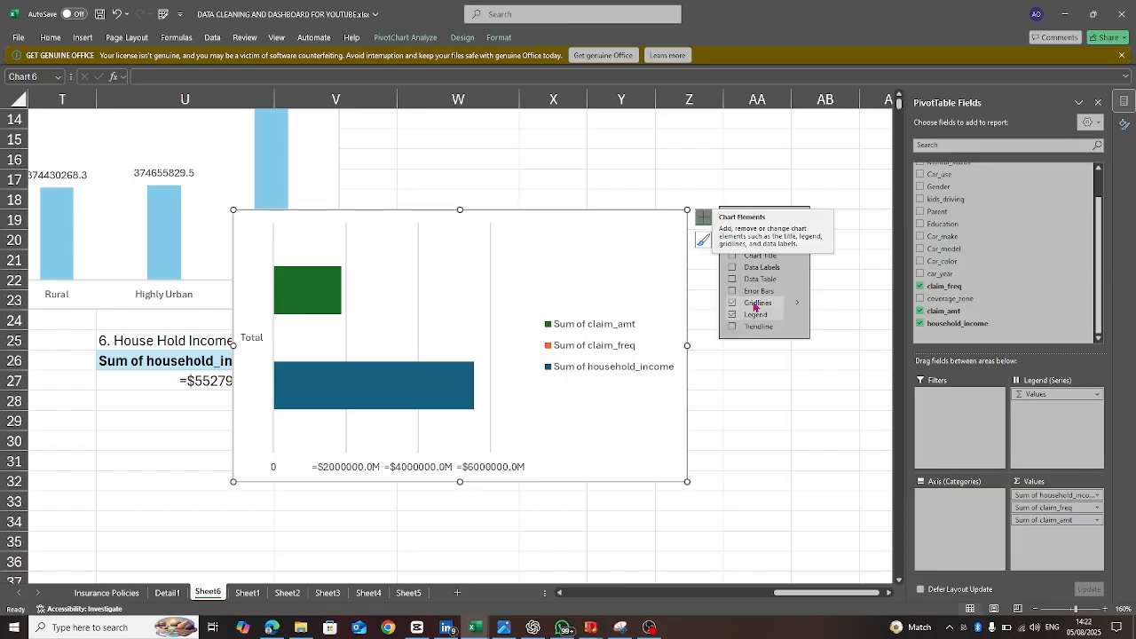
{"action": "left_click", "coordinate": [732, 256]}
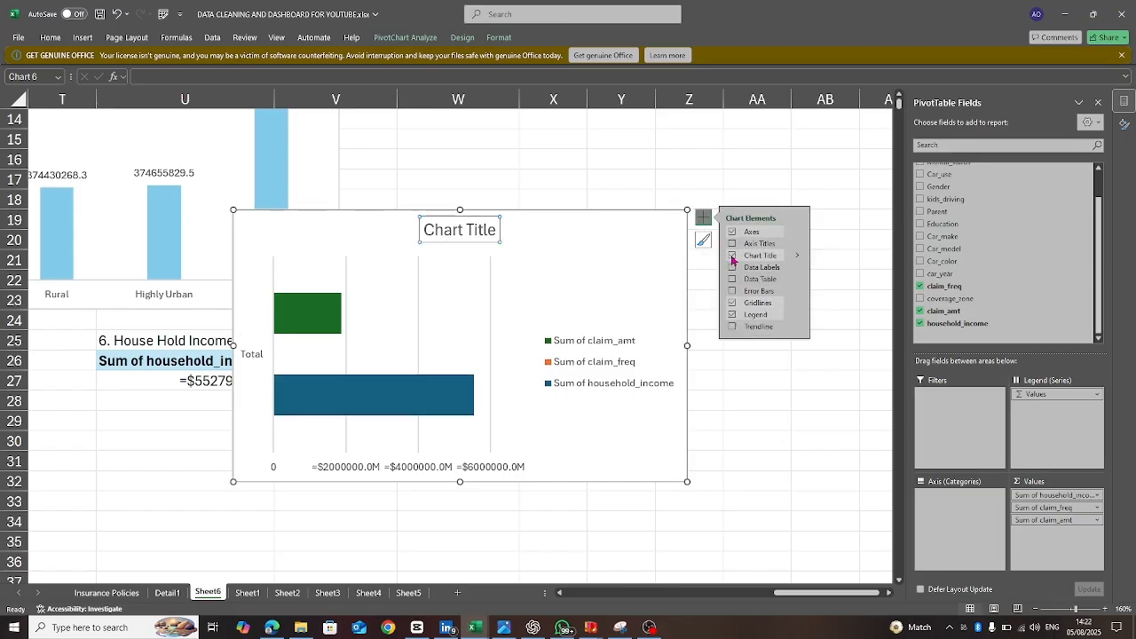
{"action": "left_click", "coordinate": [482, 230]}
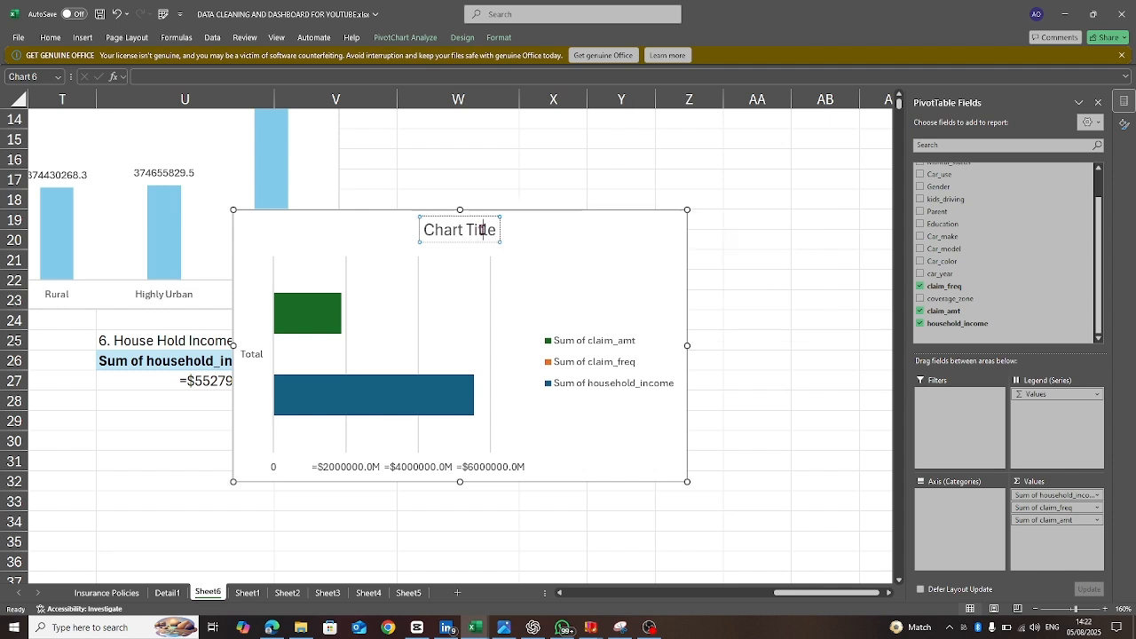
{"action": "key", "text": "BackSpace"}
{"action": "key", "text": "BackSpace"}
{"action": "key", "text": "BackSpace"}
{"action": "key", "text": "BackSpace"}
{"action": "key", "text": "BackSpace"}
{"action": "key", "text": "BackSpace"}
{"action": "key", "text": "BackSpace"}
{"action": "key", "text": "BackSpace"}
{"action": "key", "text": "BackSpace"}
{"action": "key", "text": "BackSpace"}
{"action": "key", "text": "BackSpace"}
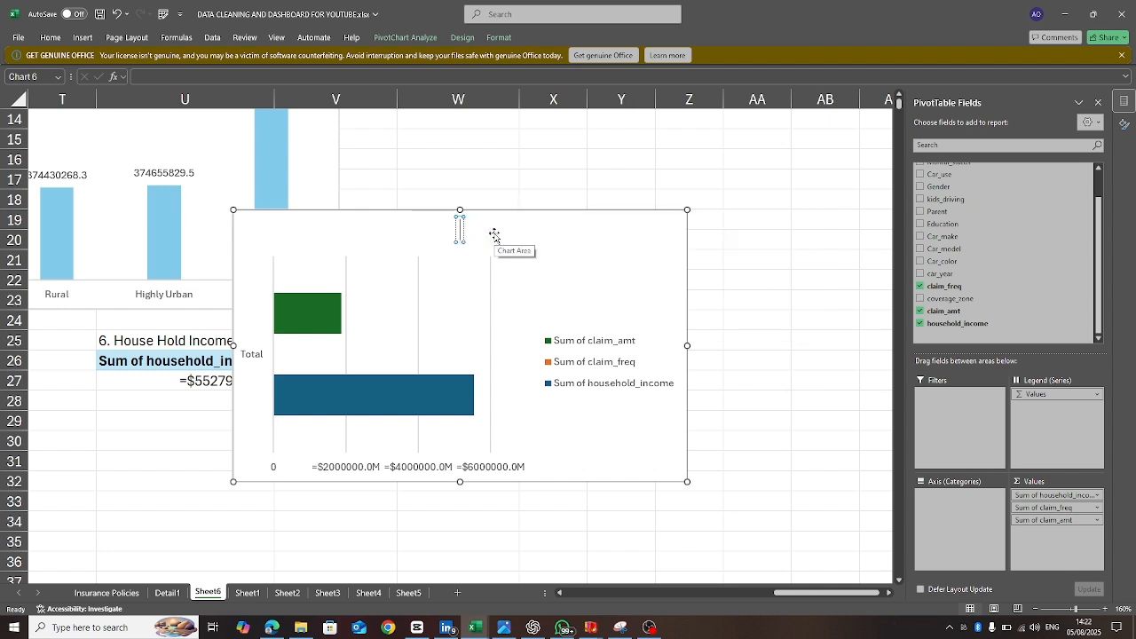
{"action": "type", "text": "House"}
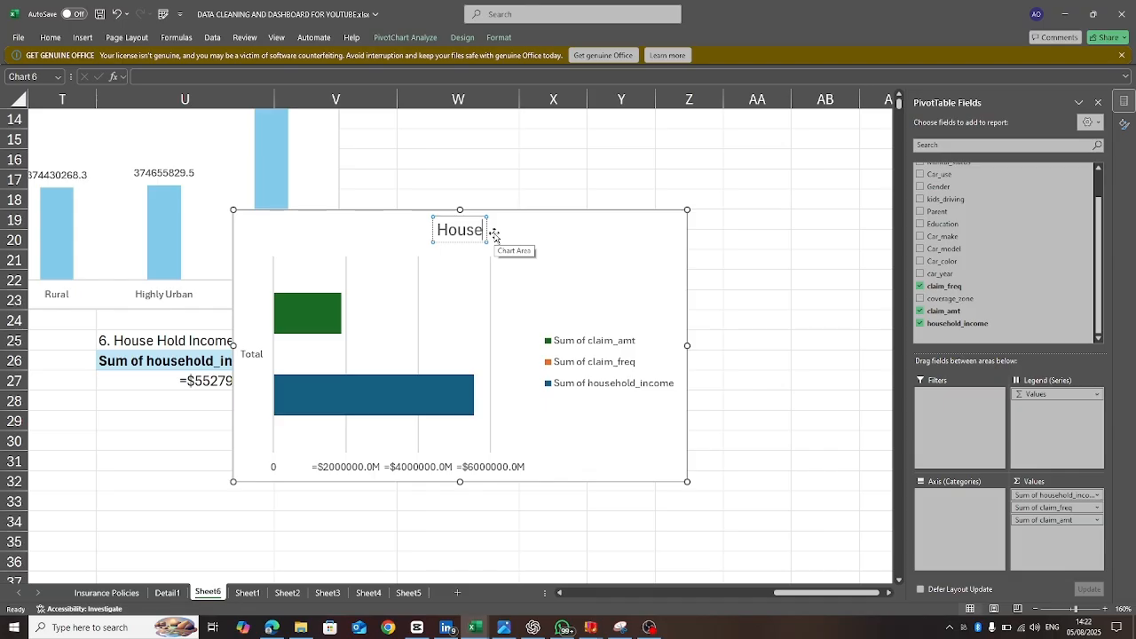
{"action": "type", "text": "Hold inc"}
{"action": "type", "text": "ome"}
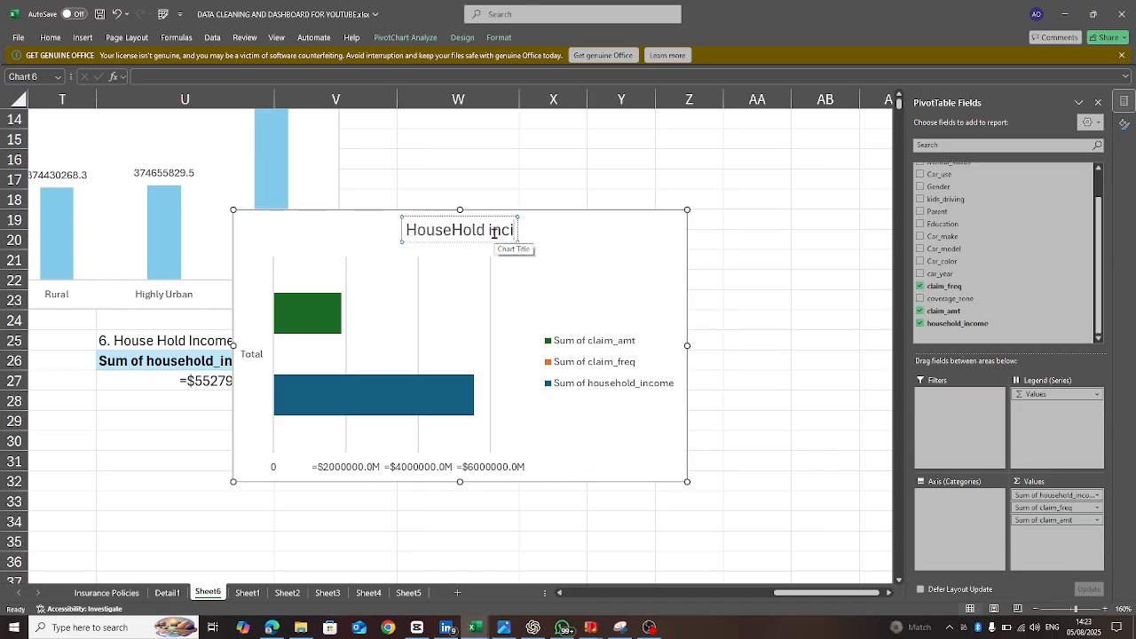
{"action": "key", "text": "BackSpace"}
{"action": "key", "text": "BackSpace"}
{"action": "key", "text": "BackSpace"}
{"action": "type", "text": "ome"}
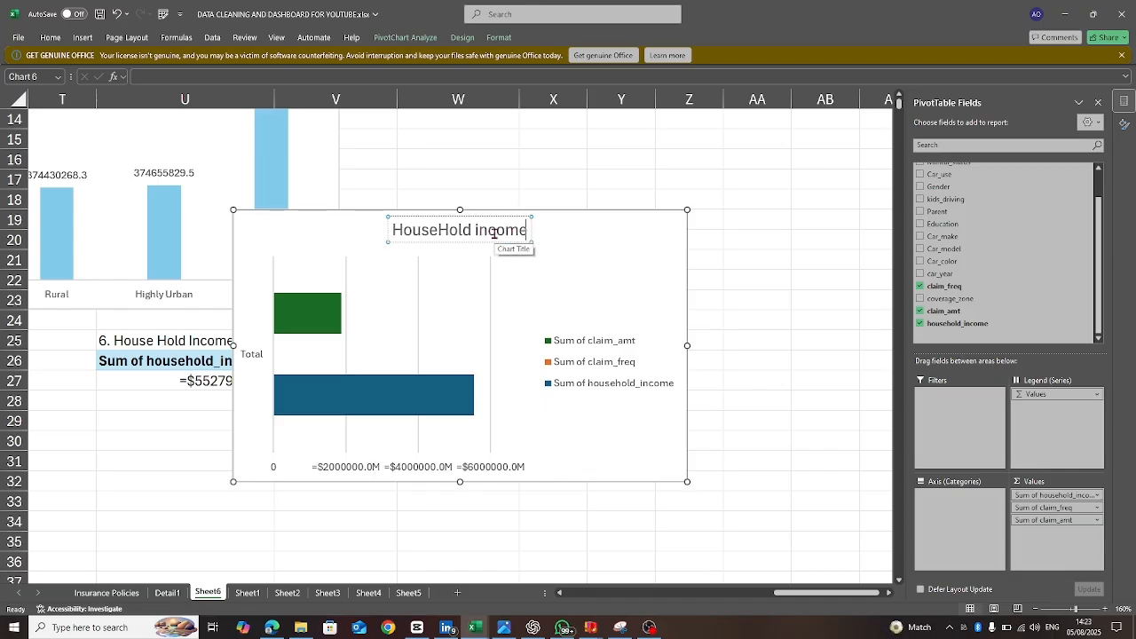
- Check question 6 in the Car Insurance questions PDF and complete the chart title as "HouseHold income Relationship to Claim Frequency & Claim Amount"
{"action": "left_click", "coordinate": [271, 628]}
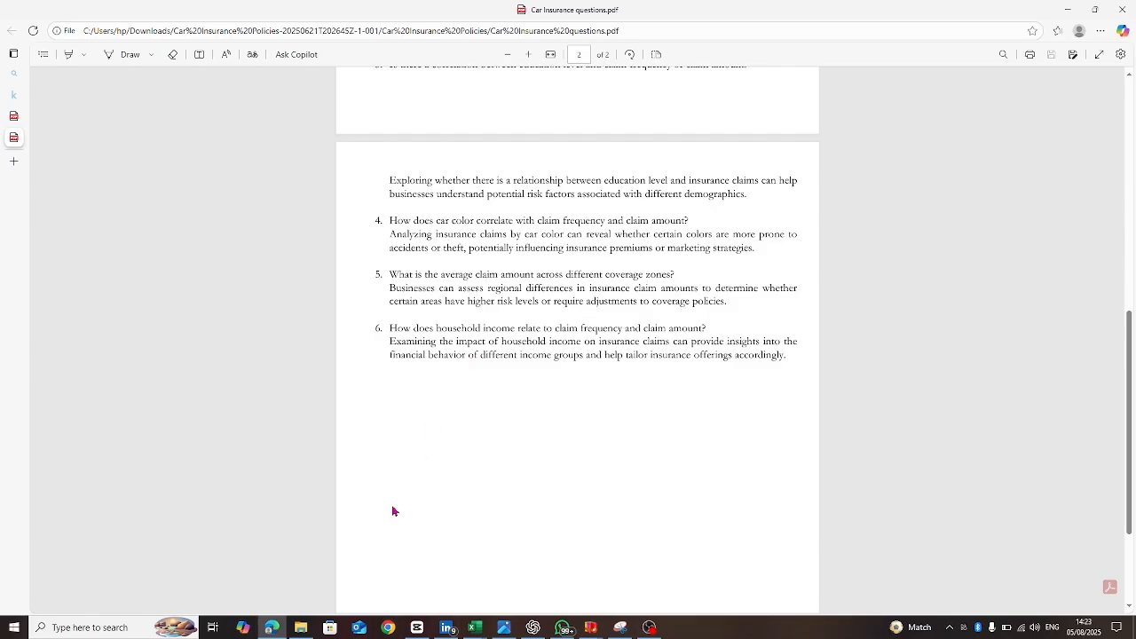
{"action": "left_click", "coordinate": [476, 628]}
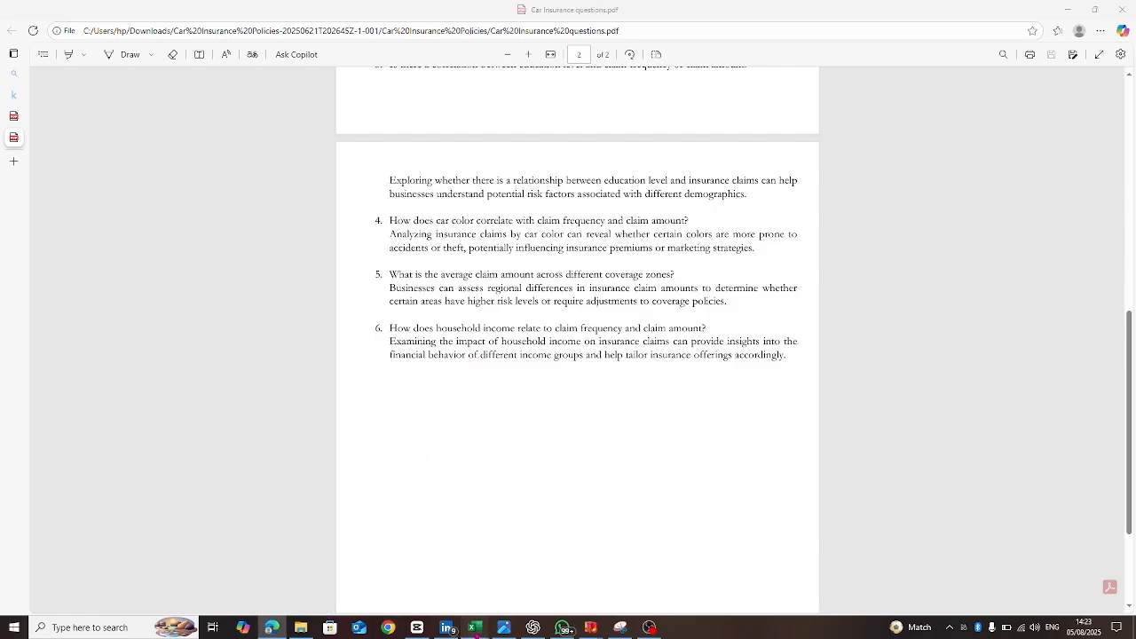
{"action": "left_click", "coordinate": [604, 578]}
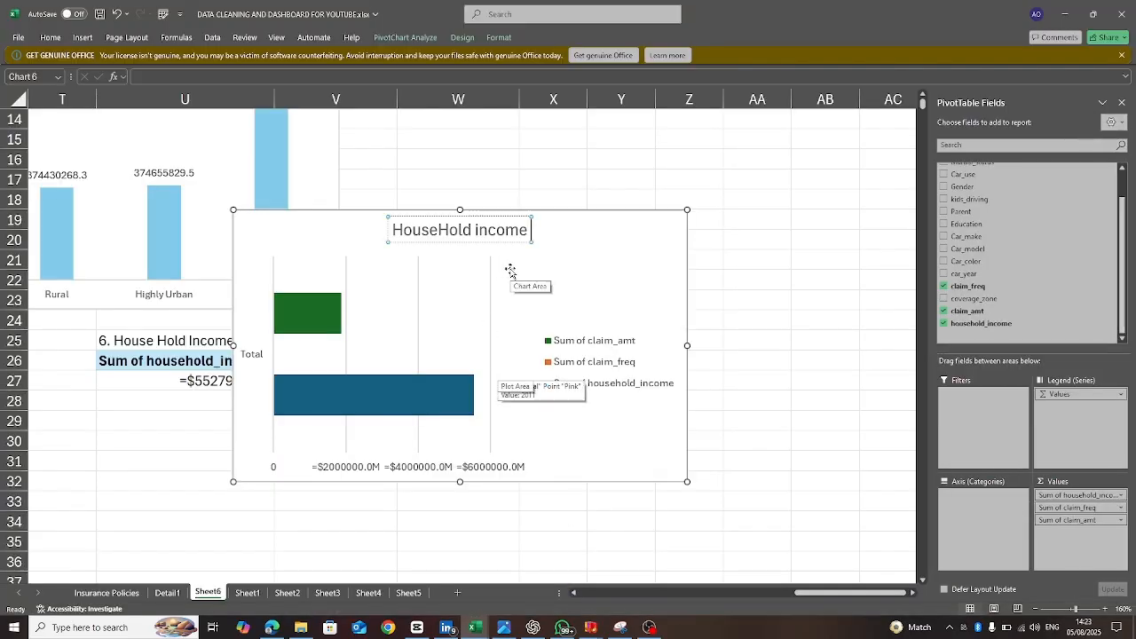
{"action": "type", "text": "Reatio"}
{"action": "key", "text": "Return"}
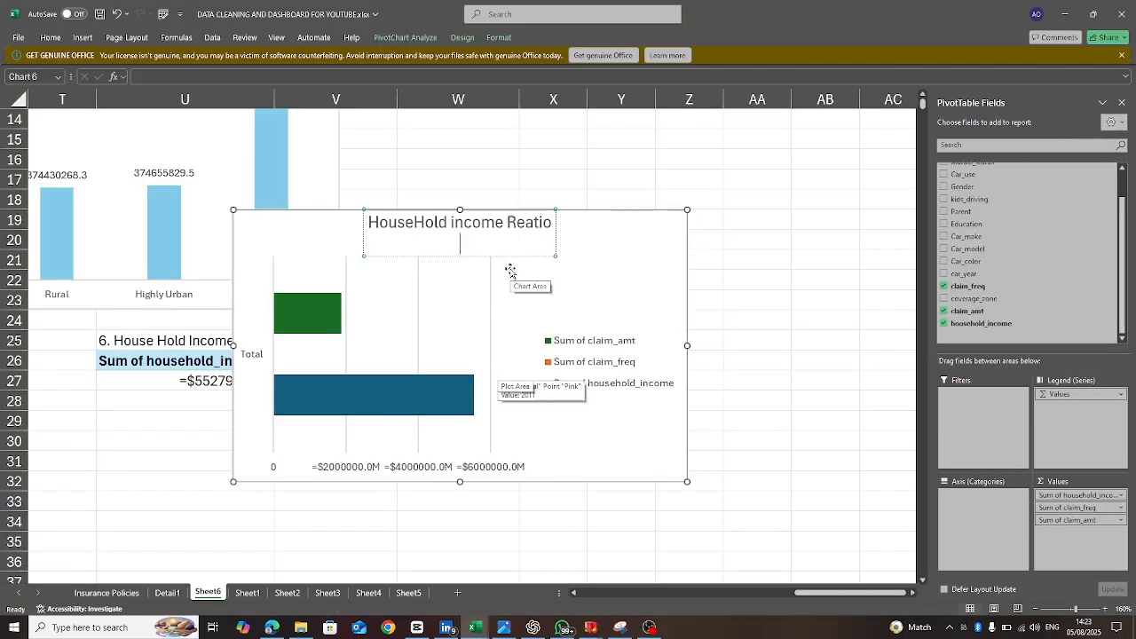
{"action": "key", "text": "BackSpace"}
{"action": "key", "text": "BackSpace"}
{"action": "key", "text": "BackSpace"}
{"action": "key", "text": "BackSpace"}
{"action": "key", "text": "BackSpace"}
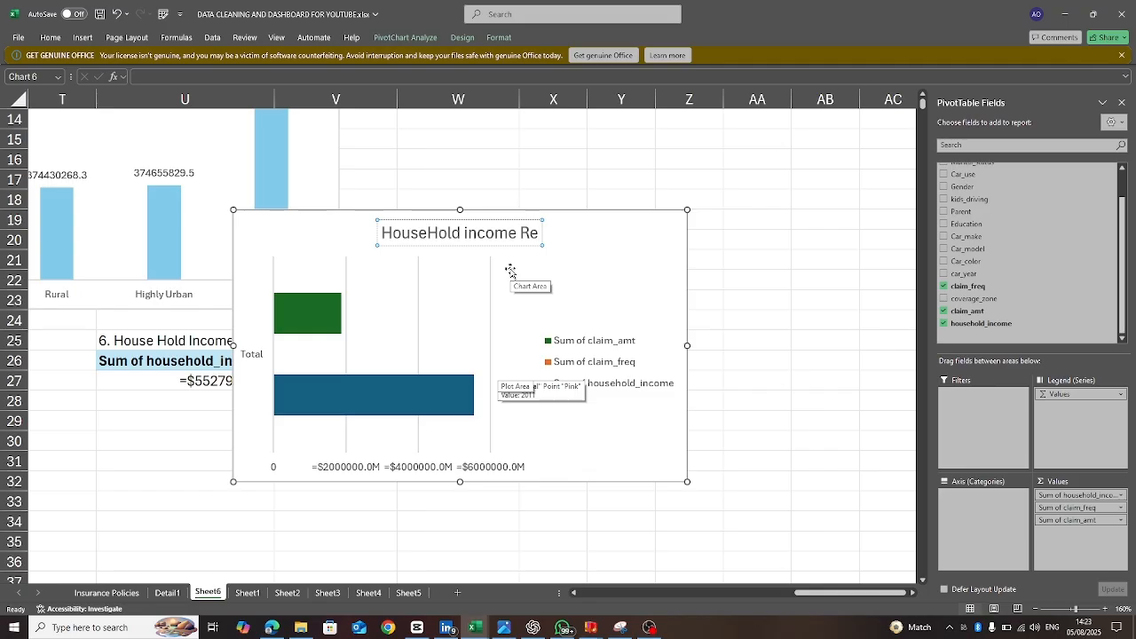
{"action": "type", "text": "lationship"}
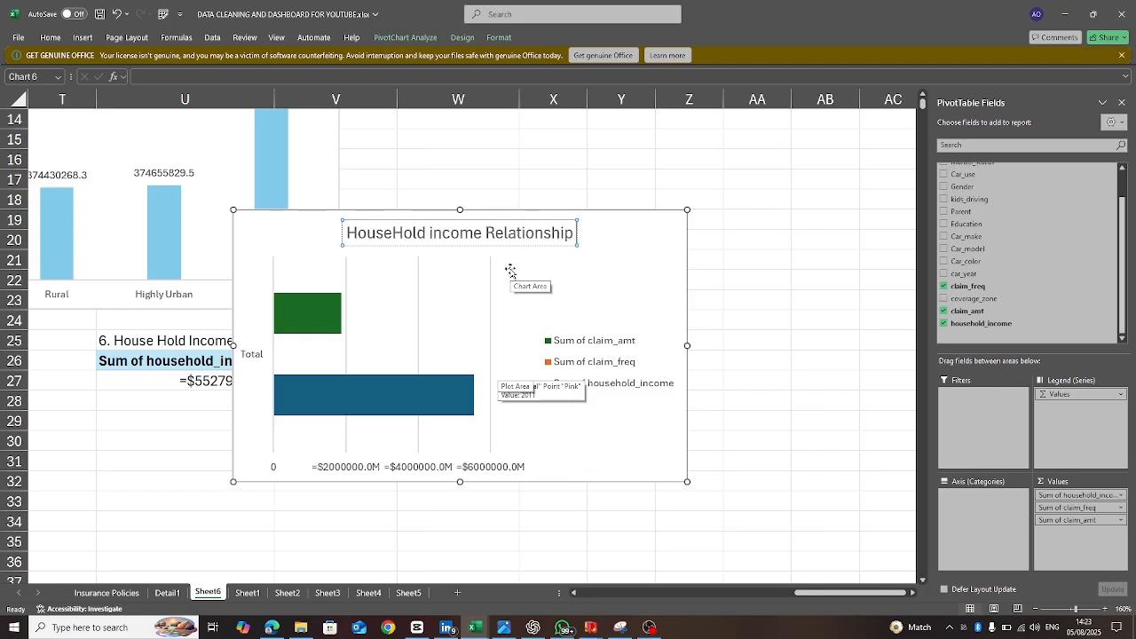
{"action": "type", "text": " to Claim"}
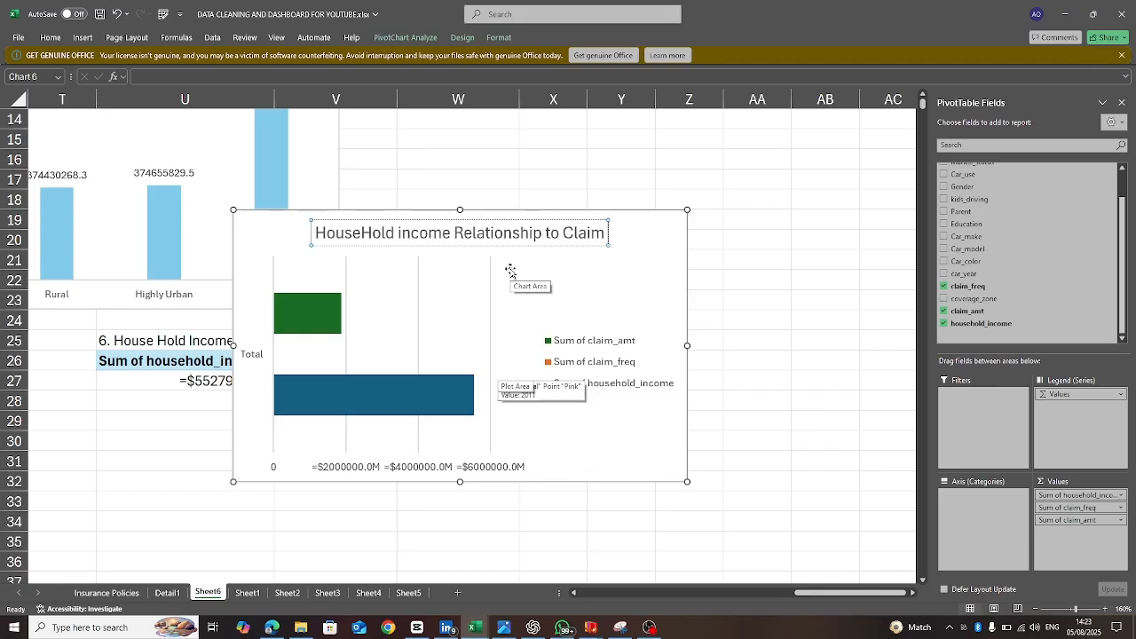
{"action": "type", "text": " Frquency a"}
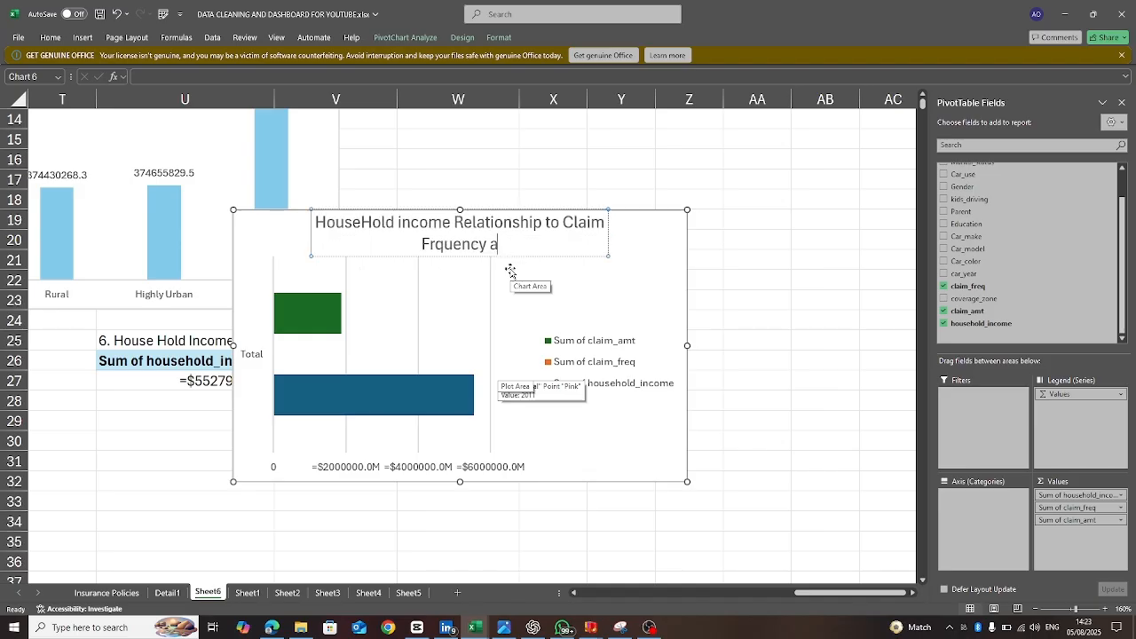
{"action": "type", "text": "d"}
{"action": "key", "text": "BackSpace"}
{"action": "key", "text": "BackSpace"}
{"action": "key", "text": "BackSpace"}
{"action": "key", "text": "BackSpace"}
{"action": "key", "text": "BackSpace"}
{"action": "key", "text": "BackSpace"}
{"action": "key", "text": "BackSpace"}
{"action": "key", "text": "BackSpace"}
{"action": "key", "text": "BackSpace"}
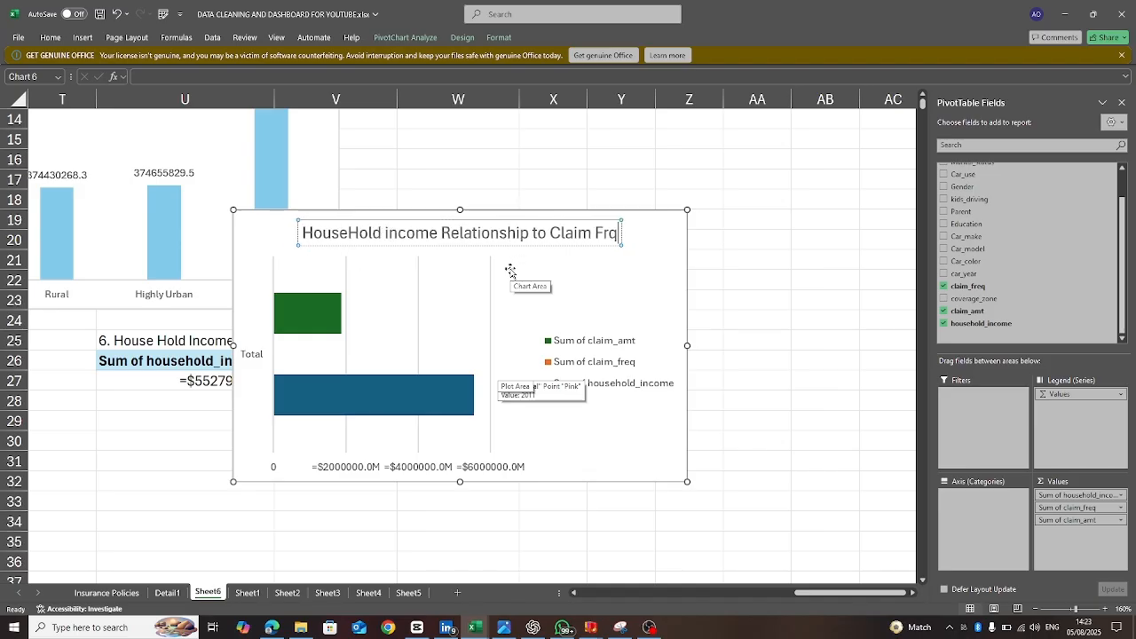
{"action": "type", "text": "equency a"}
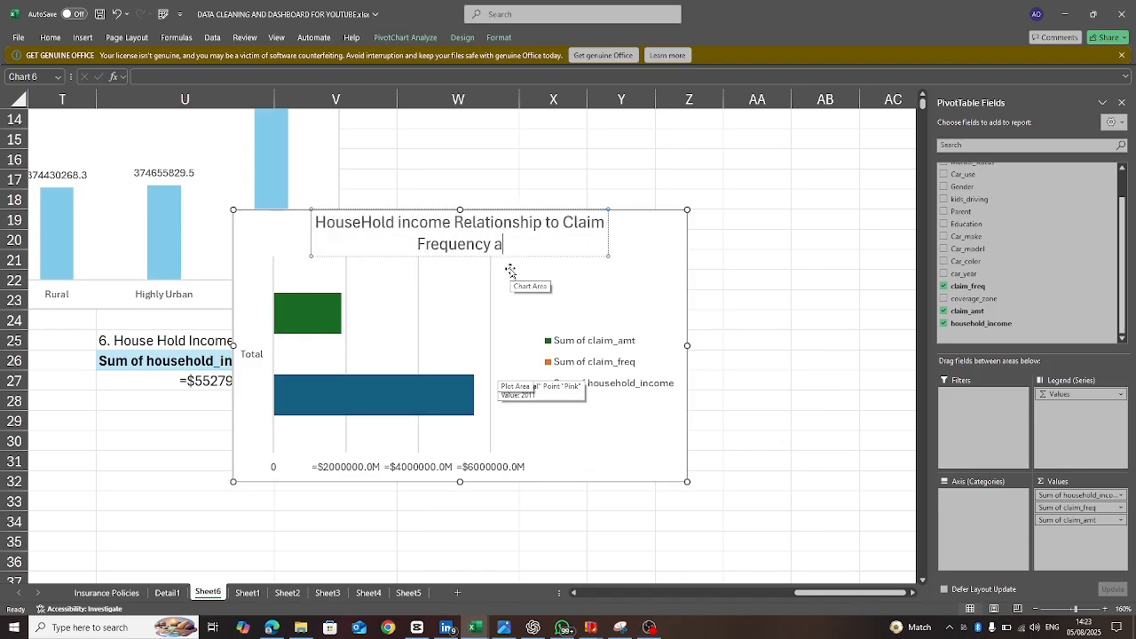
{"action": "key", "text": "BackSpace"}
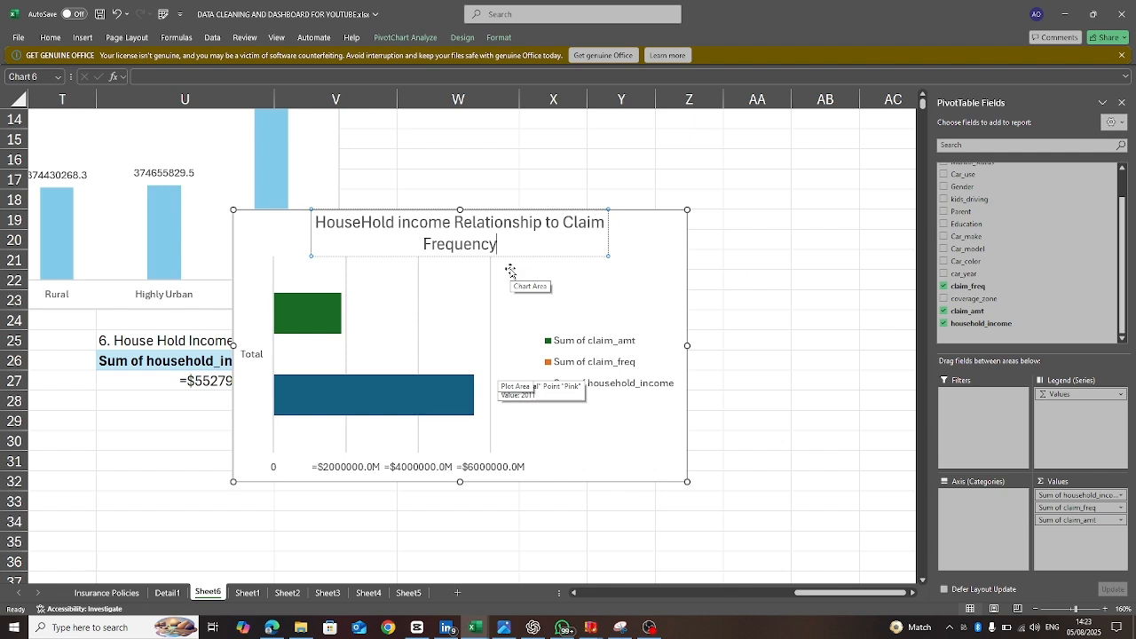
{"action": "type", "text": "& C"}
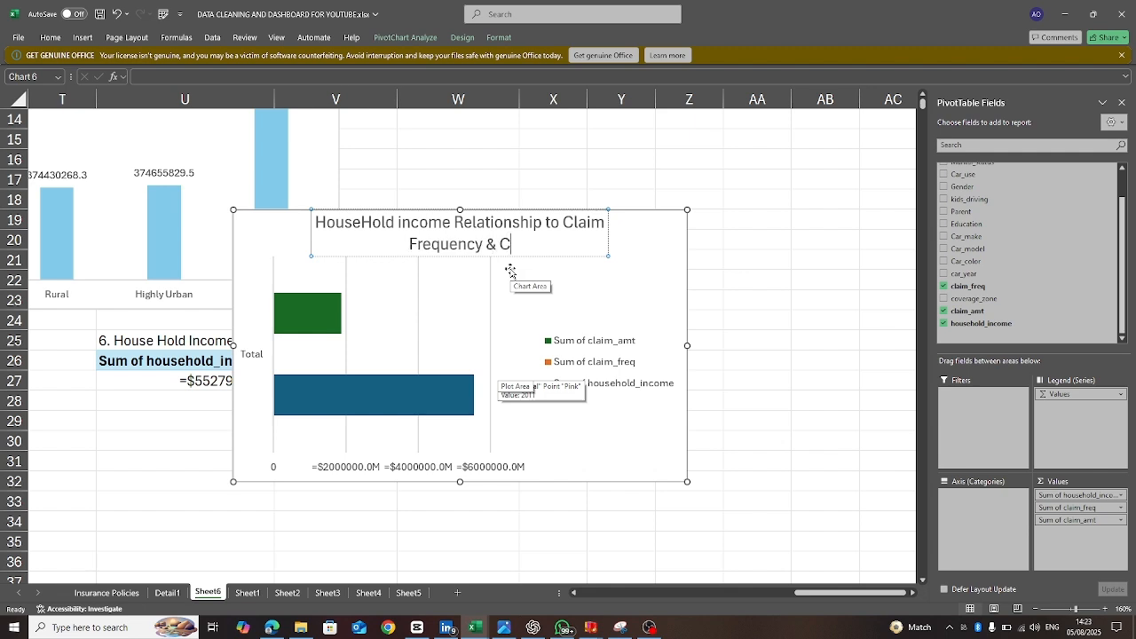
{"action": "type", "text": "laim Amount"}
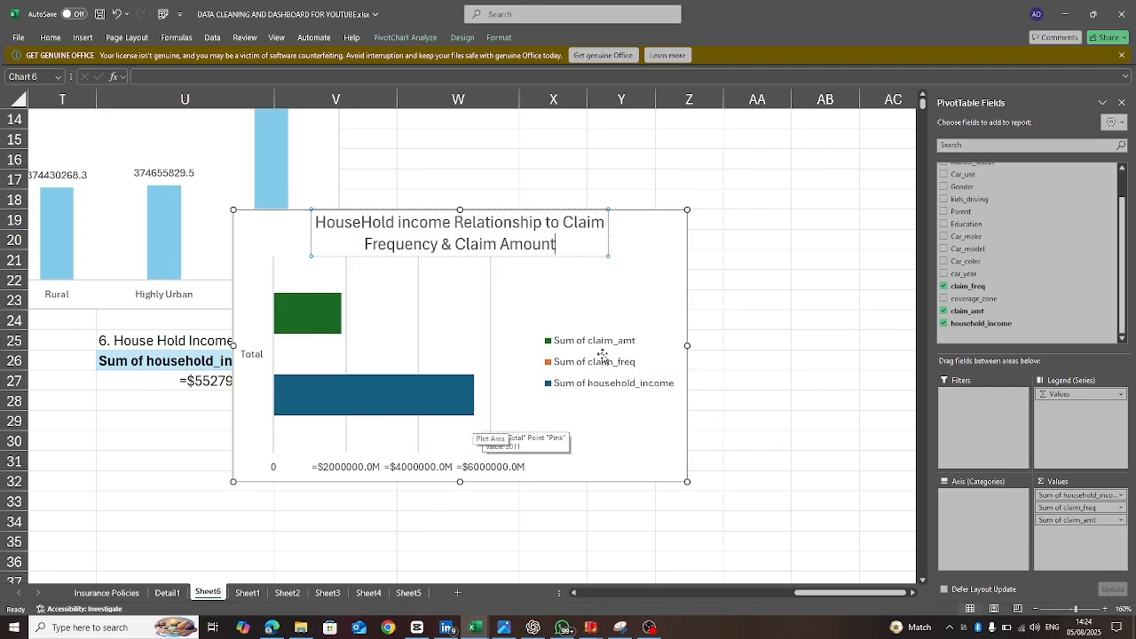
{"action": "left_click", "coordinate": [633, 276]}
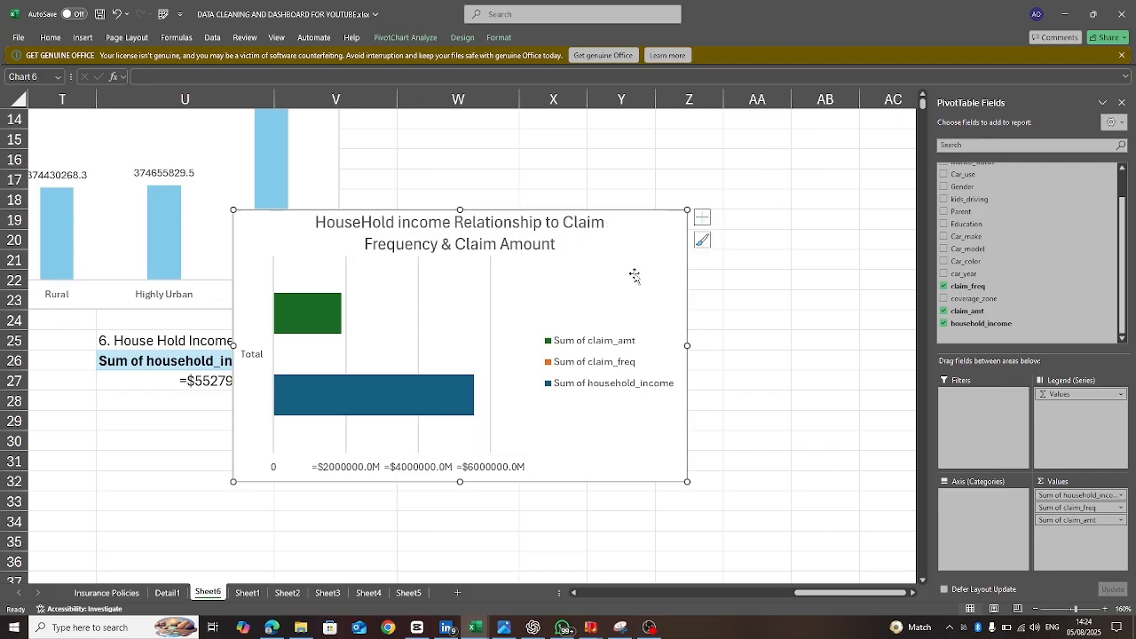
- Remove the gridlines from the question 6 bar chart, and turn its legend off and back on
{"action": "left_click", "coordinate": [707, 220]}
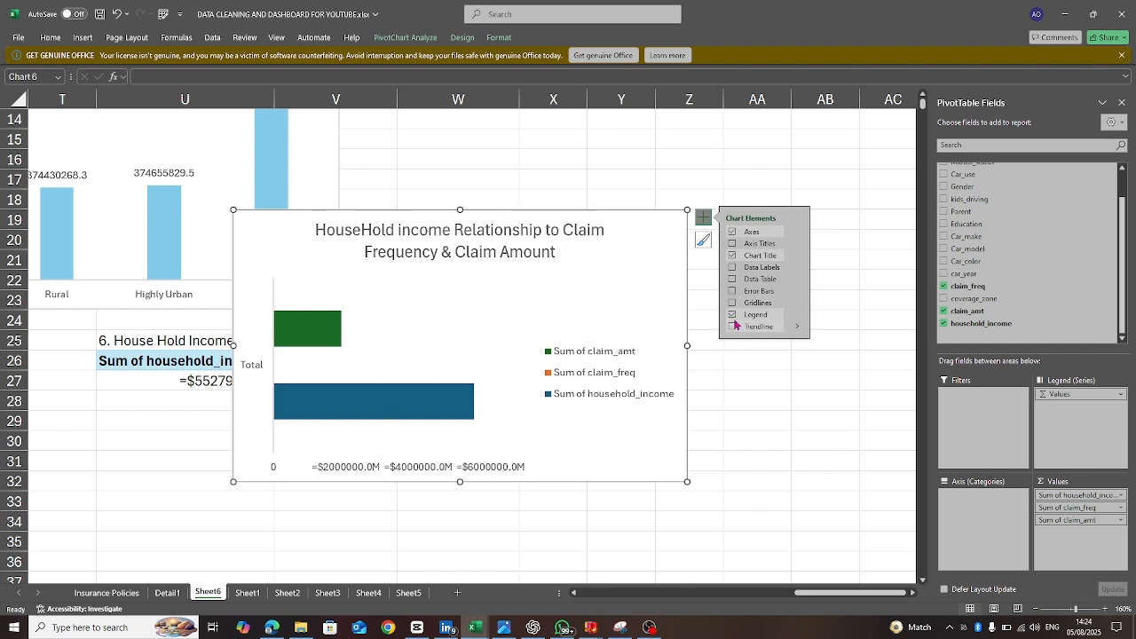
{"action": "left_click", "coordinate": [733, 317]}
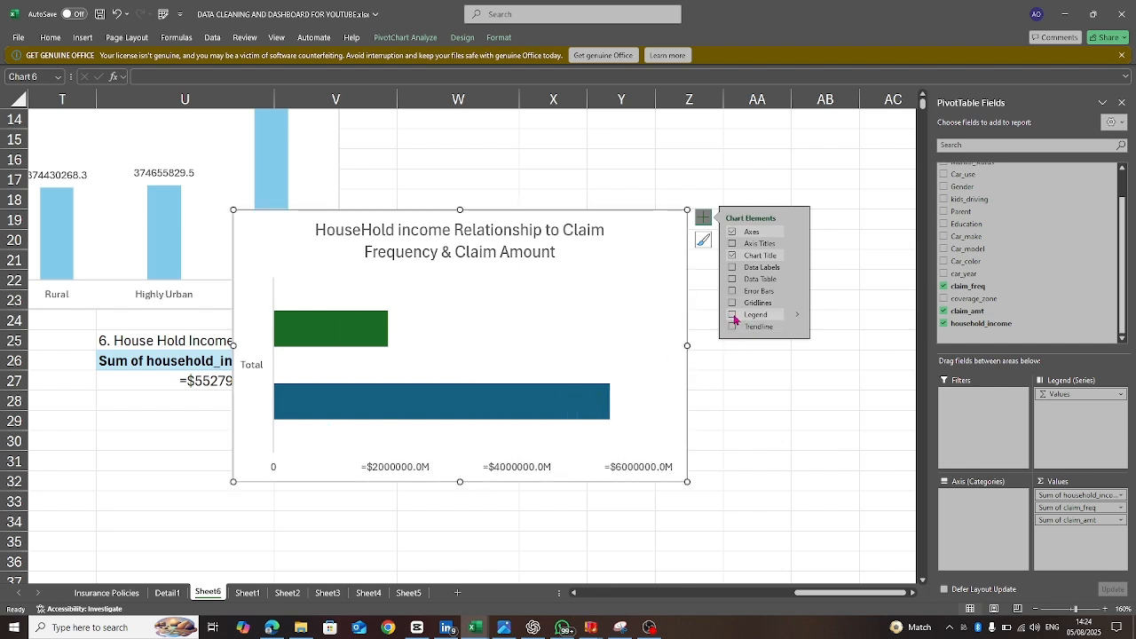
{"action": "left_click", "coordinate": [734, 317]}
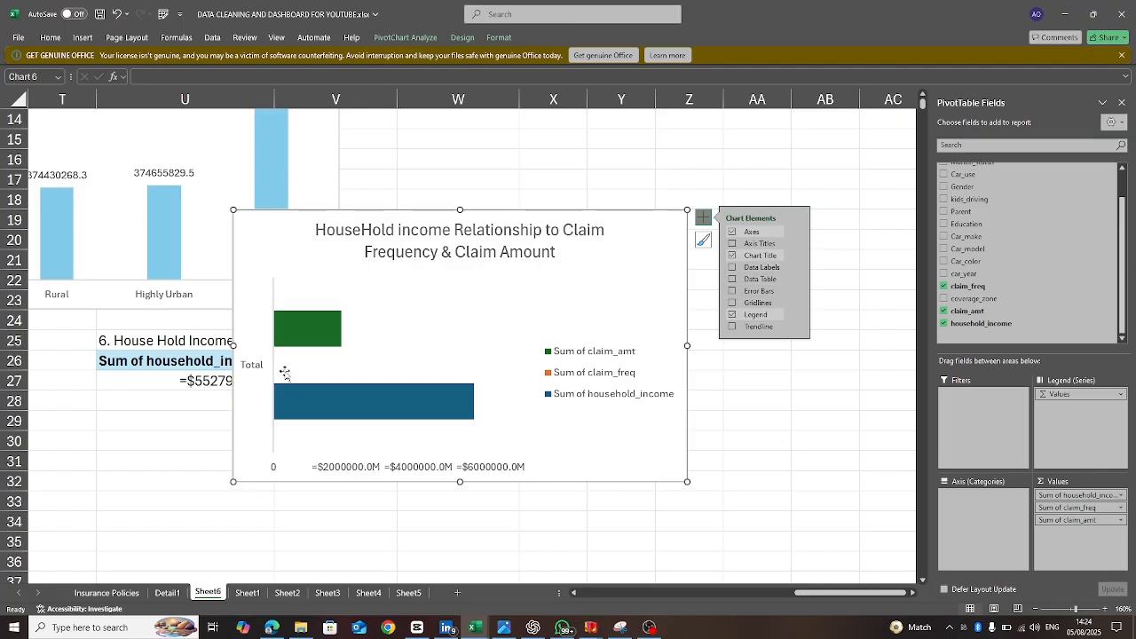
- Add data labels in the Data Callout style to all series of the question 6 bar chart
{"action": "left_click", "coordinate": [332, 329]}
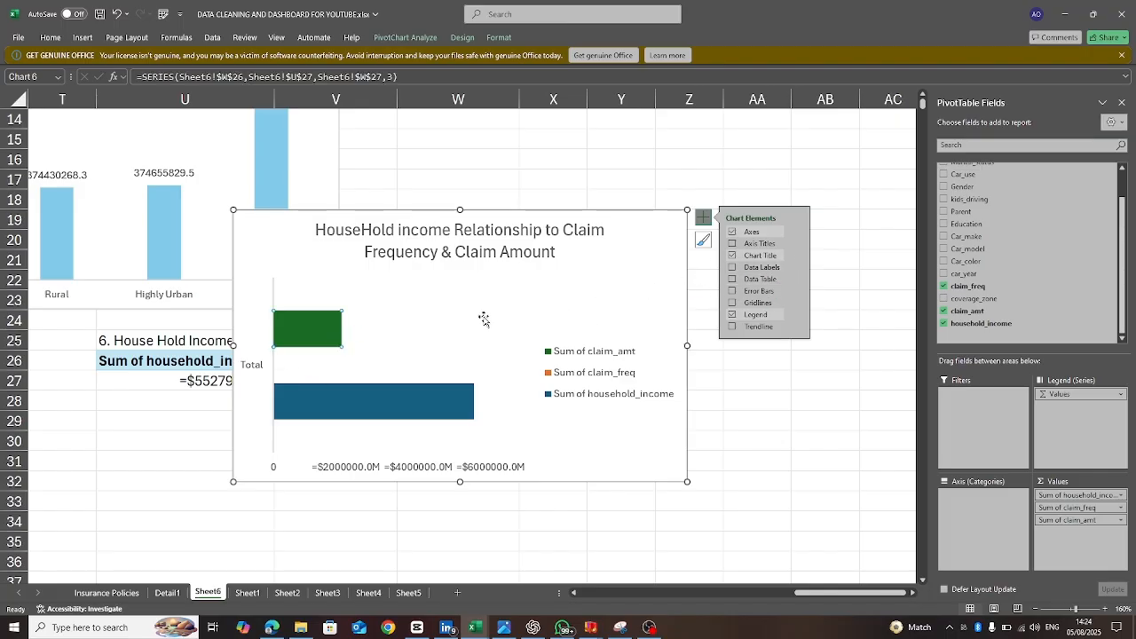
{"action": "left_click", "coordinate": [433, 338]}
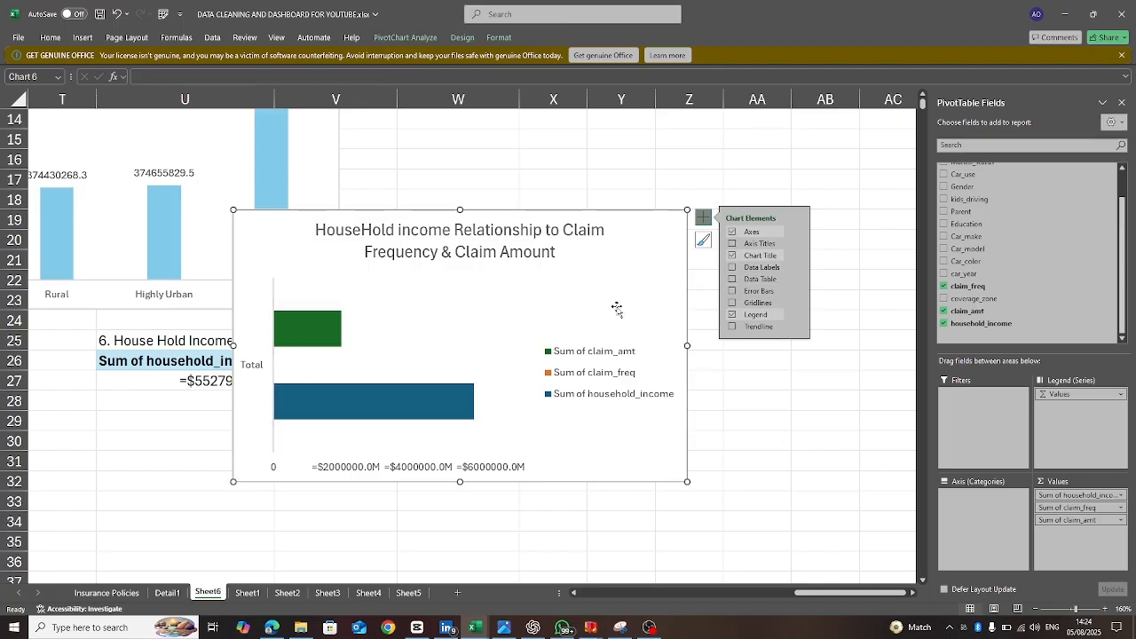
{"action": "left_click", "coordinate": [796, 267]}
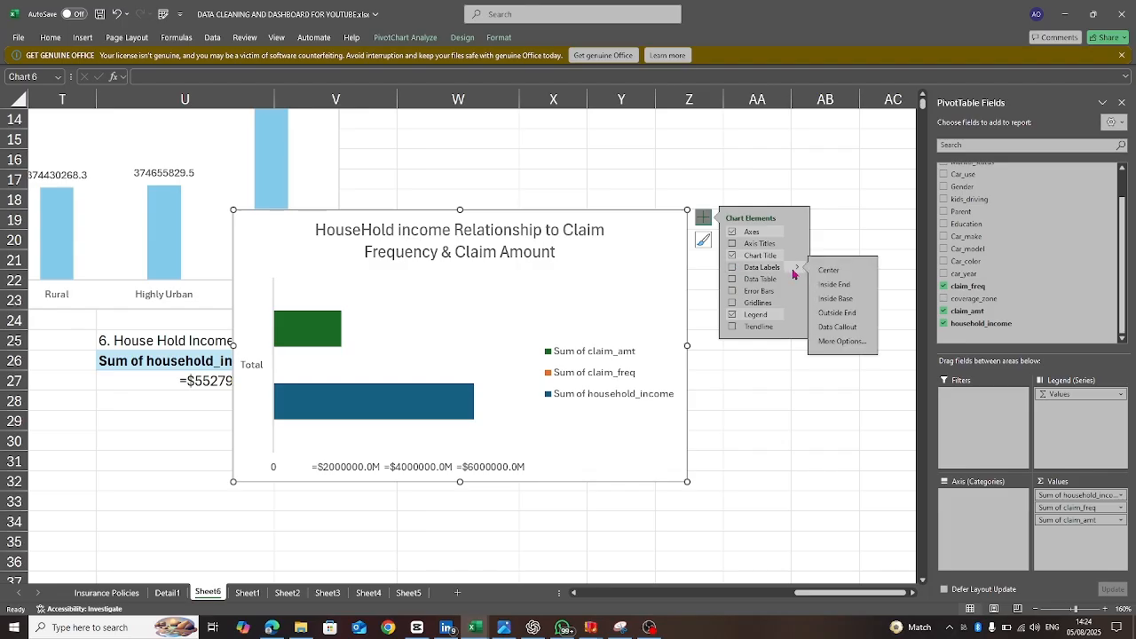
{"action": "left_click", "coordinate": [842, 330]}
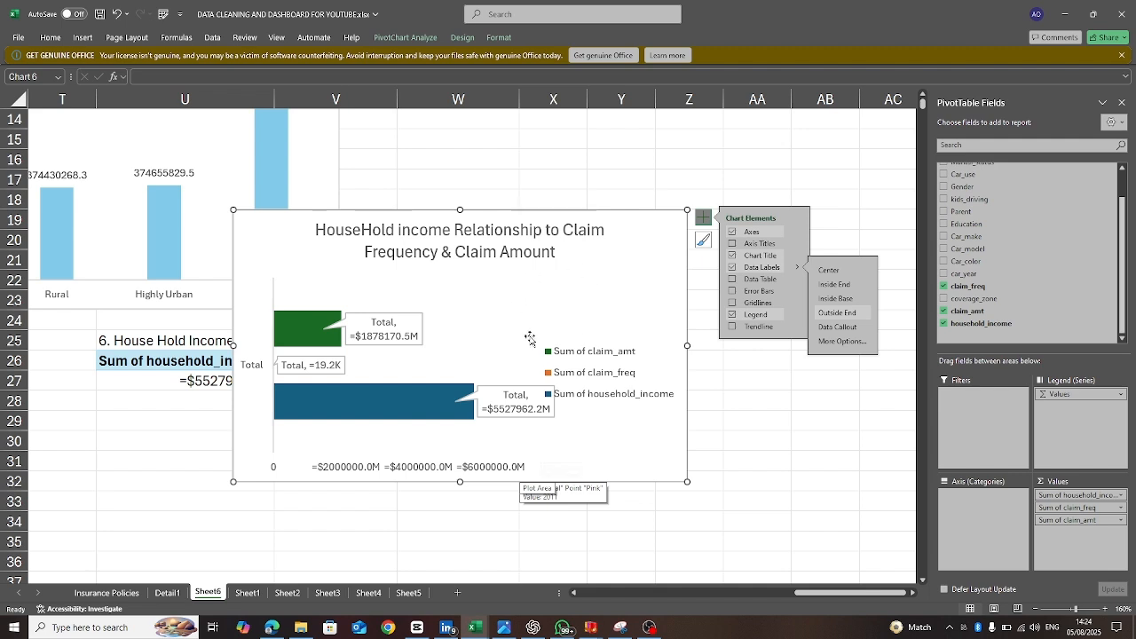
- Try the Bar of Pie type for the question 6 chart
{"action": "left_click", "coordinate": [86, 37]}
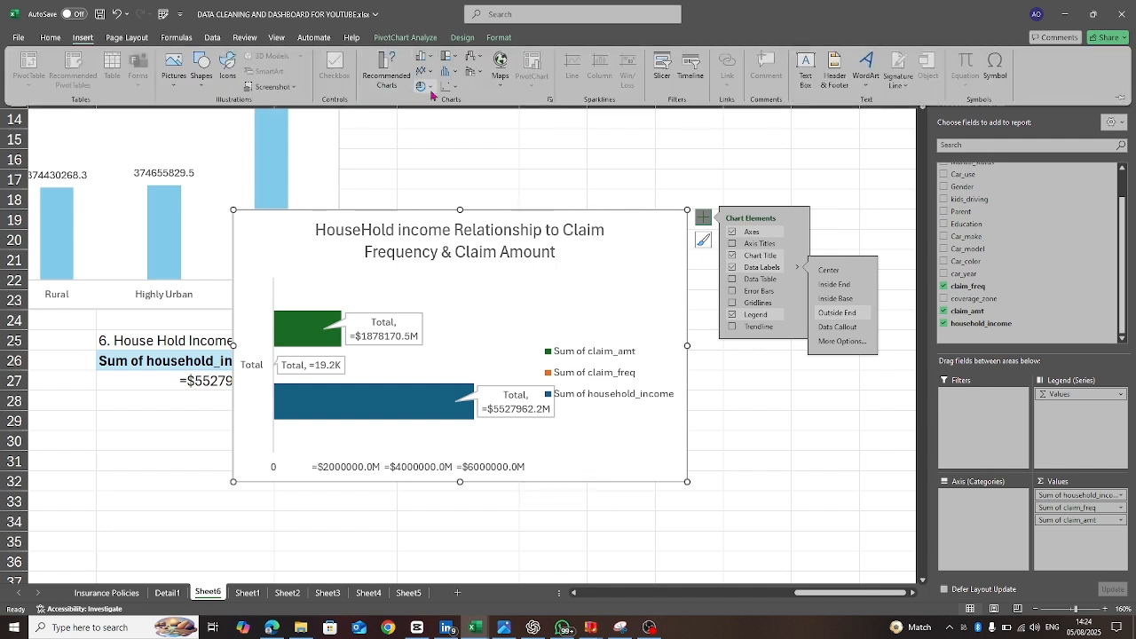
{"action": "left_click", "coordinate": [420, 86]}
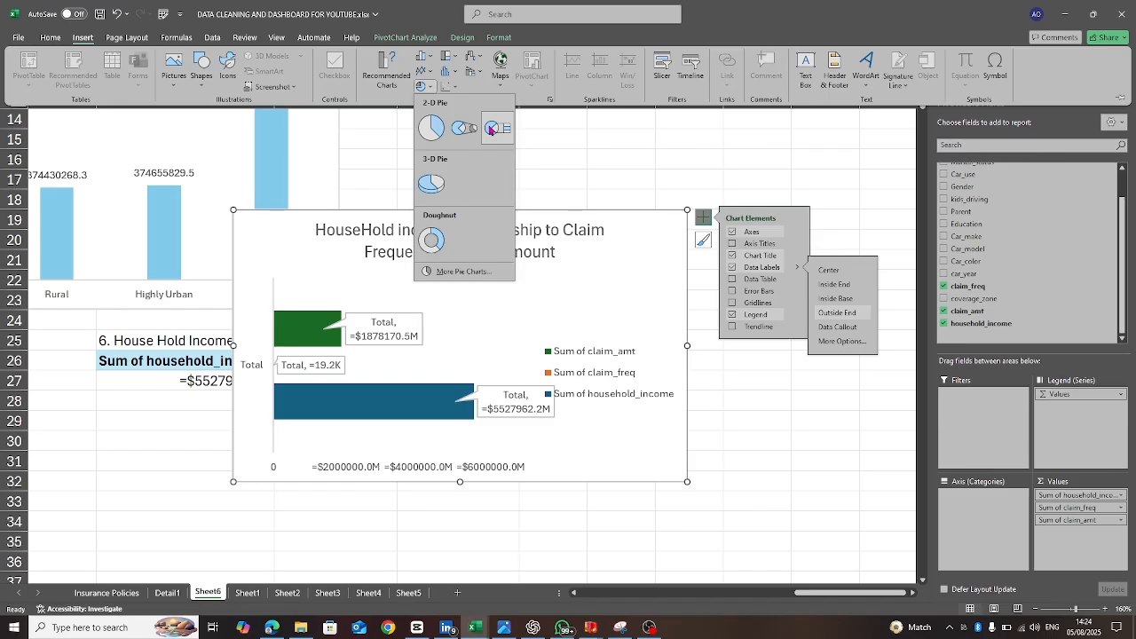
{"action": "left_click", "coordinate": [489, 129]}
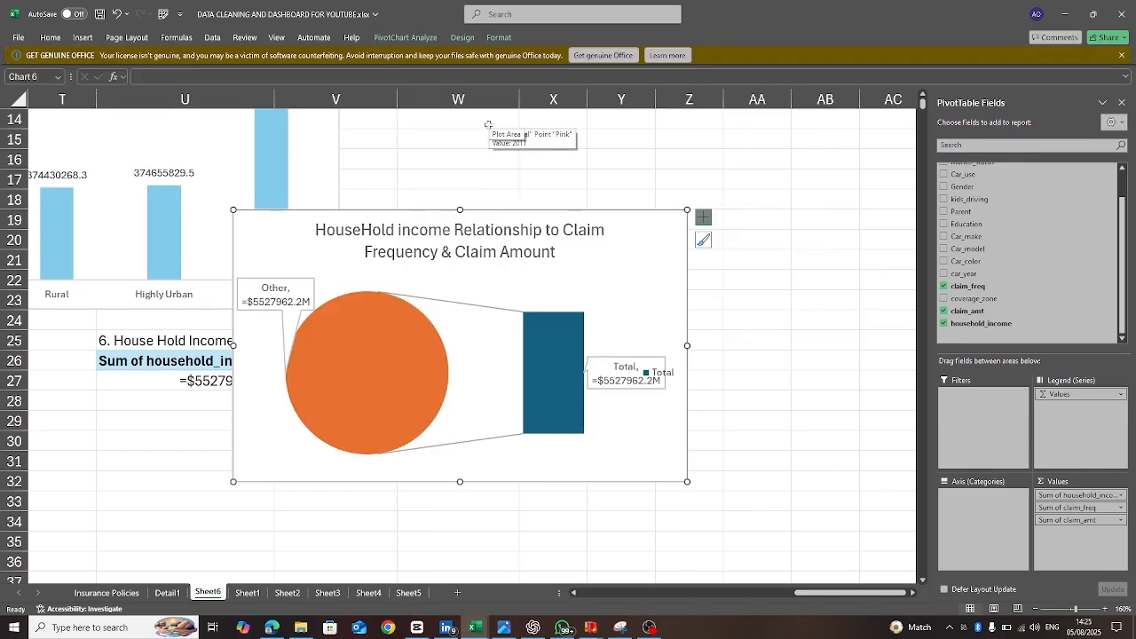
- Try the Doughnut type for the question 6 chart and remove its data labels
{"action": "left_click", "coordinate": [80, 38]}
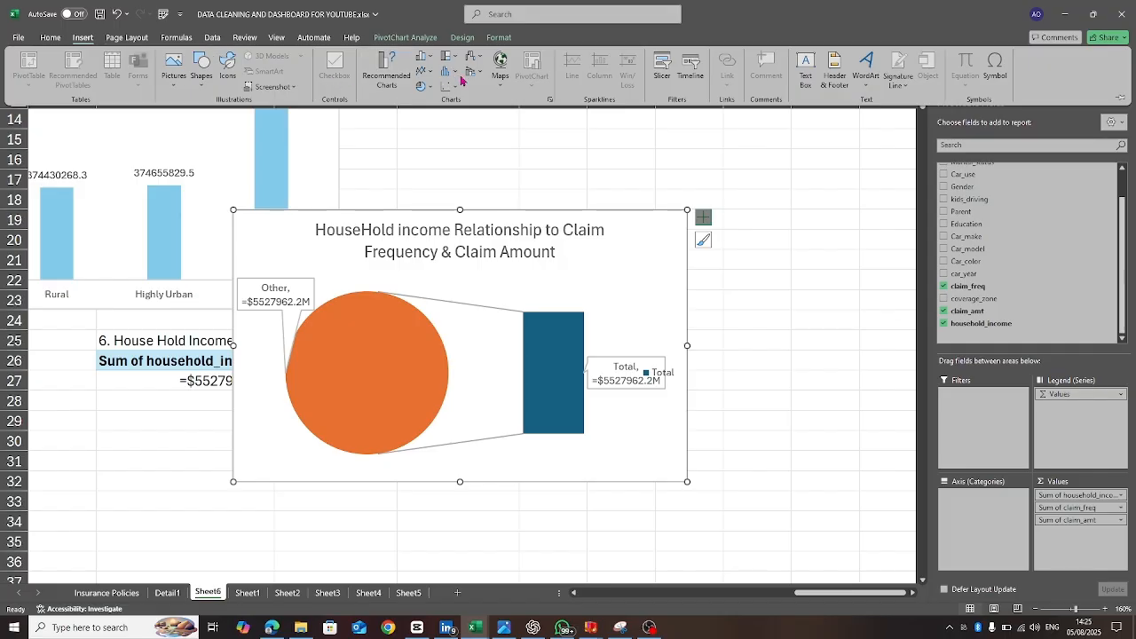
{"action": "left_click", "coordinate": [433, 87]}
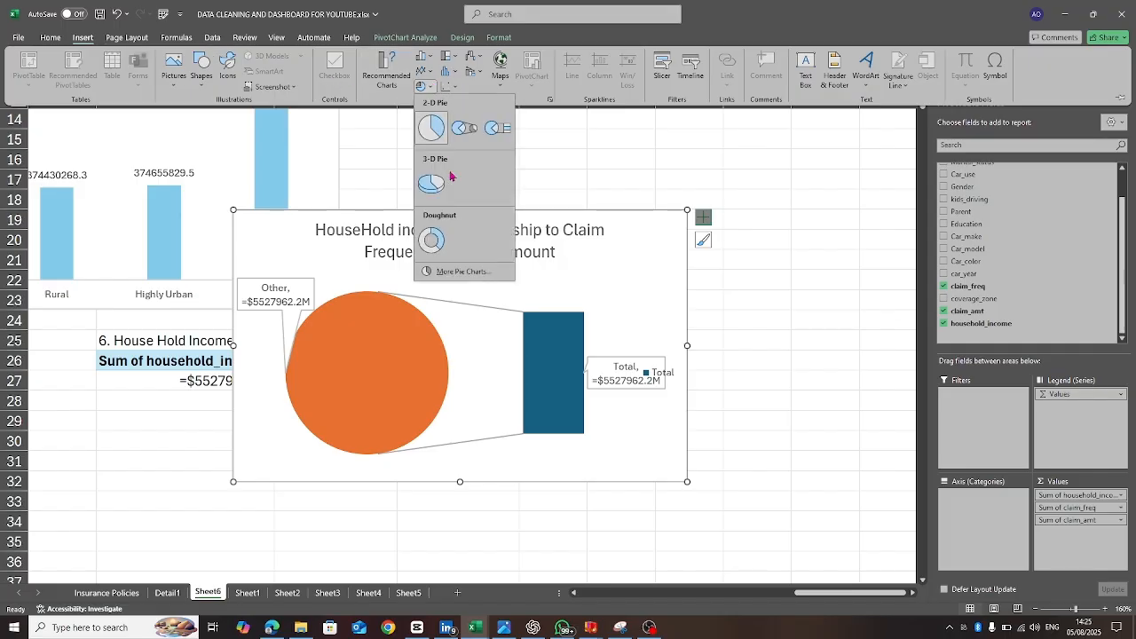
{"action": "left_click", "coordinate": [434, 241]}
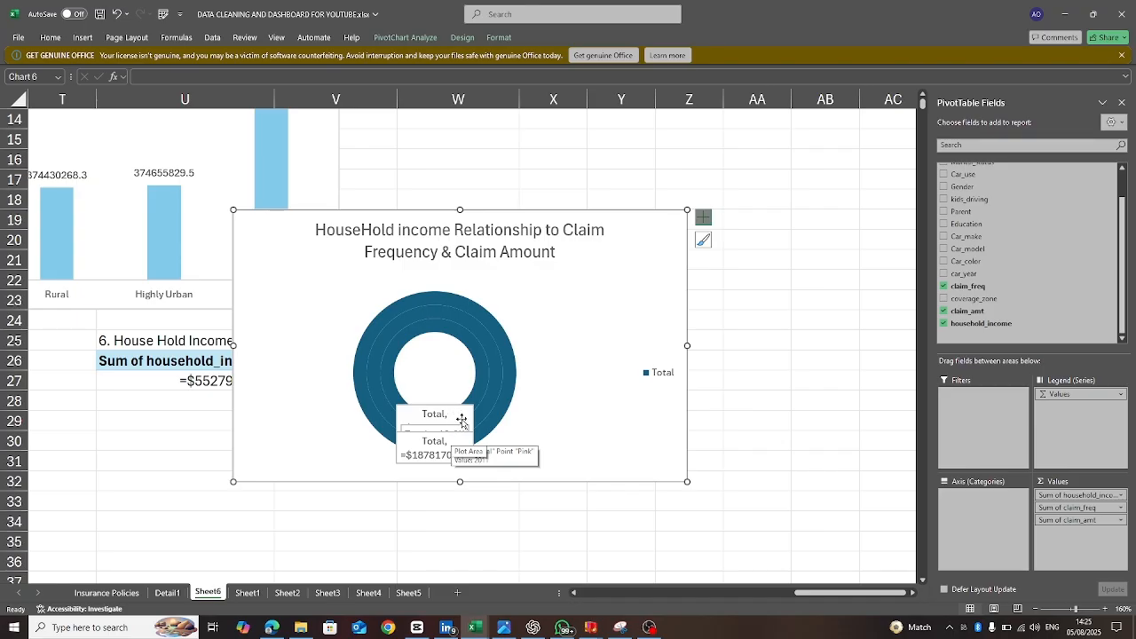
{"action": "left_click", "coordinate": [703, 218]}
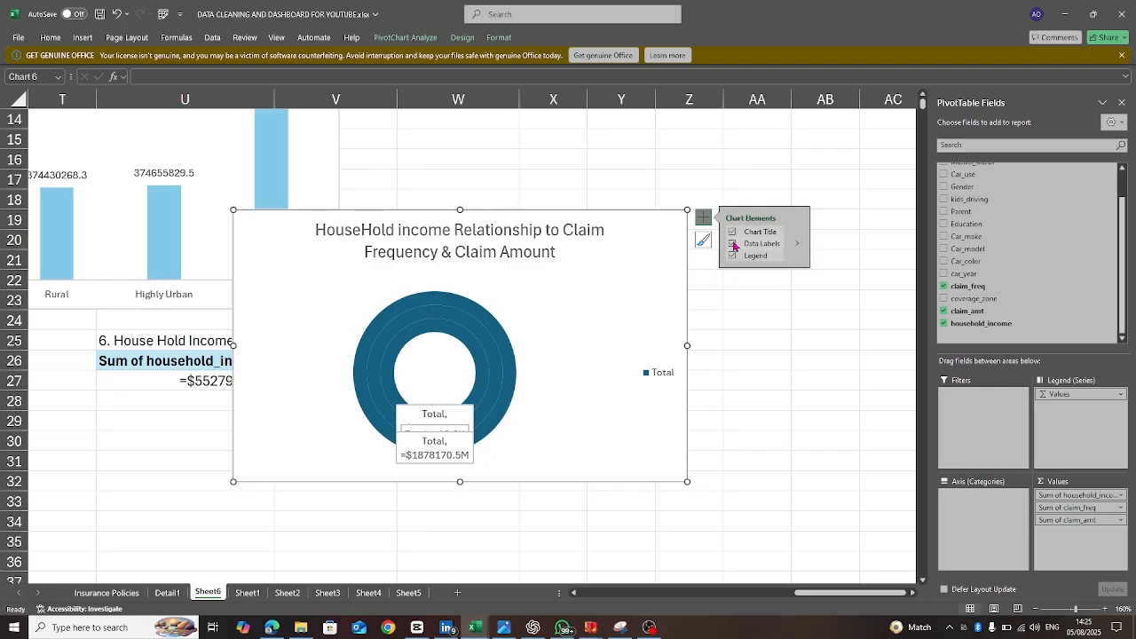
{"action": "left_click", "coordinate": [732, 245]}
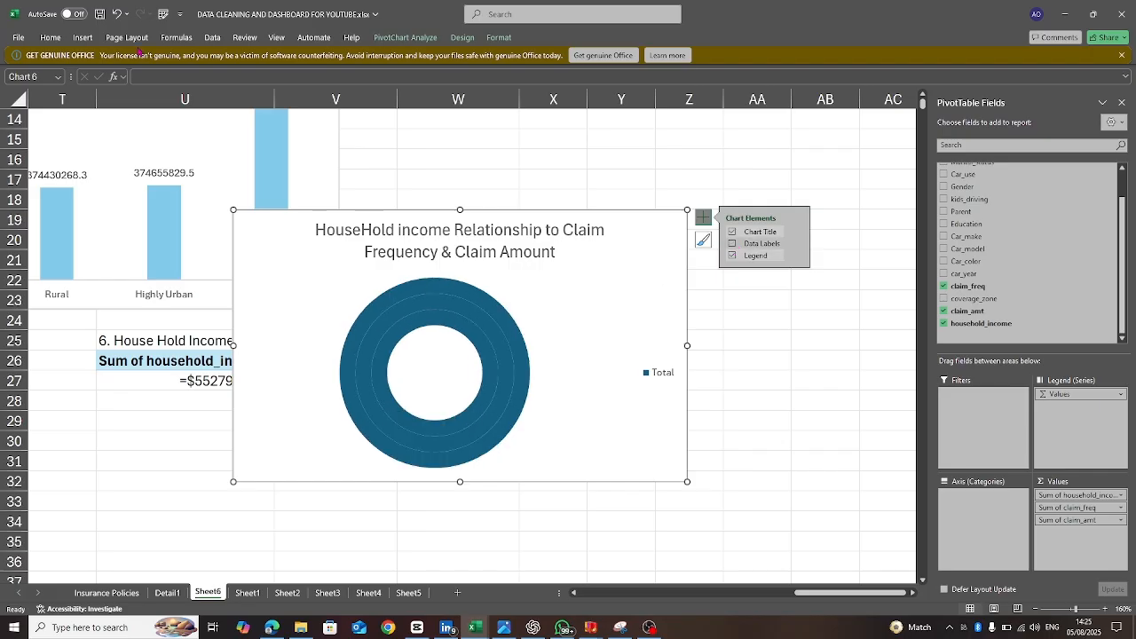
- Try the Pie of Pie type for the question 6 chart with data labels in the Data Callout style
{"action": "left_click", "coordinate": [79, 38]}
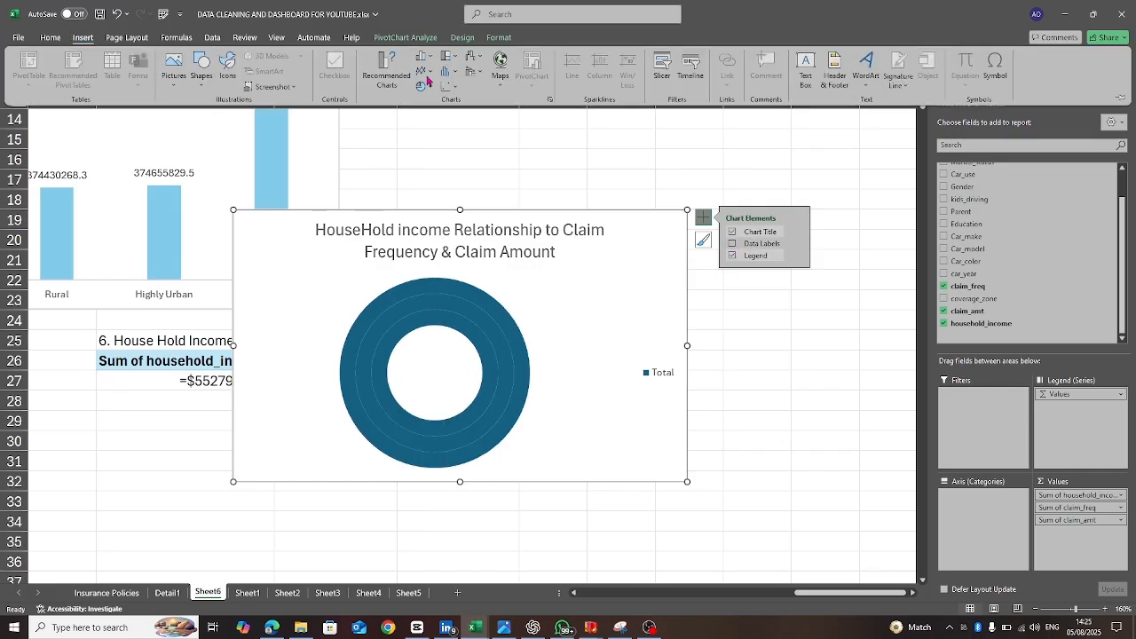
{"action": "left_click", "coordinate": [424, 85]}
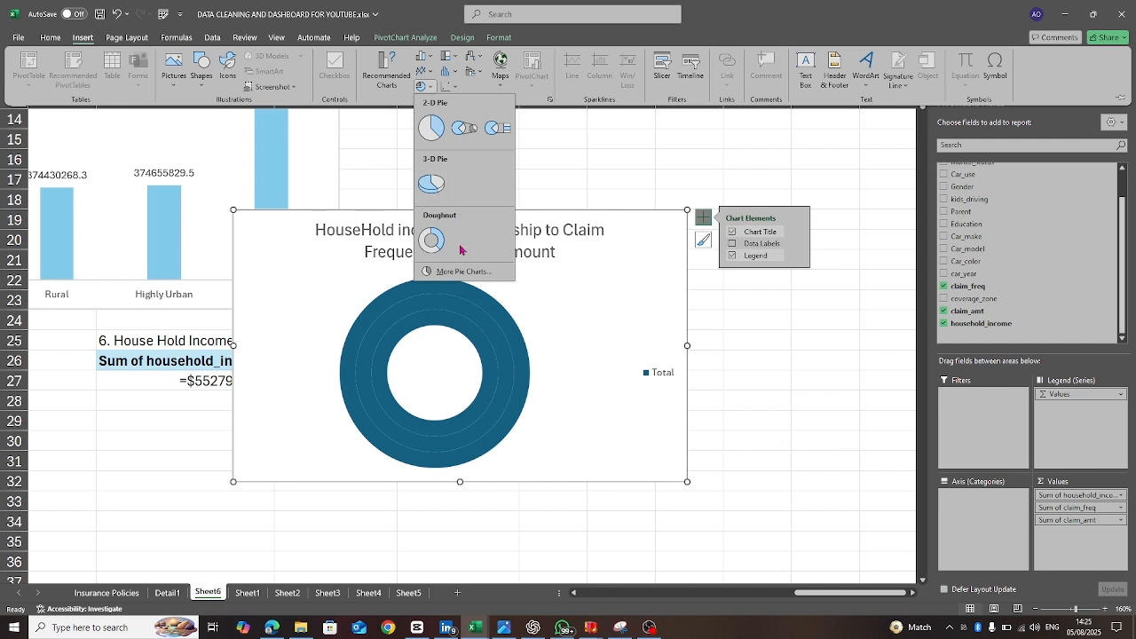
{"action": "left_click", "coordinate": [461, 129]}
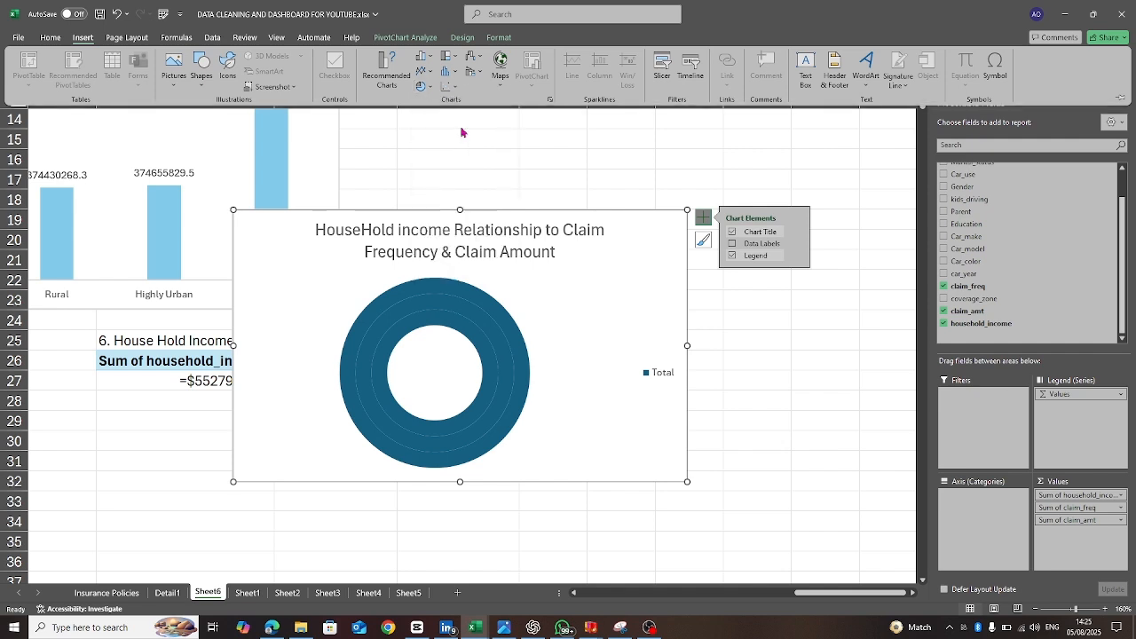
{"action": "left_click", "coordinate": [317, 389]}
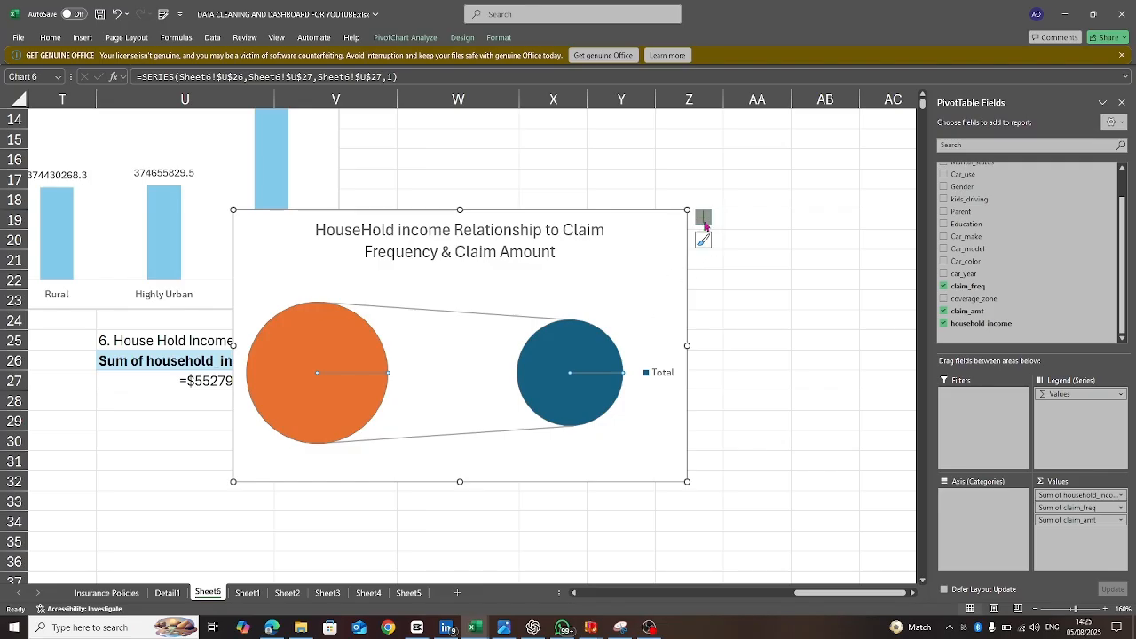
{"action": "left_click", "coordinate": [704, 217]}
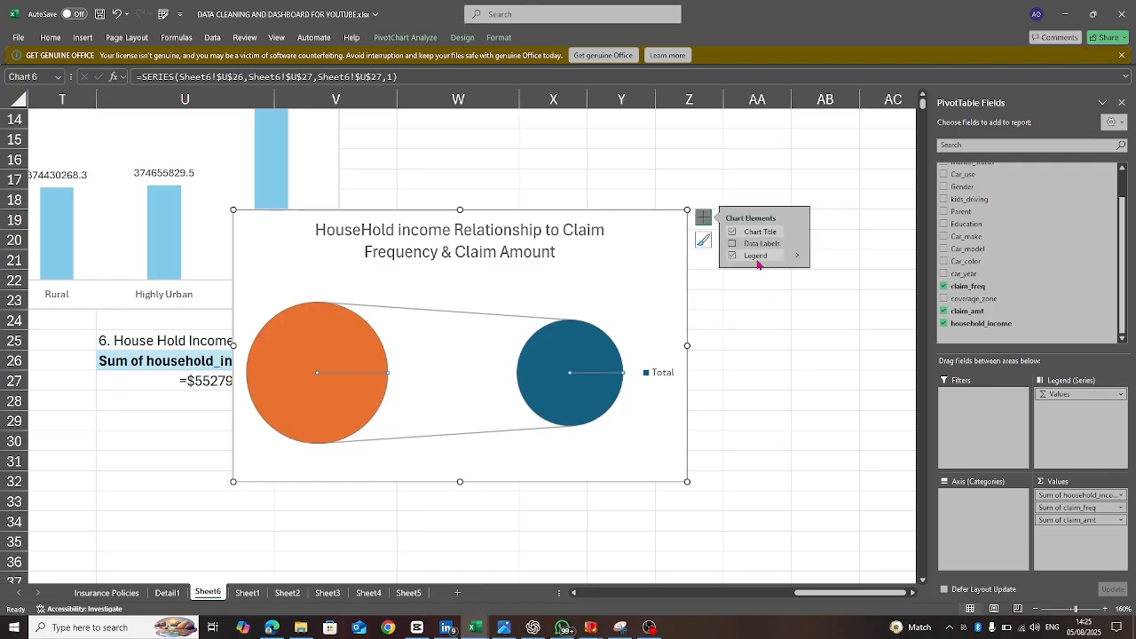
{"action": "left_click", "coordinate": [733, 245]}
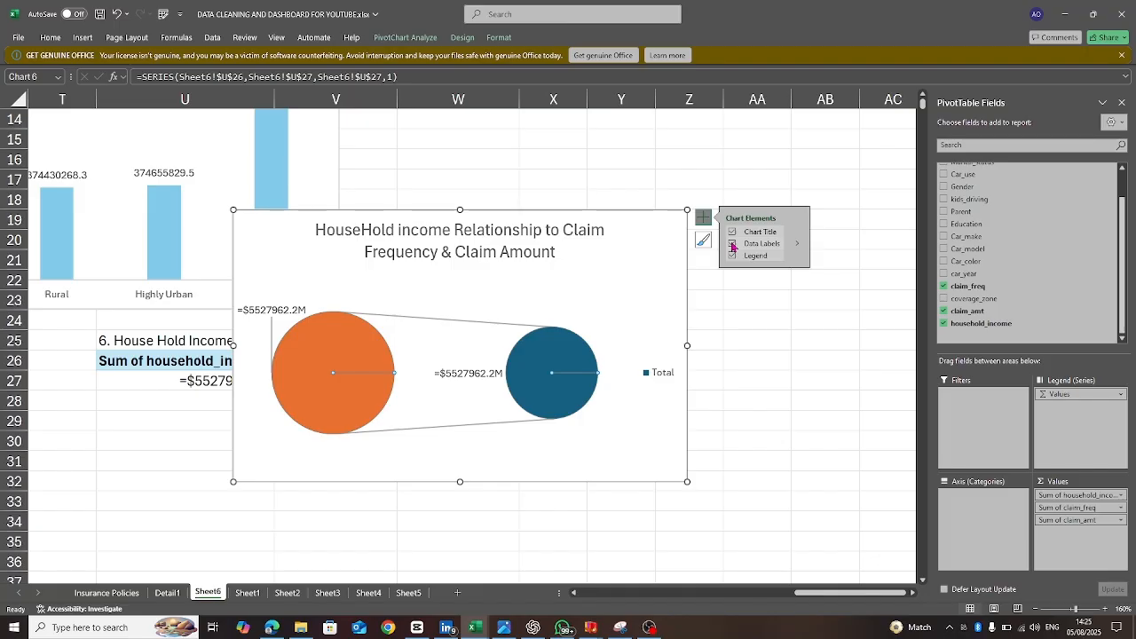
{"action": "left_click", "coordinate": [796, 246]}
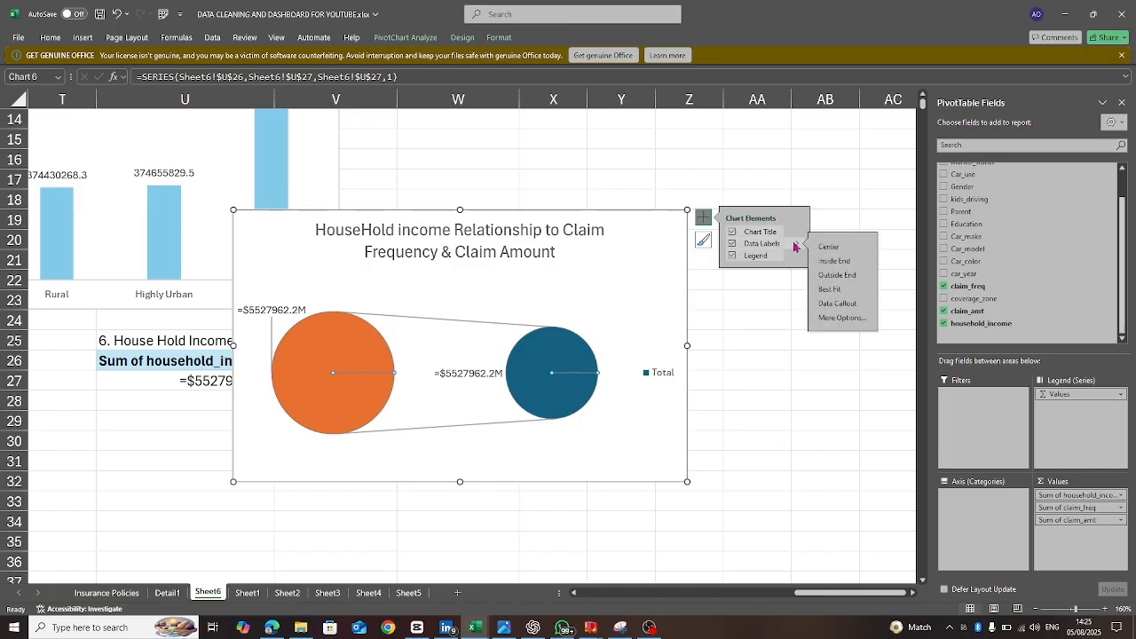
{"action": "left_click", "coordinate": [836, 305]}
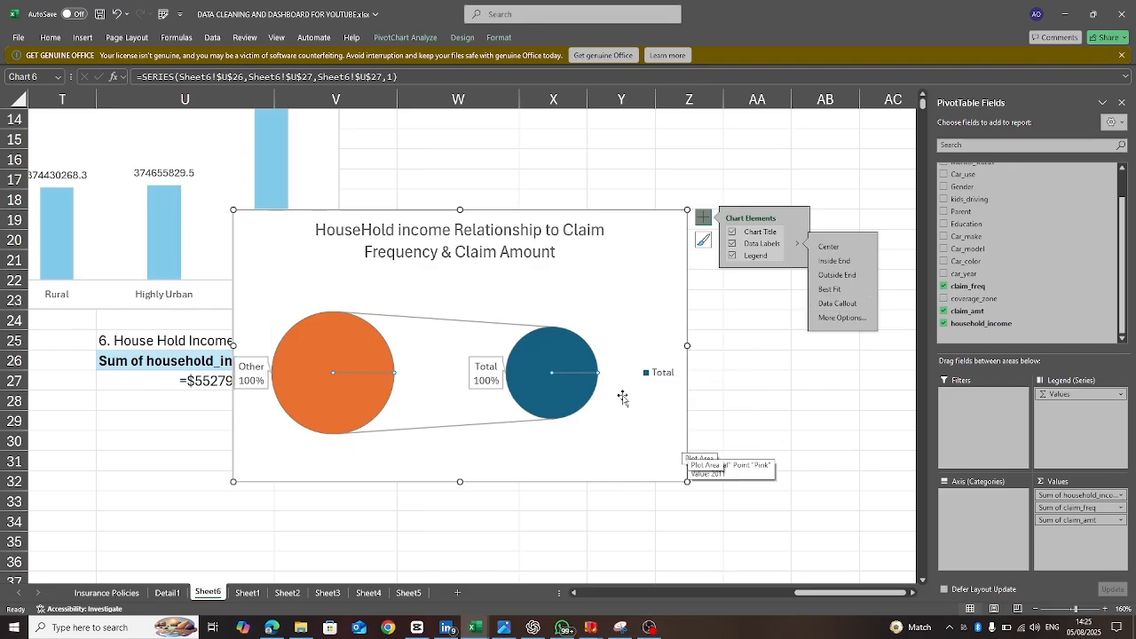
- Change the question 6 chart to the Clustered Bar type
{"action": "left_click", "coordinate": [81, 37]}
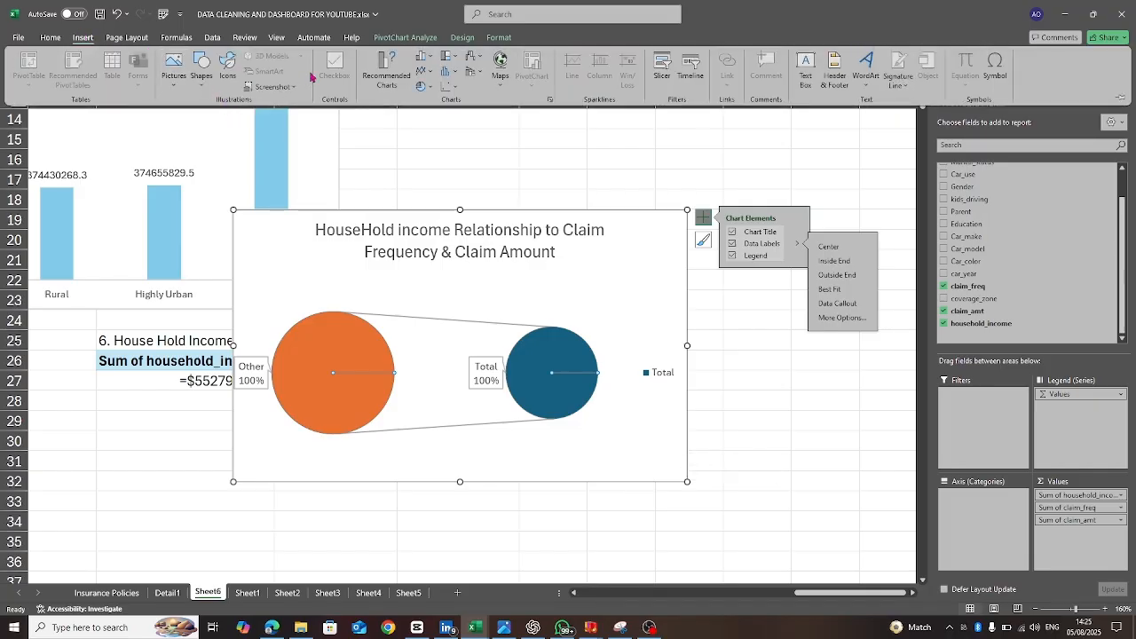
{"action": "left_click", "coordinate": [388, 81]}
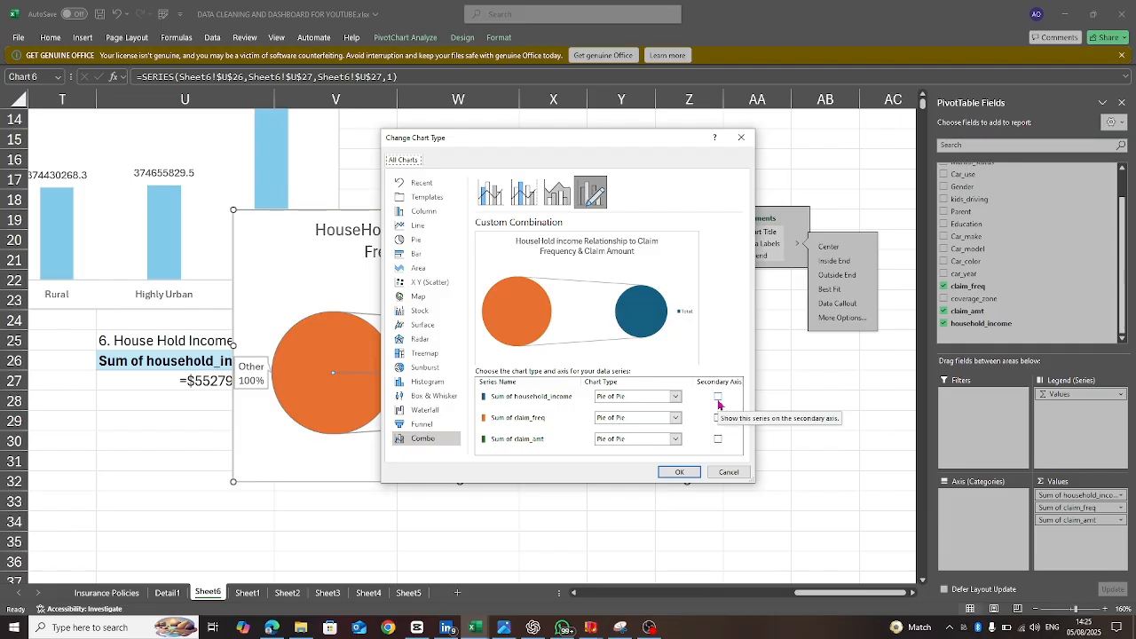
{"action": "left_click", "coordinate": [413, 256]}
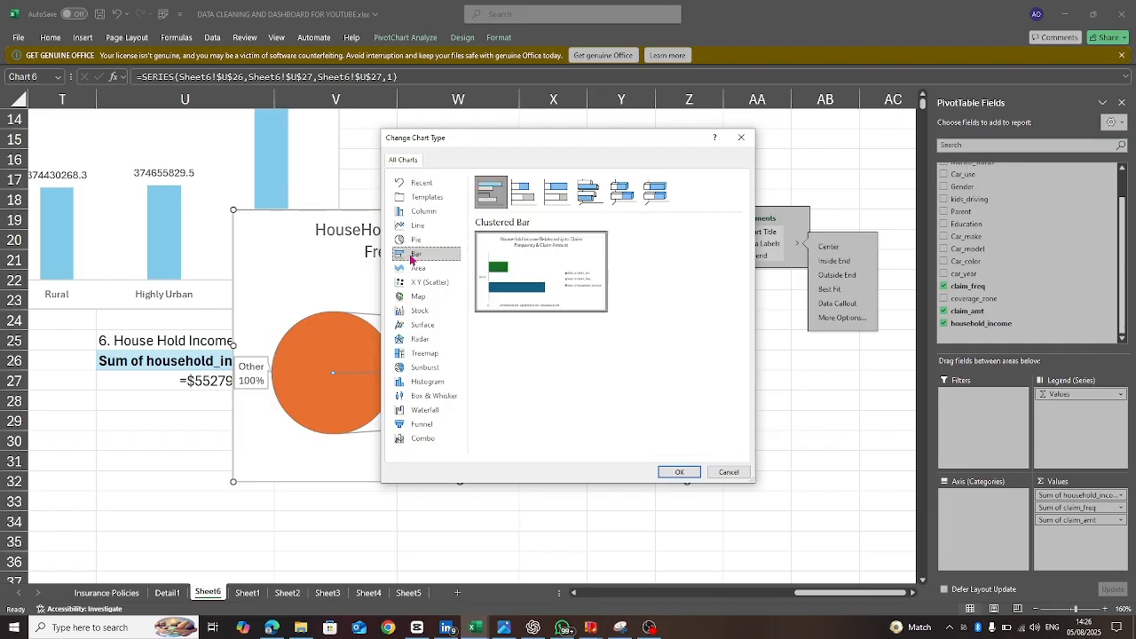
{"action": "mouse_move", "coordinate": [523, 278]}
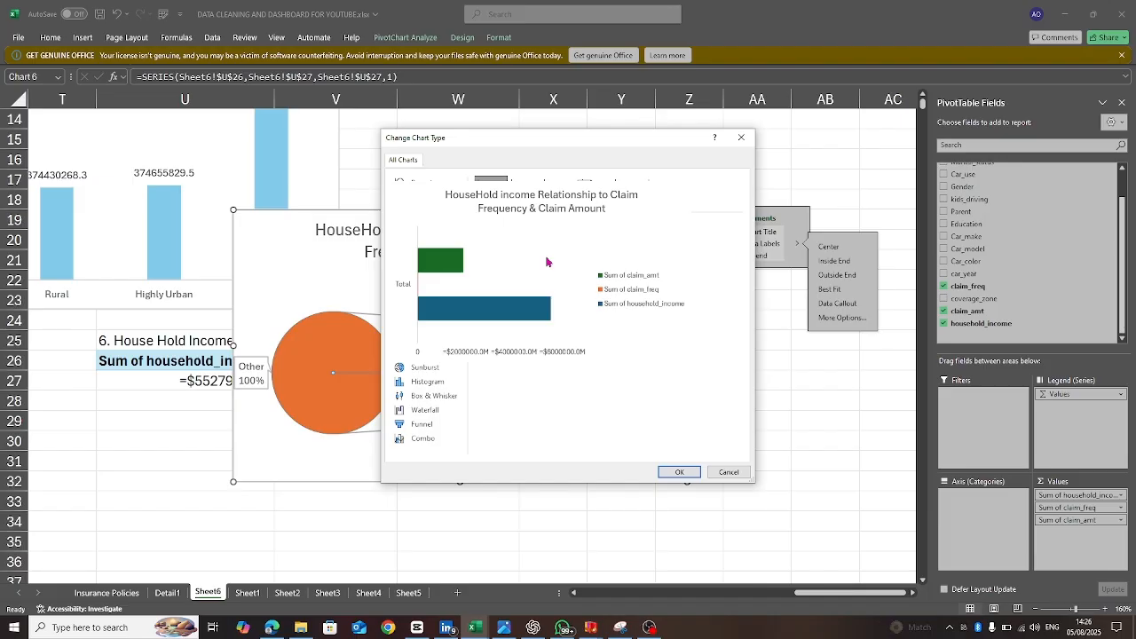
{"action": "left_click", "coordinate": [680, 473]}
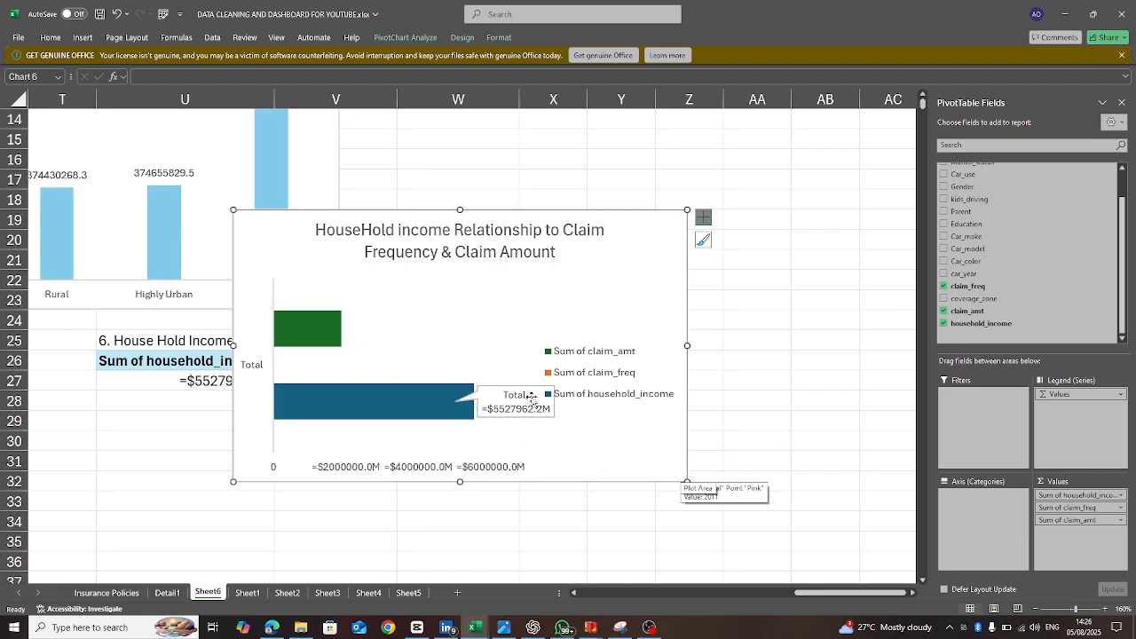
- Replace the callout label on the question 6 bar chart with plain data labels for all series
{"action": "left_click", "coordinate": [533, 400]}
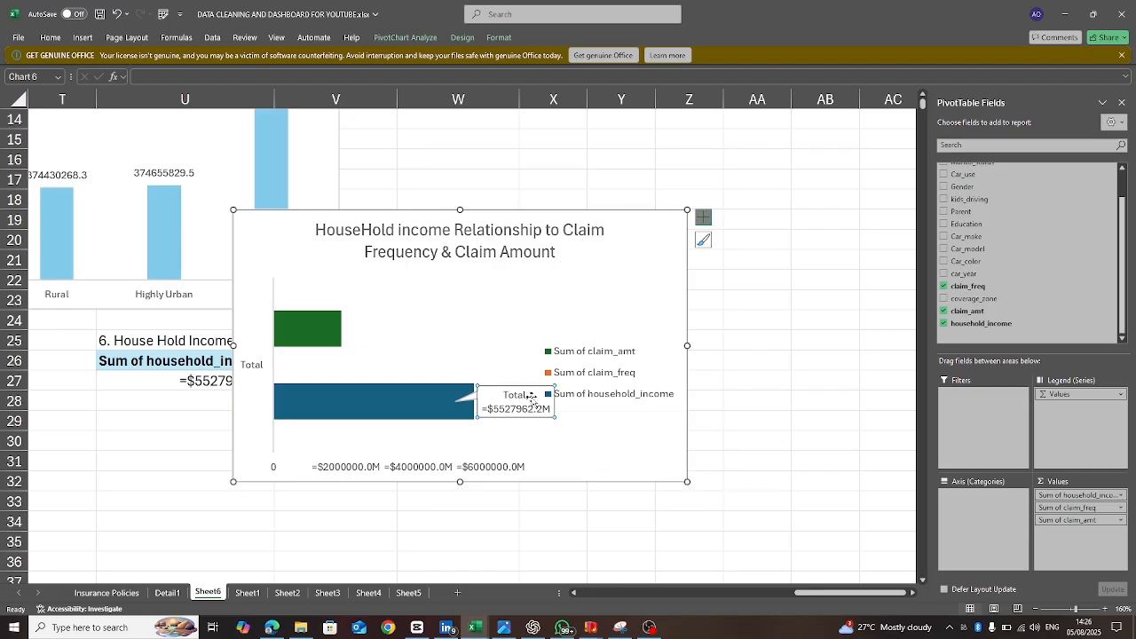
{"action": "left_click", "coordinate": [701, 222]}
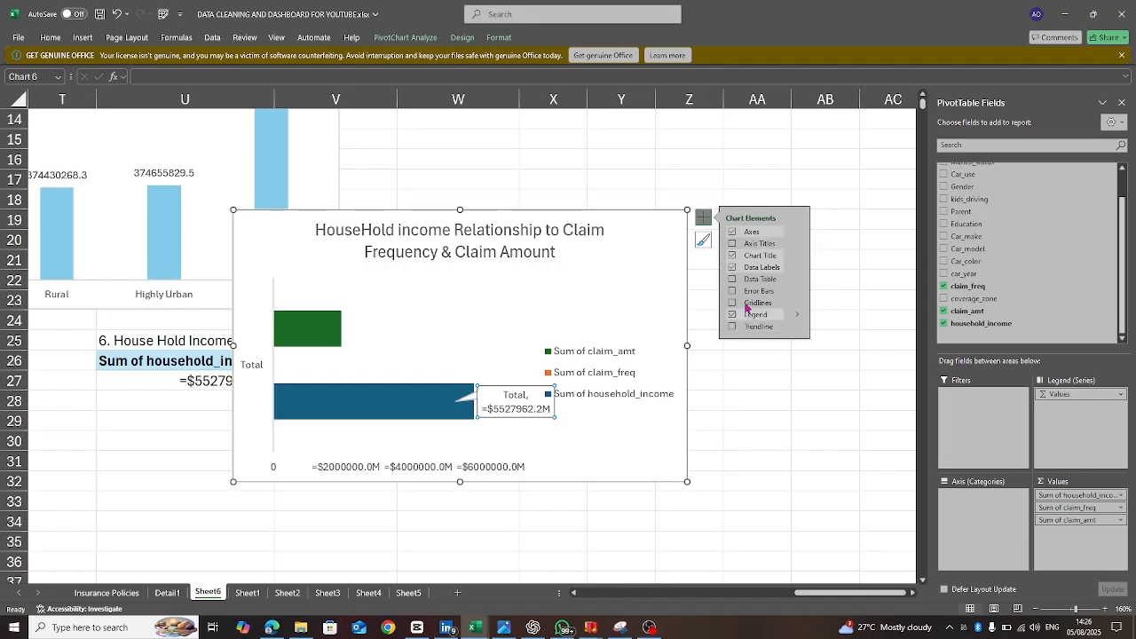
{"action": "left_click", "coordinate": [753, 270]}
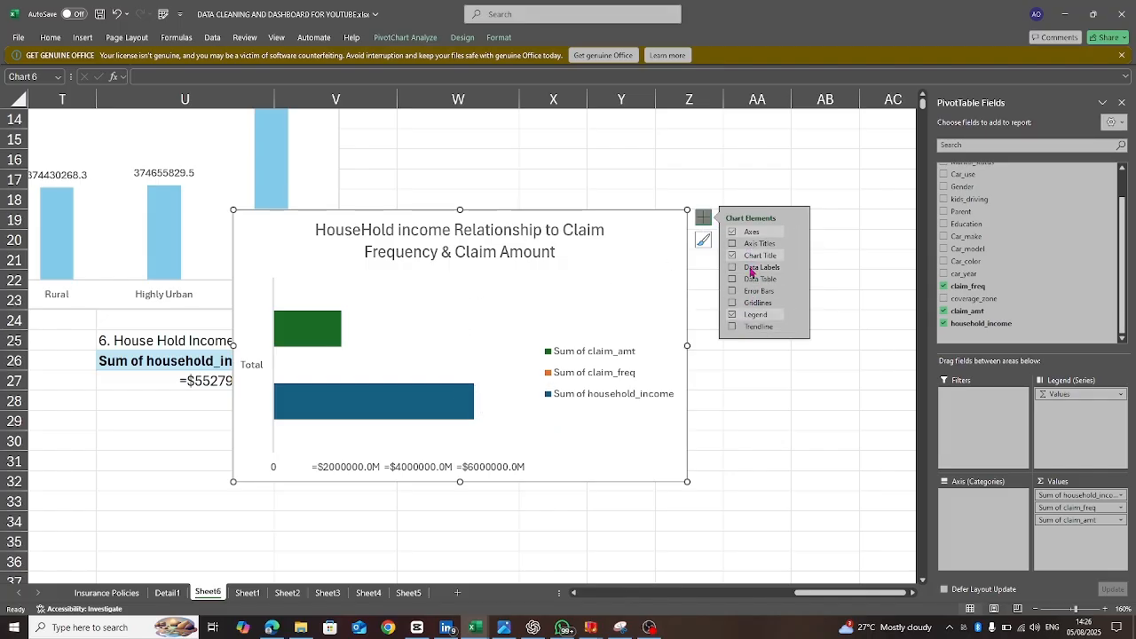
{"action": "left_click", "coordinate": [732, 271]}
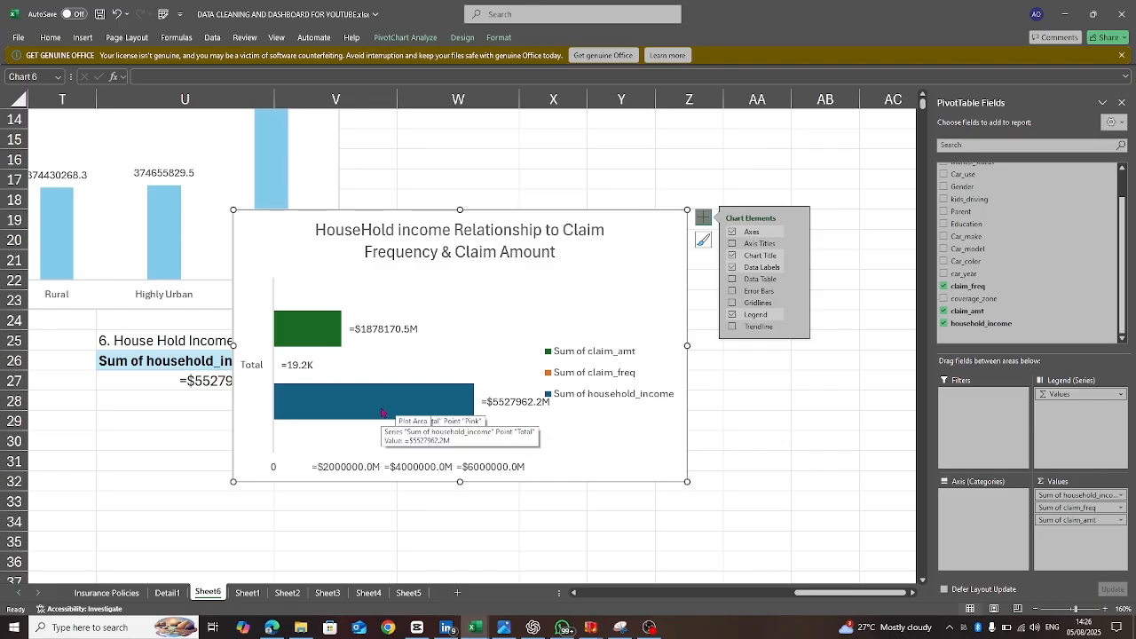
- Delete the horizontal value axis and vertical category axis of the question 6 chart, and move the chart just below its pivot table
{"action": "right_click", "coordinate": [344, 471]}
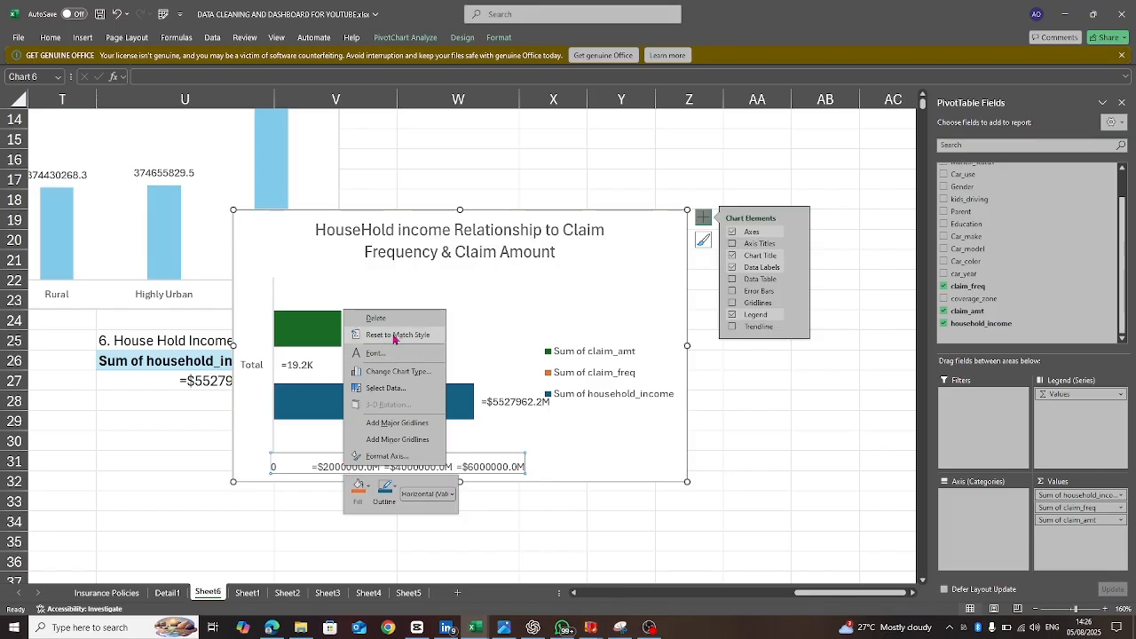
{"action": "key", "text": "Escape"}
{"action": "key", "text": "Delete"}
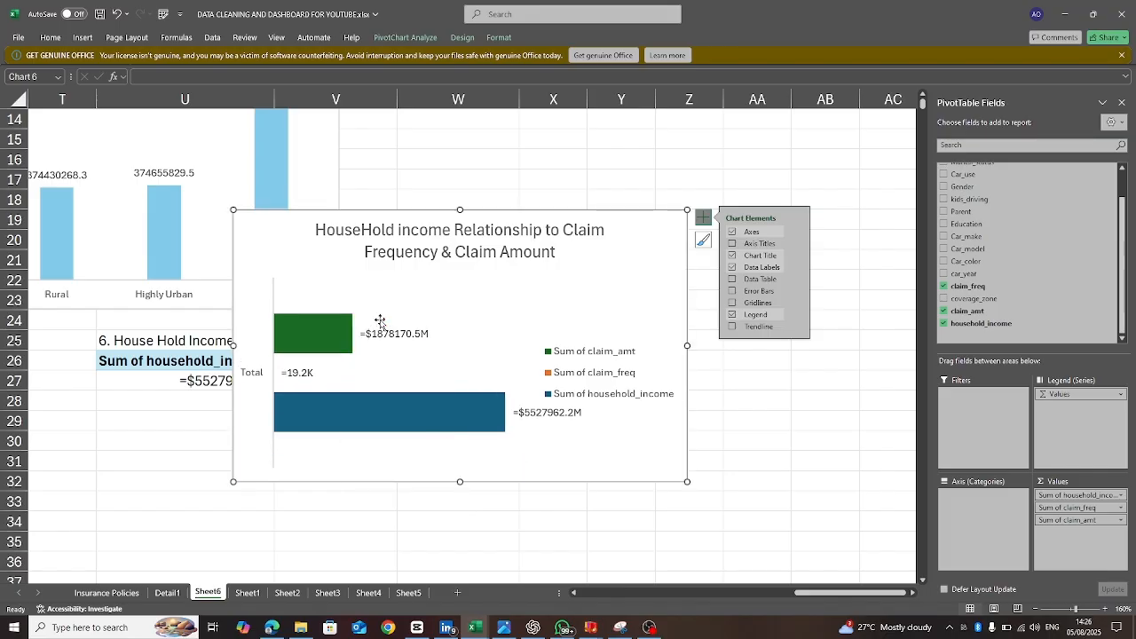
{"action": "right_click", "coordinate": [251, 379]}
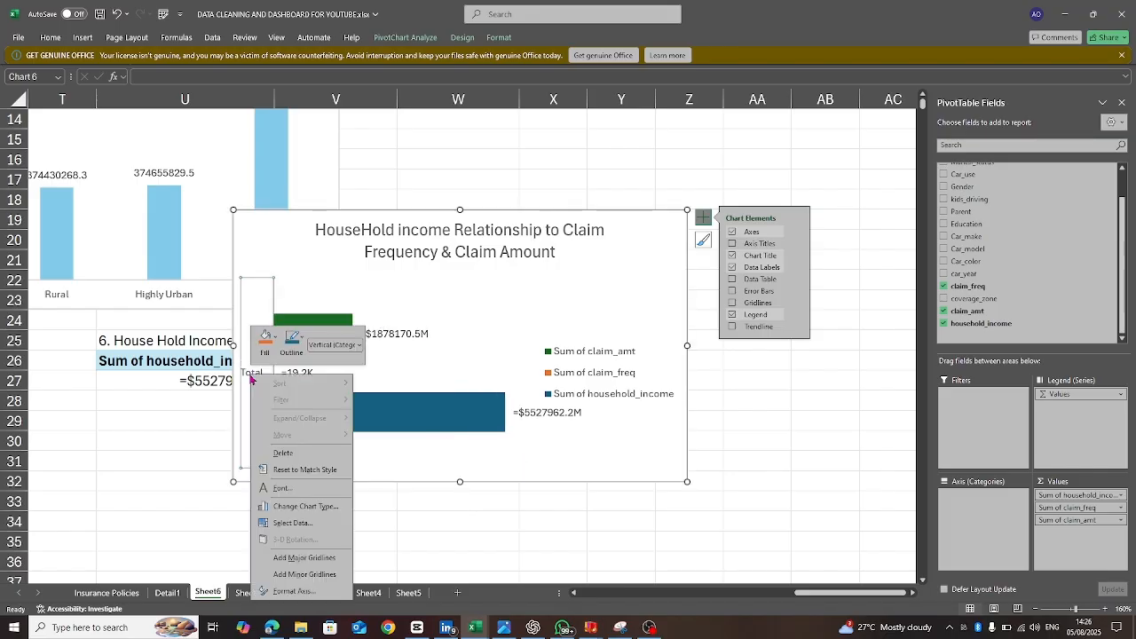
{"action": "left_click", "coordinate": [309, 454]}
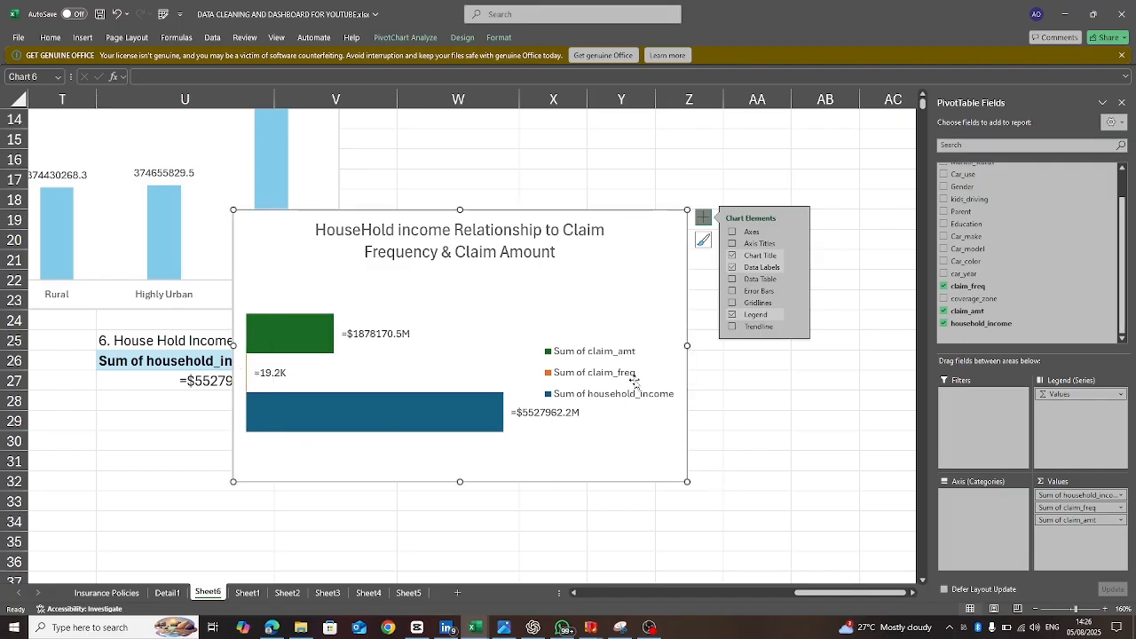
{"action": "left_click_drag", "start_coordinate": [628, 259], "coordinate": [677, 446]}
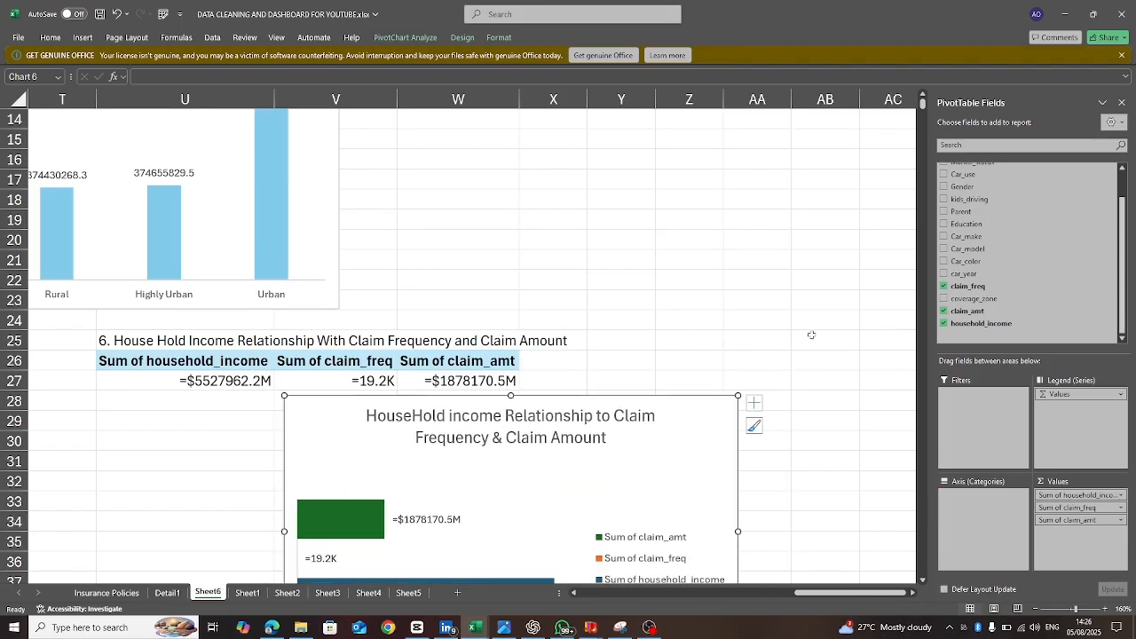